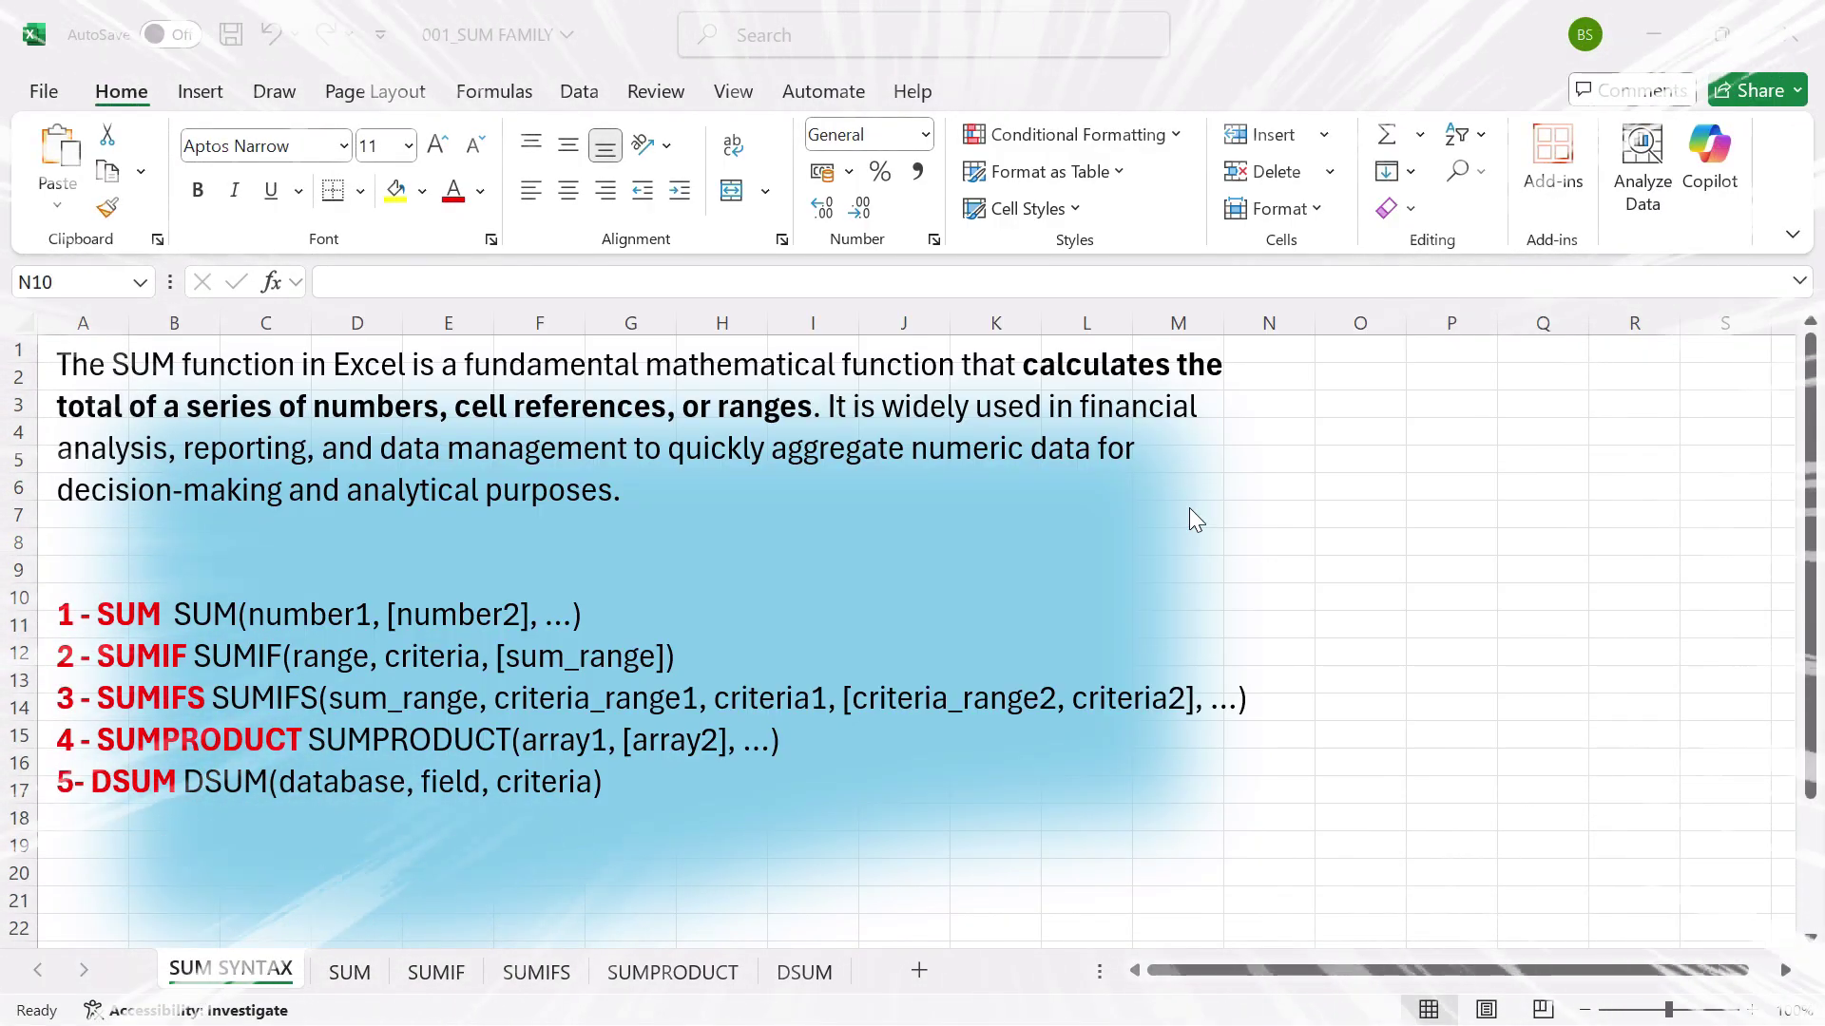
On the SUM sheet, total the Total Sales column in G14 with =SUM(G2:G13) and check it against the selected range.
click(351, 974)
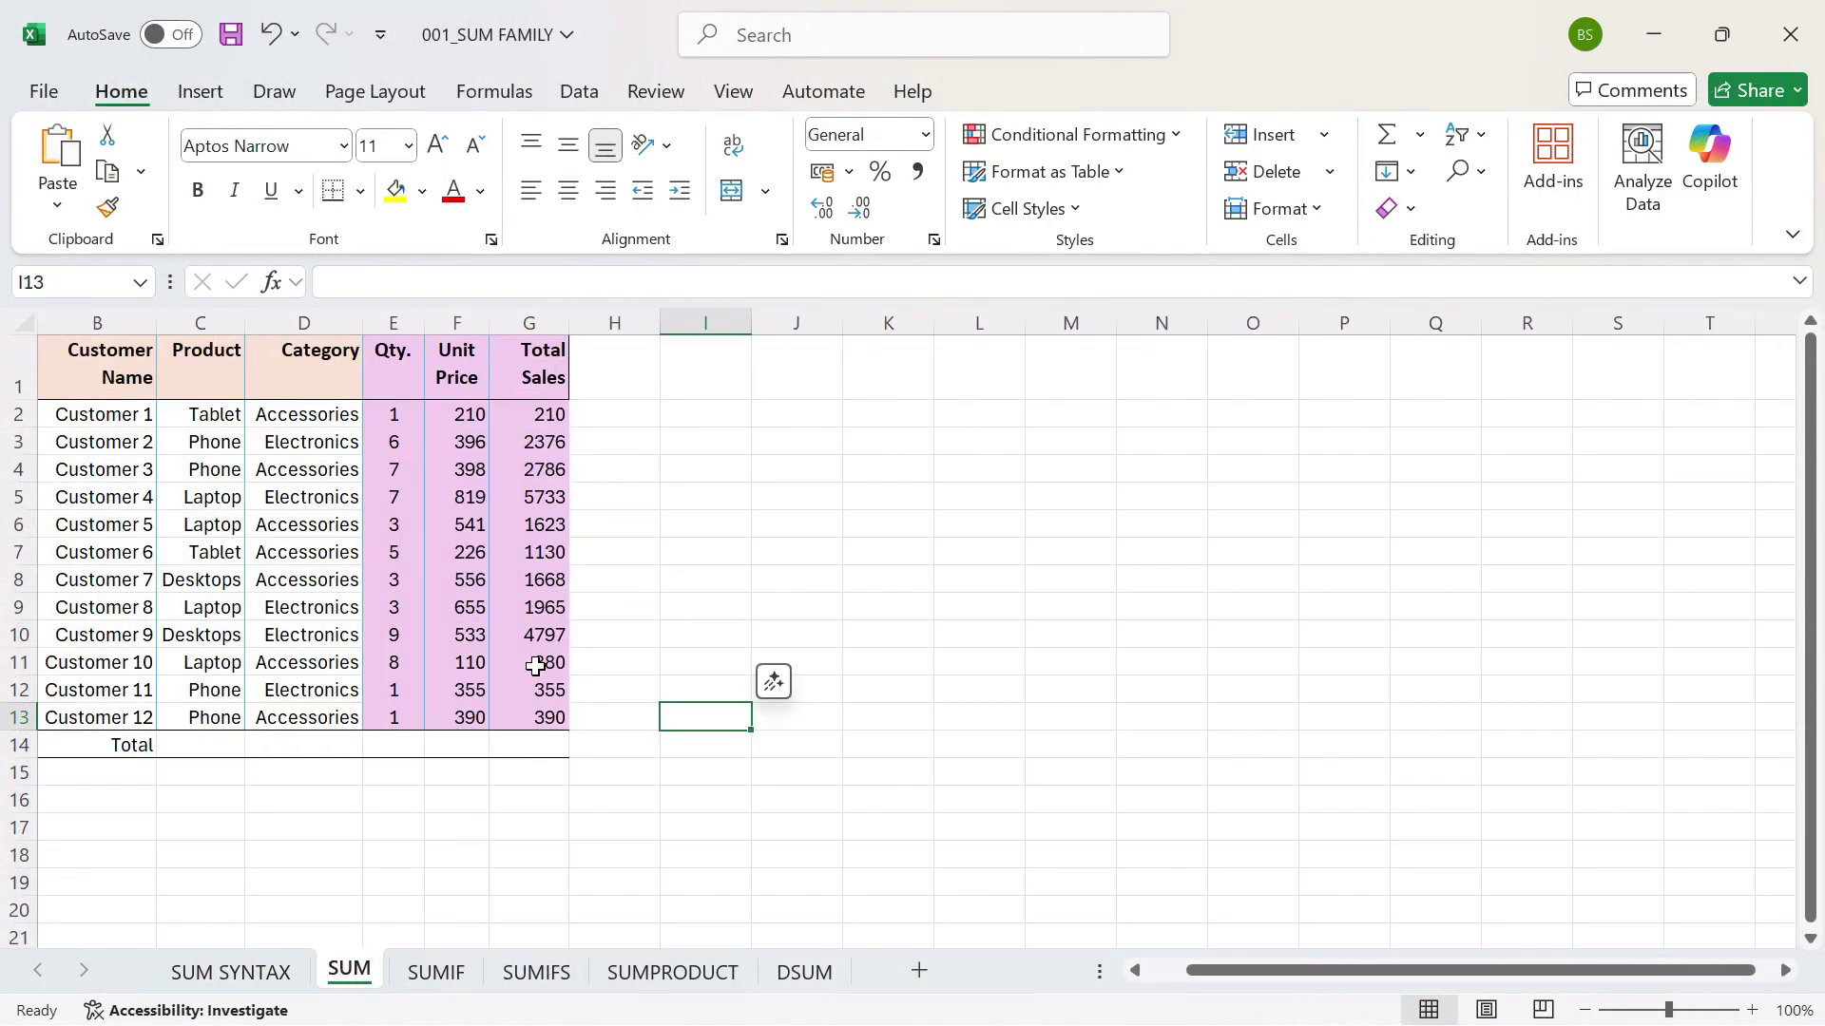
click(473, 748)
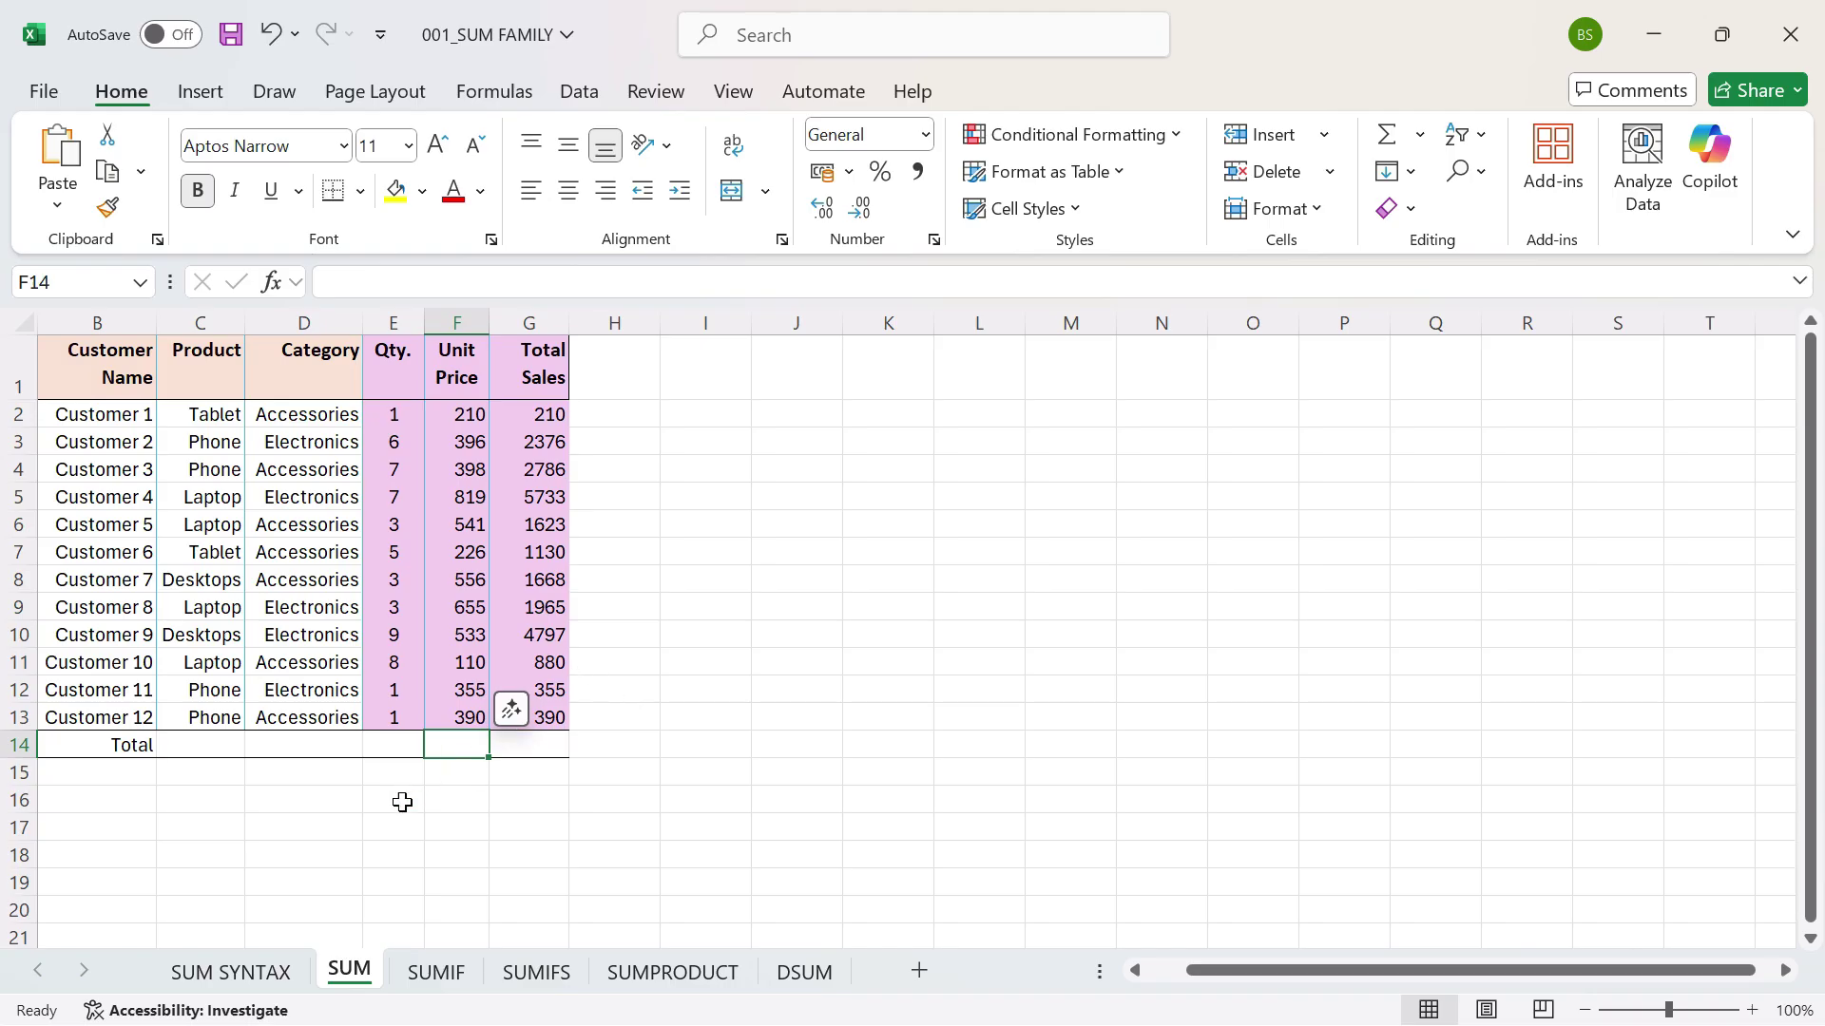
click(392, 753)
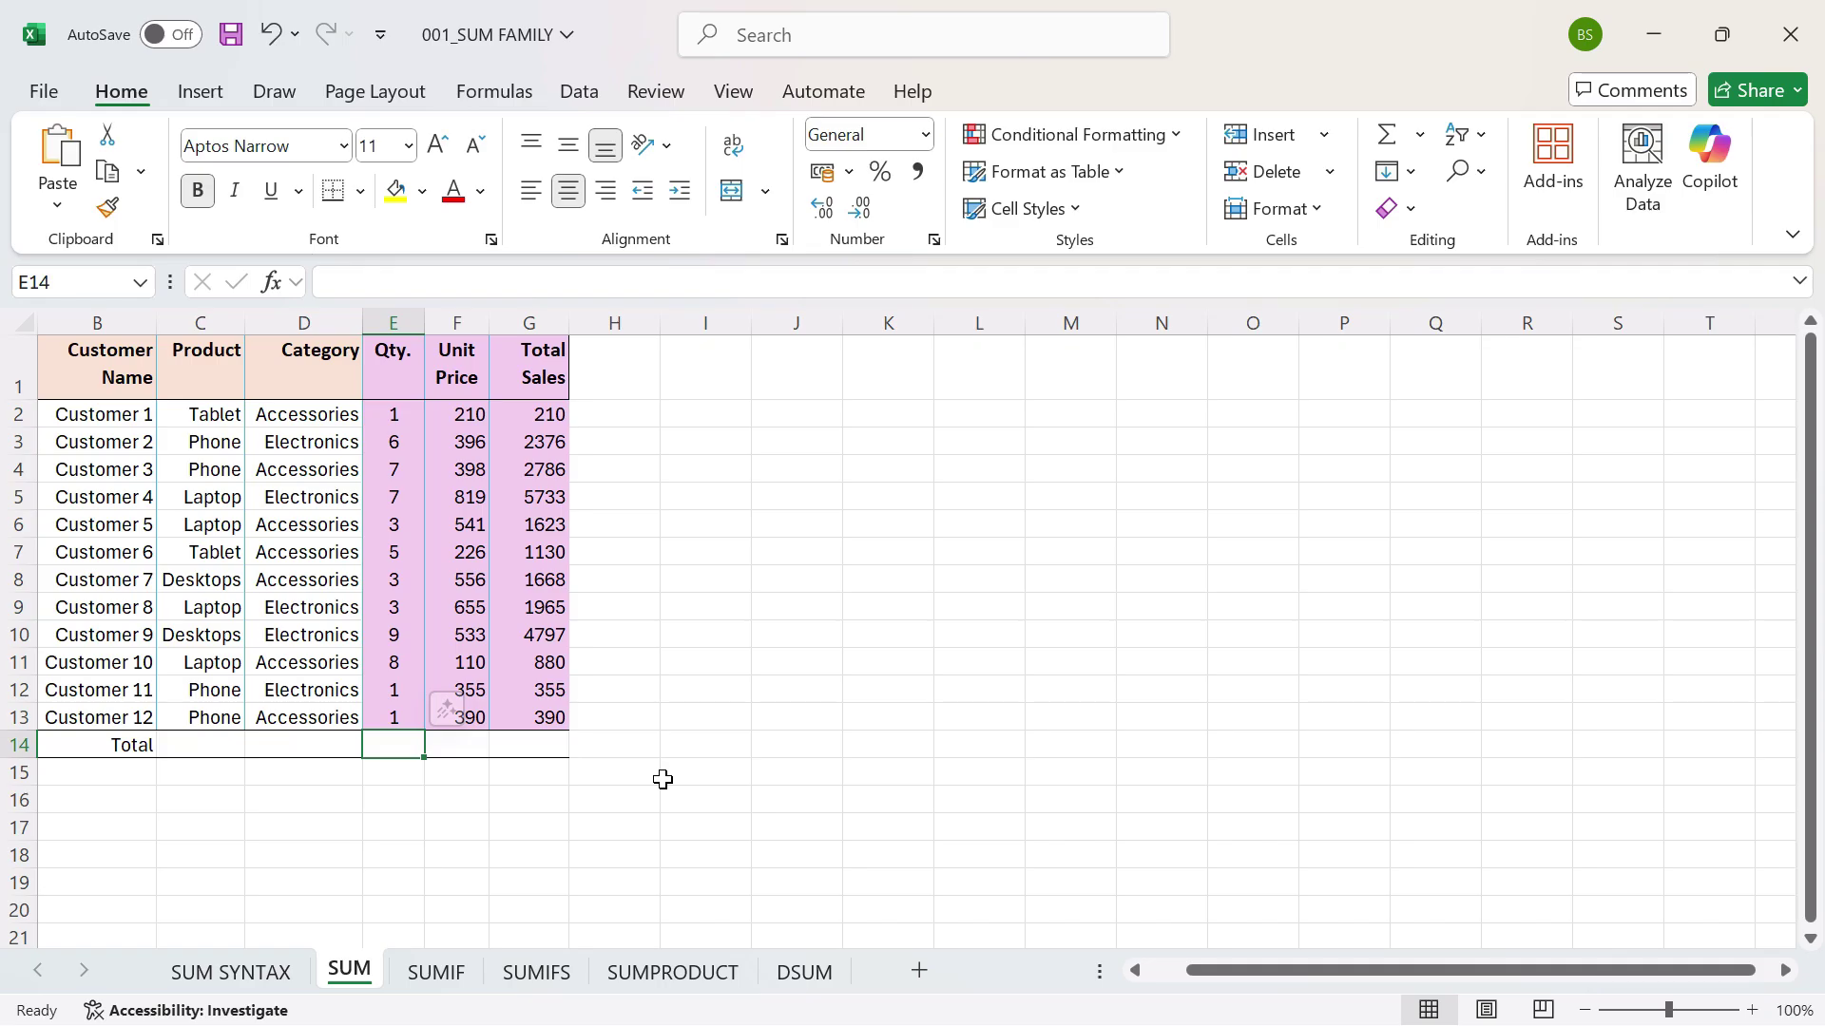
key(Right)
key(Right)
text(=)
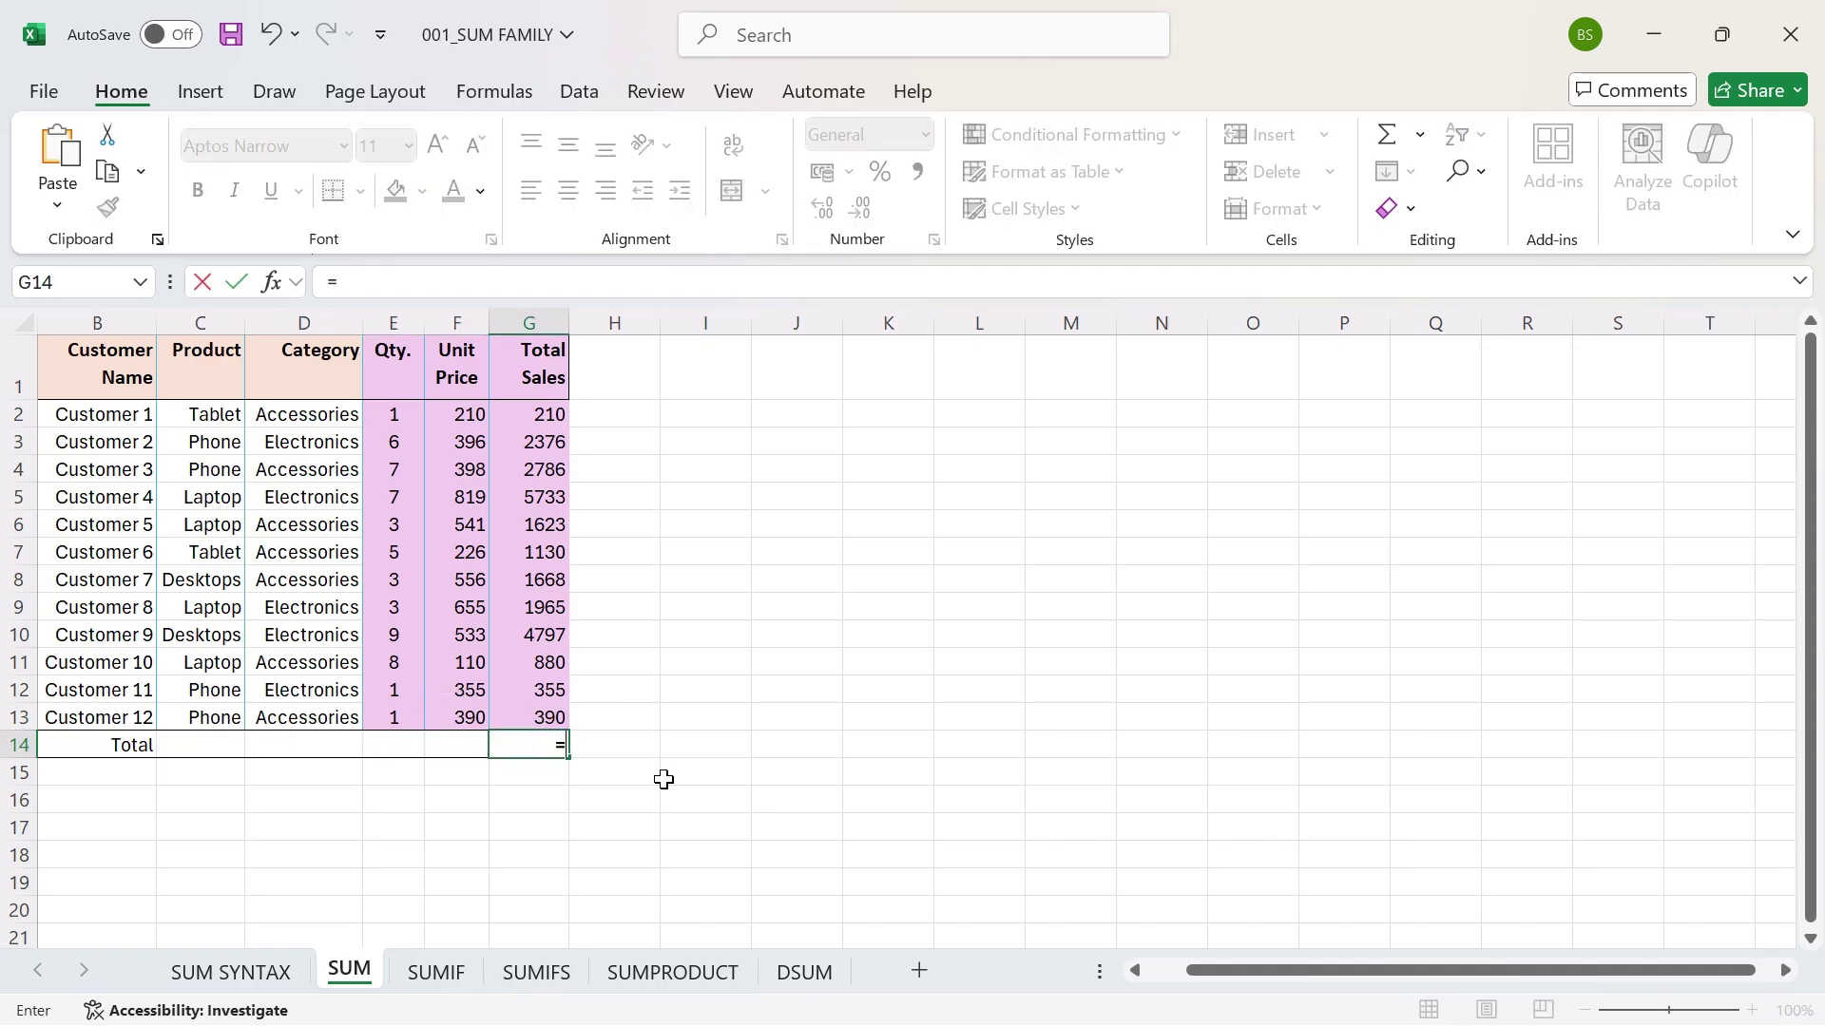
text(DUM)
key(BackSpace)
key(BackSpace)
key(BackSpace)
text(ds)
key(BackSpace)
key(BackSpace)
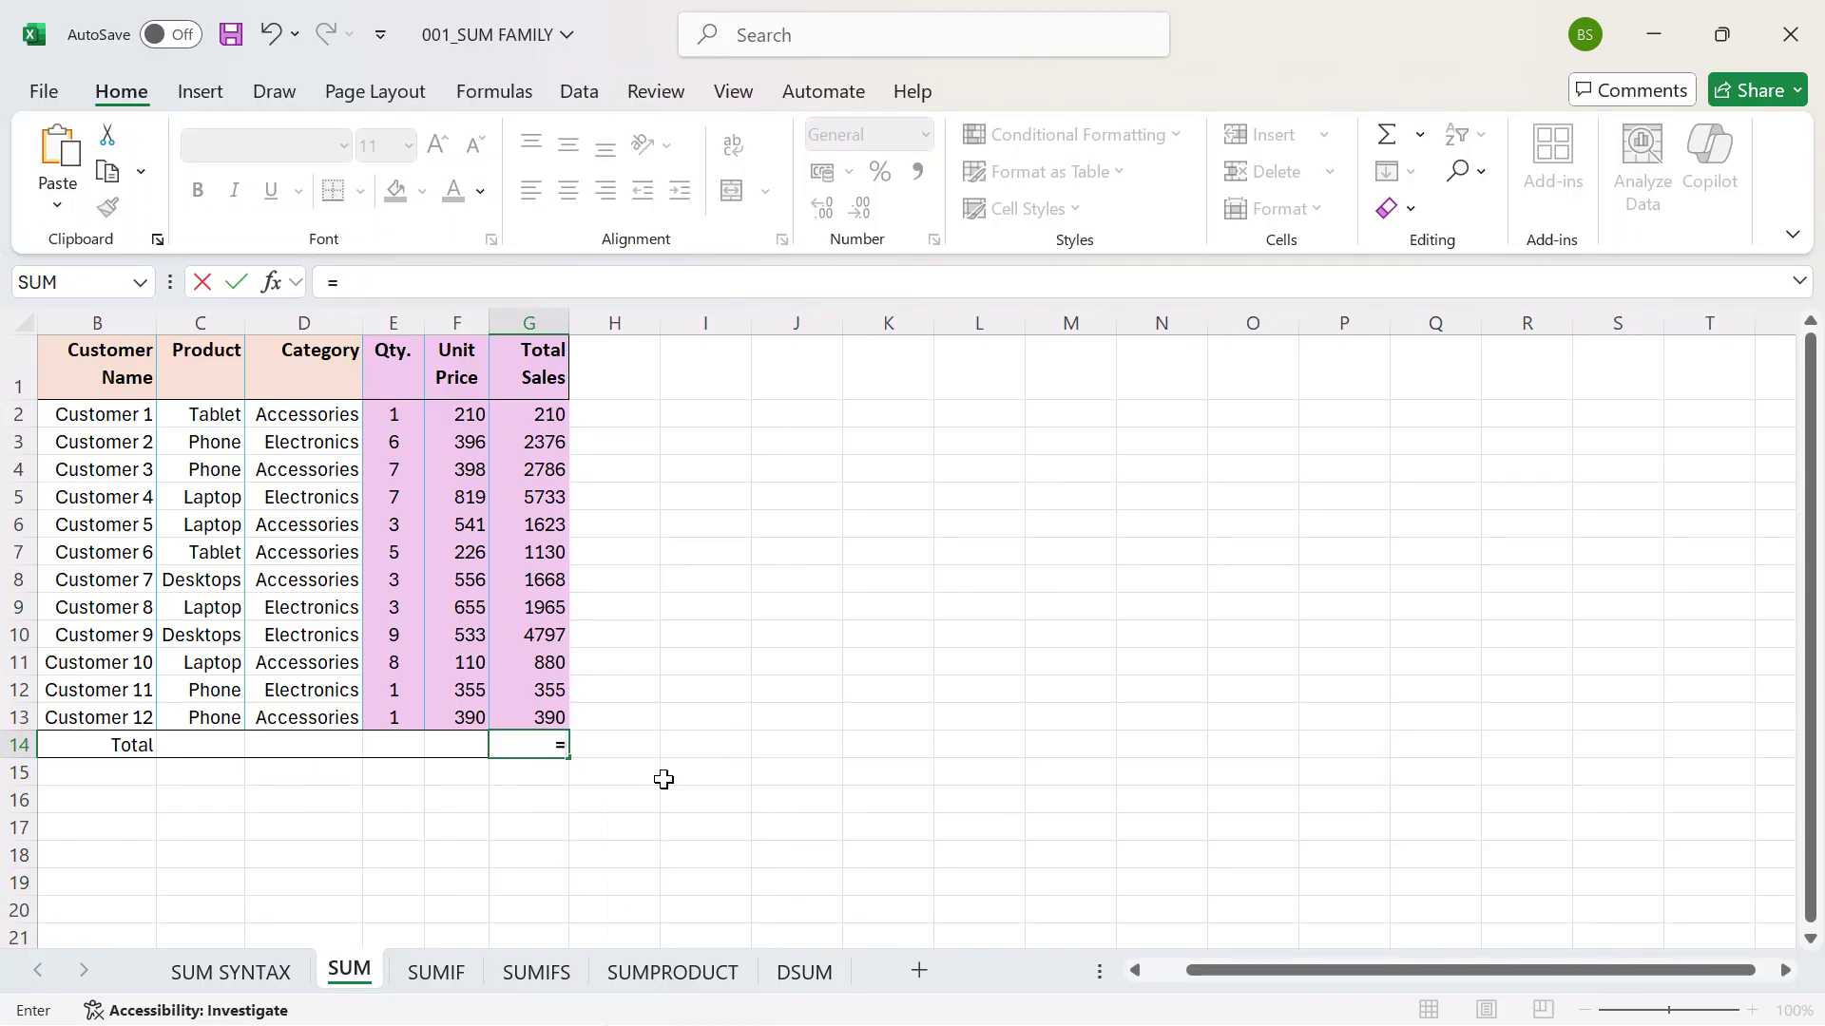
text(SUM()
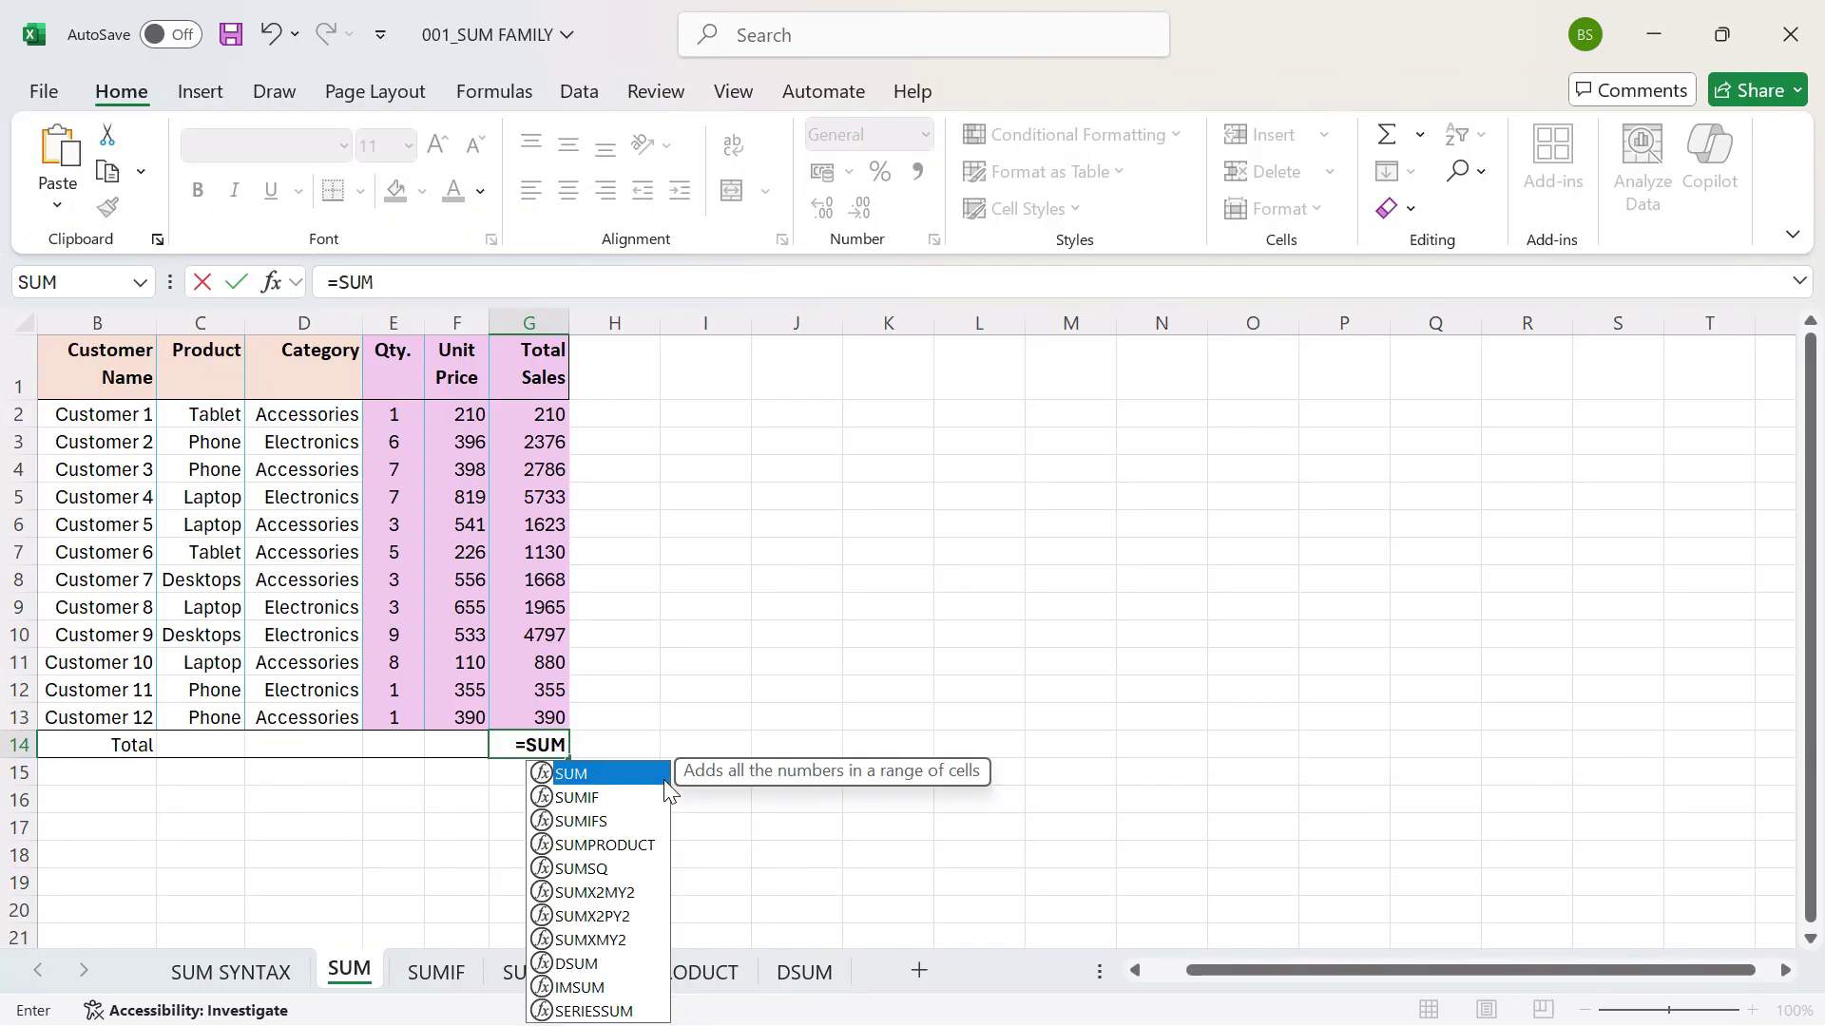
key(Up)
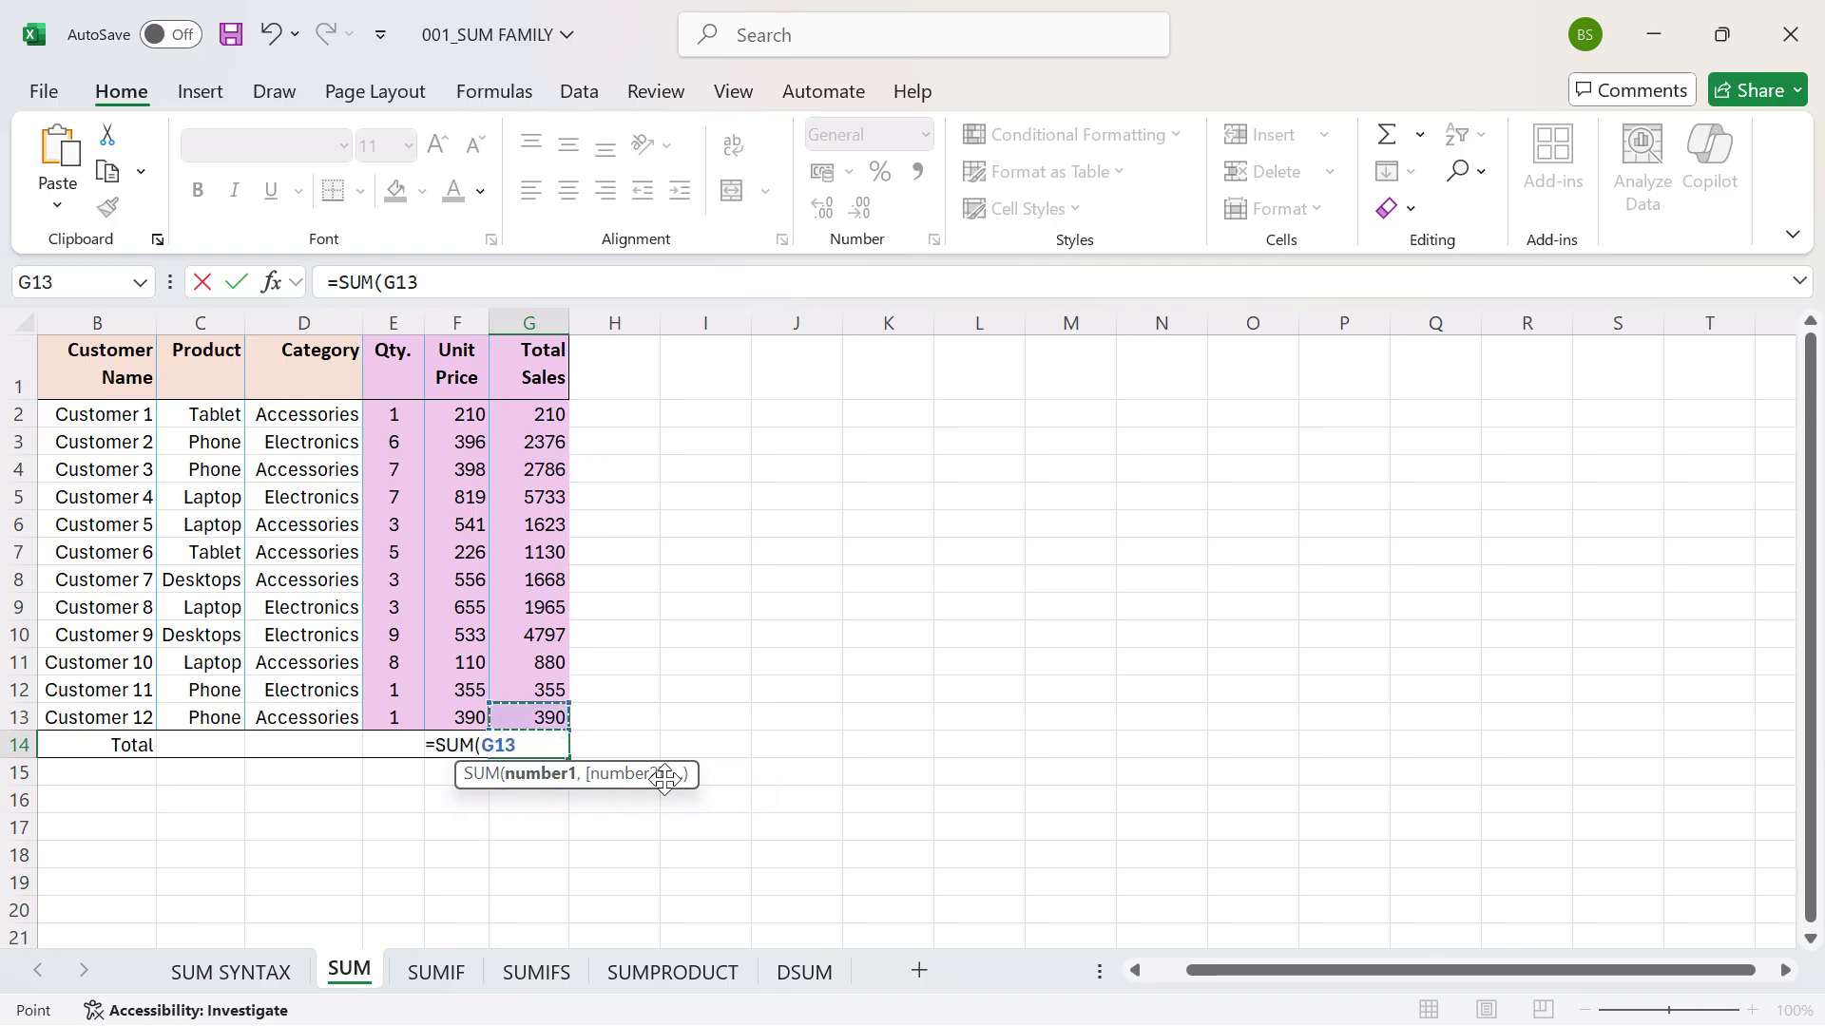
key(shift+Up)
key(shift+Up)
key(shift+Up)
key(shift+Up)
key(shift+Up)
key(shift+Up)
key(shift+Up)
key(shift+Up)
key(shift+Up)
key(shift+Up)
key(shift+Up)
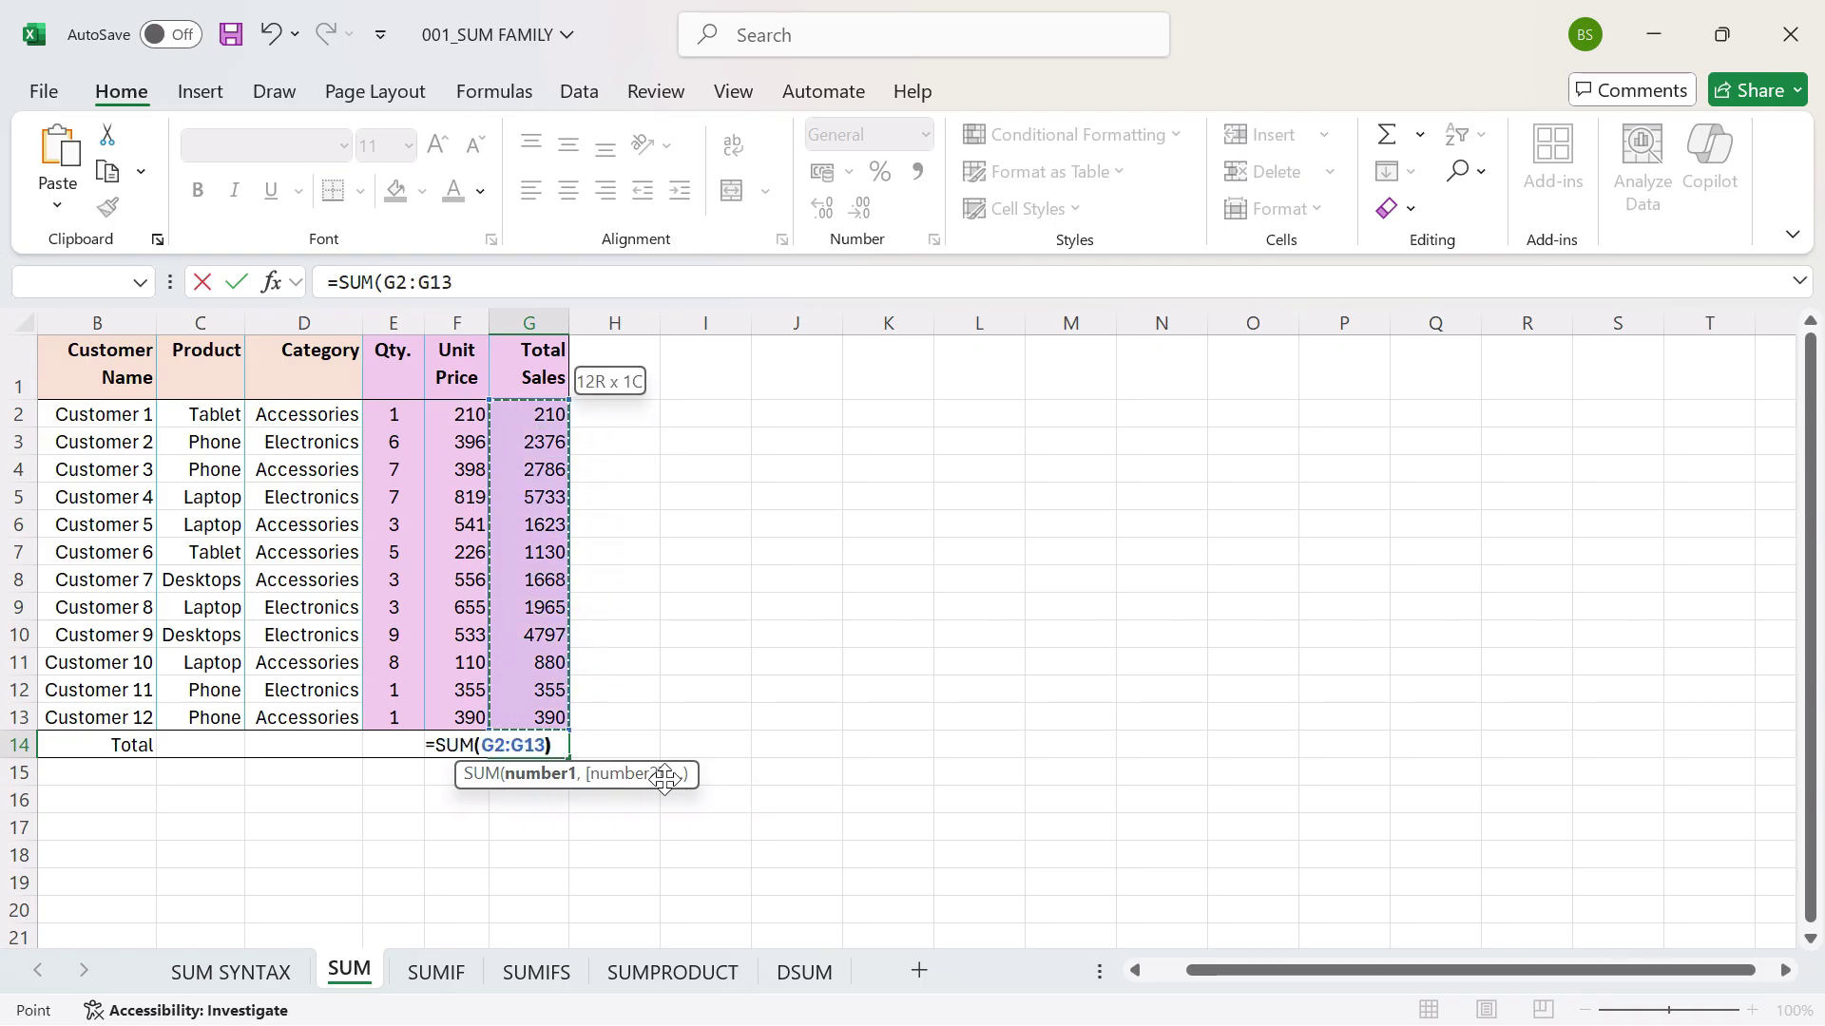
text())
key(Return)
key(Up)
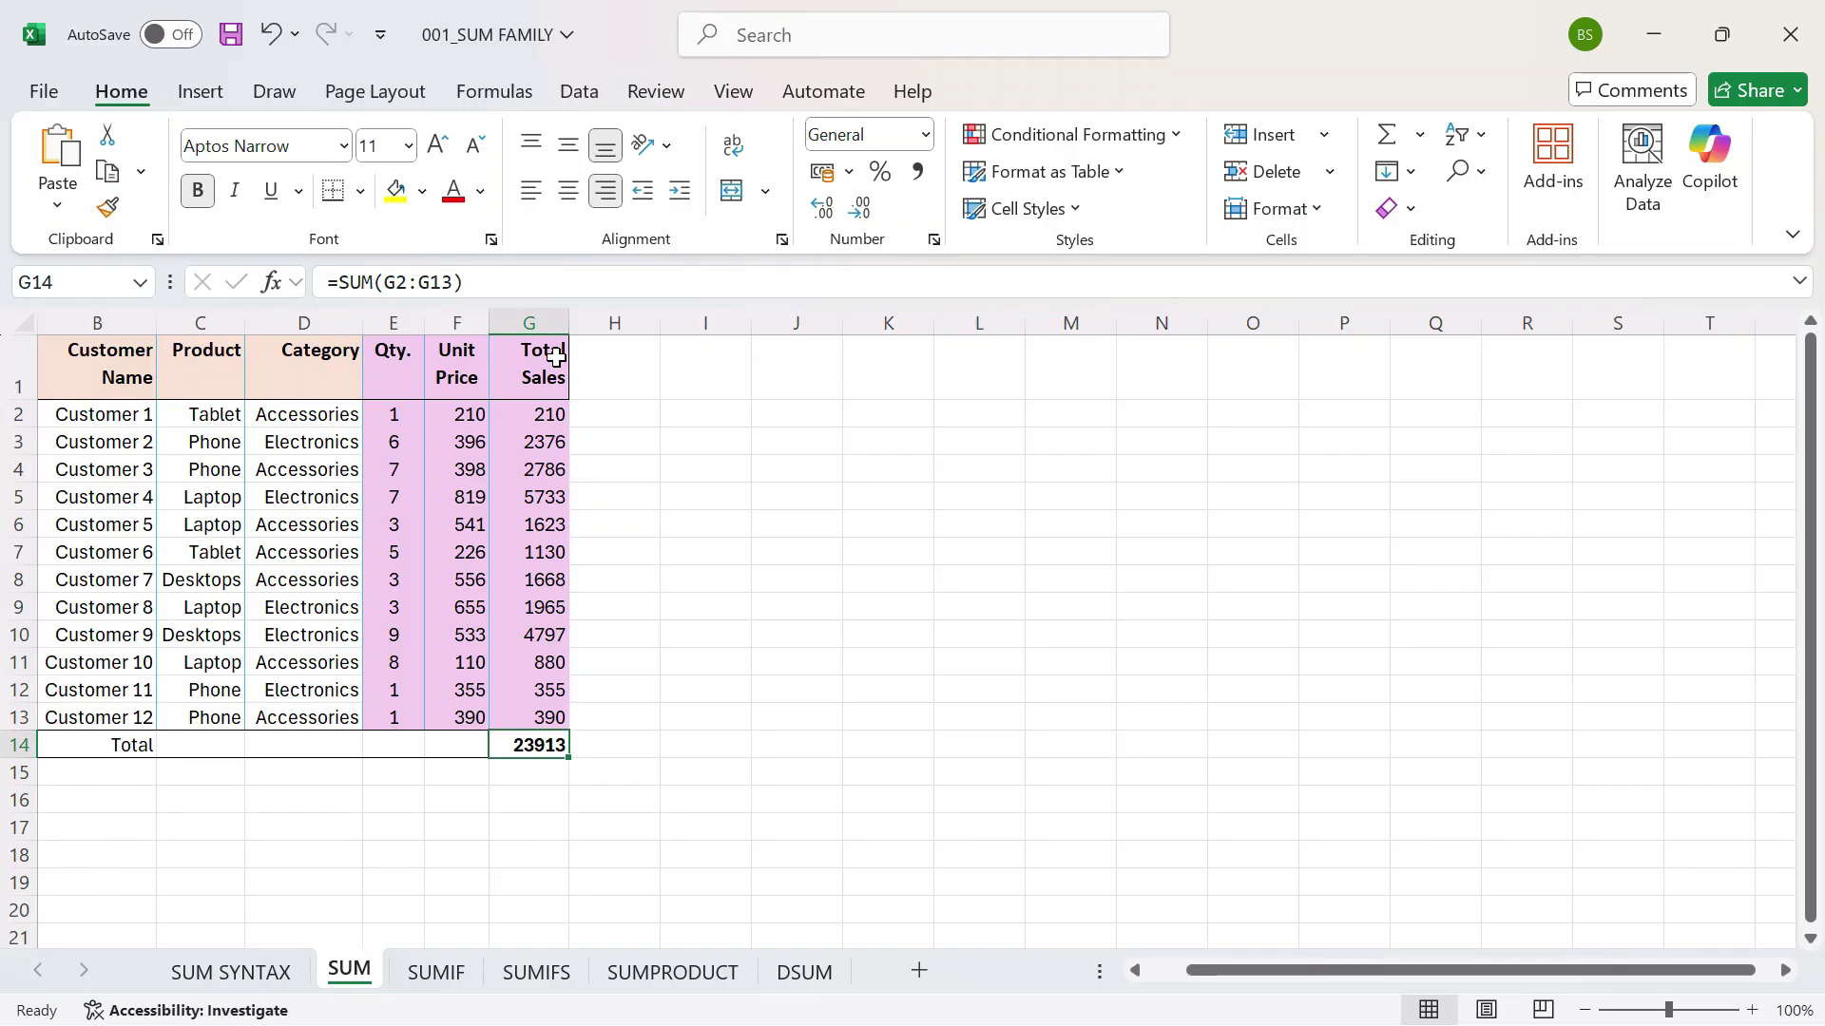
drag(537, 420, 525, 720)
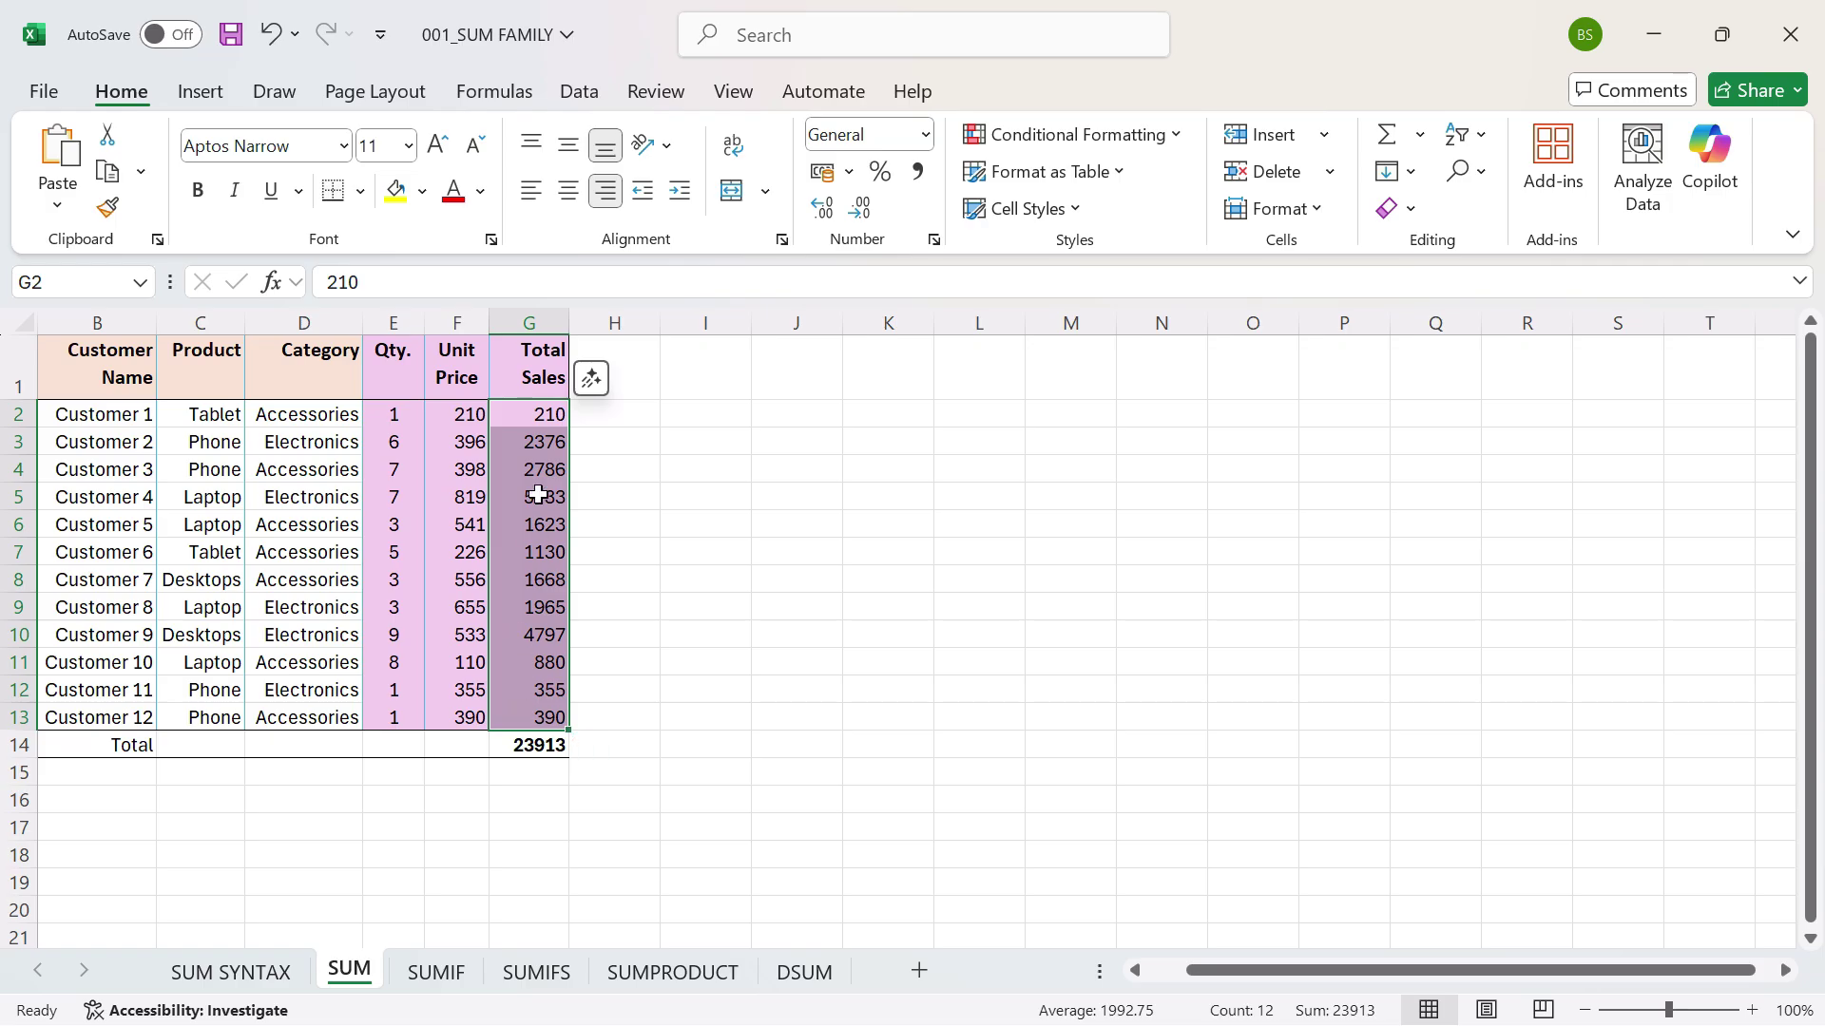
click(538, 745)
Copy the Total Sales column G into column H and clear the copied total in H14.
click(549, 307)
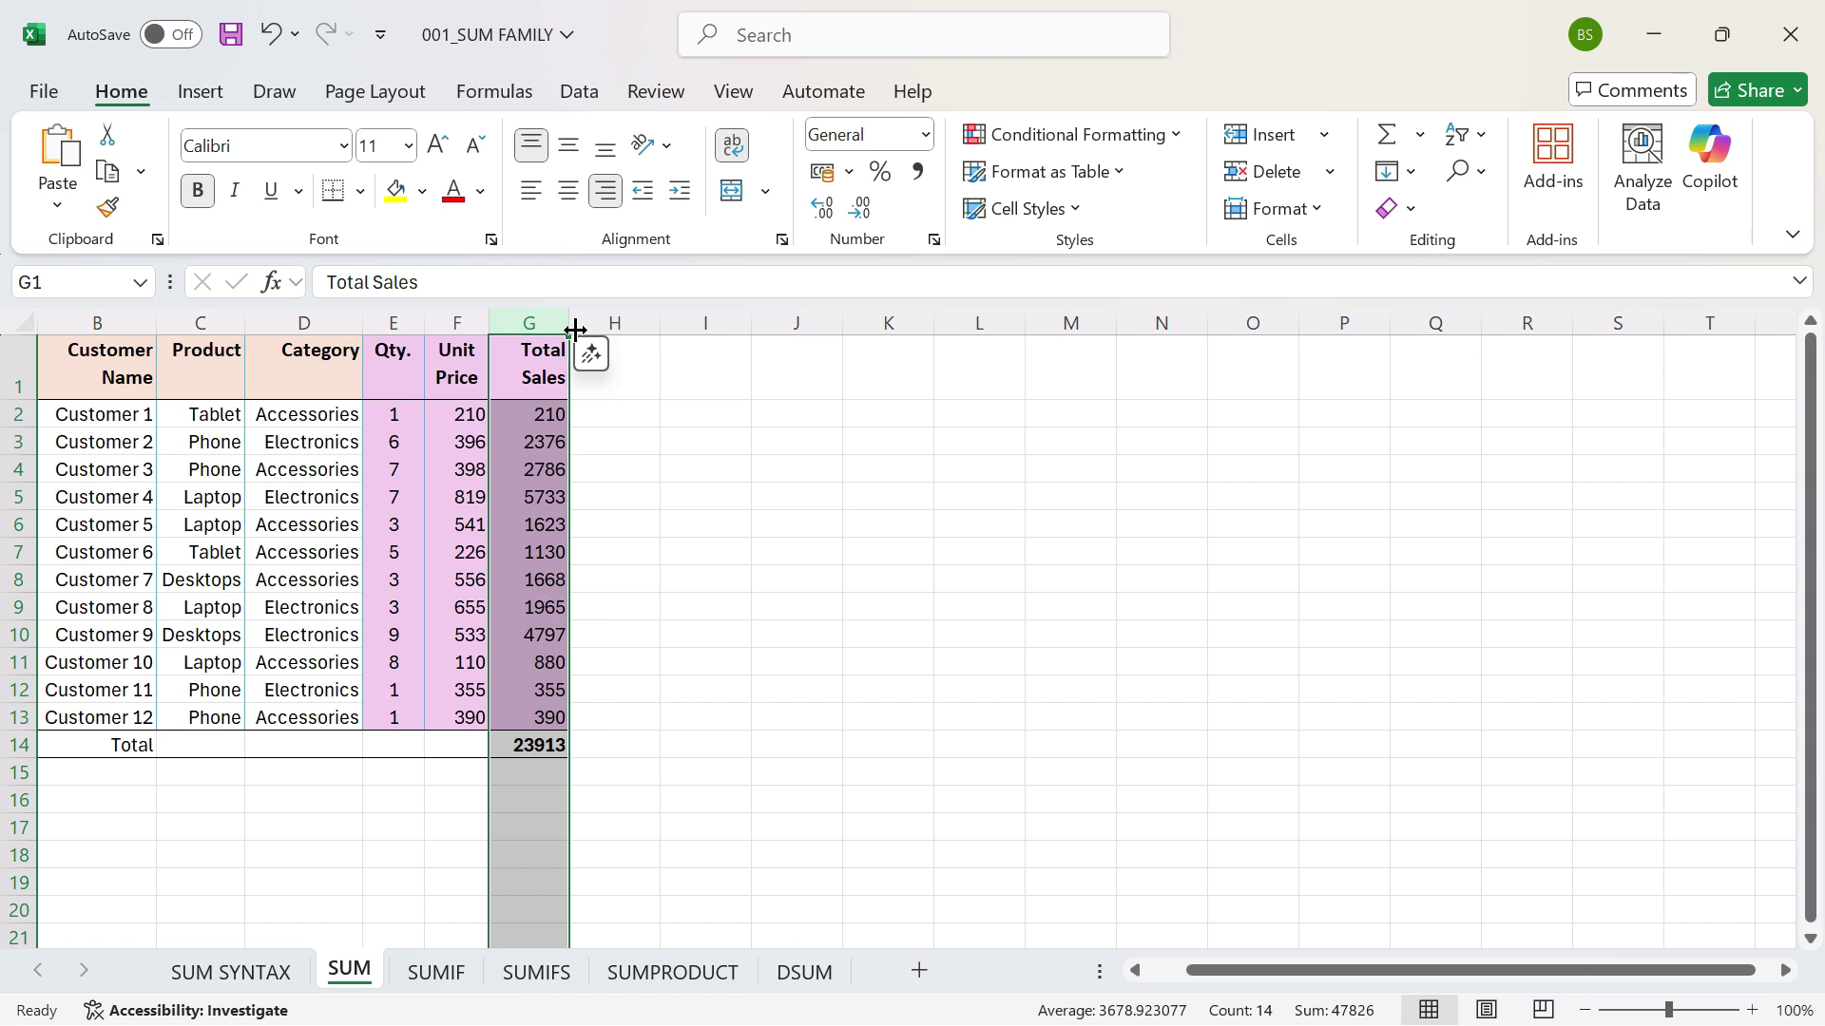
key(ctrl+c)
click(622, 323)
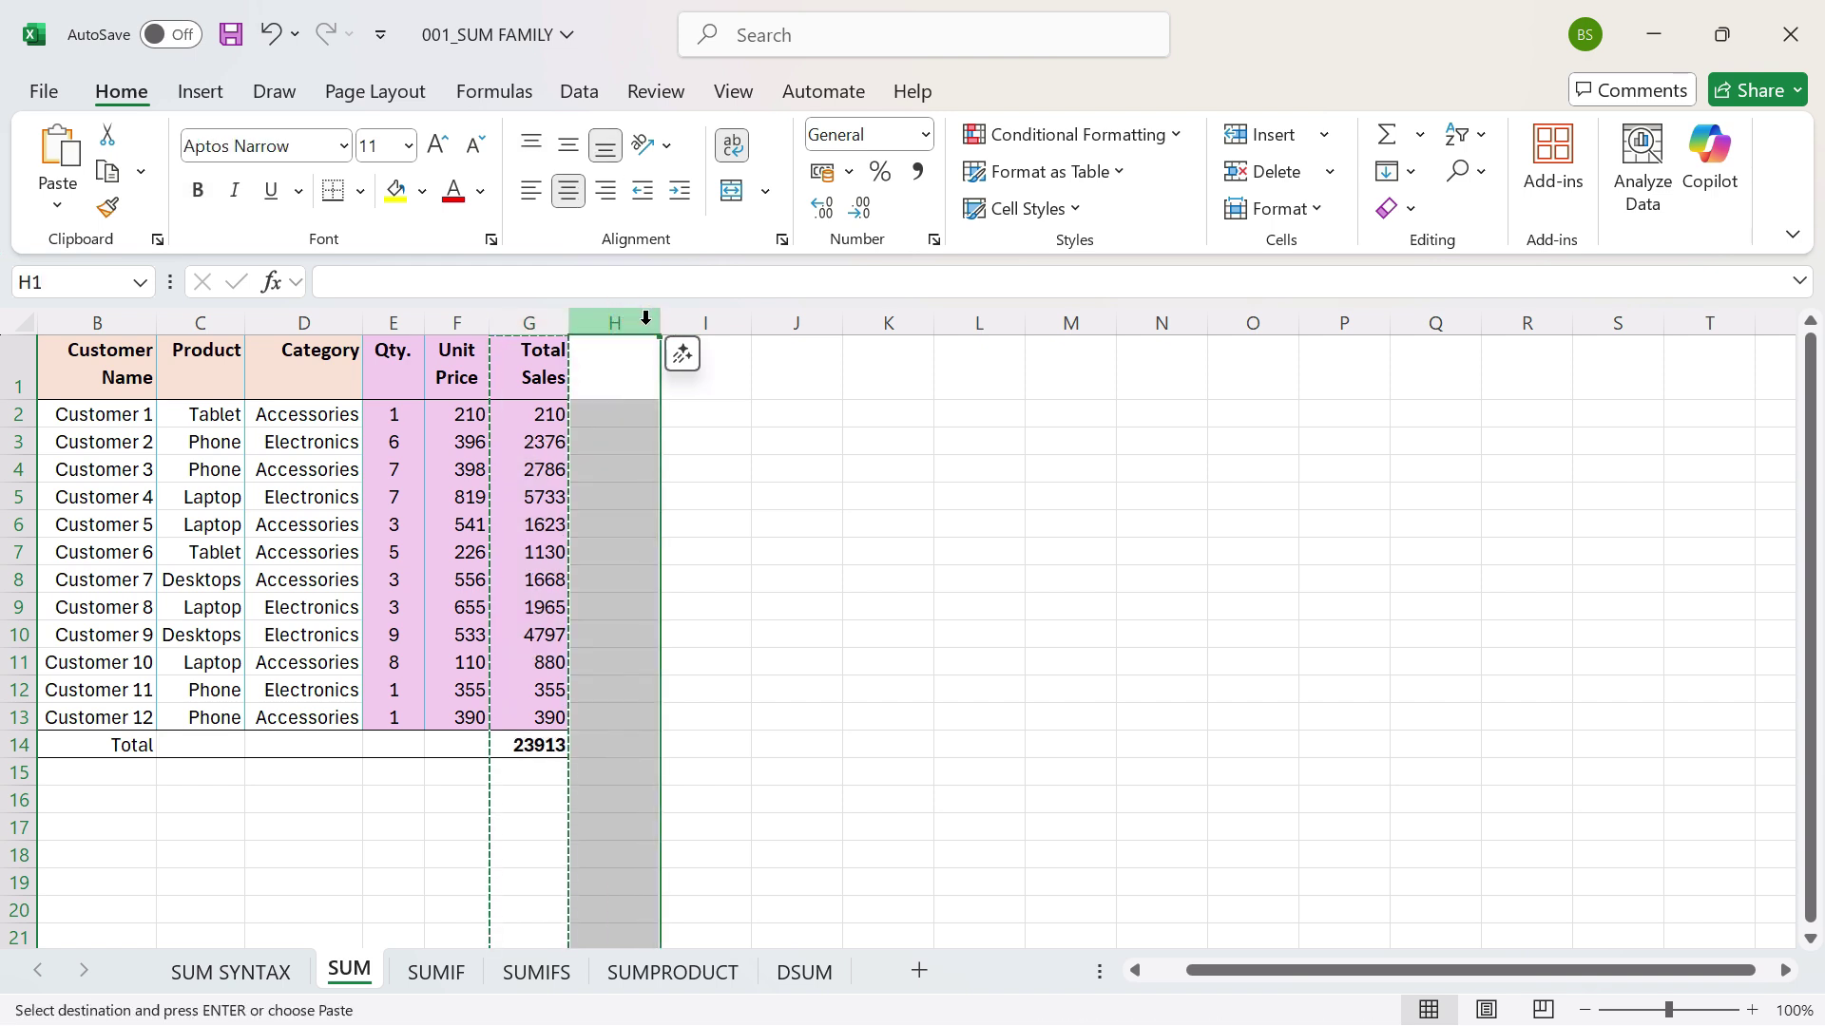
key(ctrl+v)
click(597, 743)
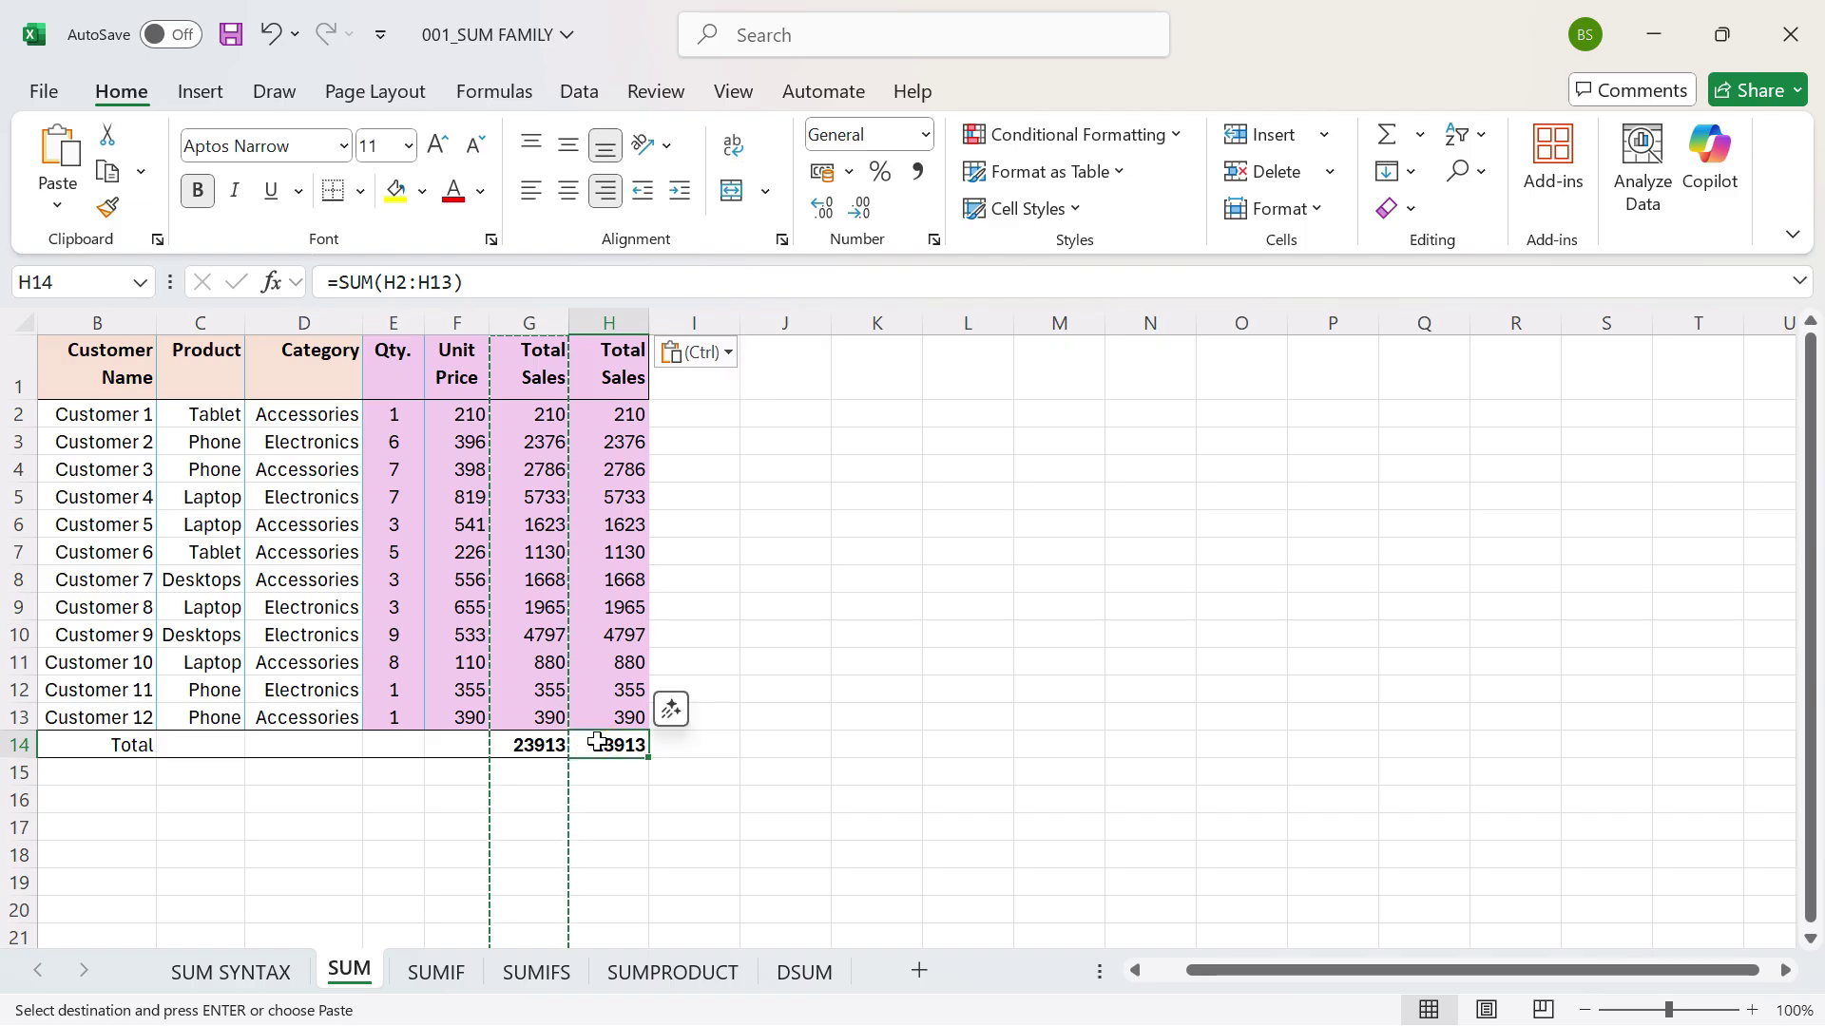
key(Delete)
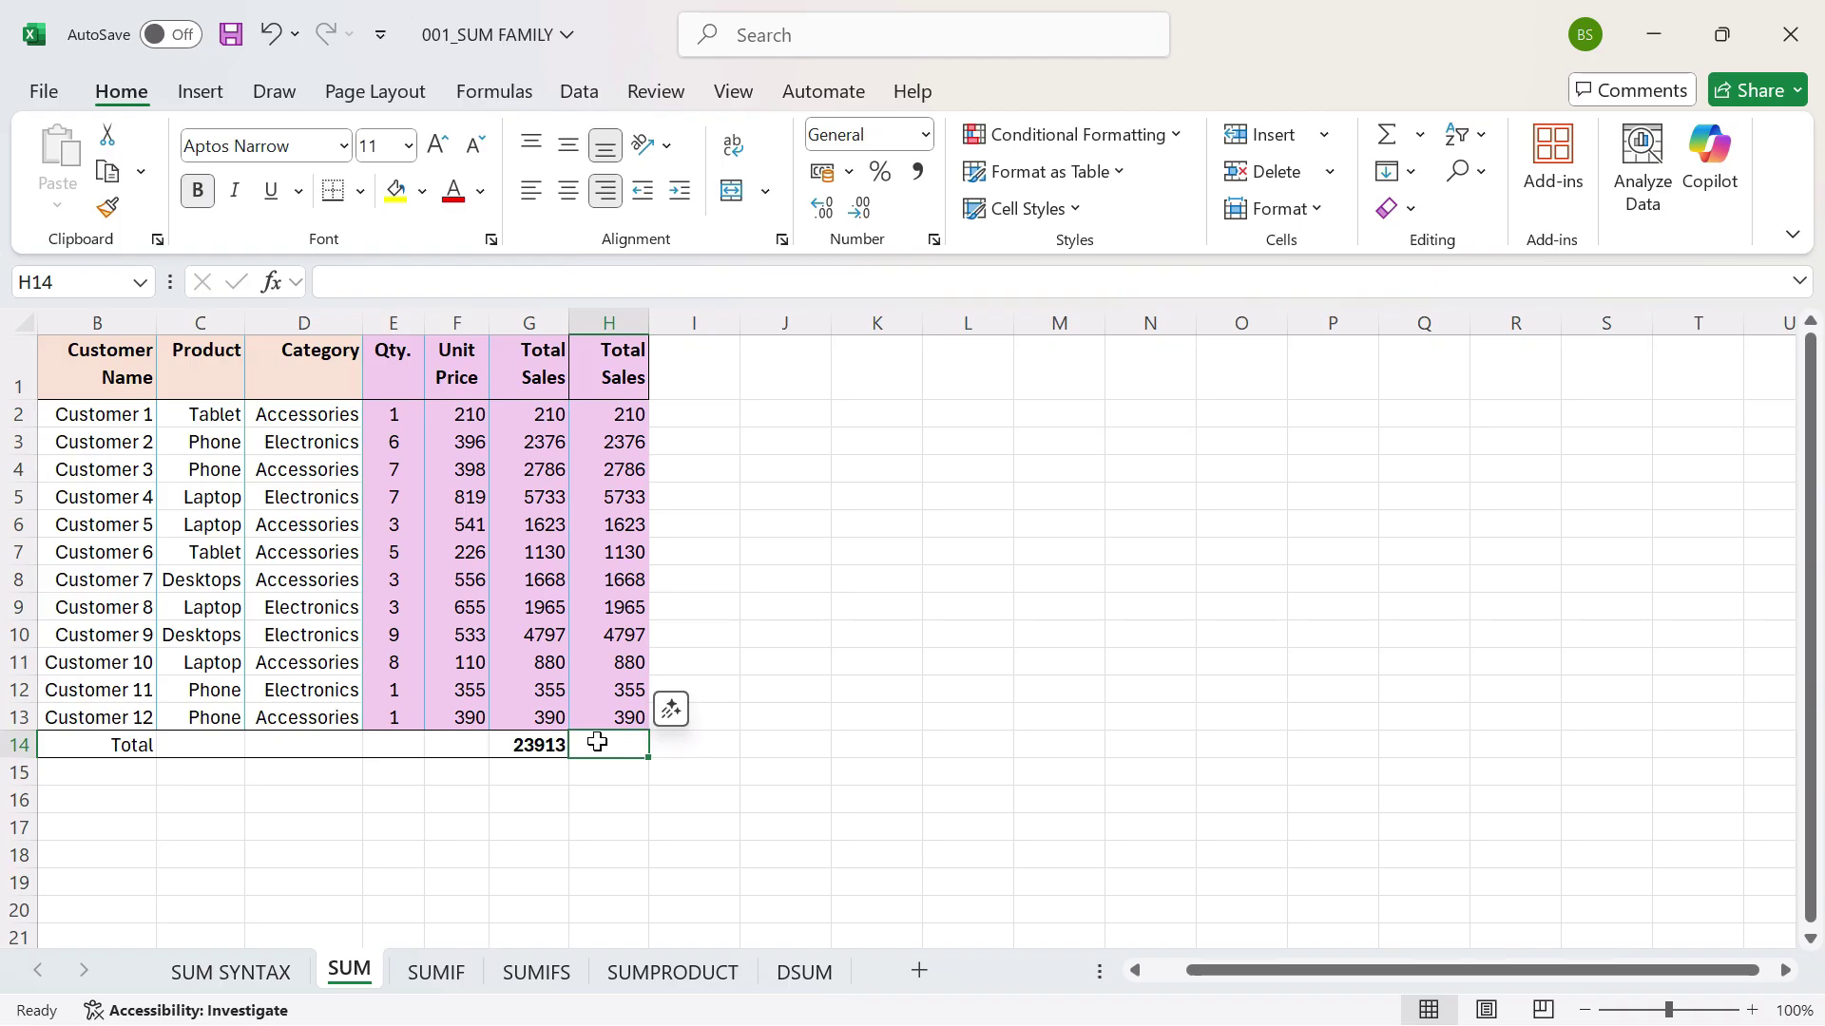
Use AutoSum in H14 to total the copied Total Sales values in H2:H13.
key(alt)
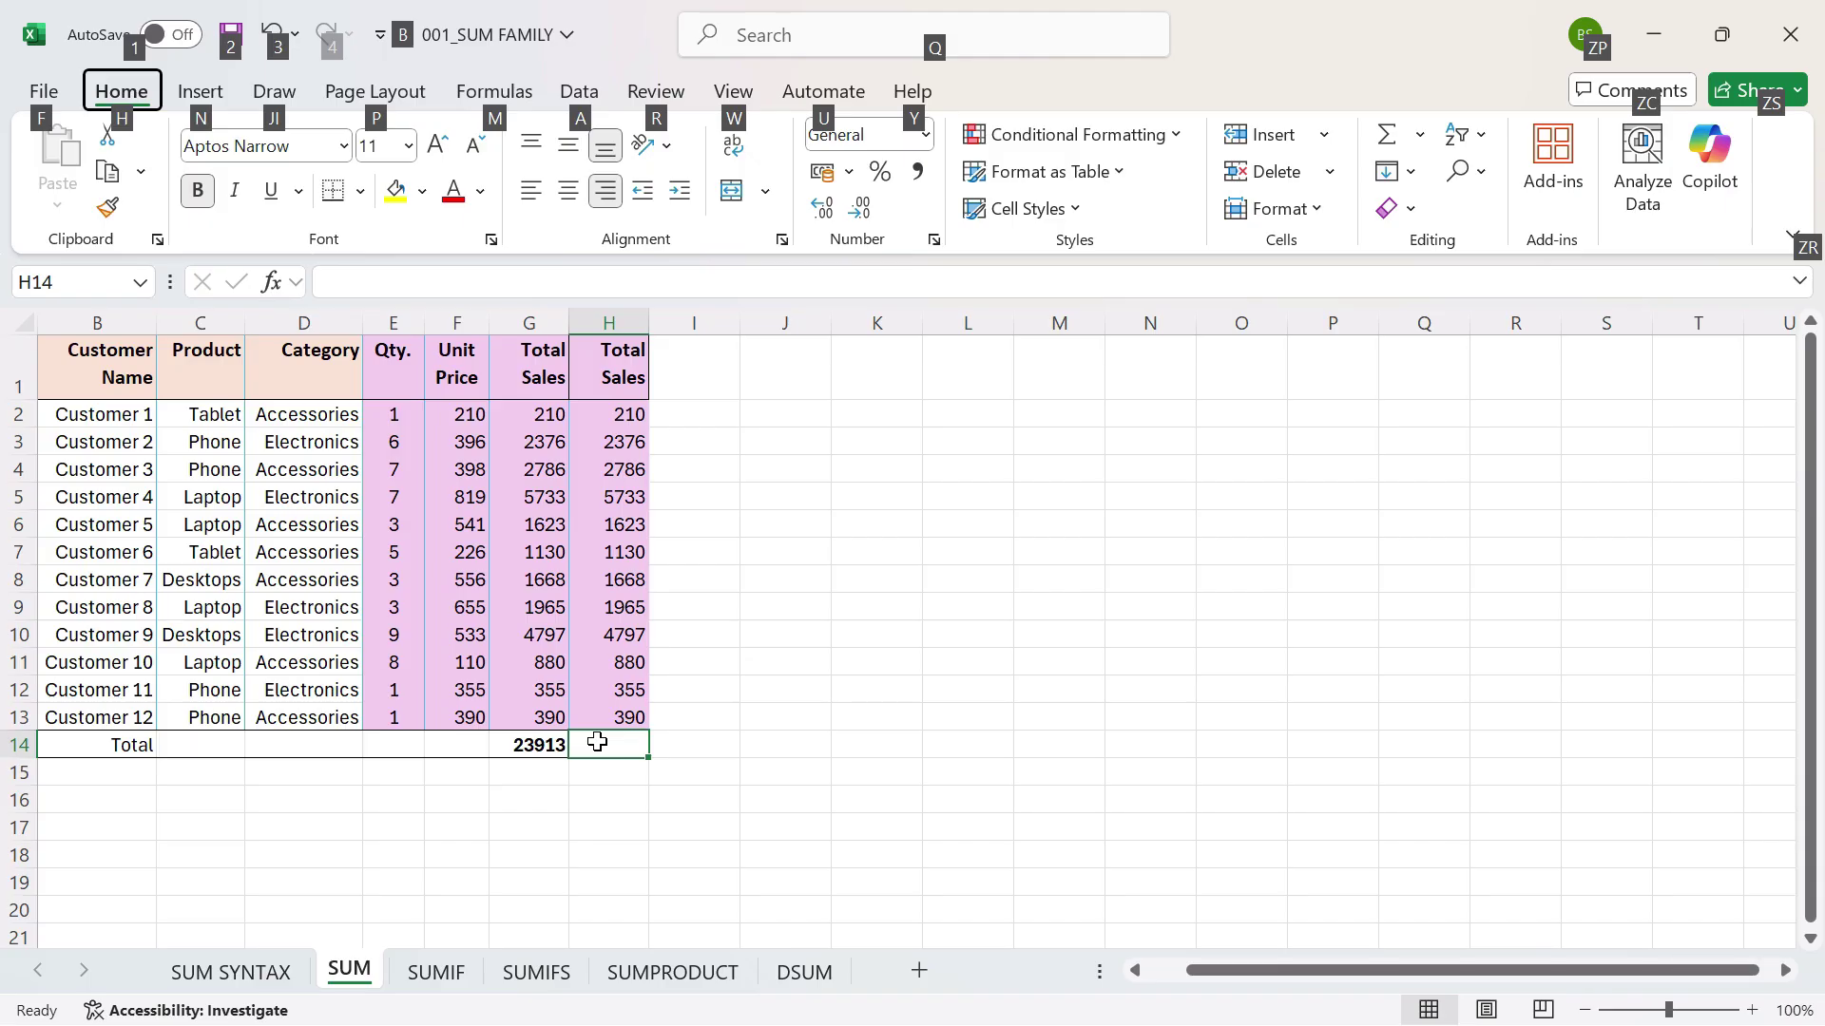
click(598, 741)
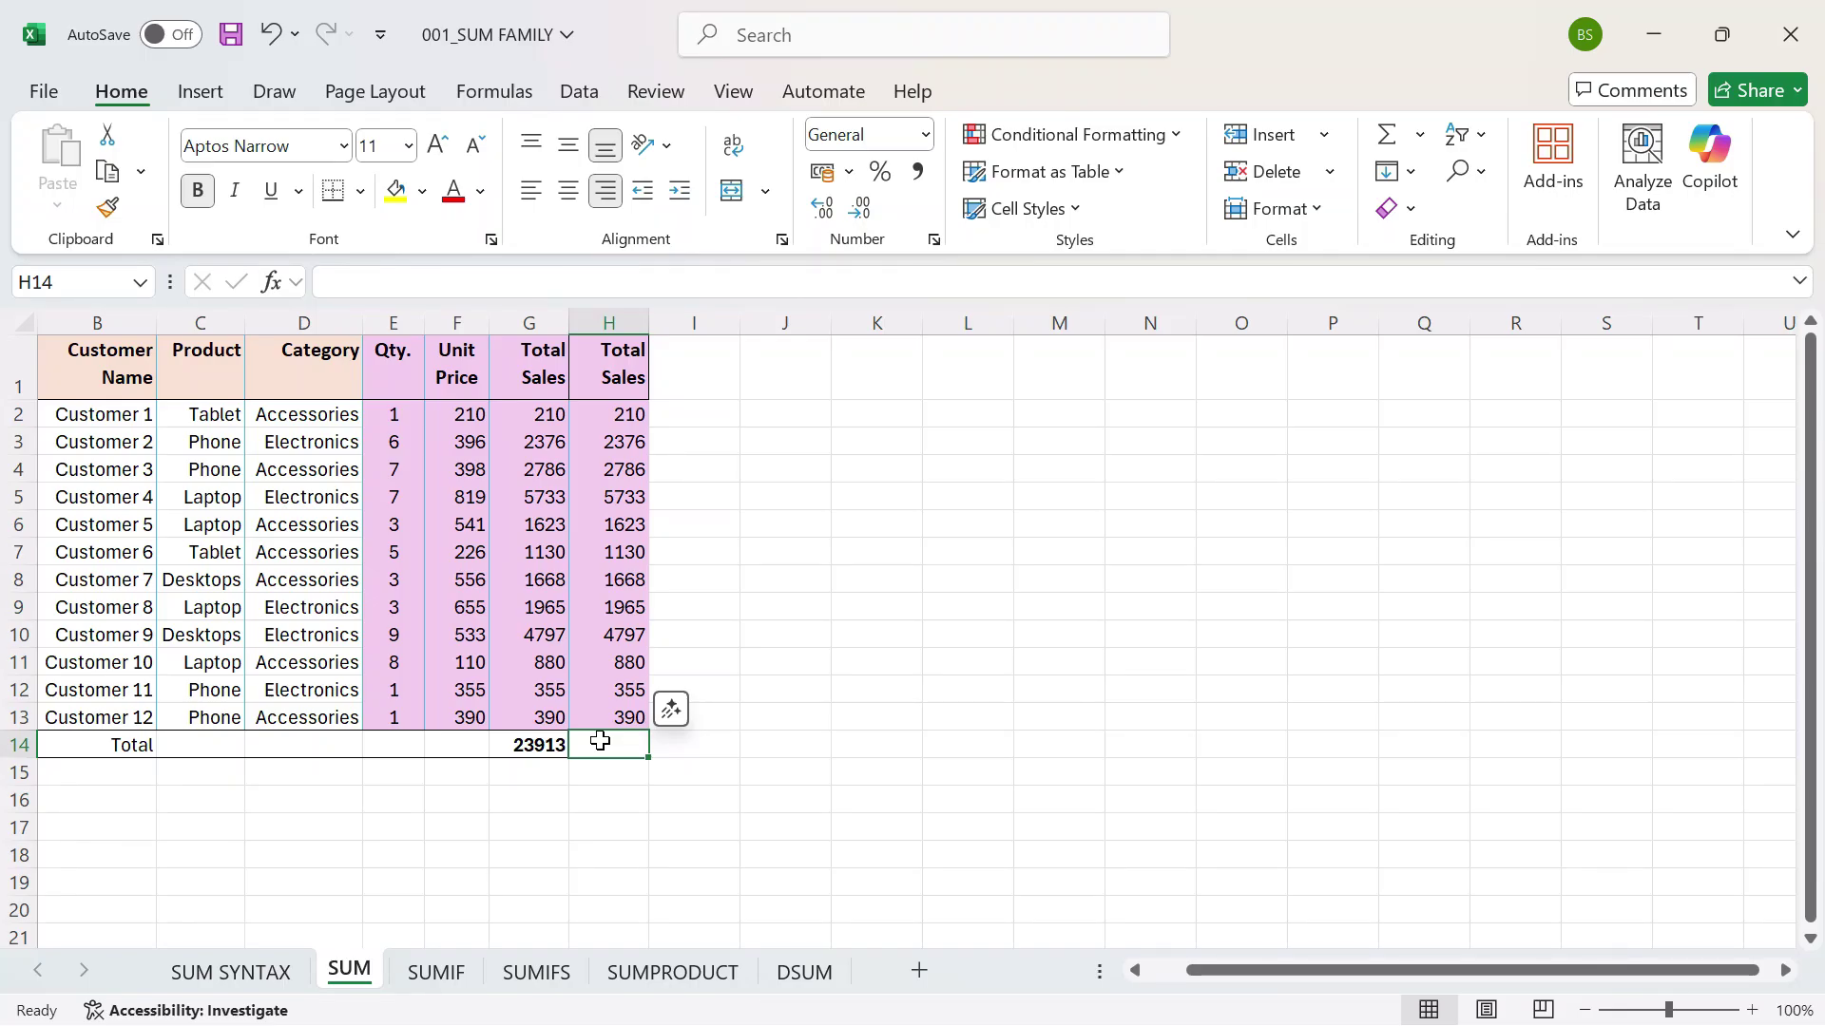
key(alt+=)
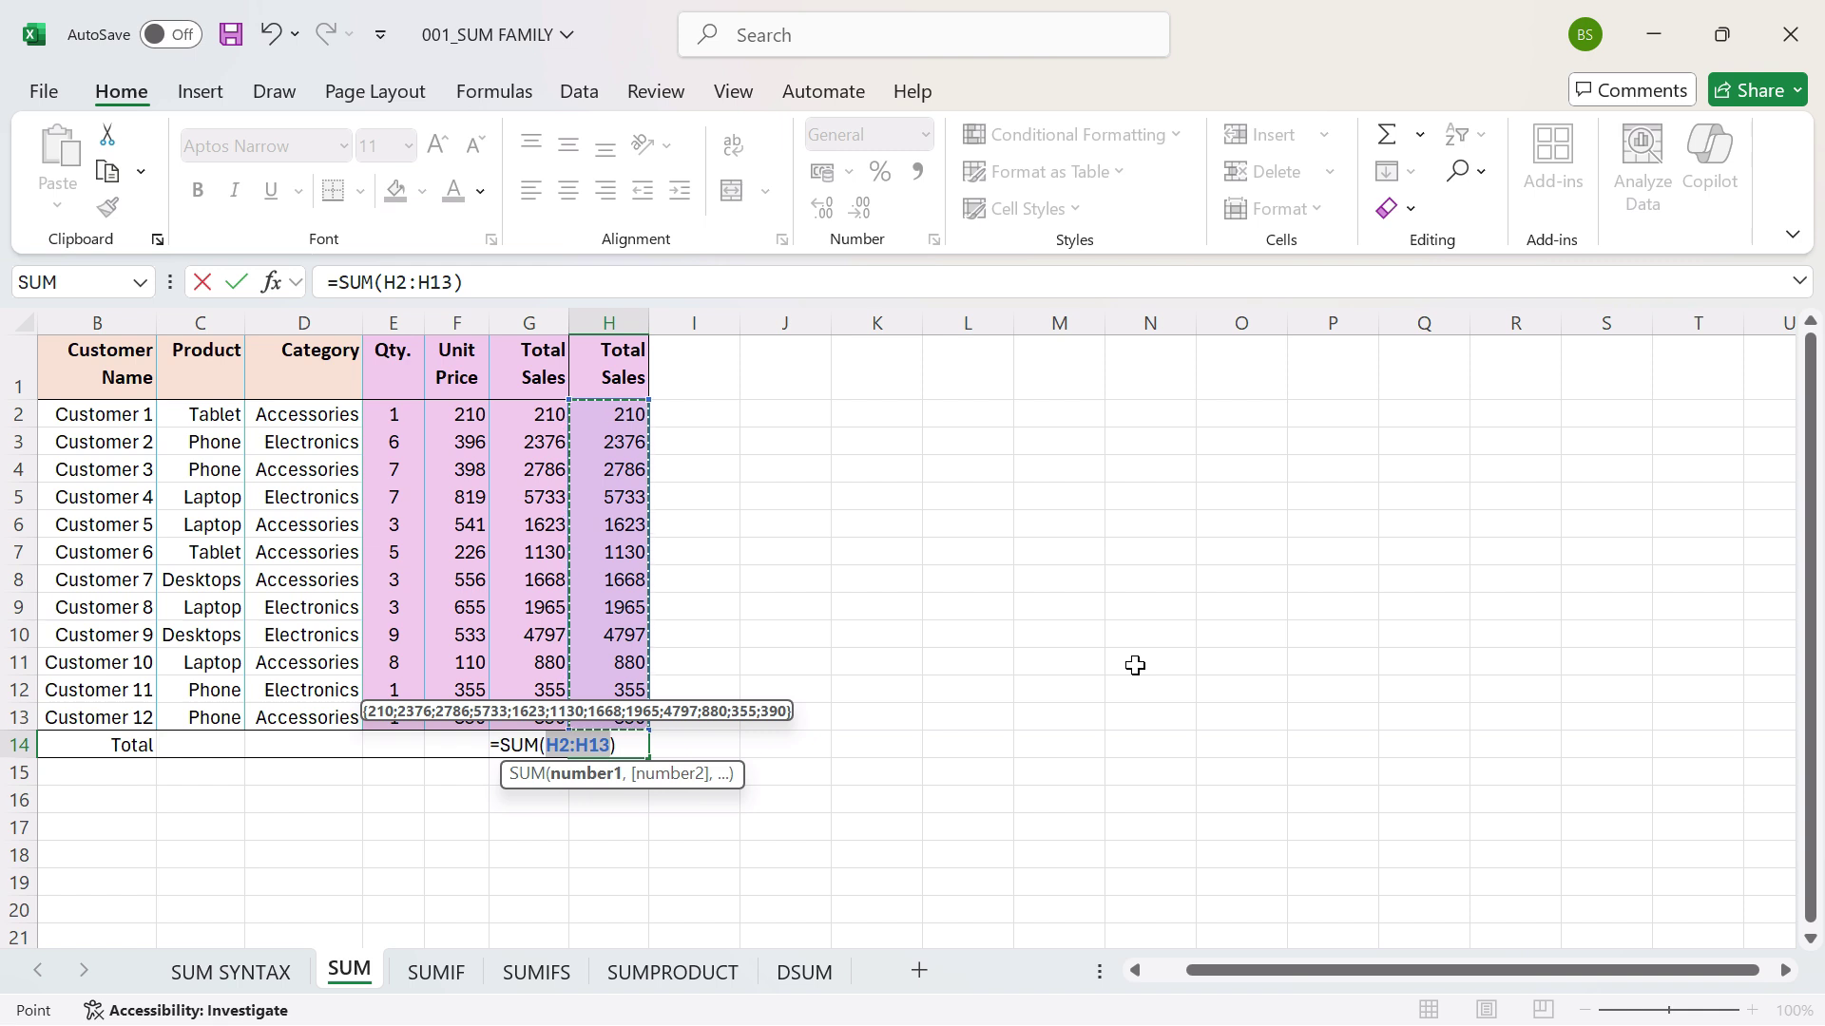
key(Return)
key(Up)
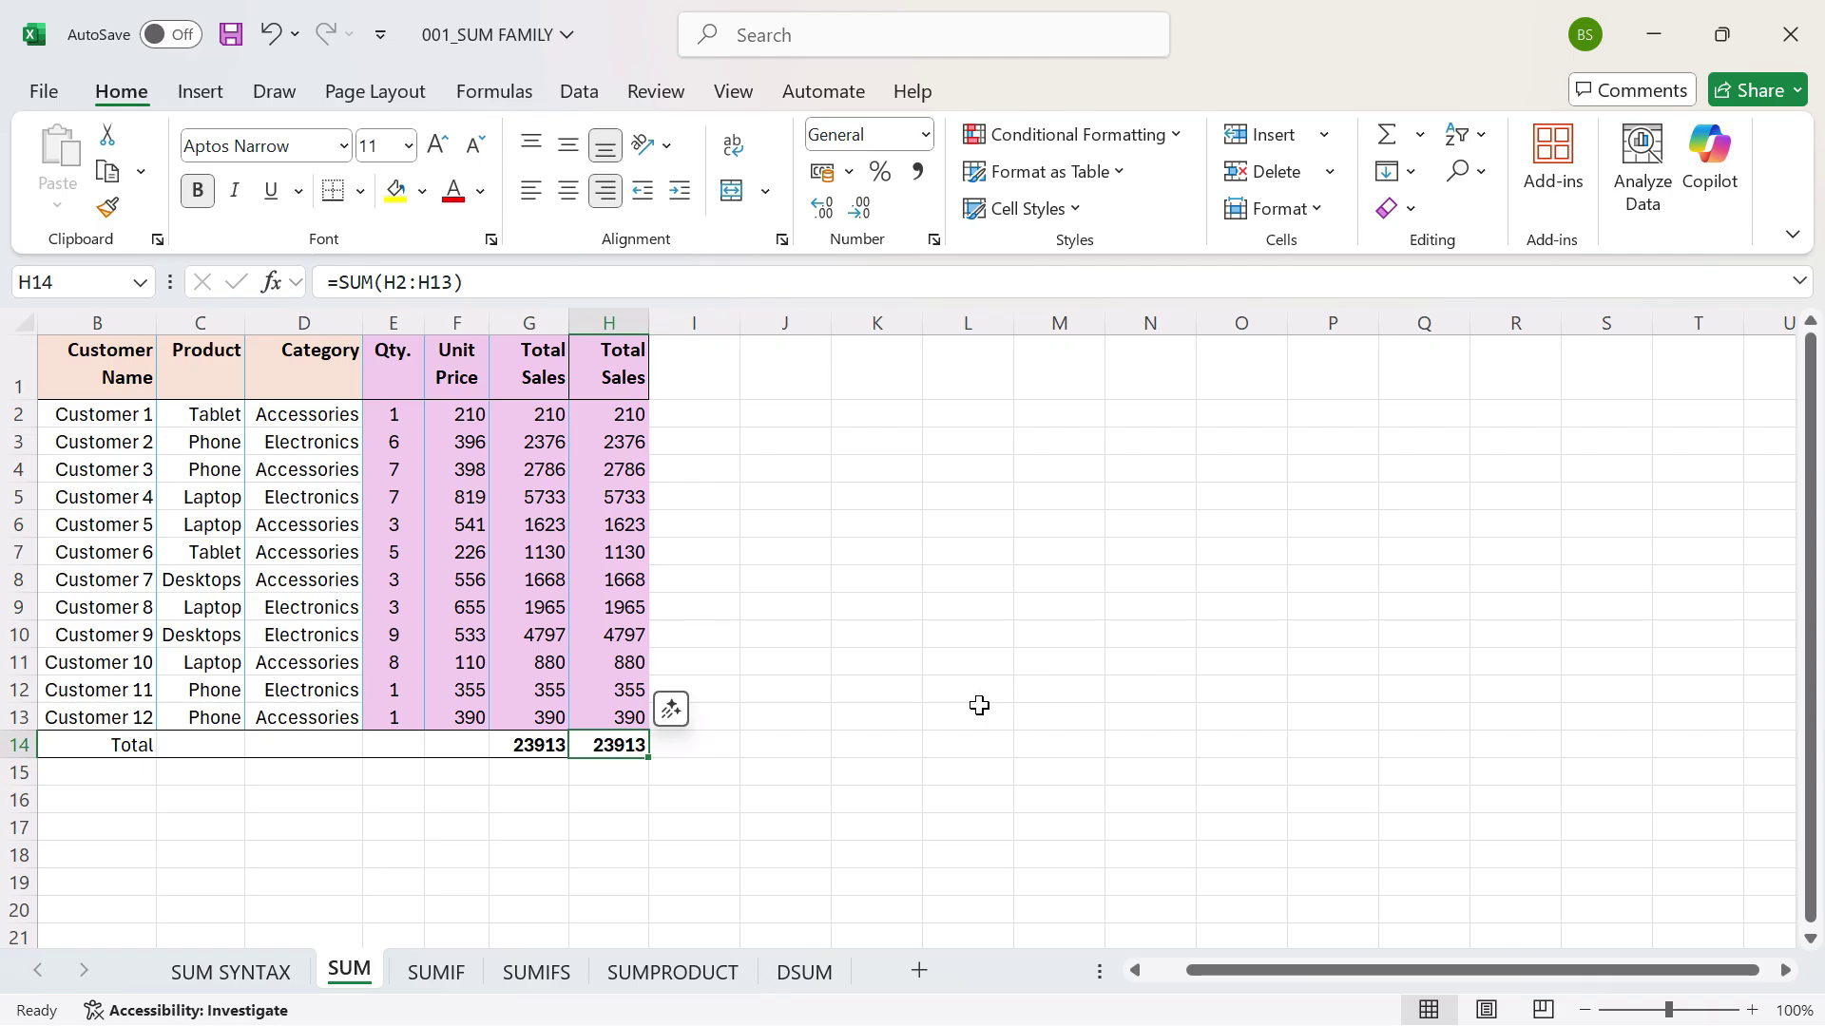
Insert a blank row above the Customer 5 row and replace the total in H15 with an AutoSum of H7:H14.
click(19, 524)
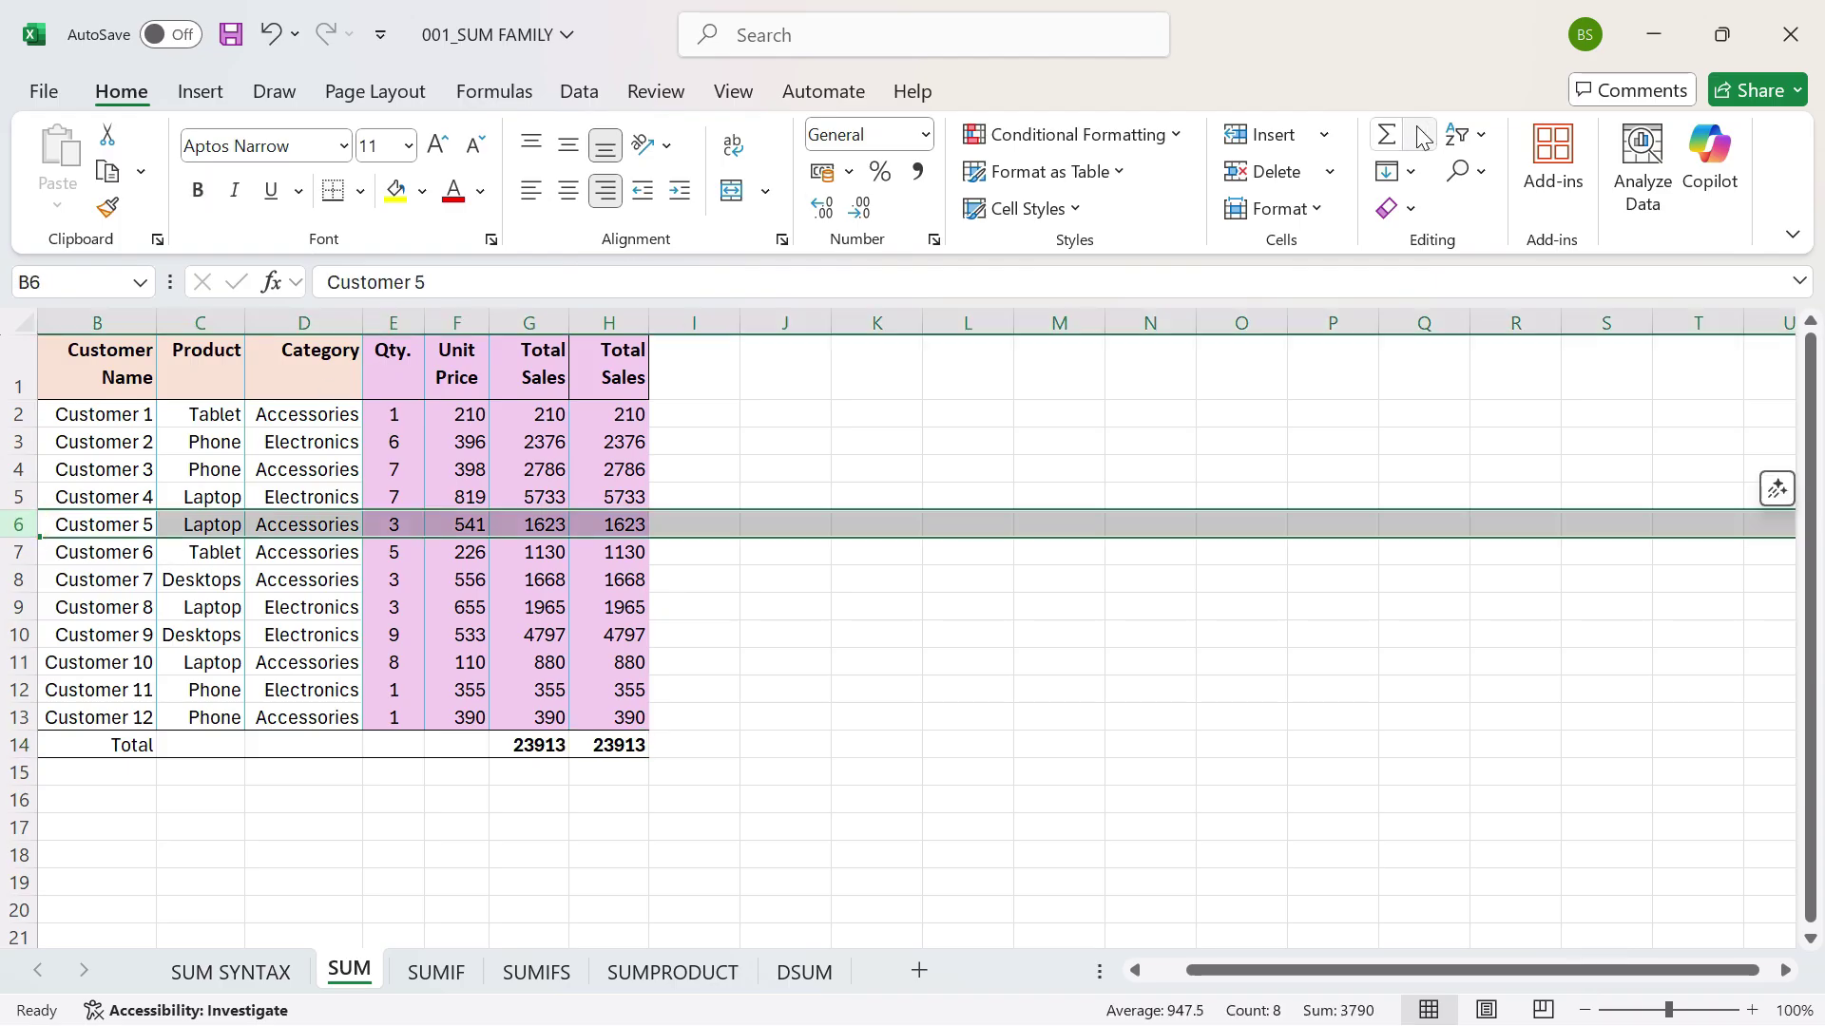
click(1268, 134)
click(622, 773)
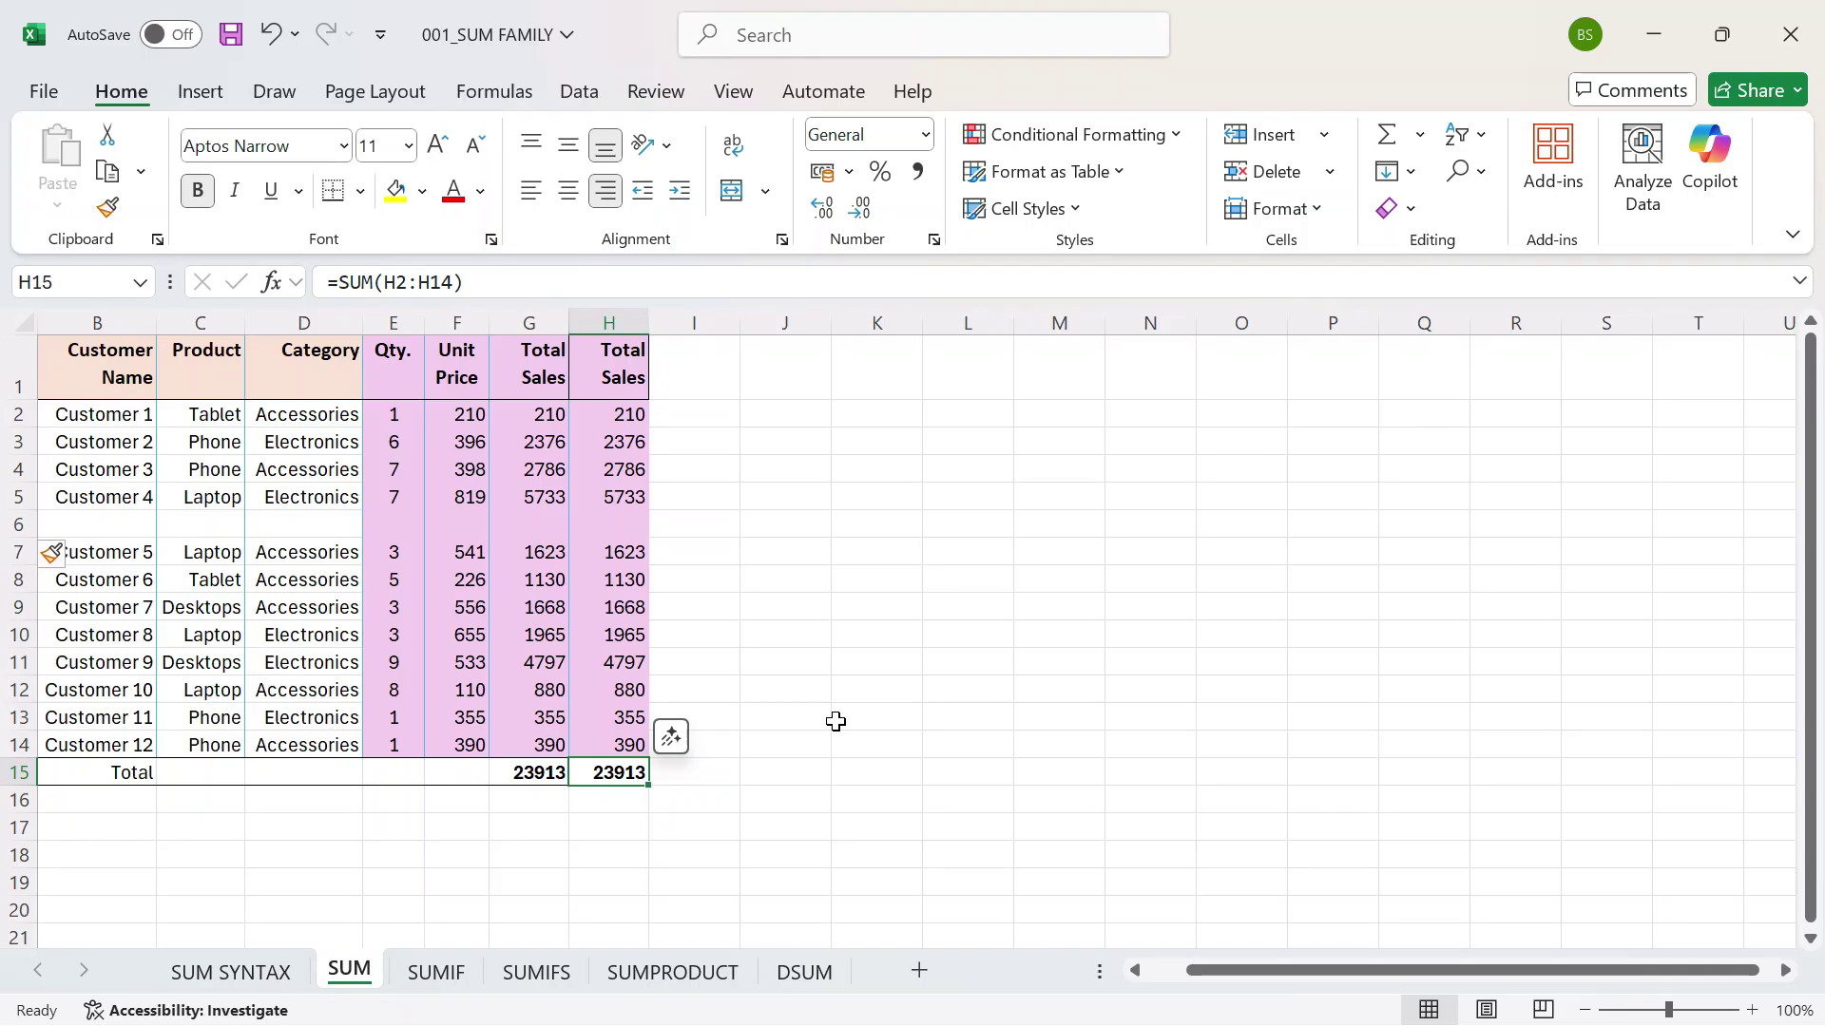
key(Delete)
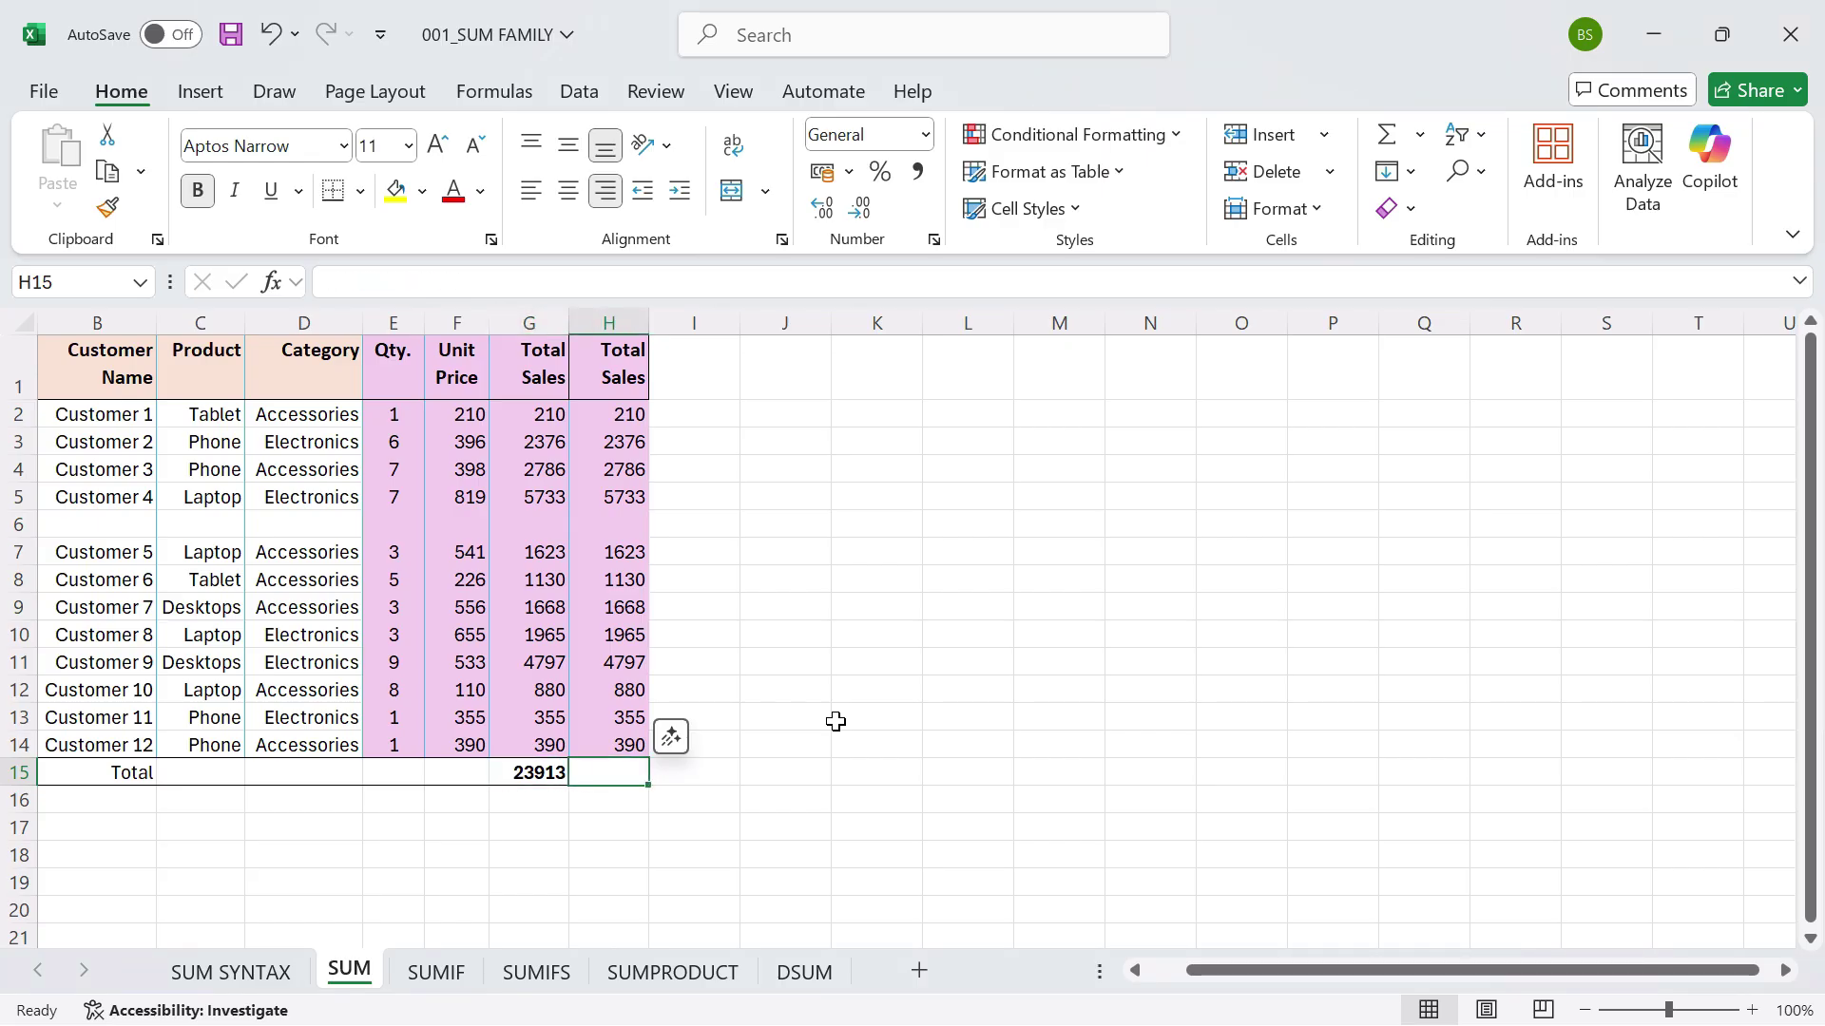
key(alt+equal)
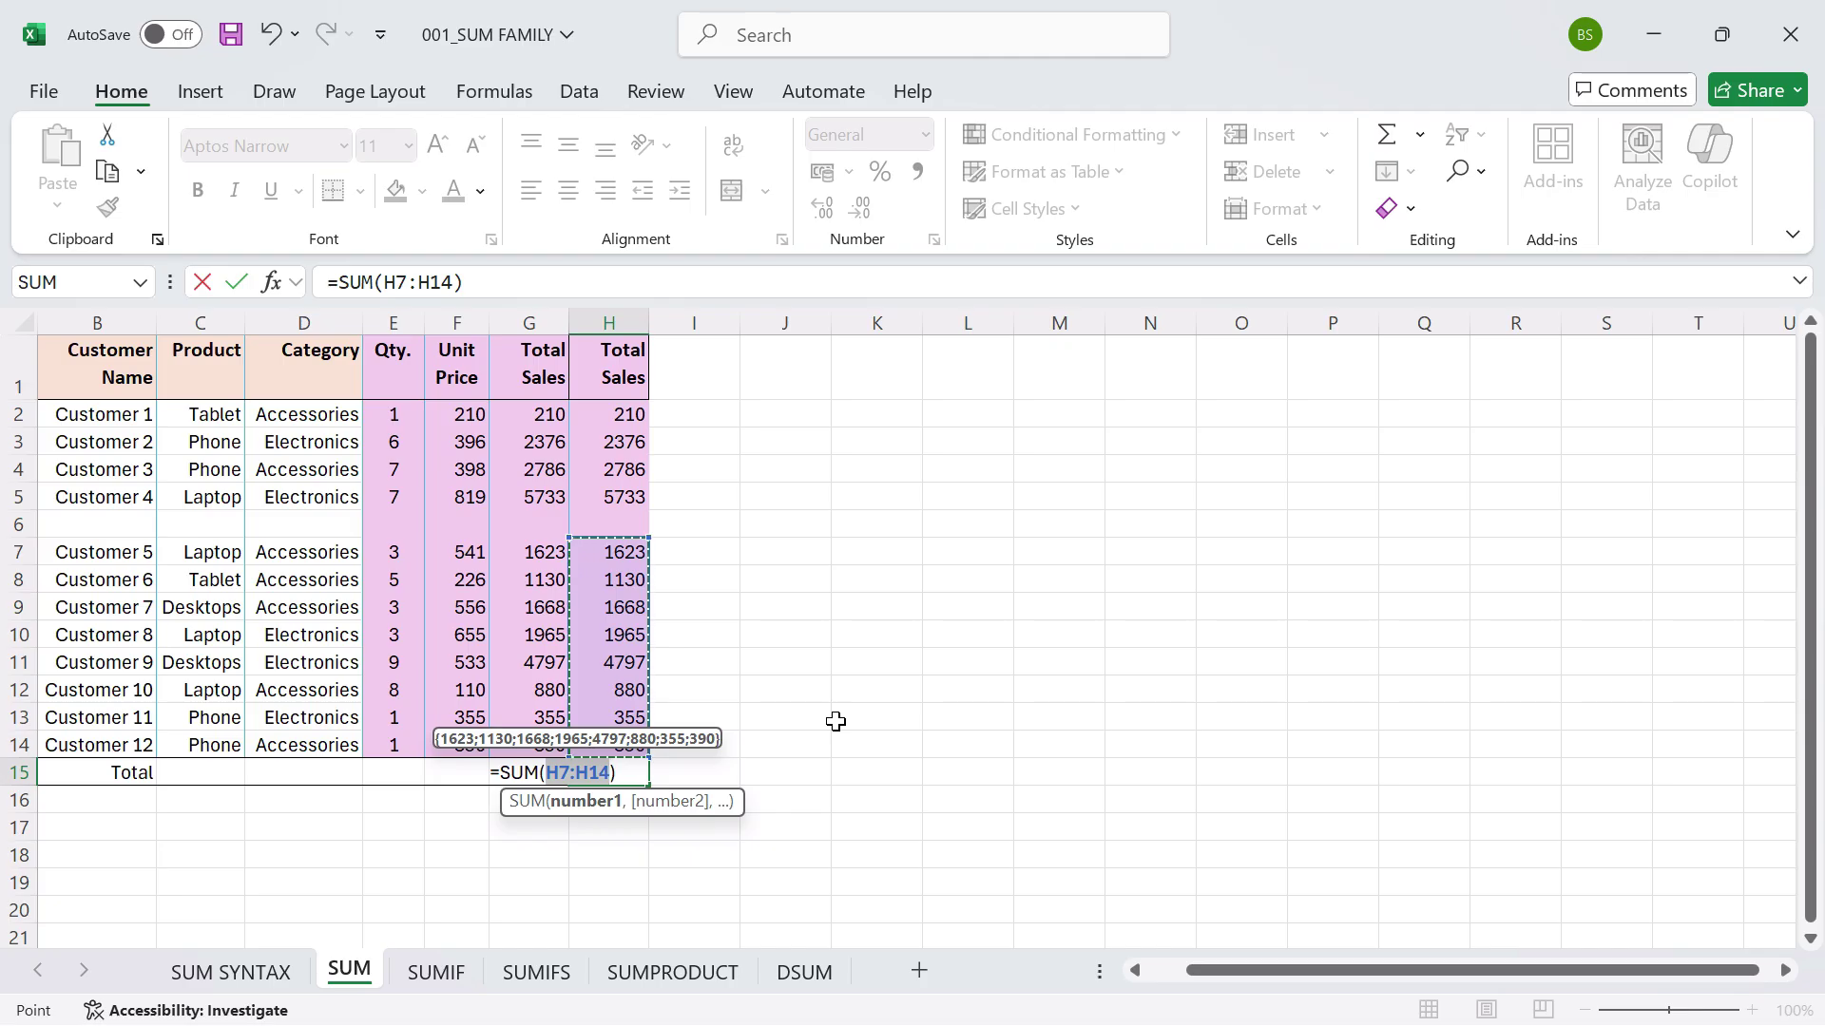
key(Return)
key(Up)
Clear the total in H15 and delete the blank row 6.
key(Delete)
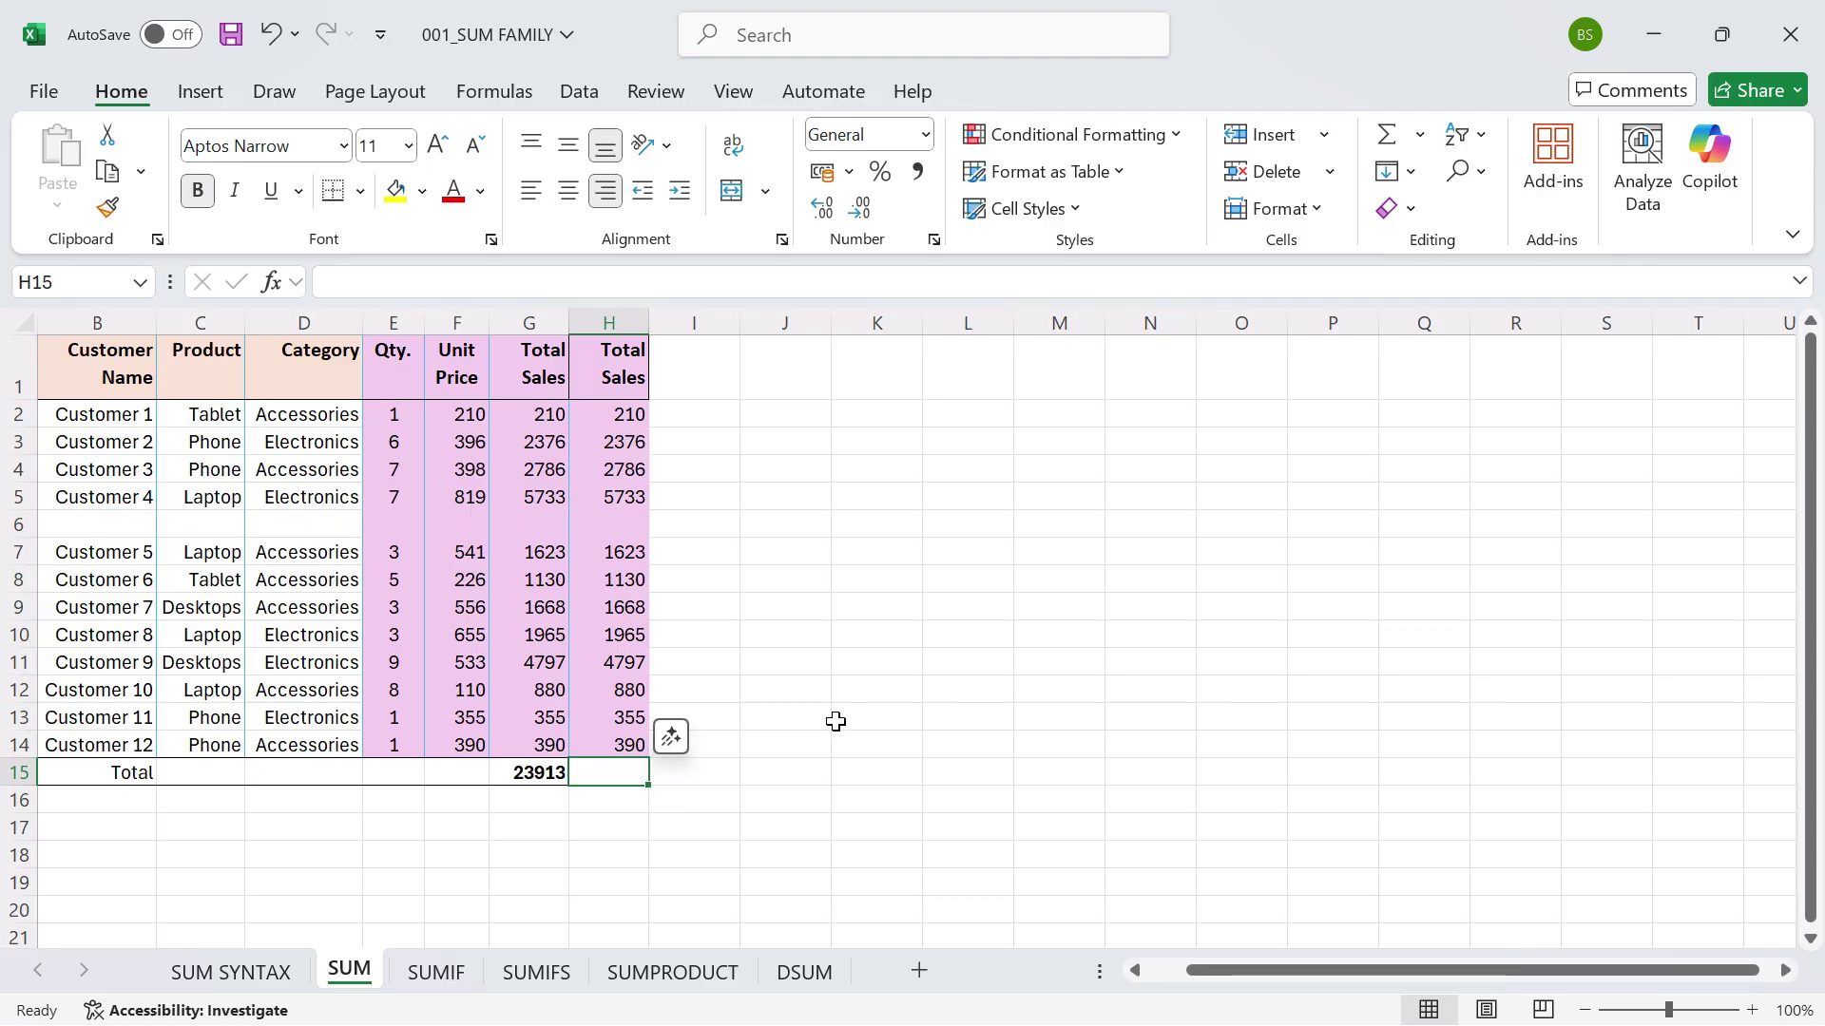
click(8, 524)
click(1269, 172)
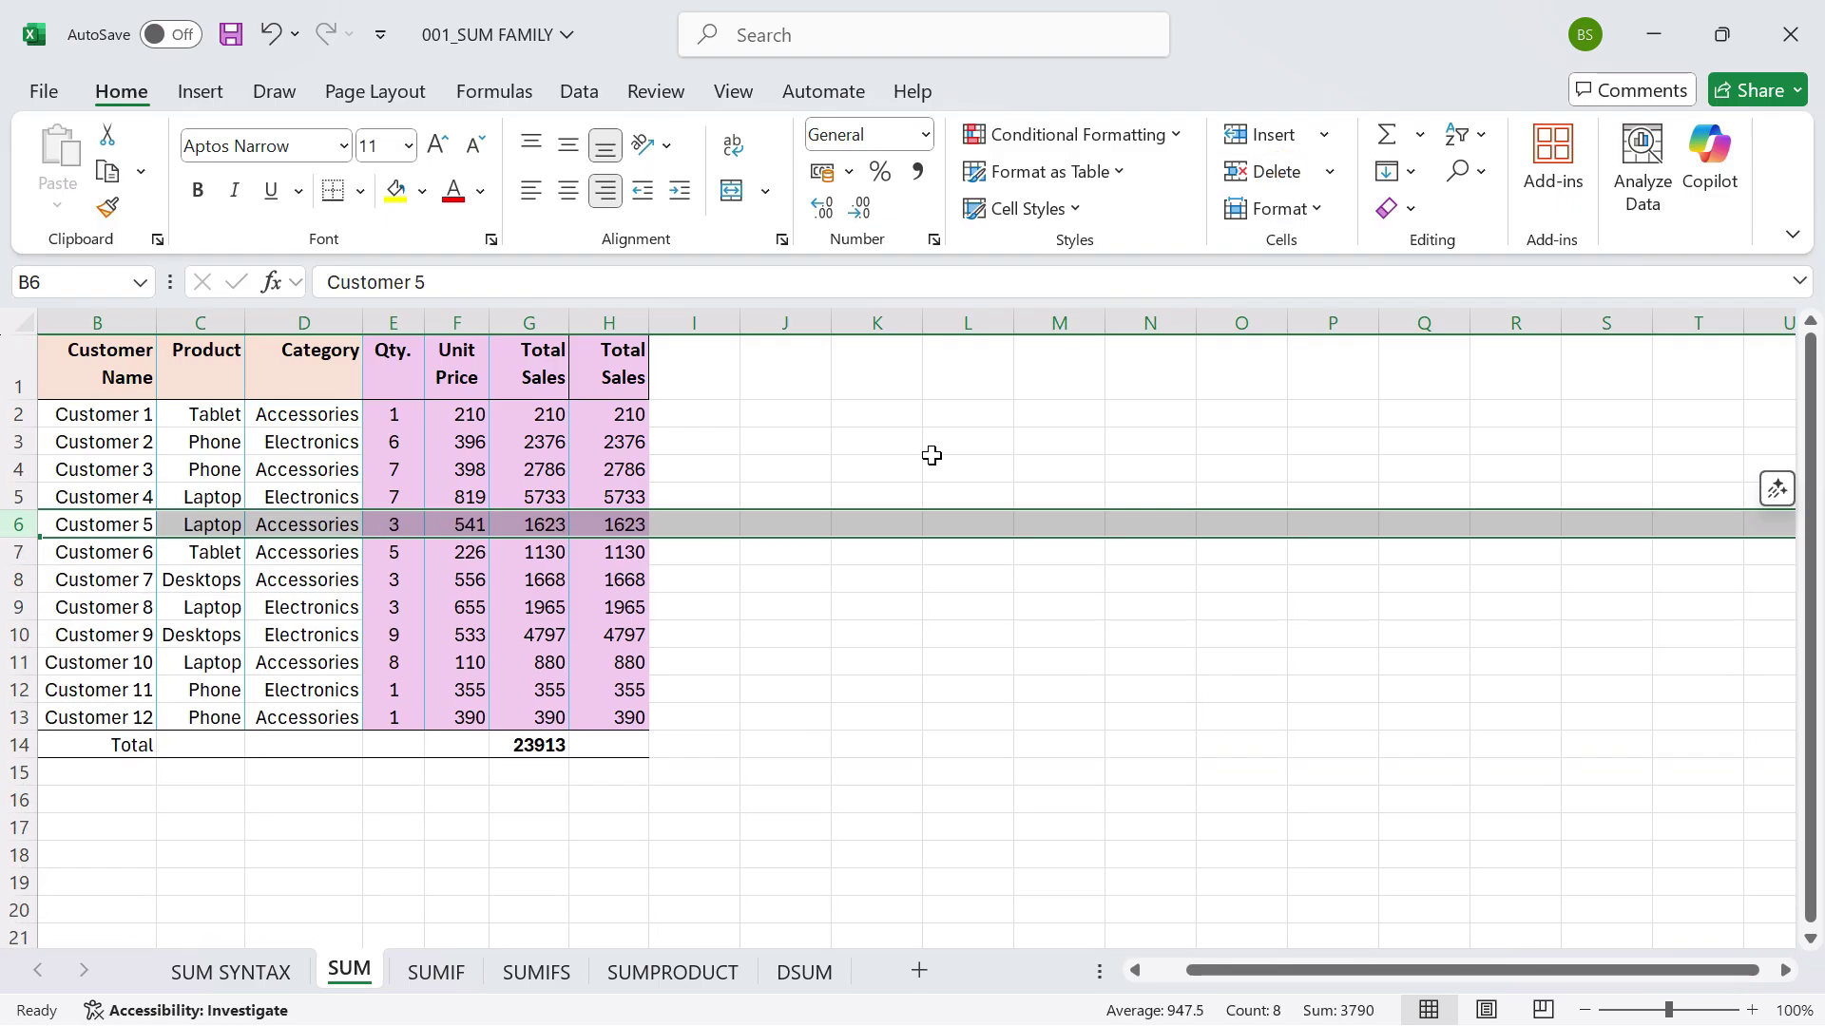
Total H2:H13 in H14 with AutoSum and compare it with the SUM total in G14.
click(600, 746)
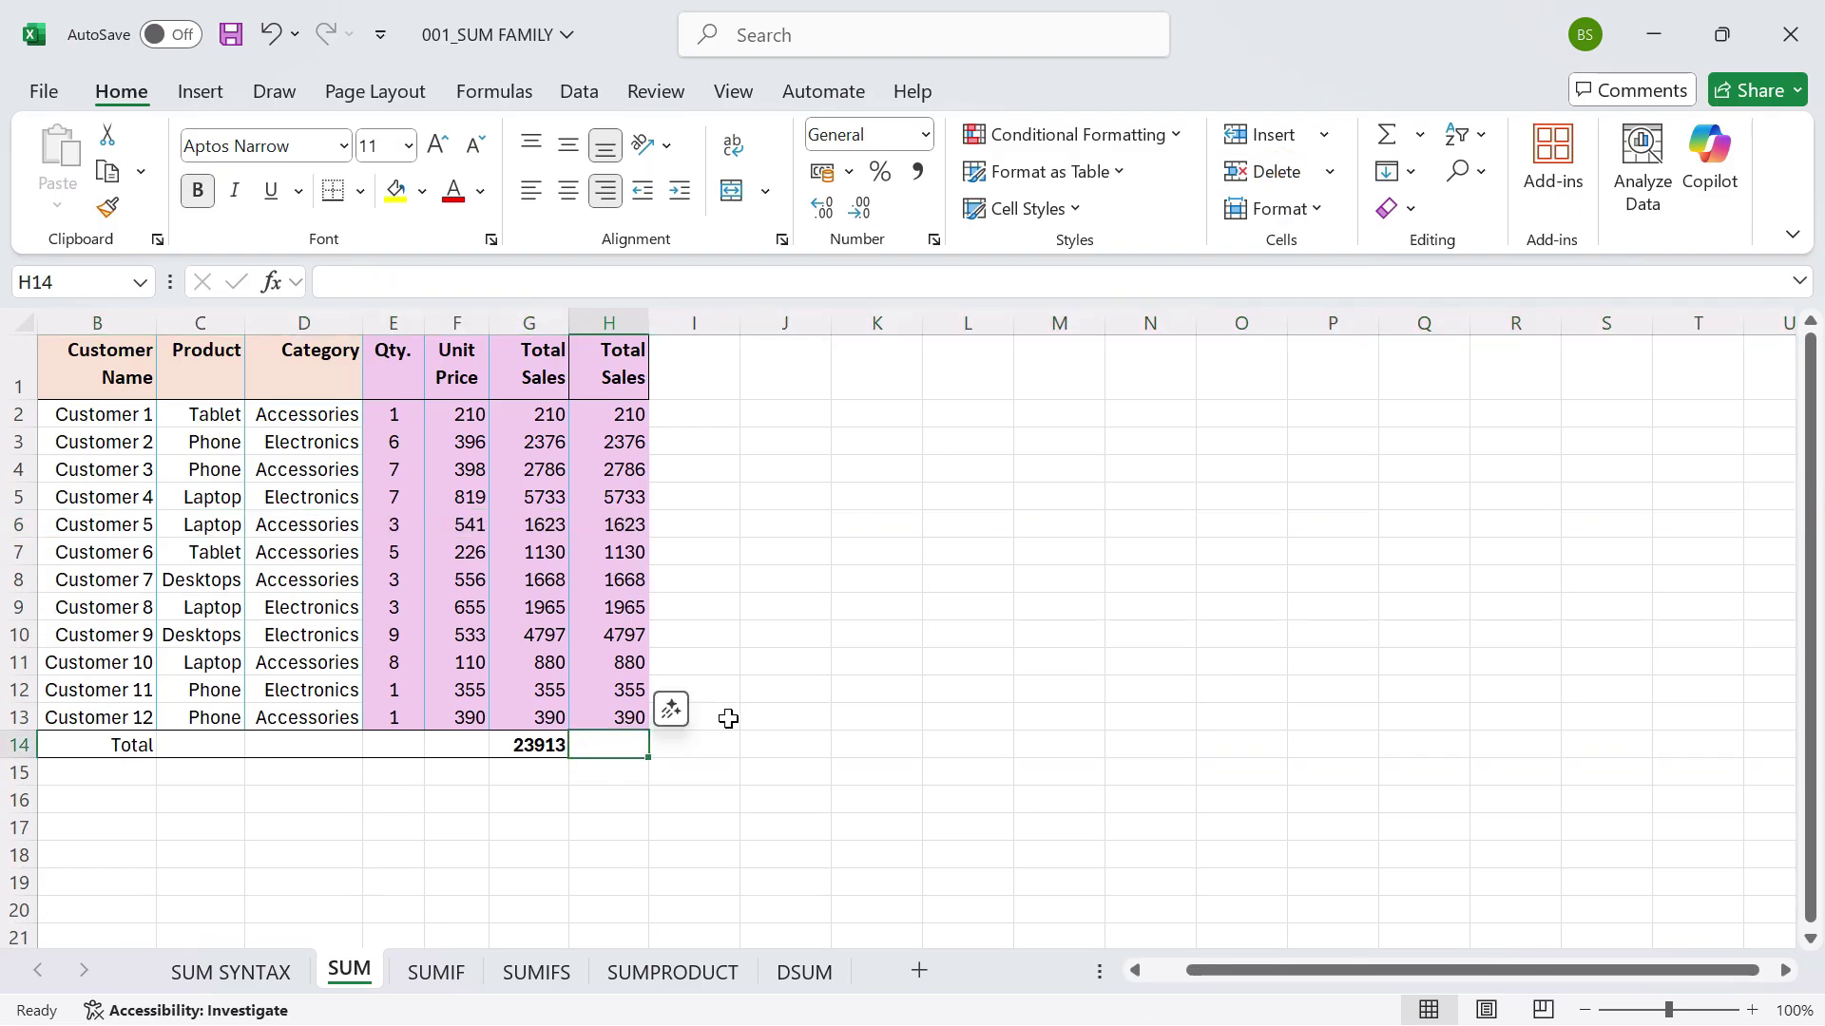
key(alt+equal)
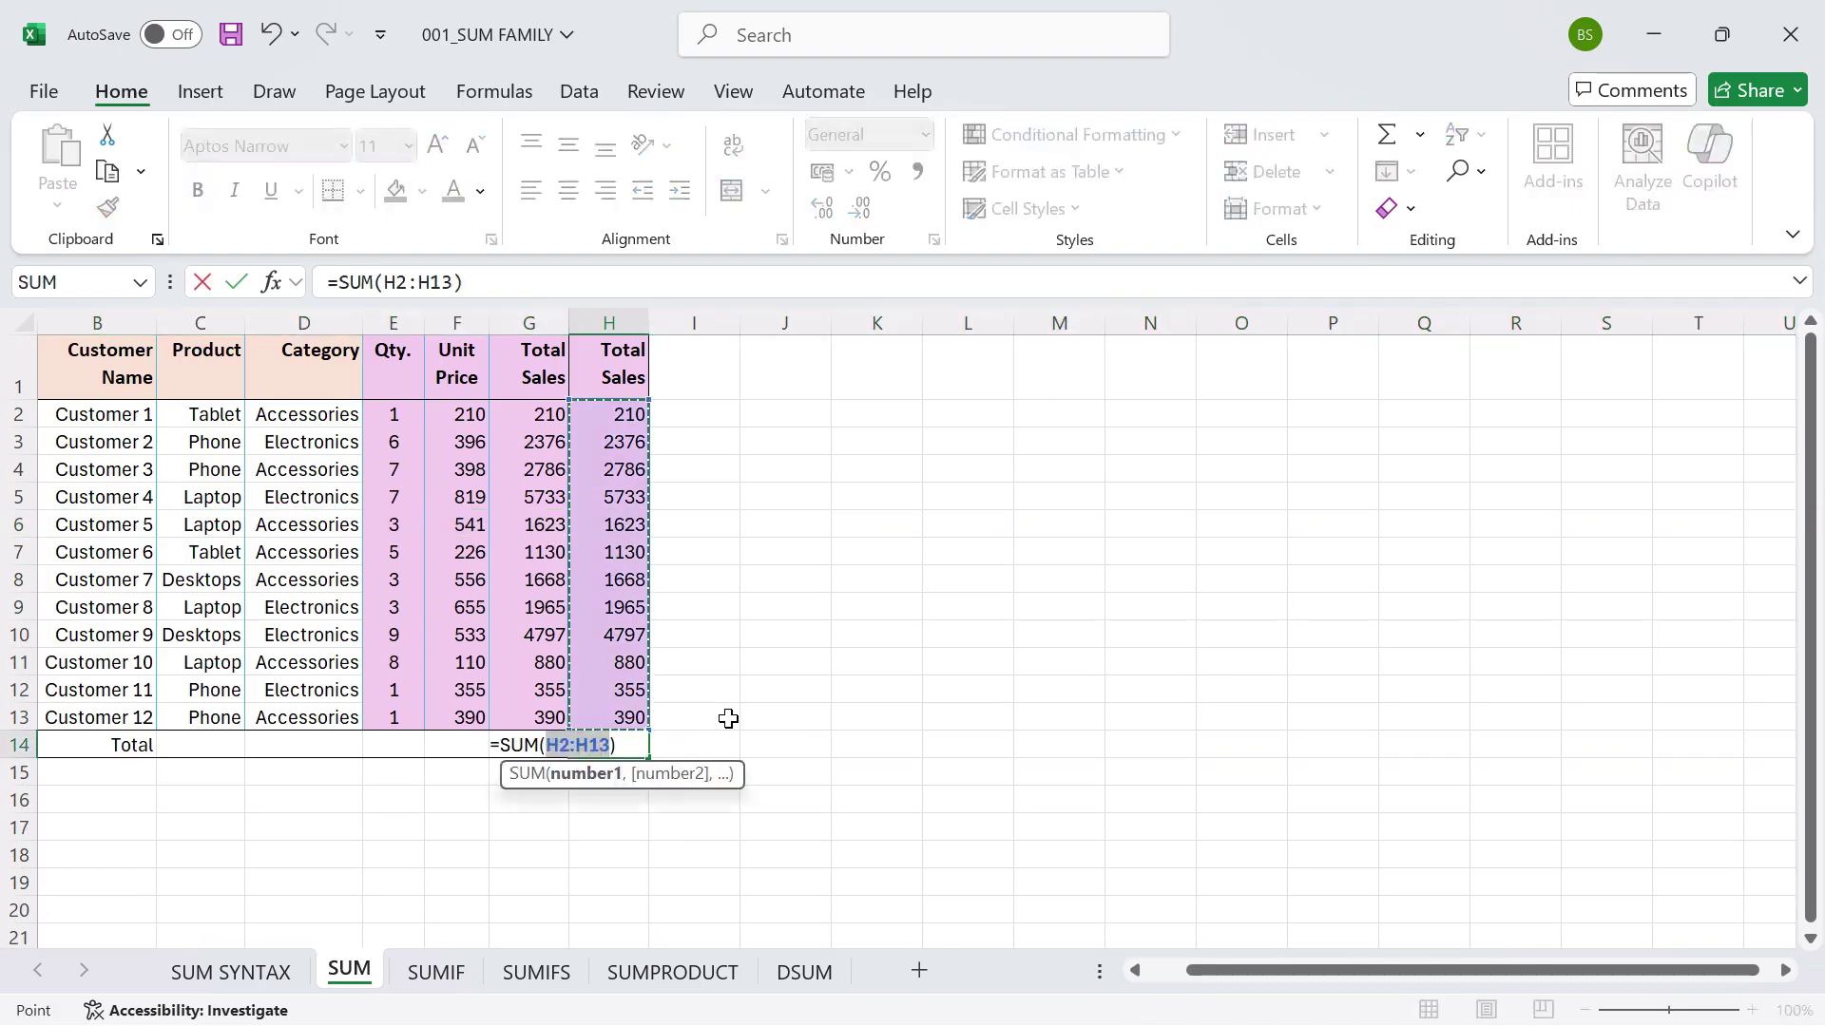
key(Return)
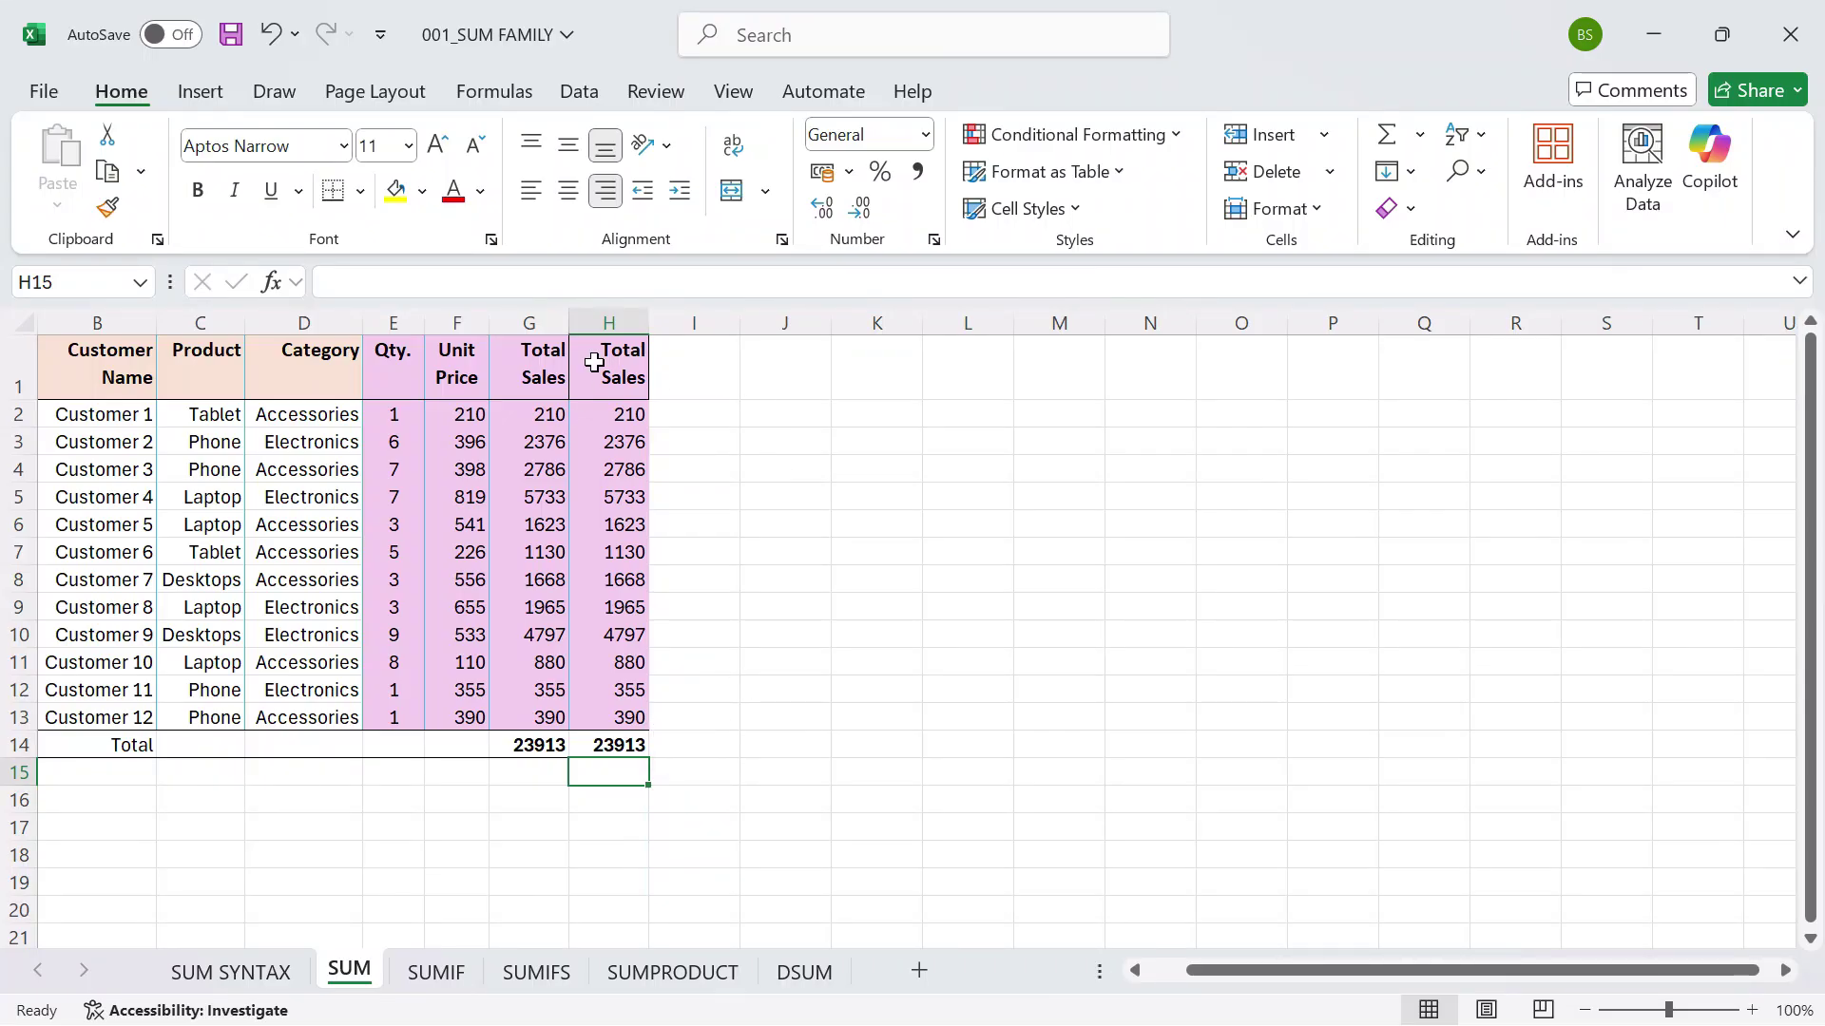
click(528, 349)
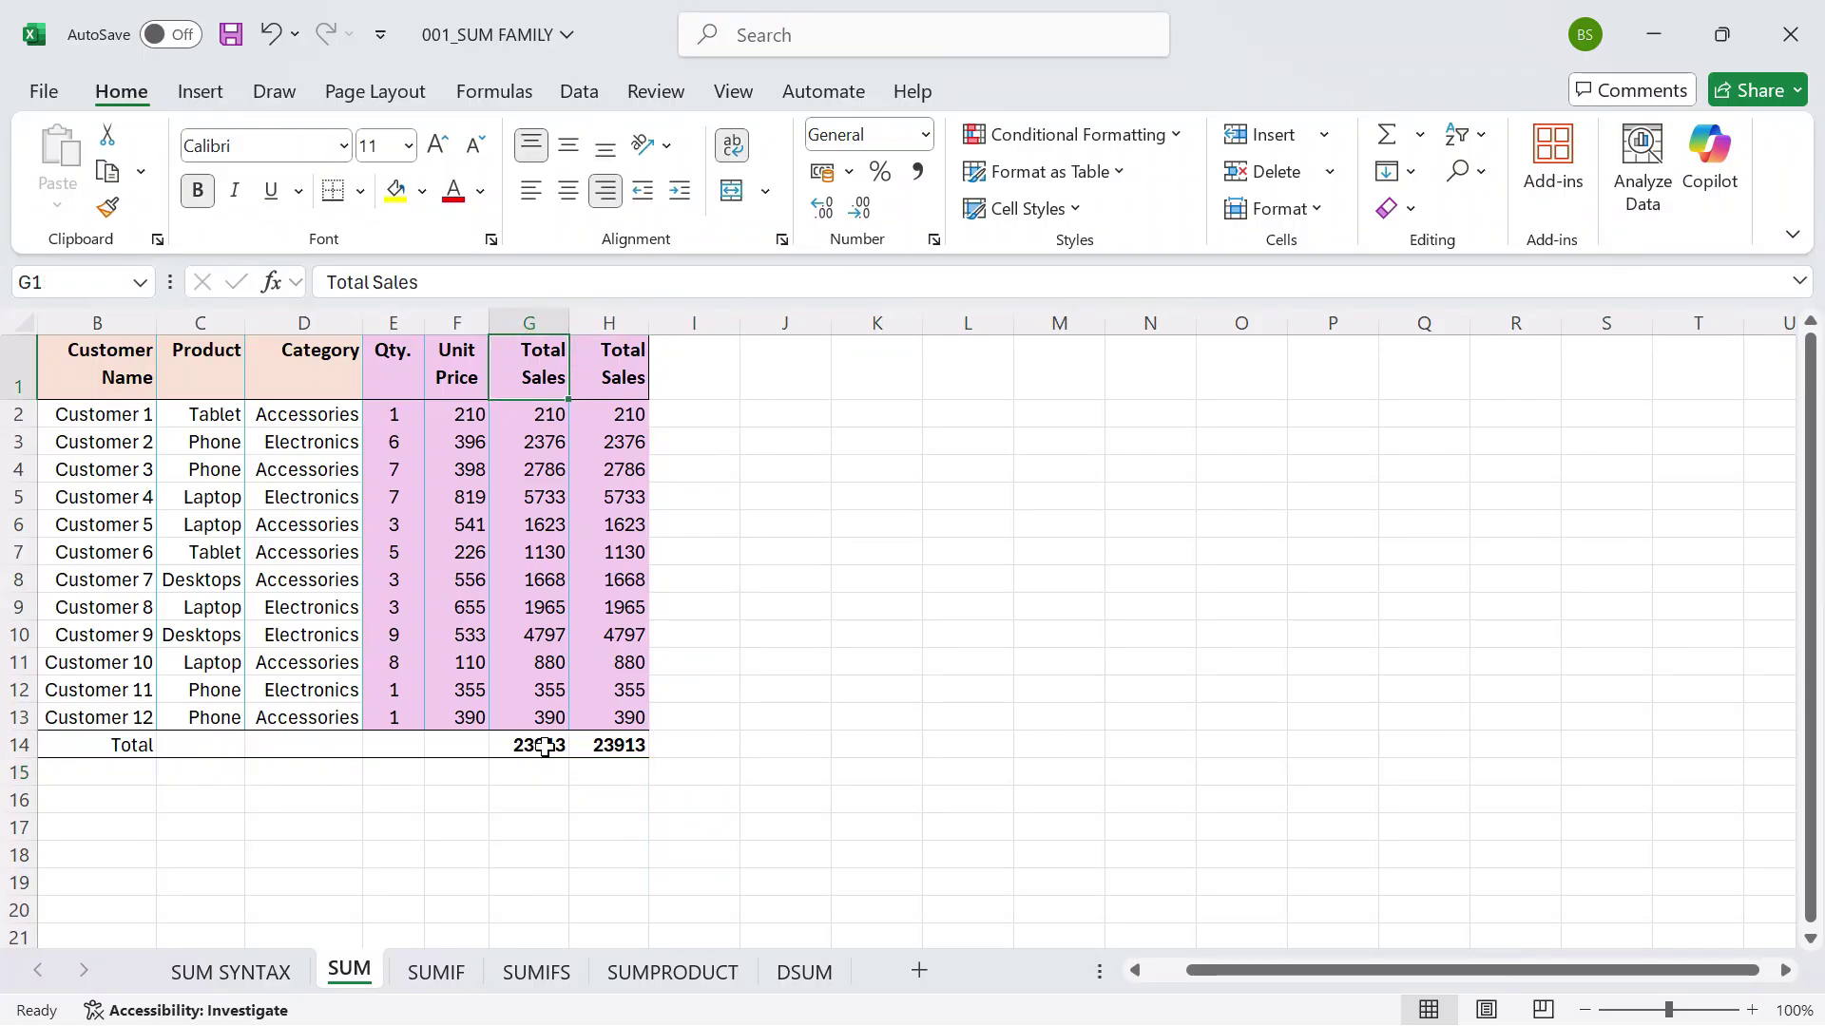
click(547, 745)
click(610, 742)
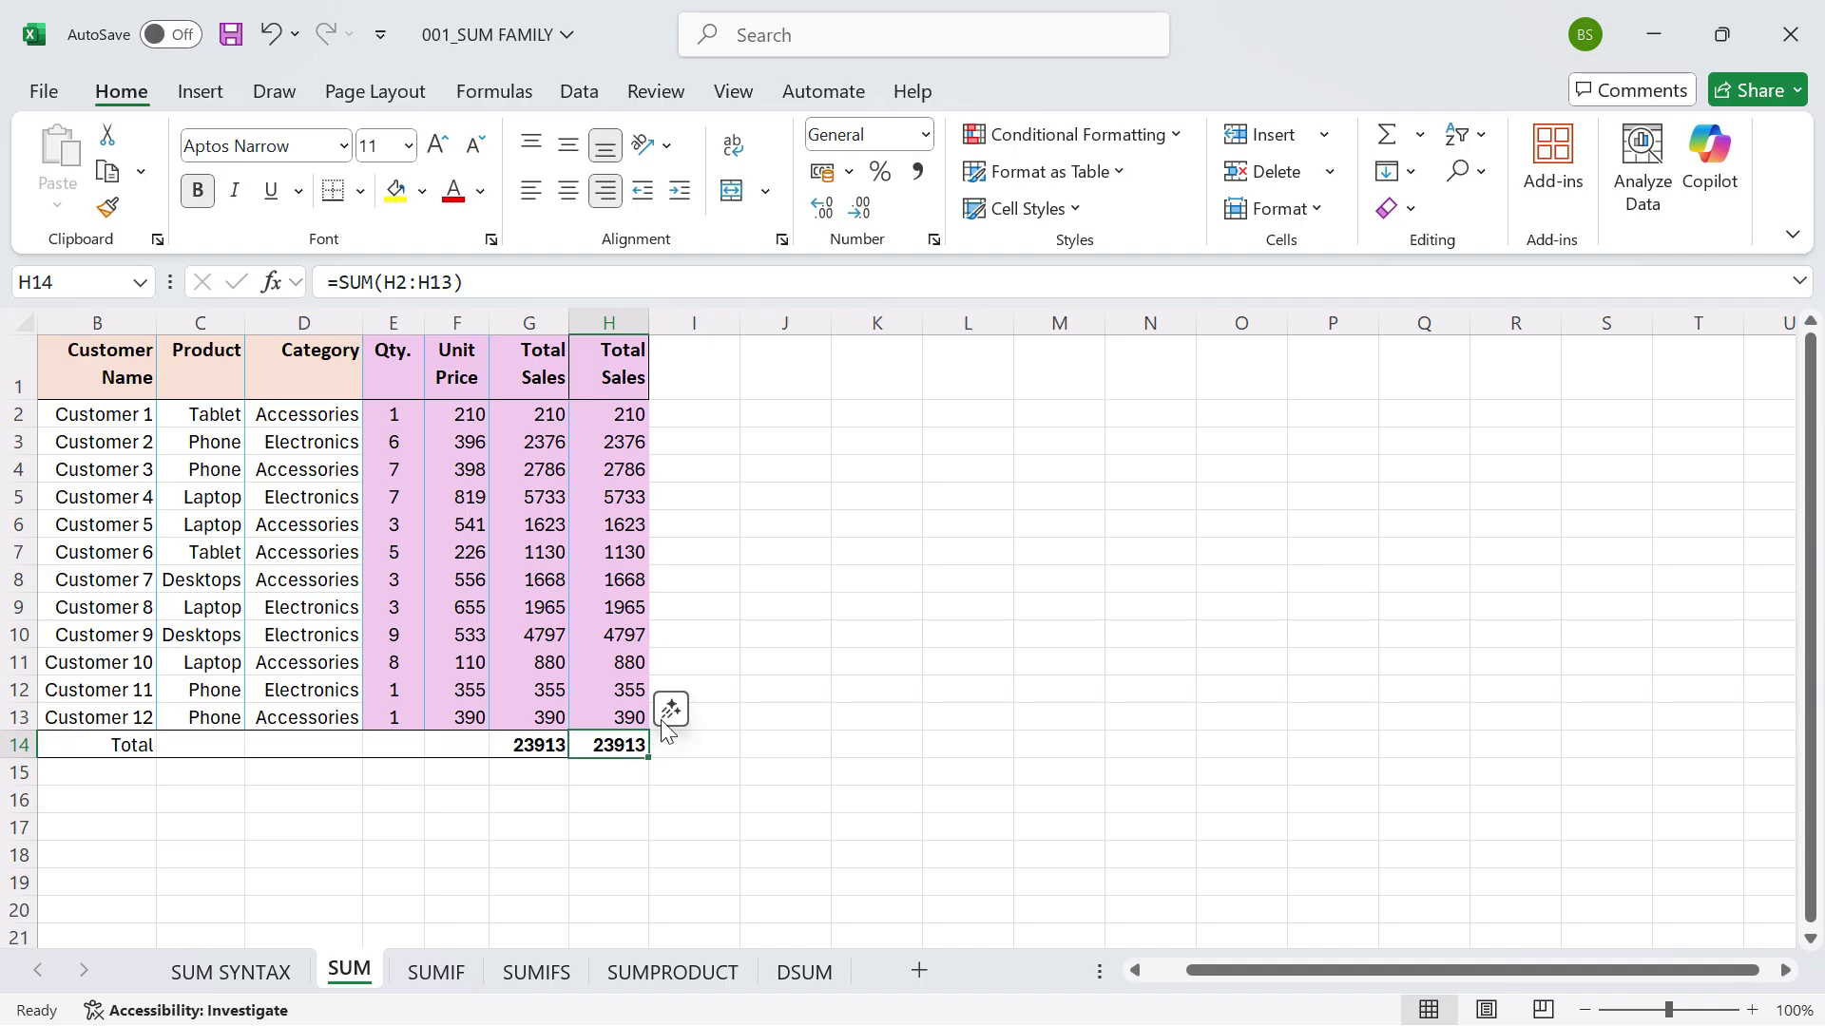
Copy the Total Sales column H into column I and save the workbook.
click(613, 323)
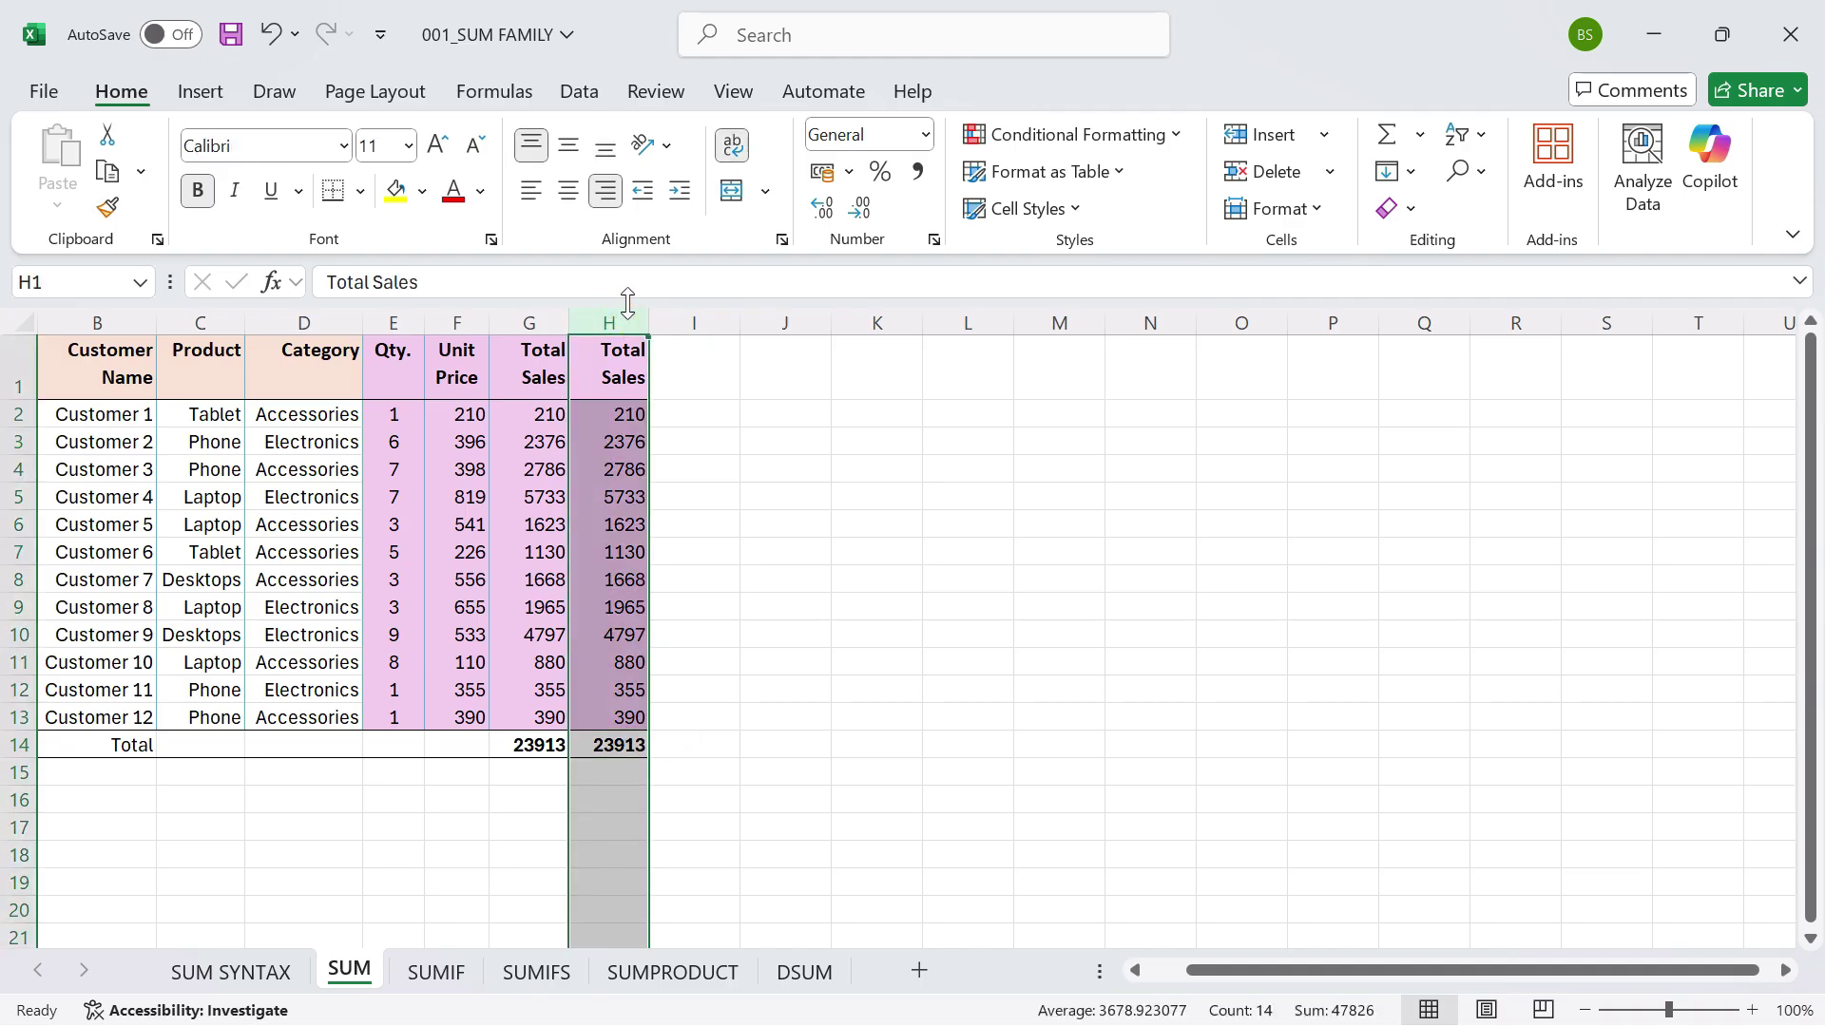
key(ctrl+c)
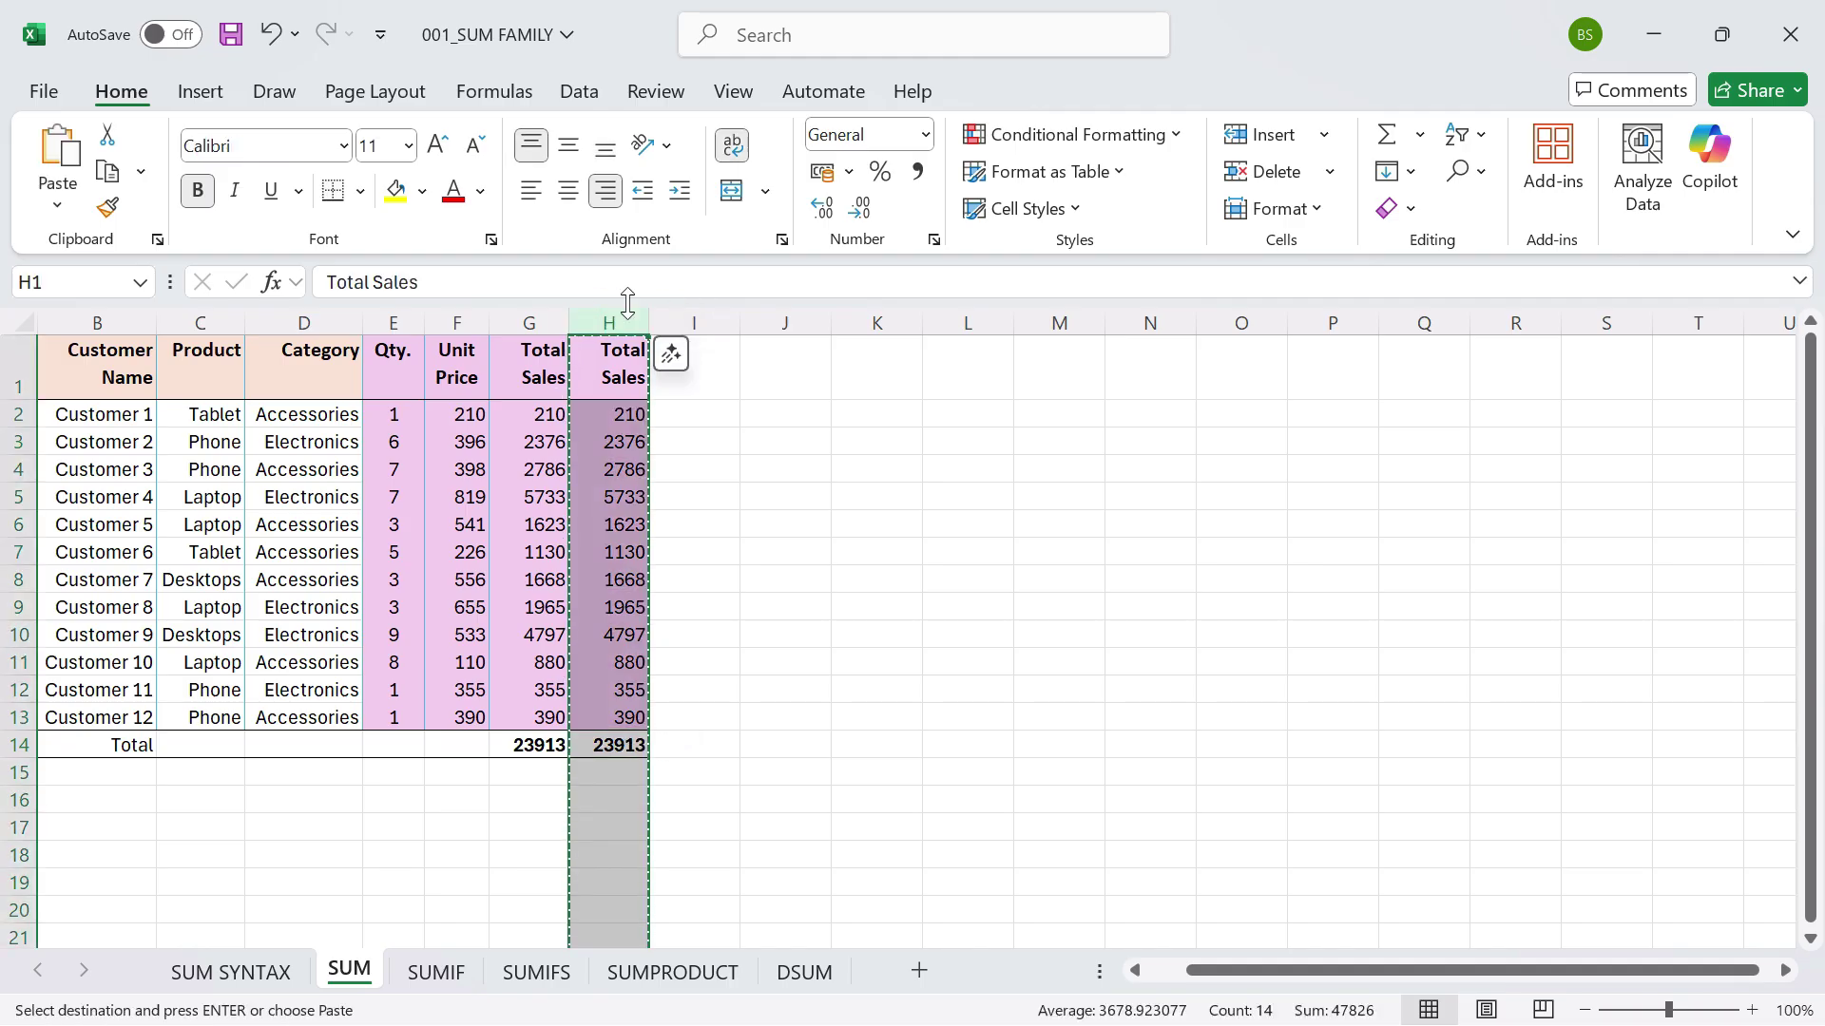
click(680, 307)
key(ctrl+v)
key(ctrl+s)
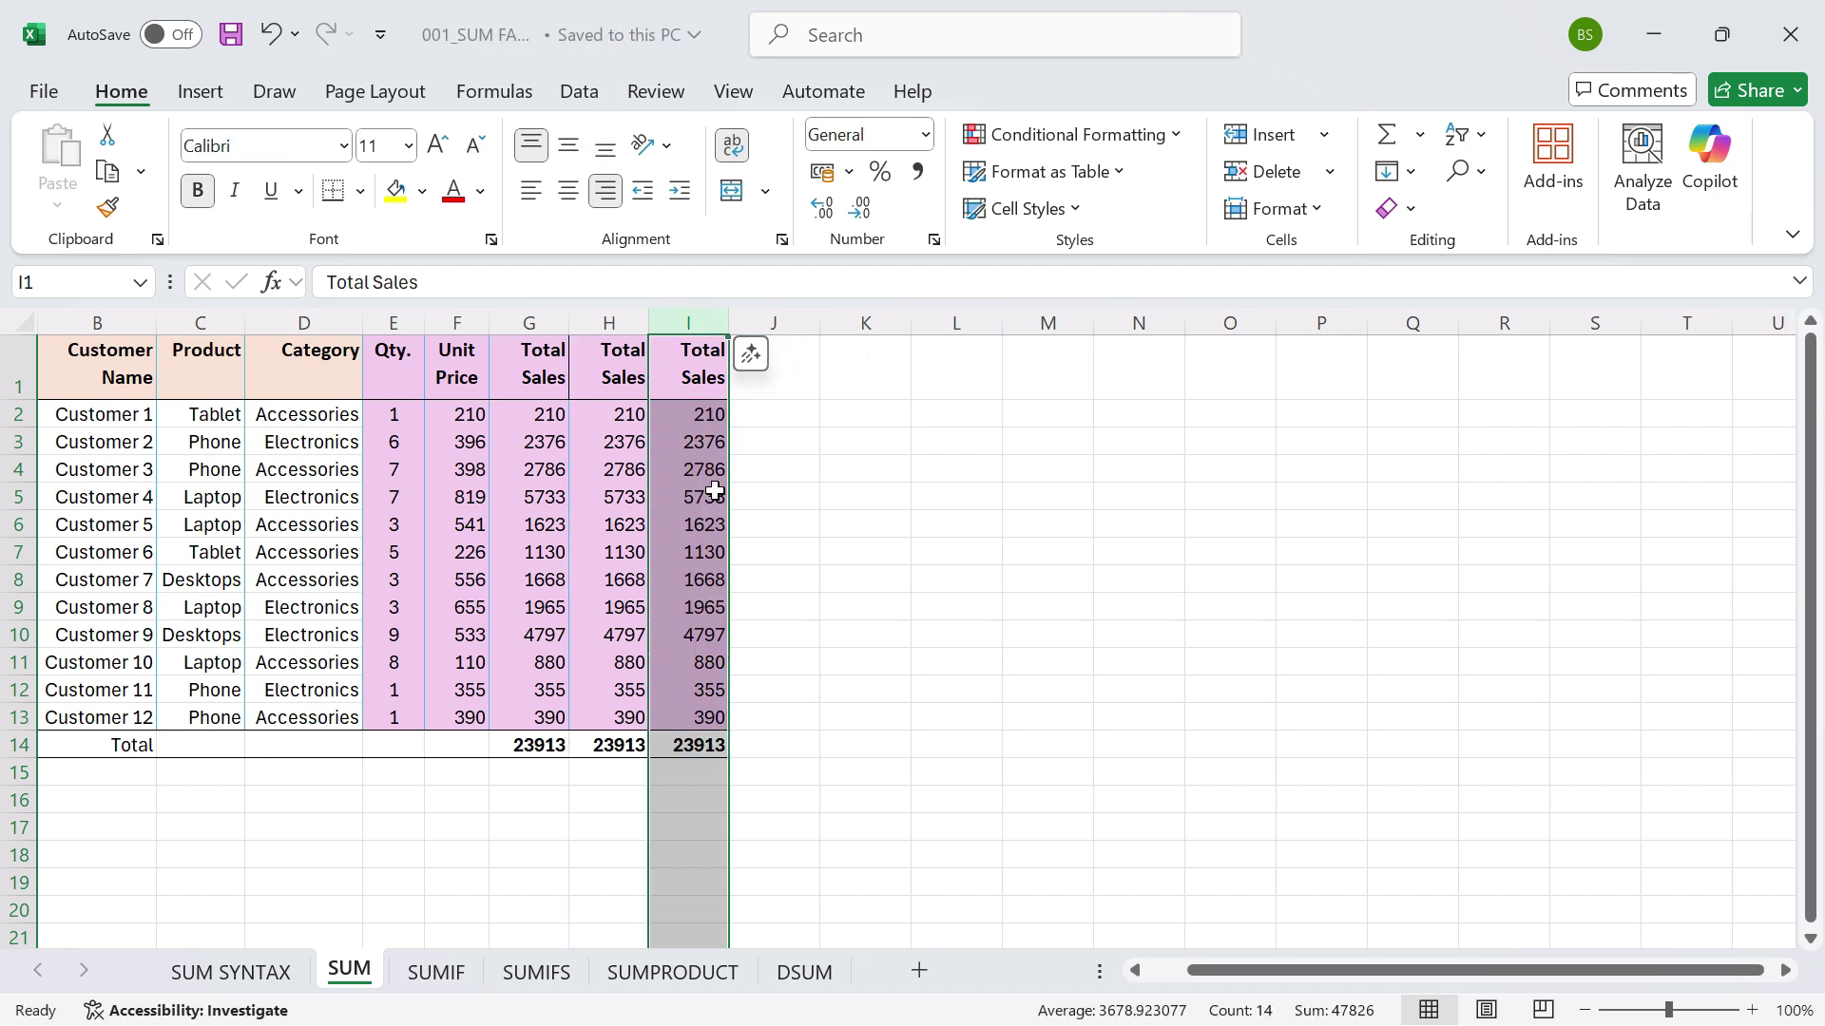
Clear the copied total in I14 and review the totals in G14 and H14.
click(698, 752)
key(Delete)
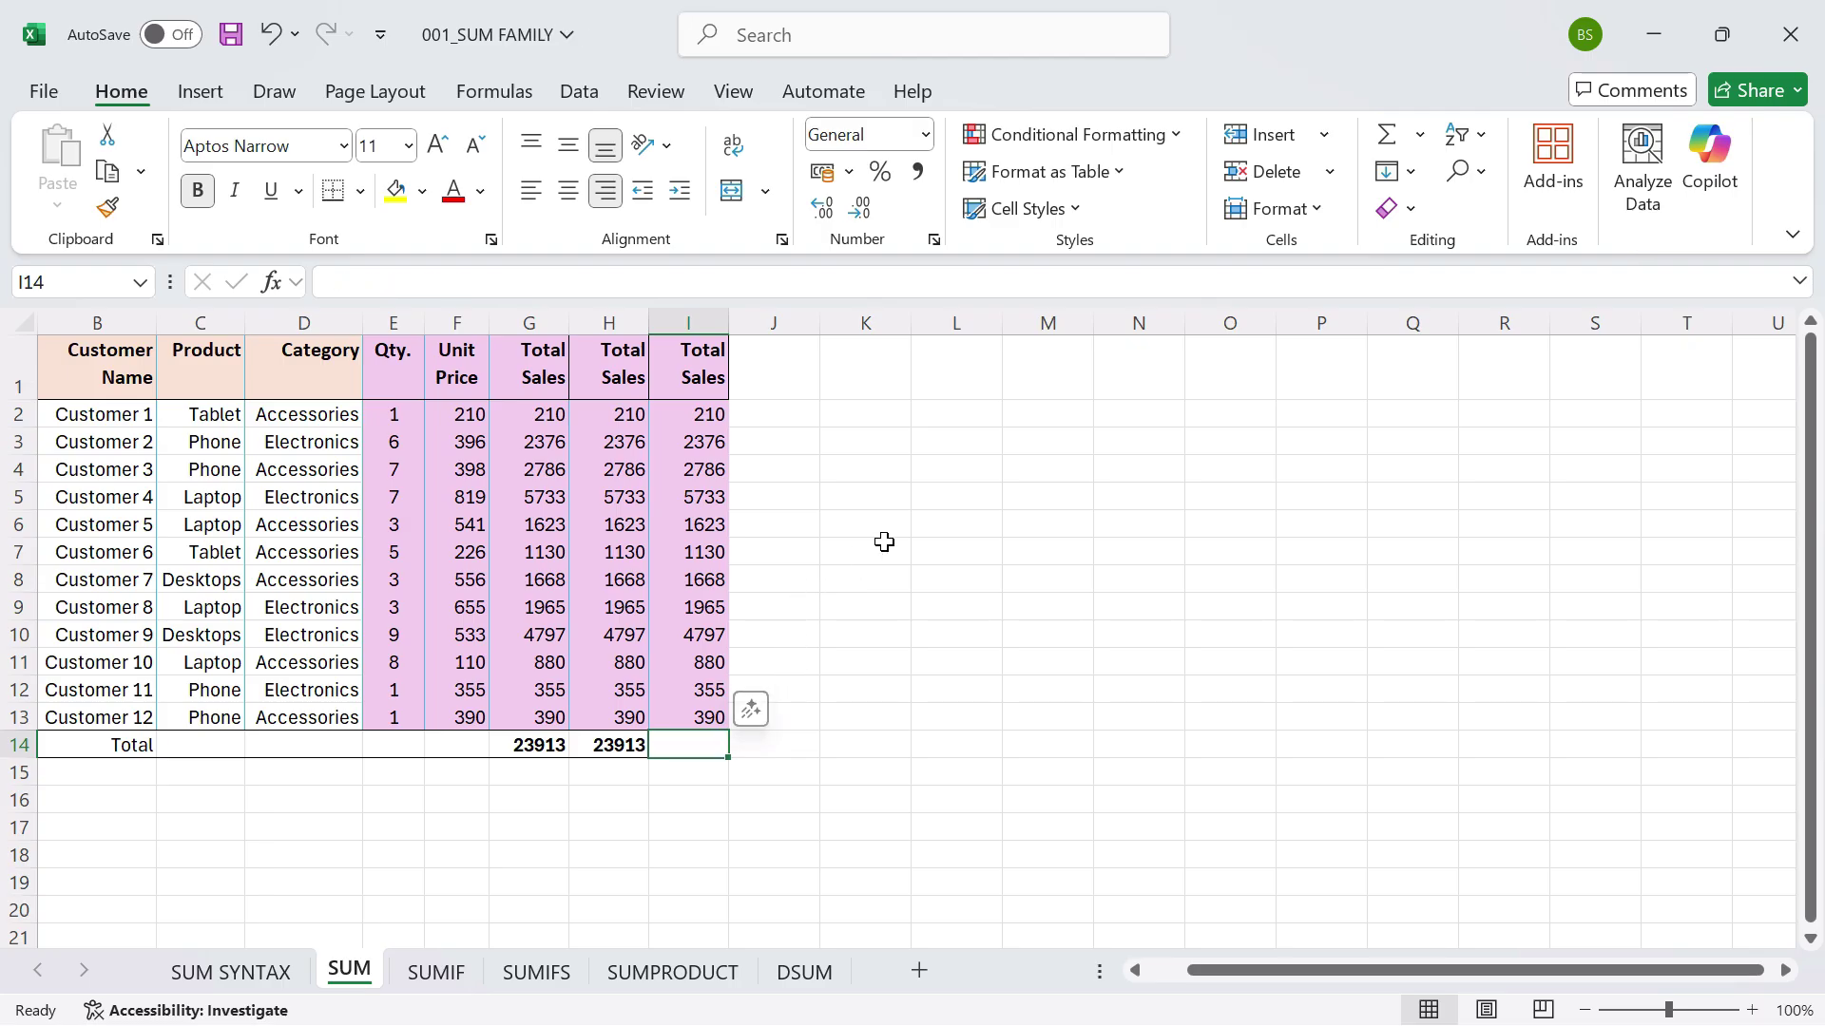
click(520, 745)
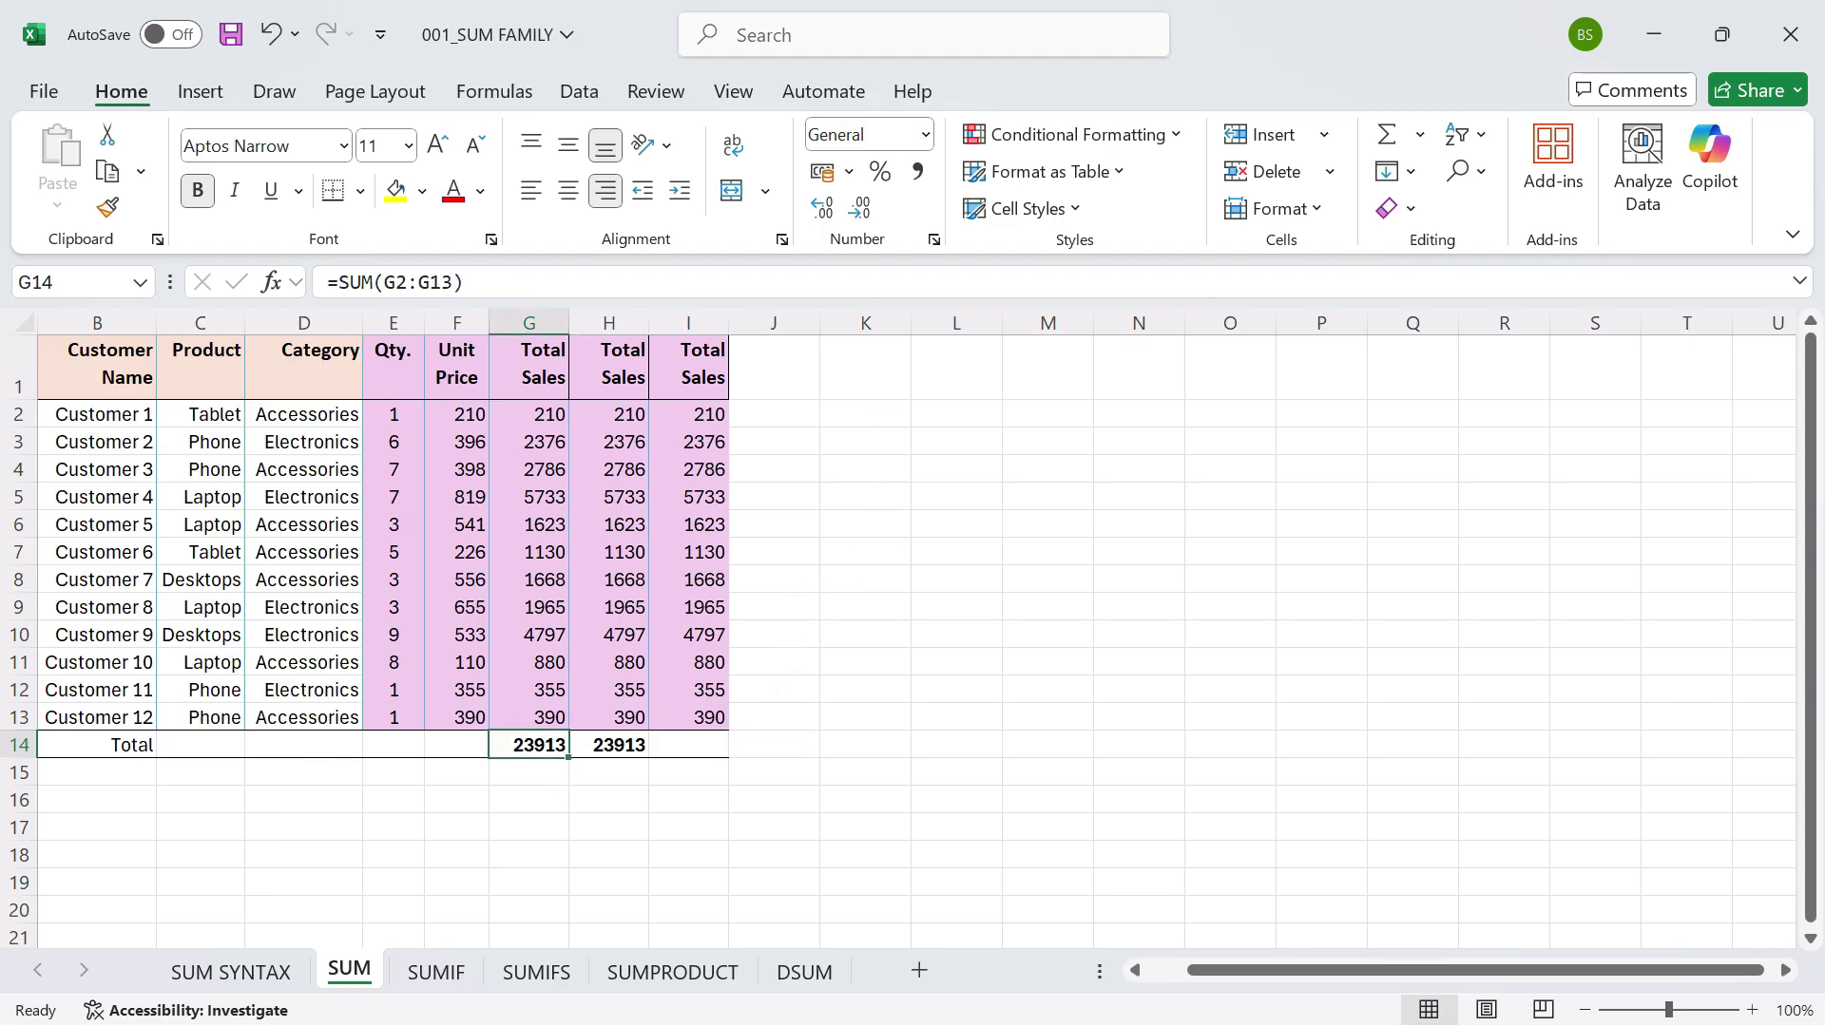
click(630, 744)
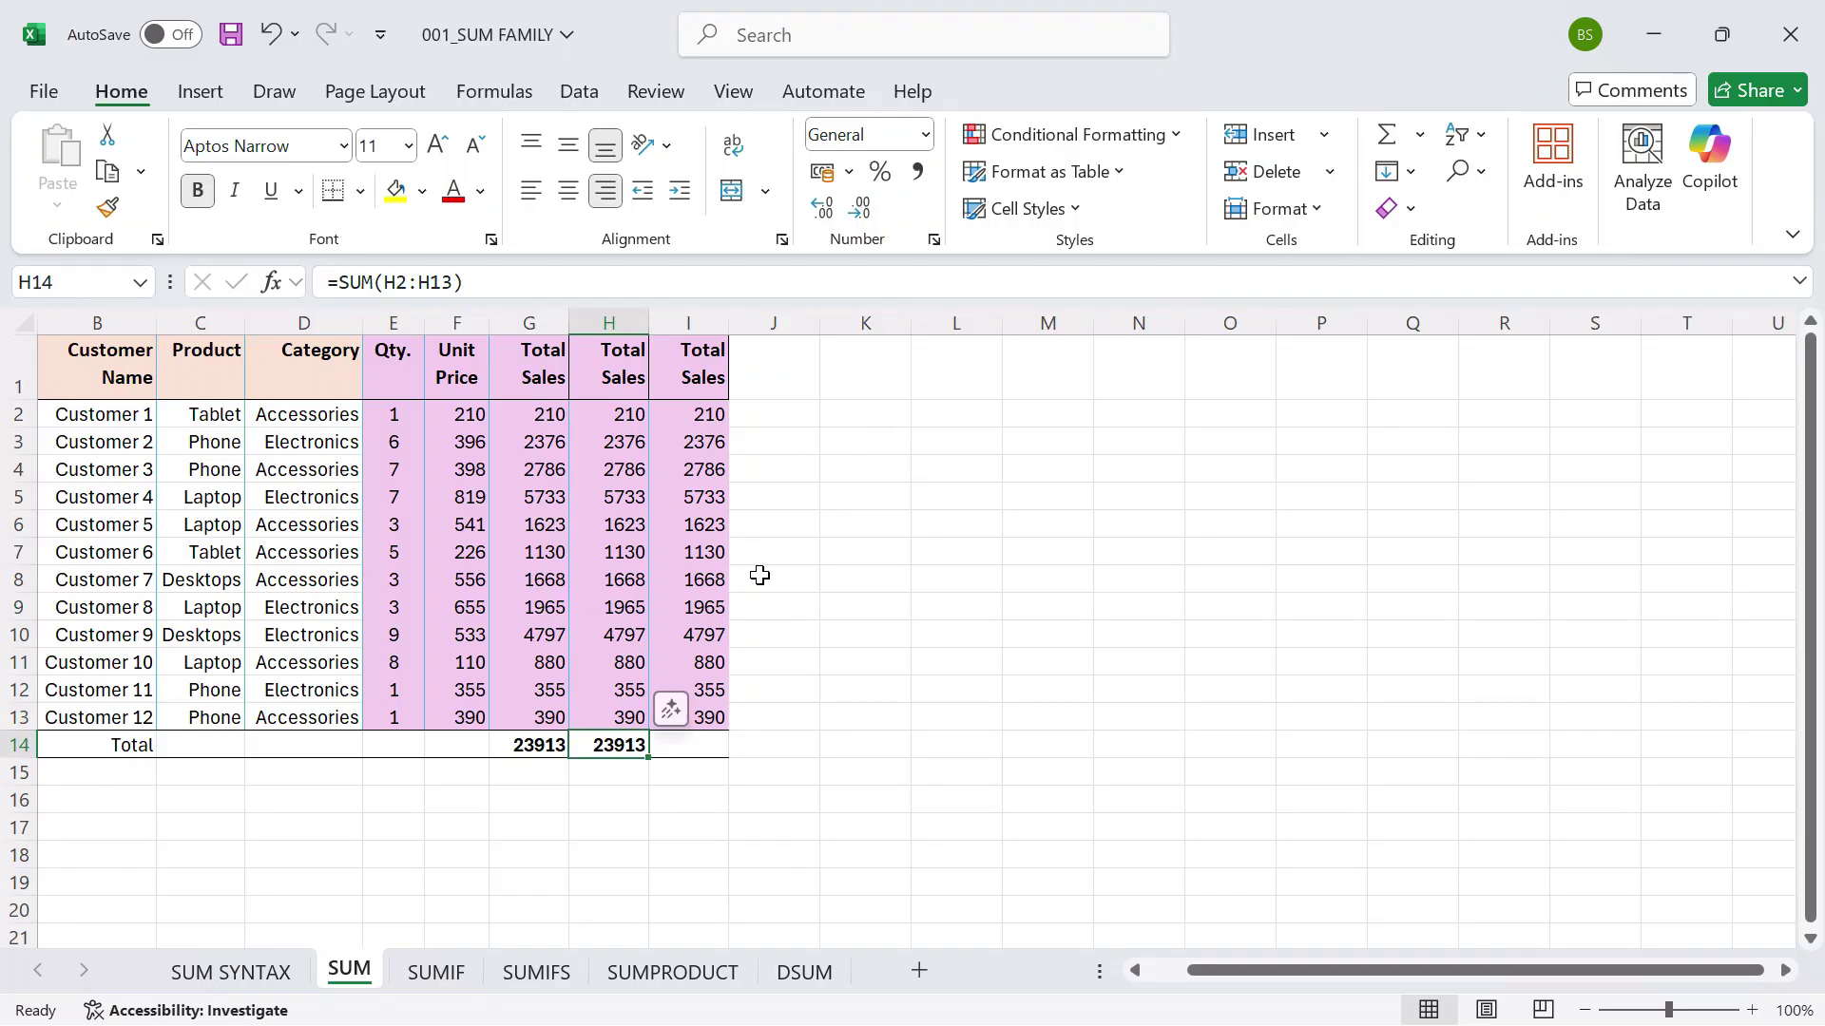
Total I2:I13 in I14 with AutoSum.
click(676, 743)
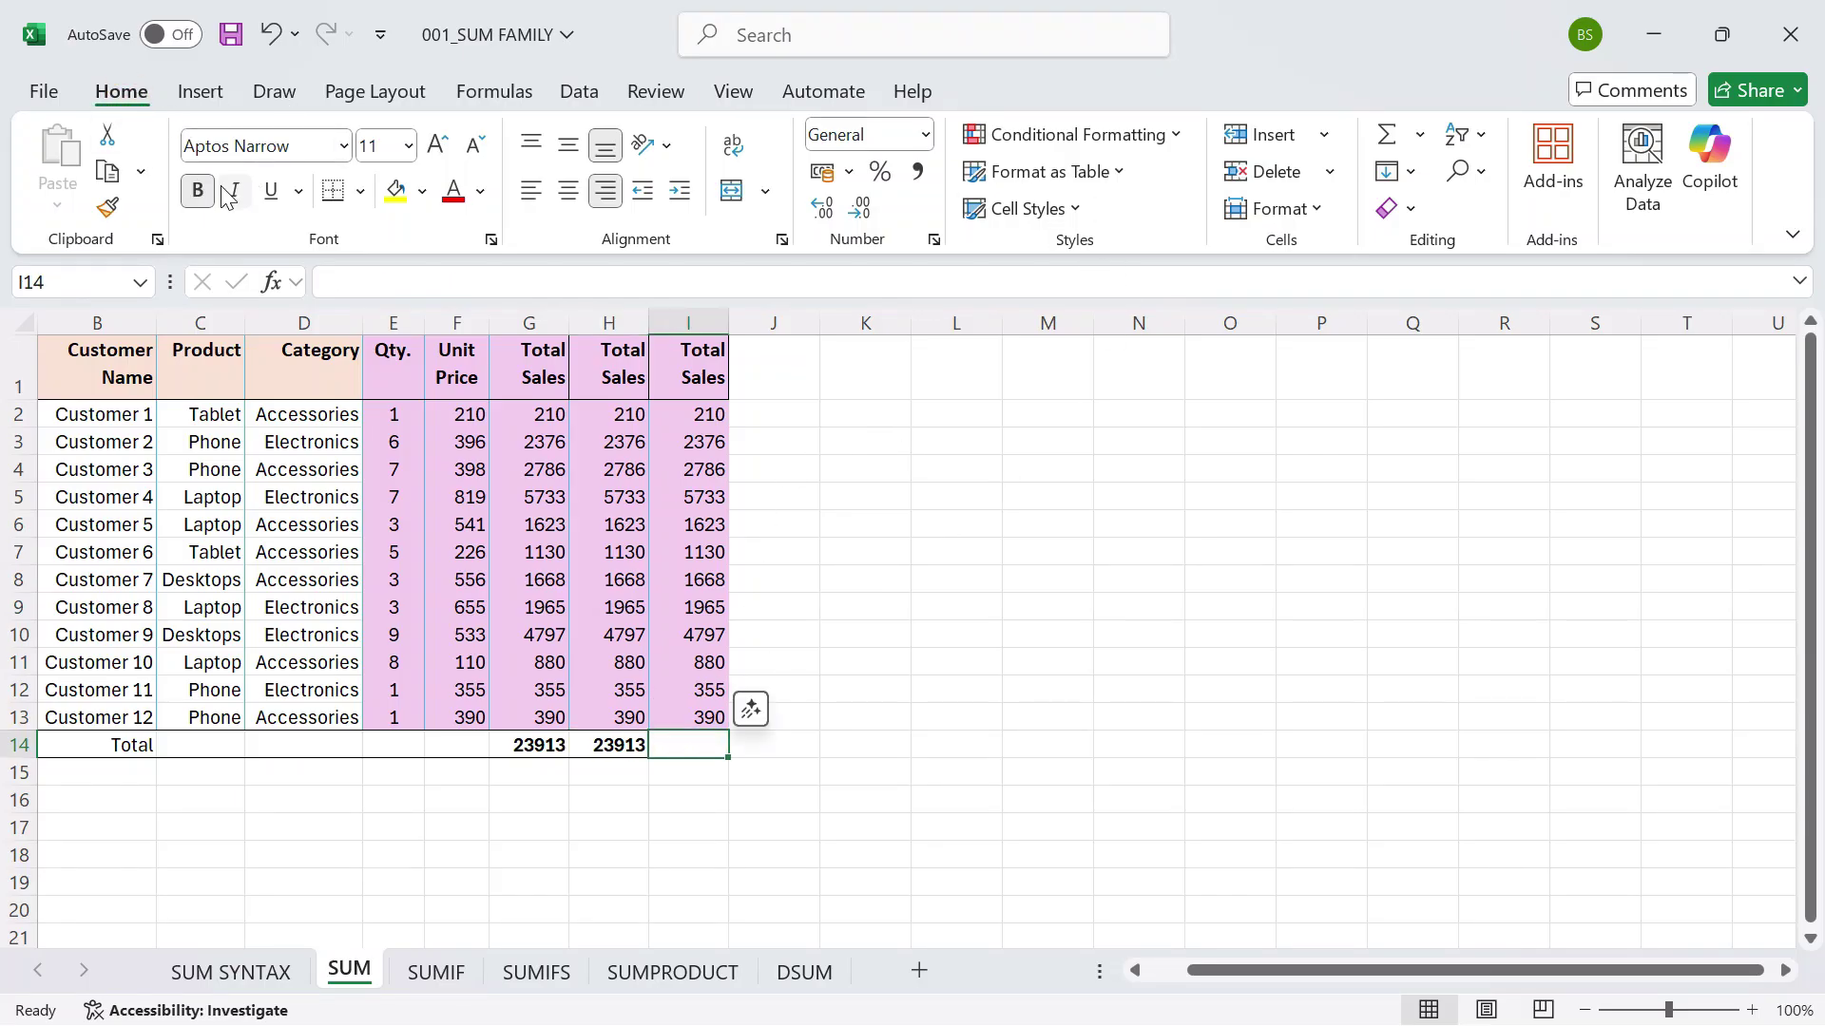
click(1392, 140)
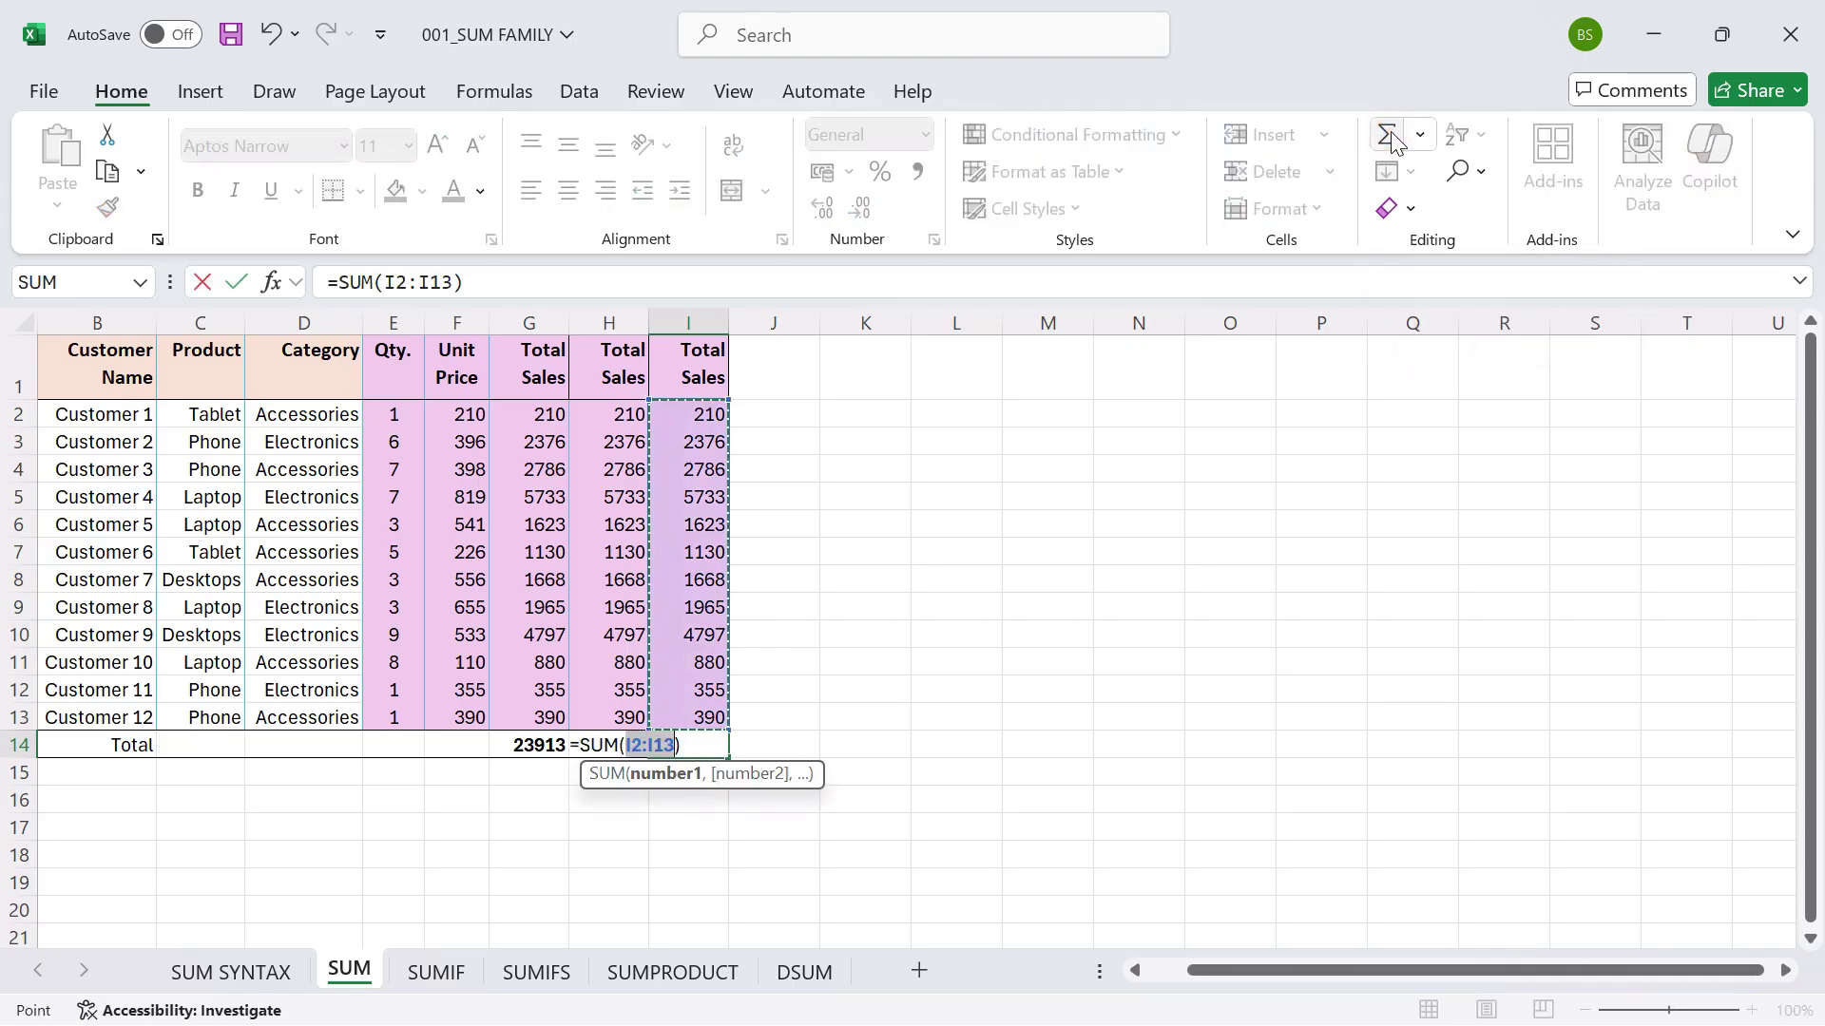
key(Return)
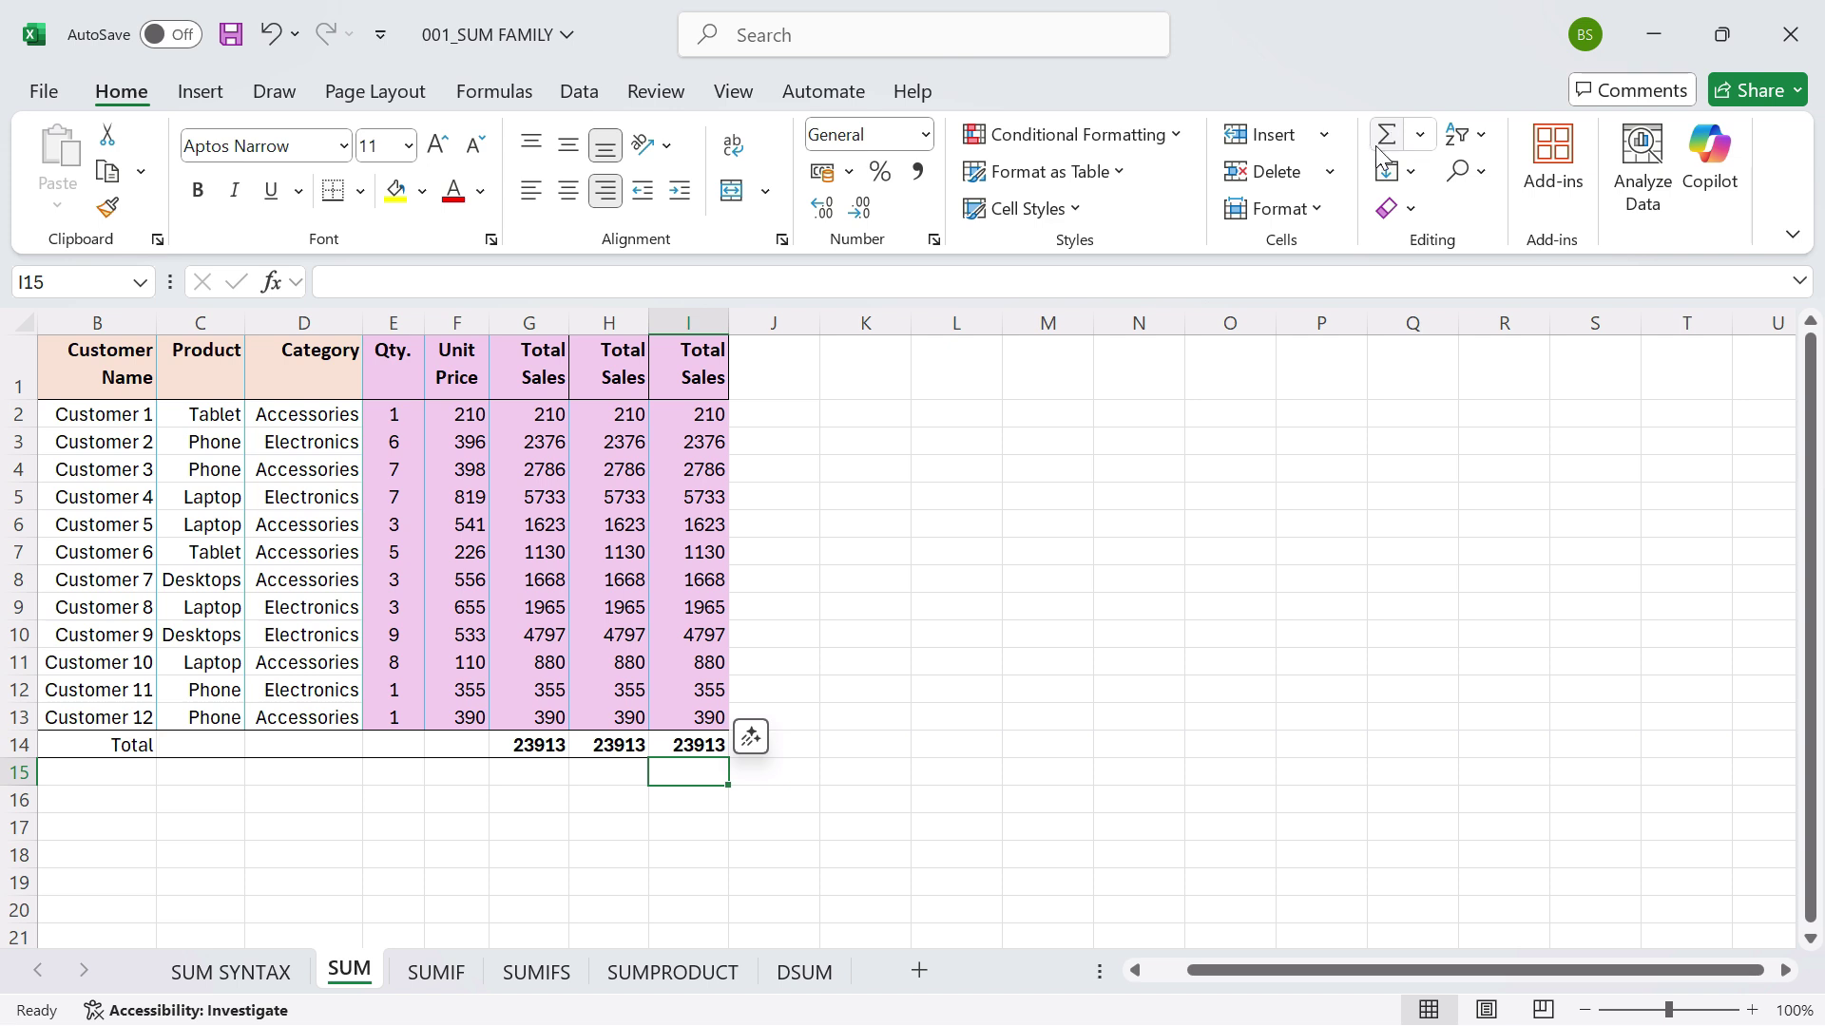
Copy the Total Sales column I into column J and clear the copied total in J14.
click(691, 313)
key(ctrl+c)
click(770, 321)
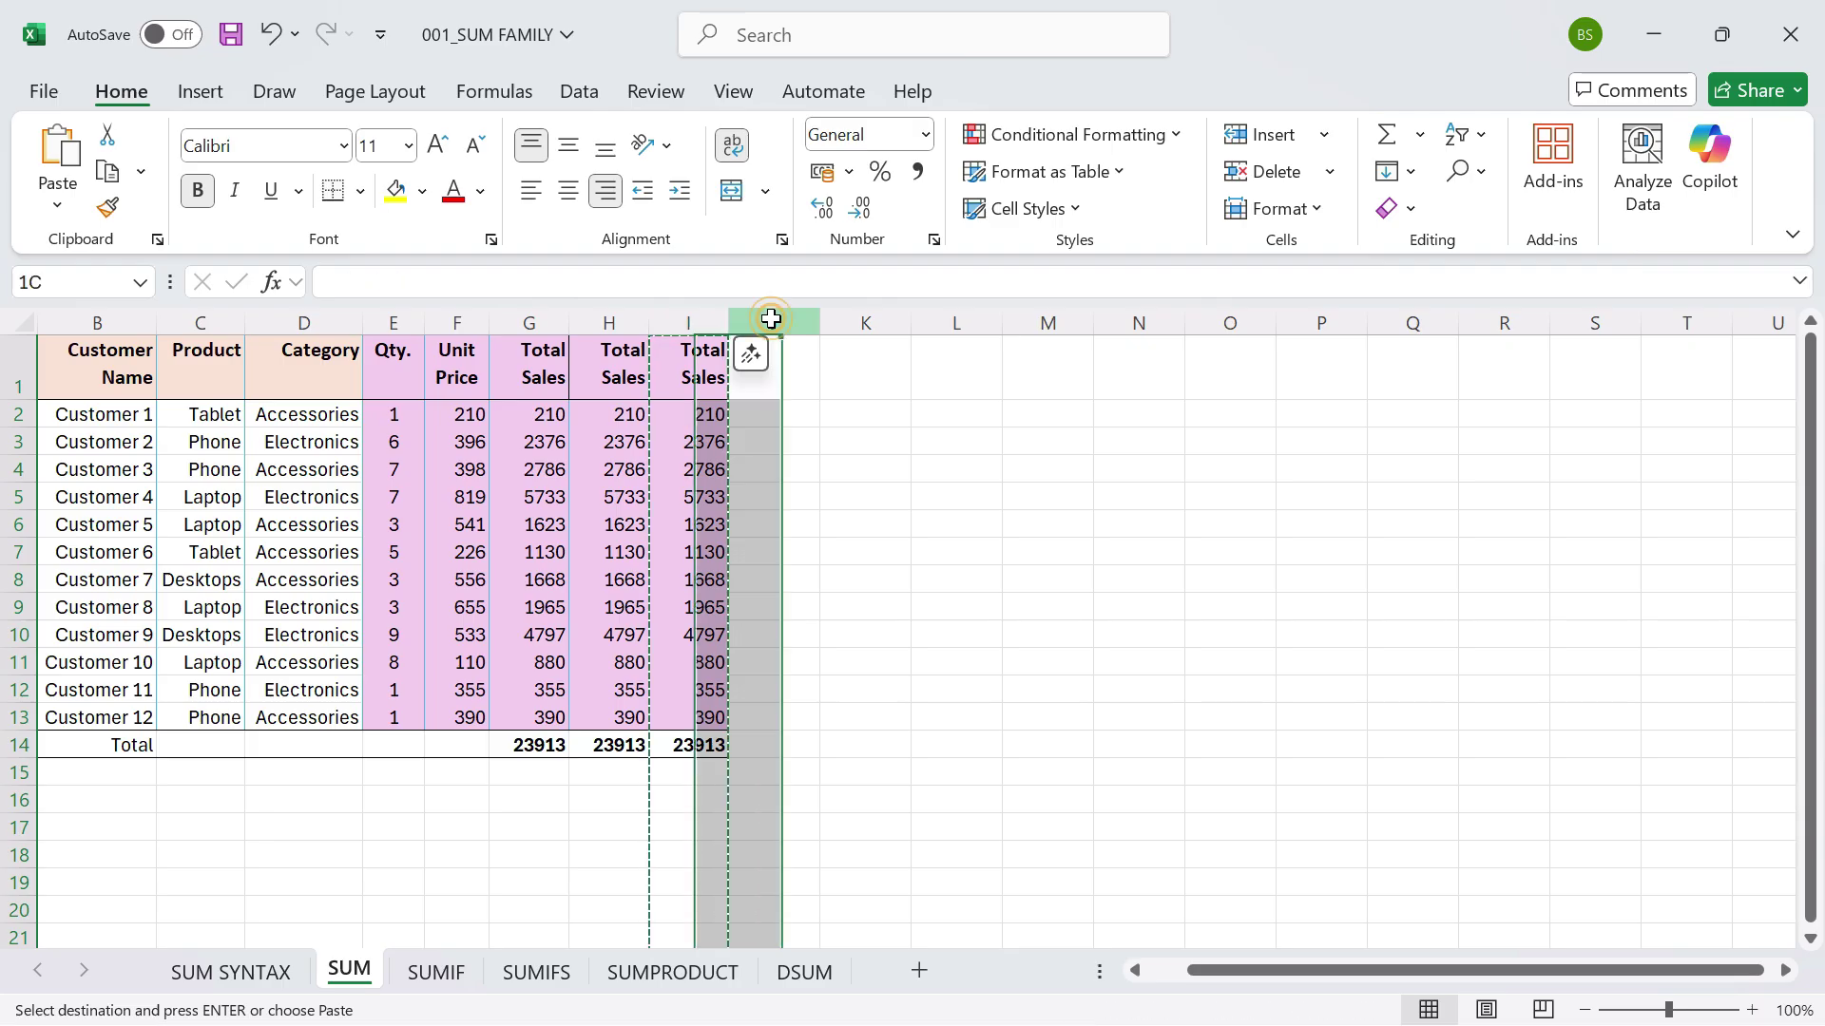
key(ctrl+v)
key(Escape)
click(760, 745)
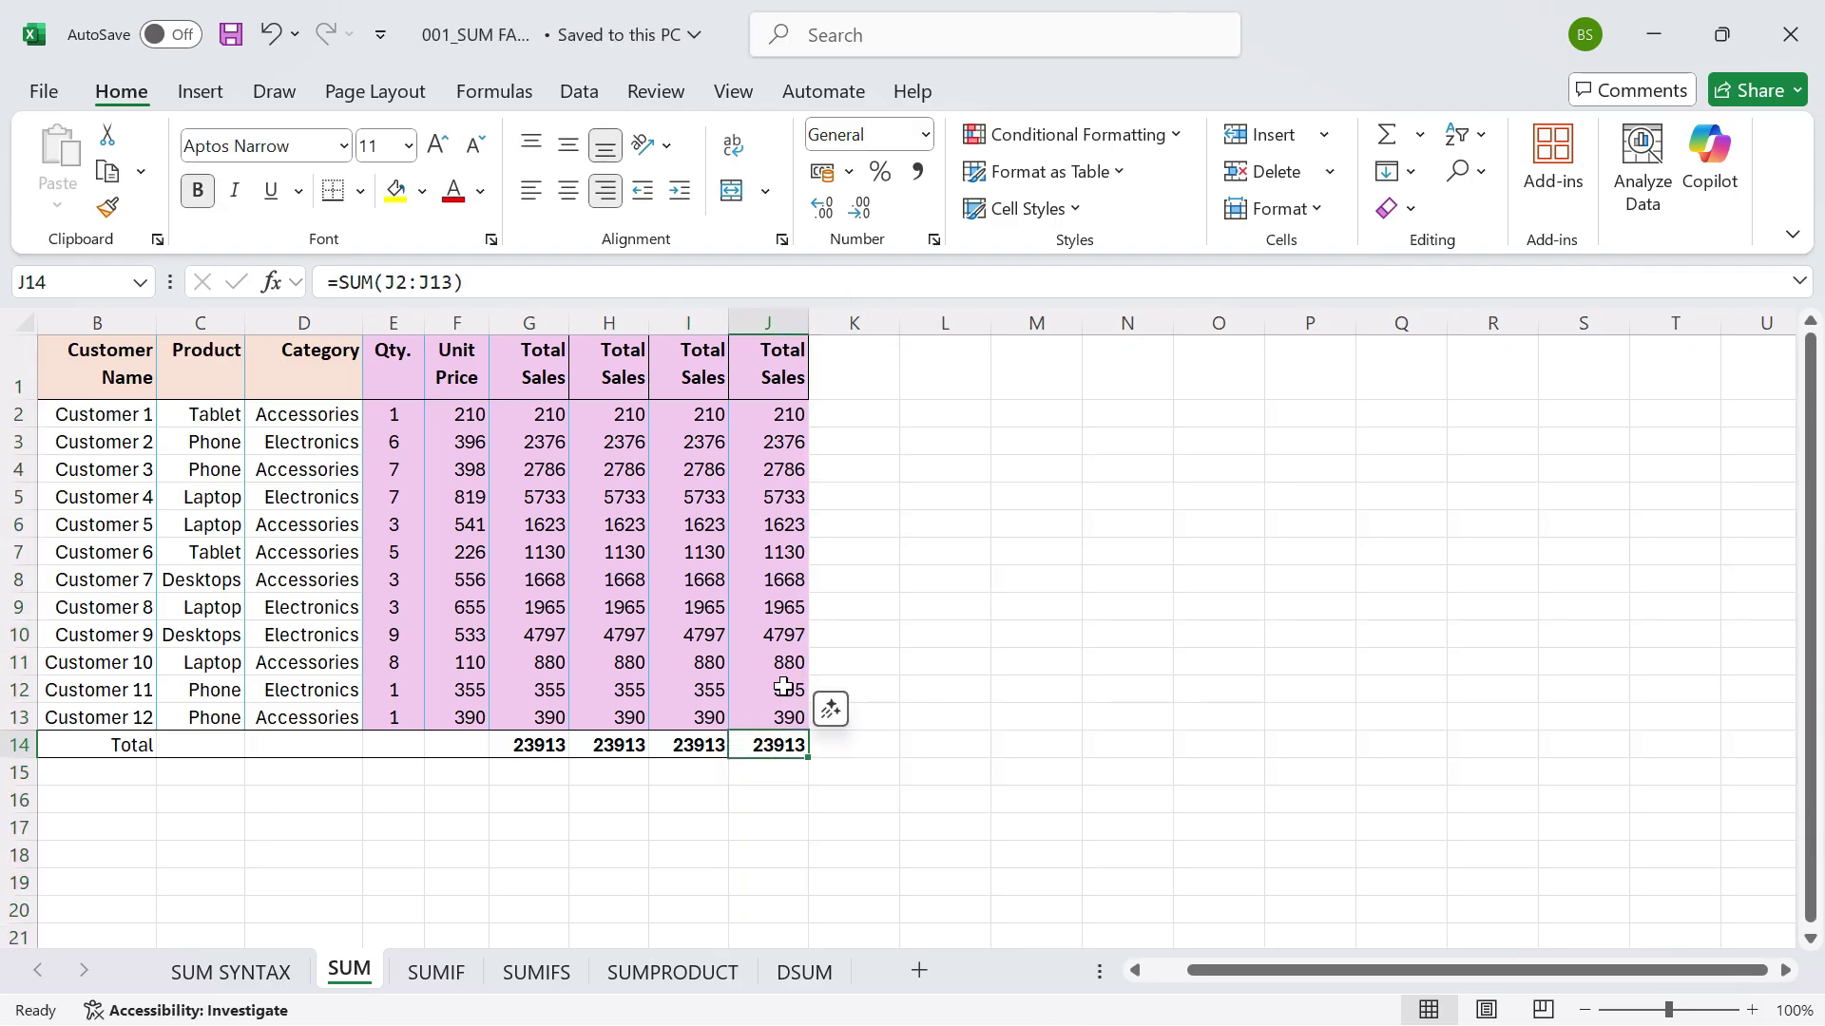
key(Delete)
Total J2:J13 in J14 using AutoSum from the function library.
click(500, 93)
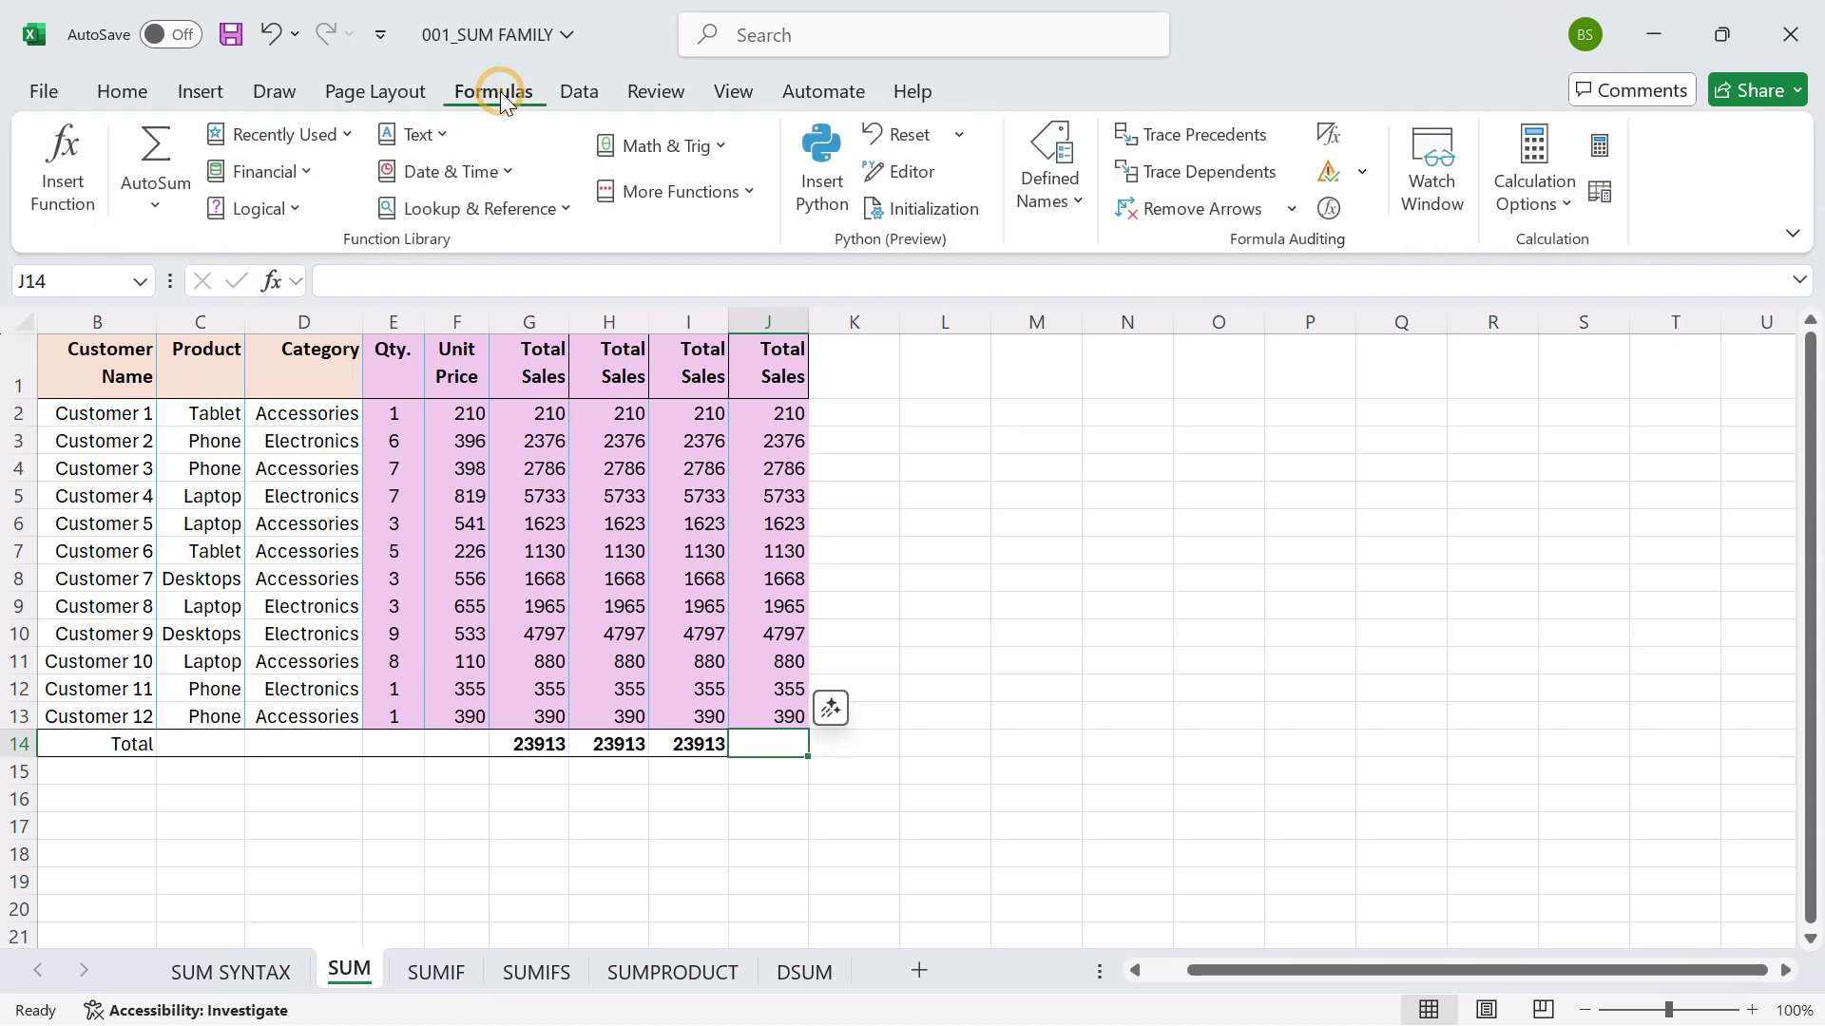
click(158, 152)
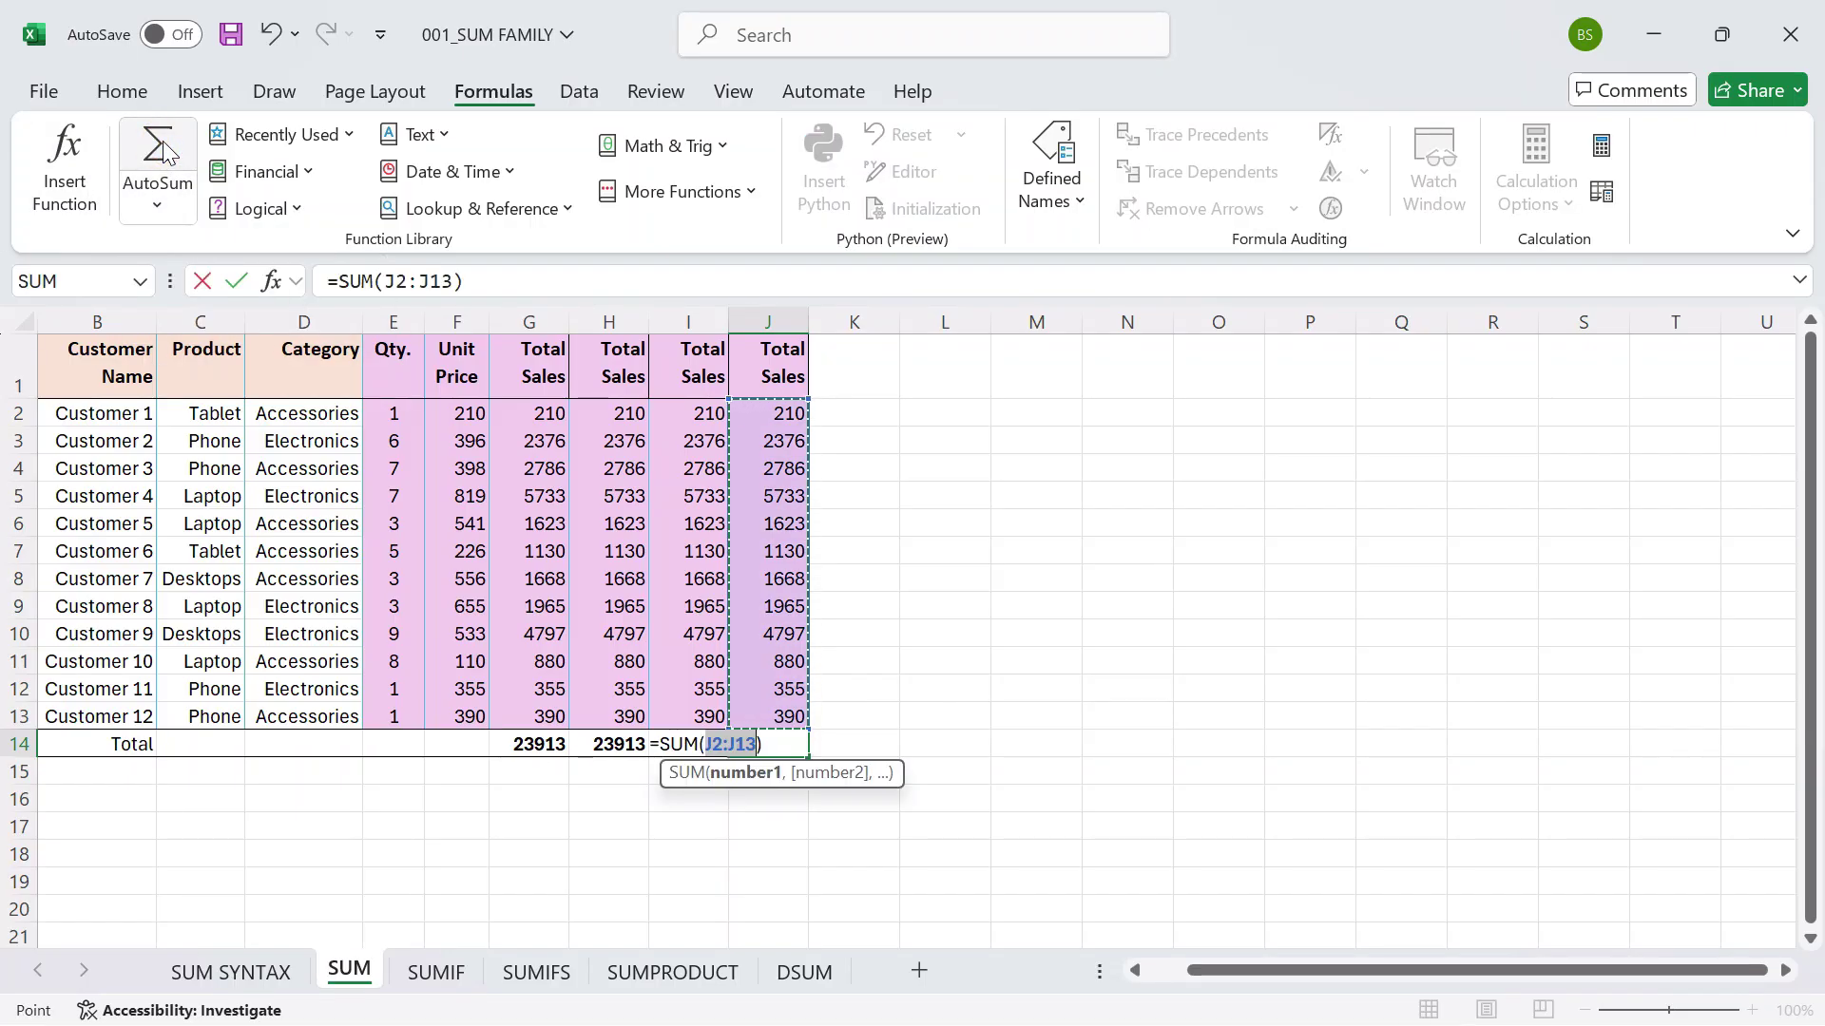
key(Return)
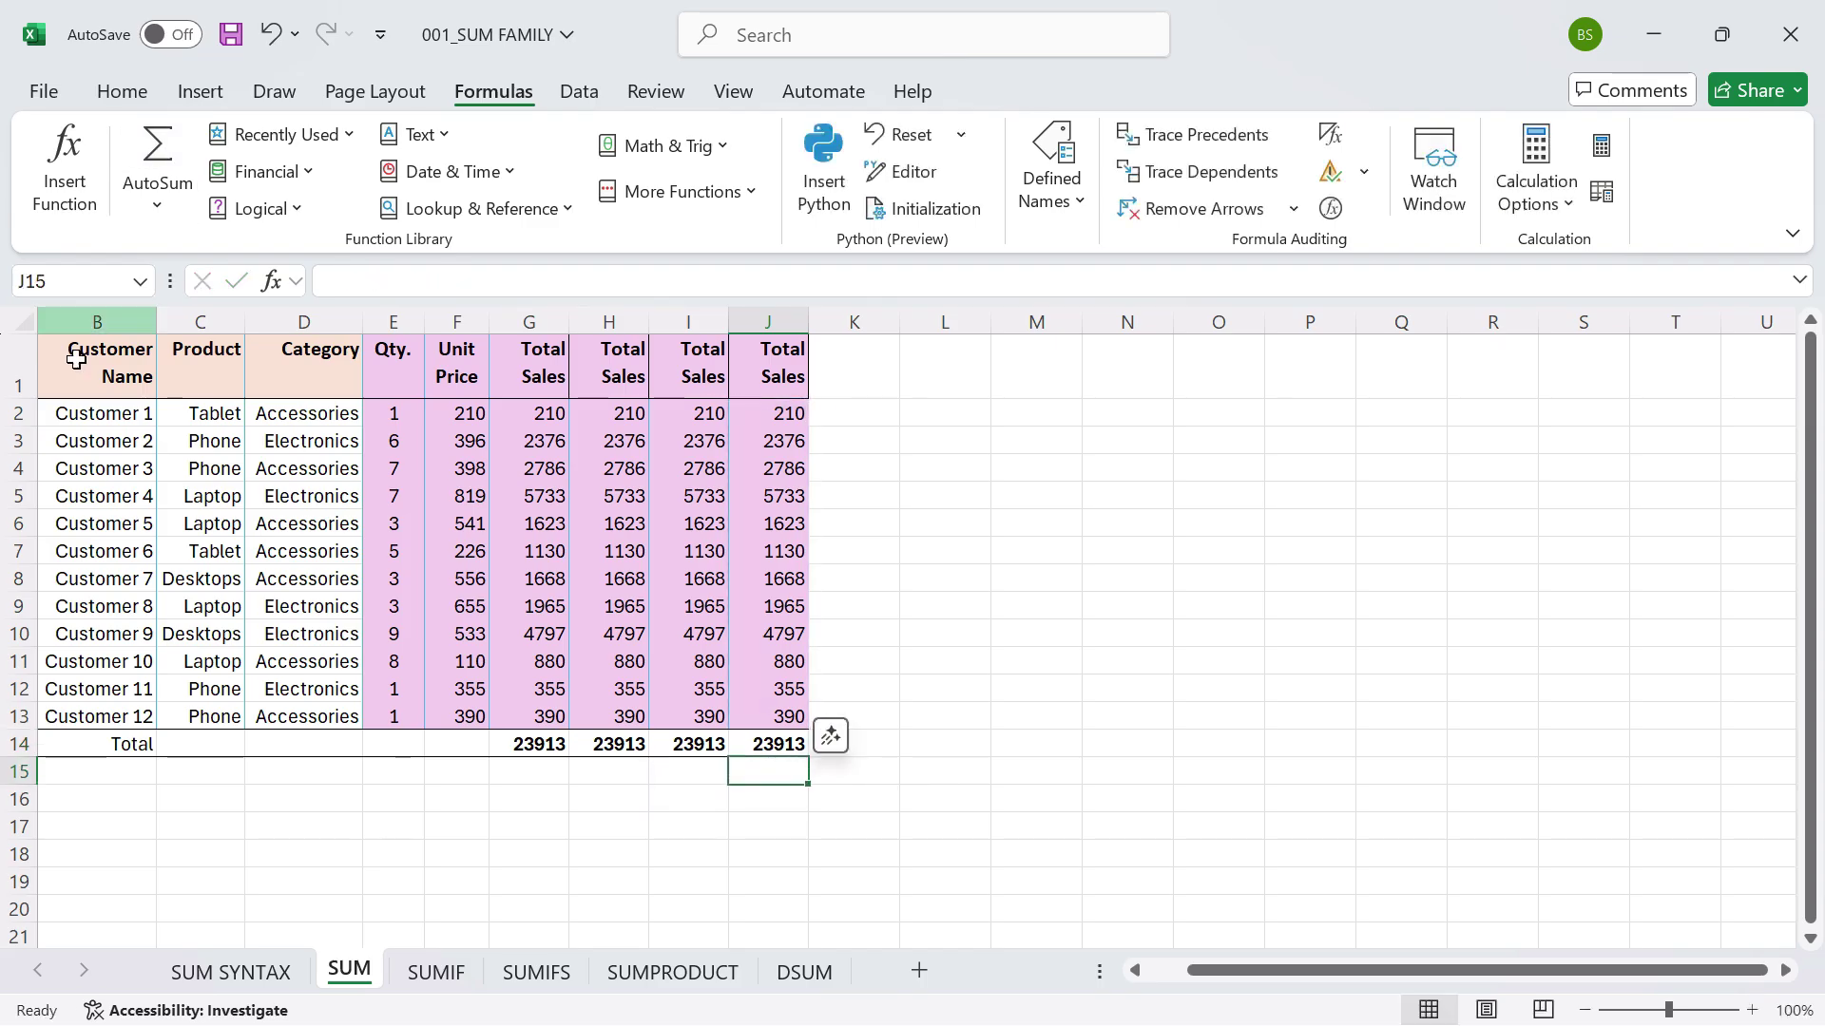
Compare the totals in G14:J14 and review the two places that offer AutoSum.
click(532, 746)
drag(592, 746, 775, 746)
drag(616, 369, 789, 741)
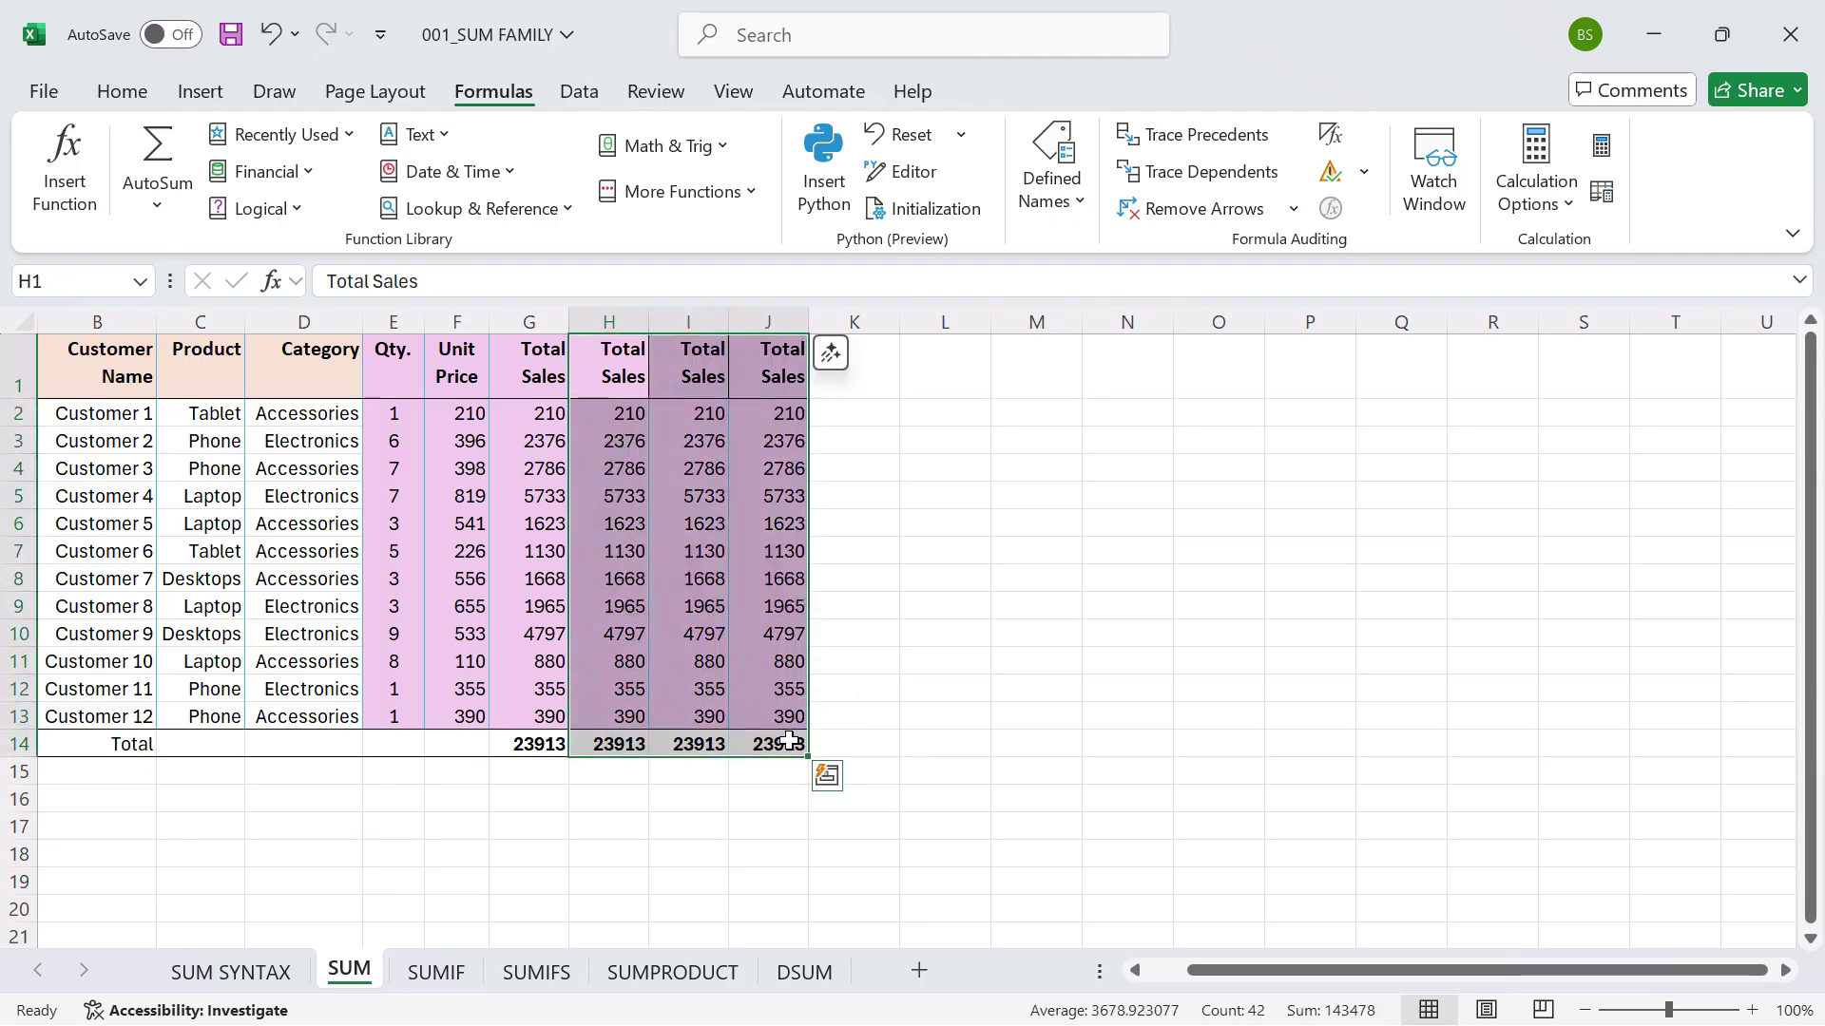
click(620, 743)
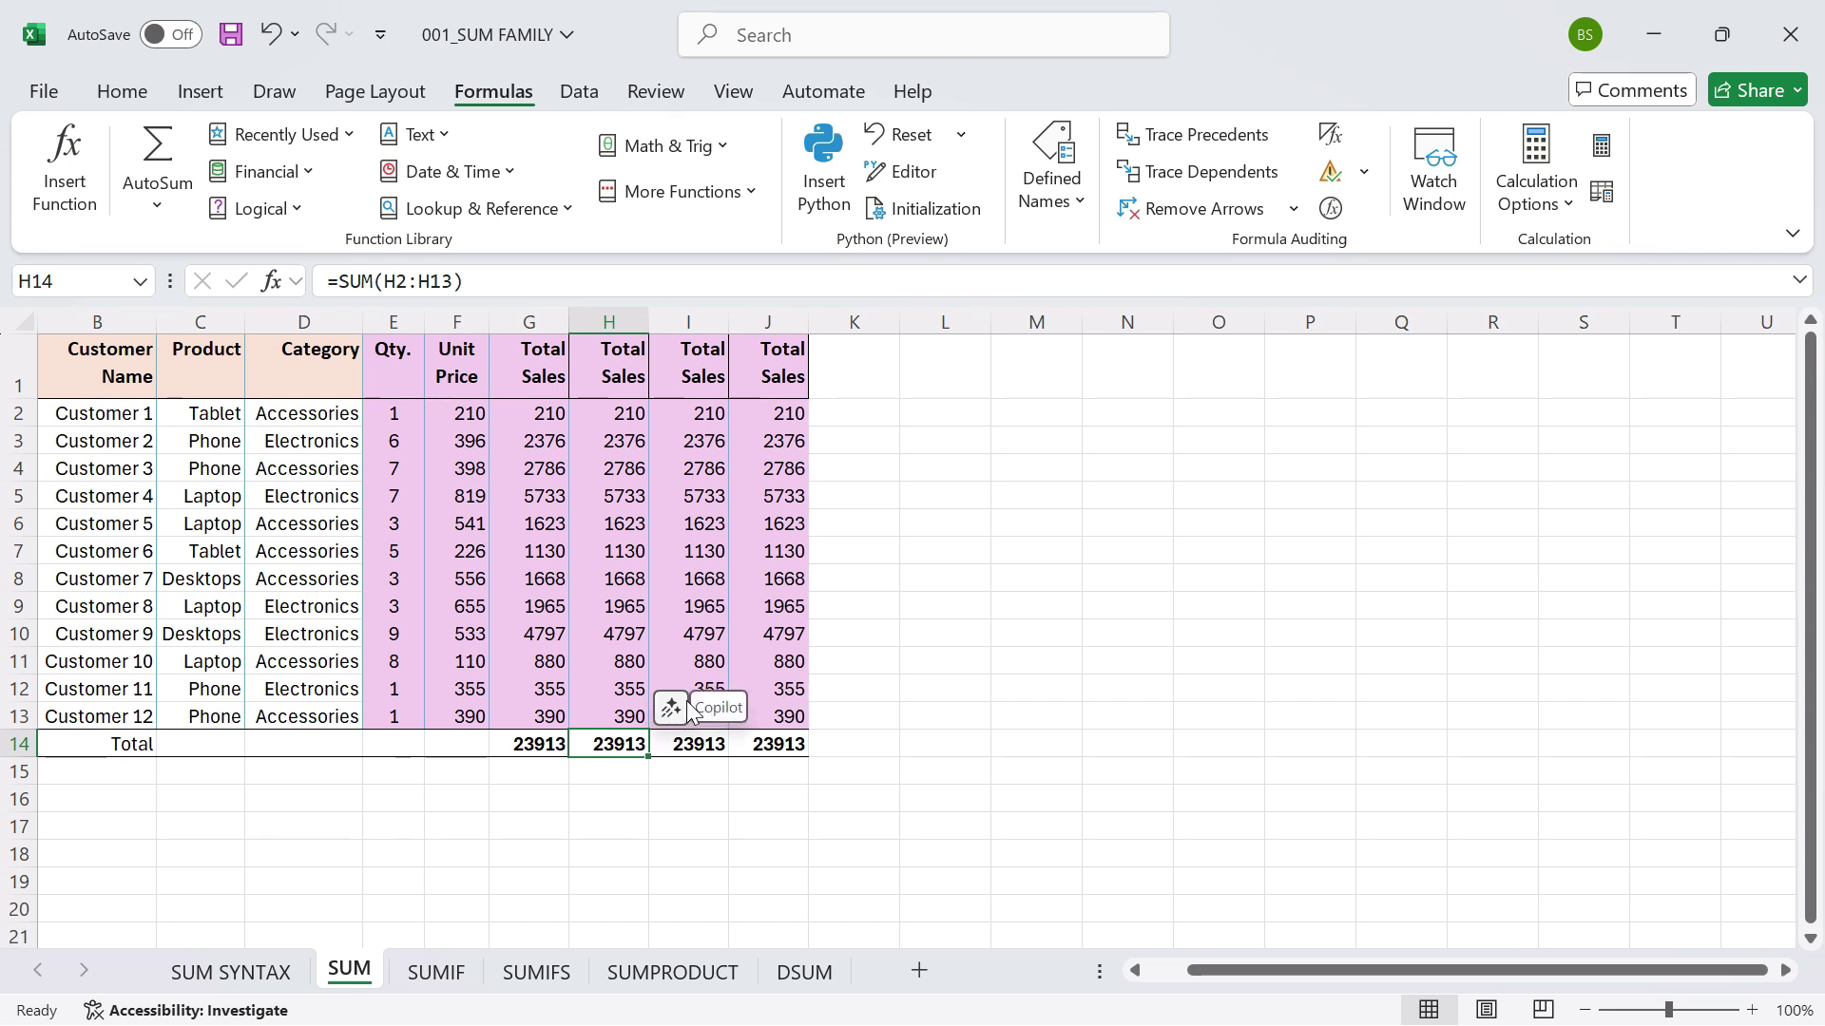
click(122, 91)
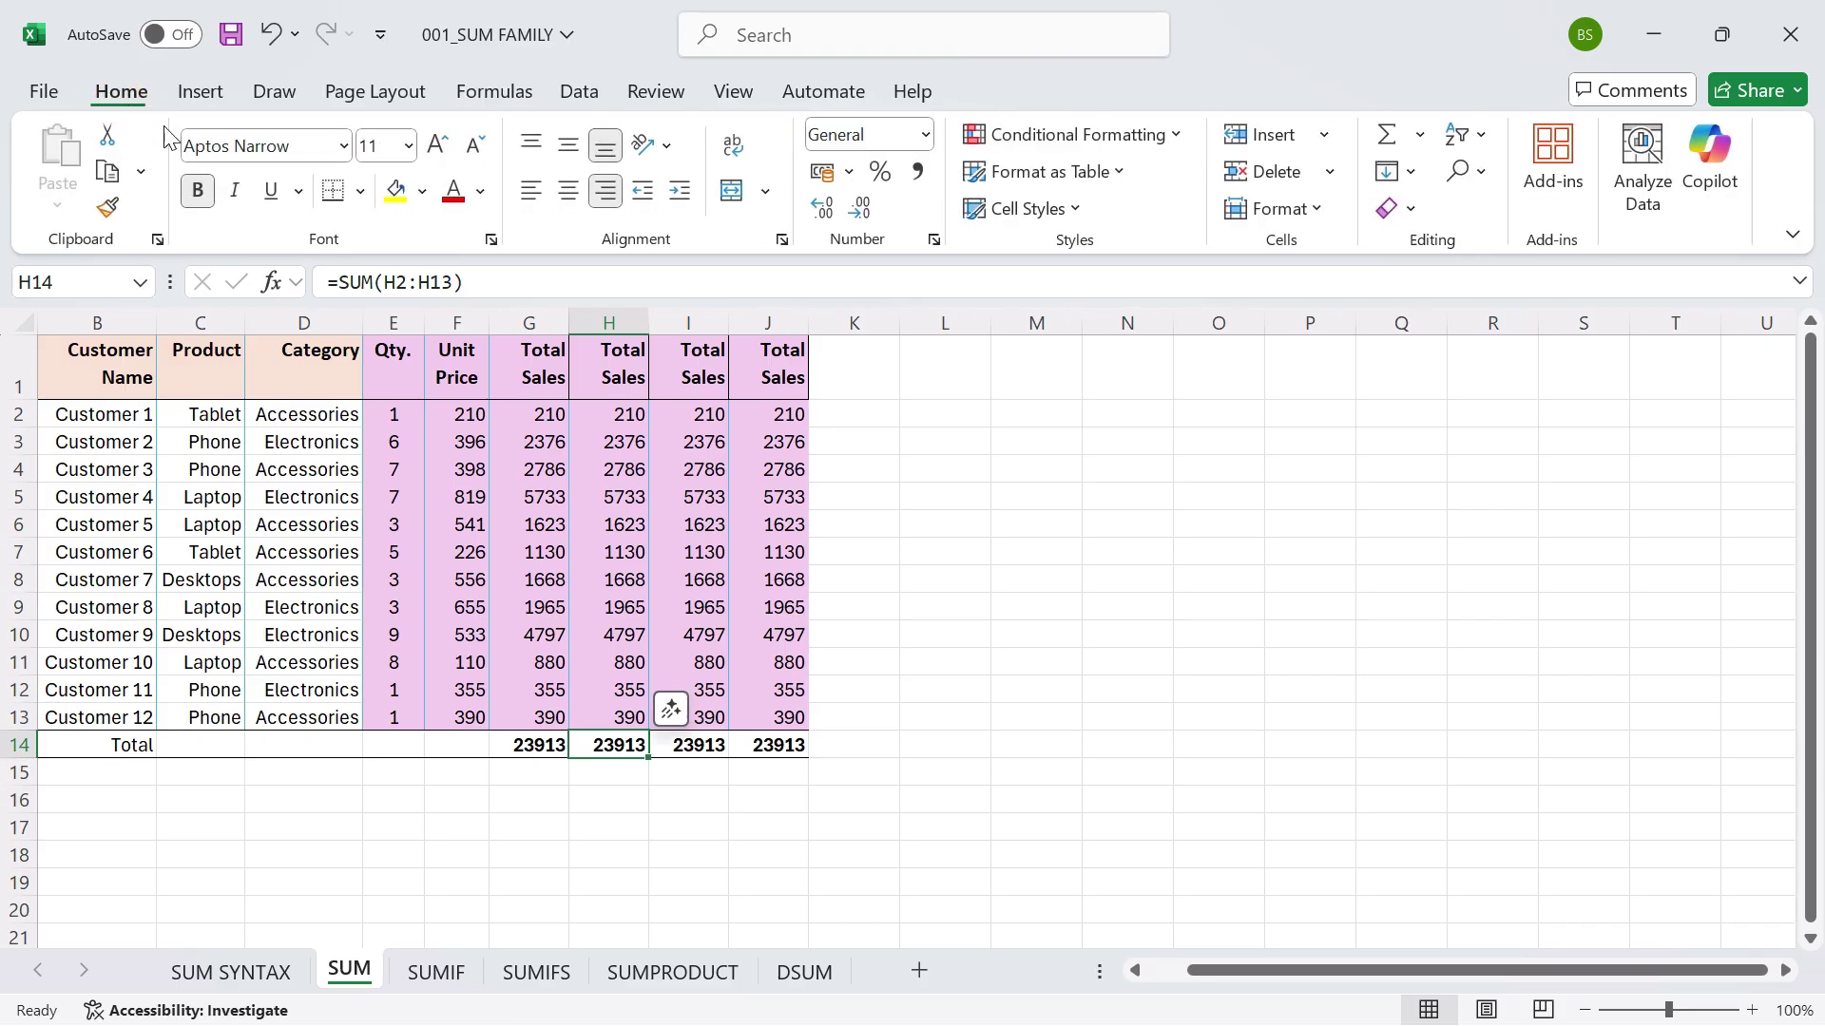
click(493, 92)
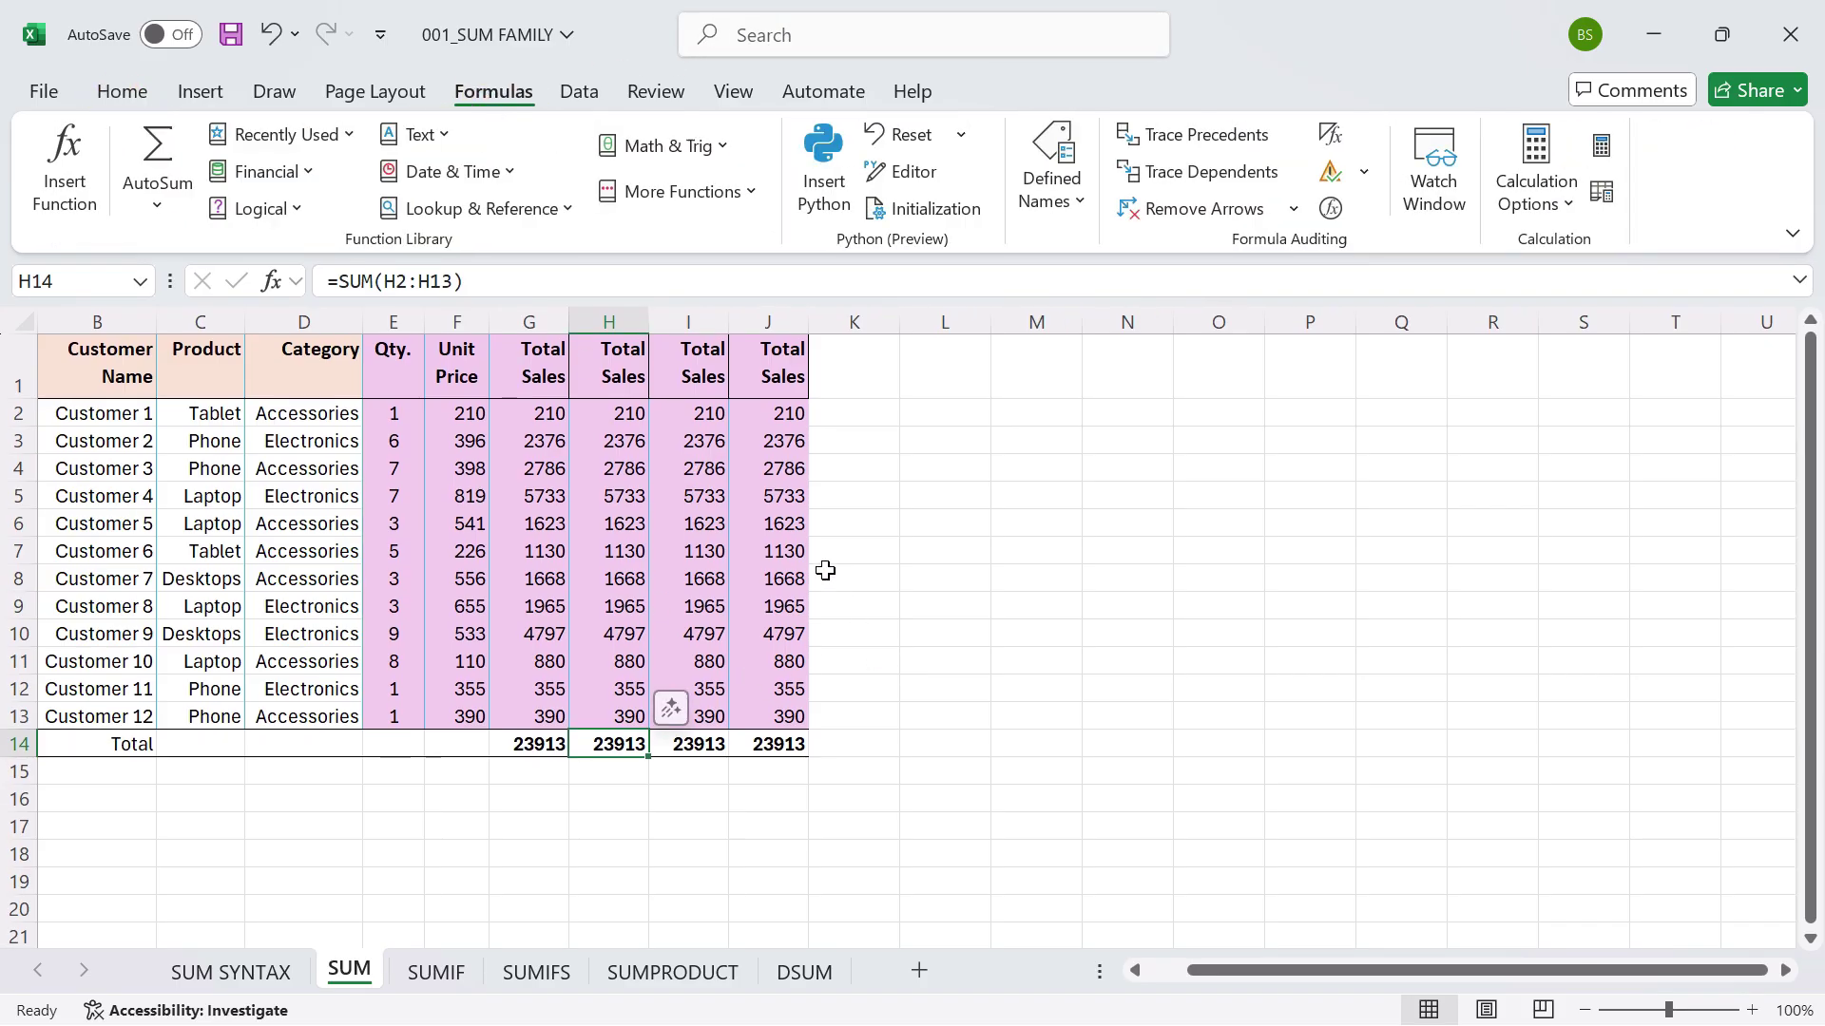
Fill the four Total Sales columns, G1:J14, with the golden-orange standard color and check the totals in G14:J14.
drag(537, 361, 765, 747)
click(122, 91)
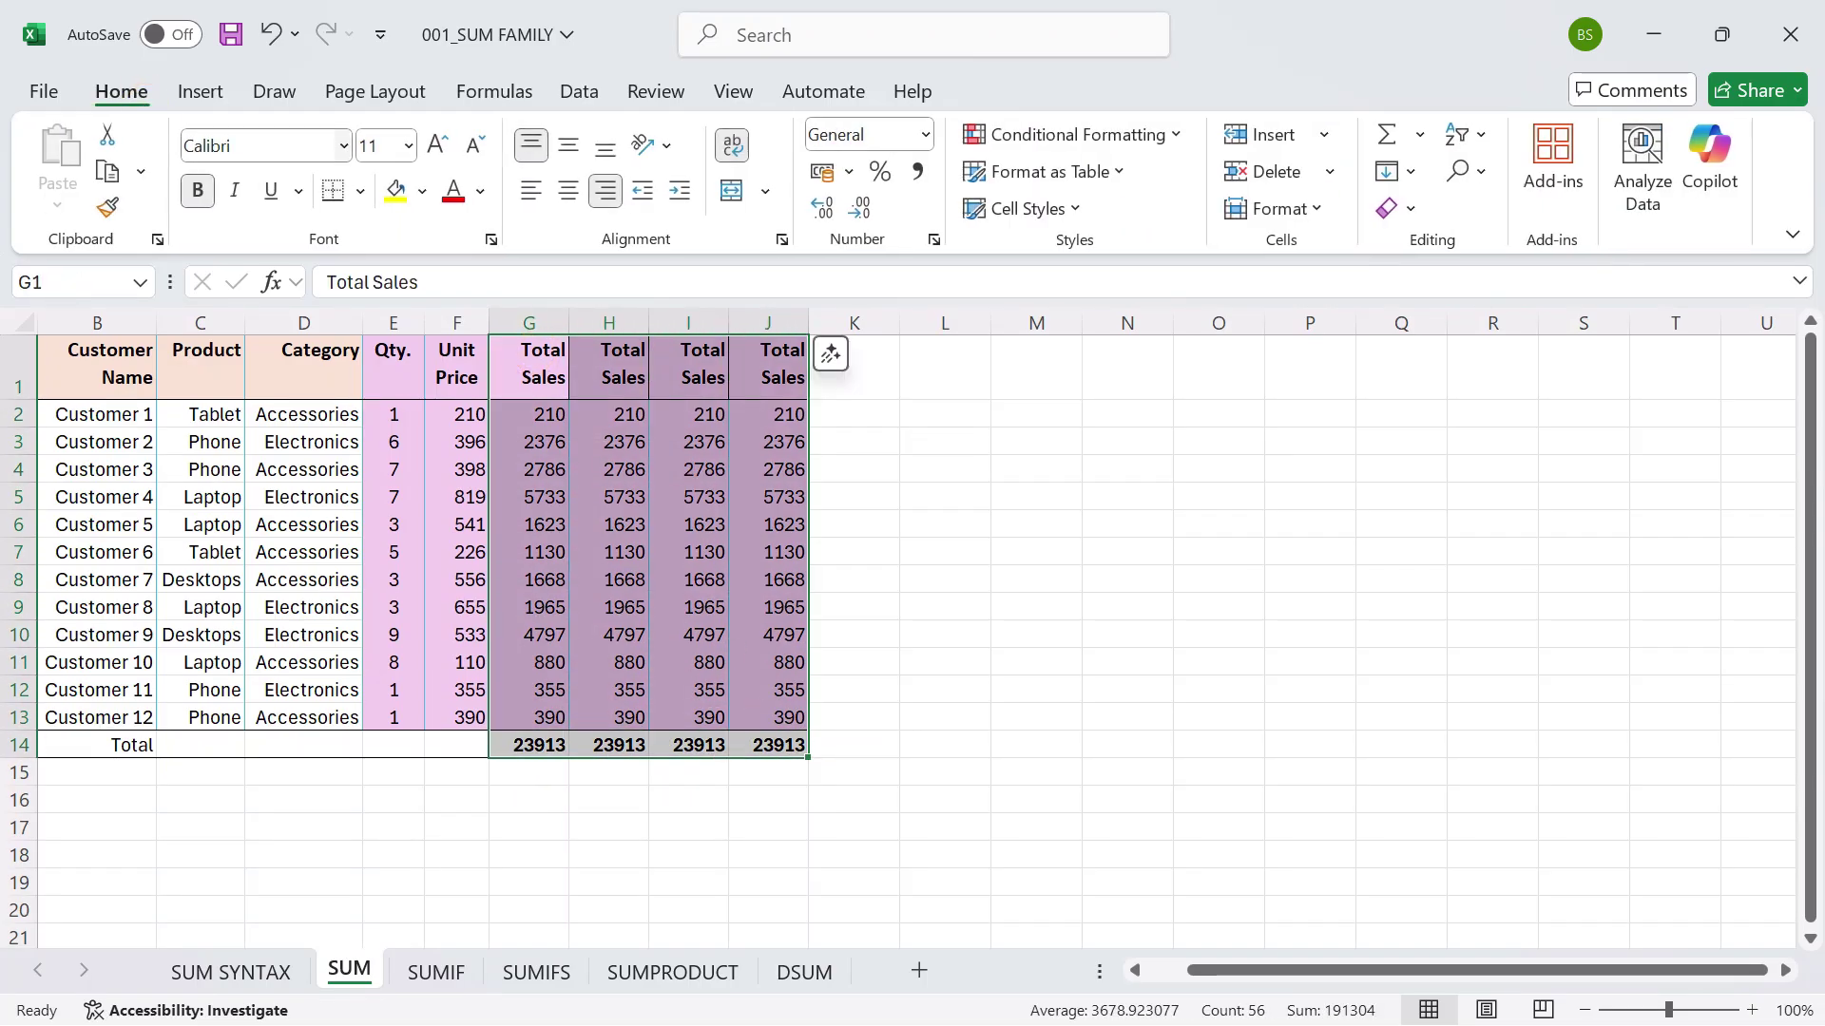
click(424, 192)
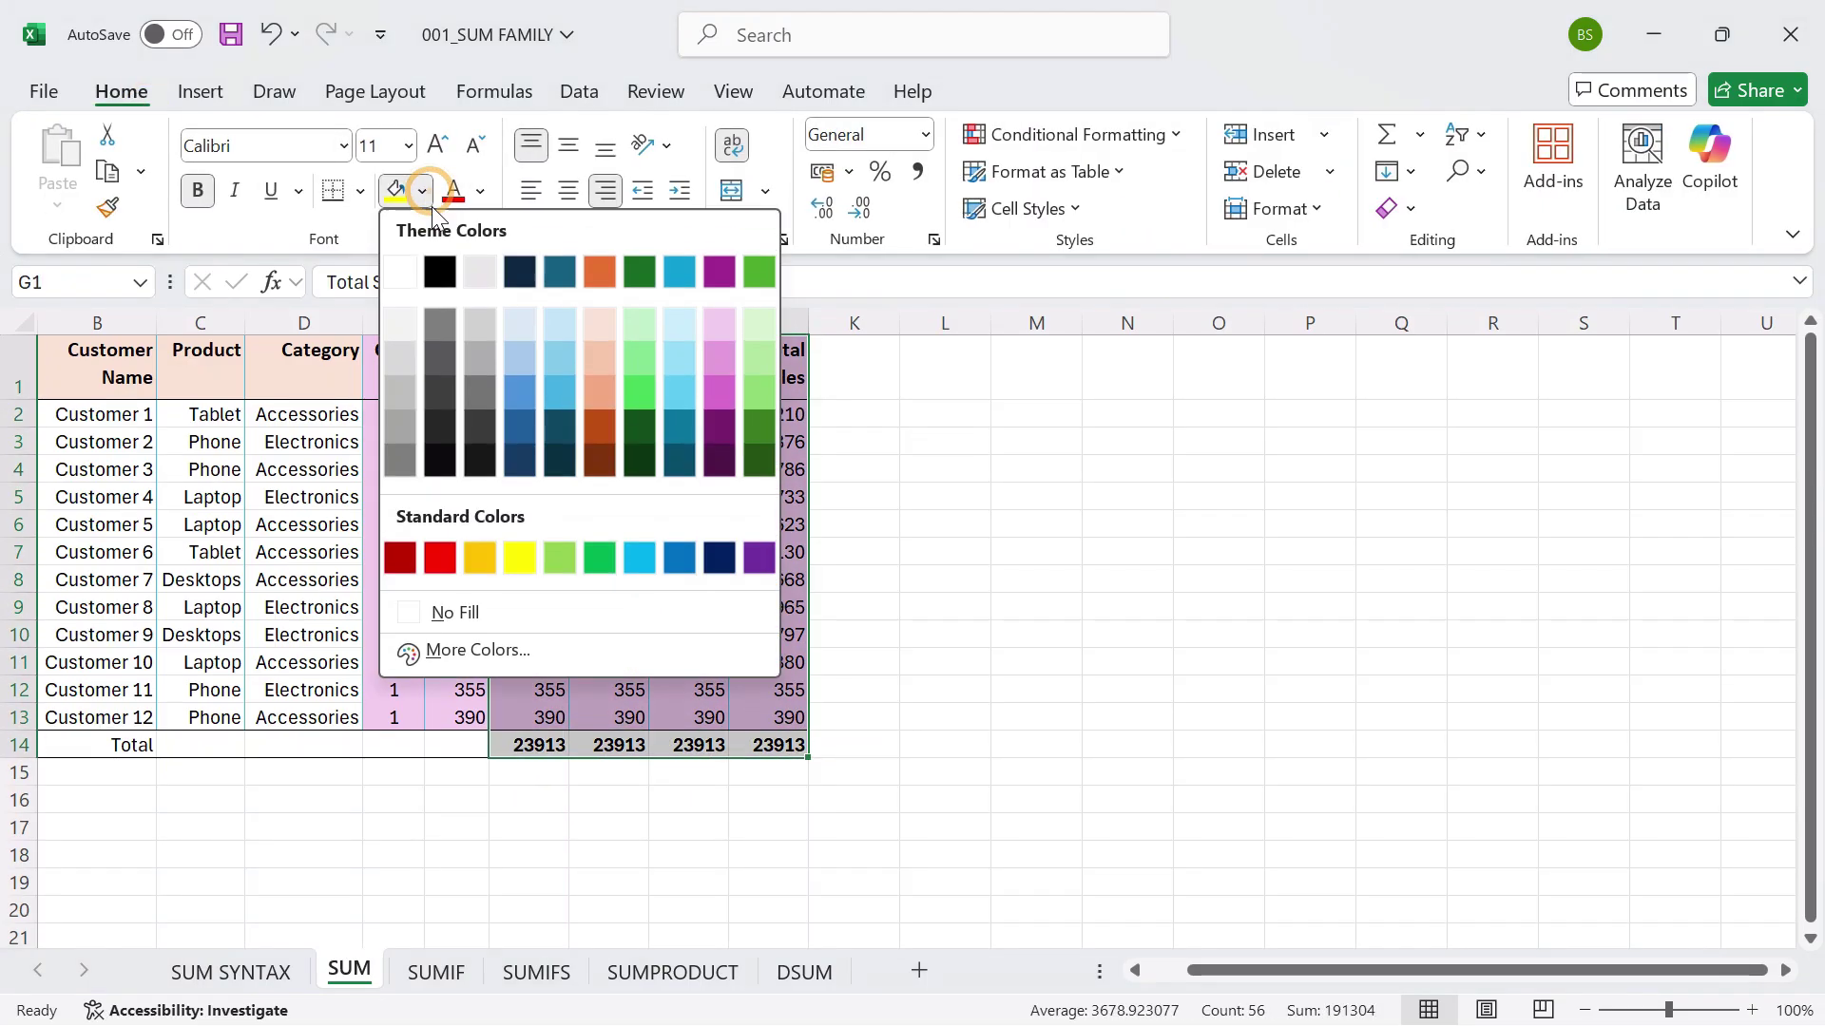
click(482, 561)
click(1007, 523)
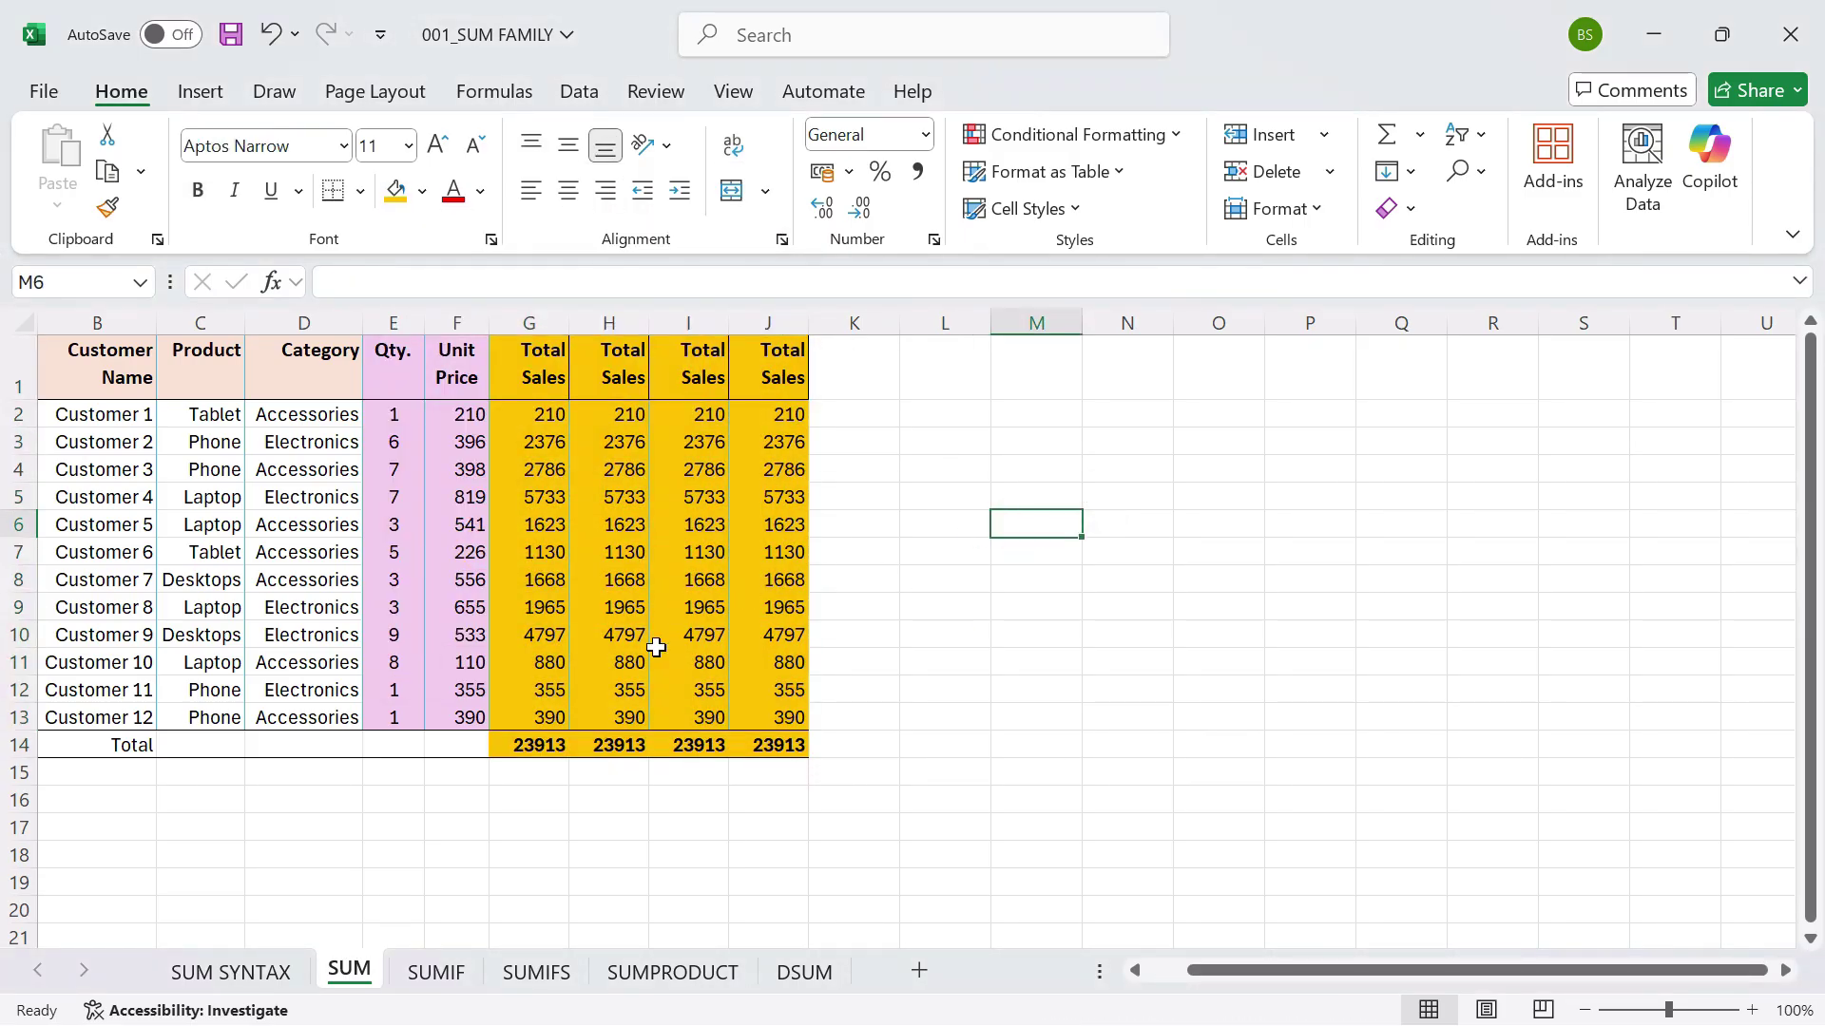
drag(543, 747, 789, 746)
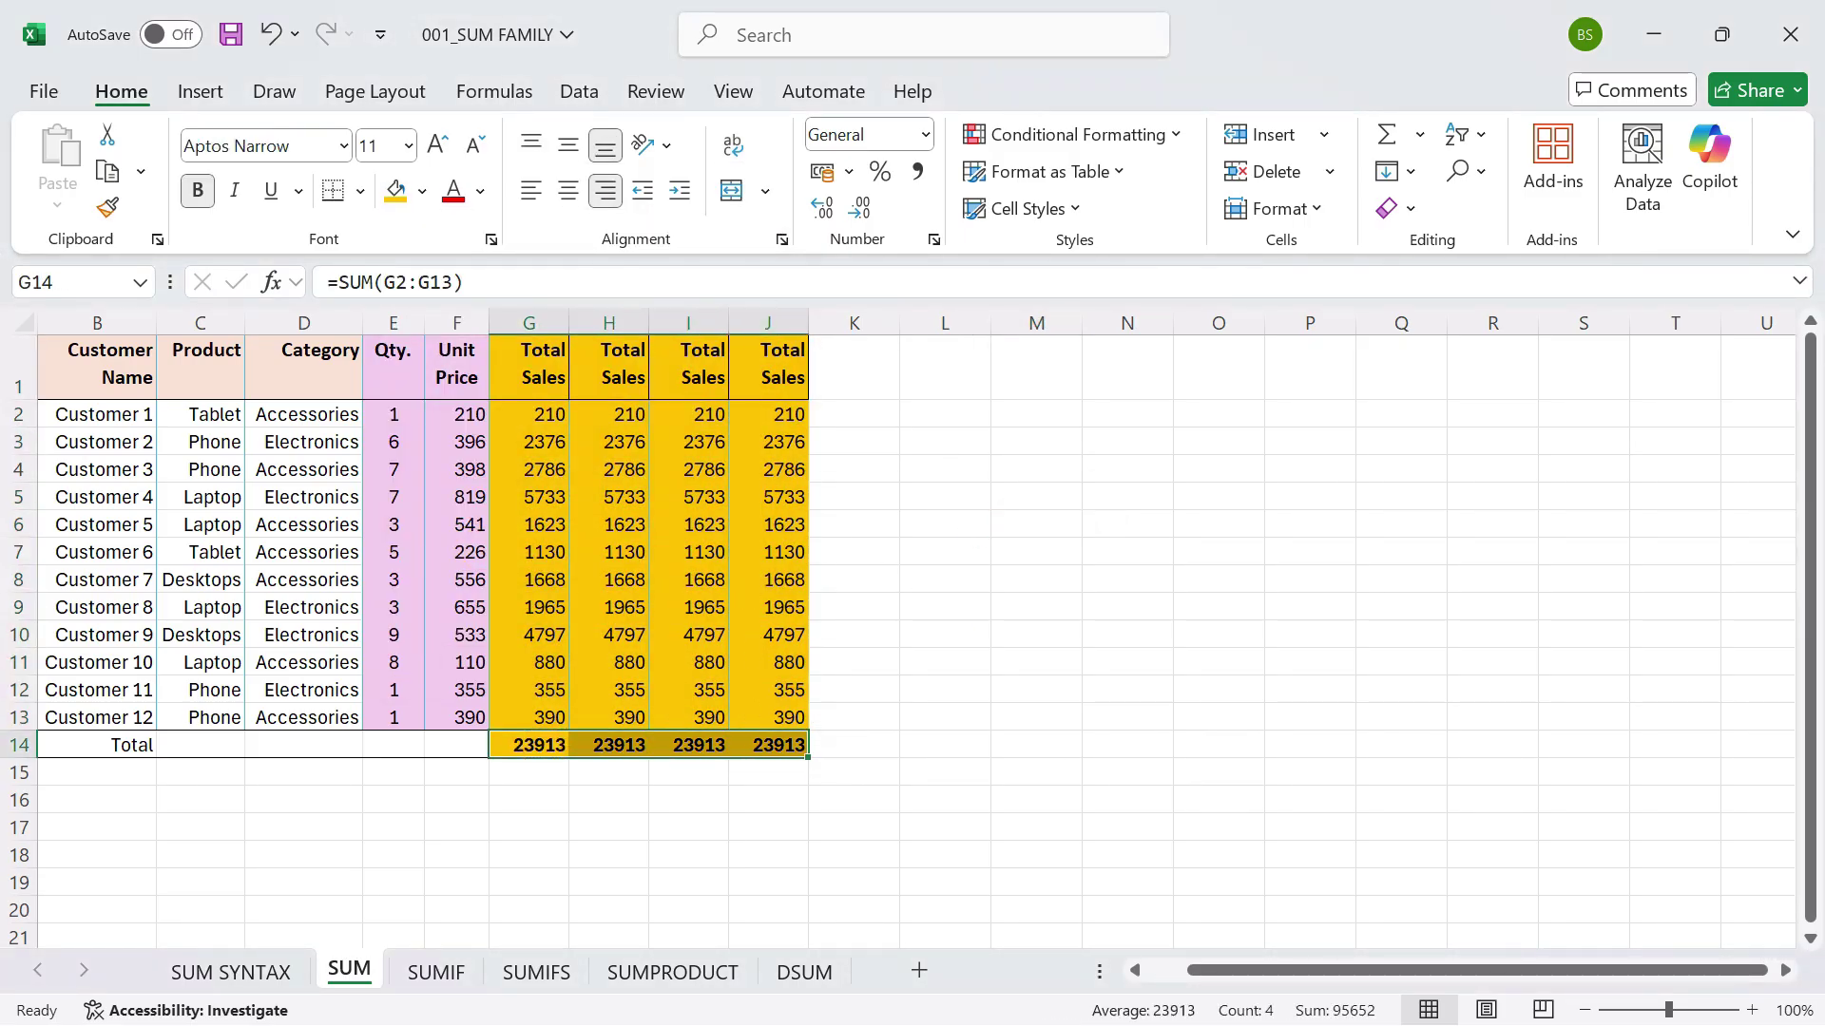
Copy the Total Sales column J into column K, save the workbook, and clear the copied total in K14.
click(770, 314)
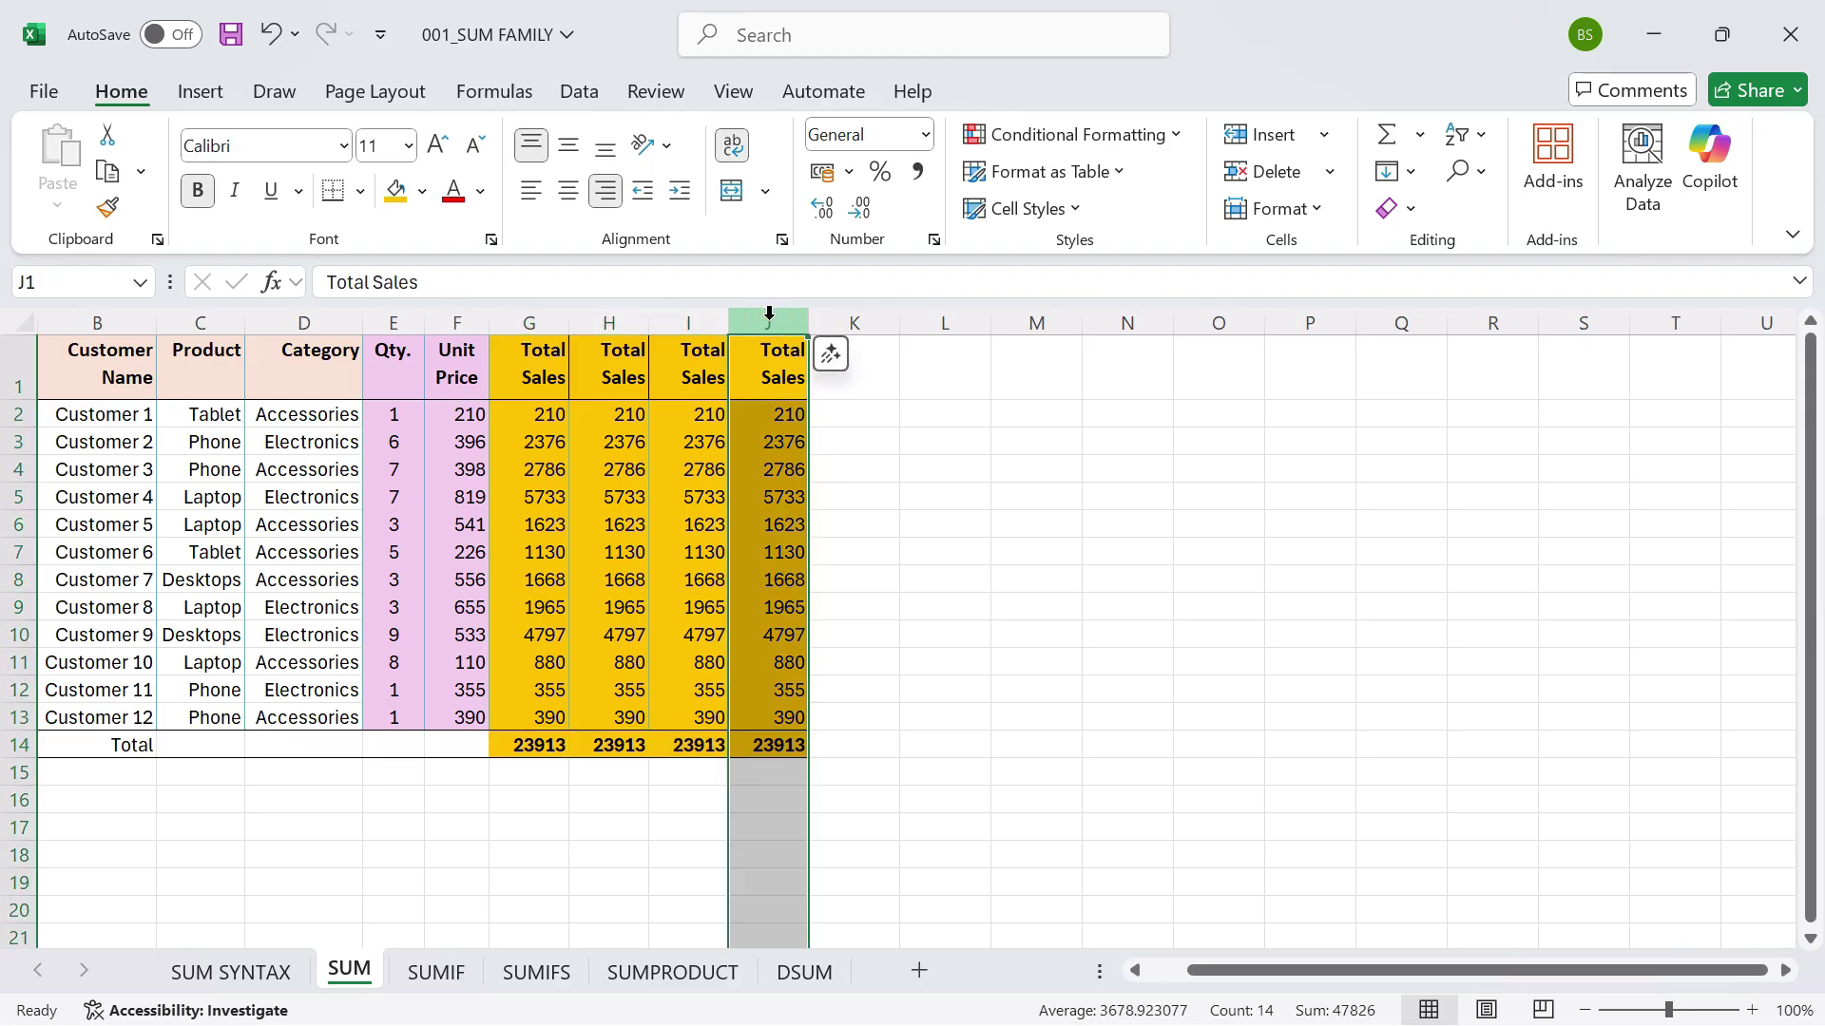
key(ctrl+c)
click(853, 318)
key(ctrl+v)
key(ctrl+s)
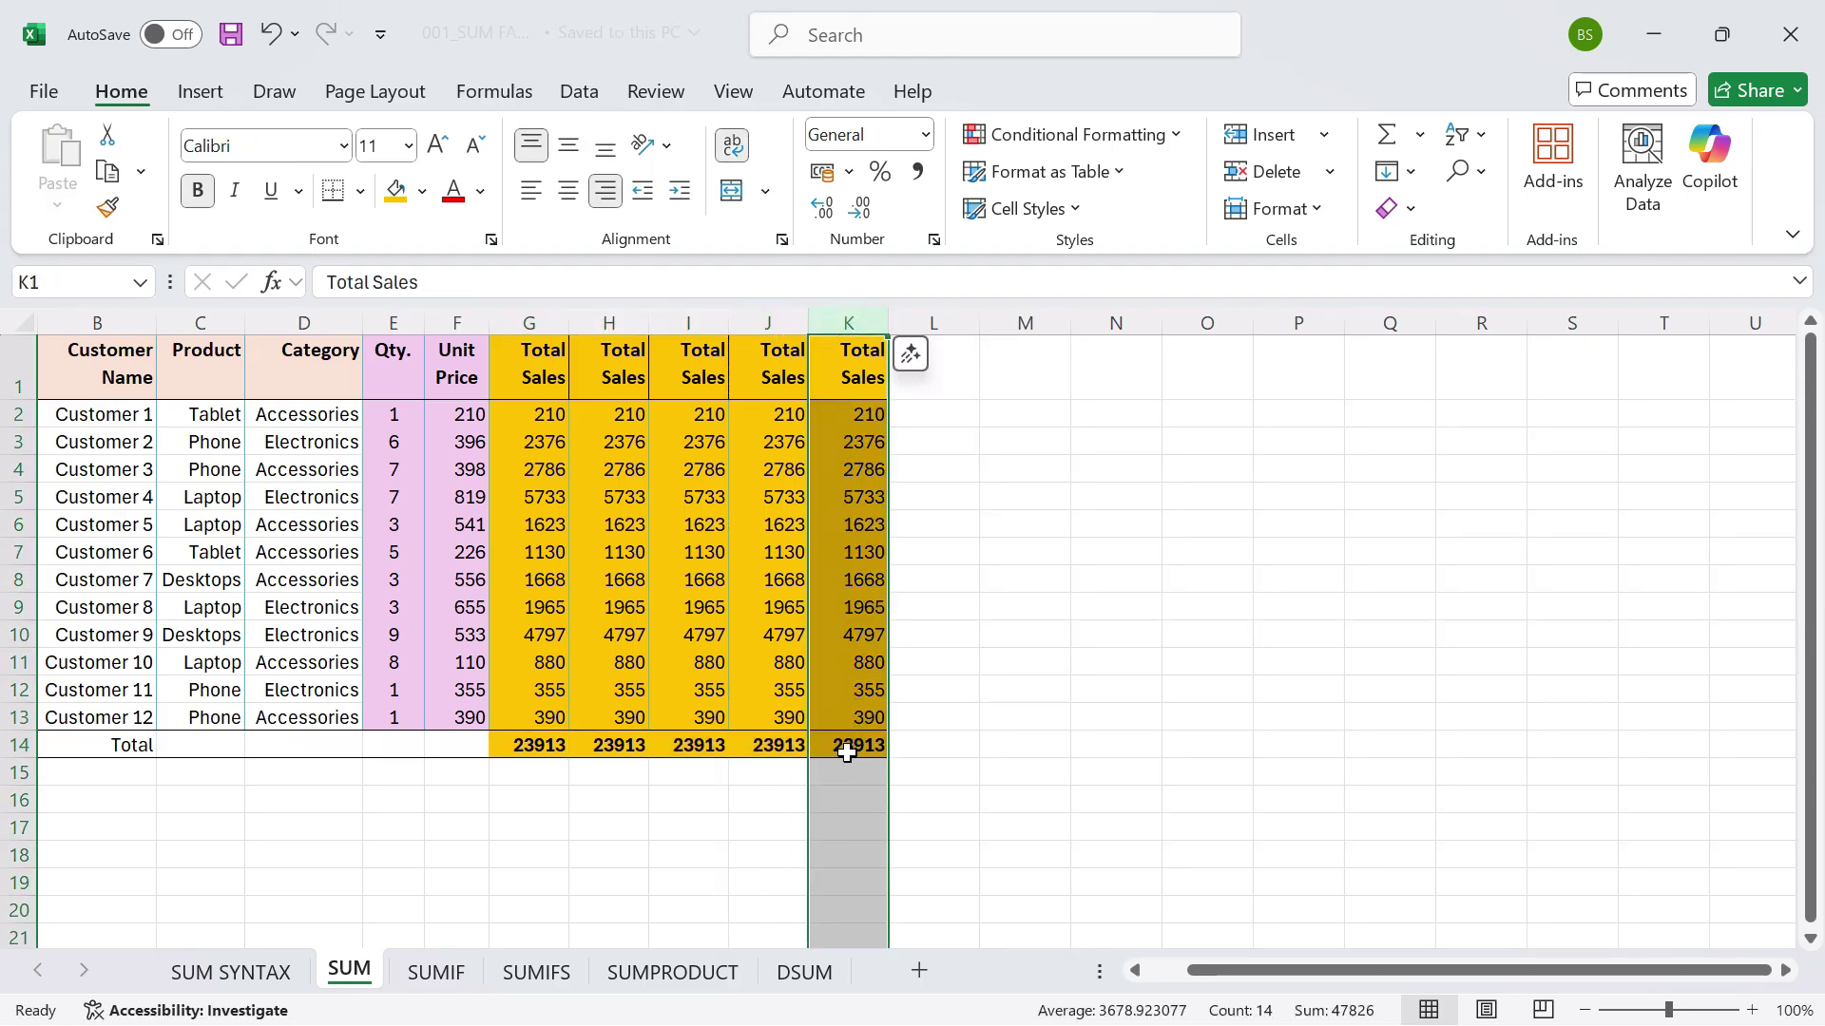
click(846, 751)
key(Delete)
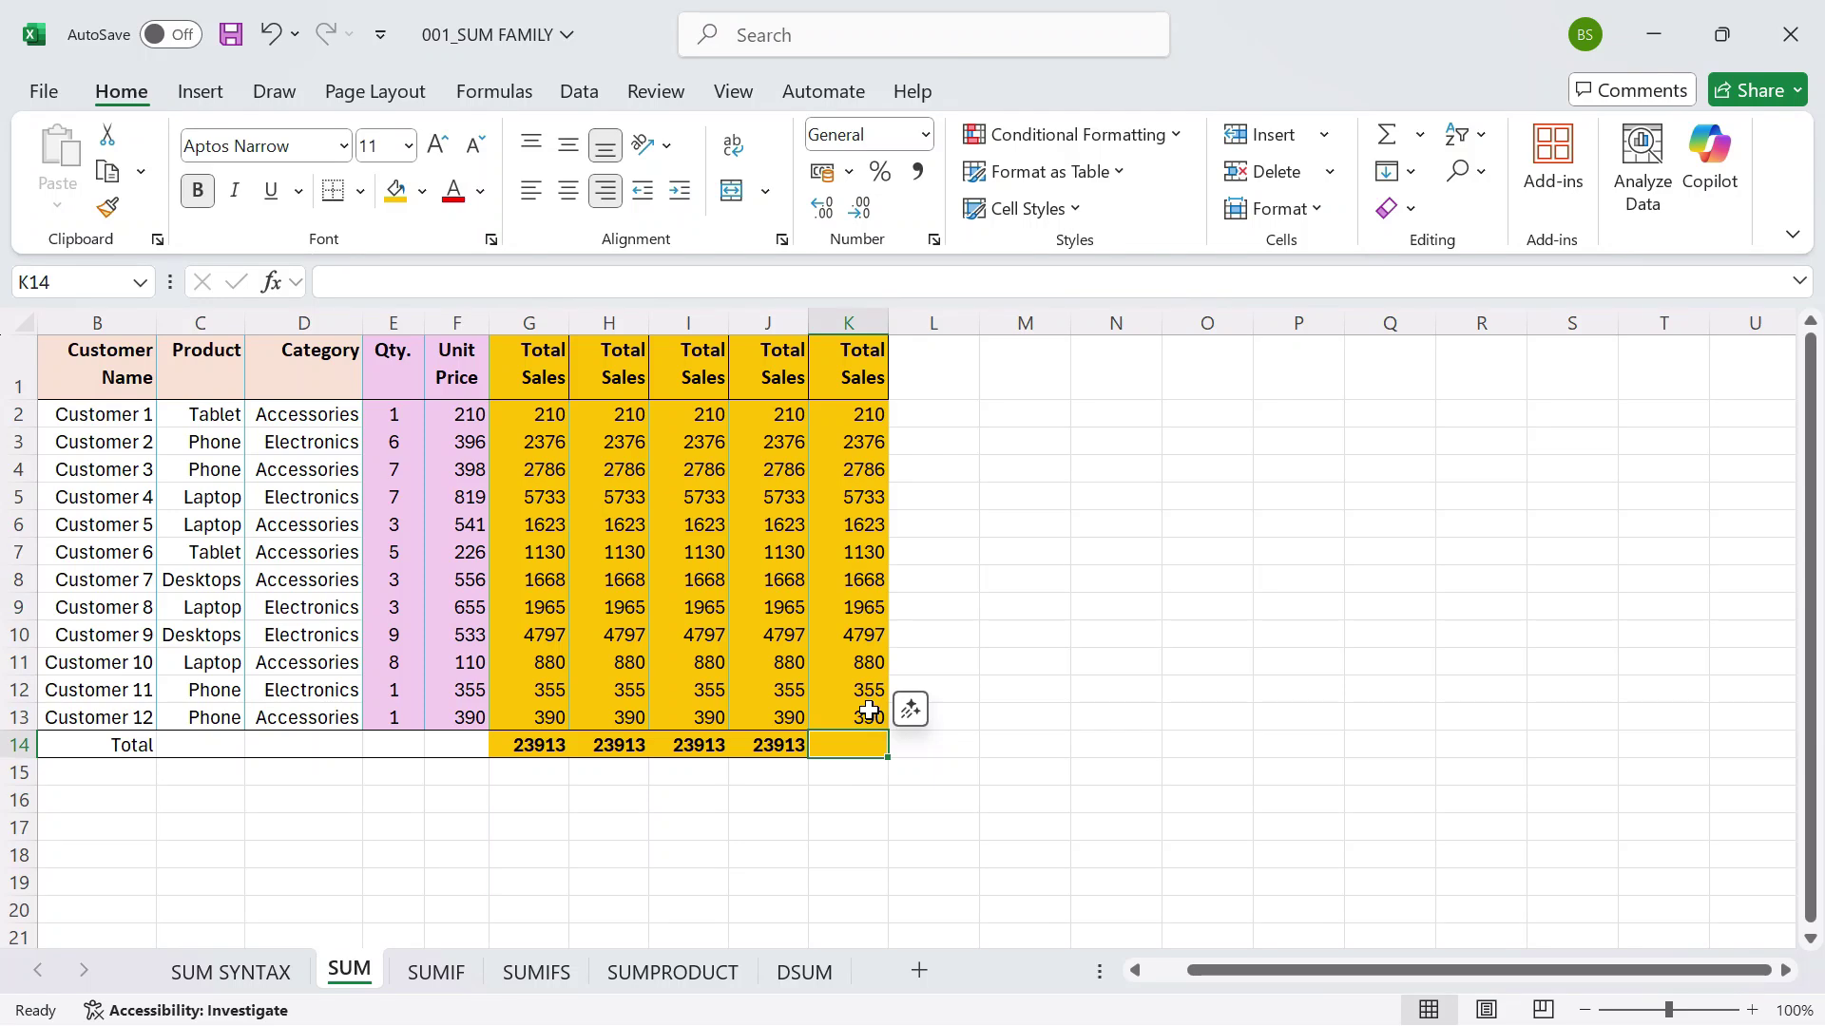
Start a SUM formula in K14 with the single cells K13, K12 and K11 as separate arguments.
text(=SUM)
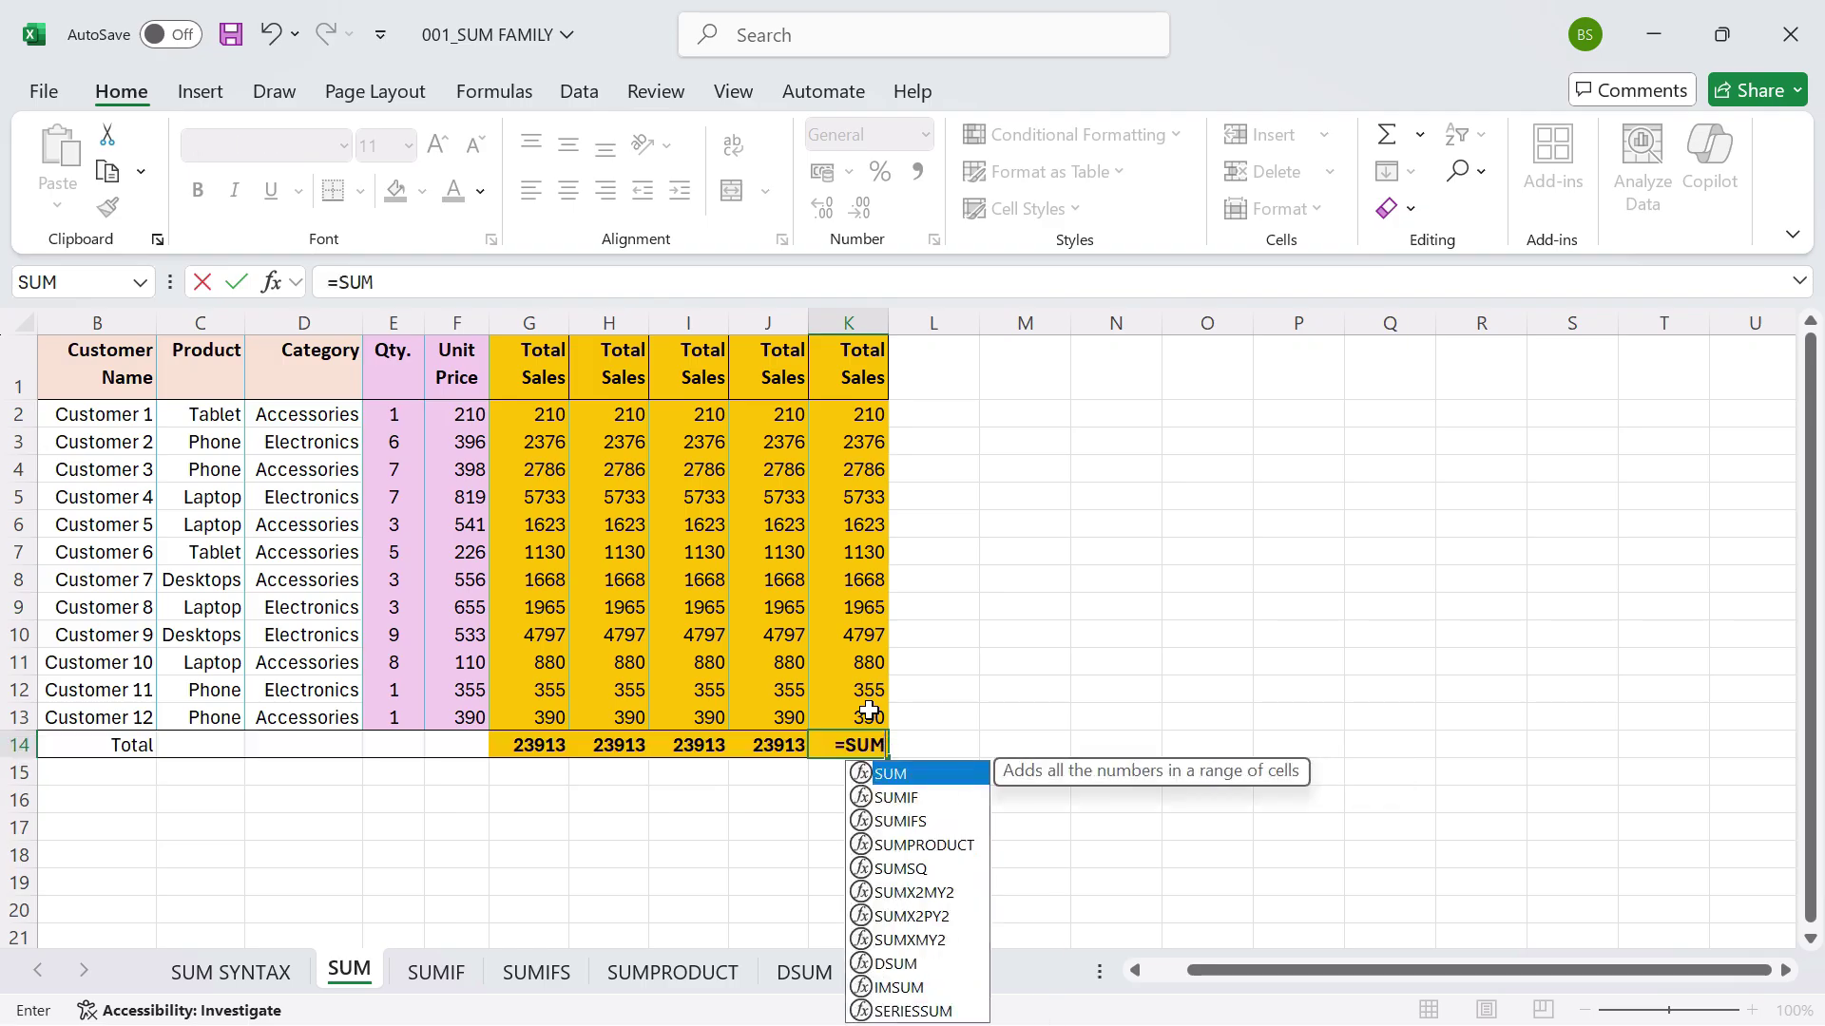
text(()
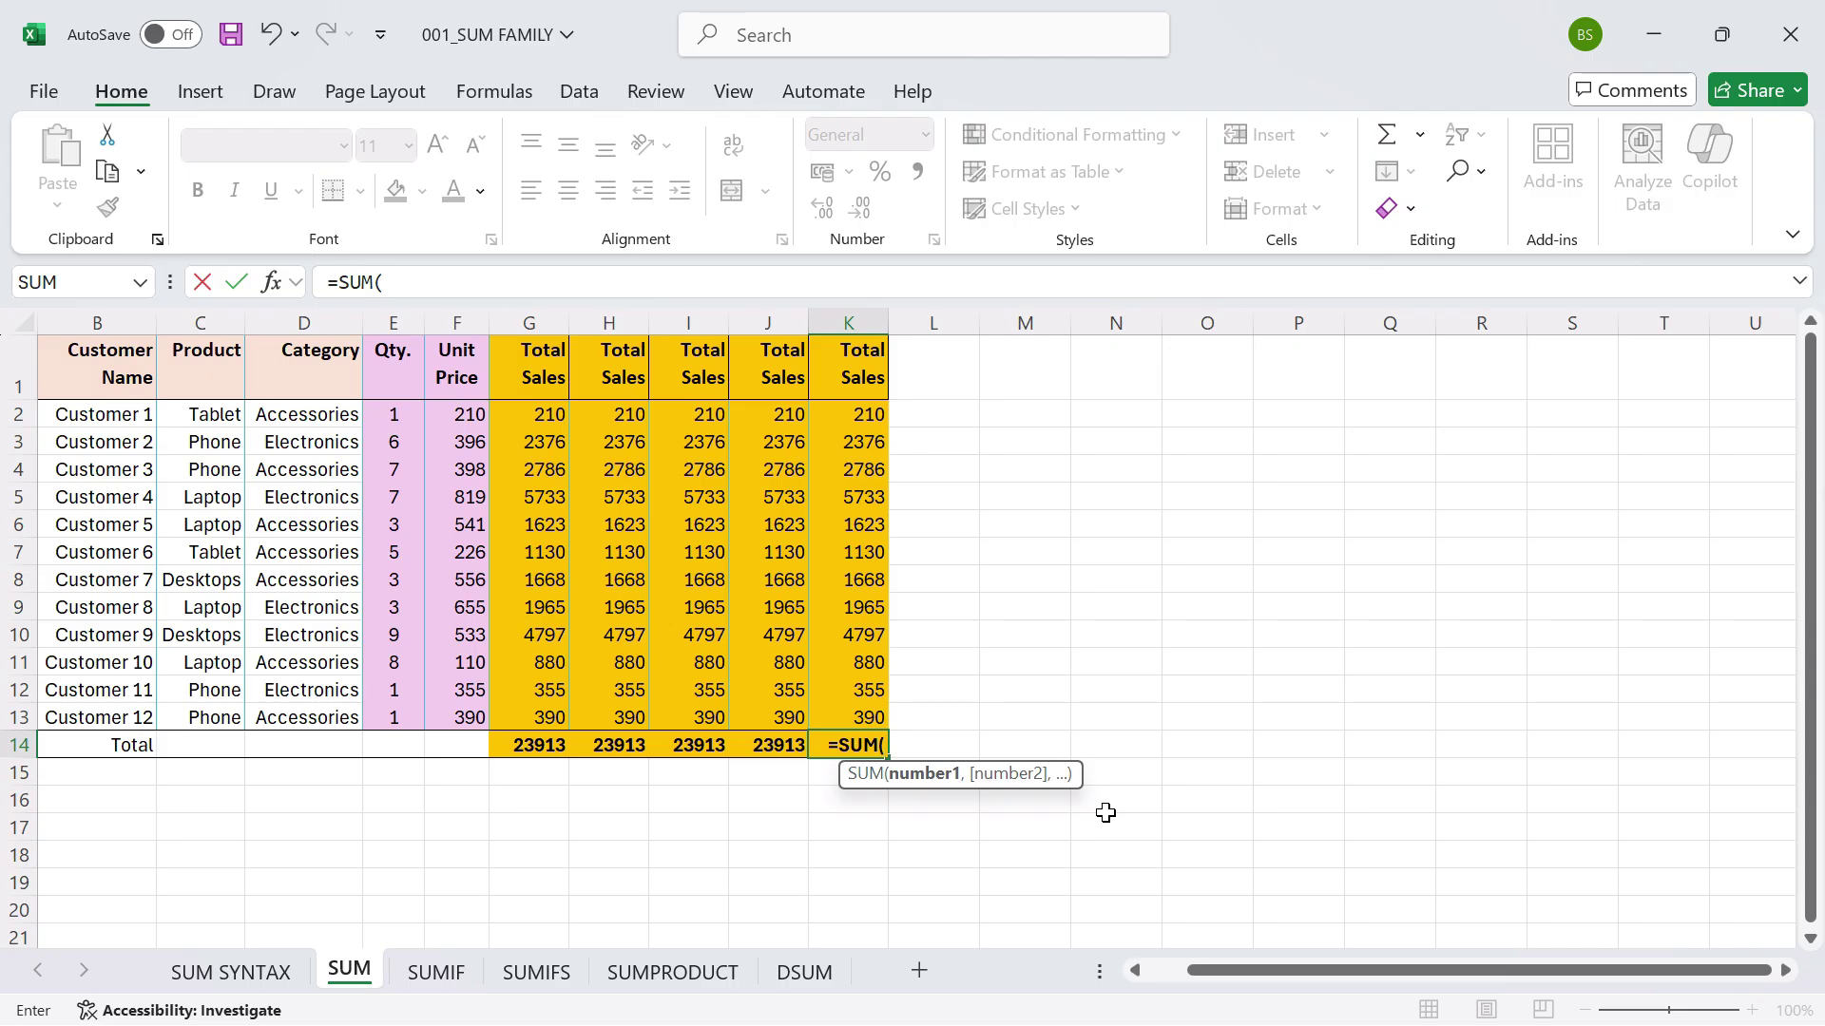
click(842, 721)
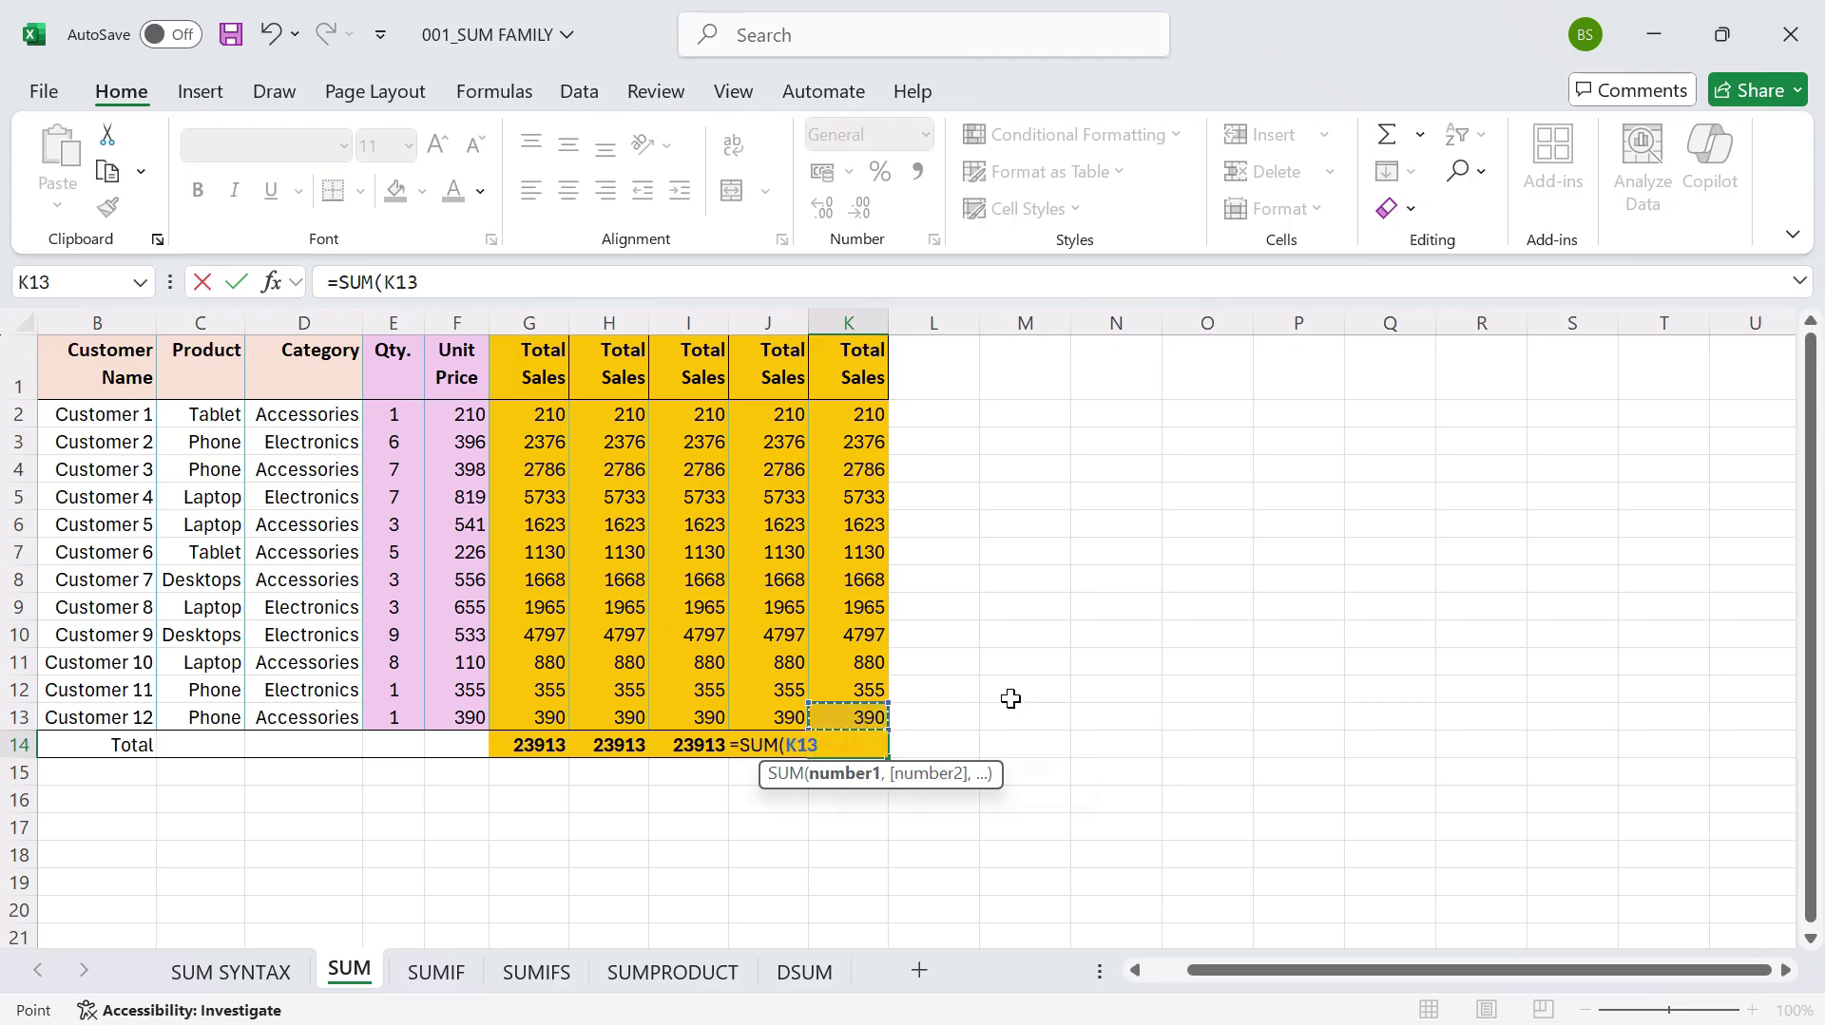
text(.)
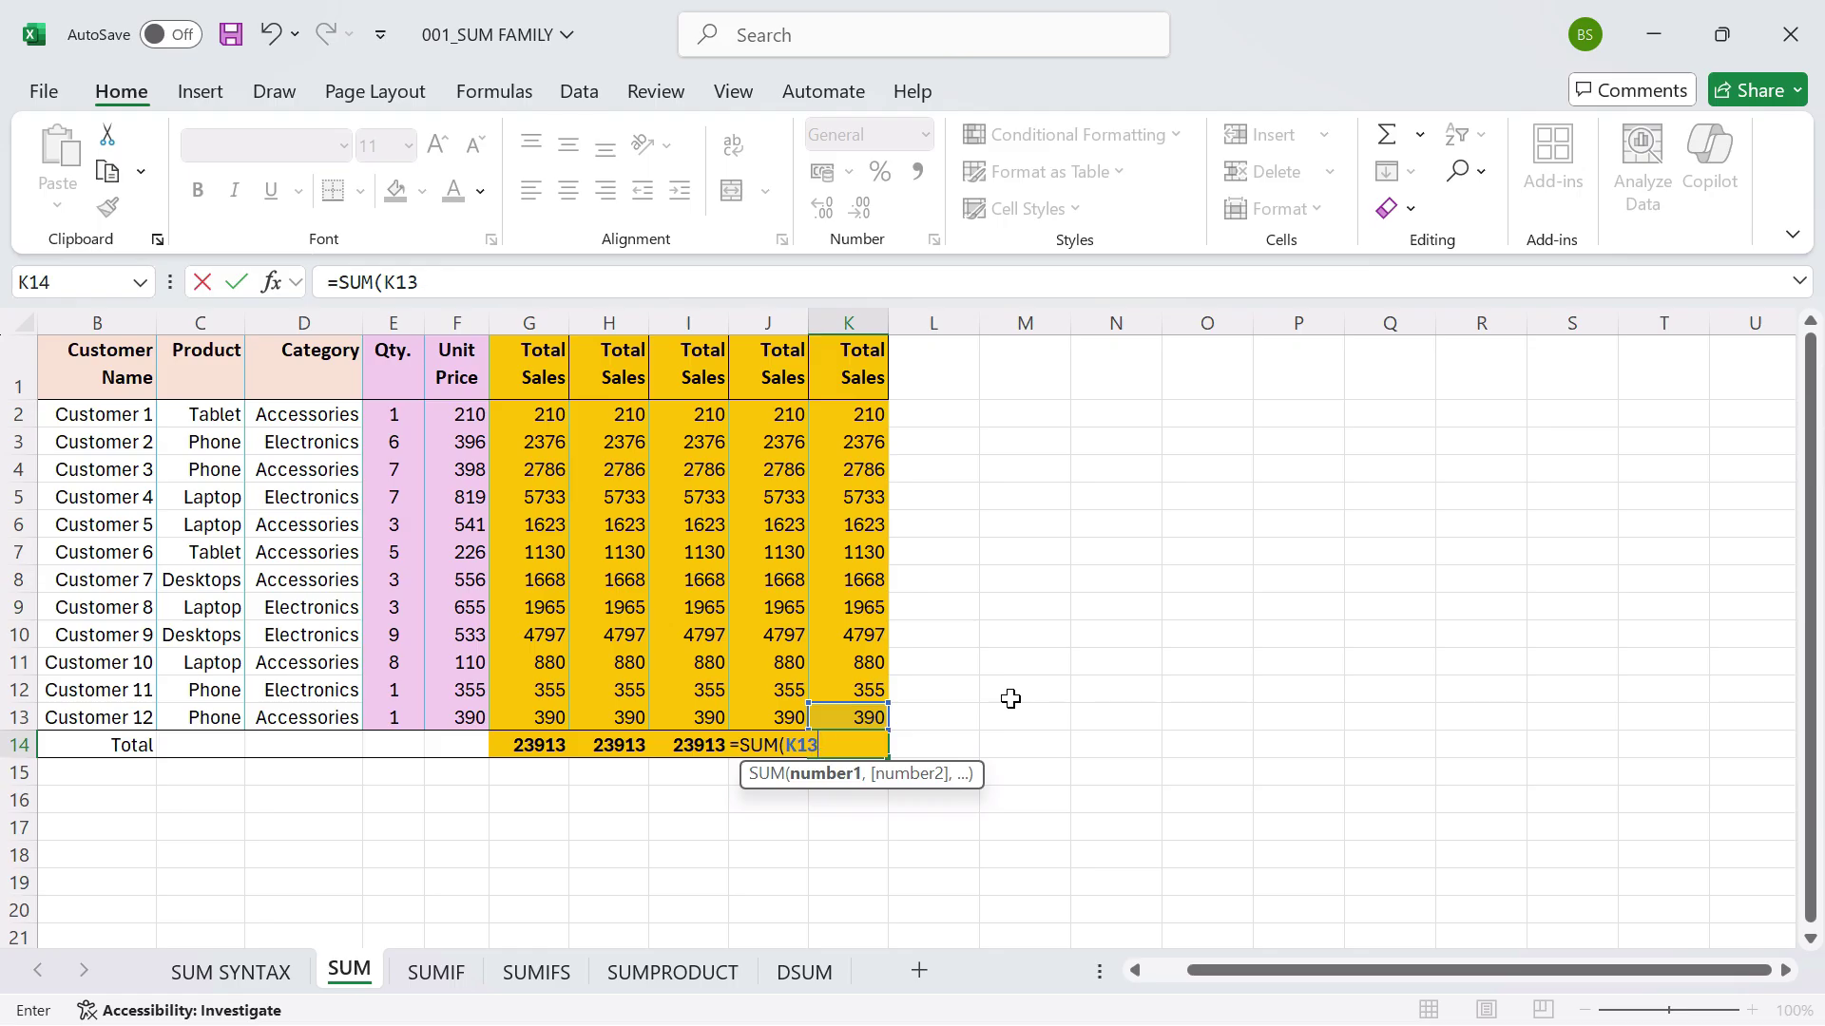
text(,)
key(Up)
key(Up)
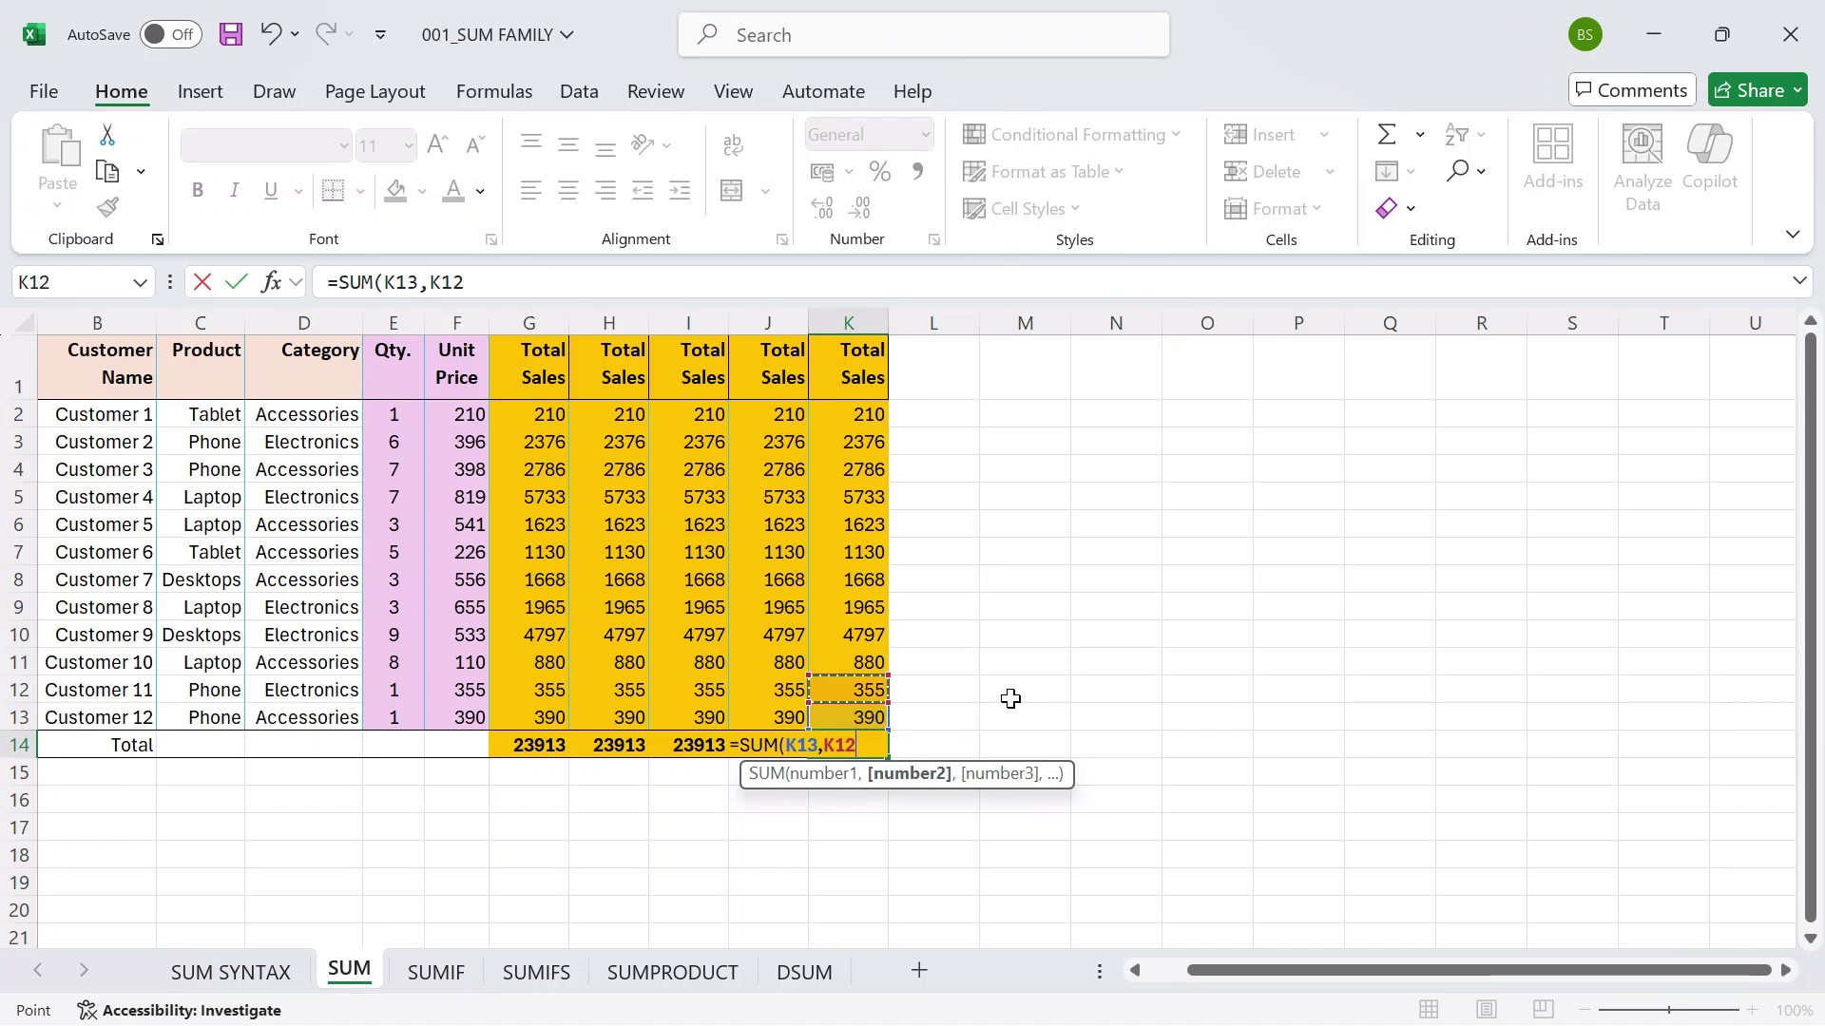
text(,)
key(Up)
key(Up)
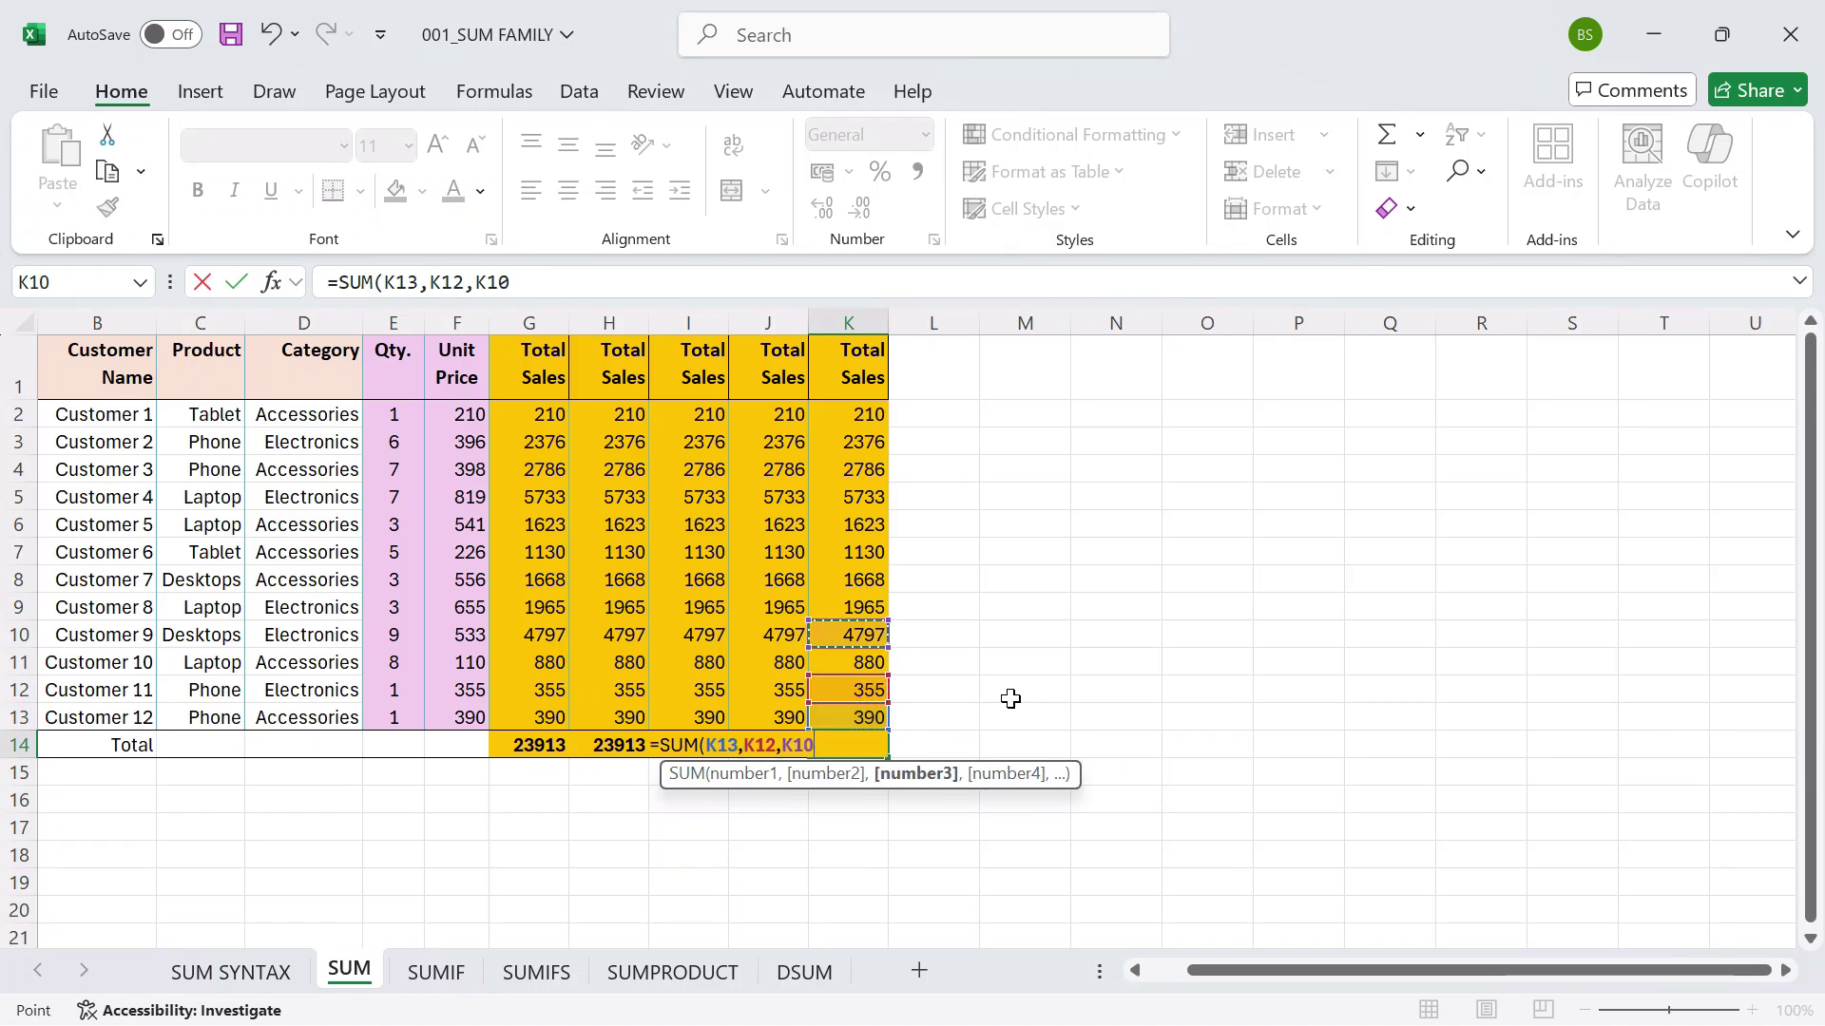
key(Down)
Add K10, K9 and K8 to the SUM formula in K14 as separate comma-separated arguments.
text(,)
key(Up)
key(Up)
key(Up)
key(Up)
text(,)
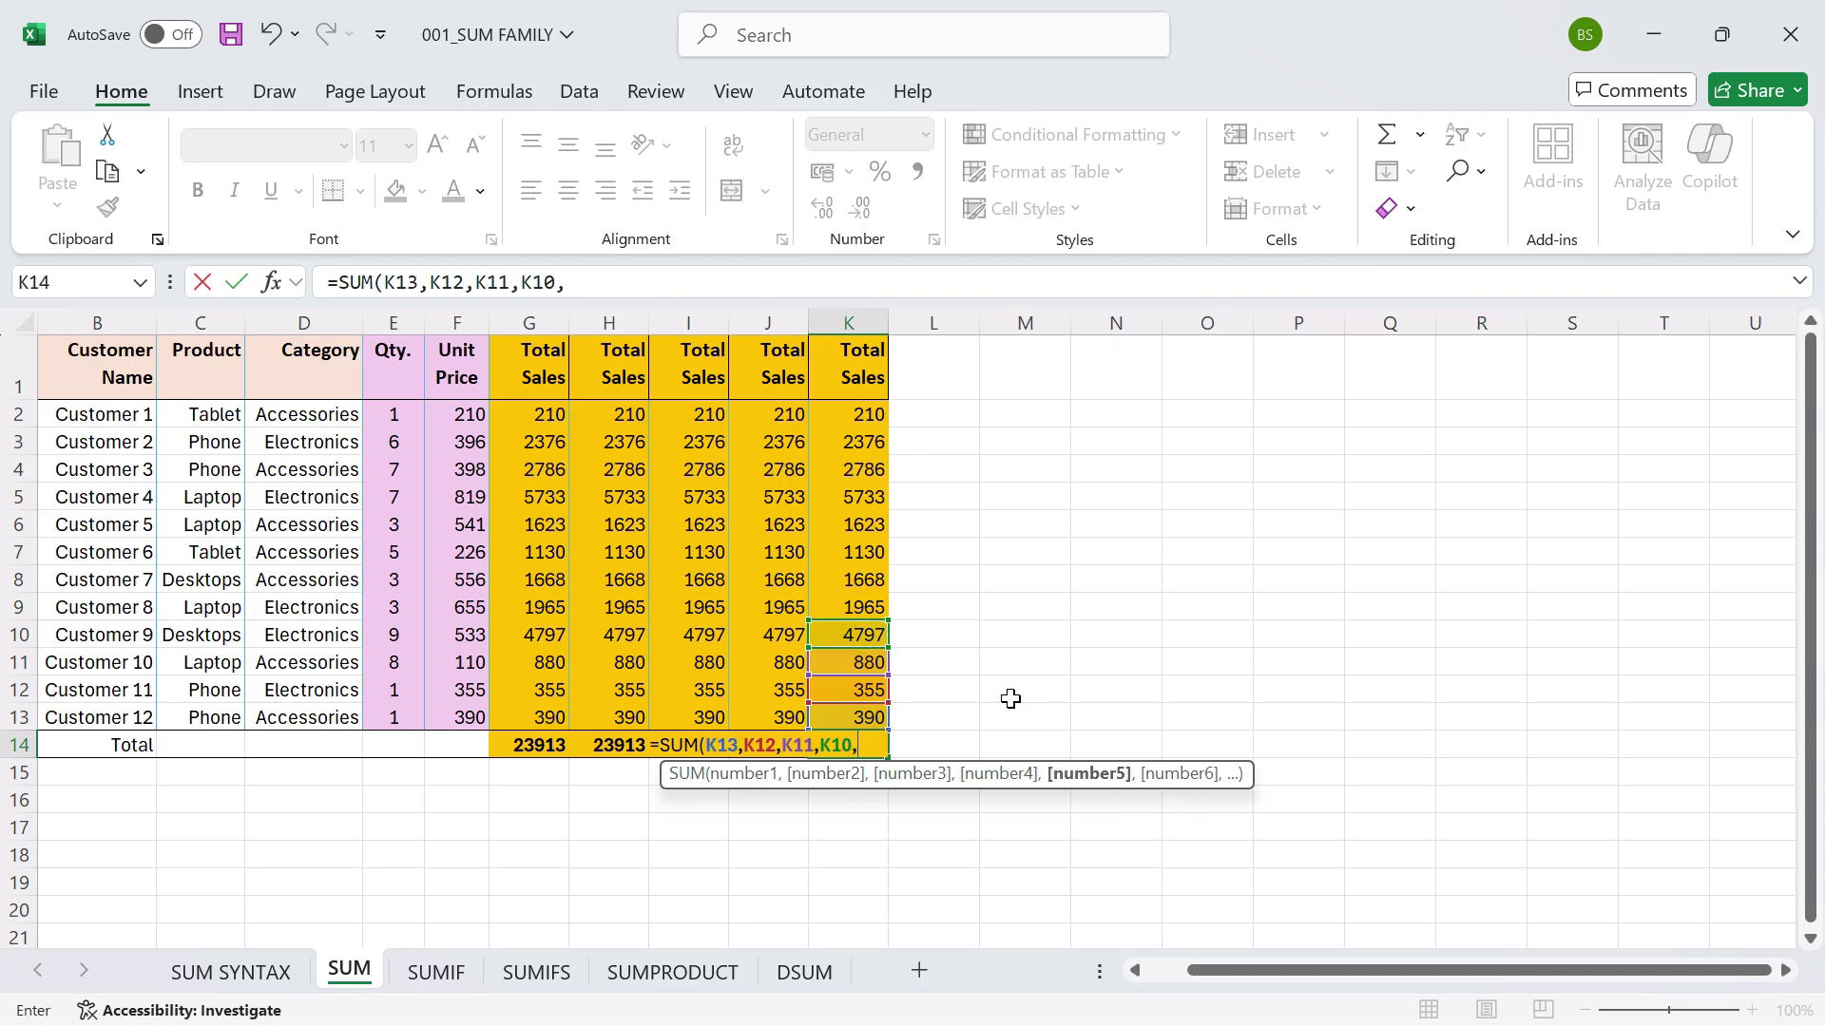
key(Up)
key(Up)
key(Up)
key(Up)
key(Up)
text(,)
key(Up)
key(Up)
key(Up)
key(Up)
key(Up)
key(Up)
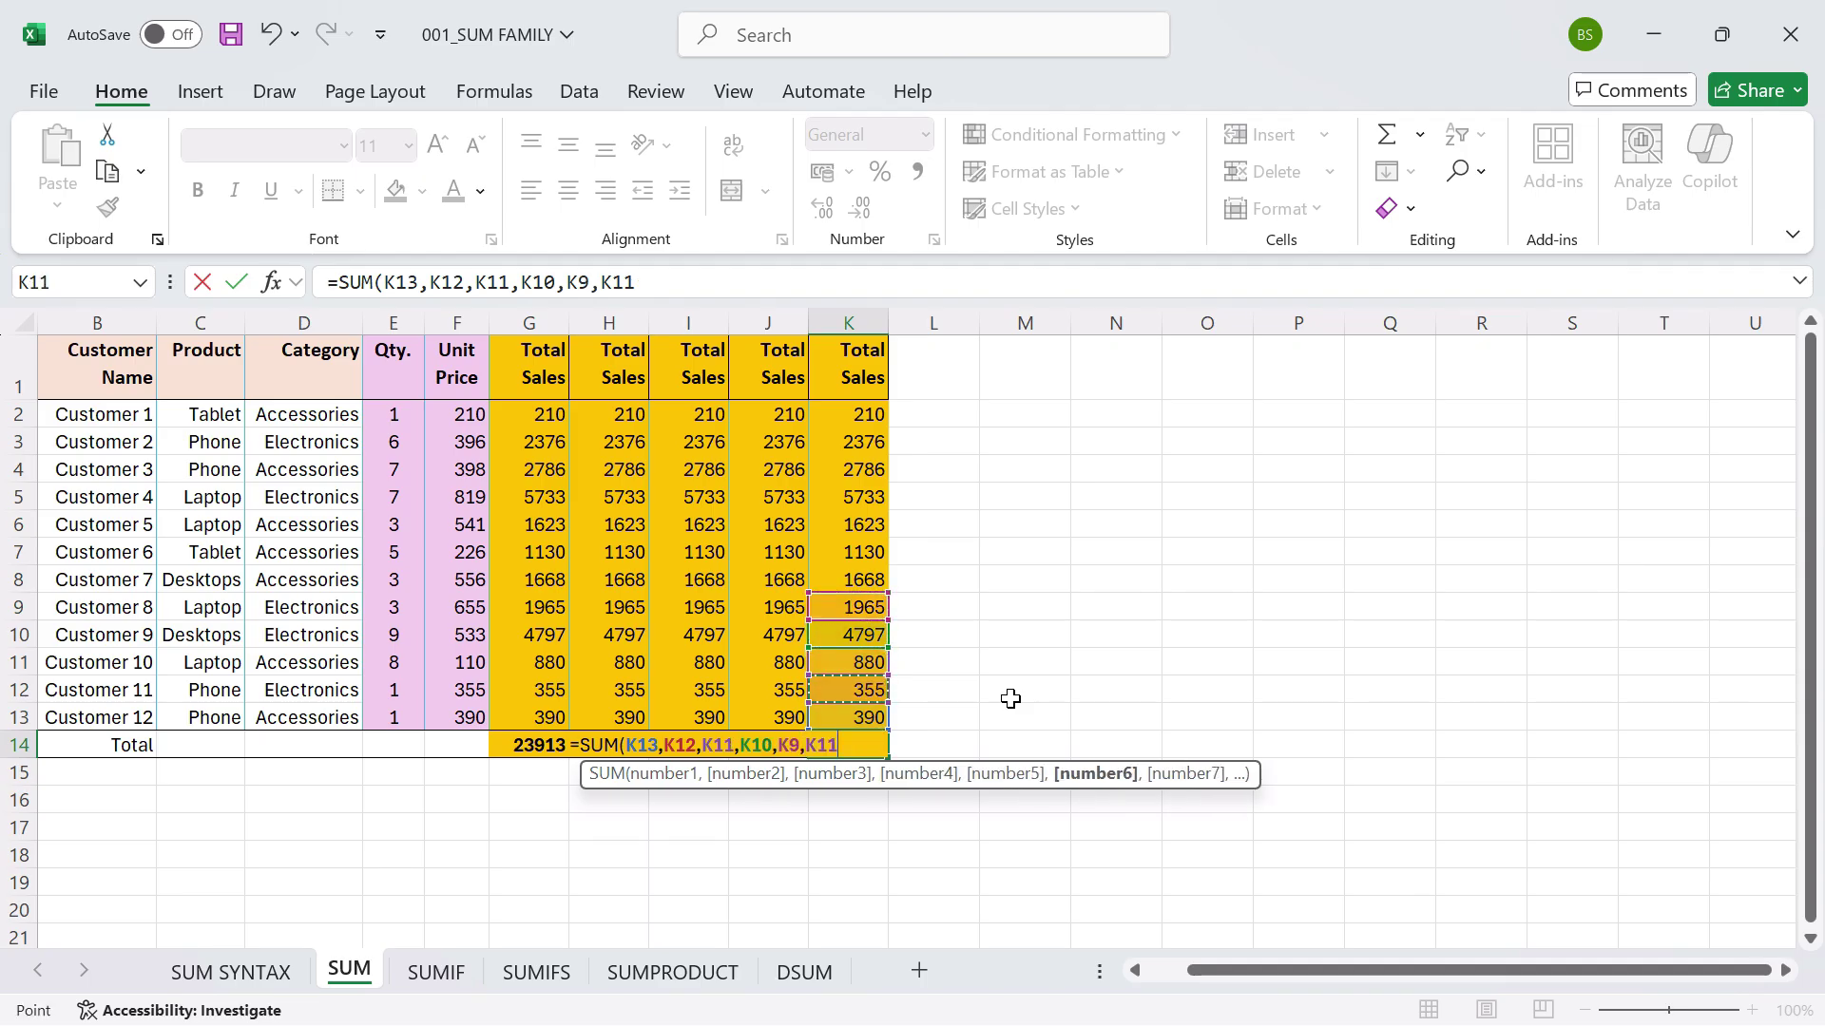
Extend the SUM formula in K14 with the individual cells K7, K6 and K5.
text(,)
key(Up)
key(Up)
key(Up)
key(Up)
key(Up)
key(Up)
key(Up)
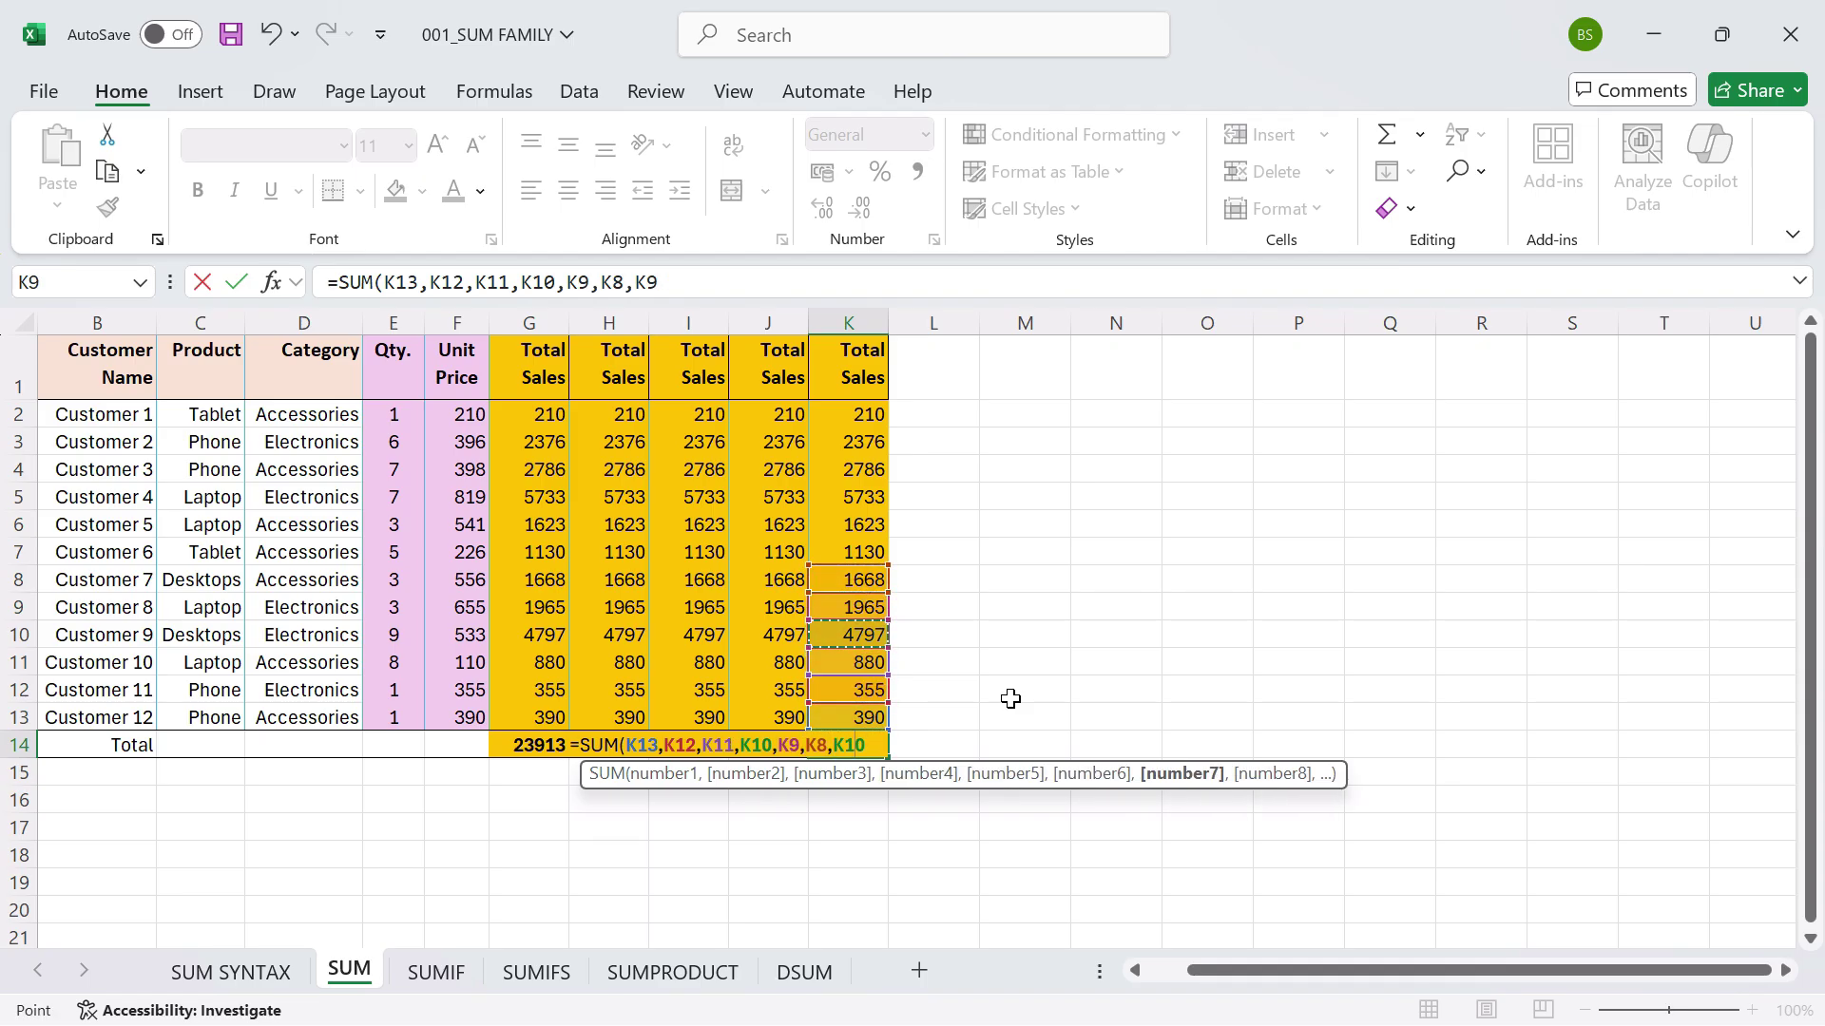
text(,)
key(Up)
key(Up)
key(Up)
key(Up)
key(Up)
key(Up)
key(Up)
key(Up)
key(Up)
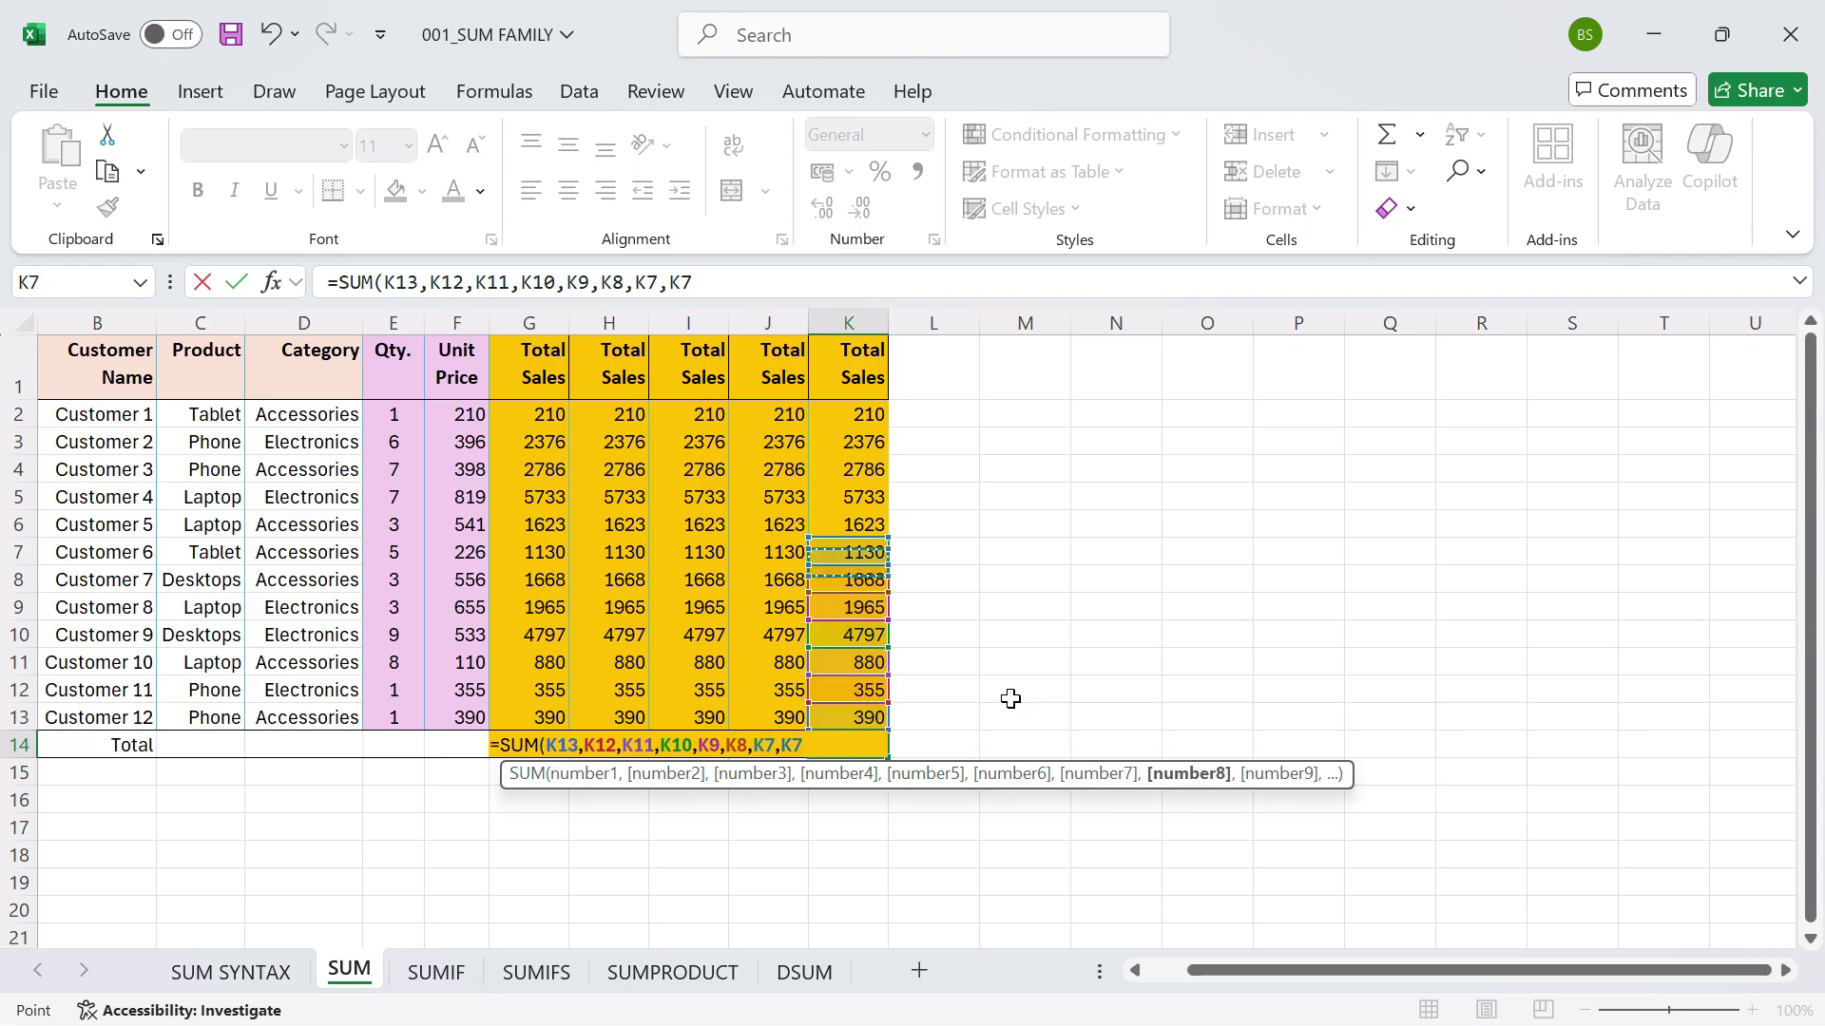
text(,)
key(Up)
key(Up)
key(Up)
key(Up)
key(Up)
key(Up)
key(Up)
key(Up)
key(Up)
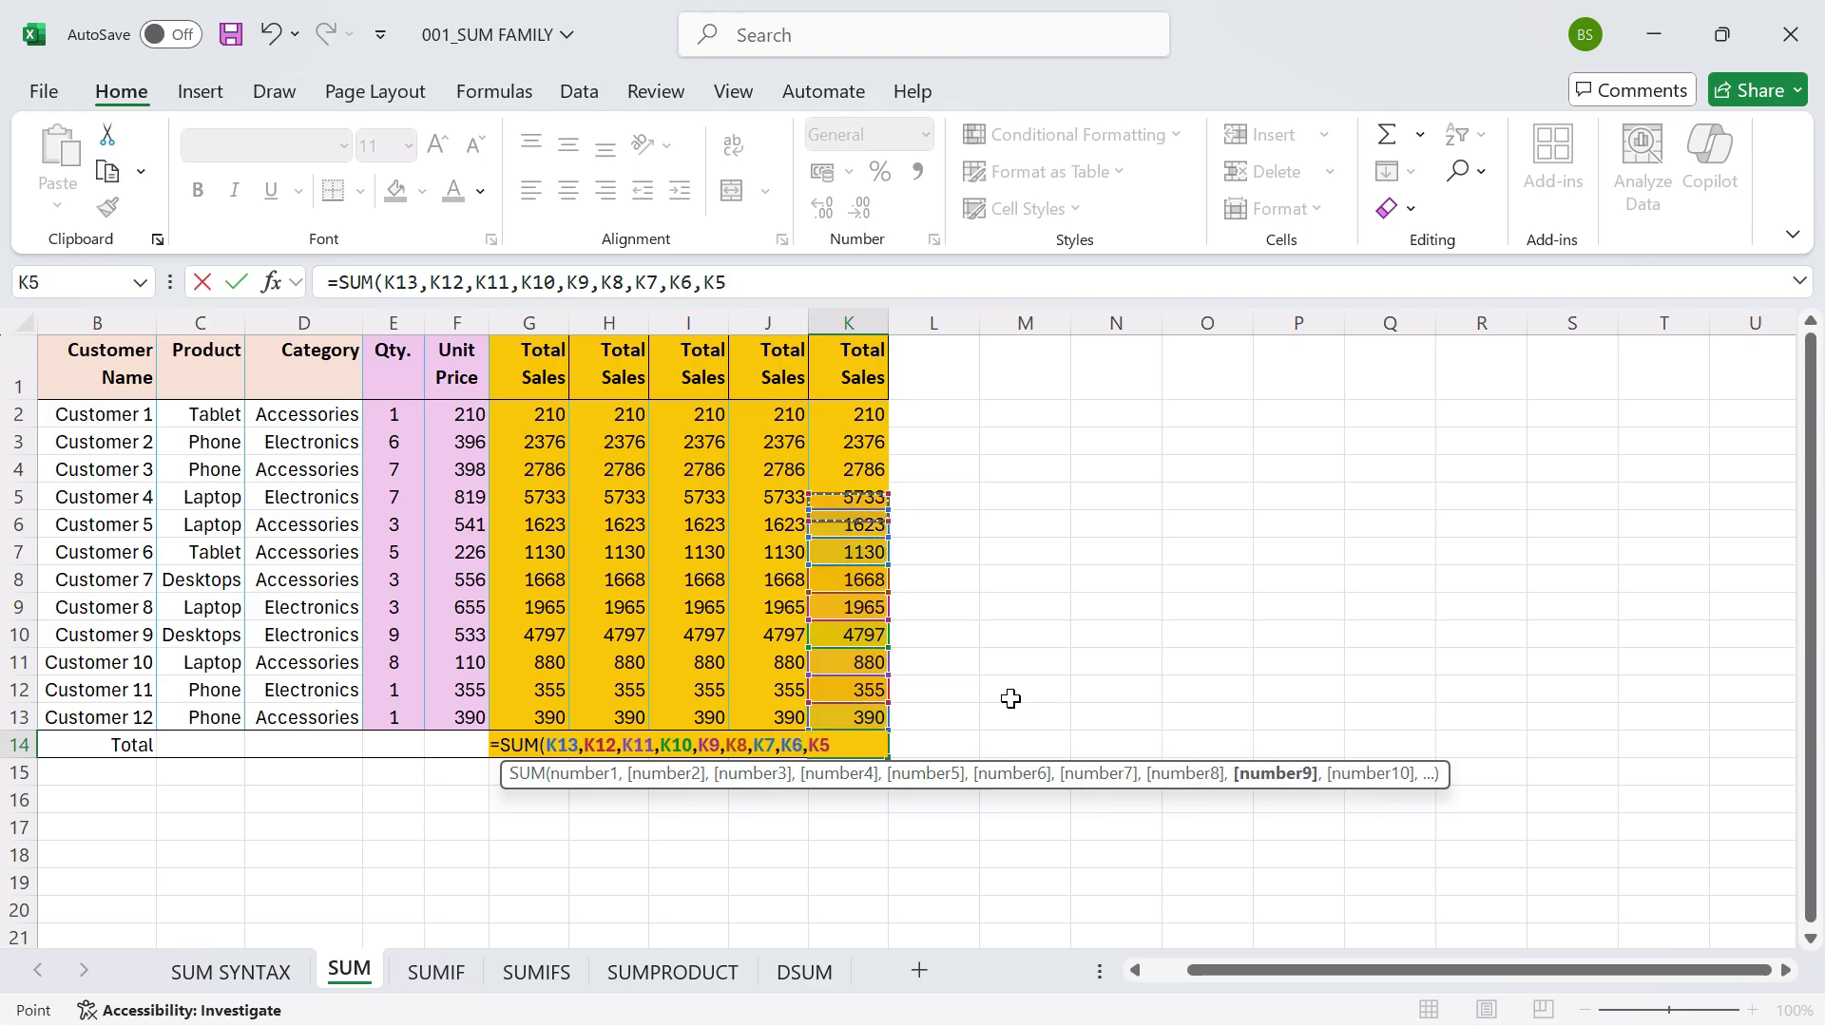
Add K4, K3 and K2 as the remaining cell arguments and complete the SUM formula in K14.
text(,)
key(Up)
key(Up)
key(Up)
key(Up)
key(Up)
key(Up)
key(Up)
key(Up)
key(Up)
key(Up)
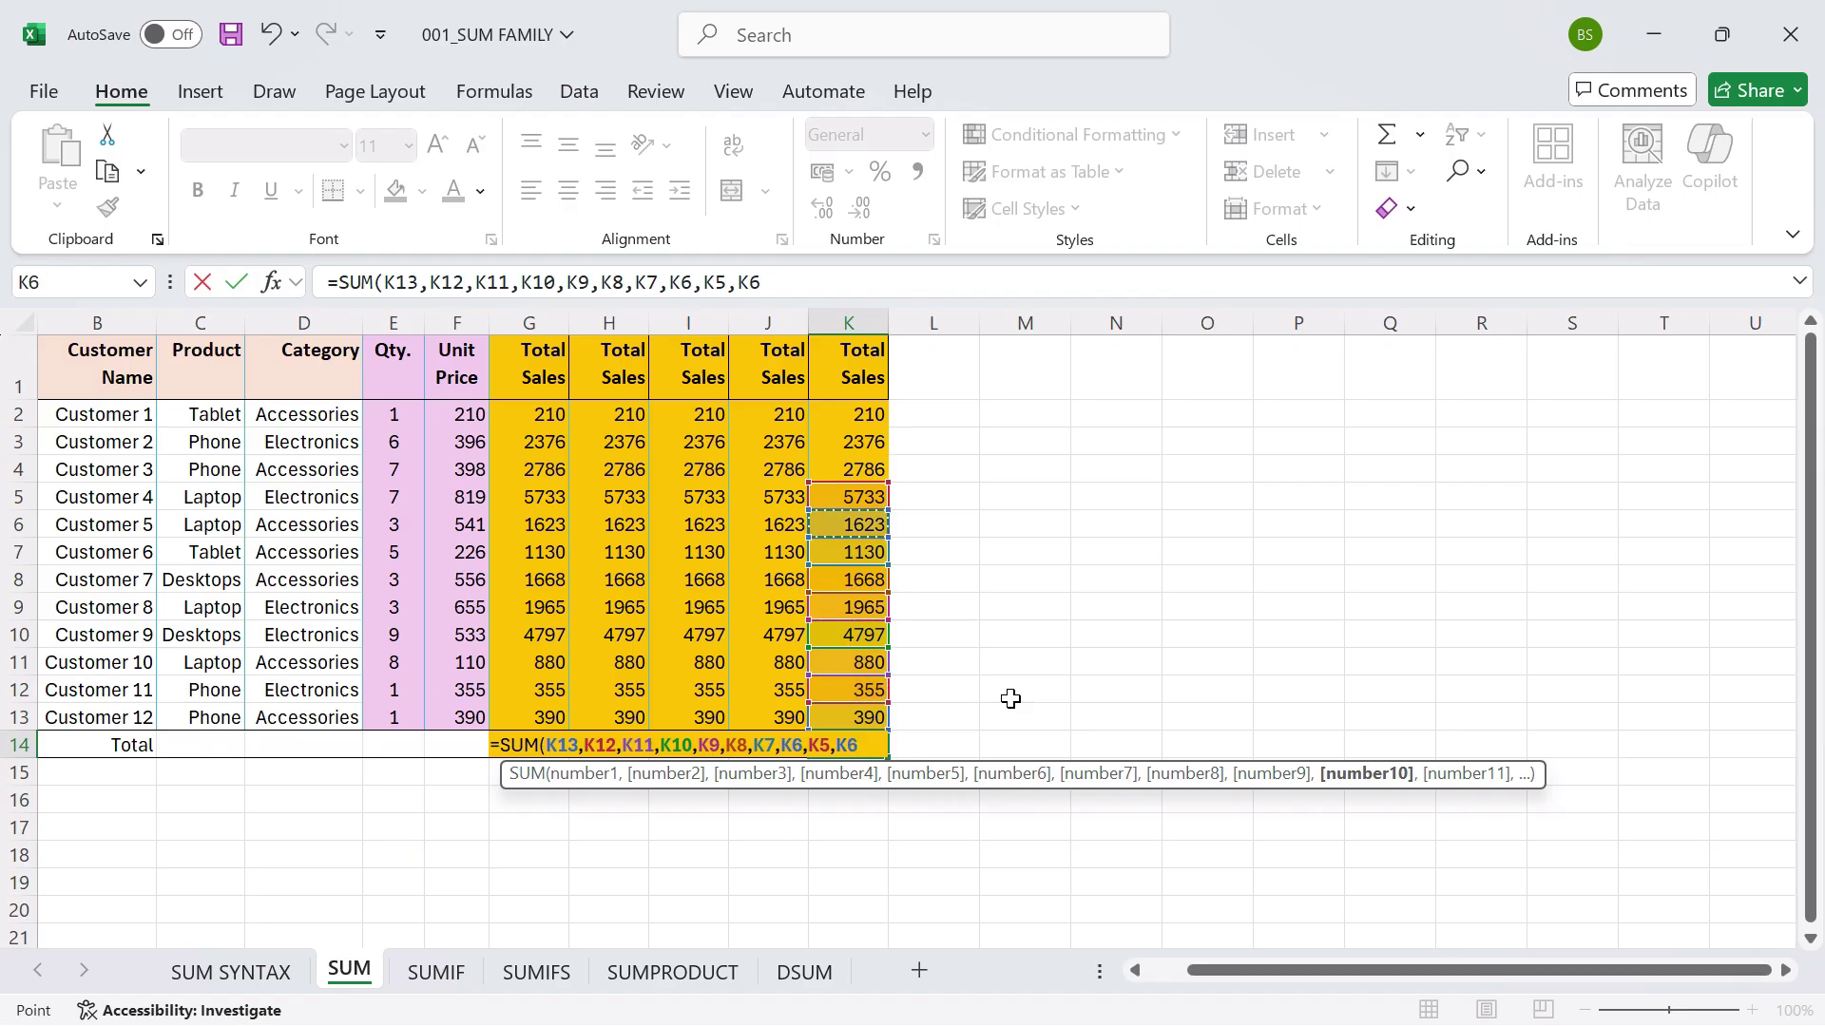
text(,)
key(Up)
key(Up)
key(Up)
key(Up)
key(Up)
key(Up)
key(Up)
key(Up)
key(Up)
key(Up)
key(Up)
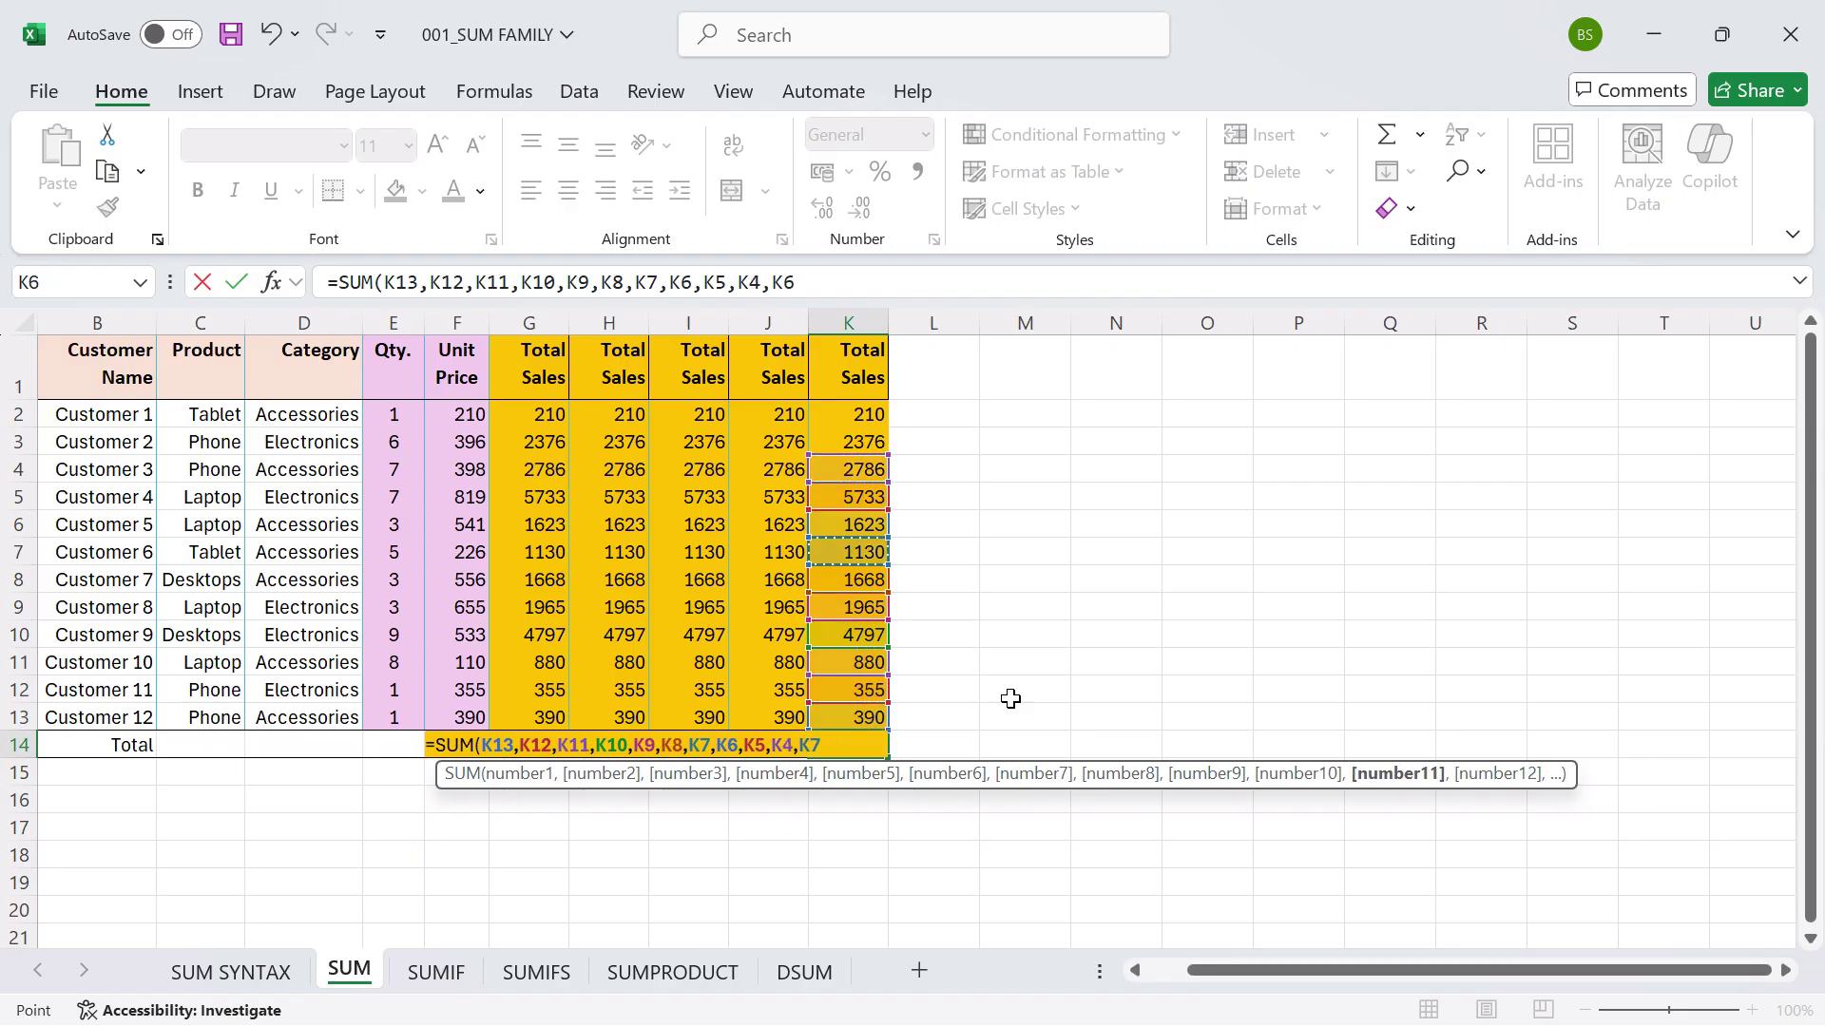
text(,)
key(Up)
key(Up)
key(Up)
key(Up)
key(Up)
key(Up)
key(Up)
key(Up)
key(Up)
key(Up)
key(Up)
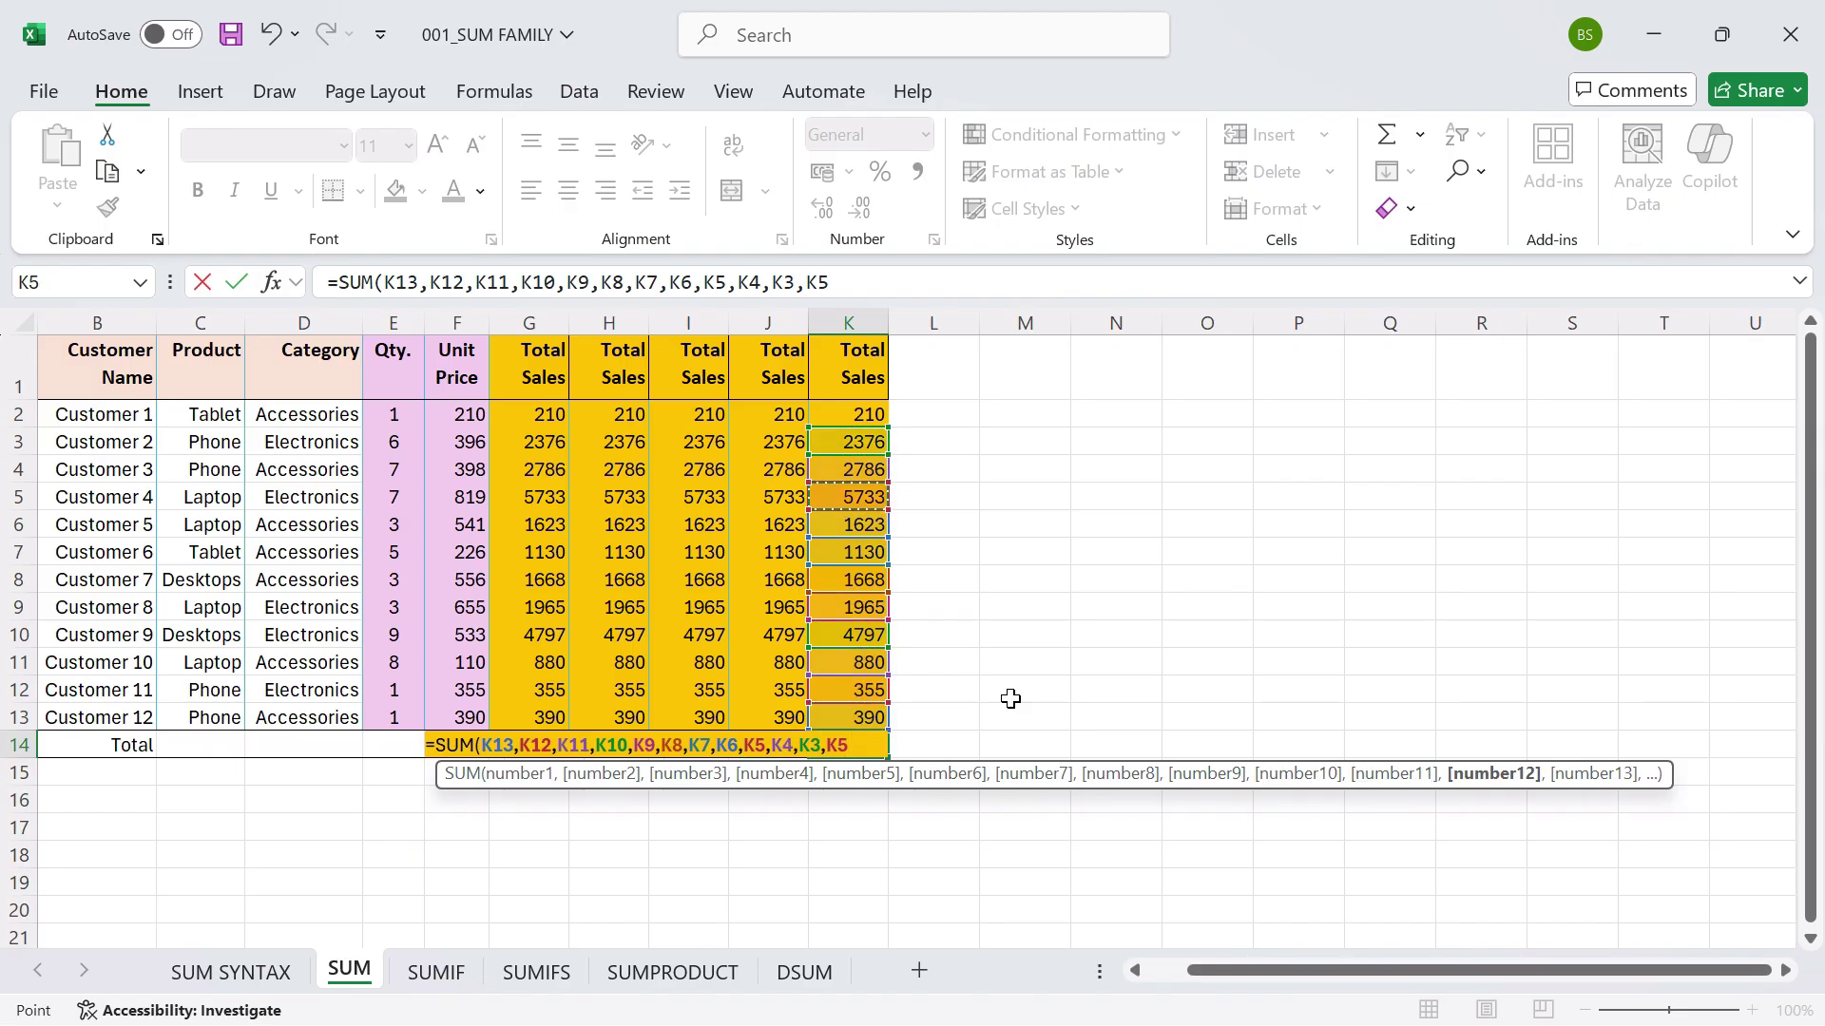
text(,)
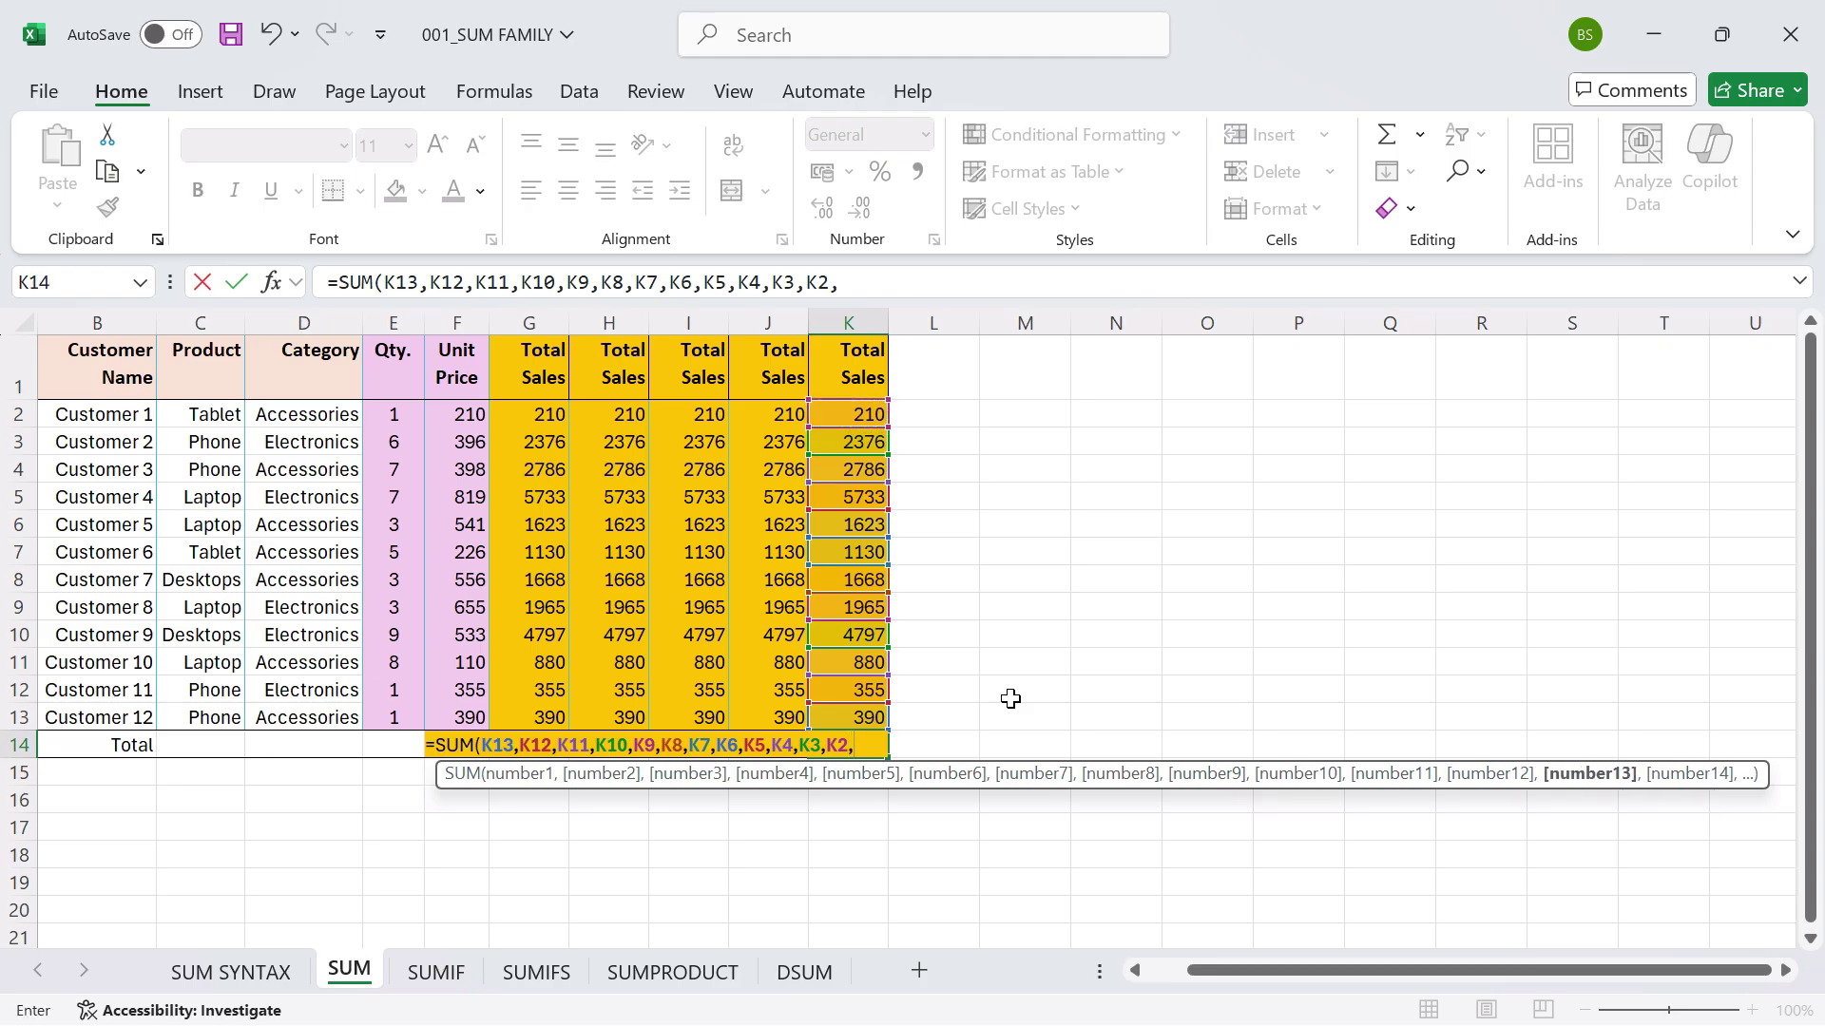
text())
key(Return)
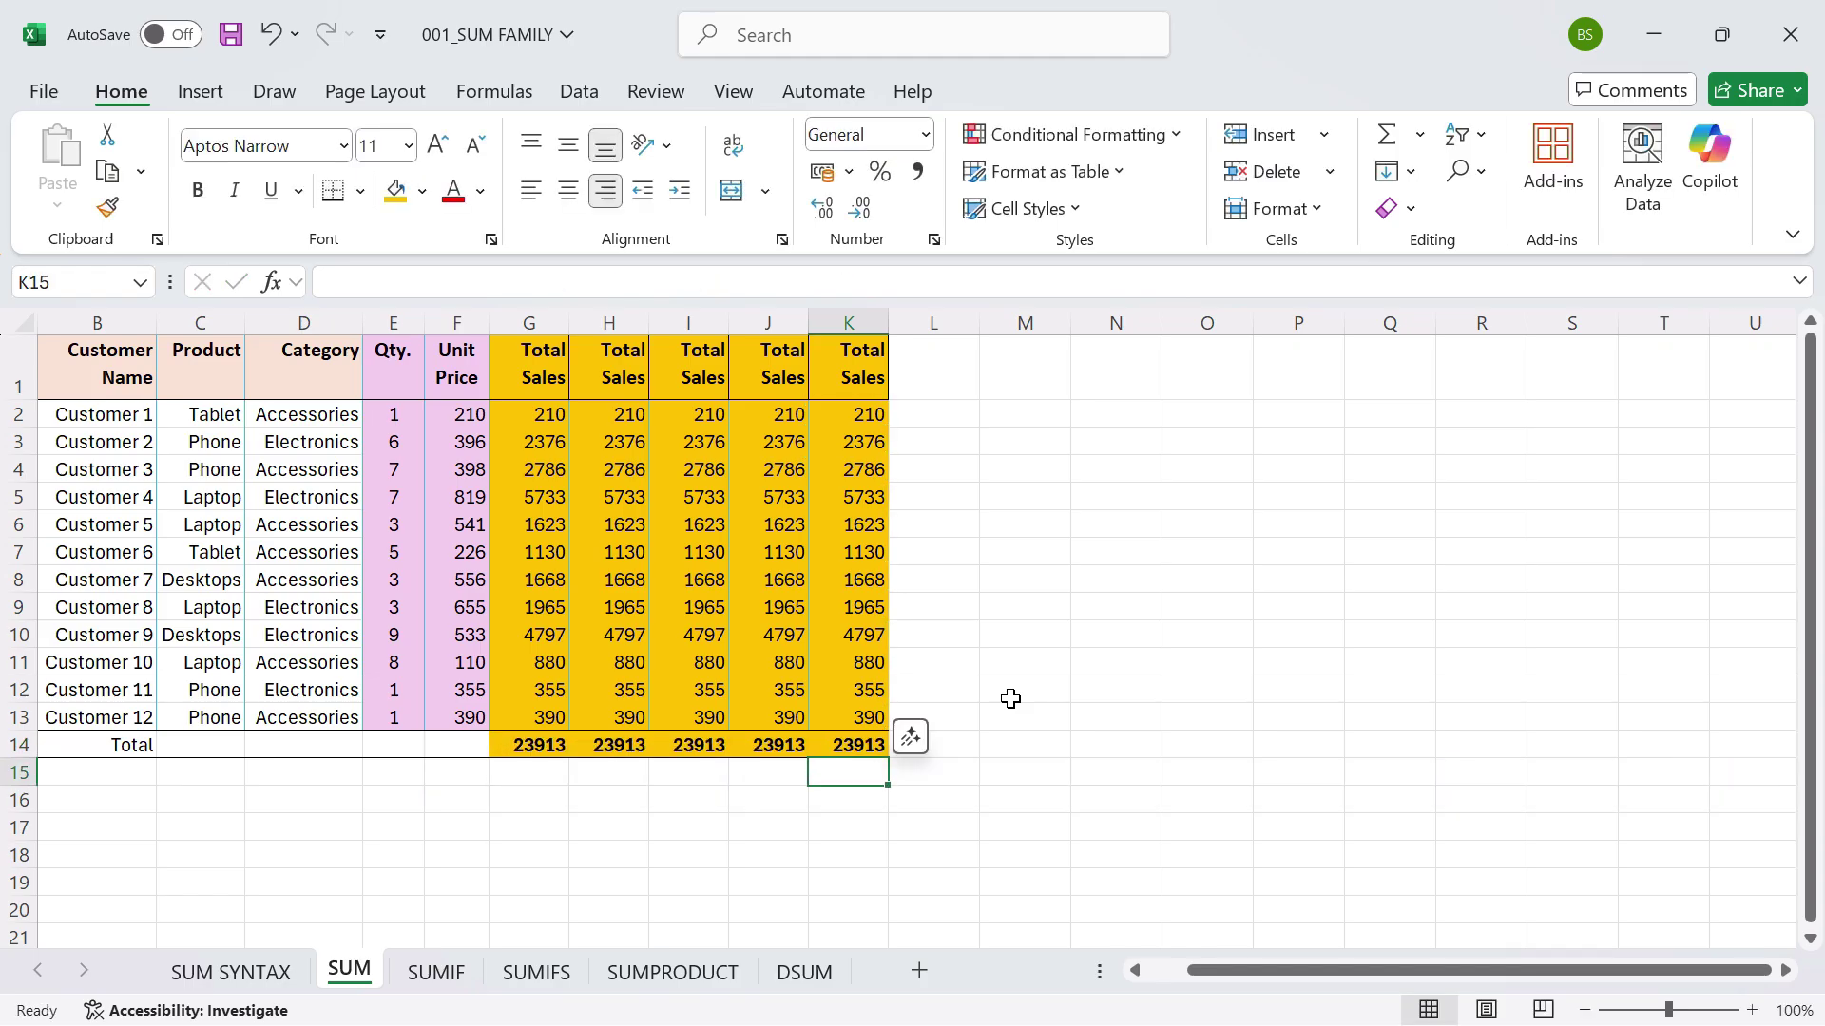
Copy the Total Sales column K into column L and clear the total in L14.
key(Up)
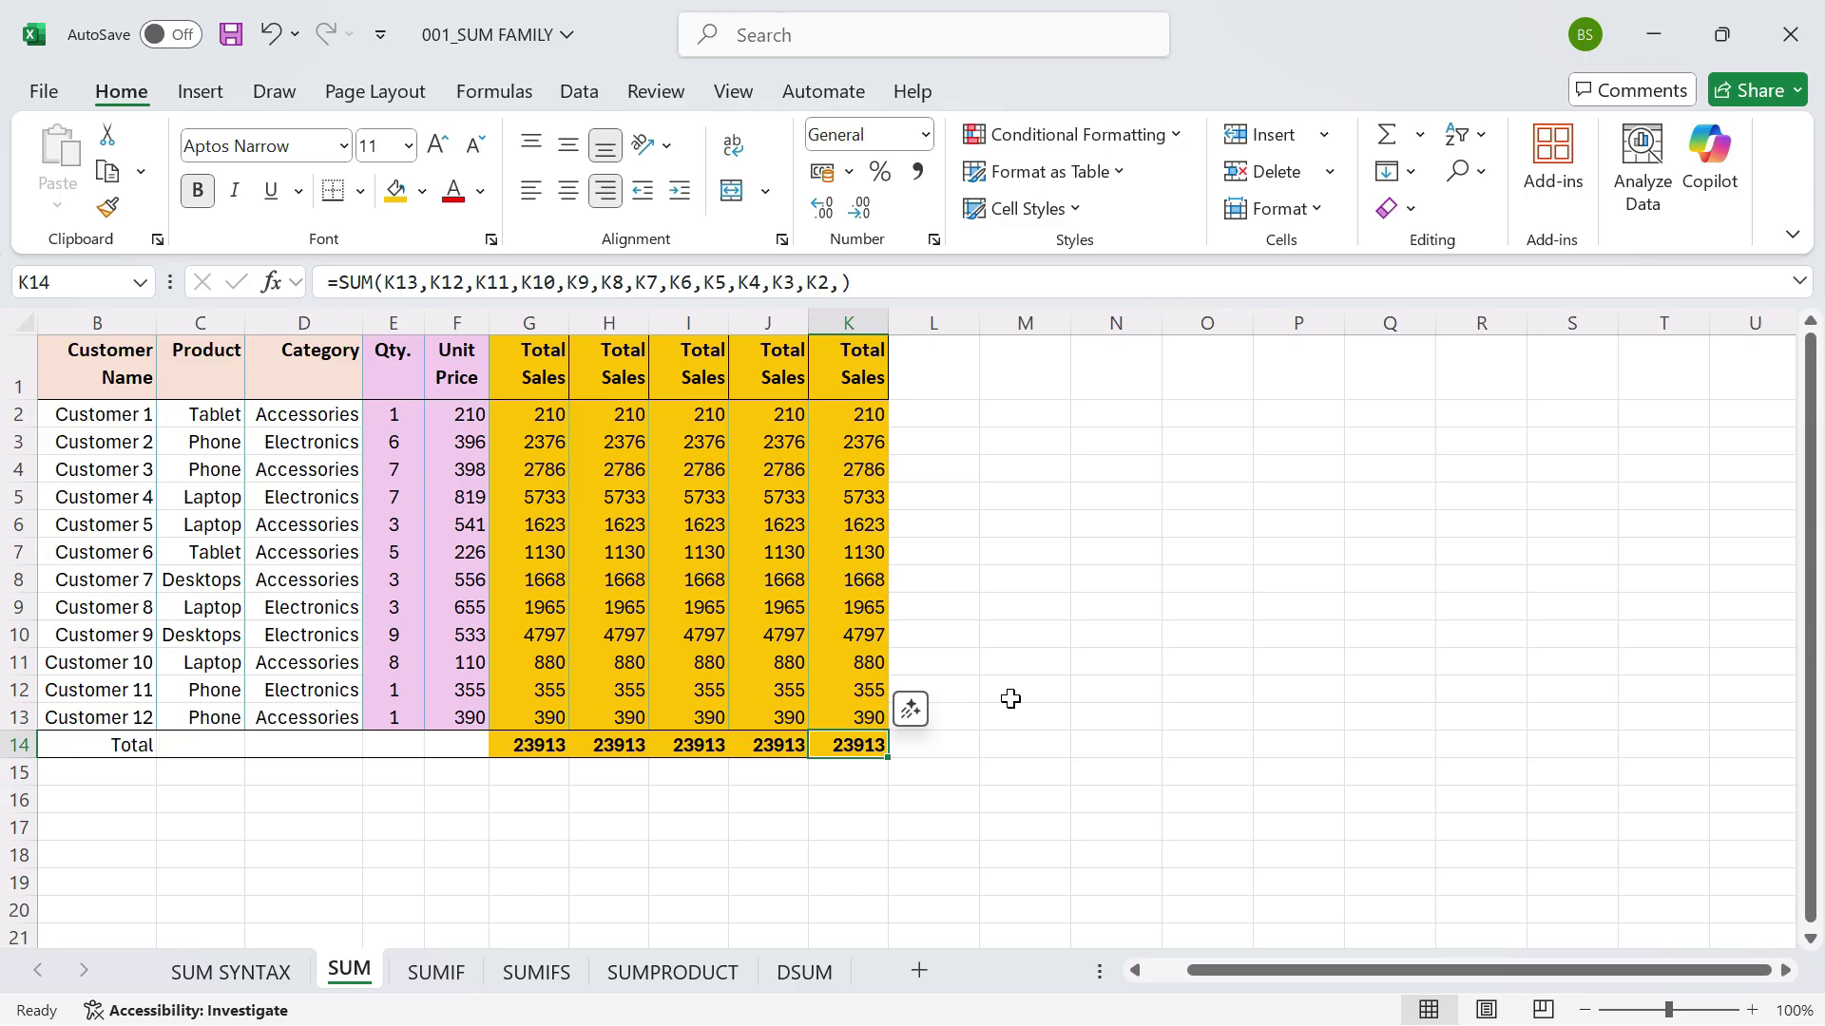
click(857, 318)
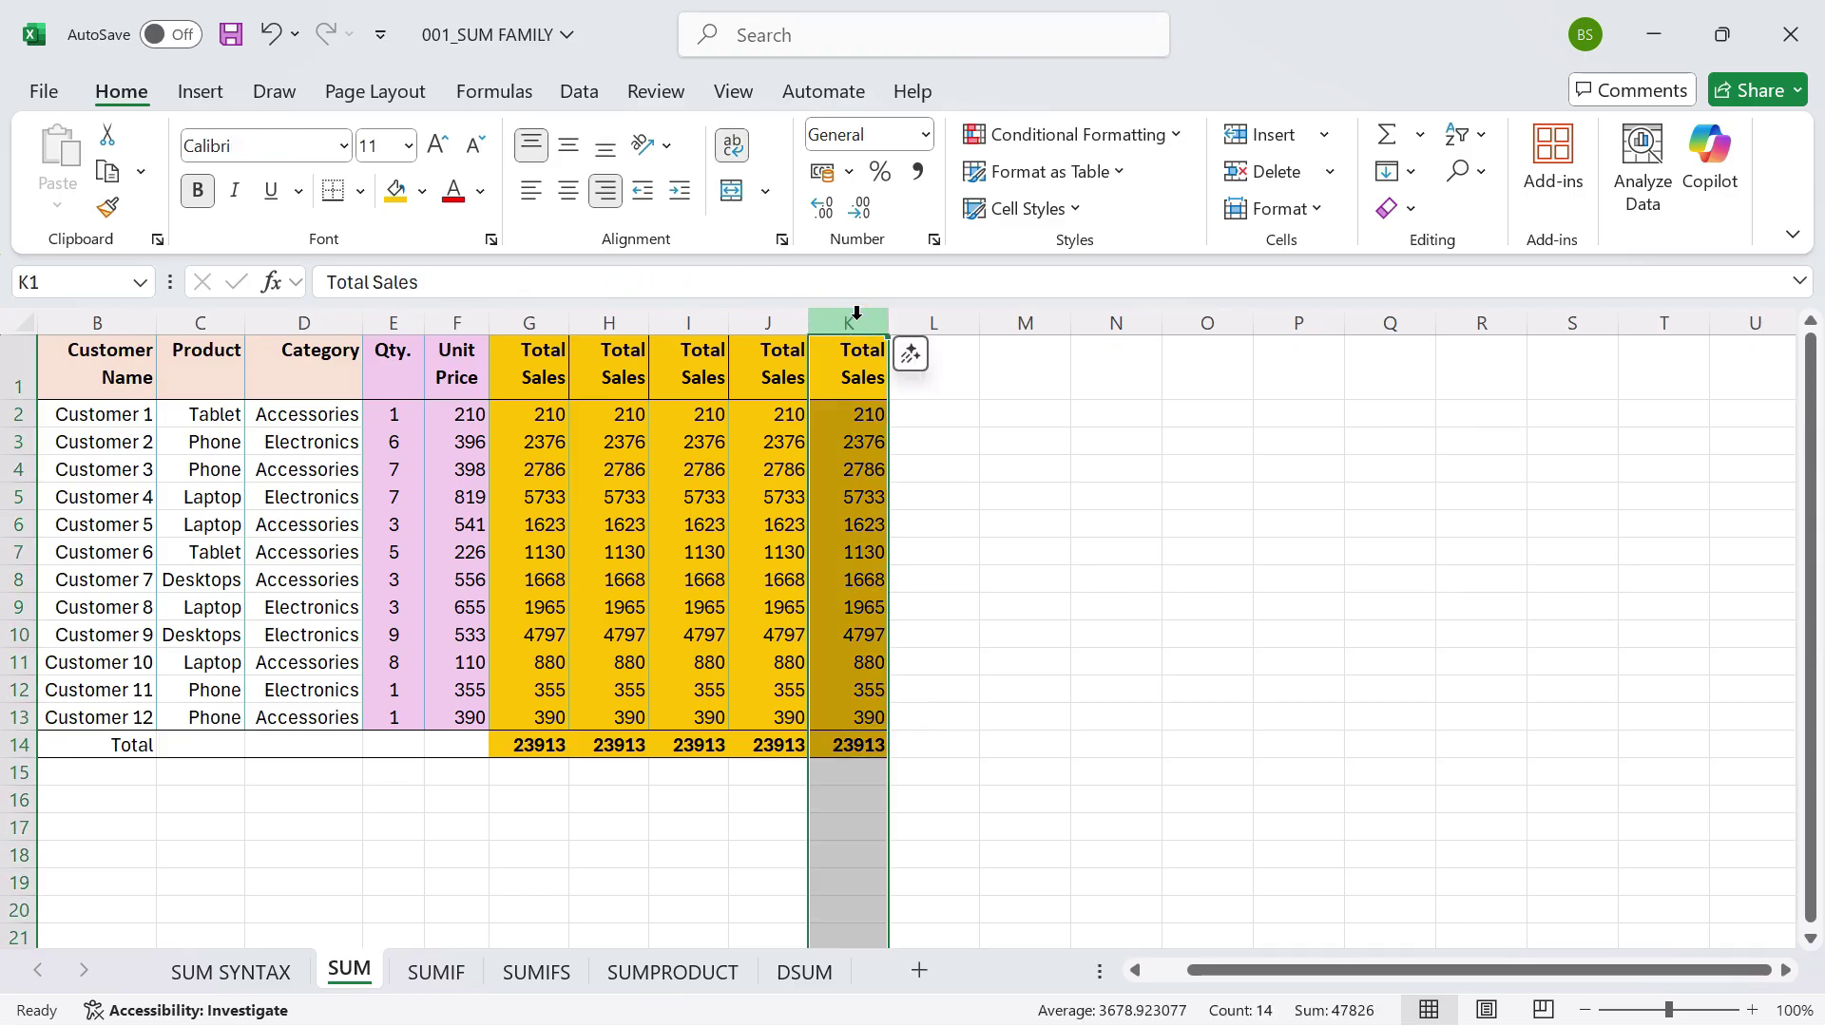
key(ctrl+c)
click(929, 323)
key(ctrl+v)
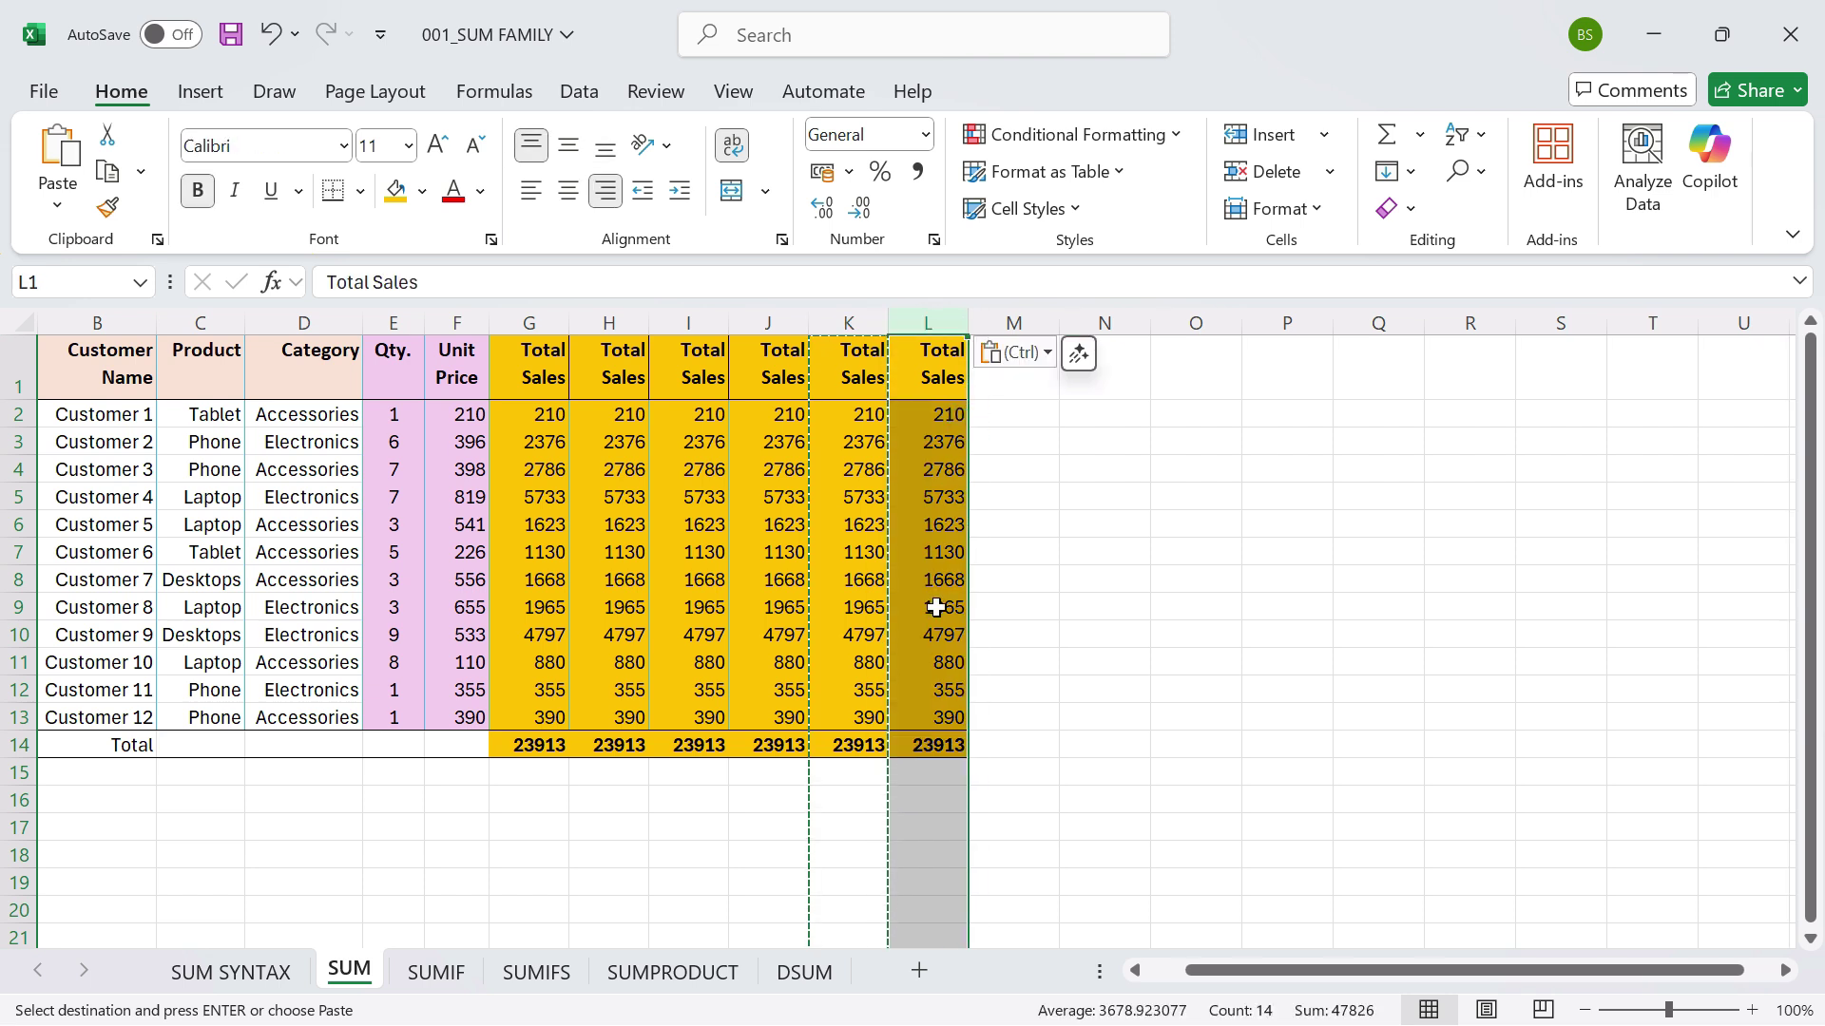
click(929, 742)
key(Delete)
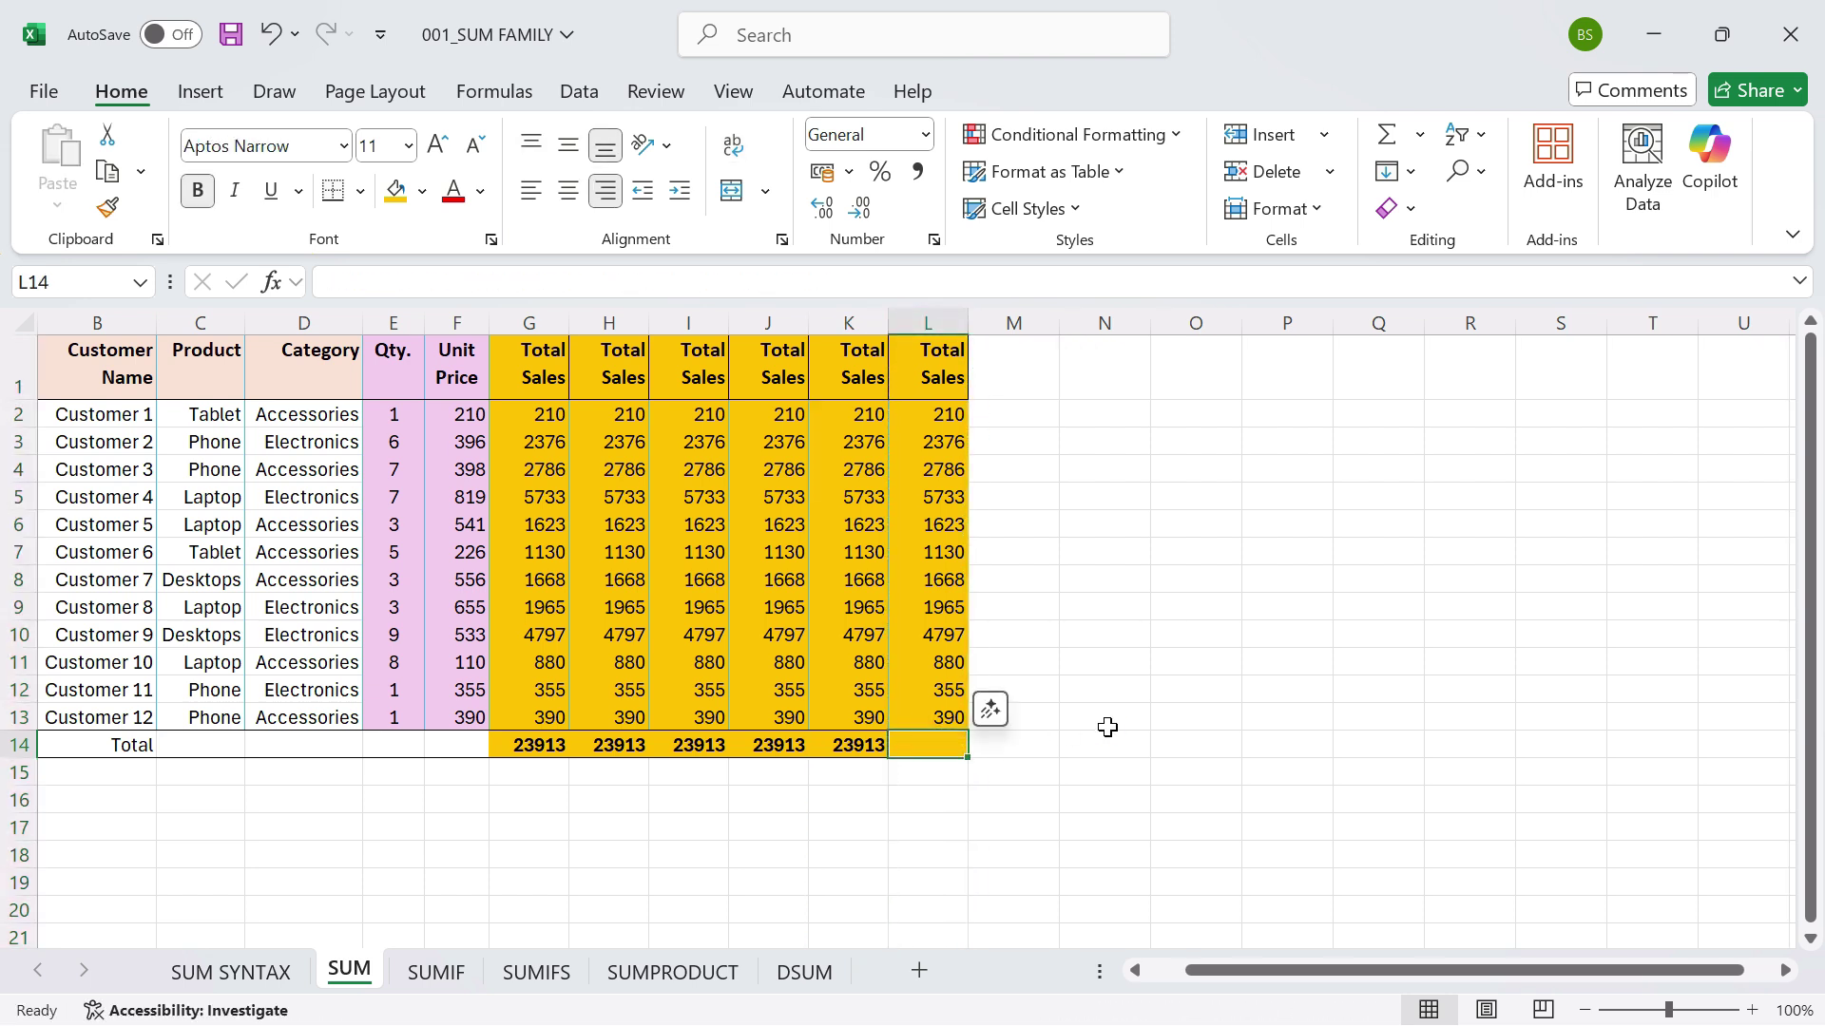
Start a SUM formula in L14 that adds L13, L12 and L11 with plus signs.
text(=SU)
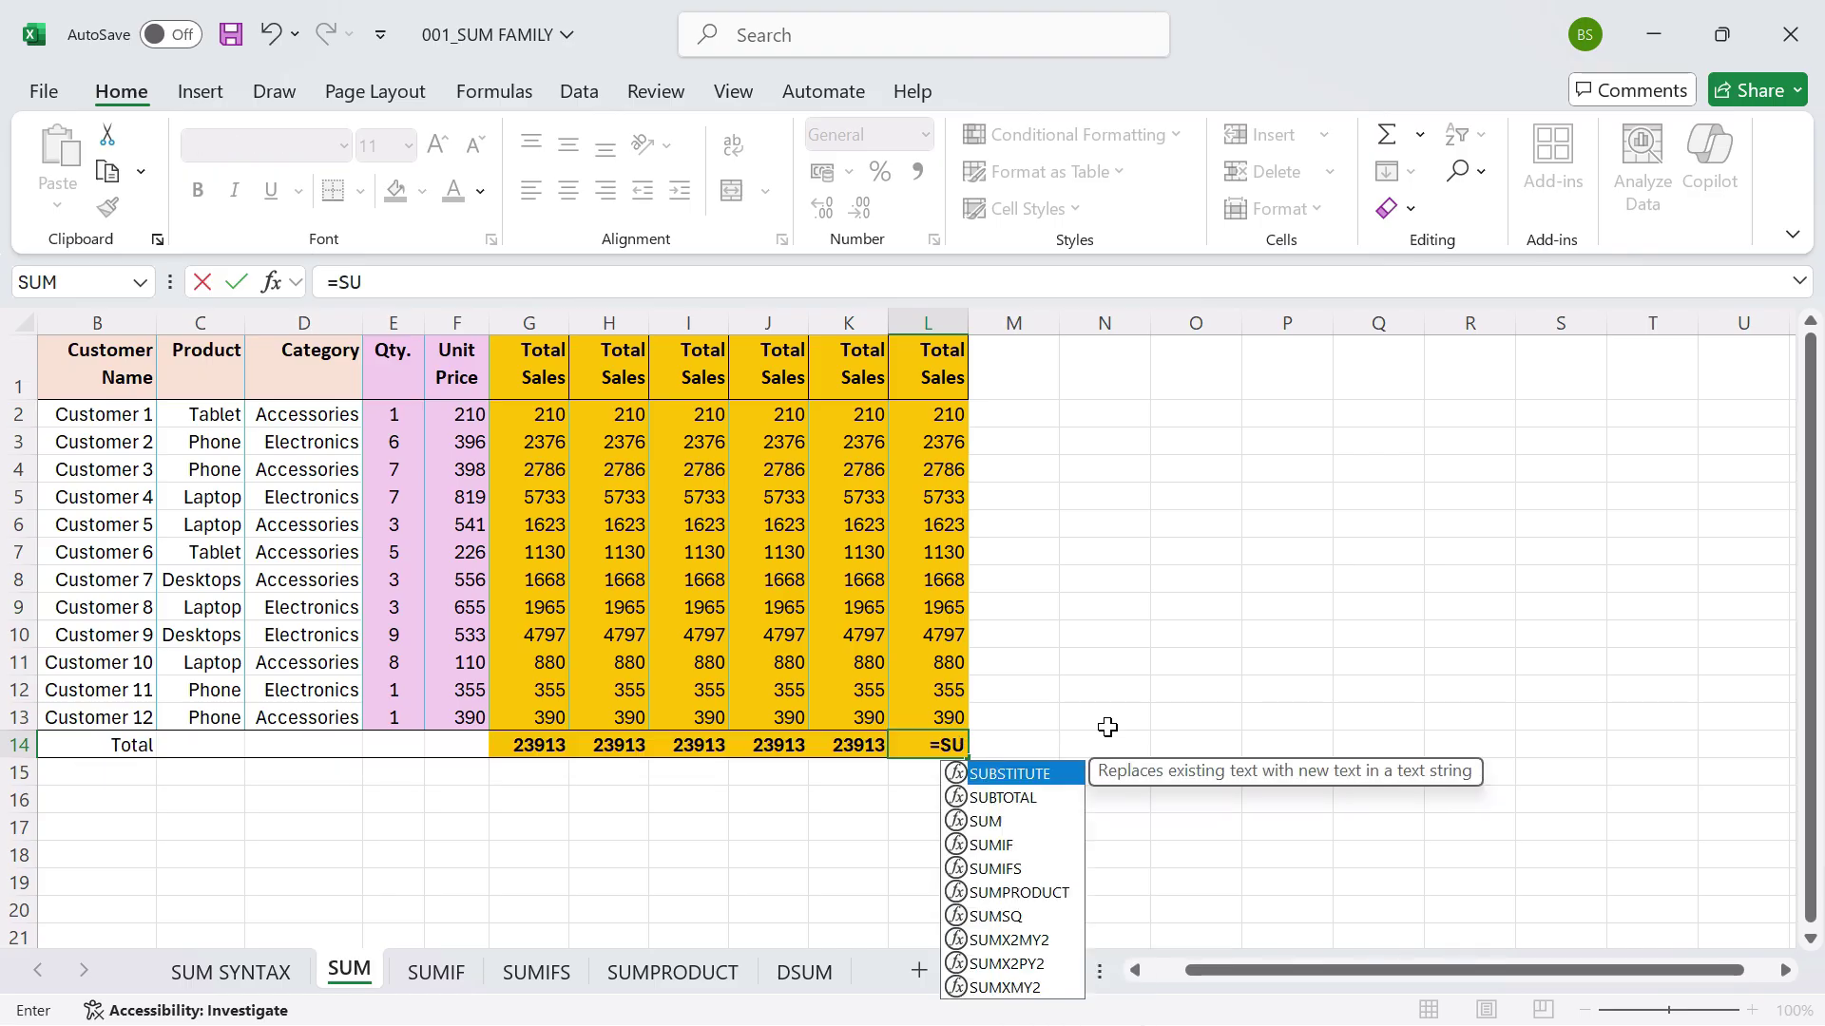
text(M()
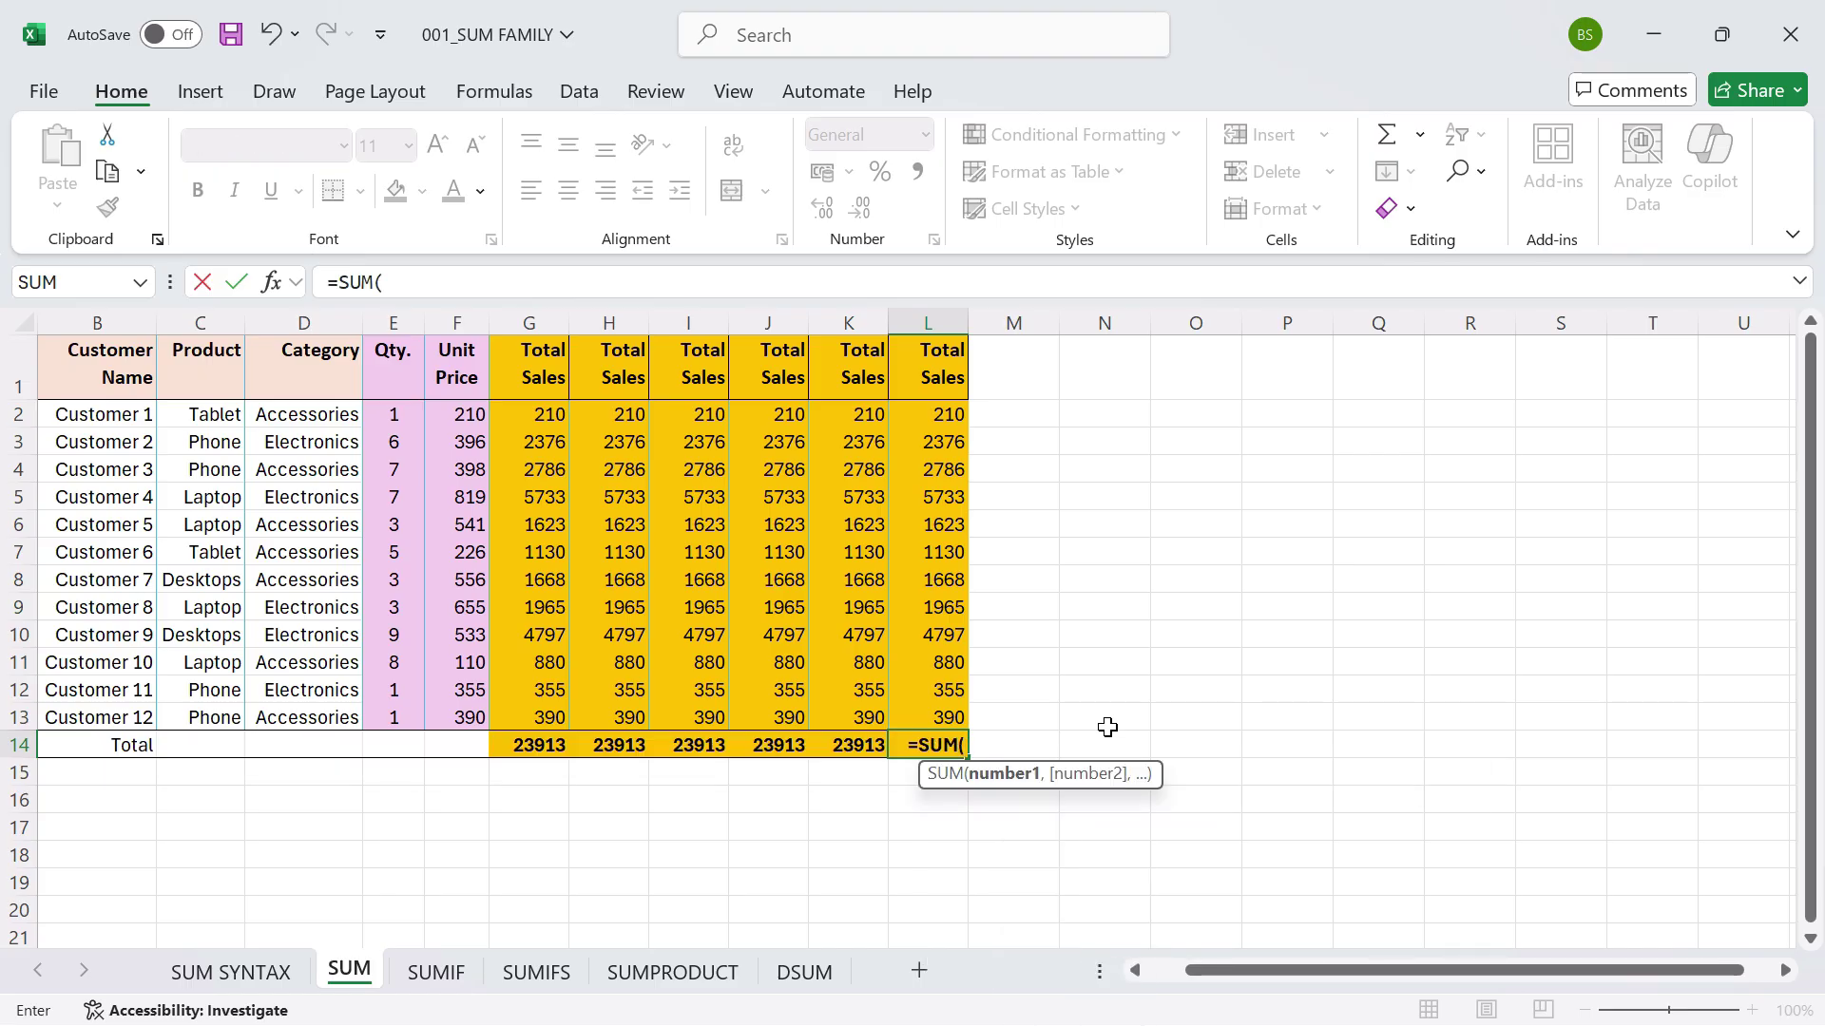
key(Up)
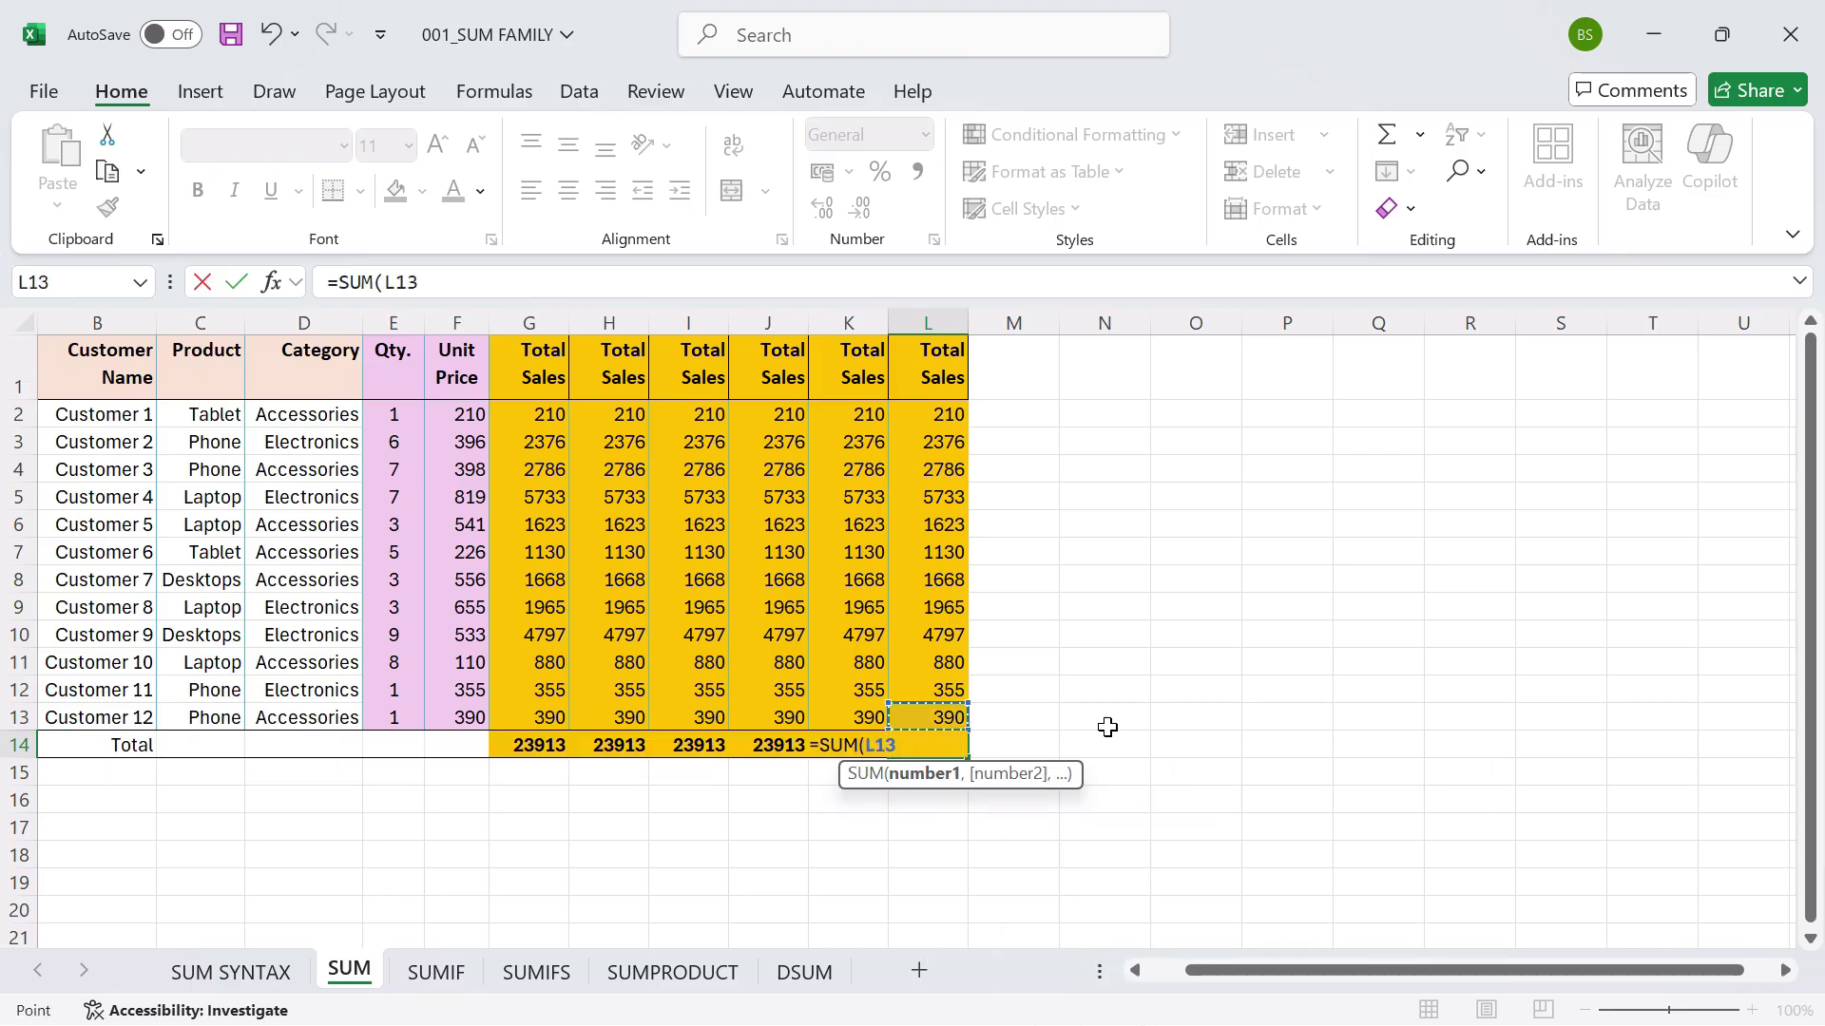
text(+)
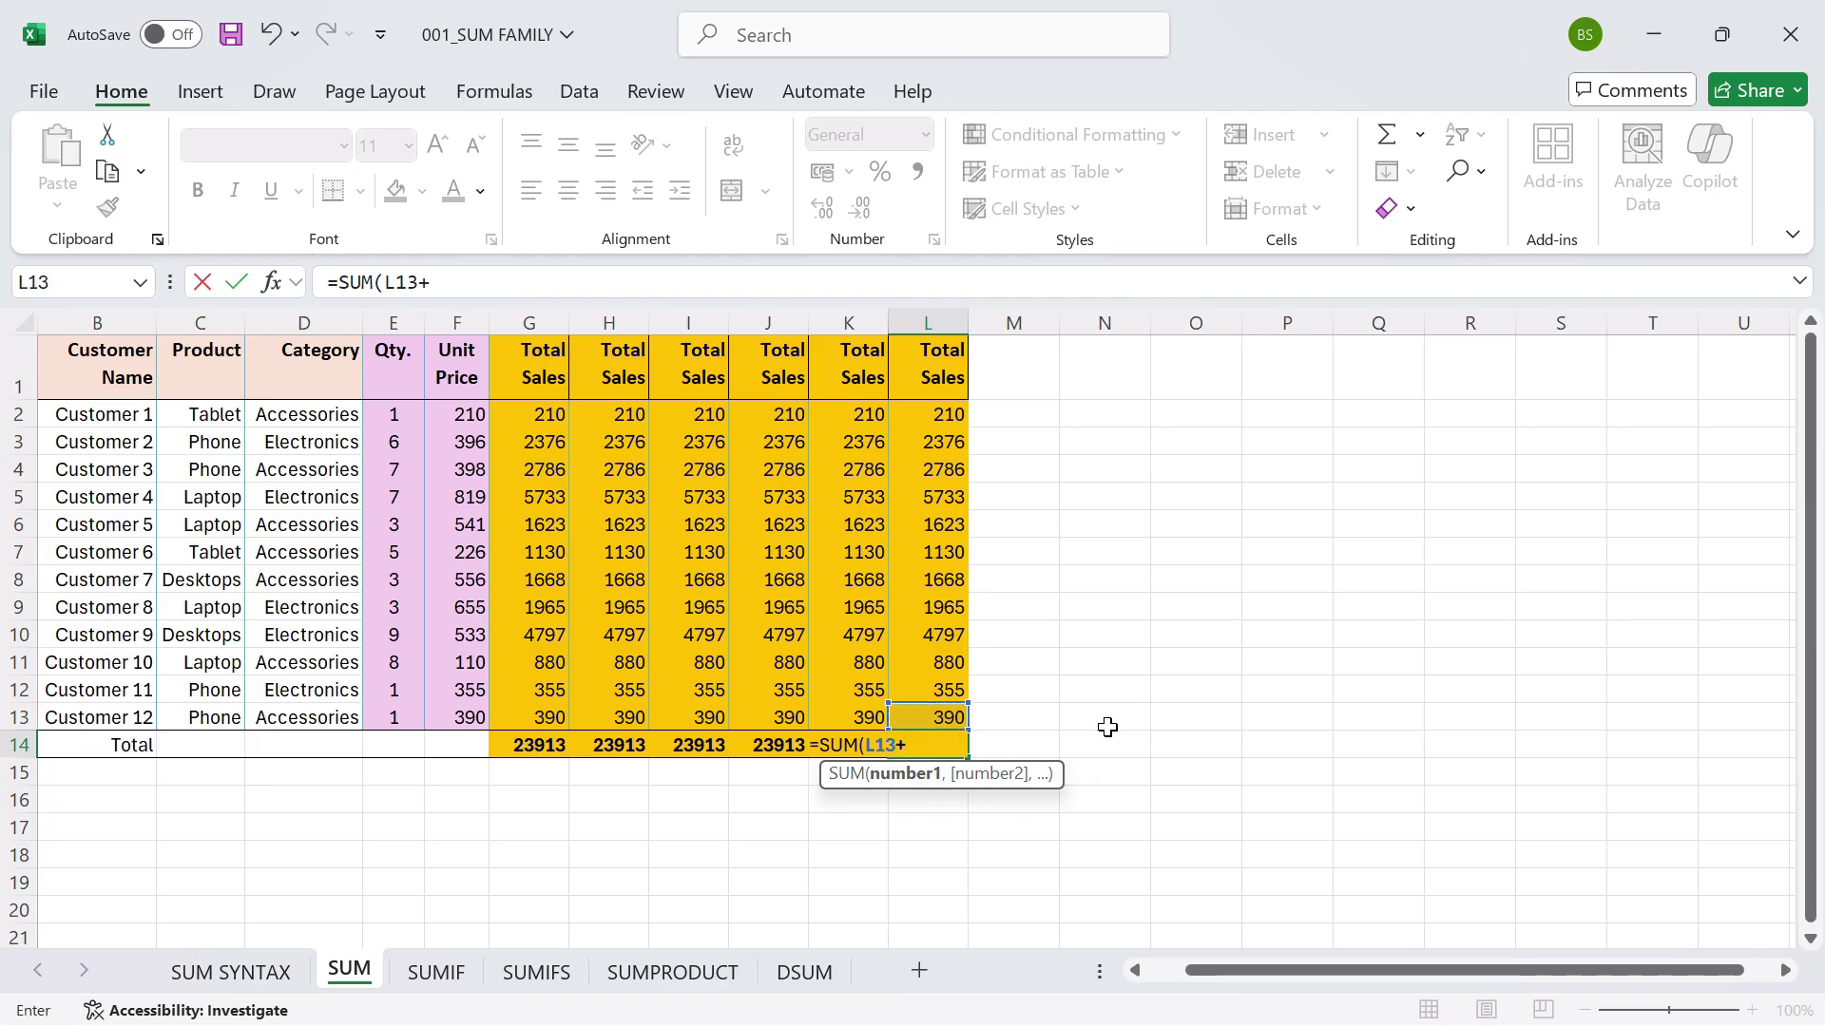
key(Up)
key(Up)
text(+)
key(Up)
key(Up)
key(Up)
Extend the SUM formula in L14 with L10, L9 and L8, joined by plus signs.
text(+)
key(Up)
key(Up)
key(Up)
key(Up)
text(+)
key(Up)
key(Up)
key(Up)
key(Up)
key(Up)
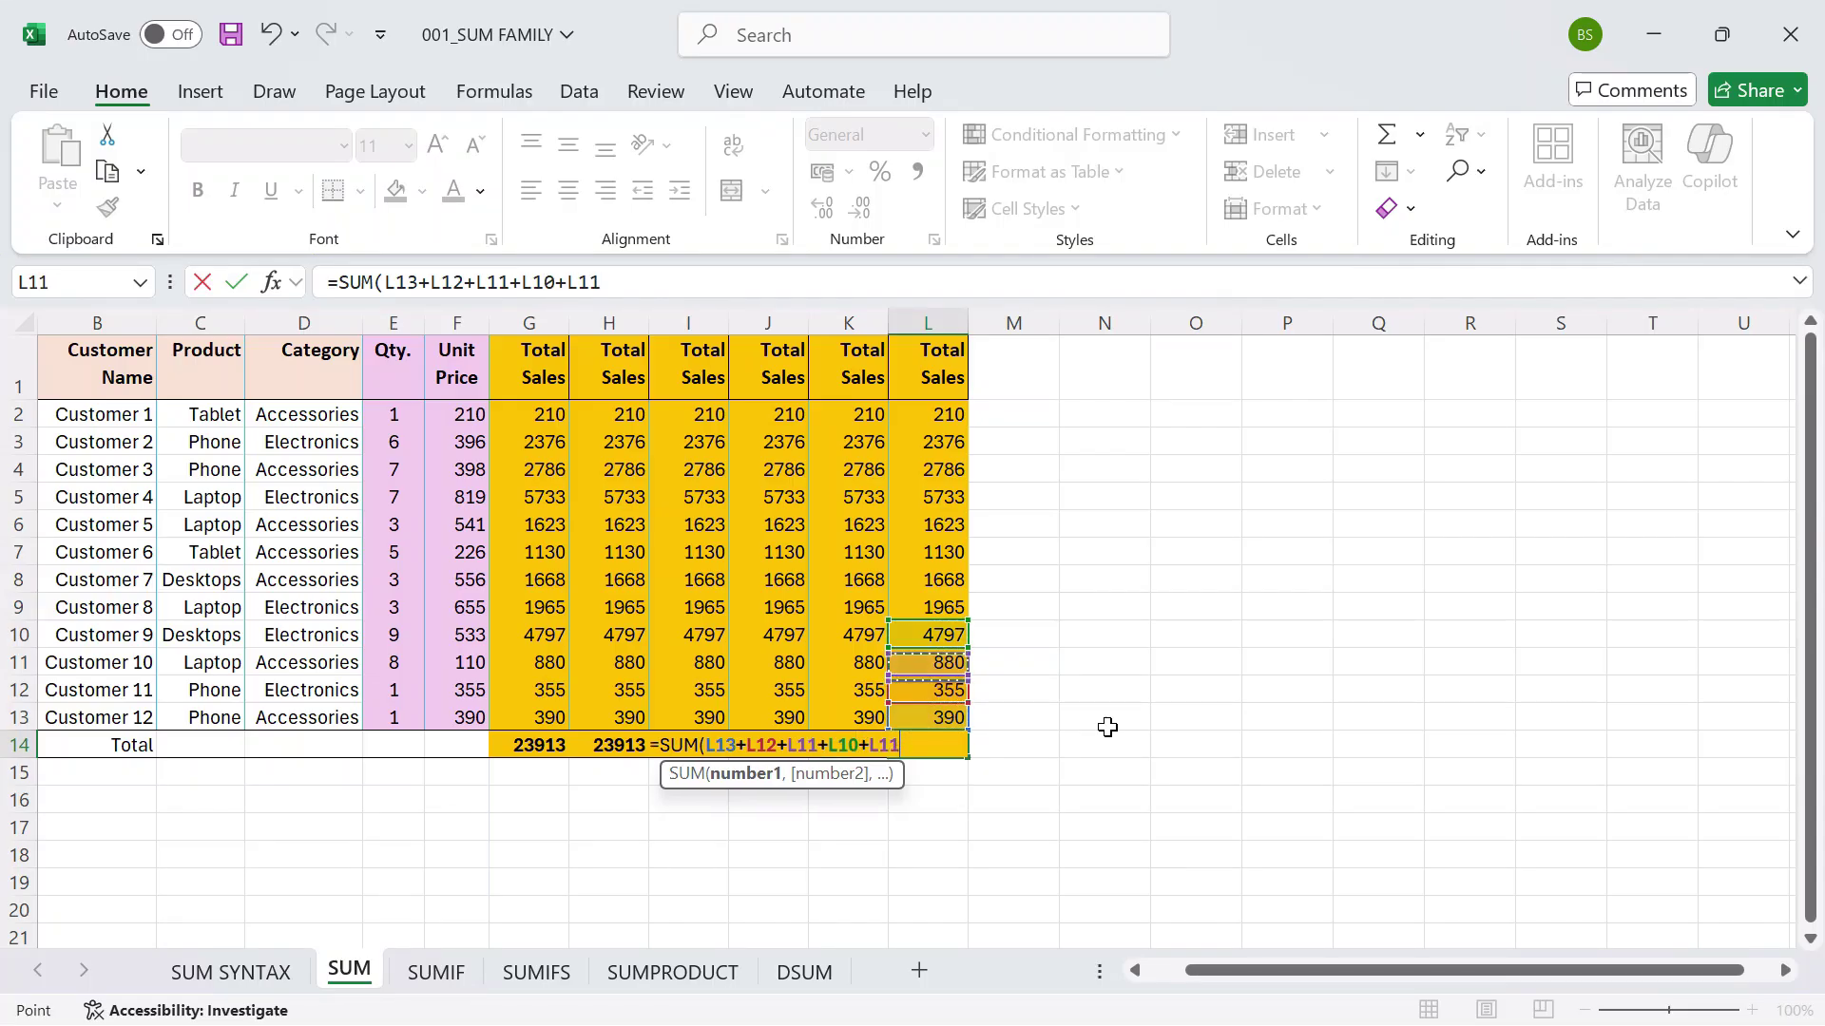
text(+)
key(Up)
key(Up)
key(Up)
key(Up)
key(Up)
key(Up)
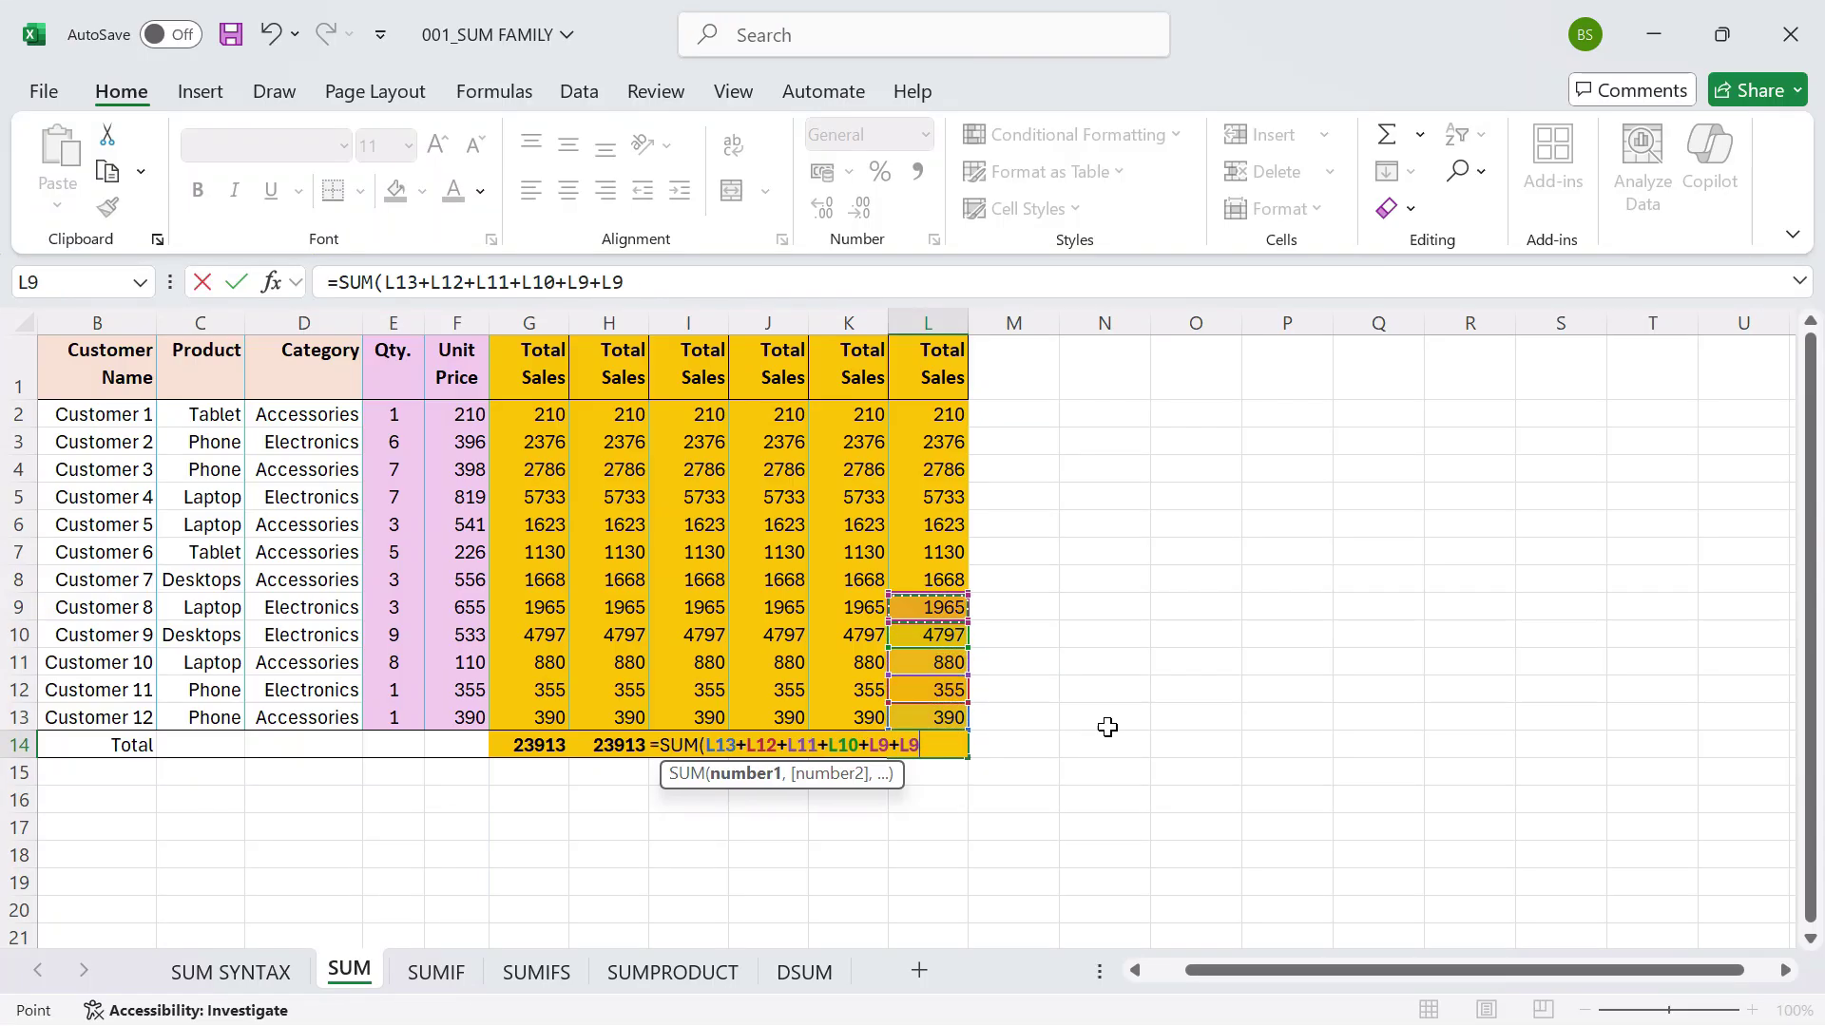
Add L7, L6 and L5 to the plus-separated cells in the L14 SUM formula.
text(+)
key(Up)
key(Up)
key(Up)
key(Up)
key(Up)
key(Up)
key(Up)
key(Up)
key(Down)
text(+)
key(Up)
key(Up)
key(Up)
key(Up)
key(Up)
key(Up)
key(Up)
key(Up)
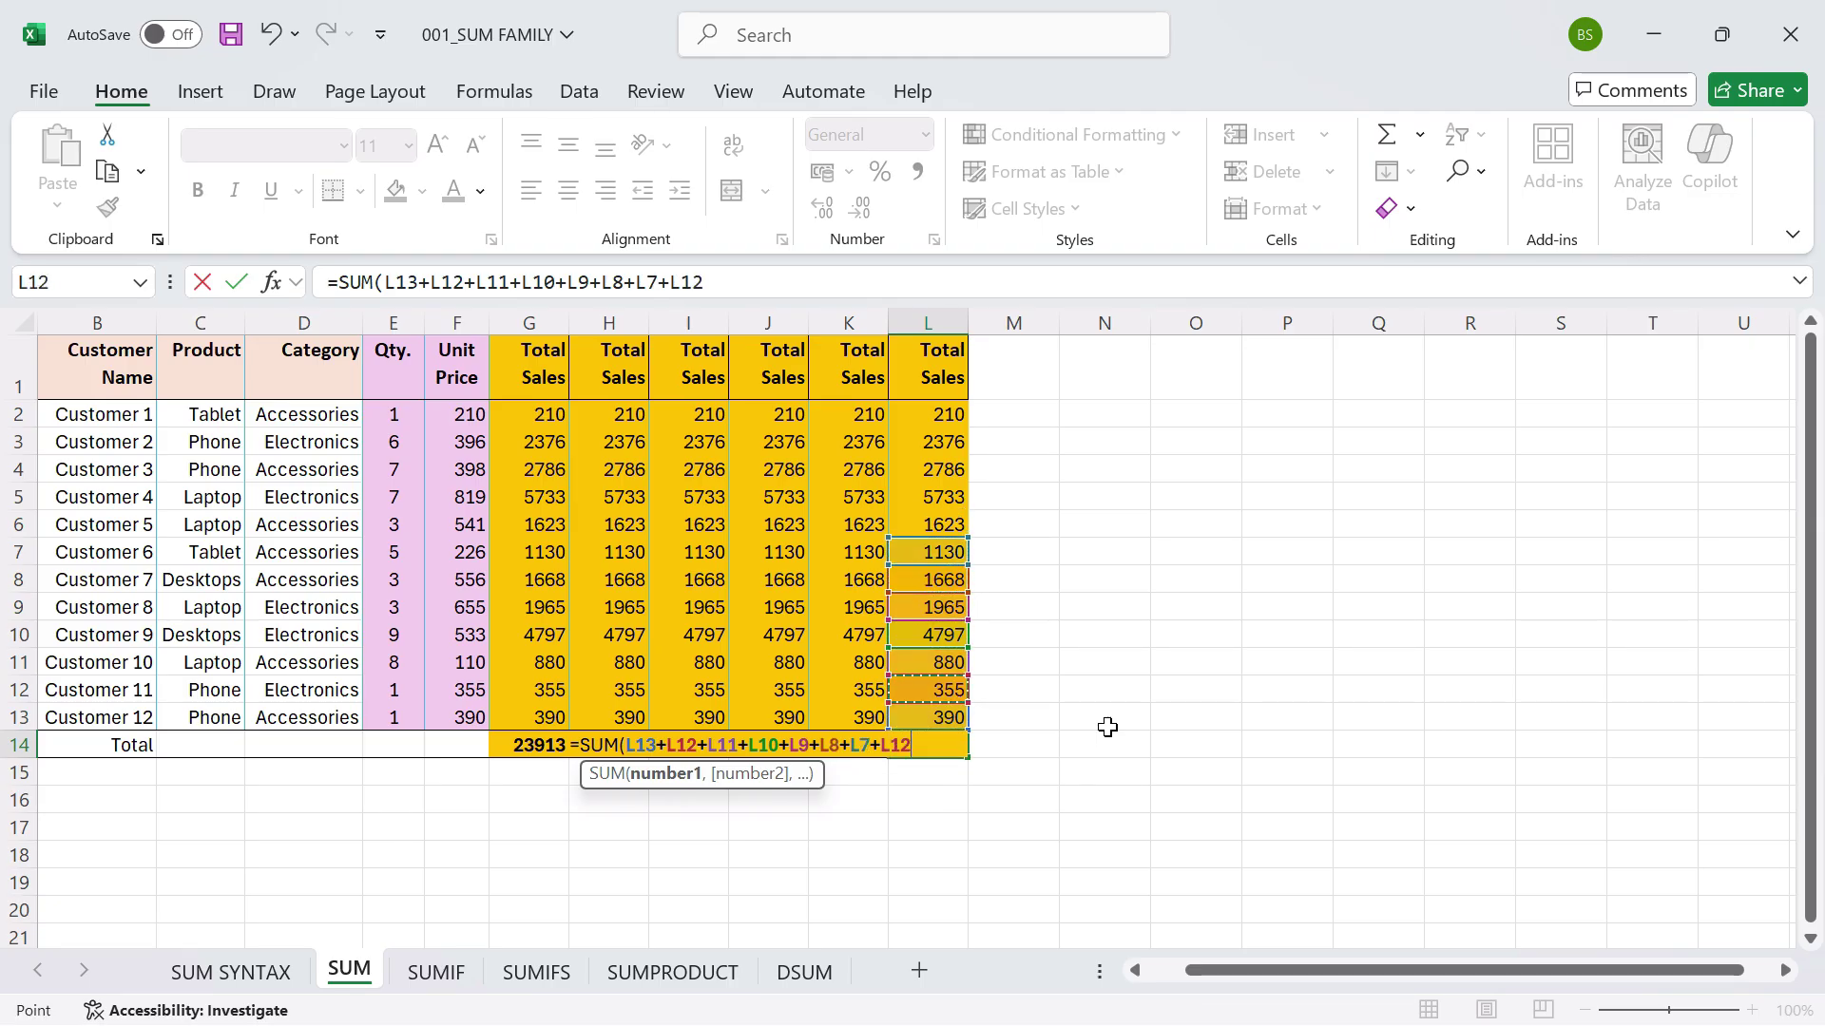
text(+)
key(Up)
key(Up)
key(Up)
key(Up)
key(Up)
key(Up)
key(Up)
key(Up)
key(Up)
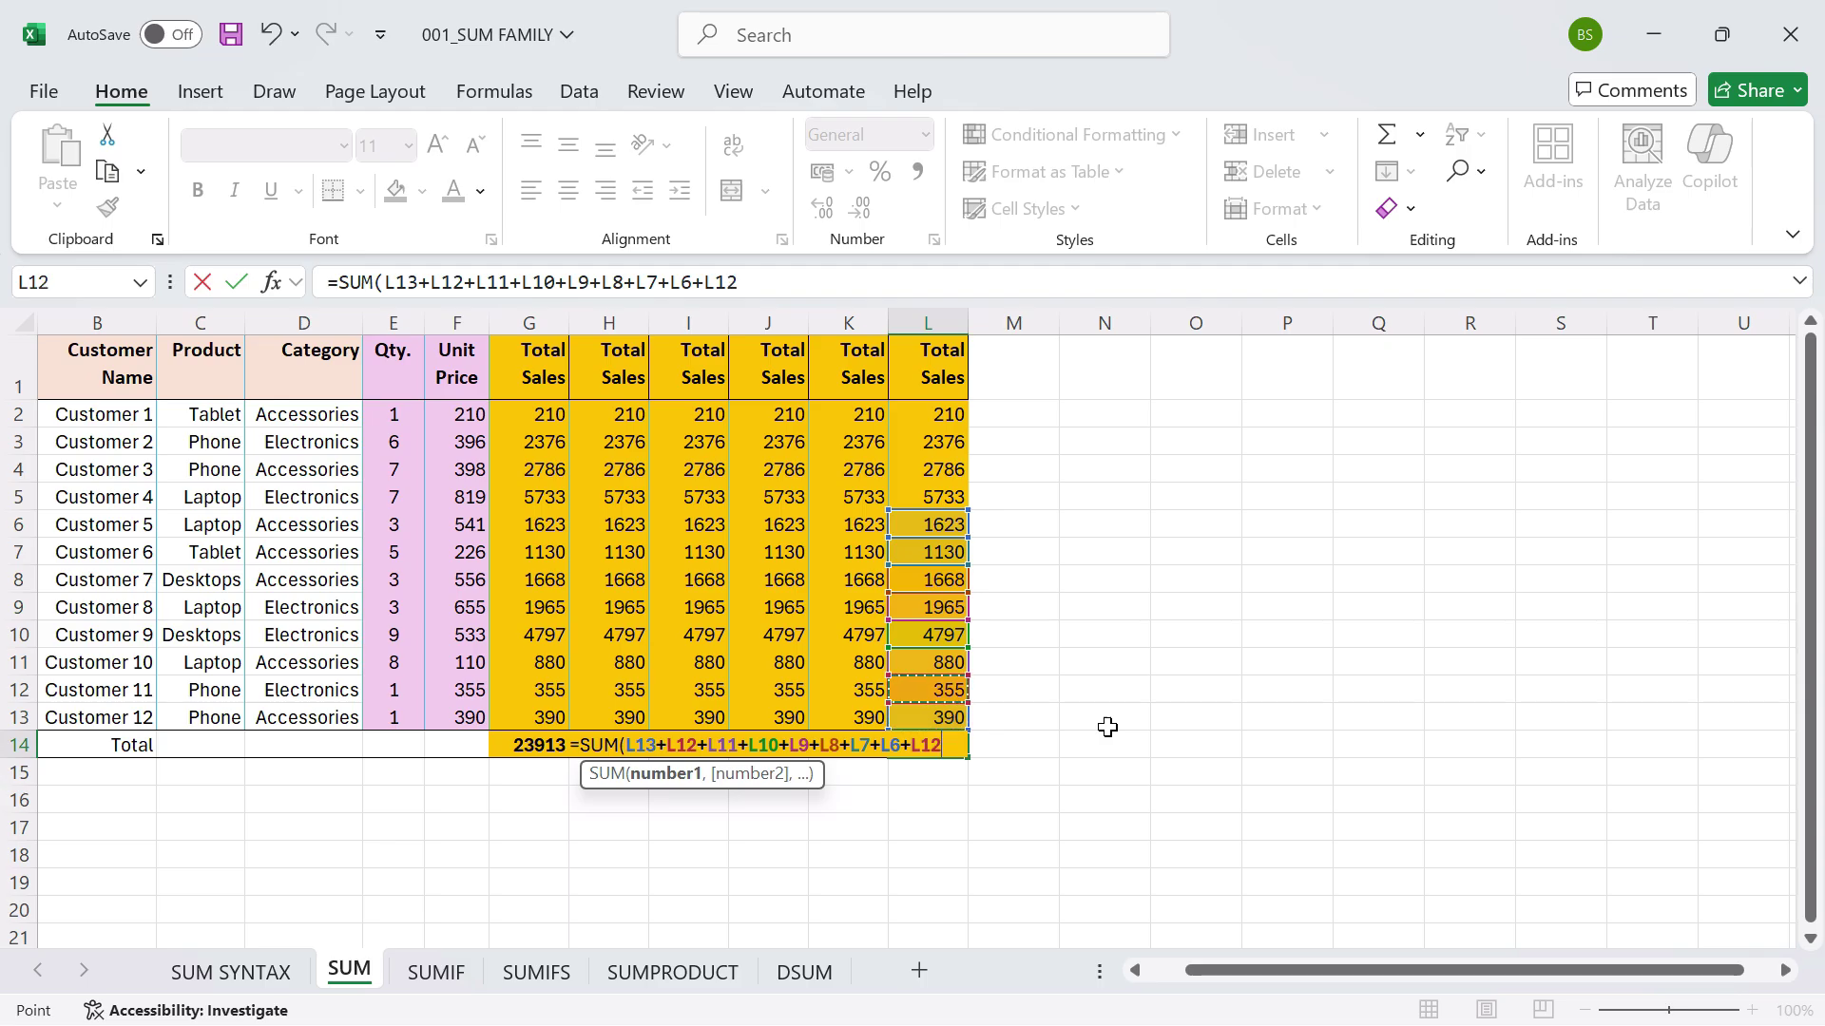
Add L4, L3 and L2 with plus signs and complete the SUM formula in L14.
text(+)
key(Up)
key(Up)
key(Up)
key(Up)
key(Up)
key(Up)
key(Up)
key(Up)
key(Up)
key(Up)
key(Up)
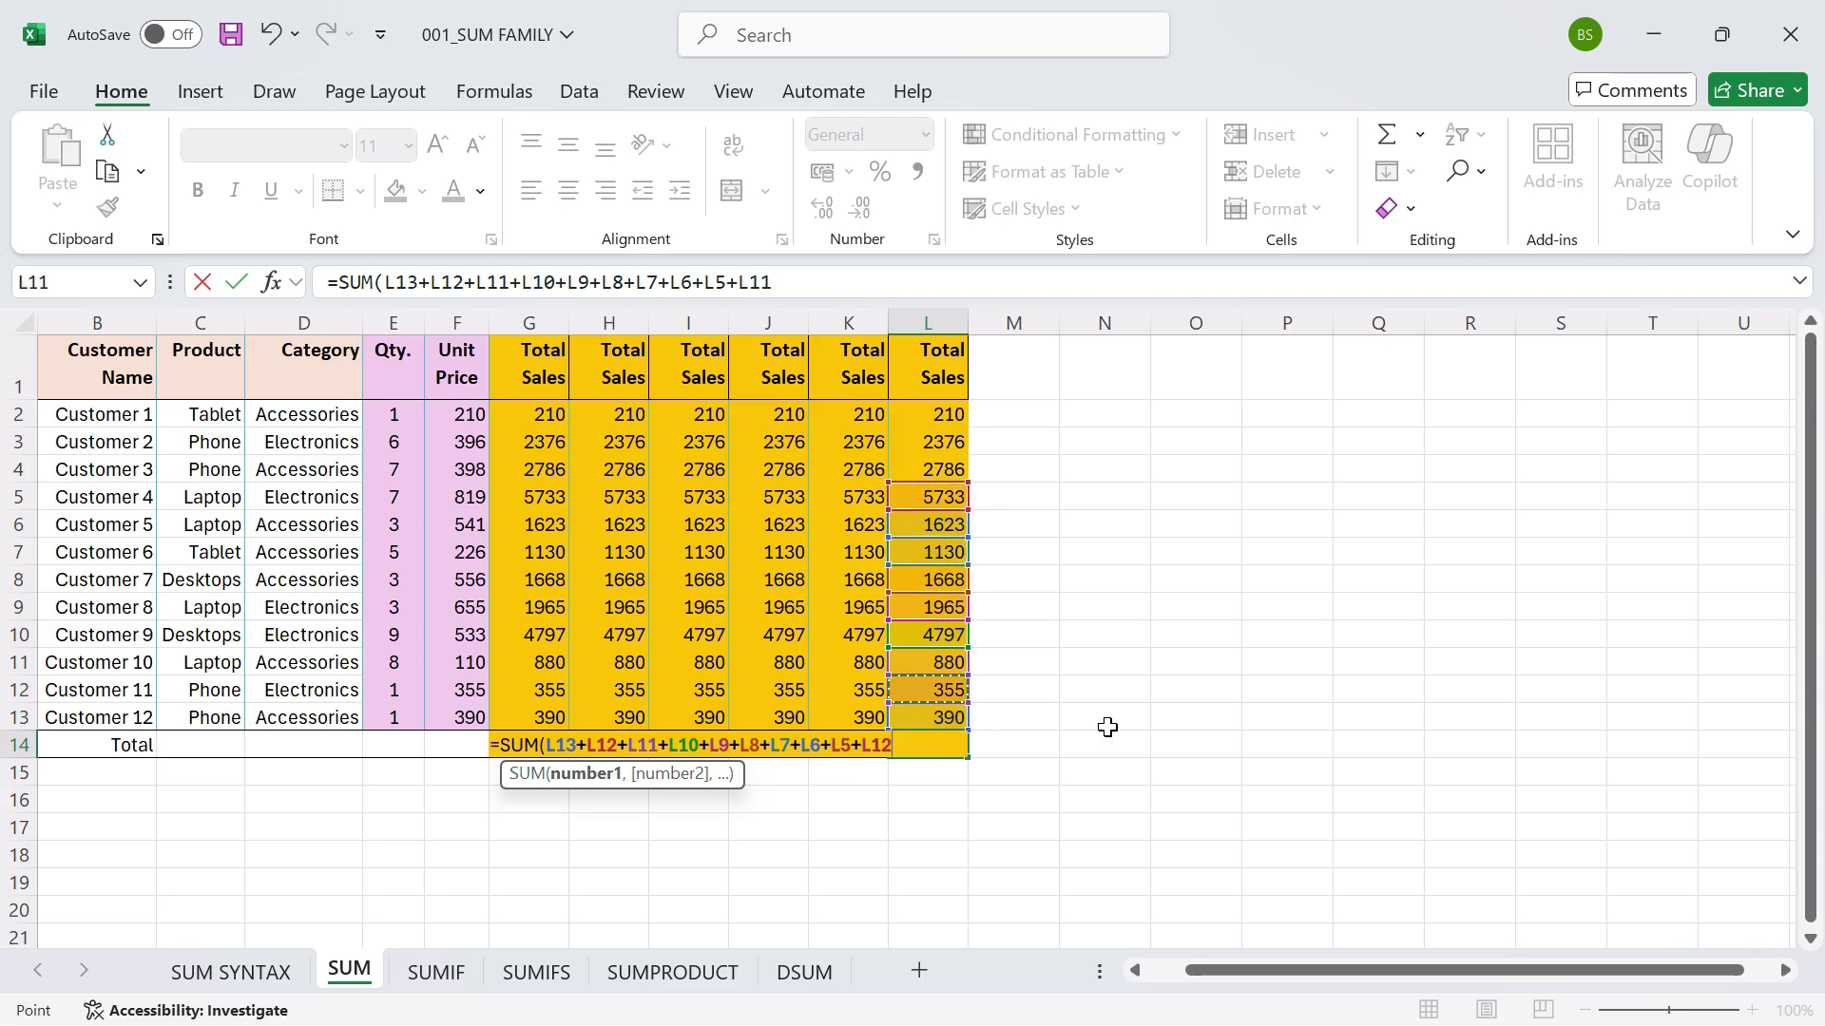
key(Down)
text(+)
key(Up)
key(Up)
key(Up)
key(Up)
key(Up)
key(Up)
key(Up)
key(Up)
key(Up)
key(Up)
key(Up)
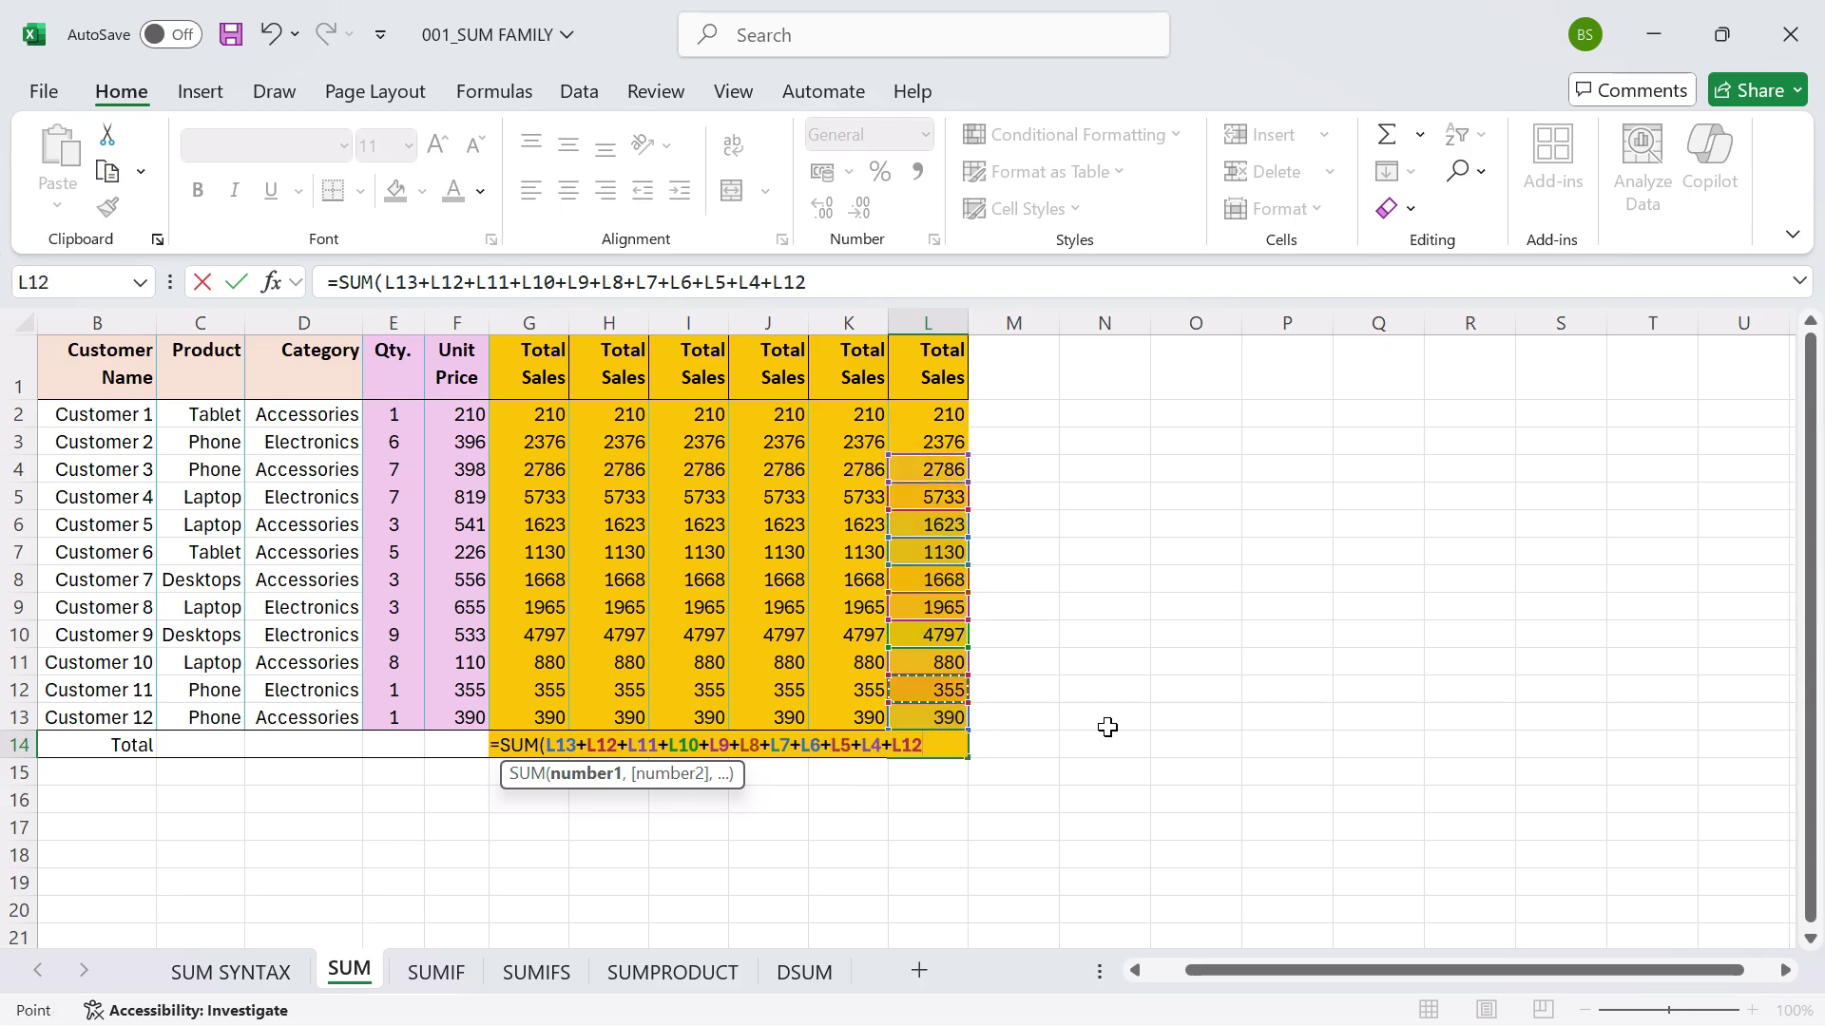
text(+)
key(Up)
key(Up)
key(Up)
key(Up)
key(Up)
key(Up)
key(Up)
key(Up)
key(Up)
key(Up)
key(Up)
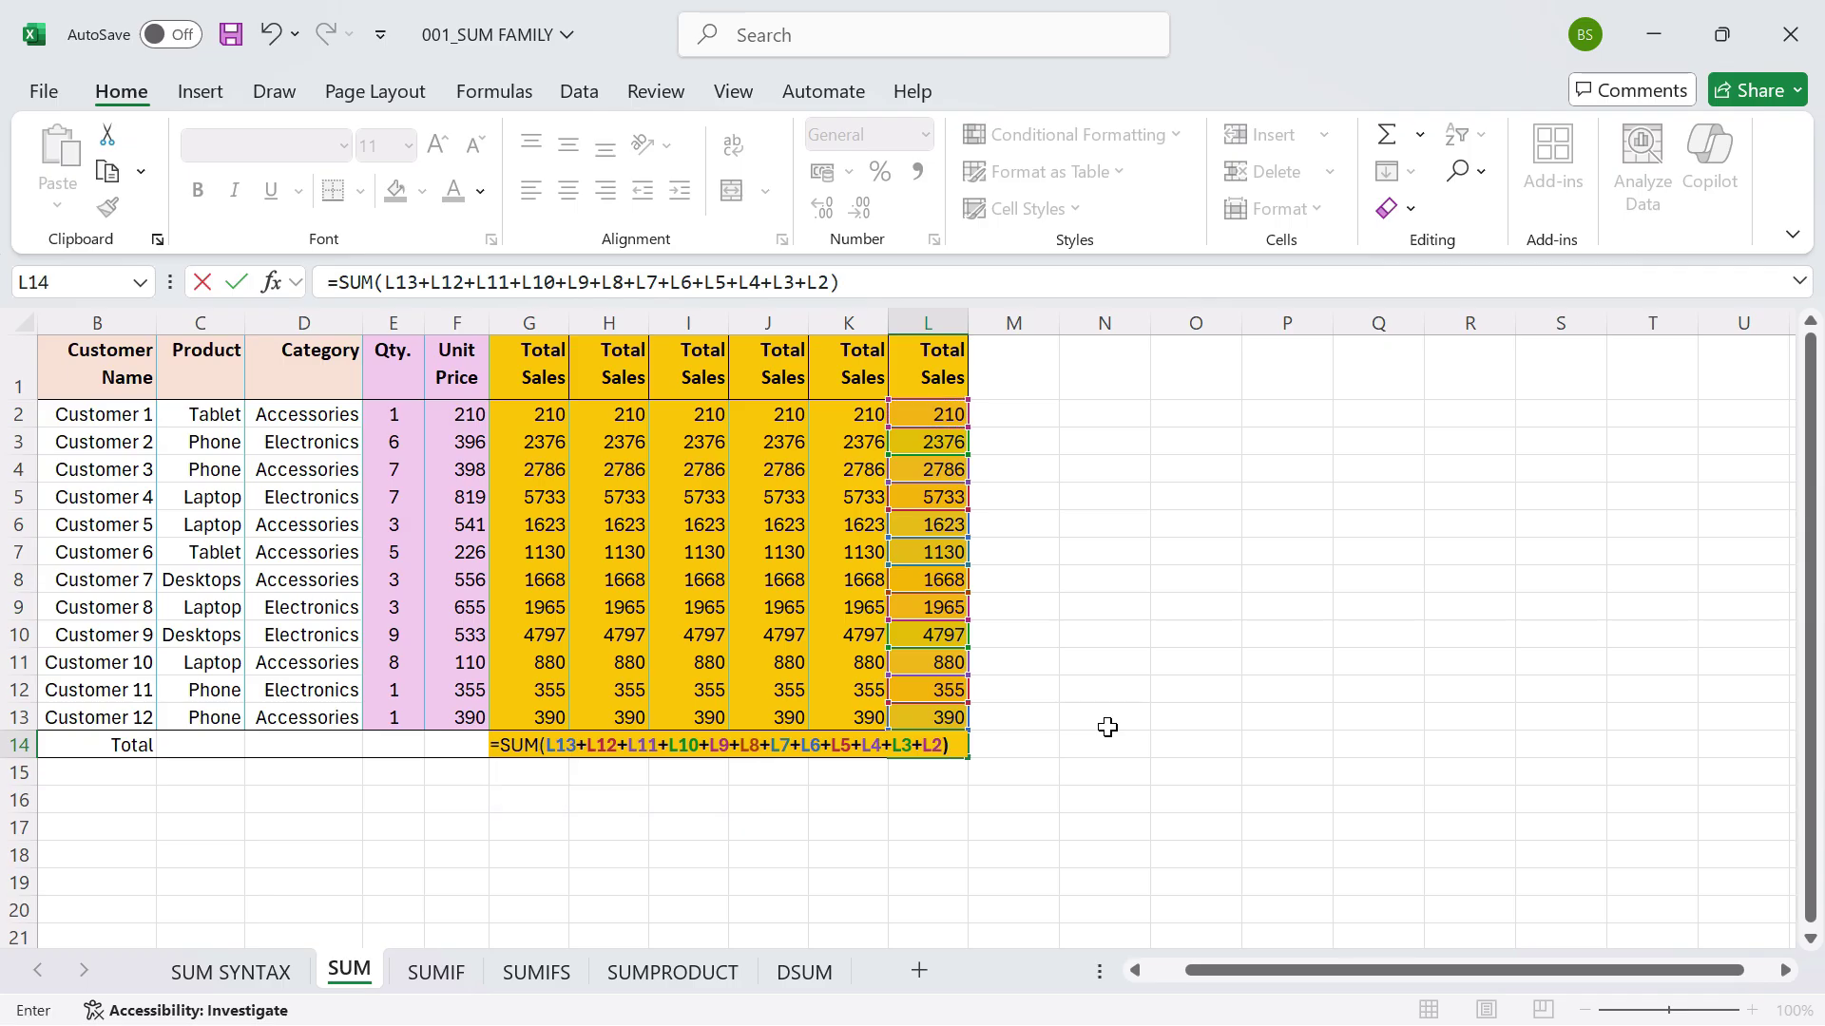
key(ctrl+Return)
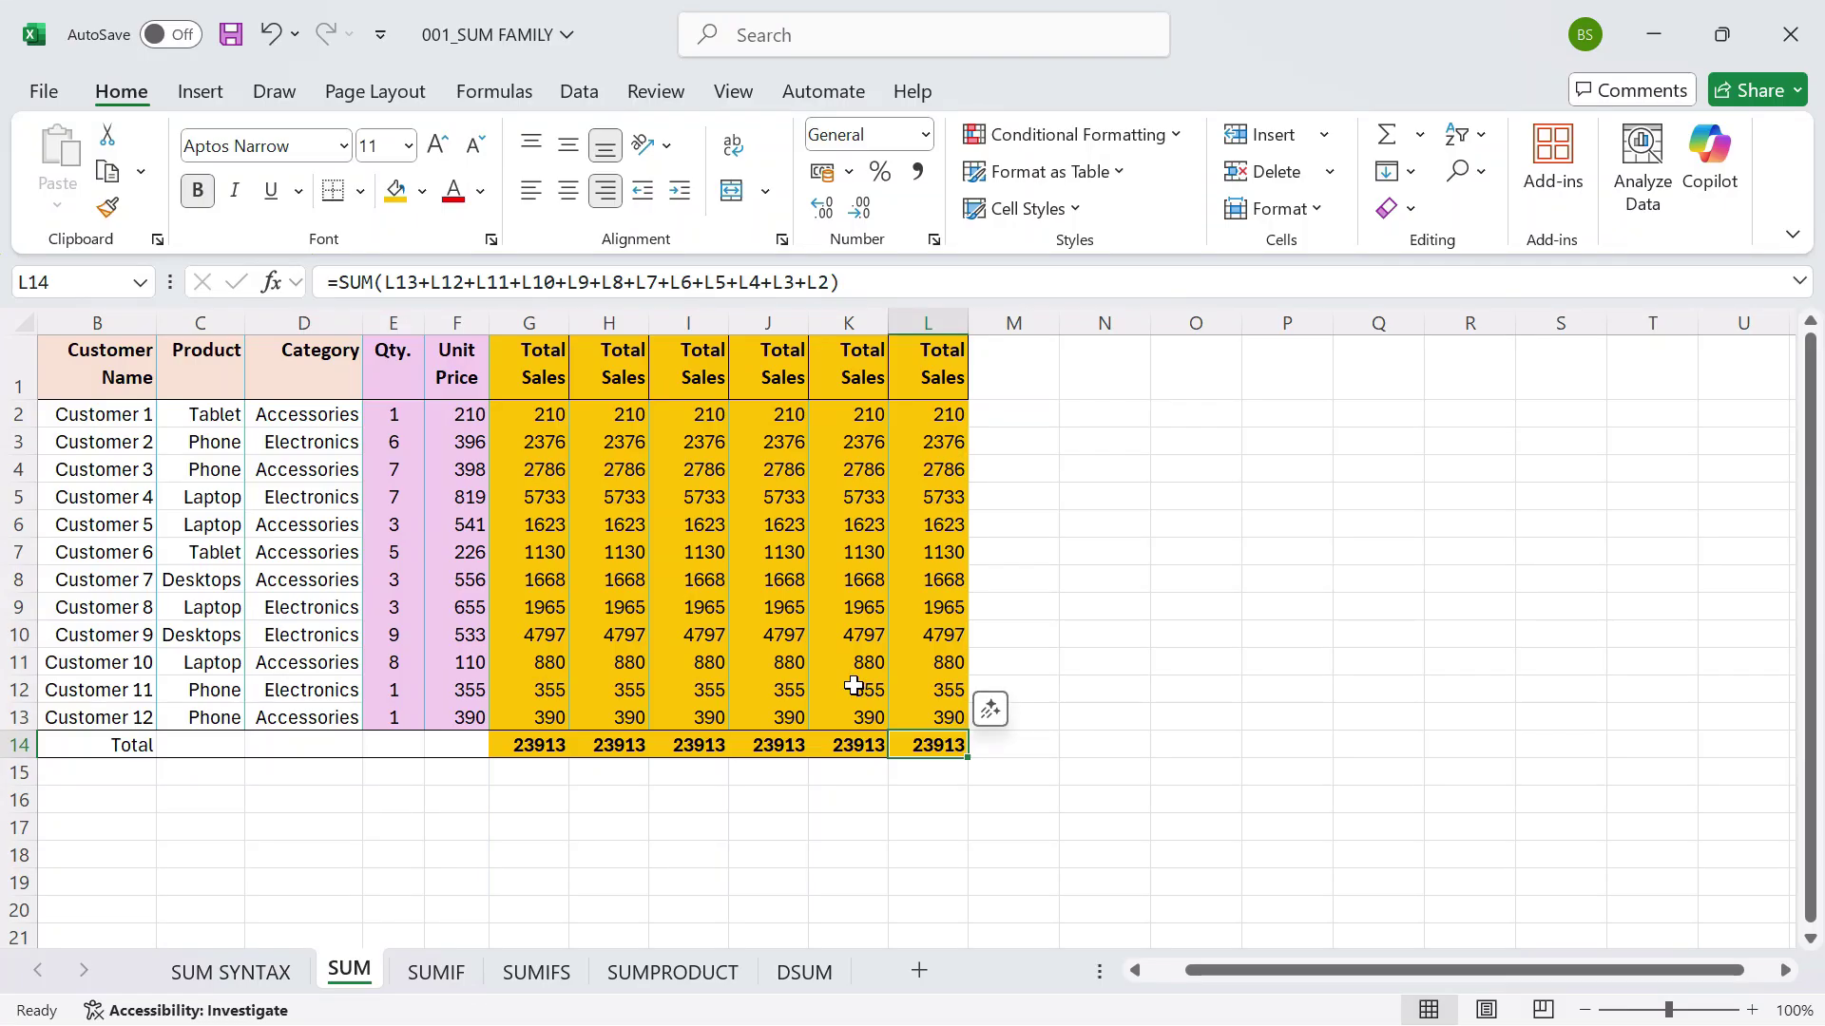
Compare the comma-separated SUM formula in K14 with the plus-sign version in L14.
drag(855, 746, 919, 734)
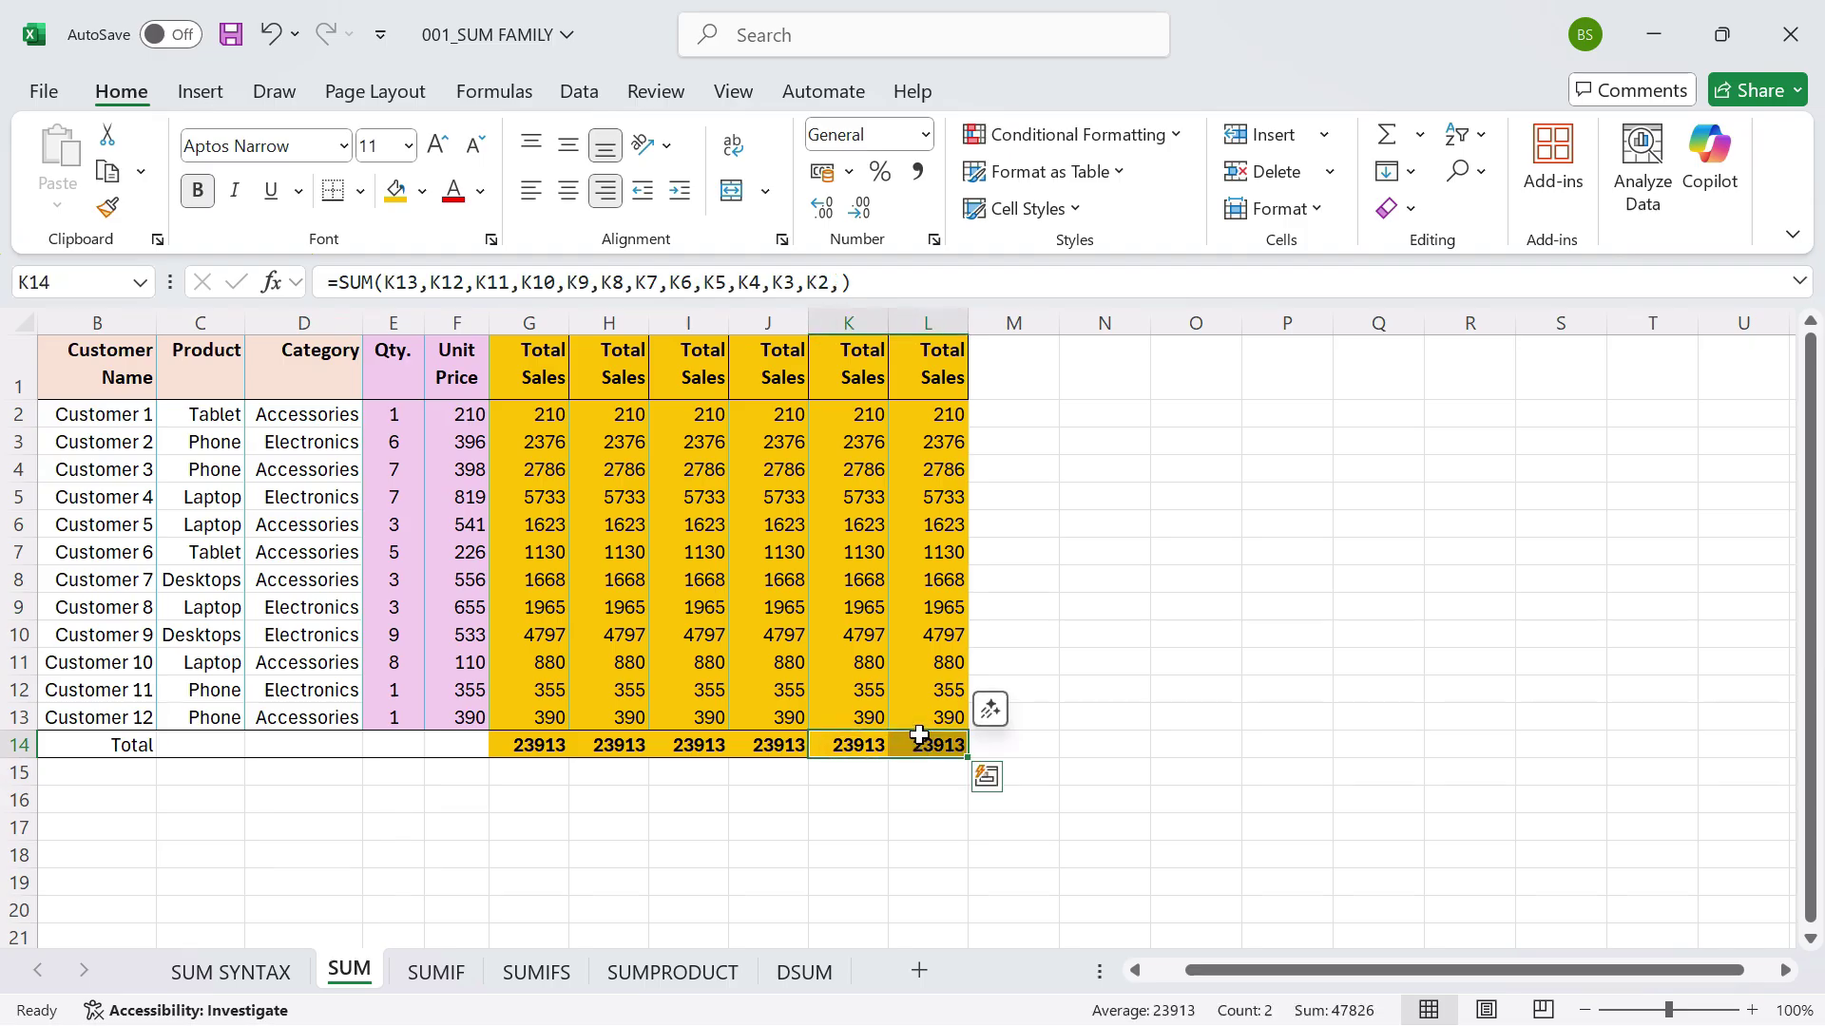
click(866, 742)
click(951, 751)
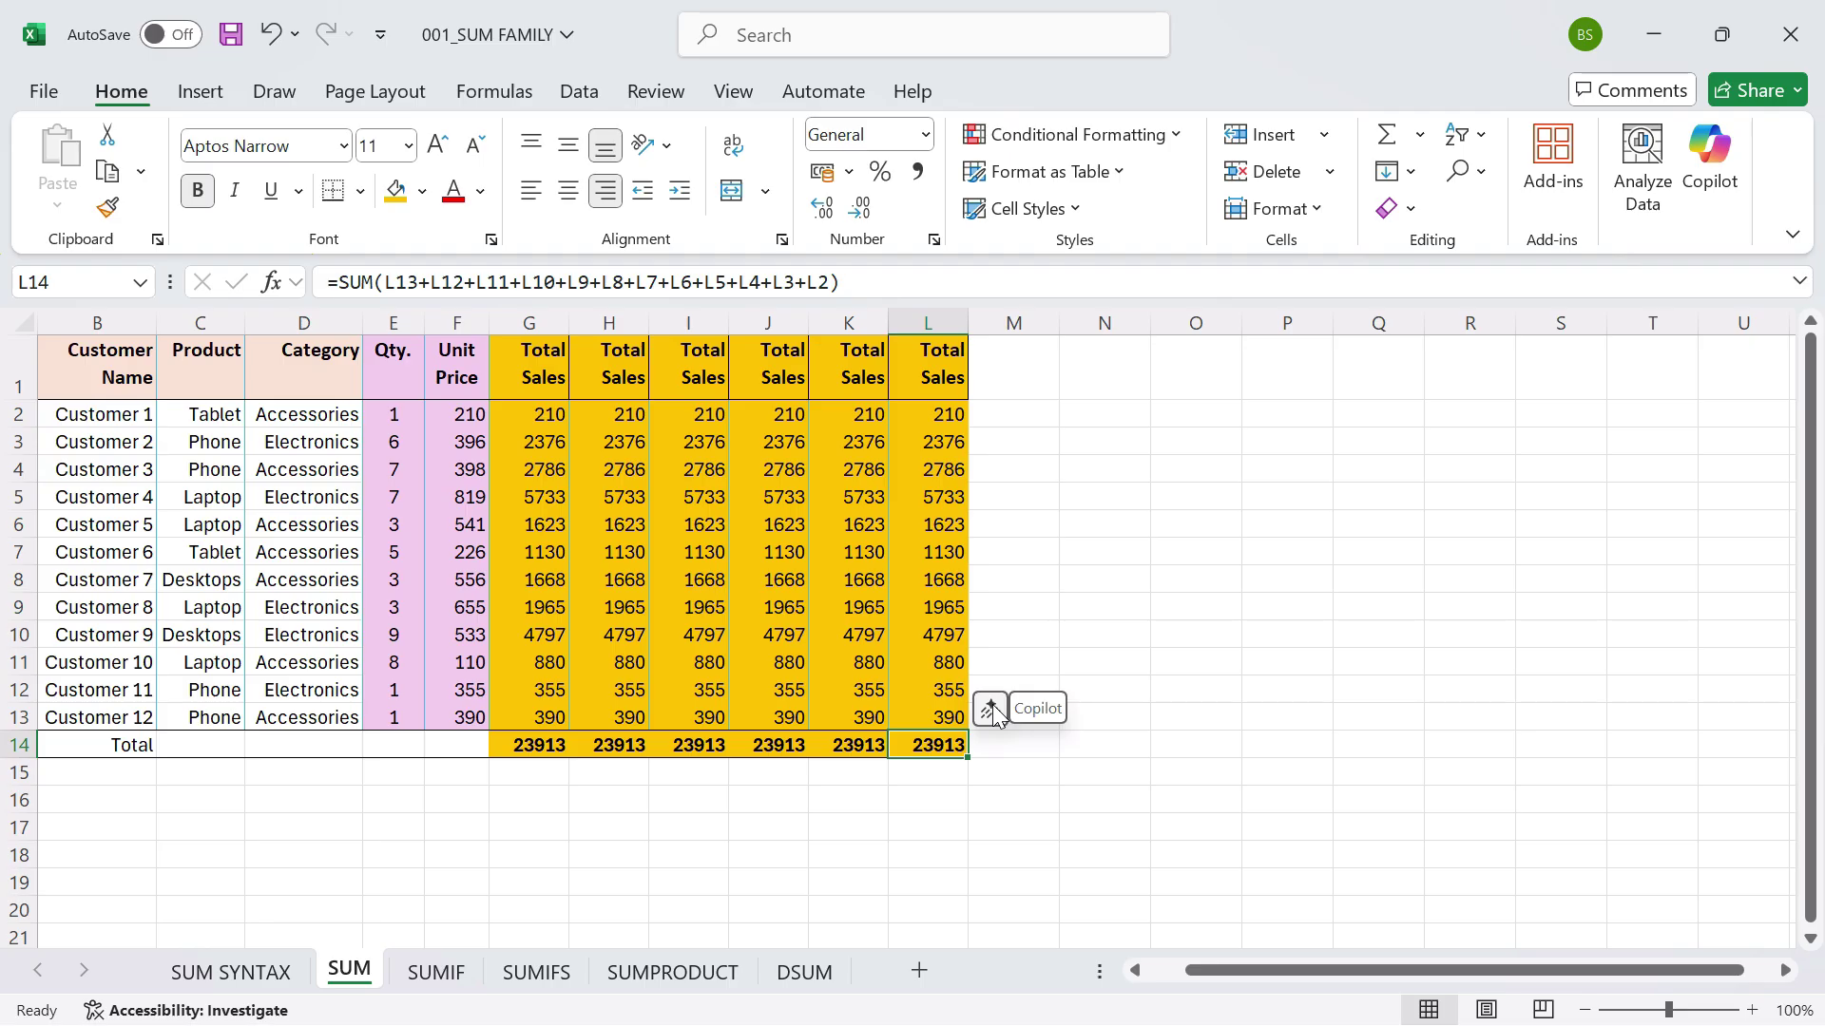
Copy the Total Sales column L into column M and save the workbook.
click(936, 324)
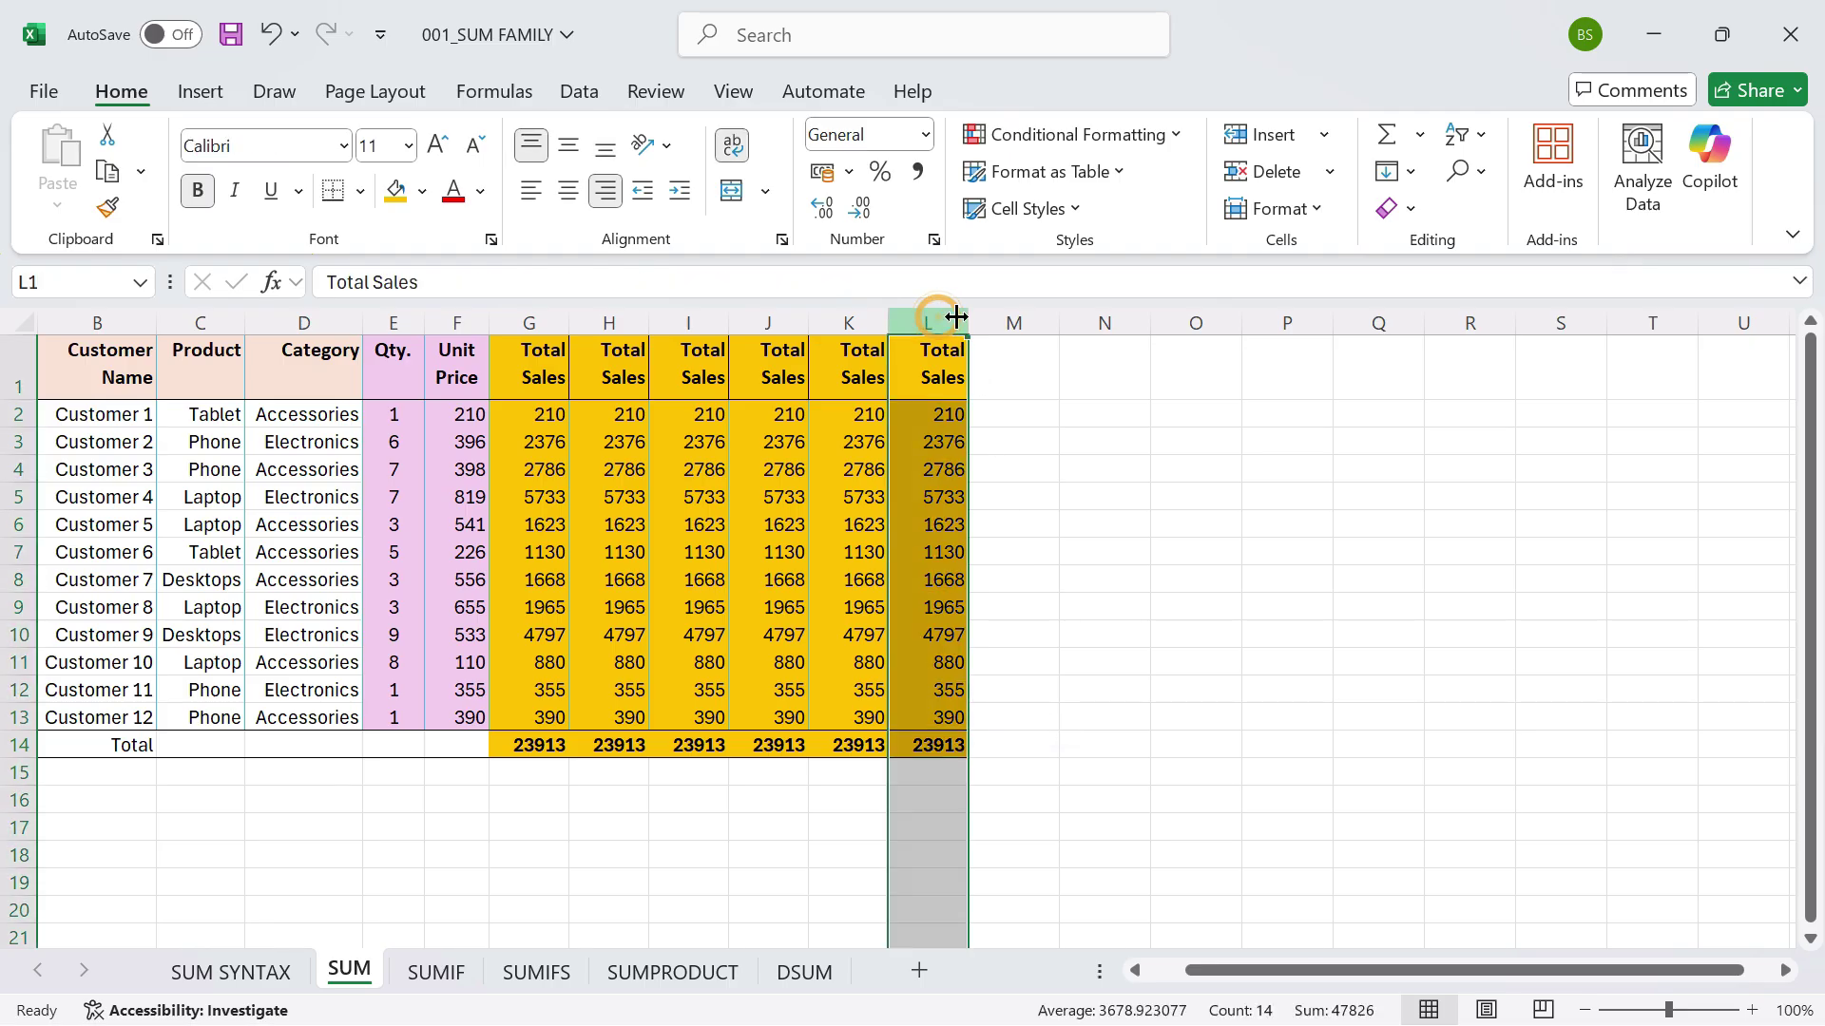
key(ctrl+c)
click(1017, 323)
key(ctrl+v)
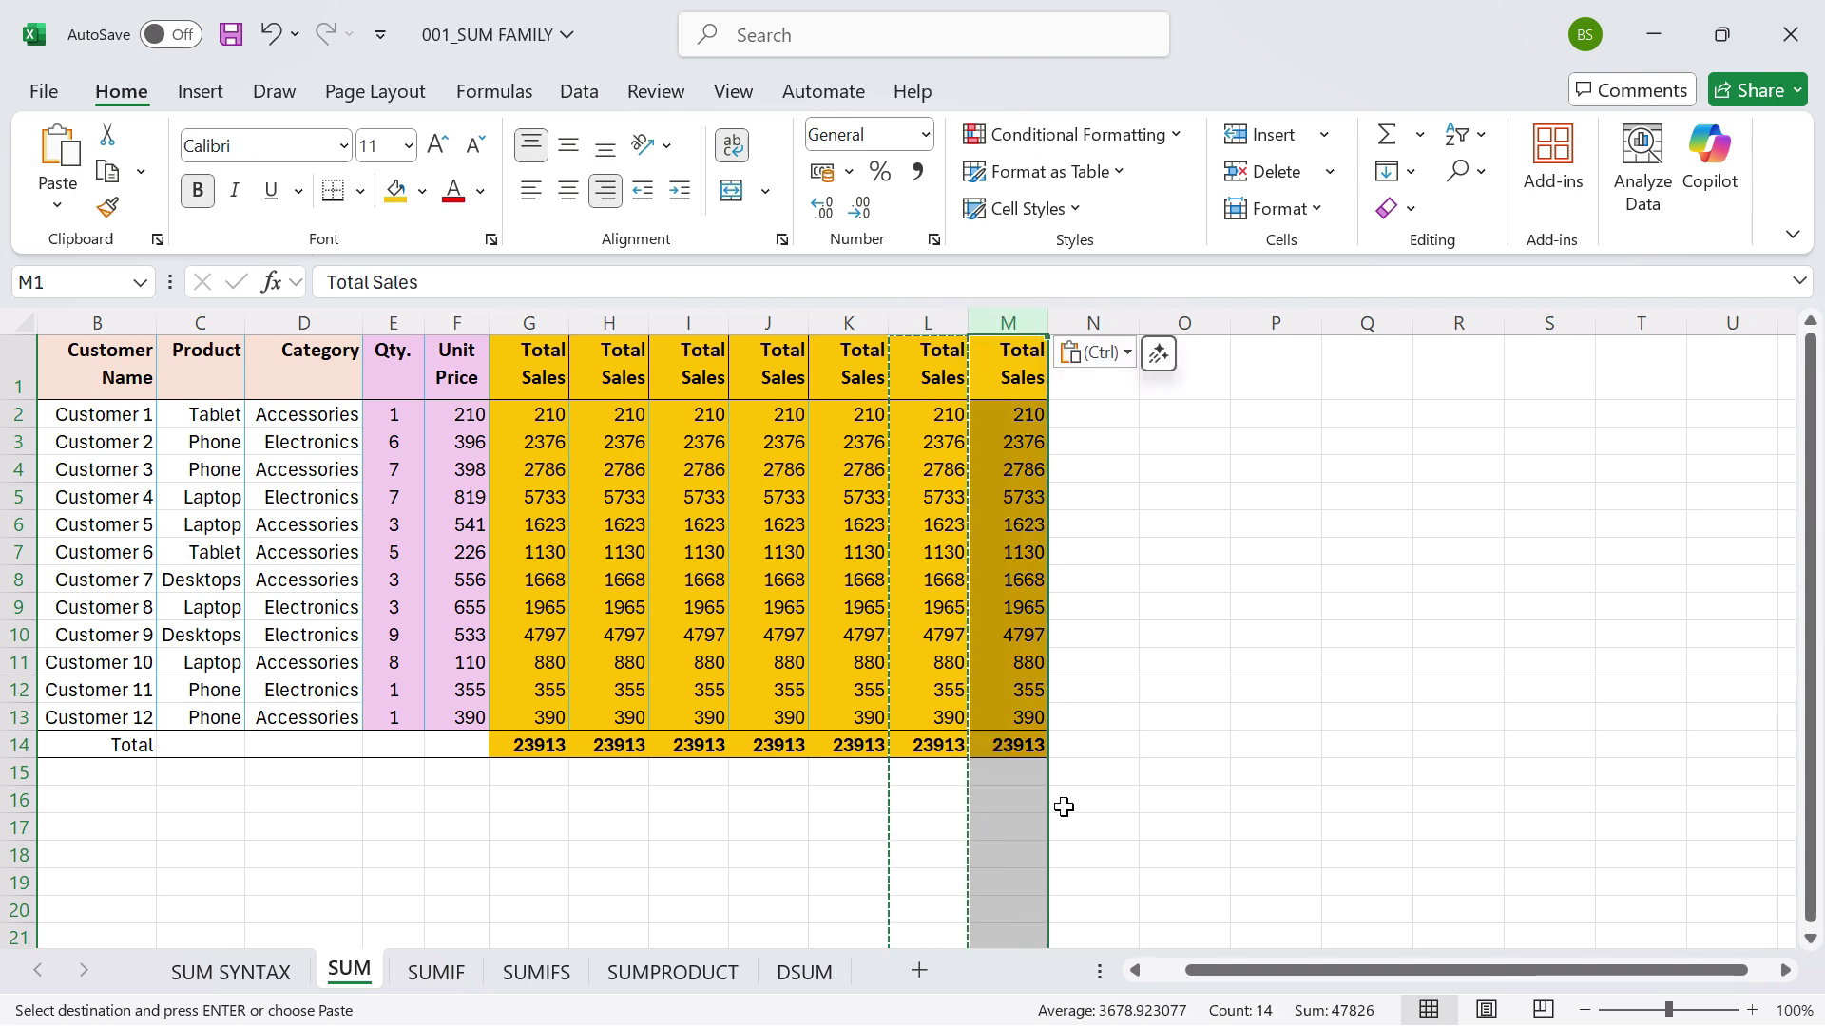
key(ctrl+s)
Start a plain addition formula in M14 that adds M13, M12 and M11 with plus signs, without SUM.
click(1013, 745)
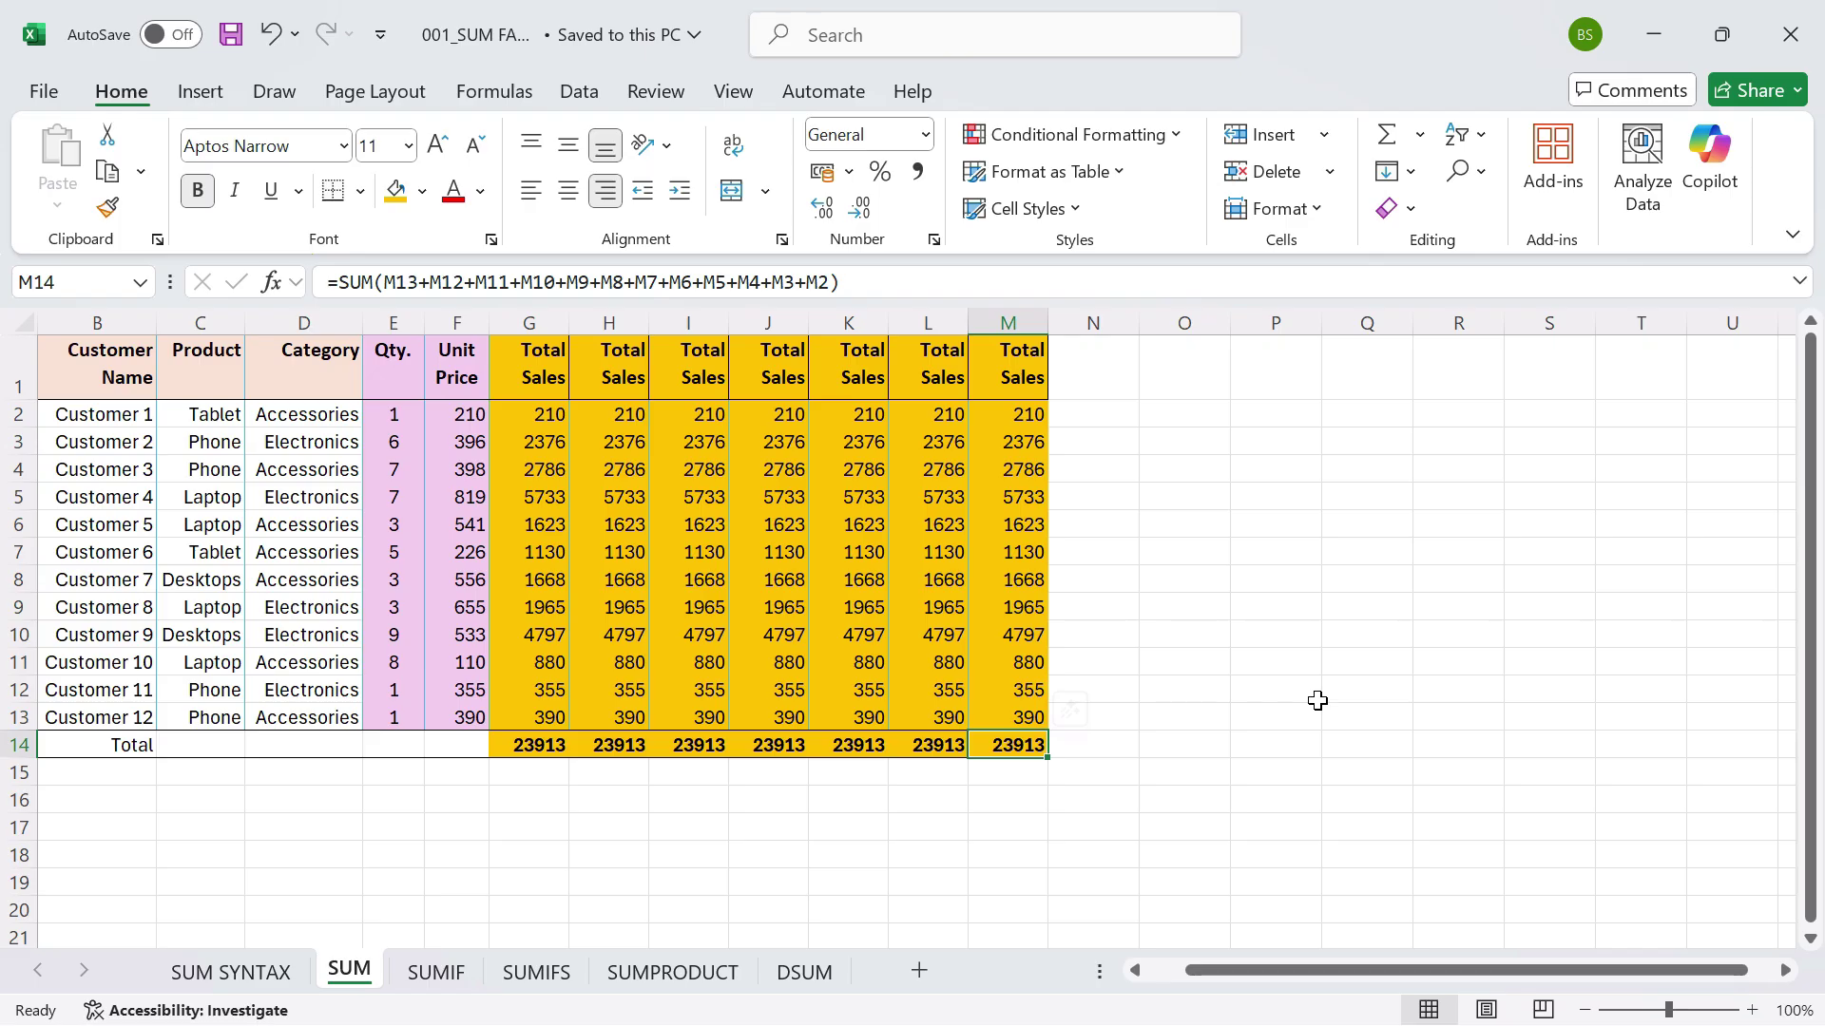
text(=)
key(Up)
text(+)
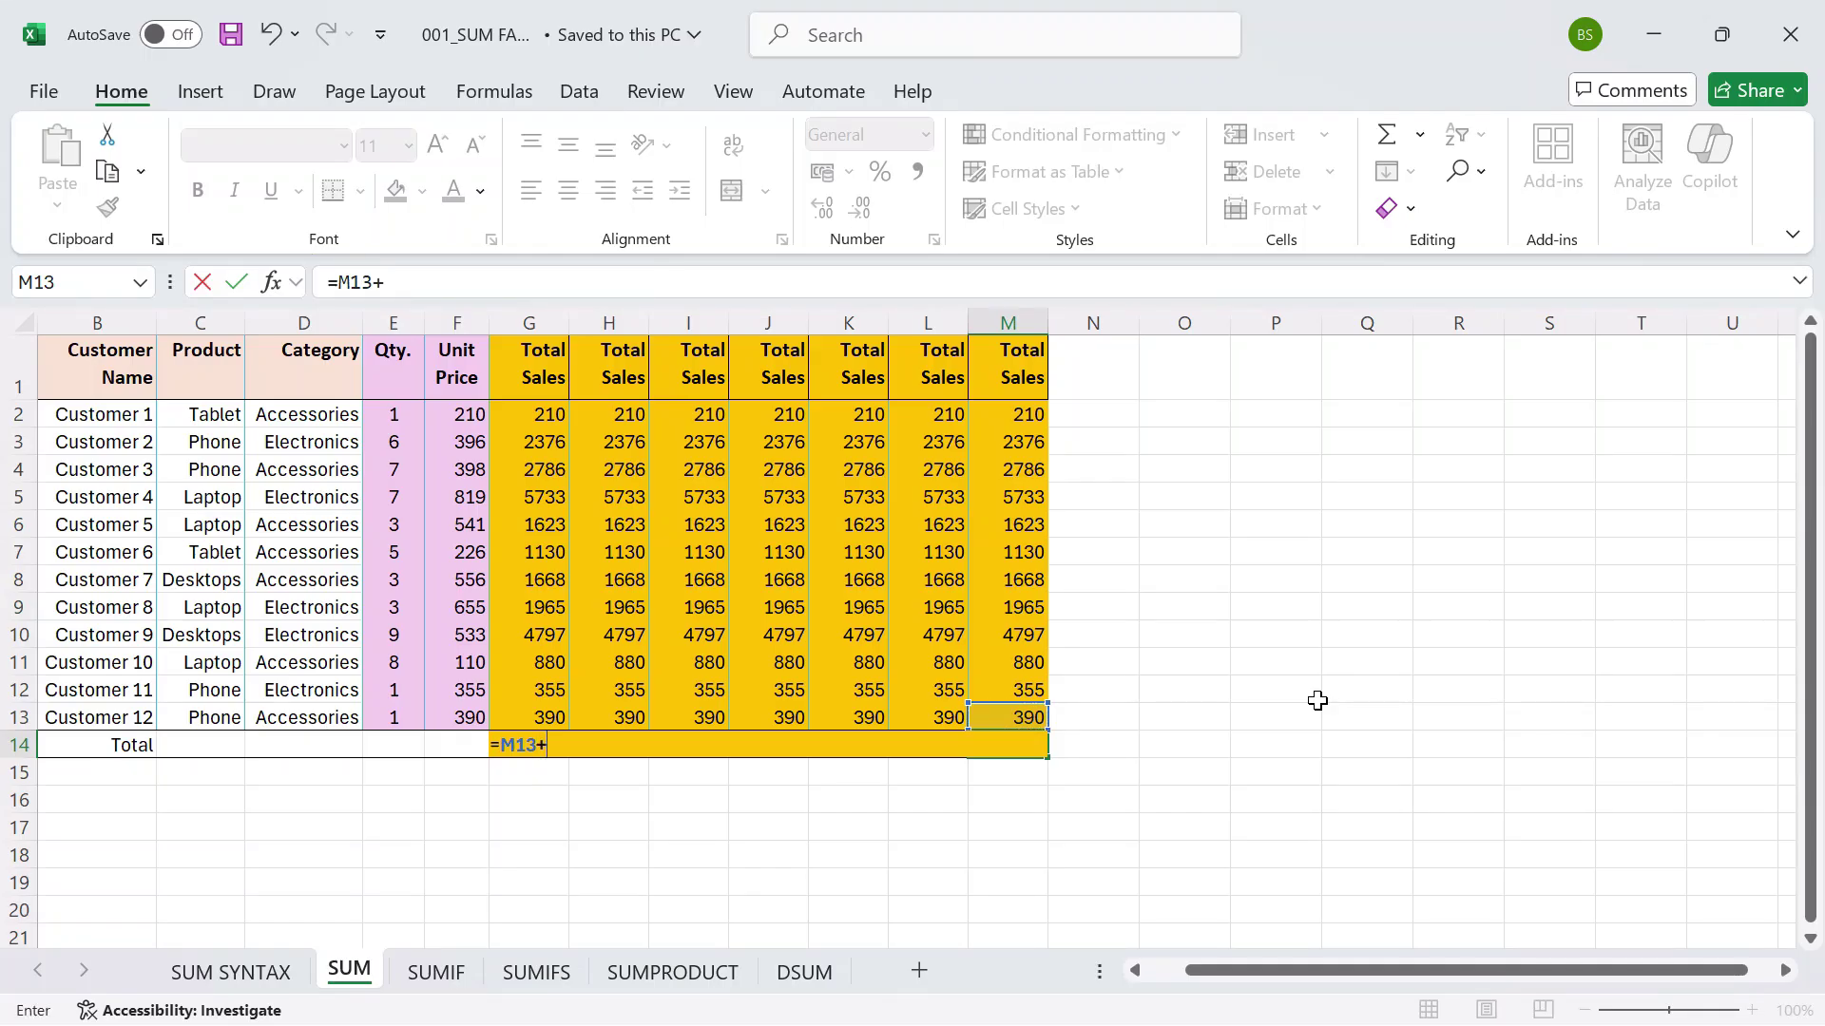
key(Up)
key(Up)
key(Up)
key(Down)
text(+)
key(Up)
key(Up)
text(+)
key(BackSpace)
key(BackSpace)
key(BackSpace)
key(BackSpace)
key(Up)
key(Up)
key(Up)
text(+)
Add M10, M9 and M8 to the plain addition formula in M14.
key(Up)
key(Up)
key(Up)
key(Up)
text(+)
key(Up)
key(Up)
key(Up)
key(Up)
key(Up)
text(+)
key(Up)
key(Up)
key(Up)
key(Up)
key(Up)
key(Up)
key(Up)
key(Down)
Add M7, M6 and M5 to the plain addition formula in M14.
text(+)
key(Up)
key(Up)
key(Up)
key(Up)
key(Up)
key(Up)
key(Up)
text(+)
key(Up)
key(Up)
key(Up)
key(Up)
key(Up)
key(Up)
key(Up)
key(Up)
text(+)
key(Up)
key(Up)
key(Up)
key(Up)
key(Up)
key(Up)
key(Up)
key(Up)
key(Up)
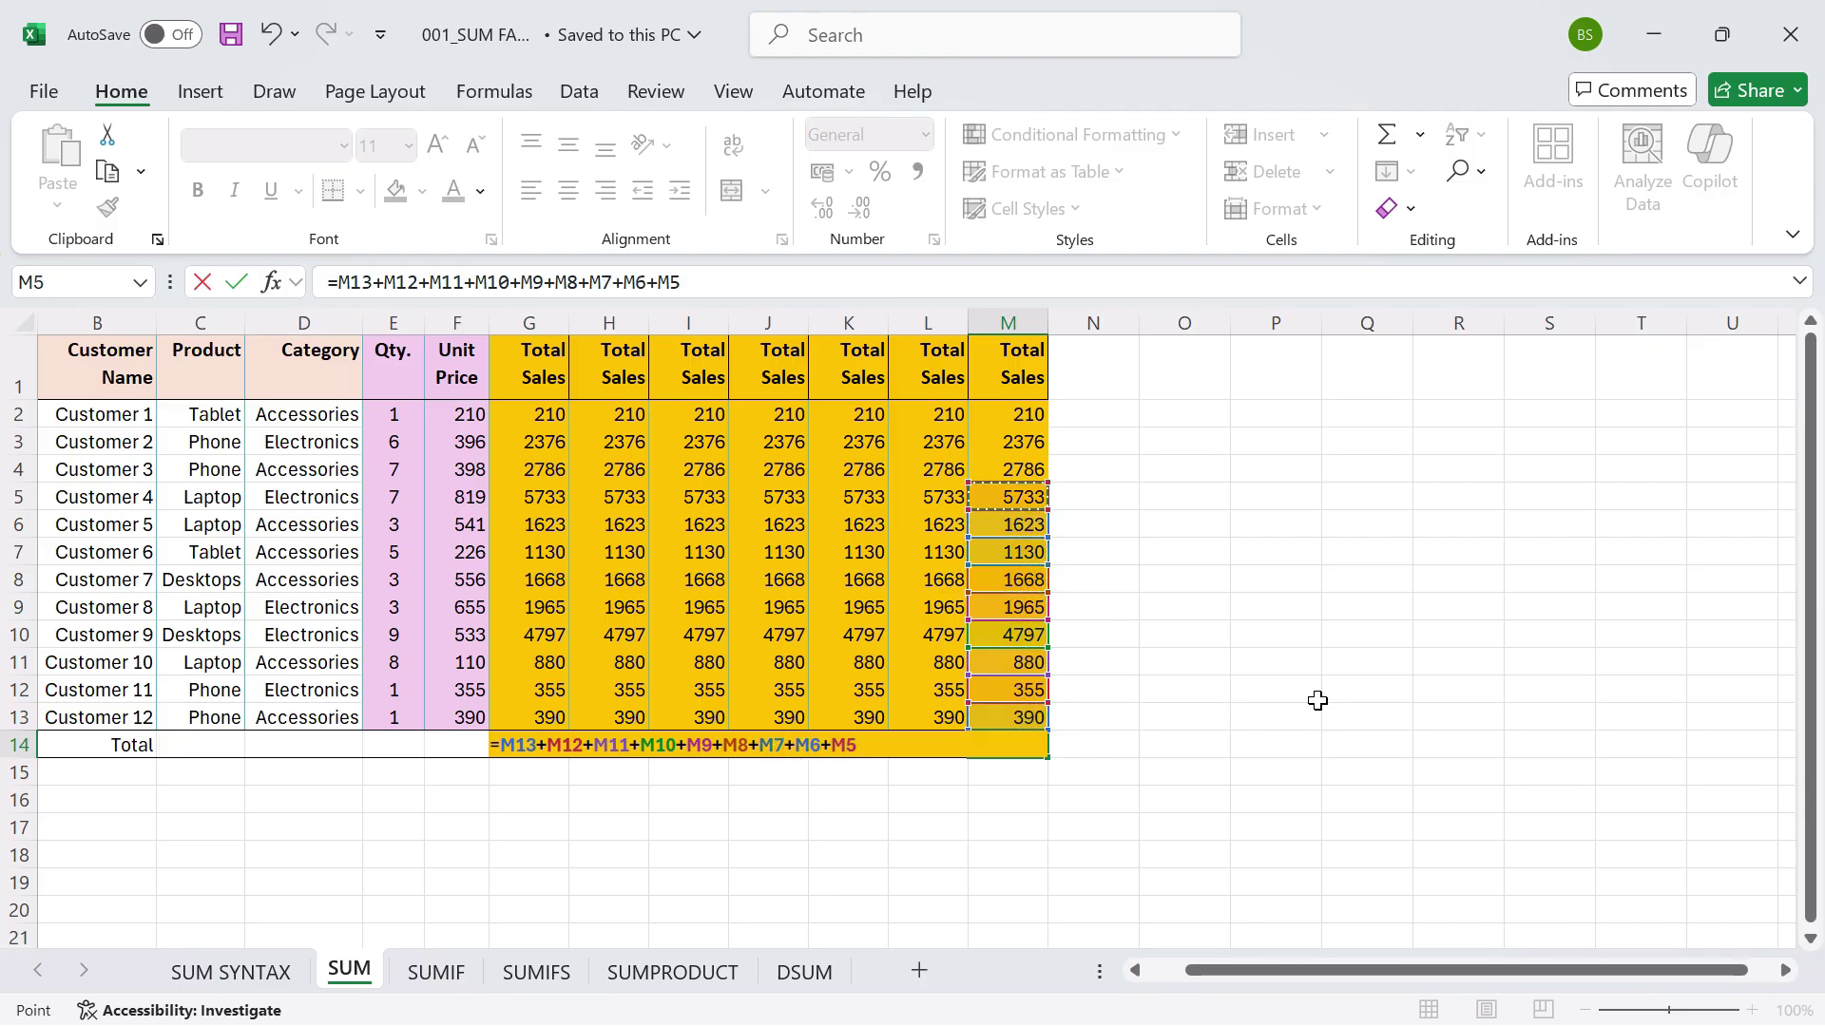
Add M4, M3 and M2 and complete the plain addition formula in M14.
text(+)
key(Up)
key(Up)
key(Up)
key(Up)
key(Up)
key(Up)
key(Up)
key(Up)
key(Up)
key(Up)
text(+)
key(Up)
key(Up)
key(Up)
key(Up)
key(Up)
key(Up)
key(Up)
key(Up)
key(Up)
key(Up)
key(Up)
text(+)
key(Up)
key(Up)
key(Up)
key(Up)
key(Up)
key(Up)
key(Up)
key(Up)
key(Up)
key(Up)
key(Up)
key(Up)
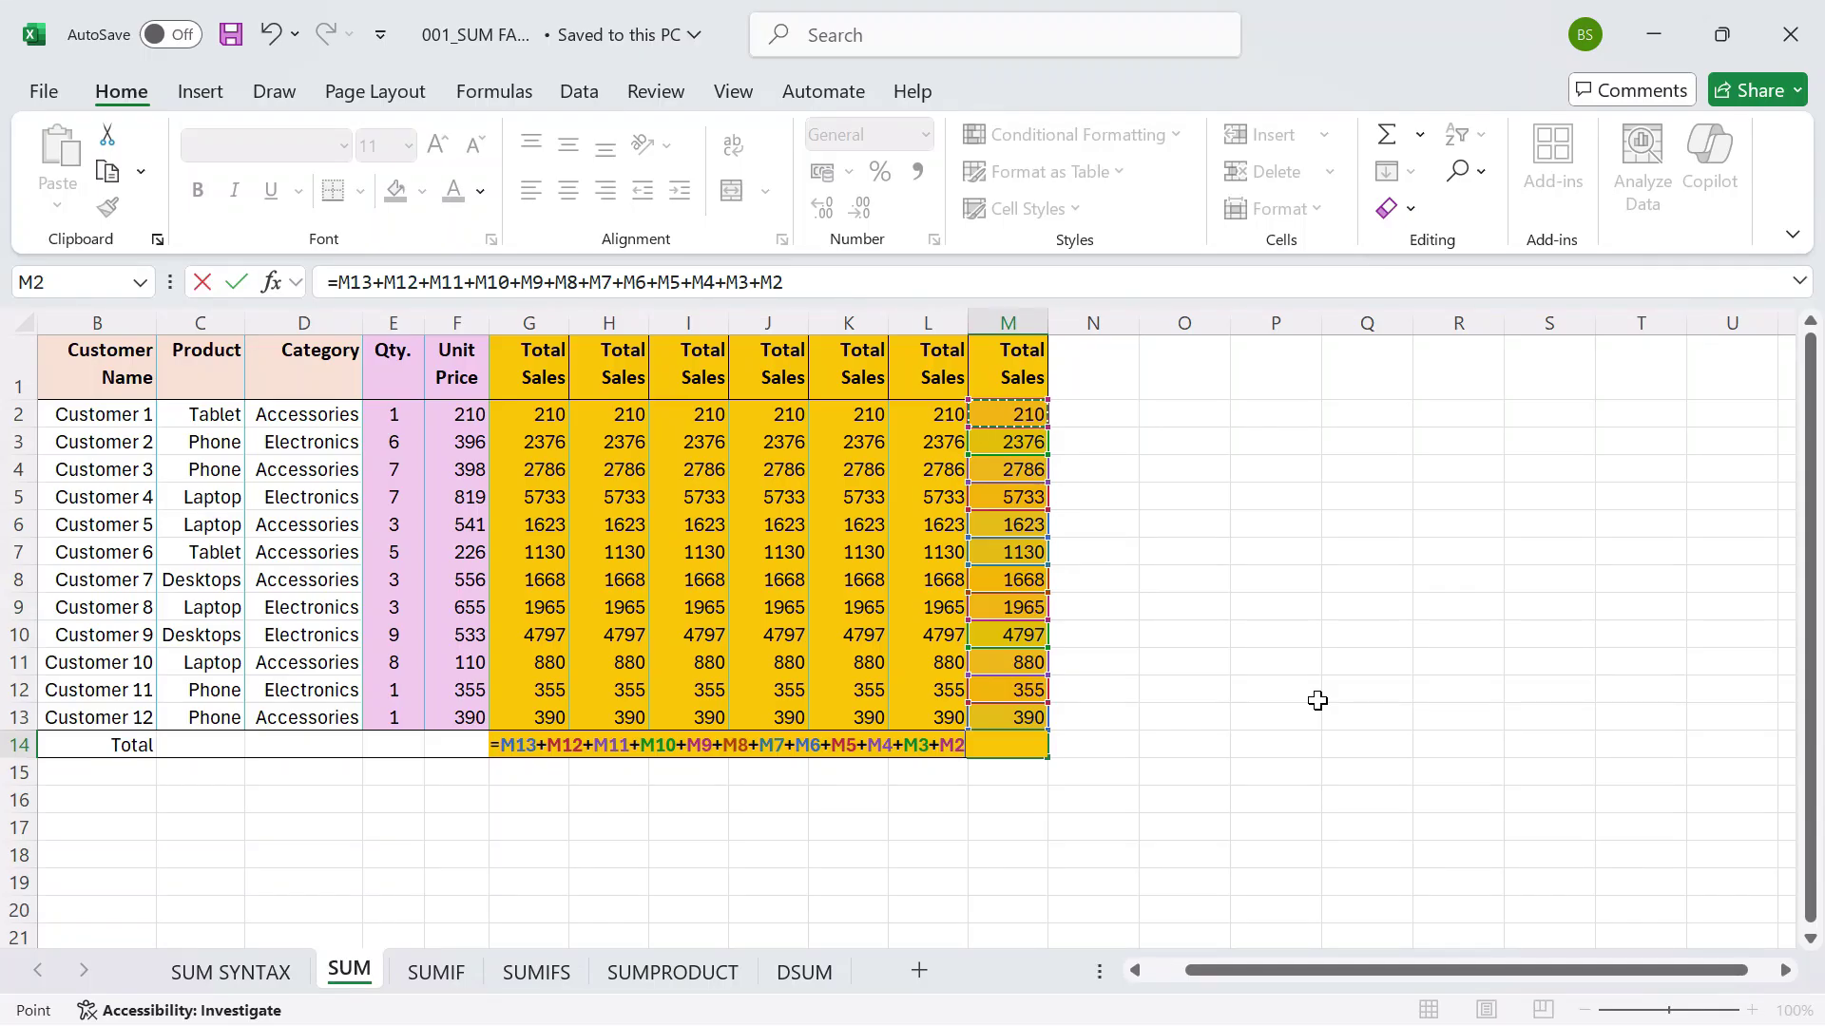
key(Return)
Review the plain addition formula in M14 and highlight the Total Sales columns G1:M14 for comparison.
key(Up)
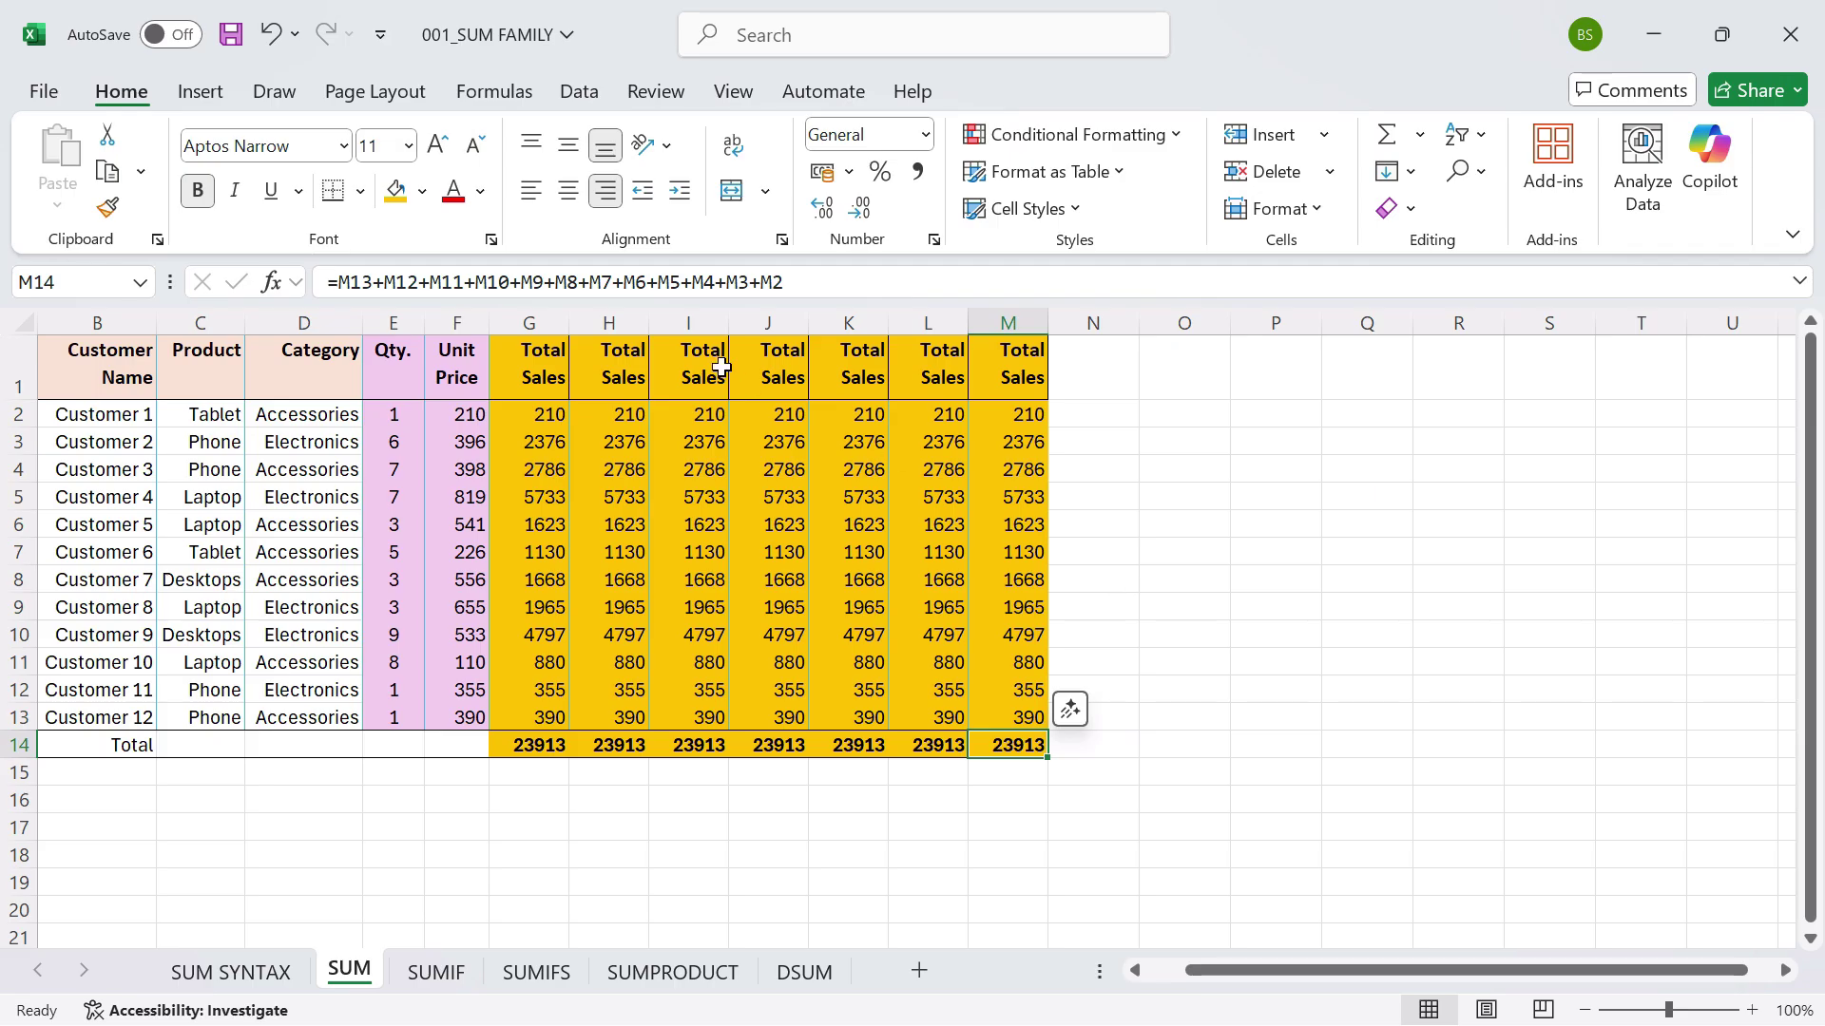
drag(540, 355, 998, 745)
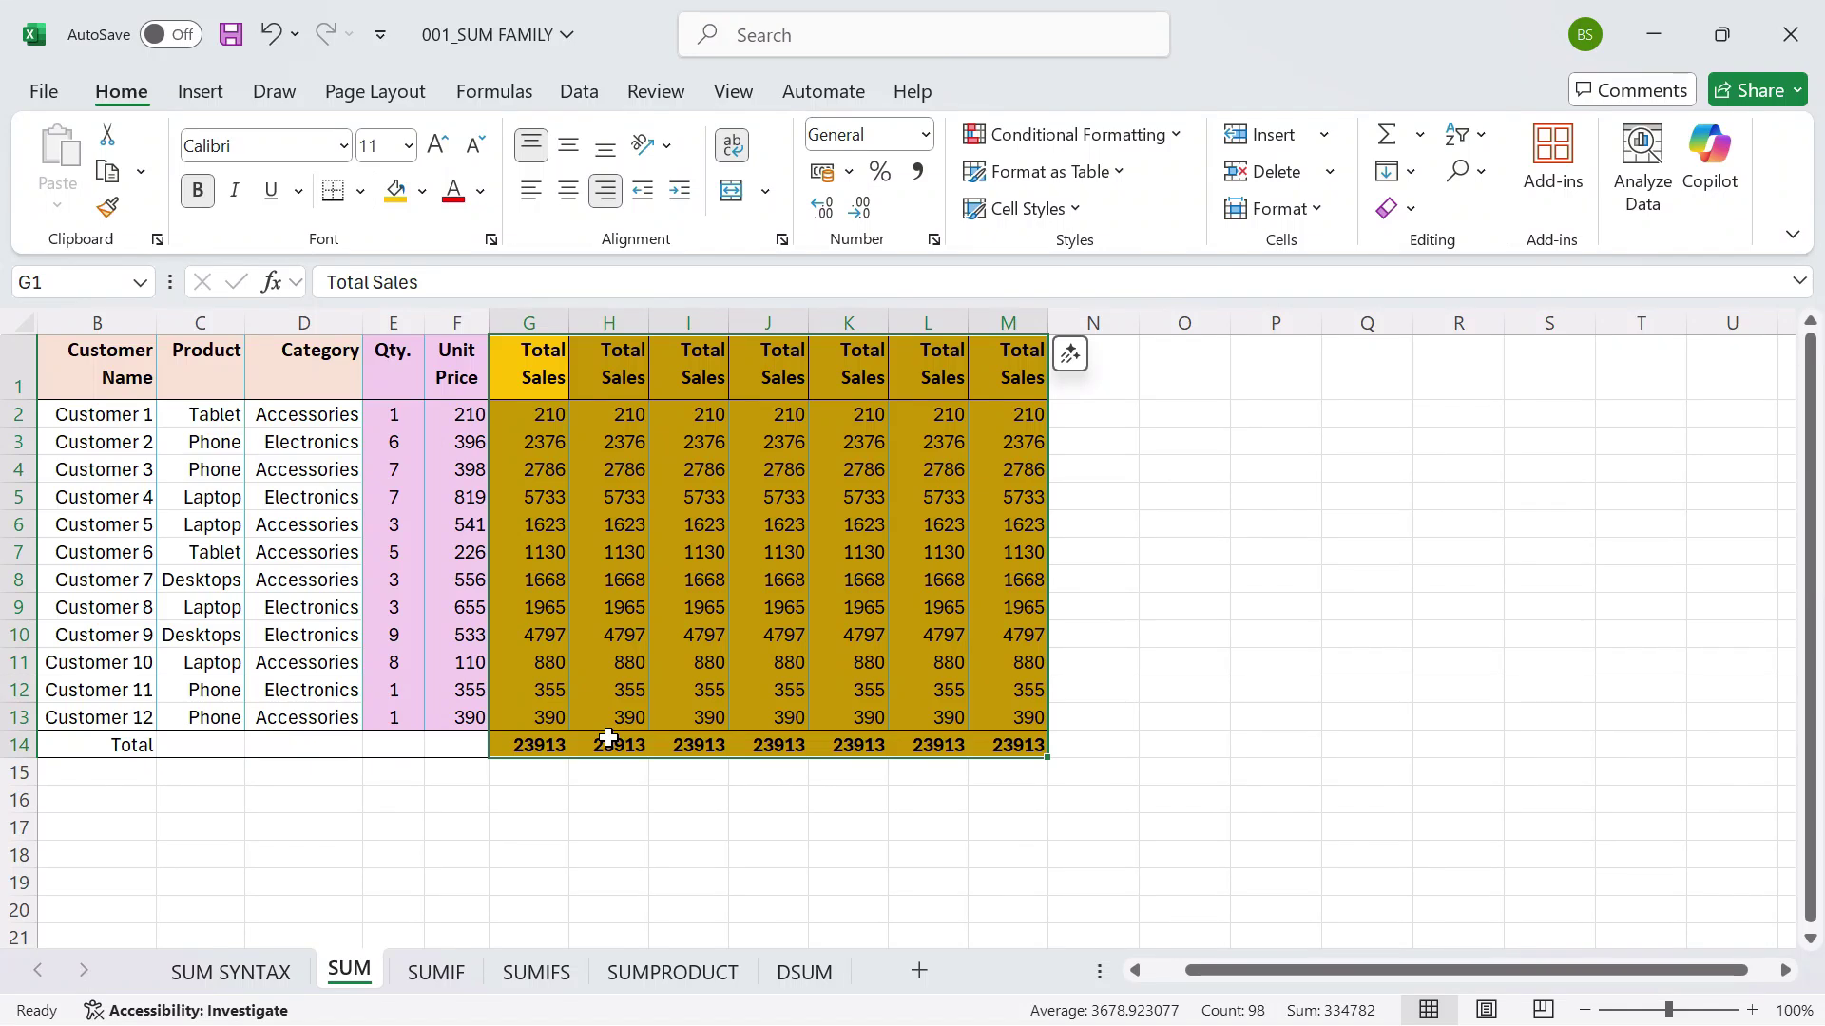
Open the SUMIF sheet and examine its Customer Name, Product, Category and Unit Price columns.
click(439, 971)
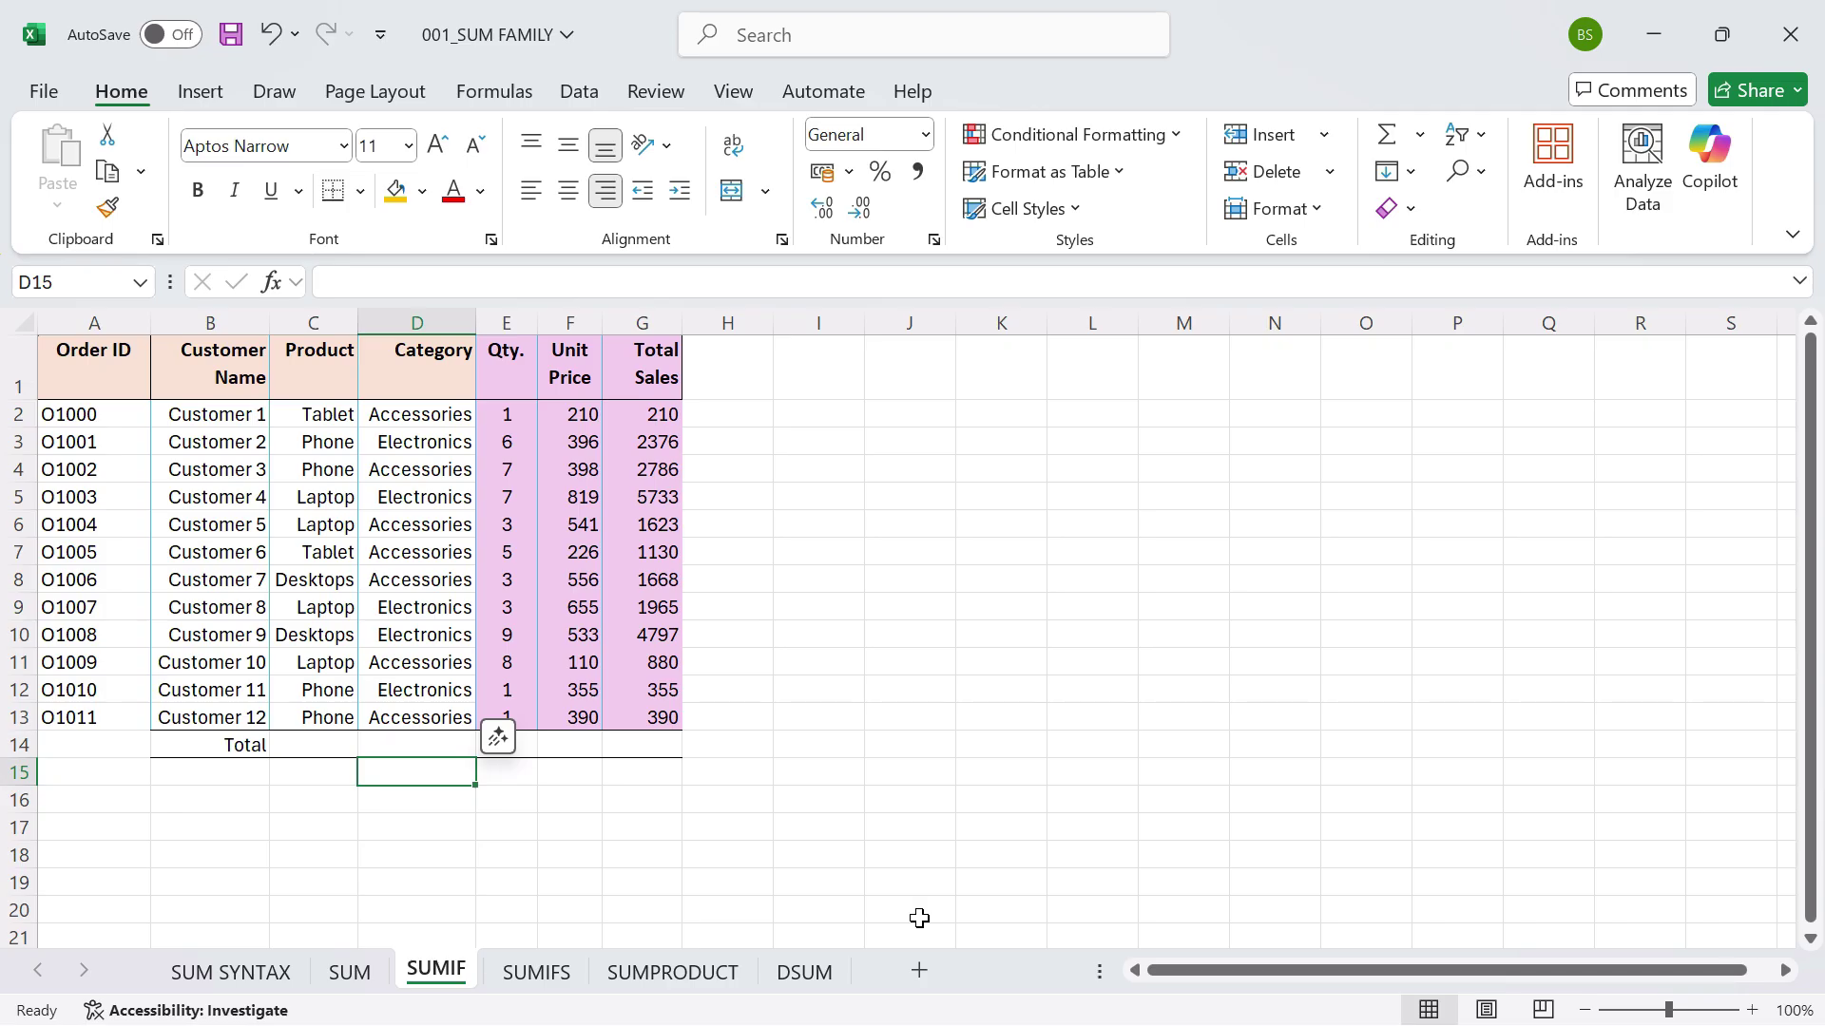
drag(217, 354, 231, 666)
drag(304, 357, 314, 582)
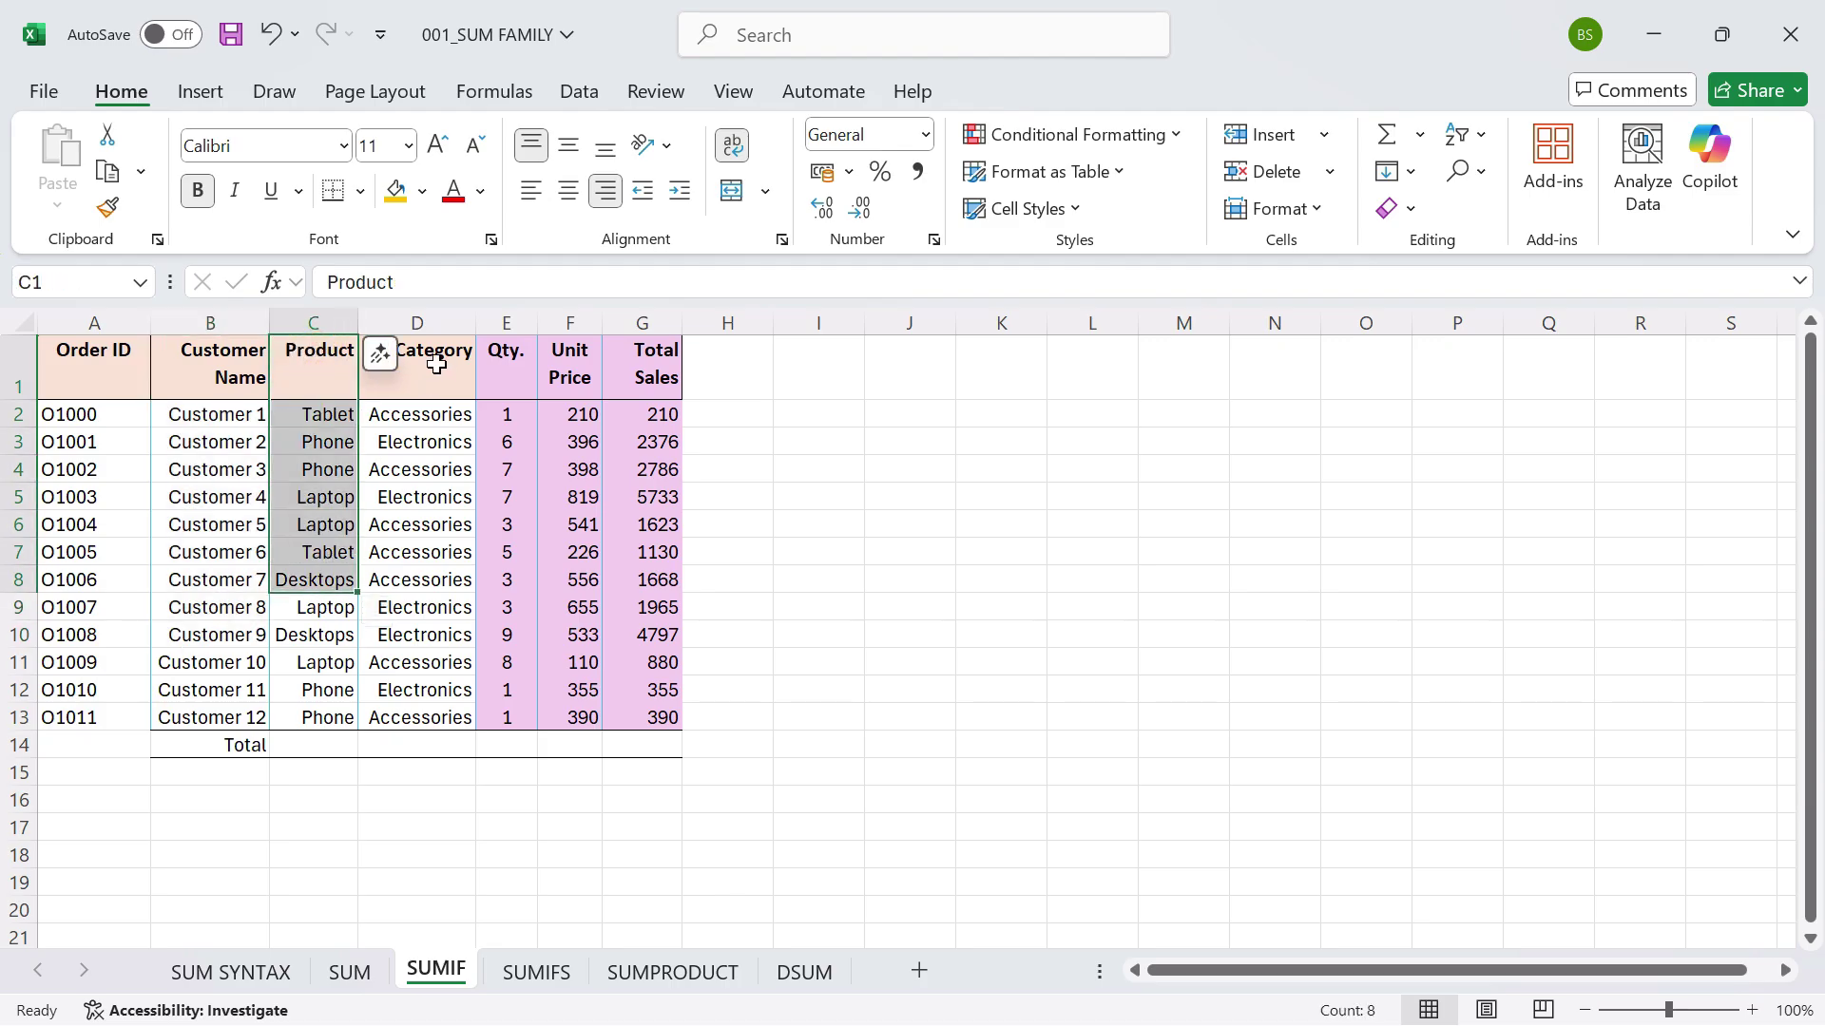
drag(436, 364, 423, 582)
click(570, 361)
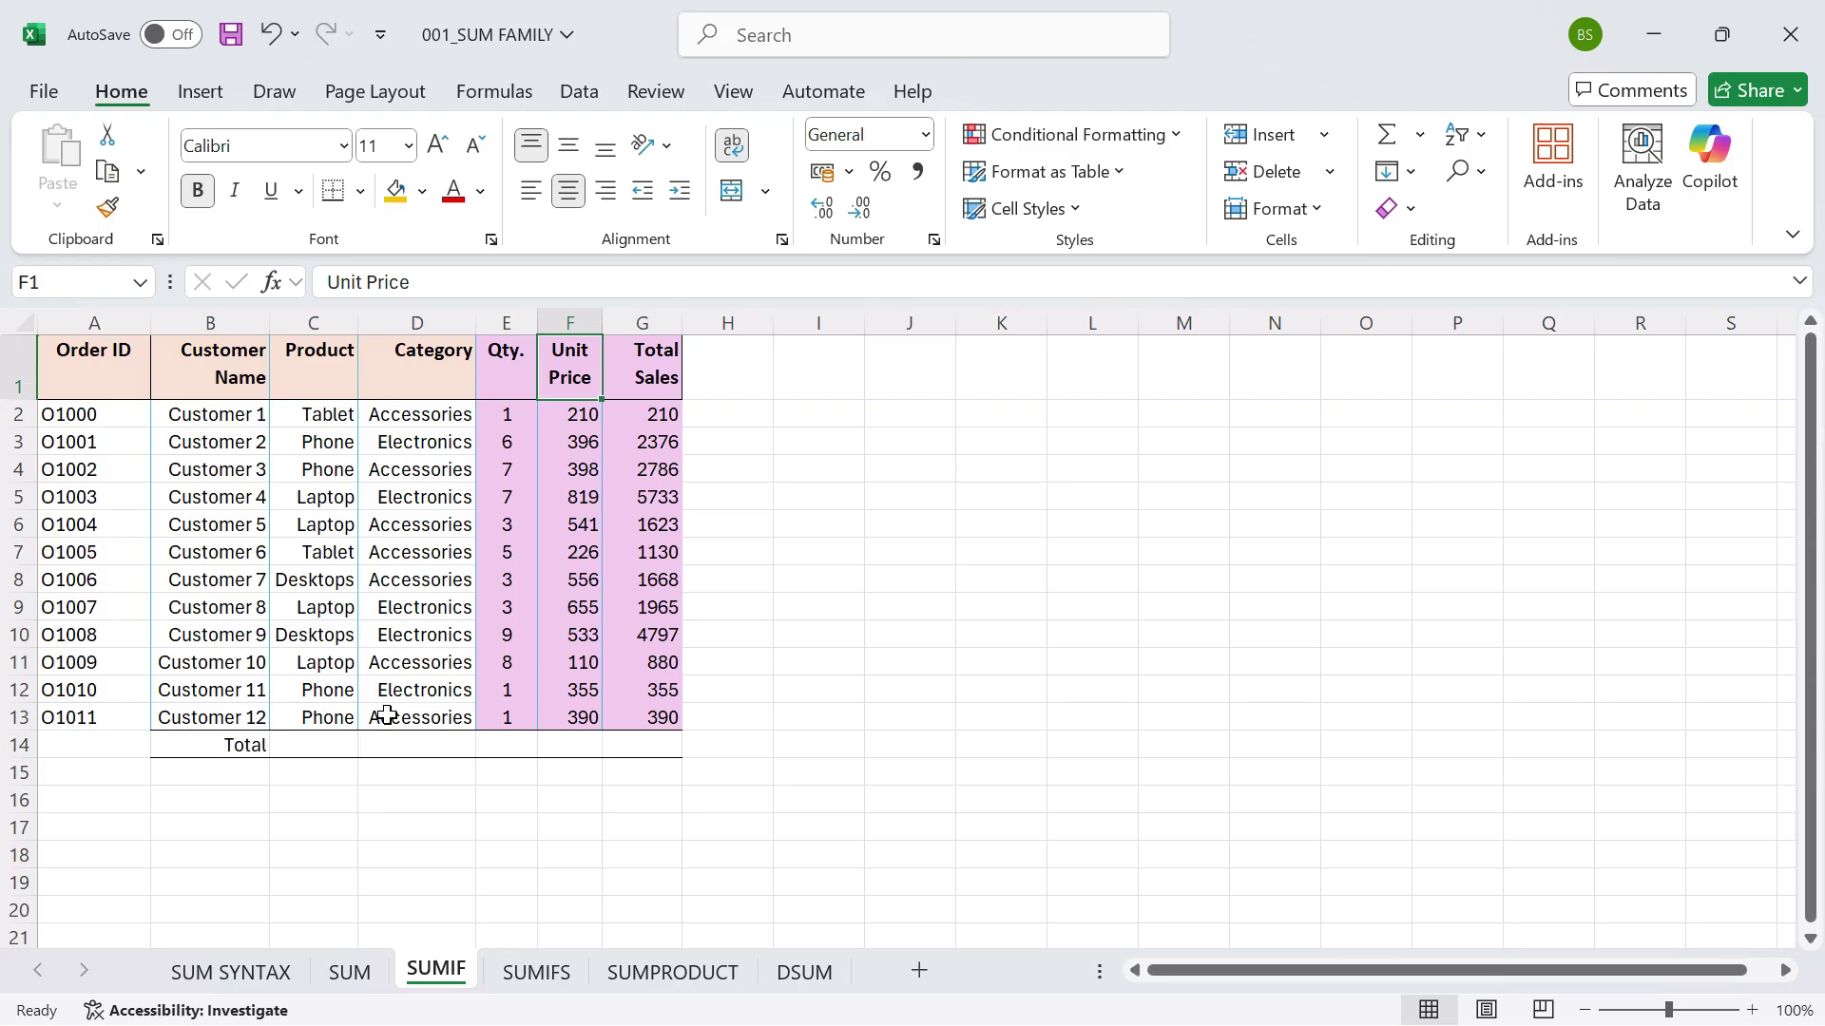
Examine the Product entries and the Phone rows with their Total Sales, and select cell C16 below the table.
drag(333, 417, 310, 712)
drag(310, 442, 617, 465)
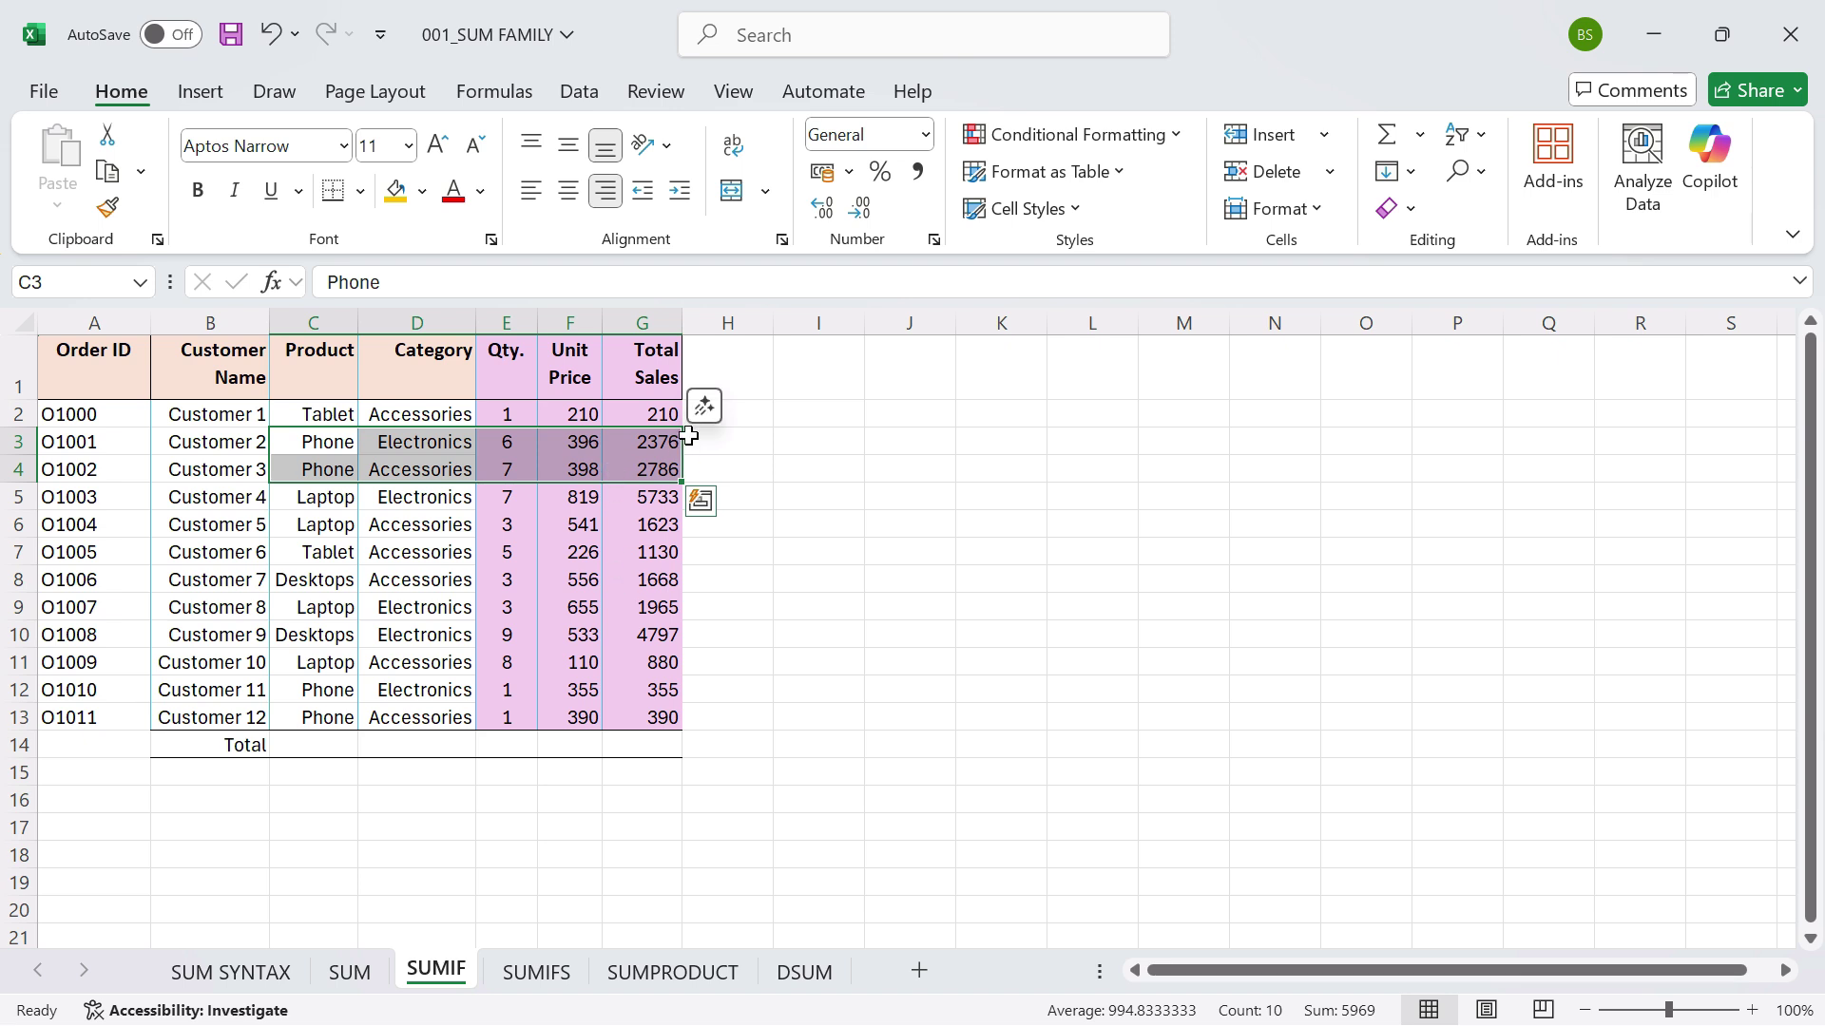
click(663, 443)
click(635, 485)
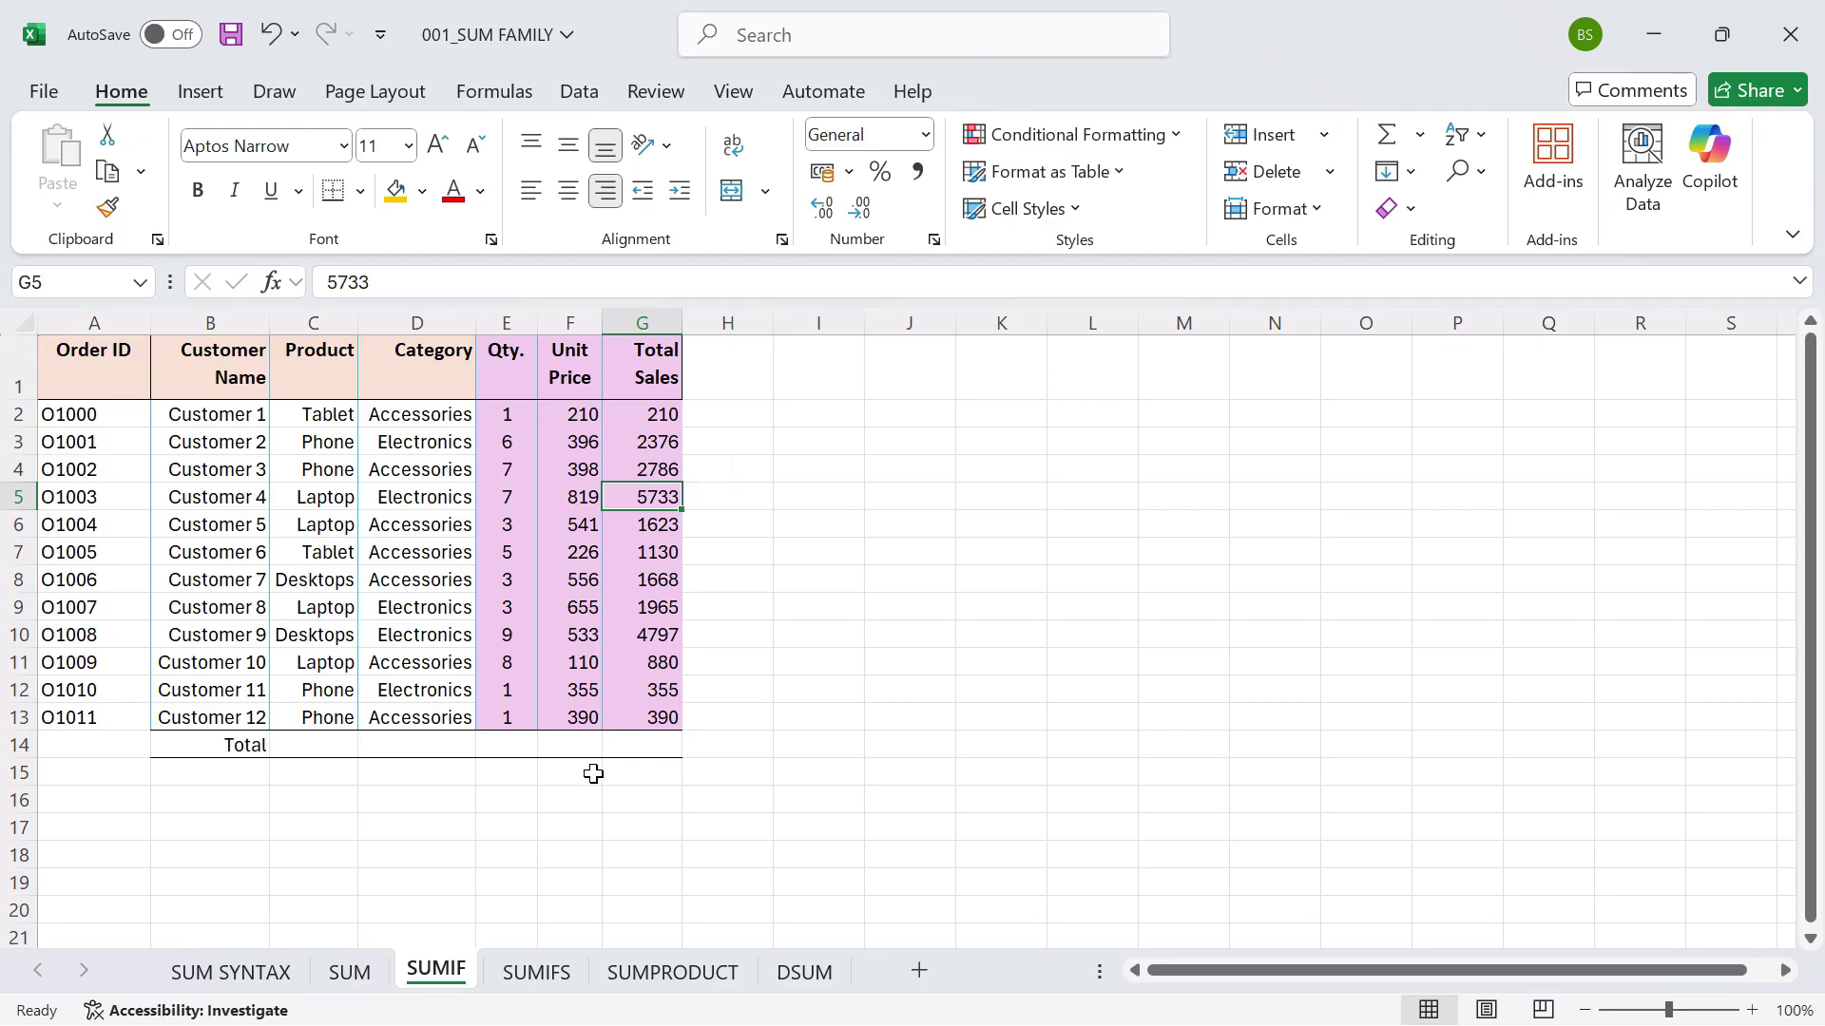
click(377, 801)
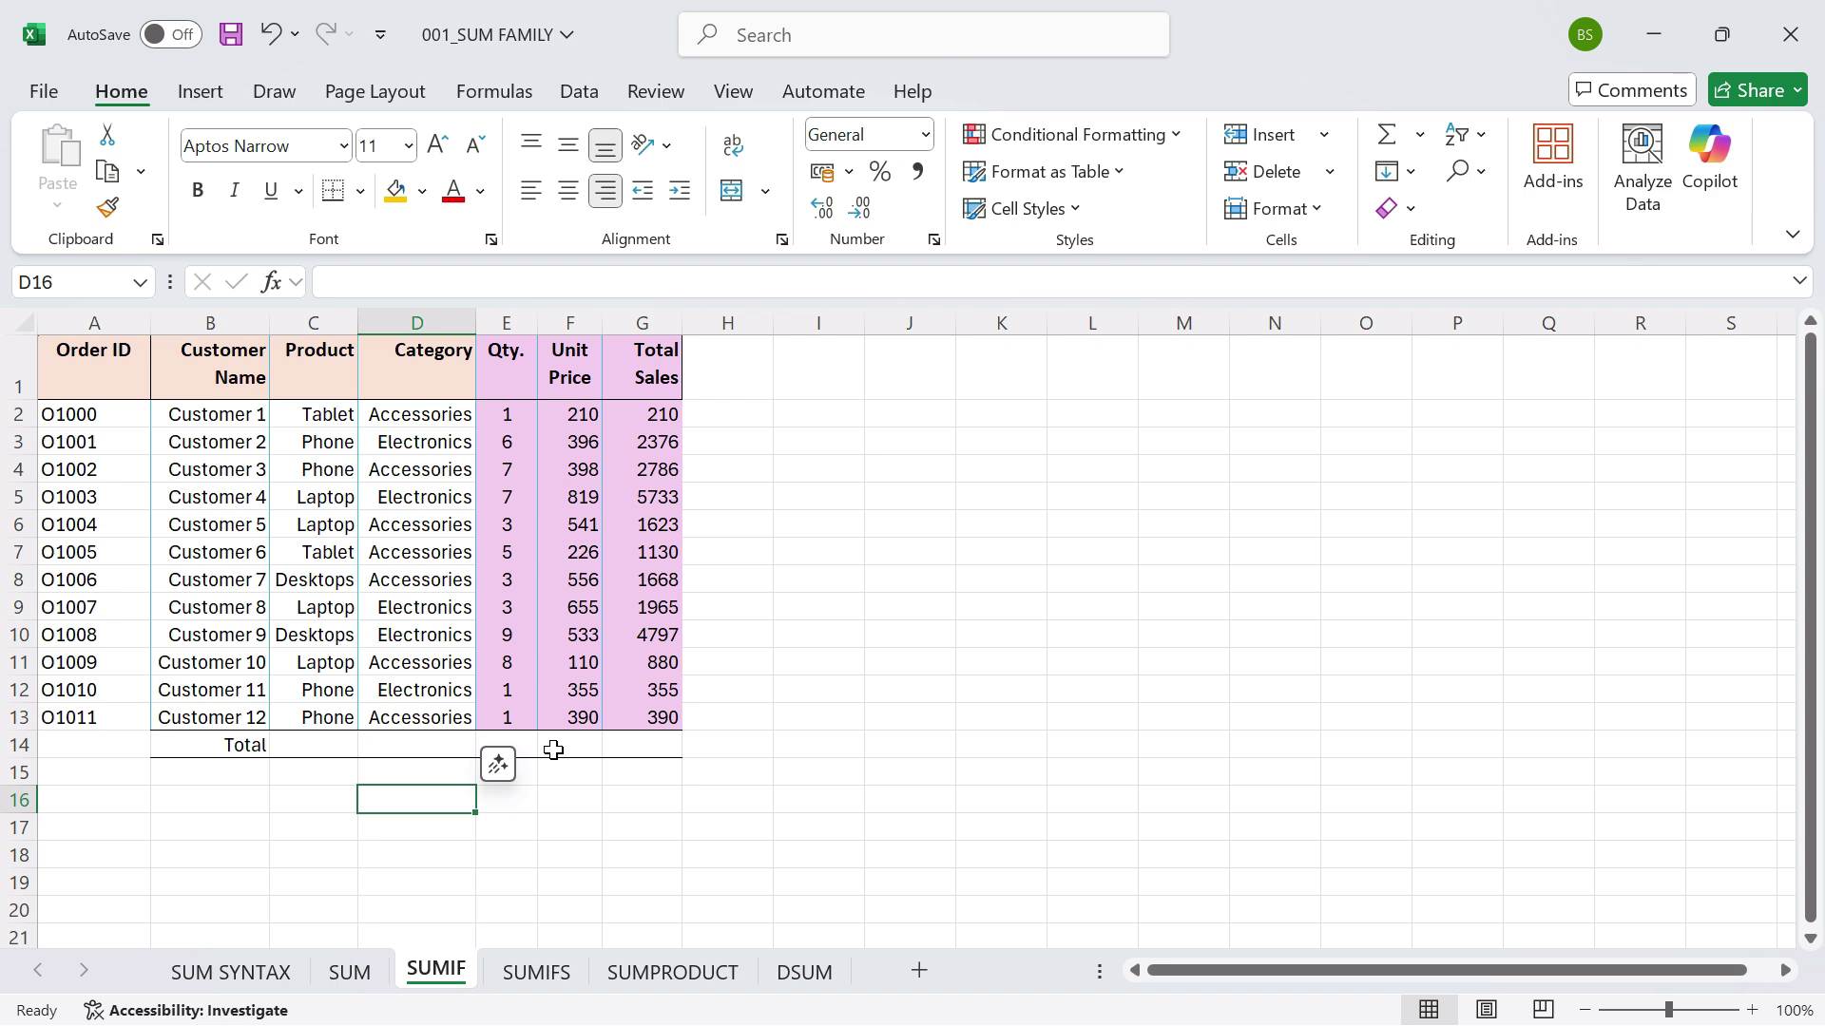
key(Left)
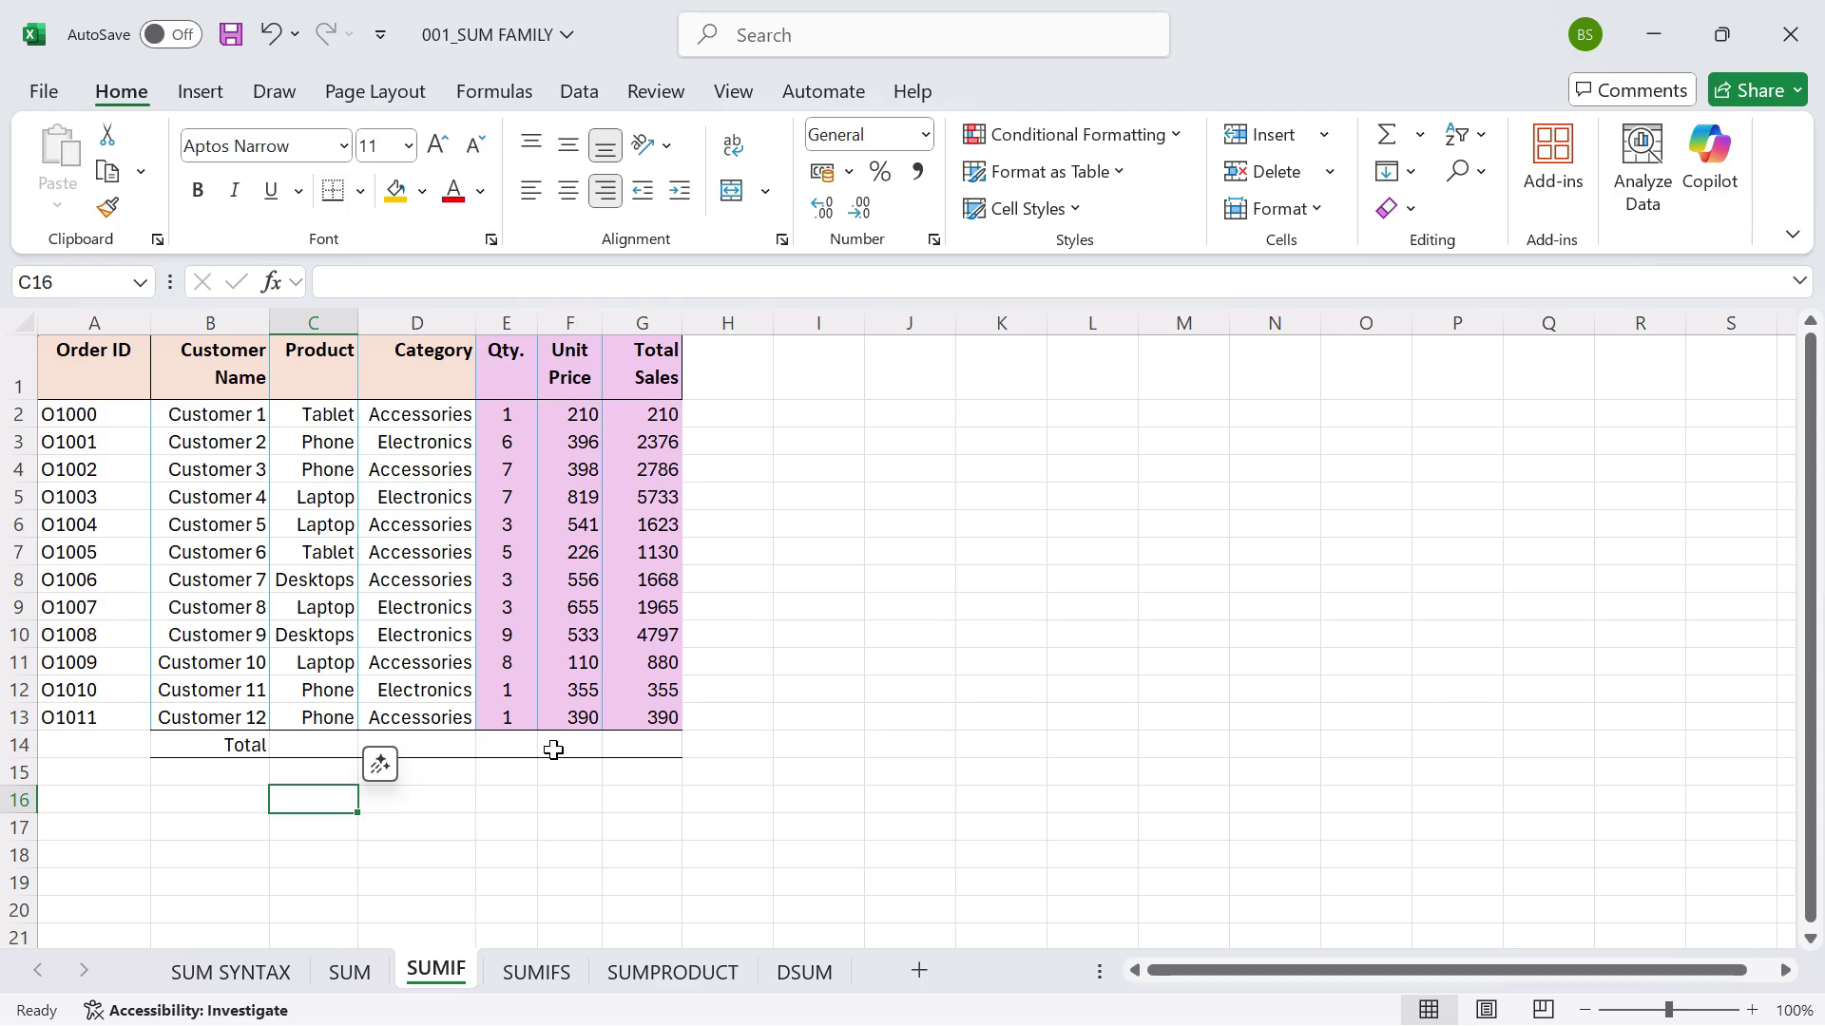
text(c)
key(BackSpace)
text(Cr)
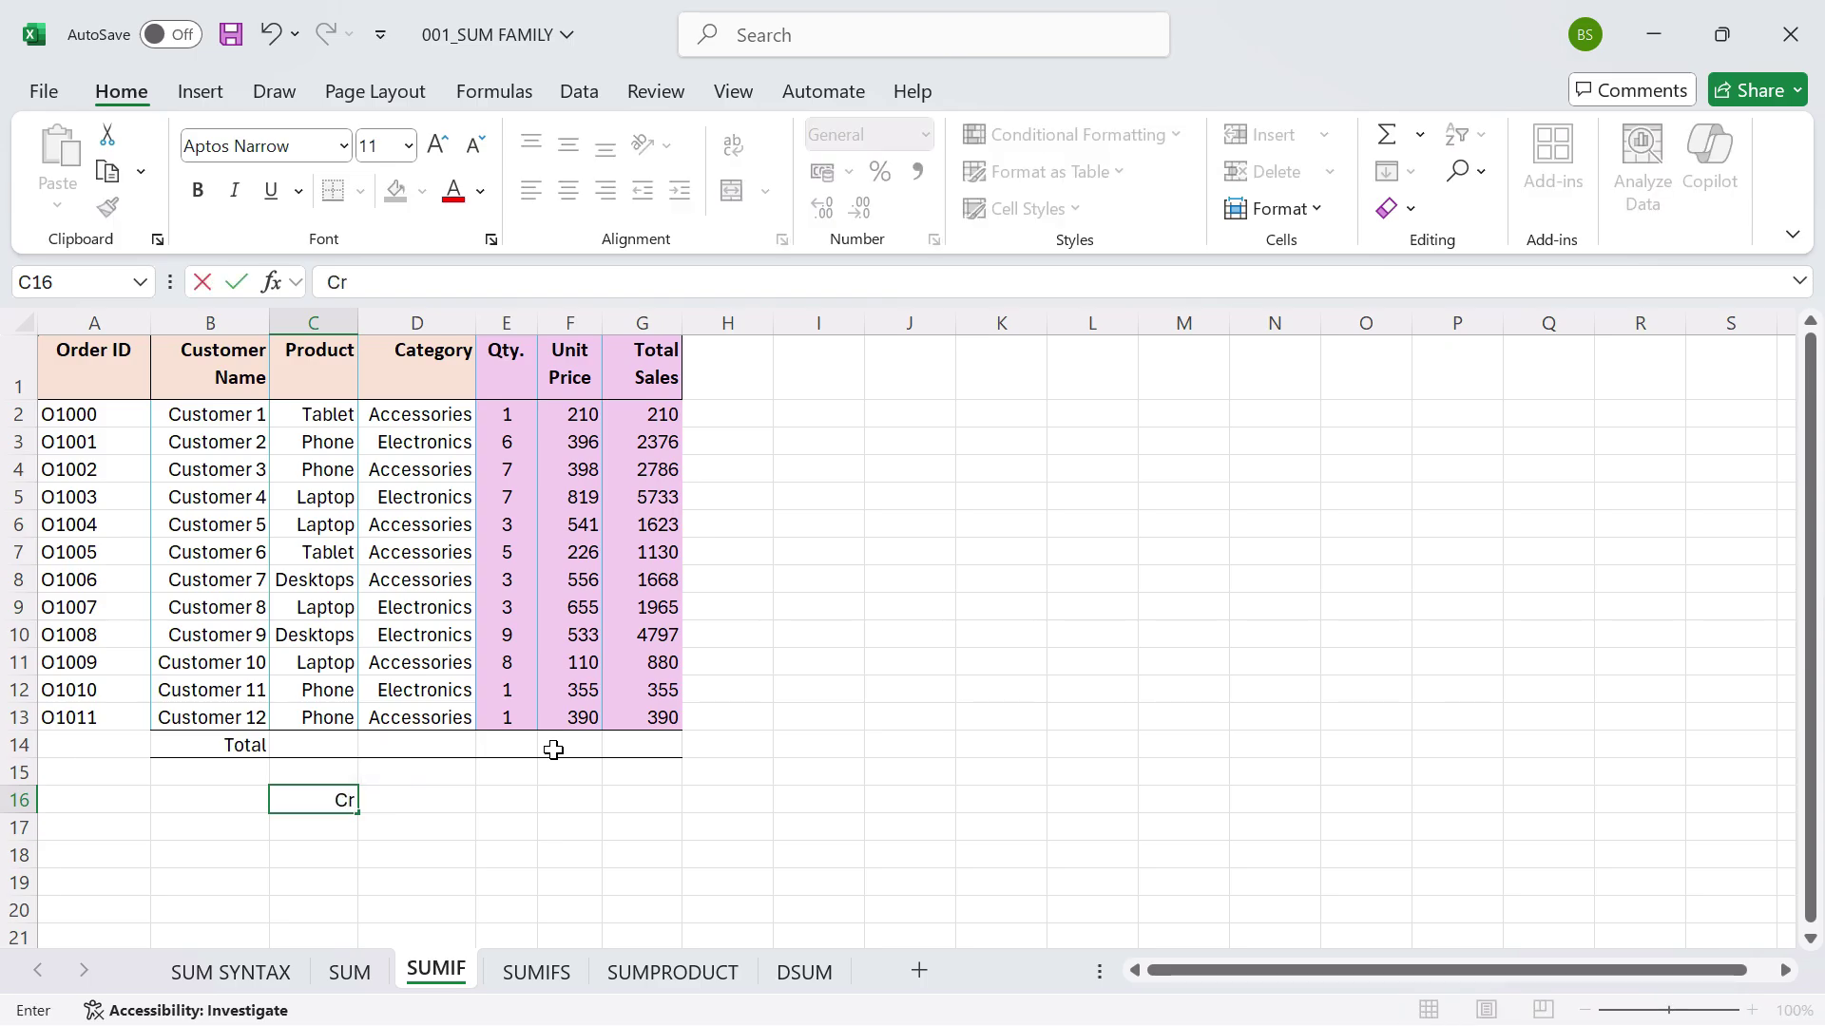
text(iteria)
key(BackSpace)
key(BackSpace)
key(BackSpace)
key(BackSpace)
key(BackSpace)
key(BackSpace)
key(BackSpace)
key(BackSpace)
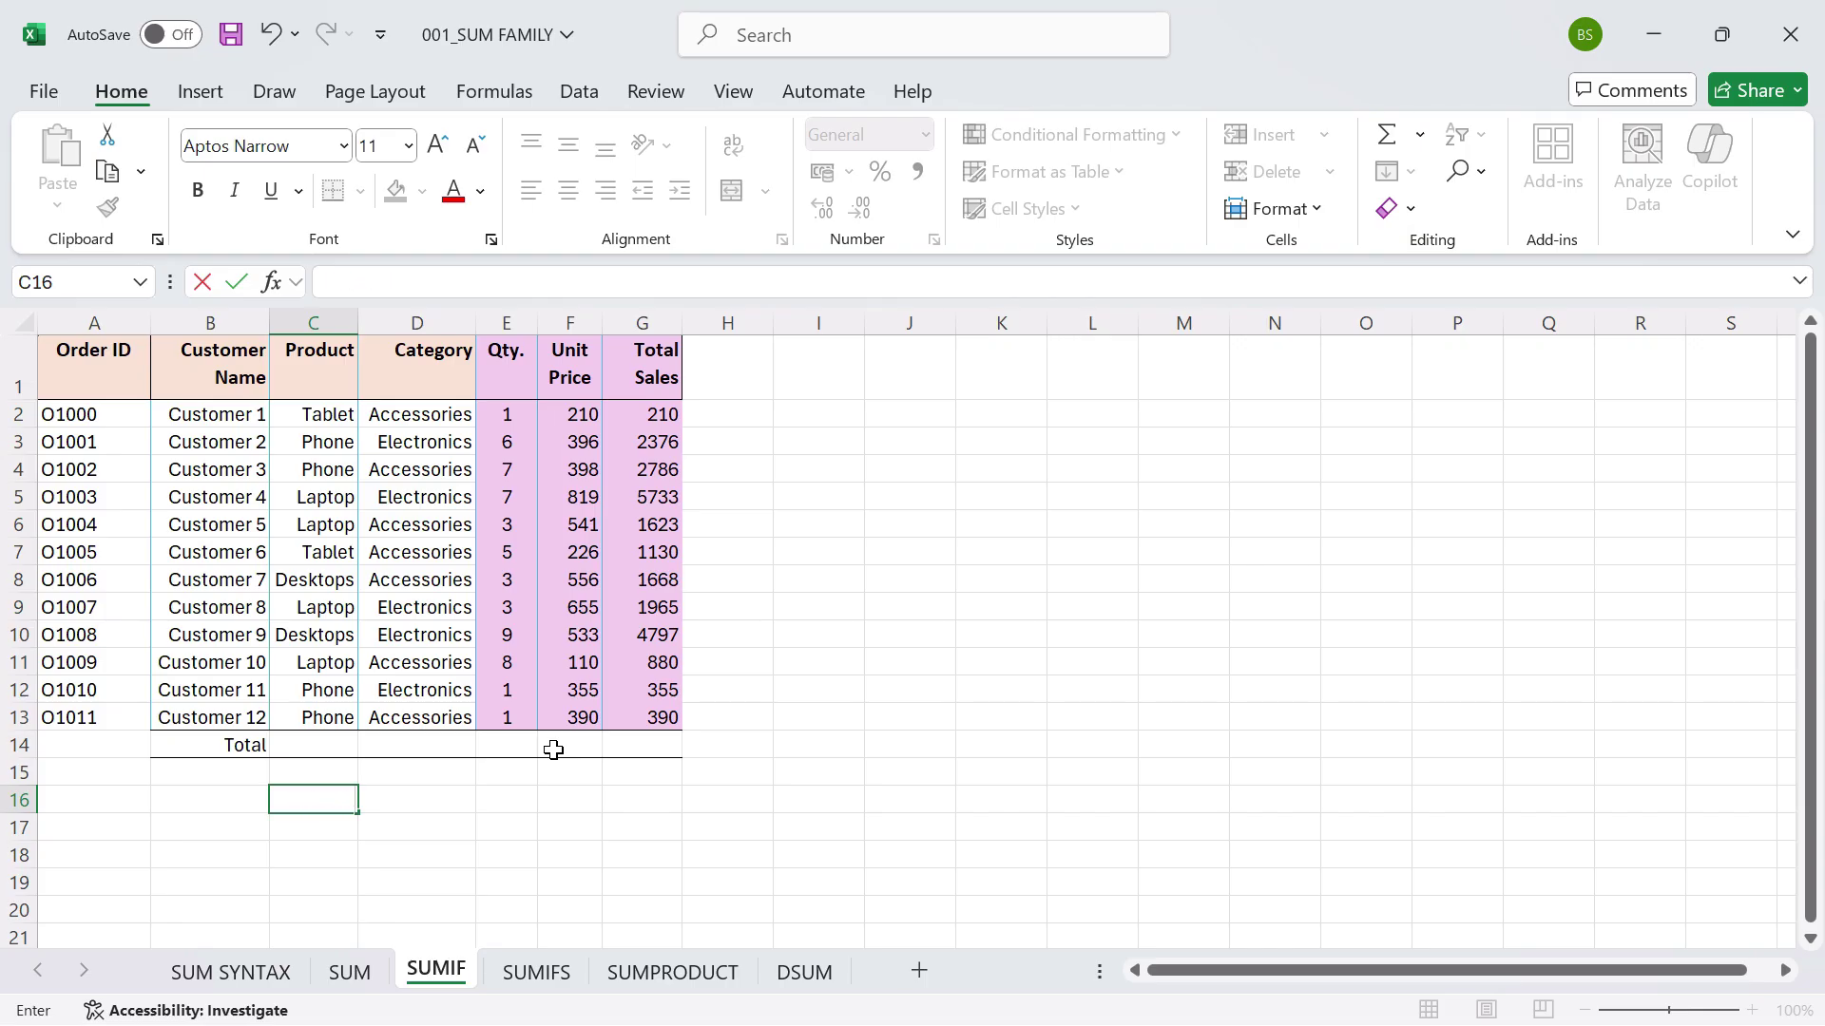
Enter Phone as the criterion in C16 and fill C16:D16 with gold.
text(Pho)
text(ne)
key(Tab)
key(shift+Left)
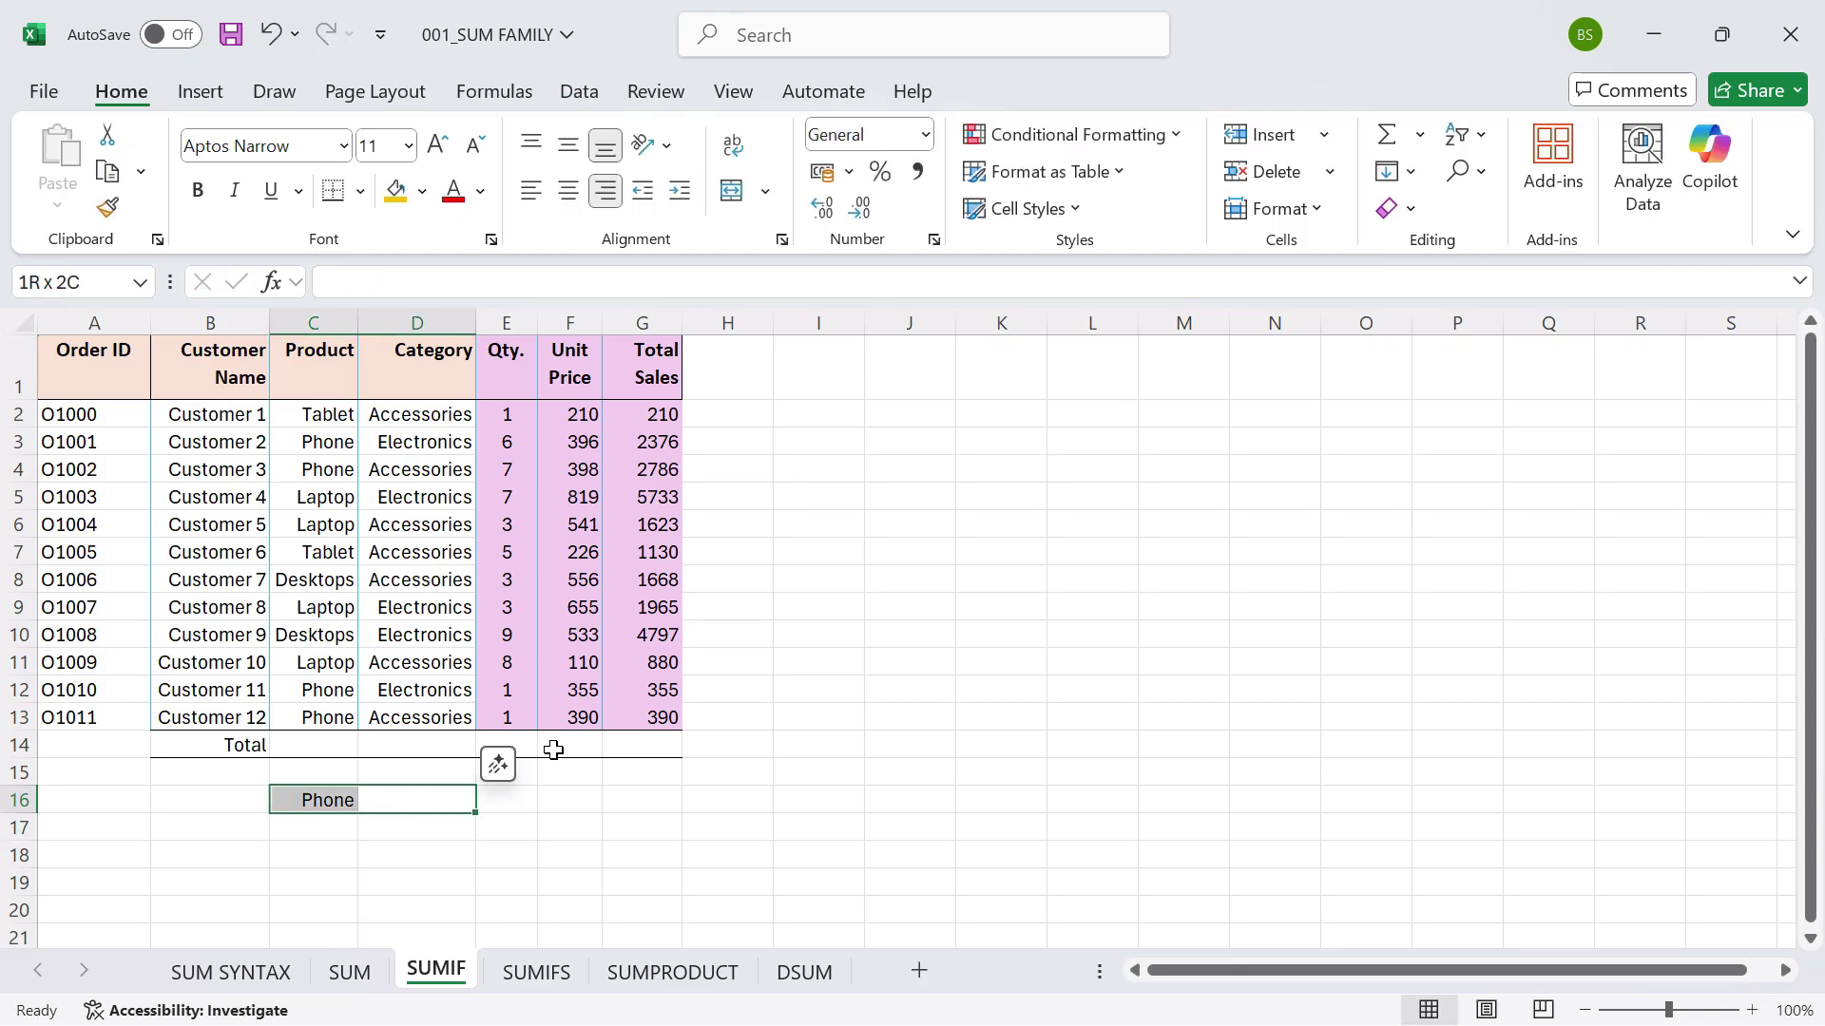
click(398, 191)
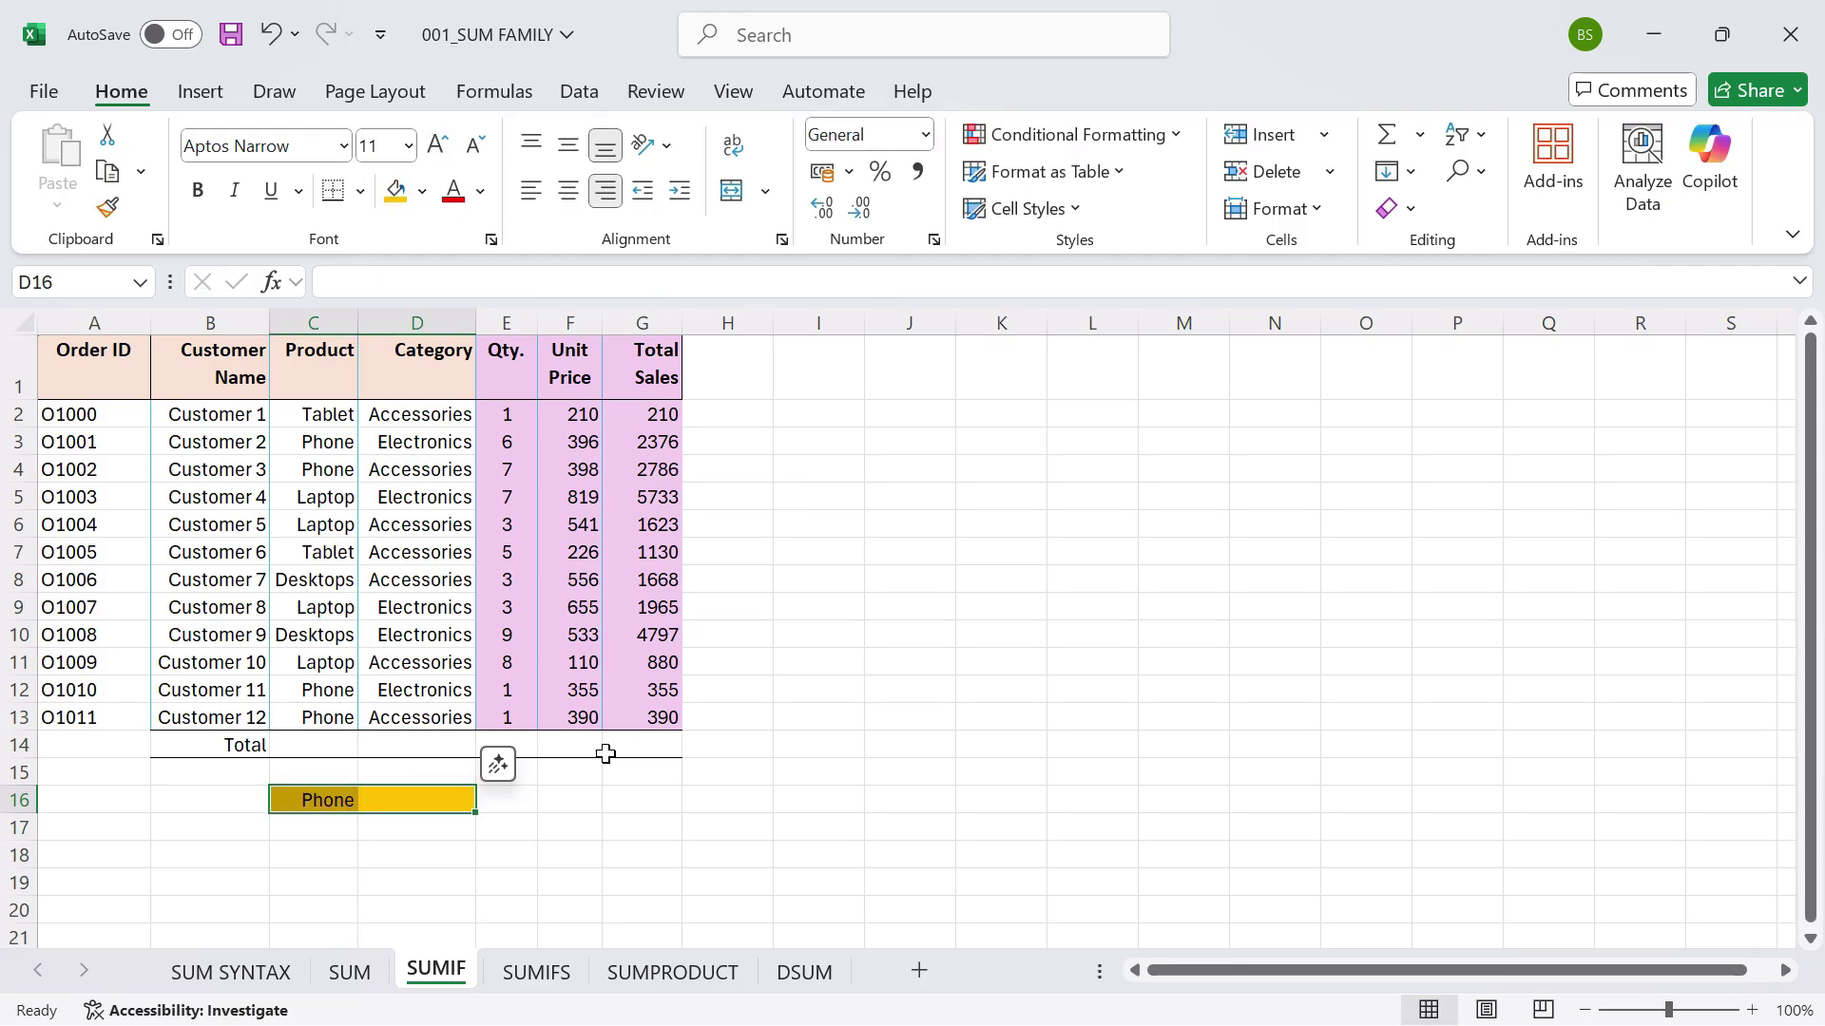
click(517, 799)
Start a SUMIF formula in D16 with the Product cells C2:C13 as the range.
click(393, 790)
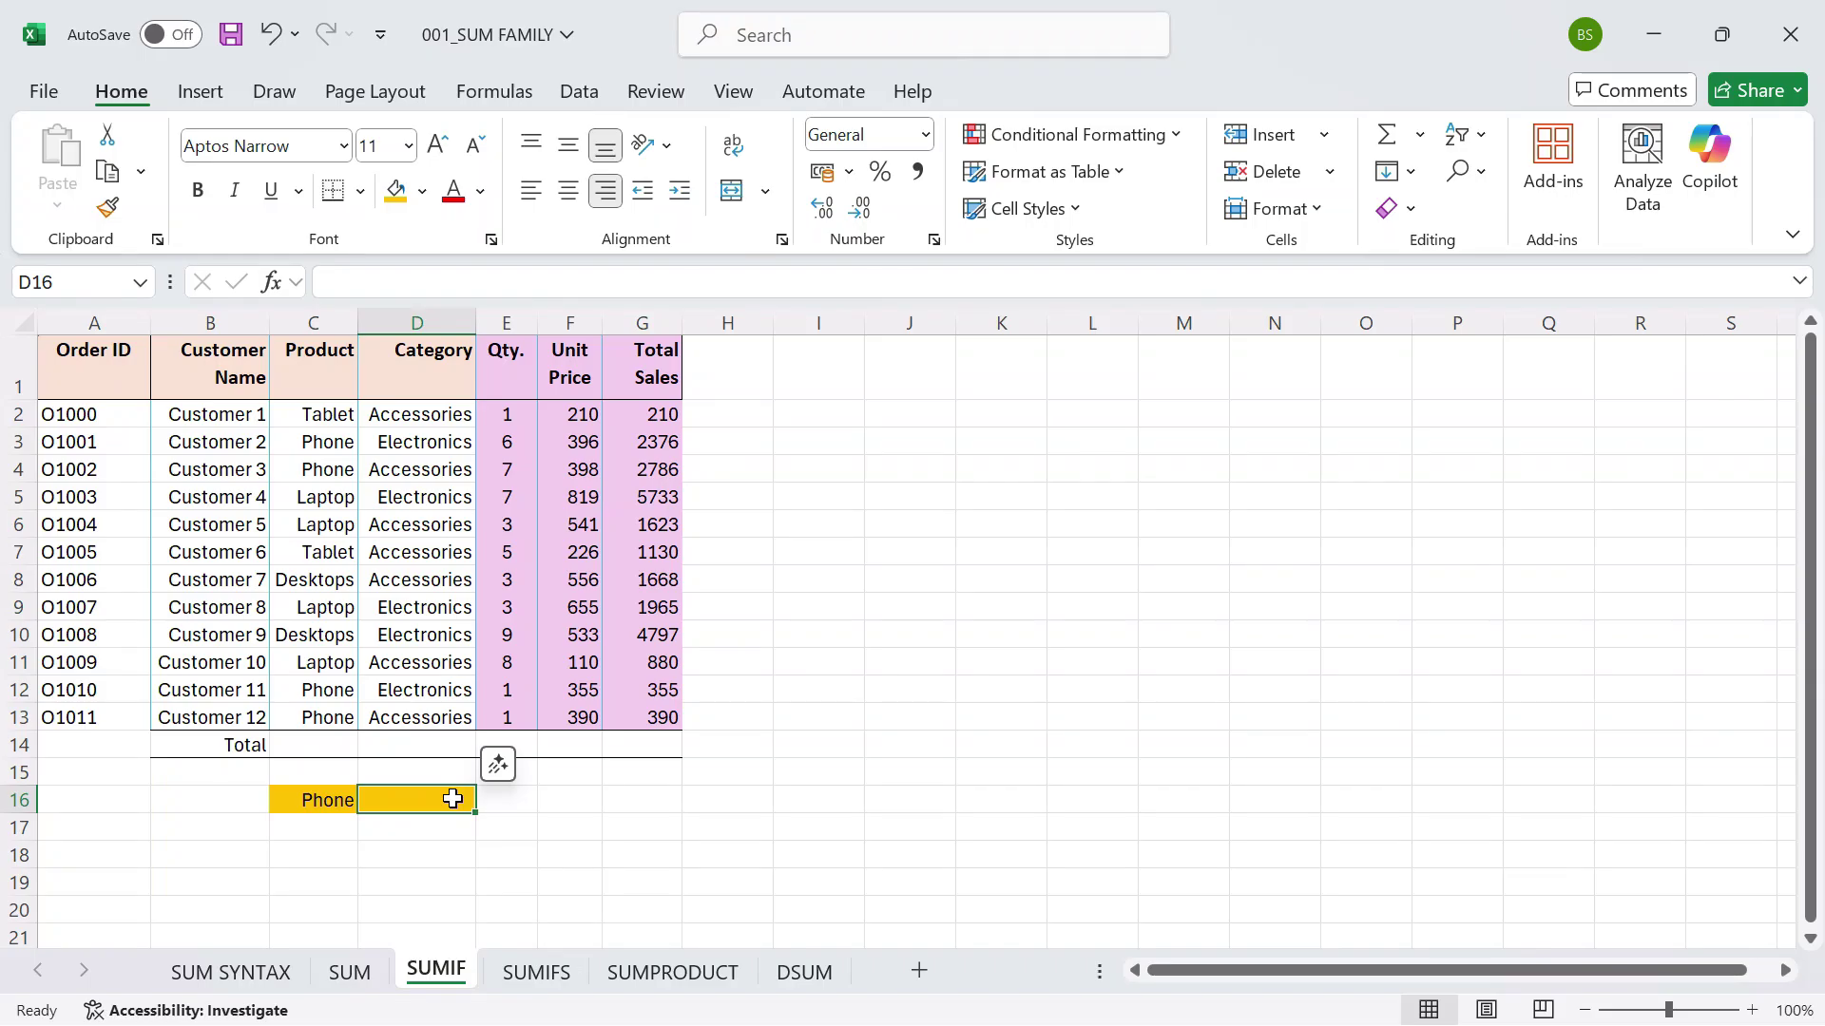
text(=su)
key(BackSpace)
key(BackSpace)
text(SUMIF)
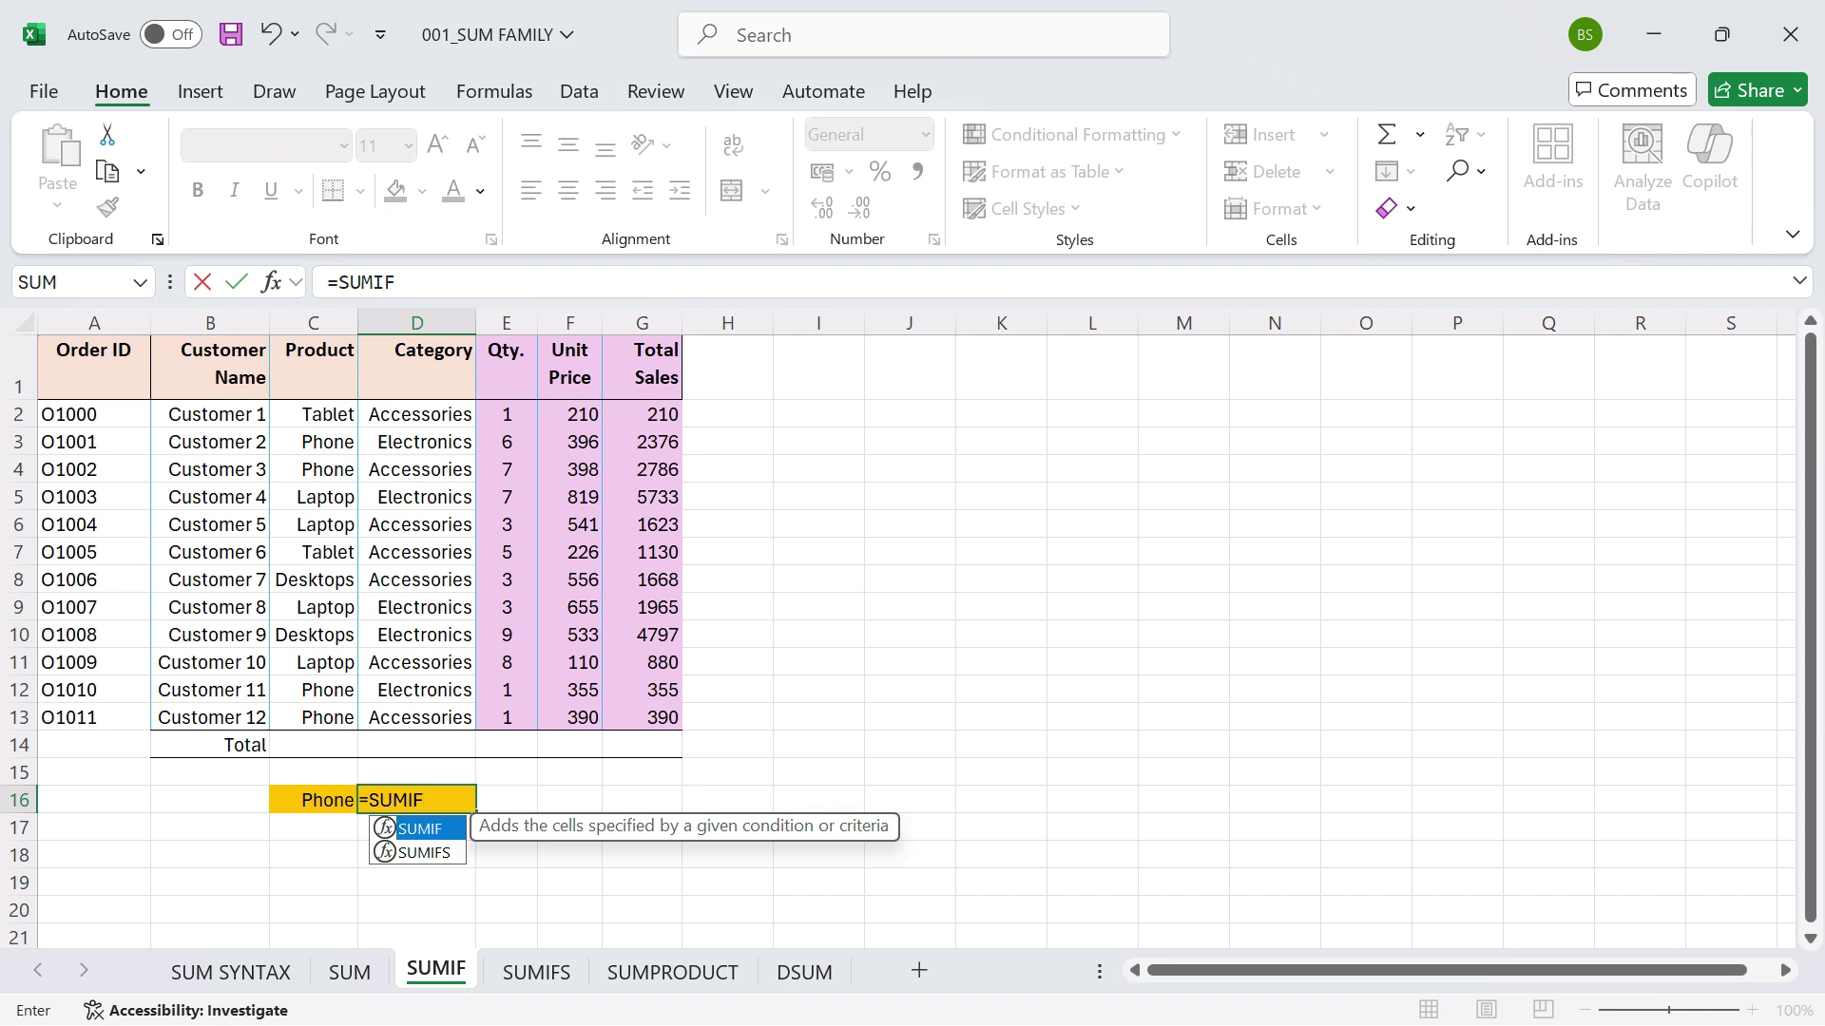
text(()
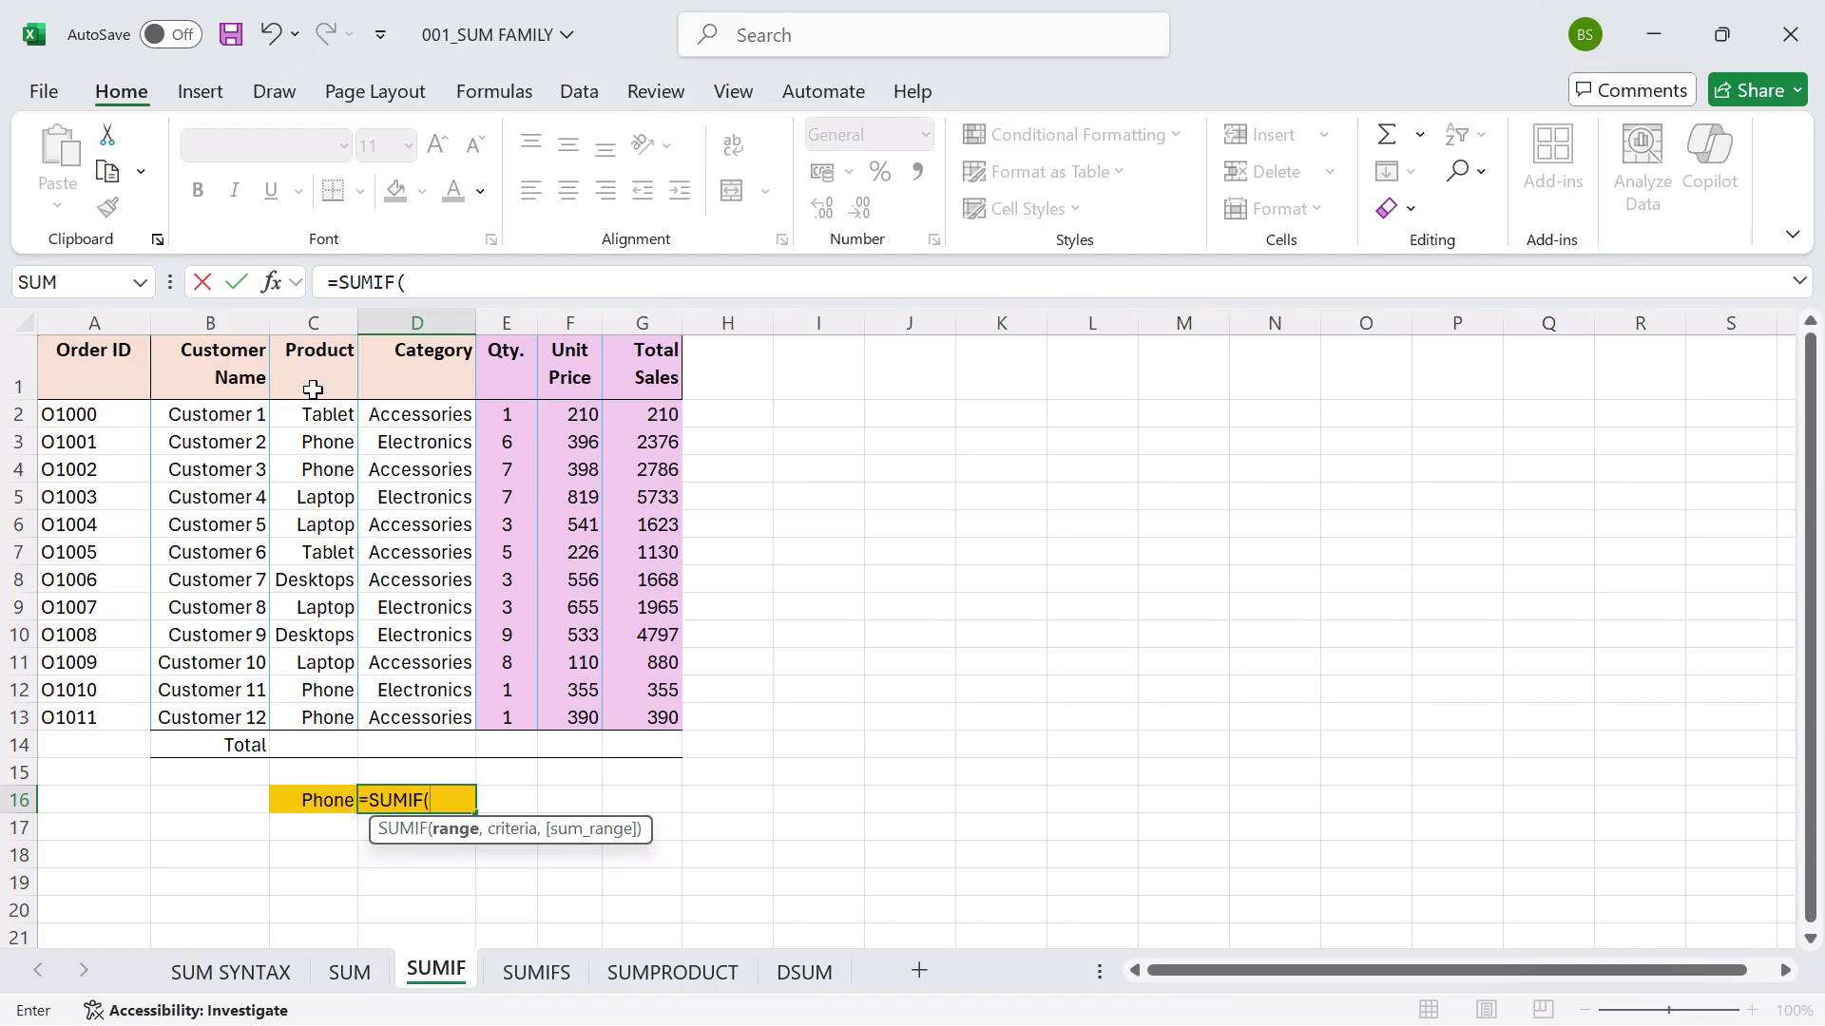
drag(316, 410, 314, 719)
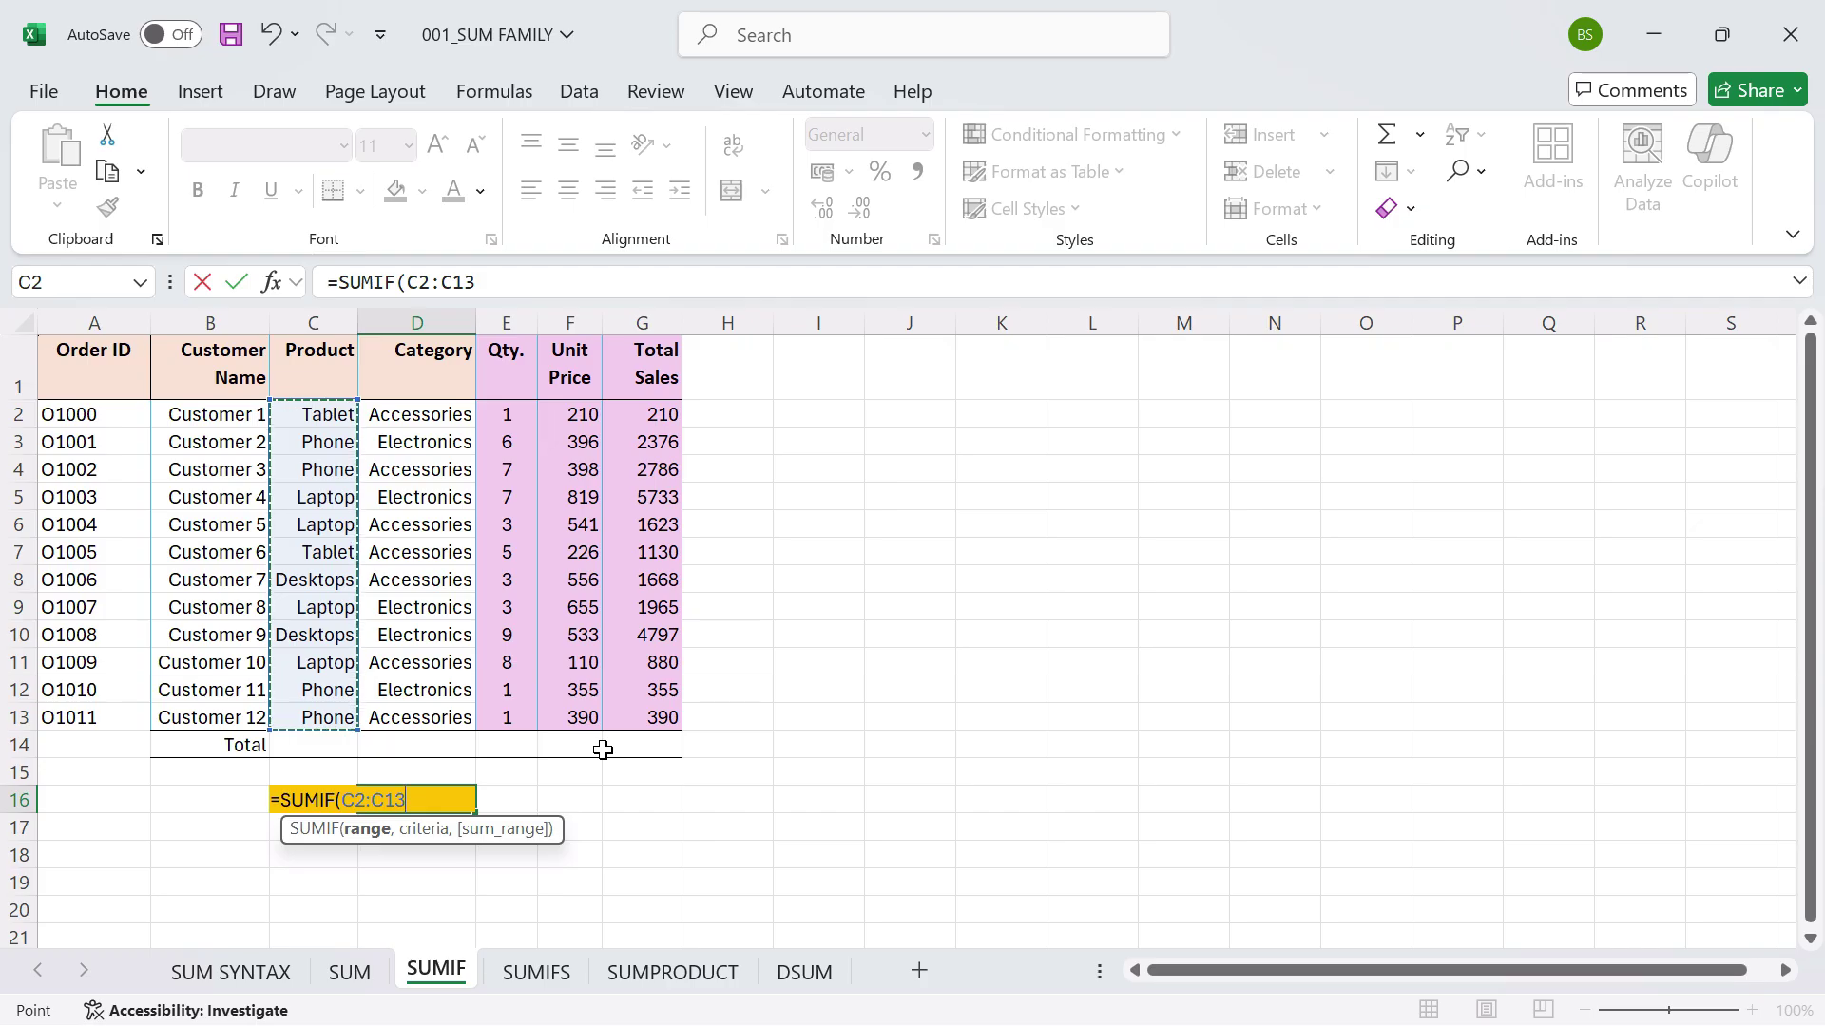
text(,)
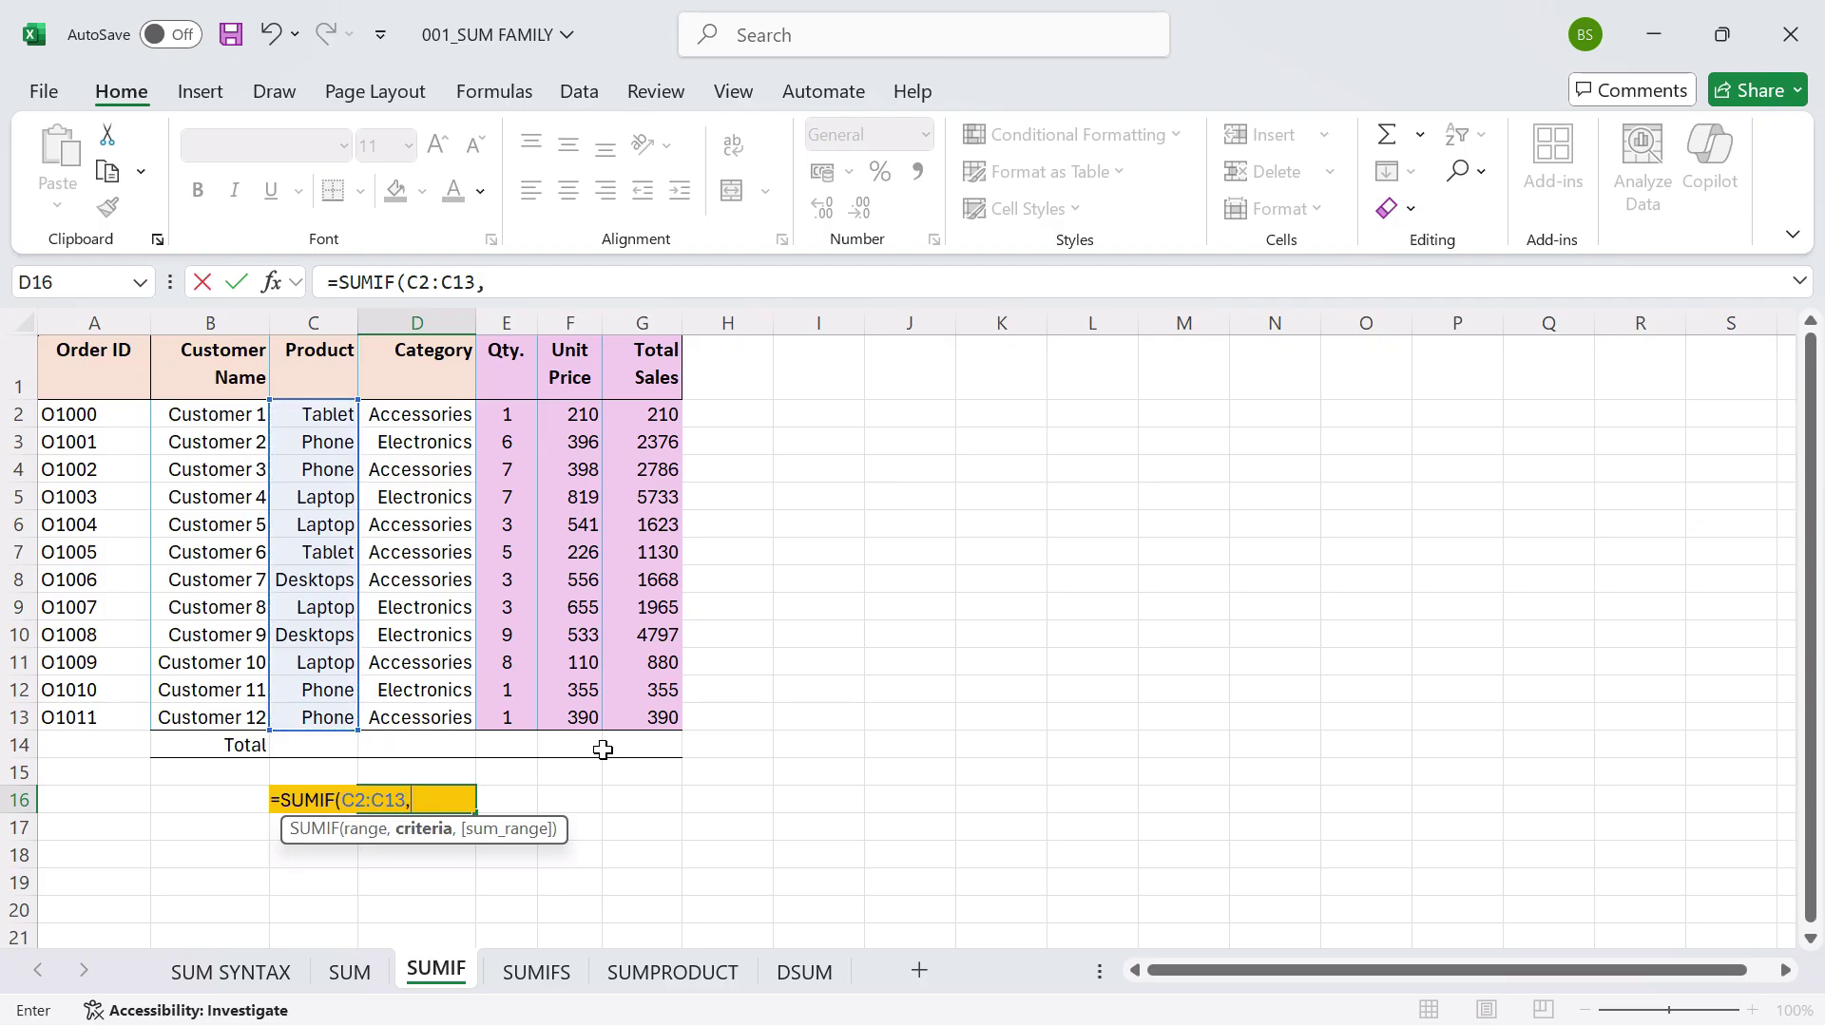
Use cell C16, containing Phone, as the criteria argument of the SUMIF formula in D16.
click(297, 774)
key(Down)
key(Left)
key(Left)
key(Right)
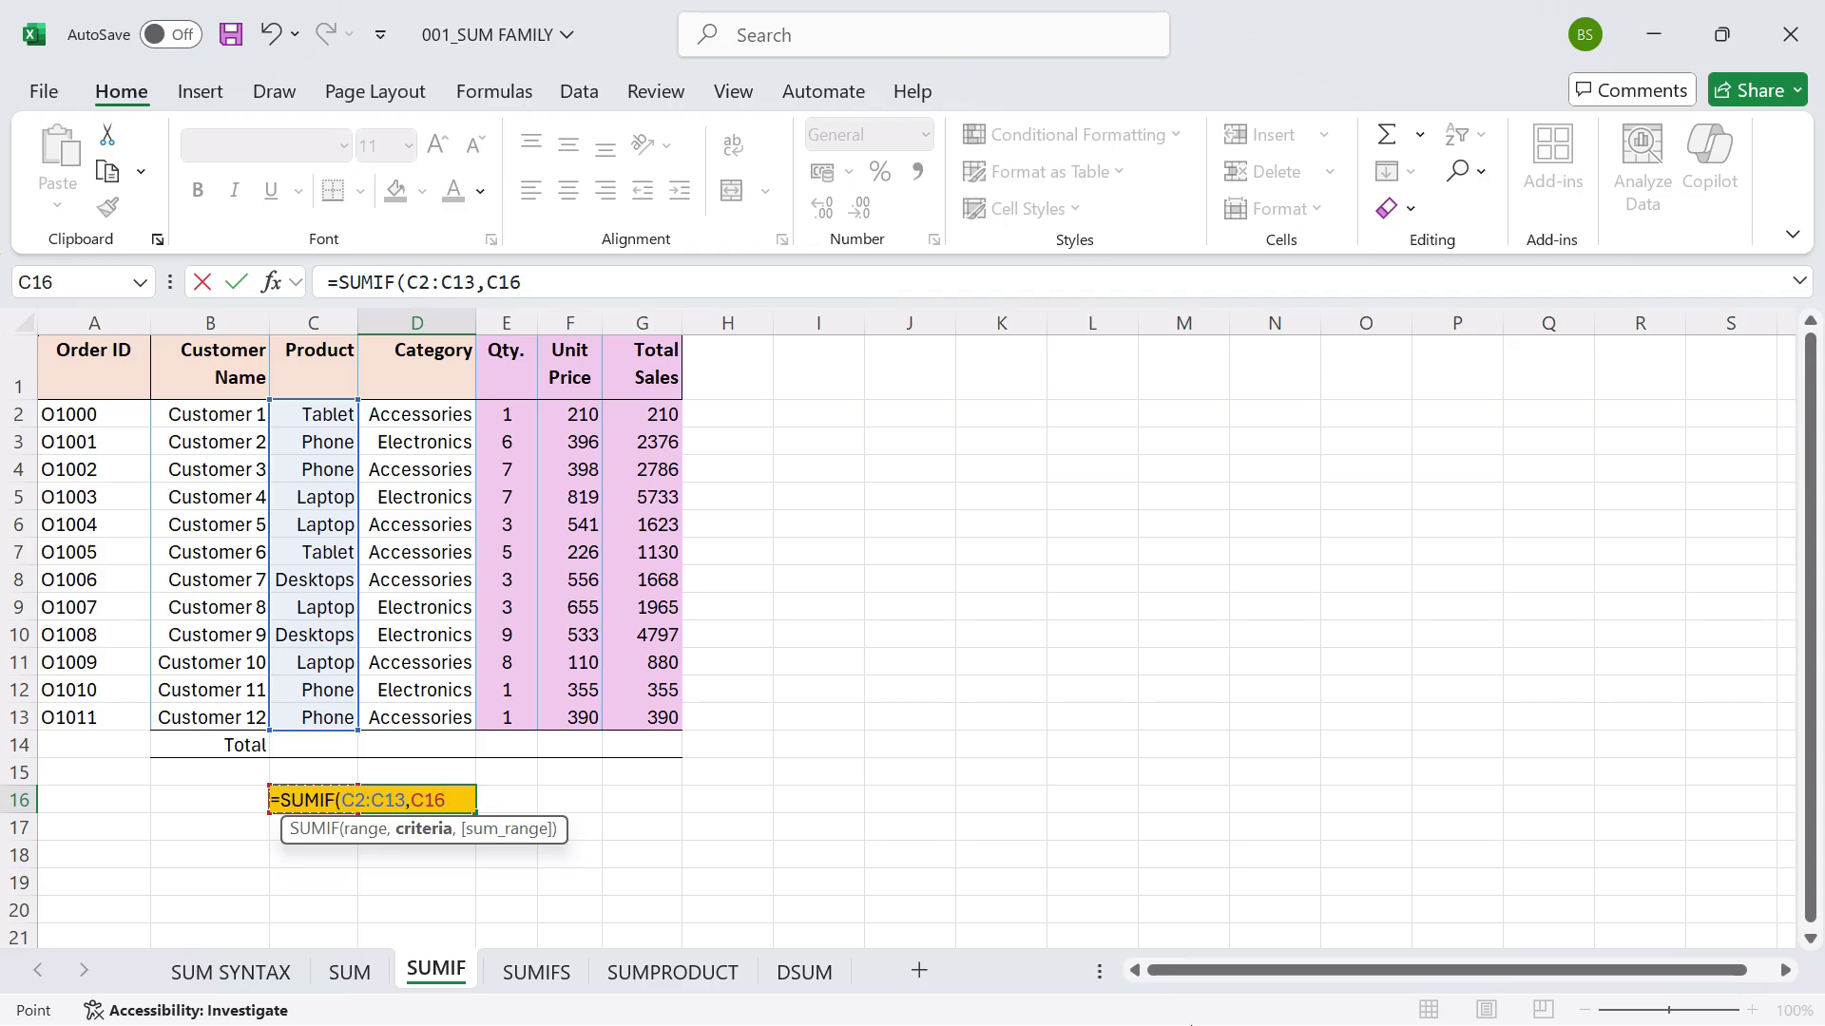
text(,)
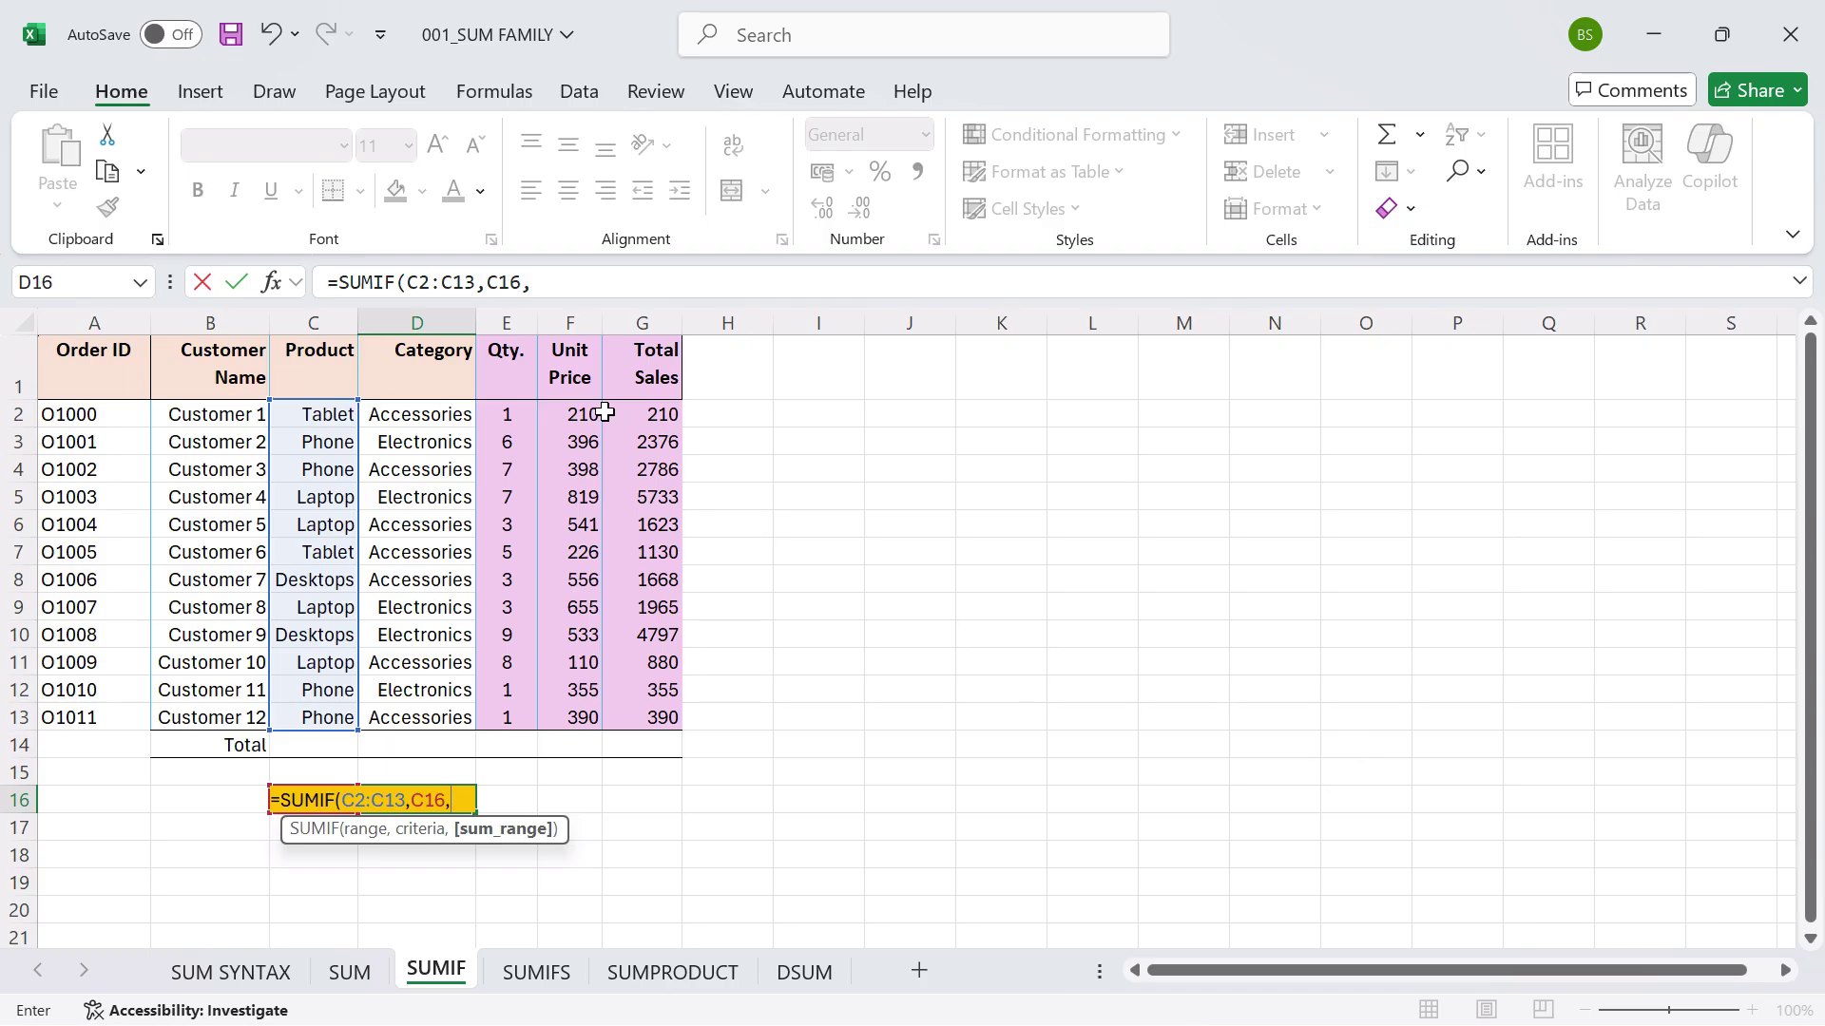
Set the Total Sales cells G2:G13 as the sum range, complete the SUMIF formula and review it in D16.
drag(604, 411, 608, 727)
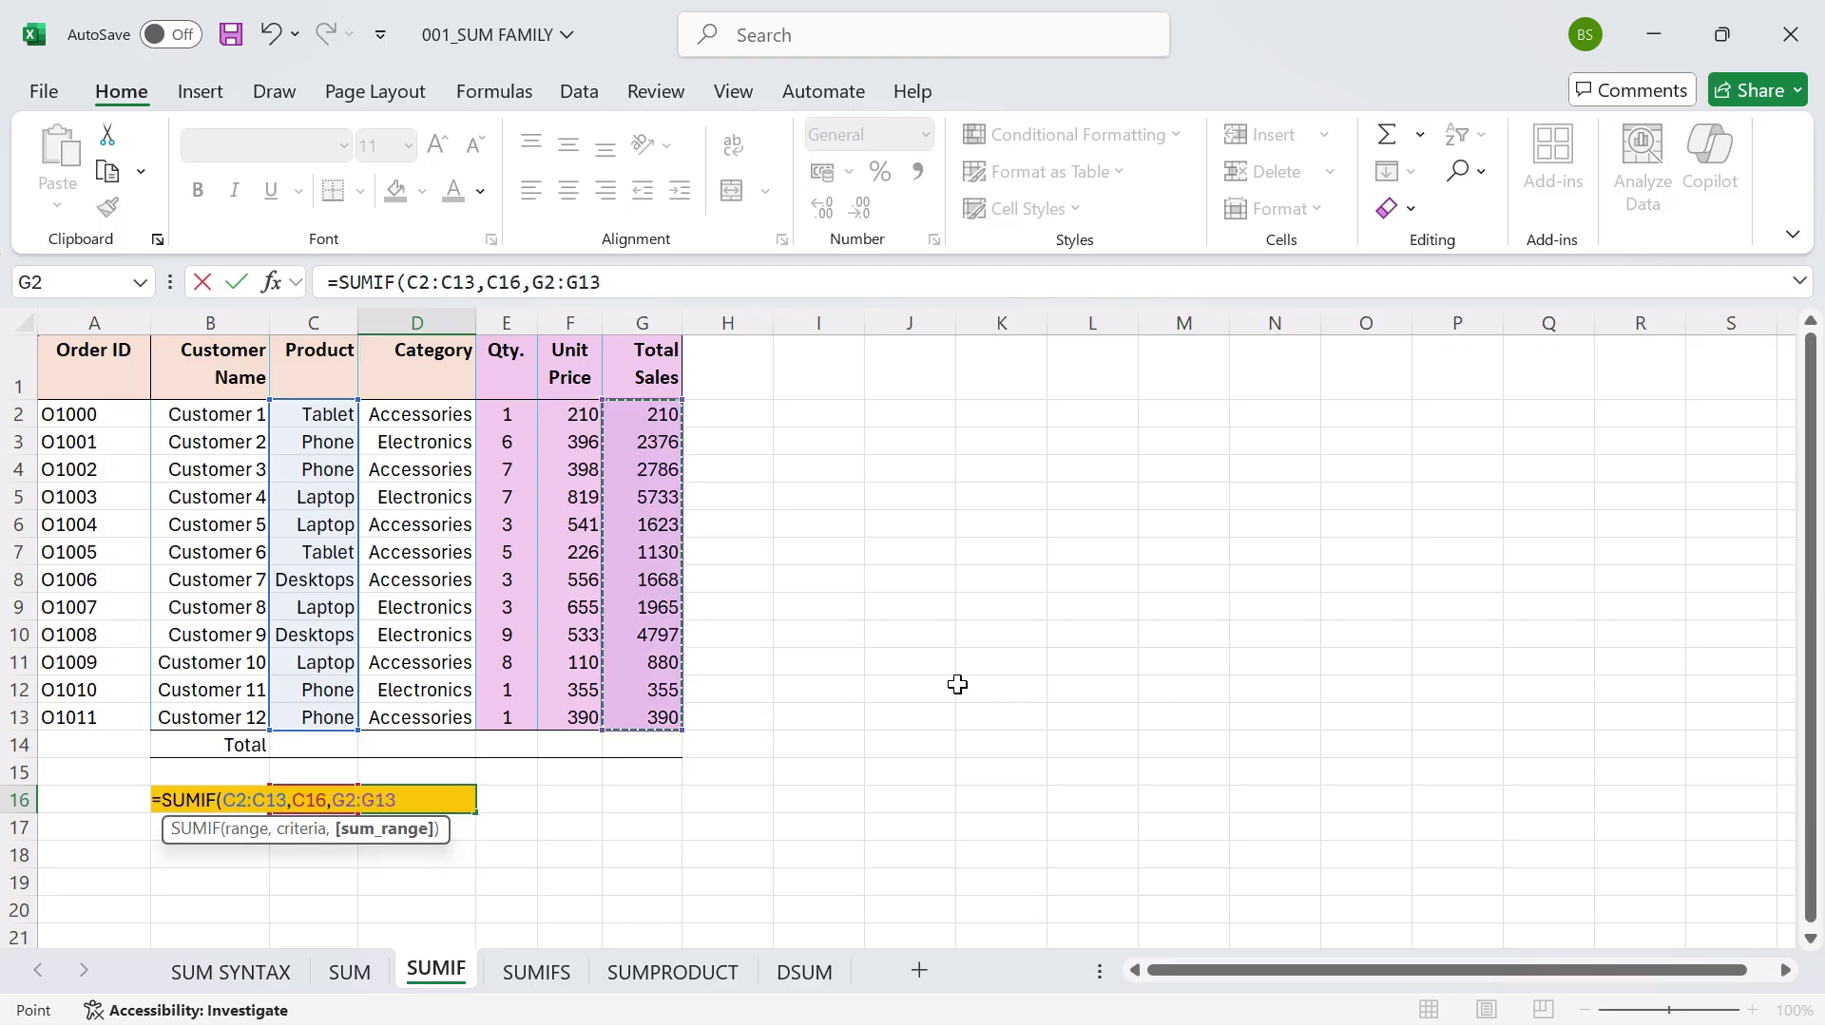
text())
key(Return)
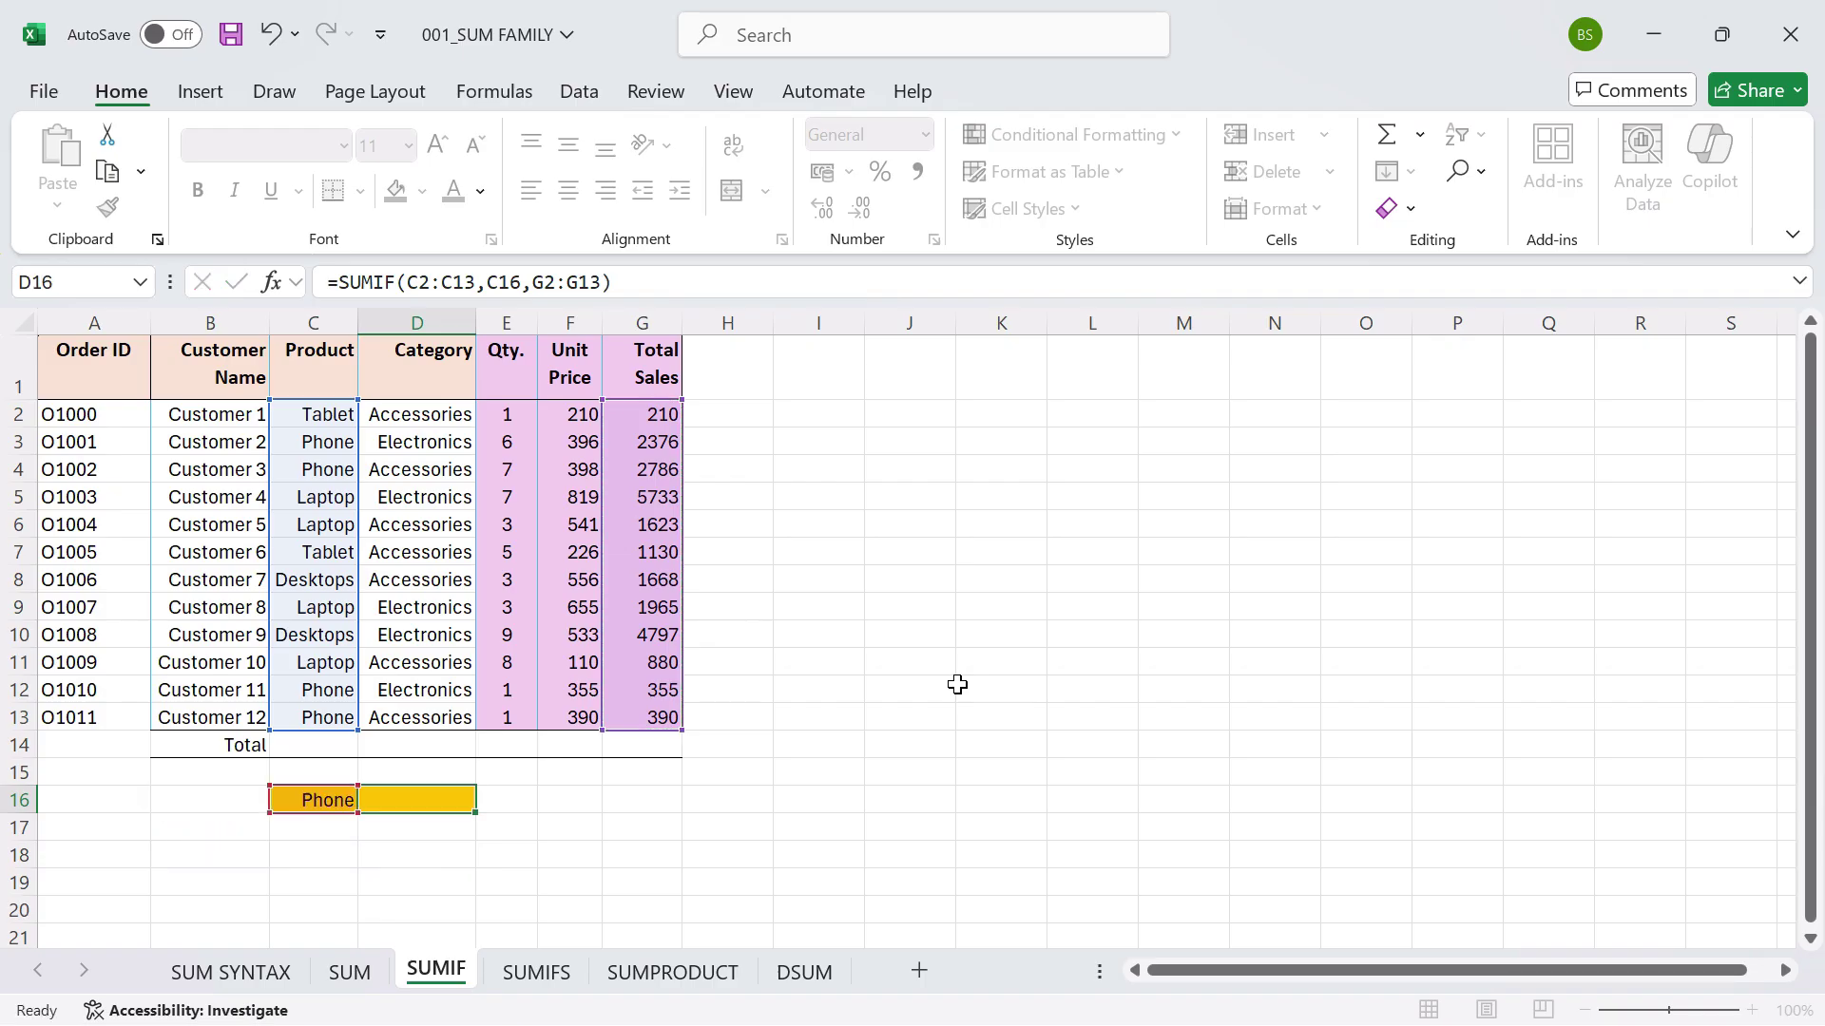
key(Up)
key(Left)
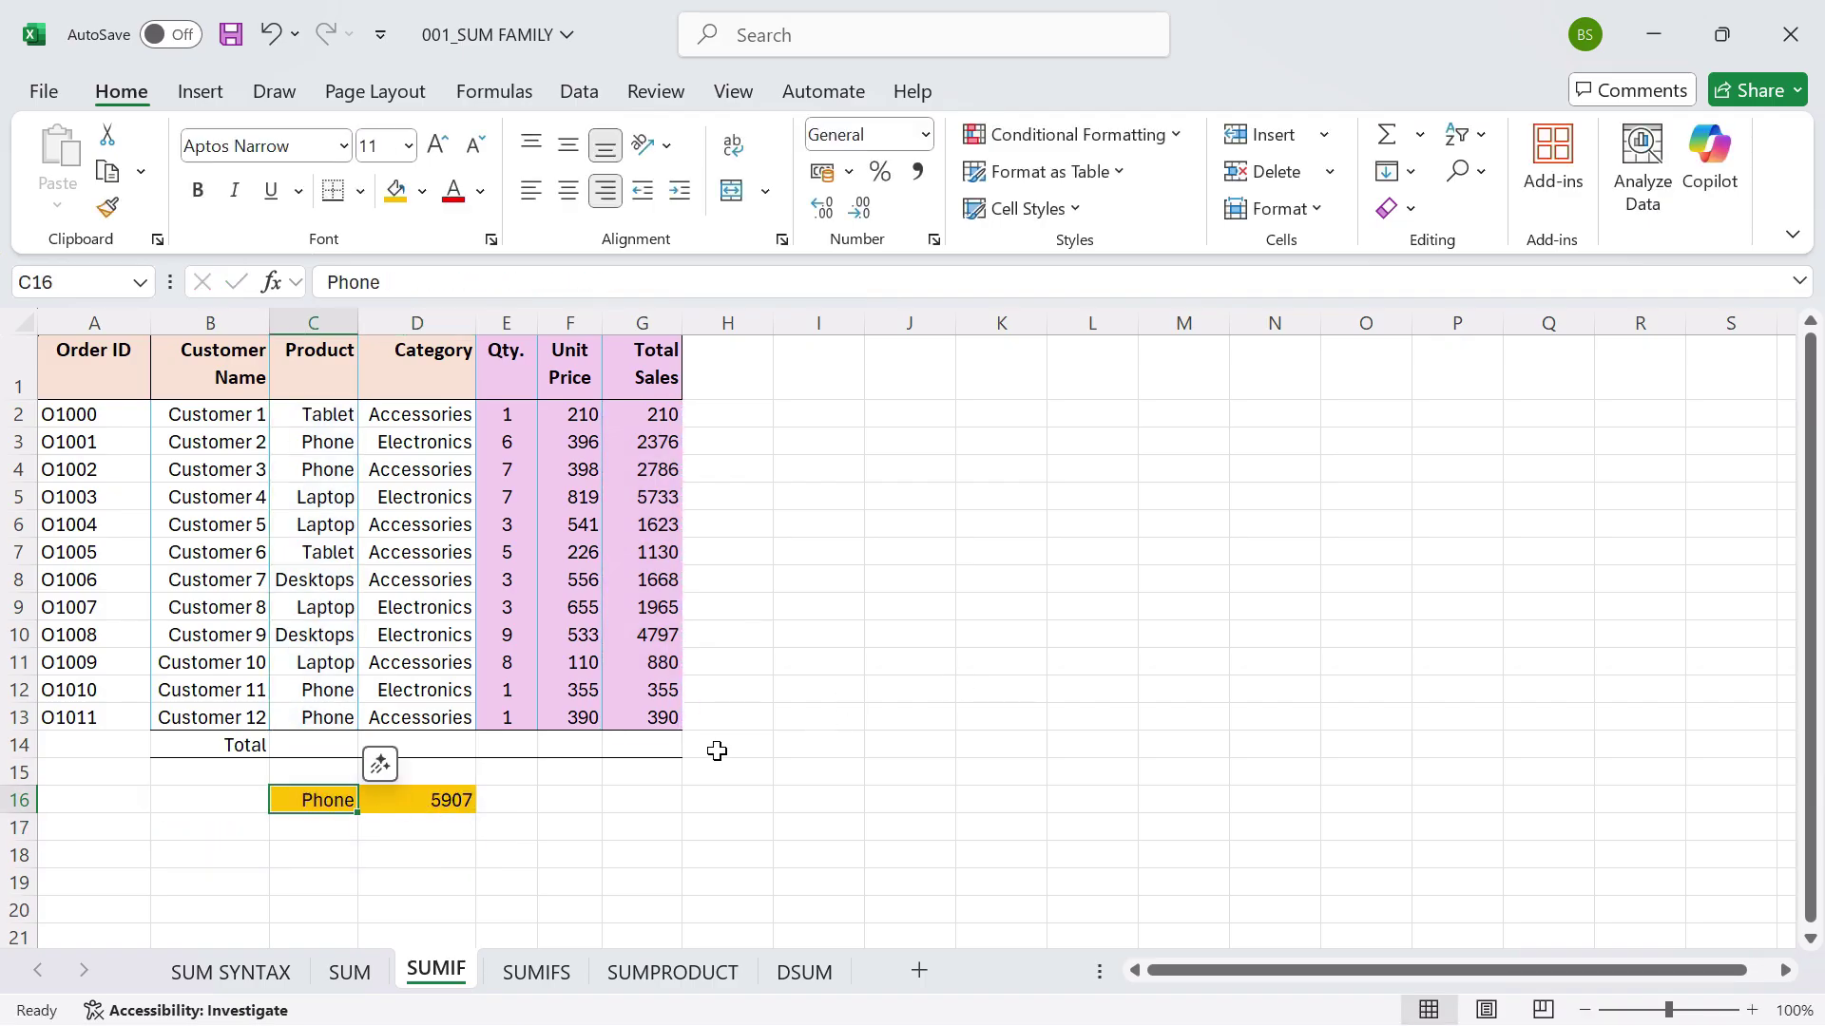
click(440, 800)
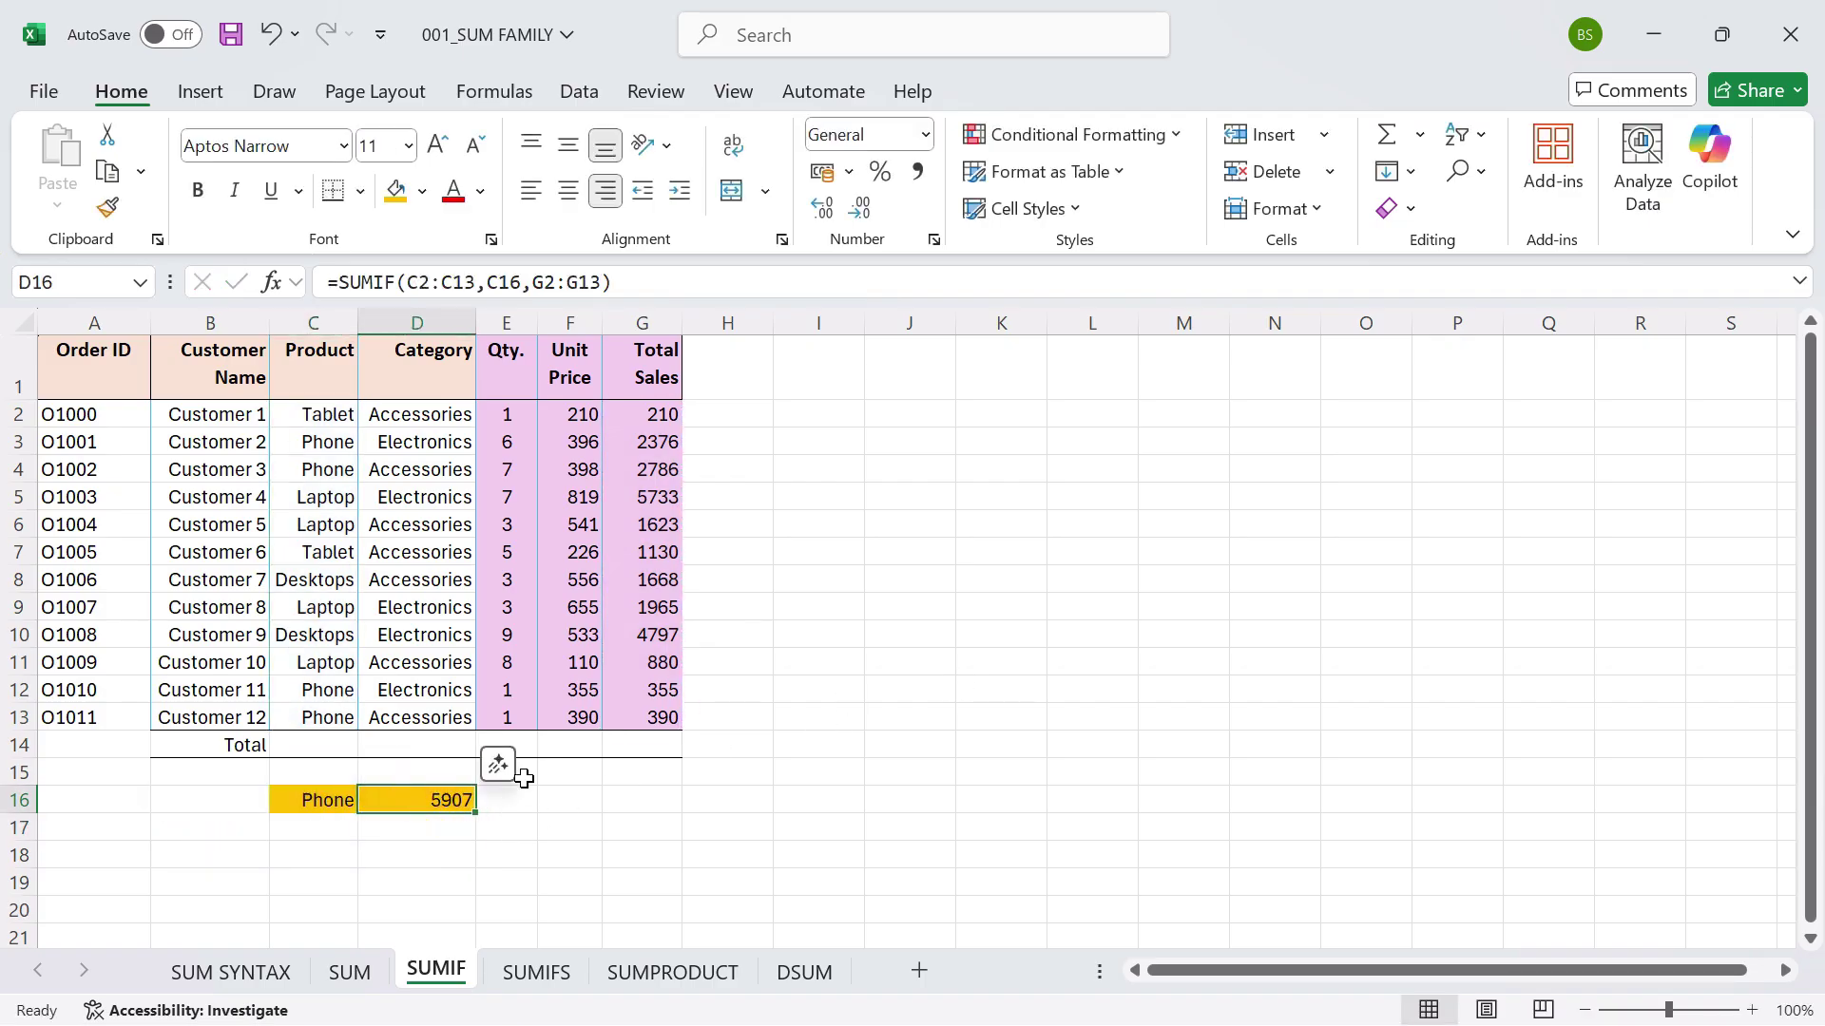
Total the Total Sales column G2:G13 with a SUM formula in G14 and save the workbook.
click(670, 738)
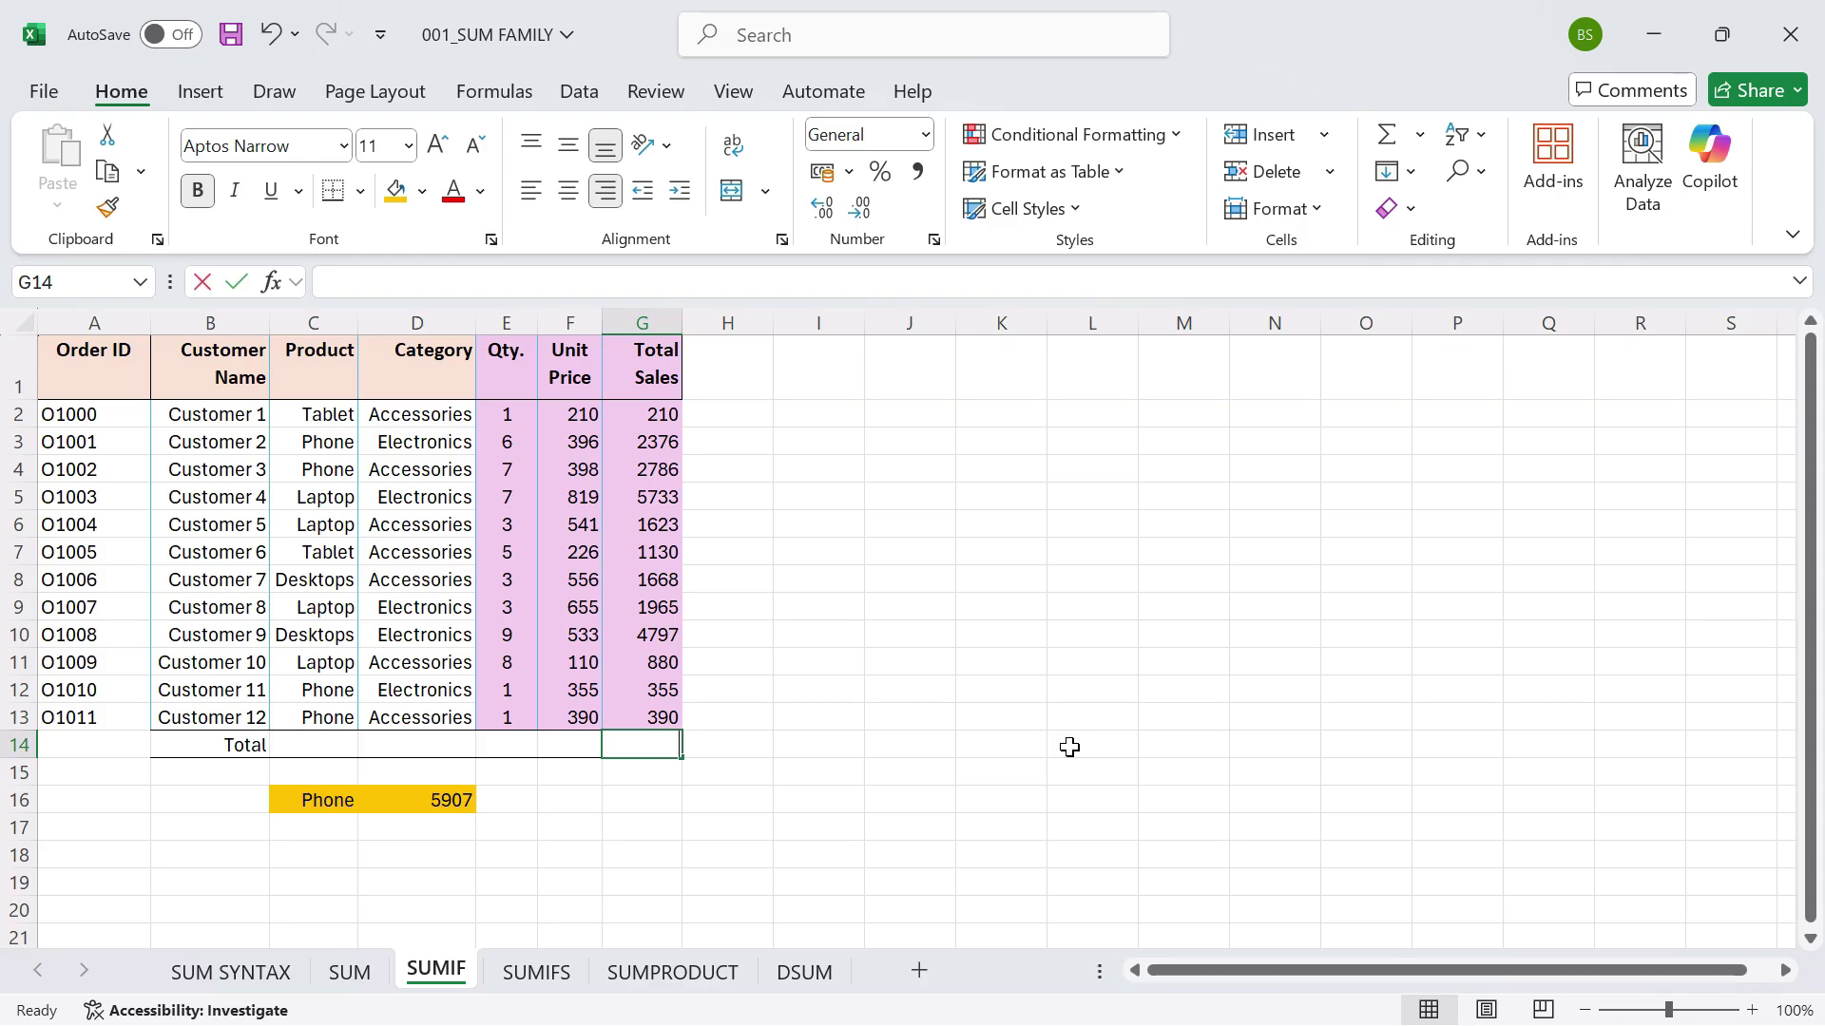
text(=SUM()
key(Up)
key(shift+Up)
key(shift+Up)
key(shift+Up)
key(shift+Up)
key(shift+Up)
key(shift+Up)
key(shift+Up)
key(shift+Up)
key(shift+Up)
key(shift+Up)
key(shift+Up)
text())
key(Return)
key(ctrl+s)
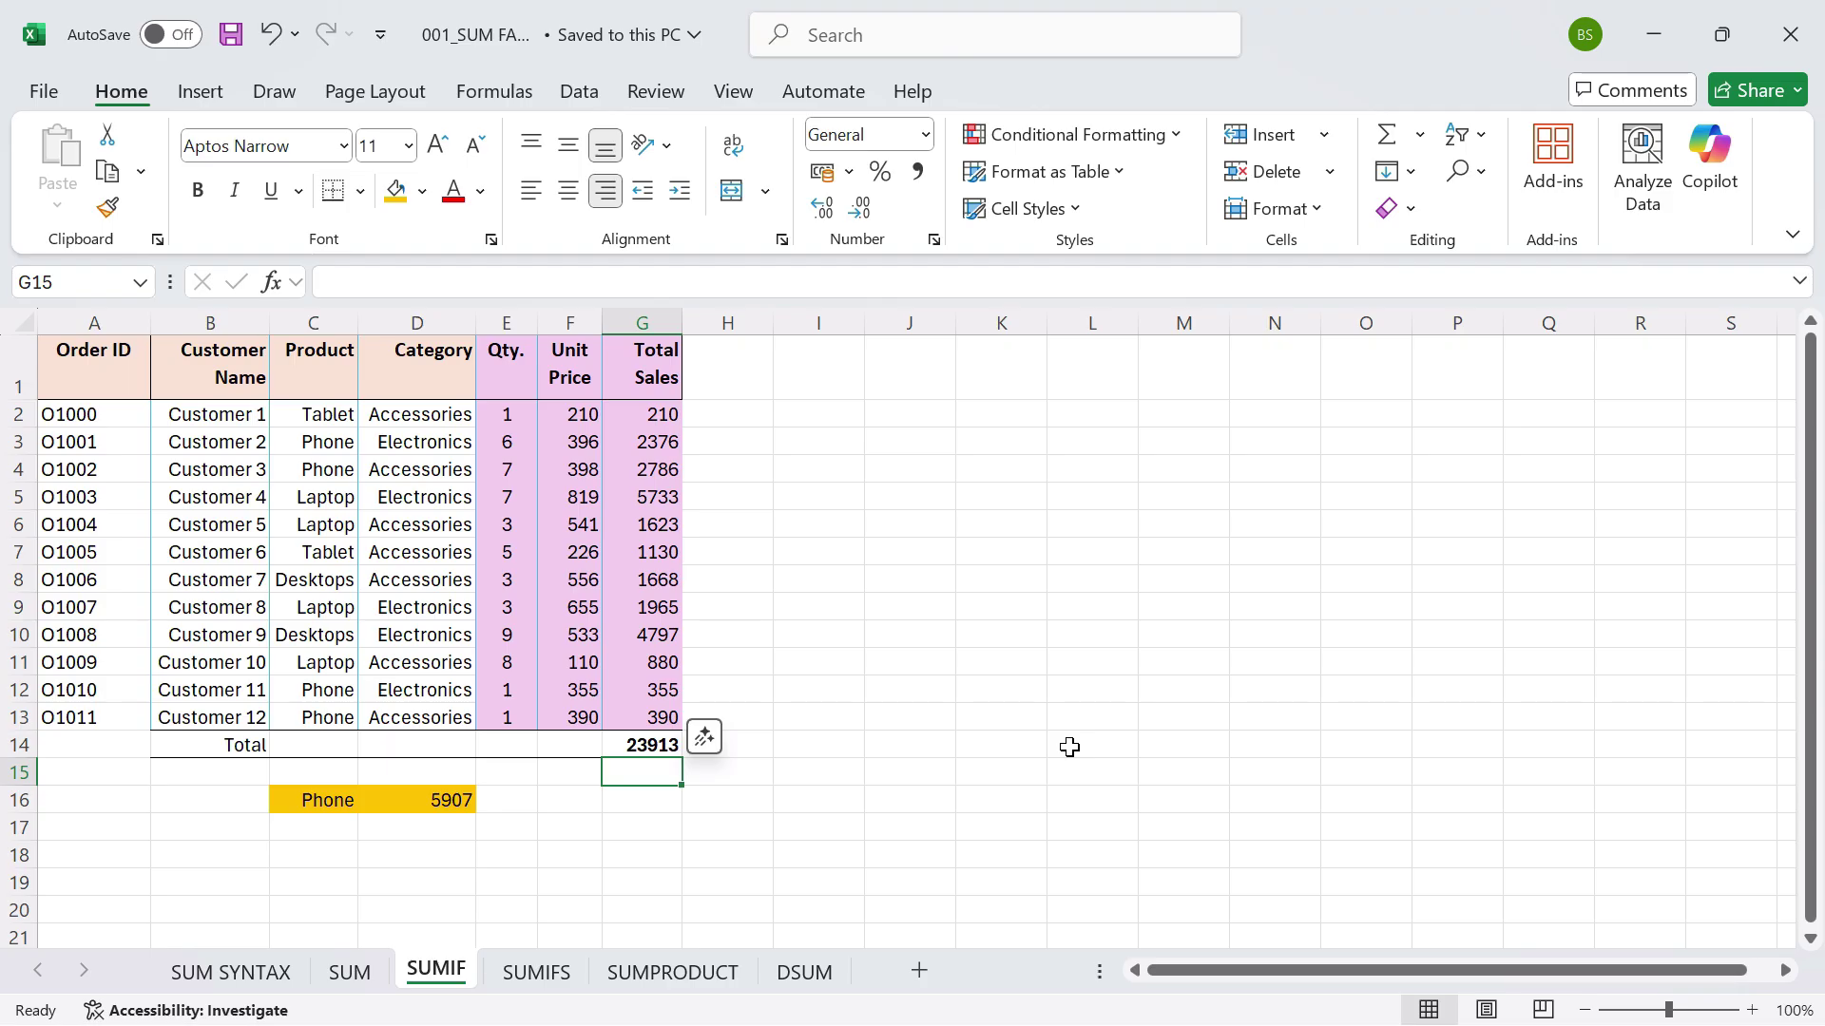
Replace the SUMIF criterion in C16 with Laptop, copied from the Product column and pasted as values, and save the workbook.
click(347, 803)
click(439, 789)
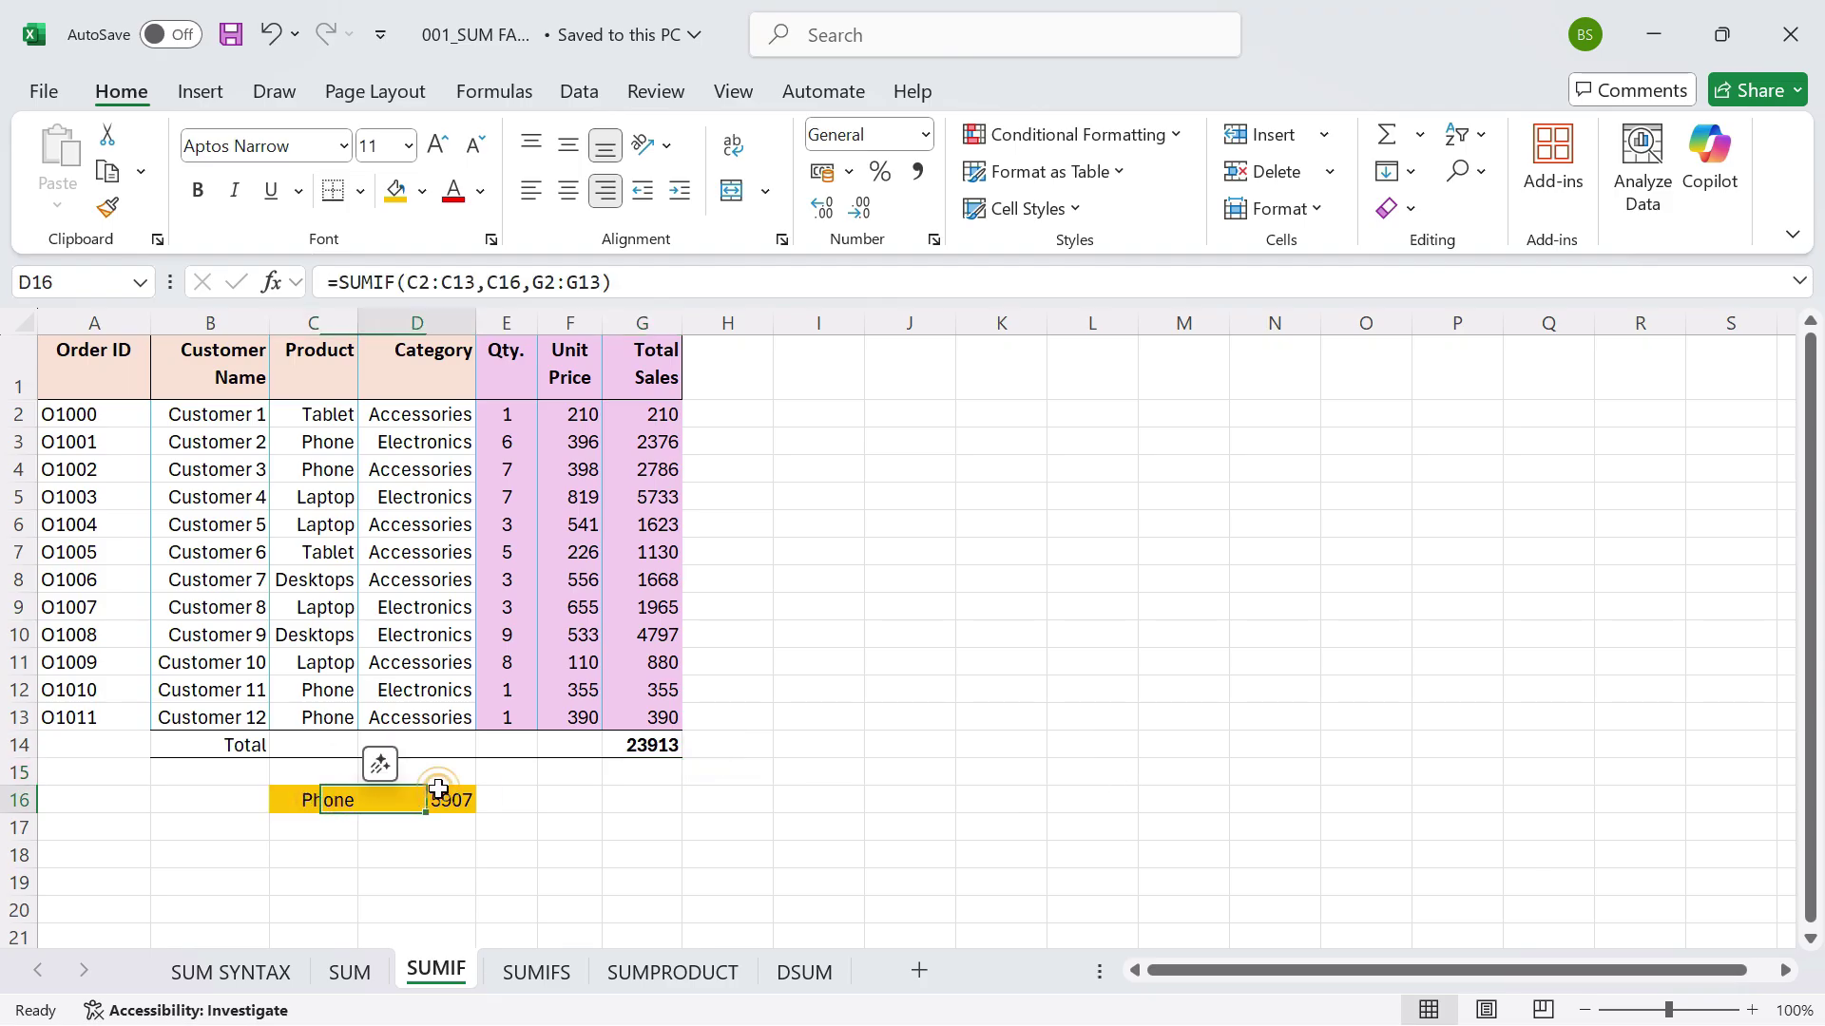
click(694, 279)
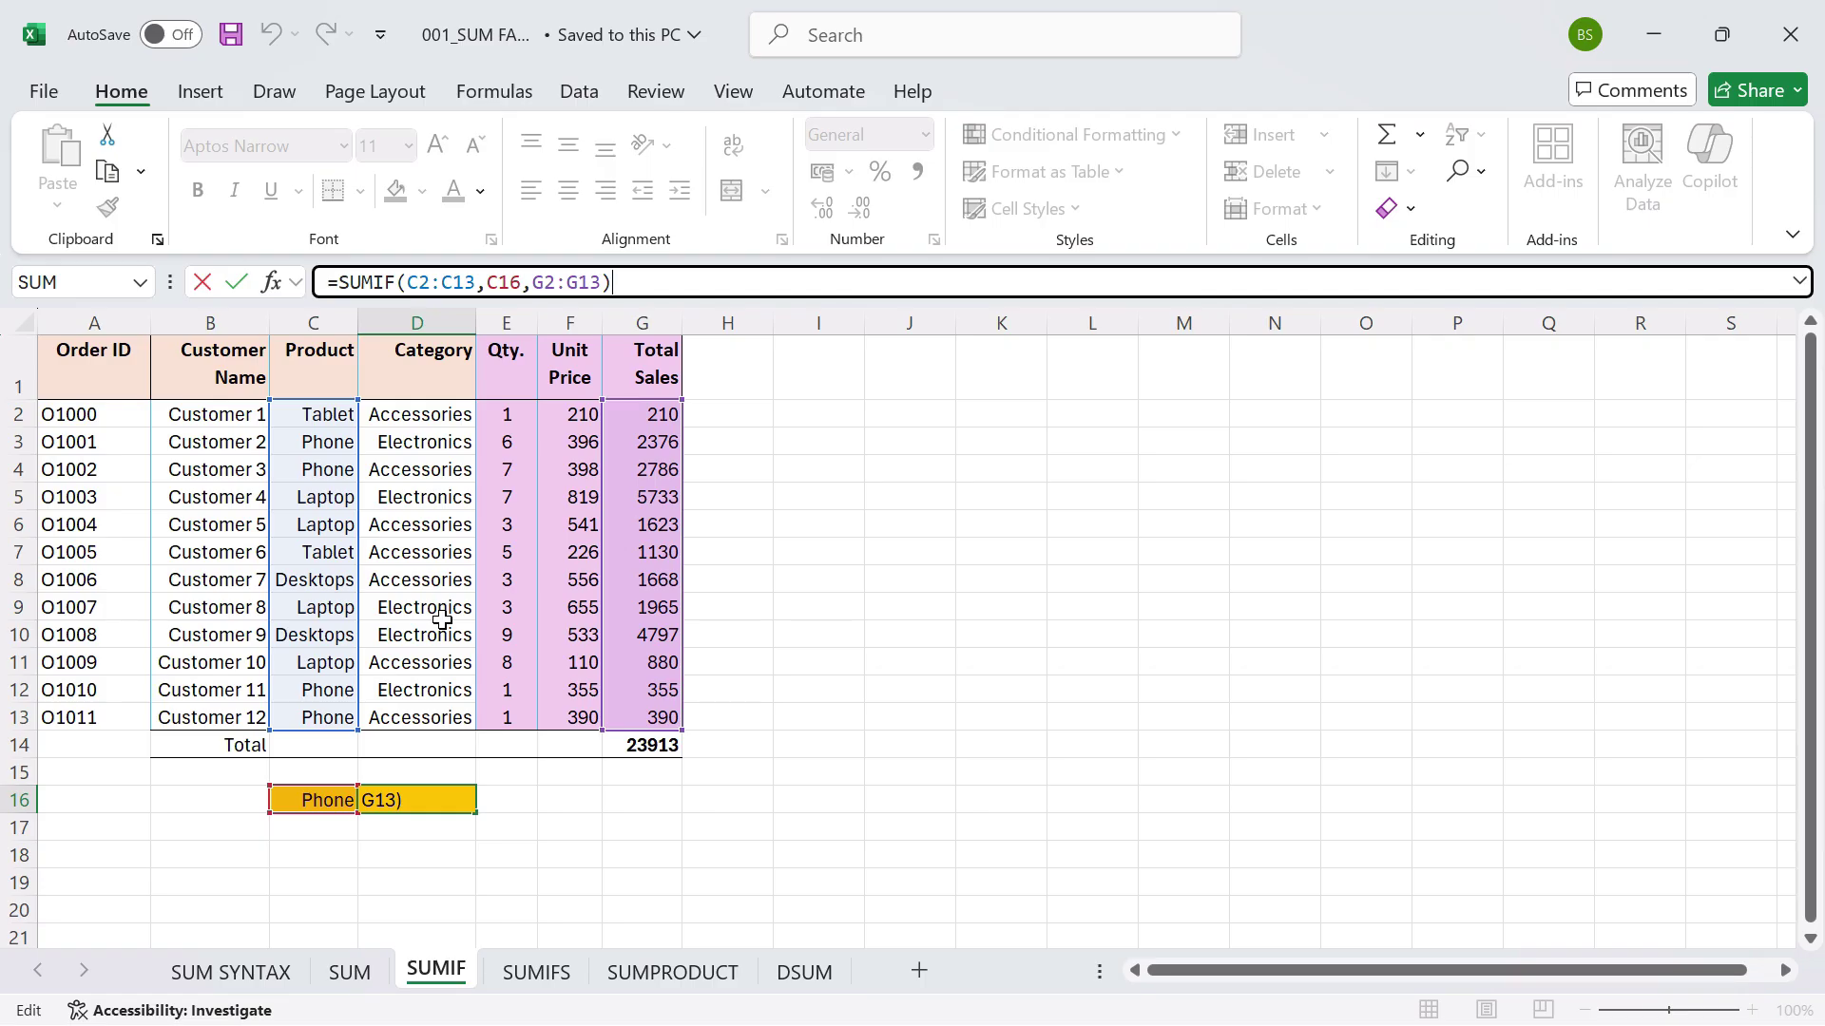
click(315, 800)
click(331, 494)
key(ctrl+c)
click(320, 800)
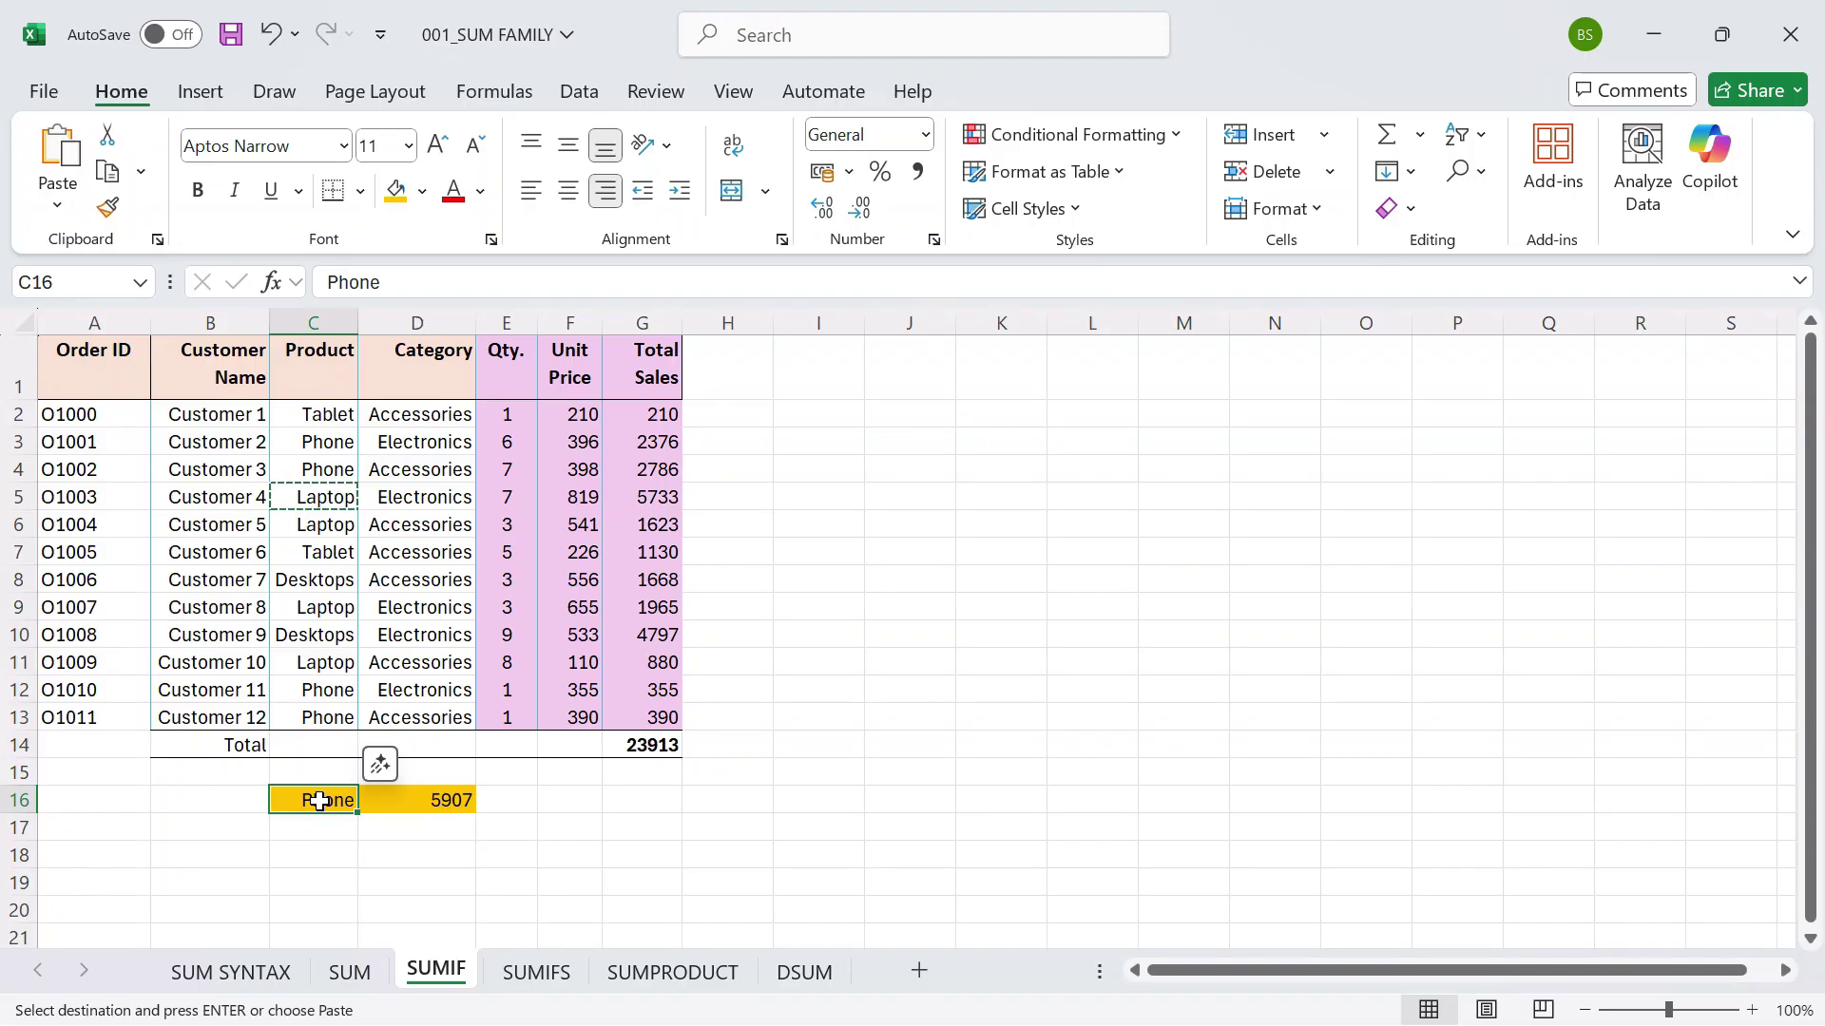
key(ctrl+alt+v)
key(v)
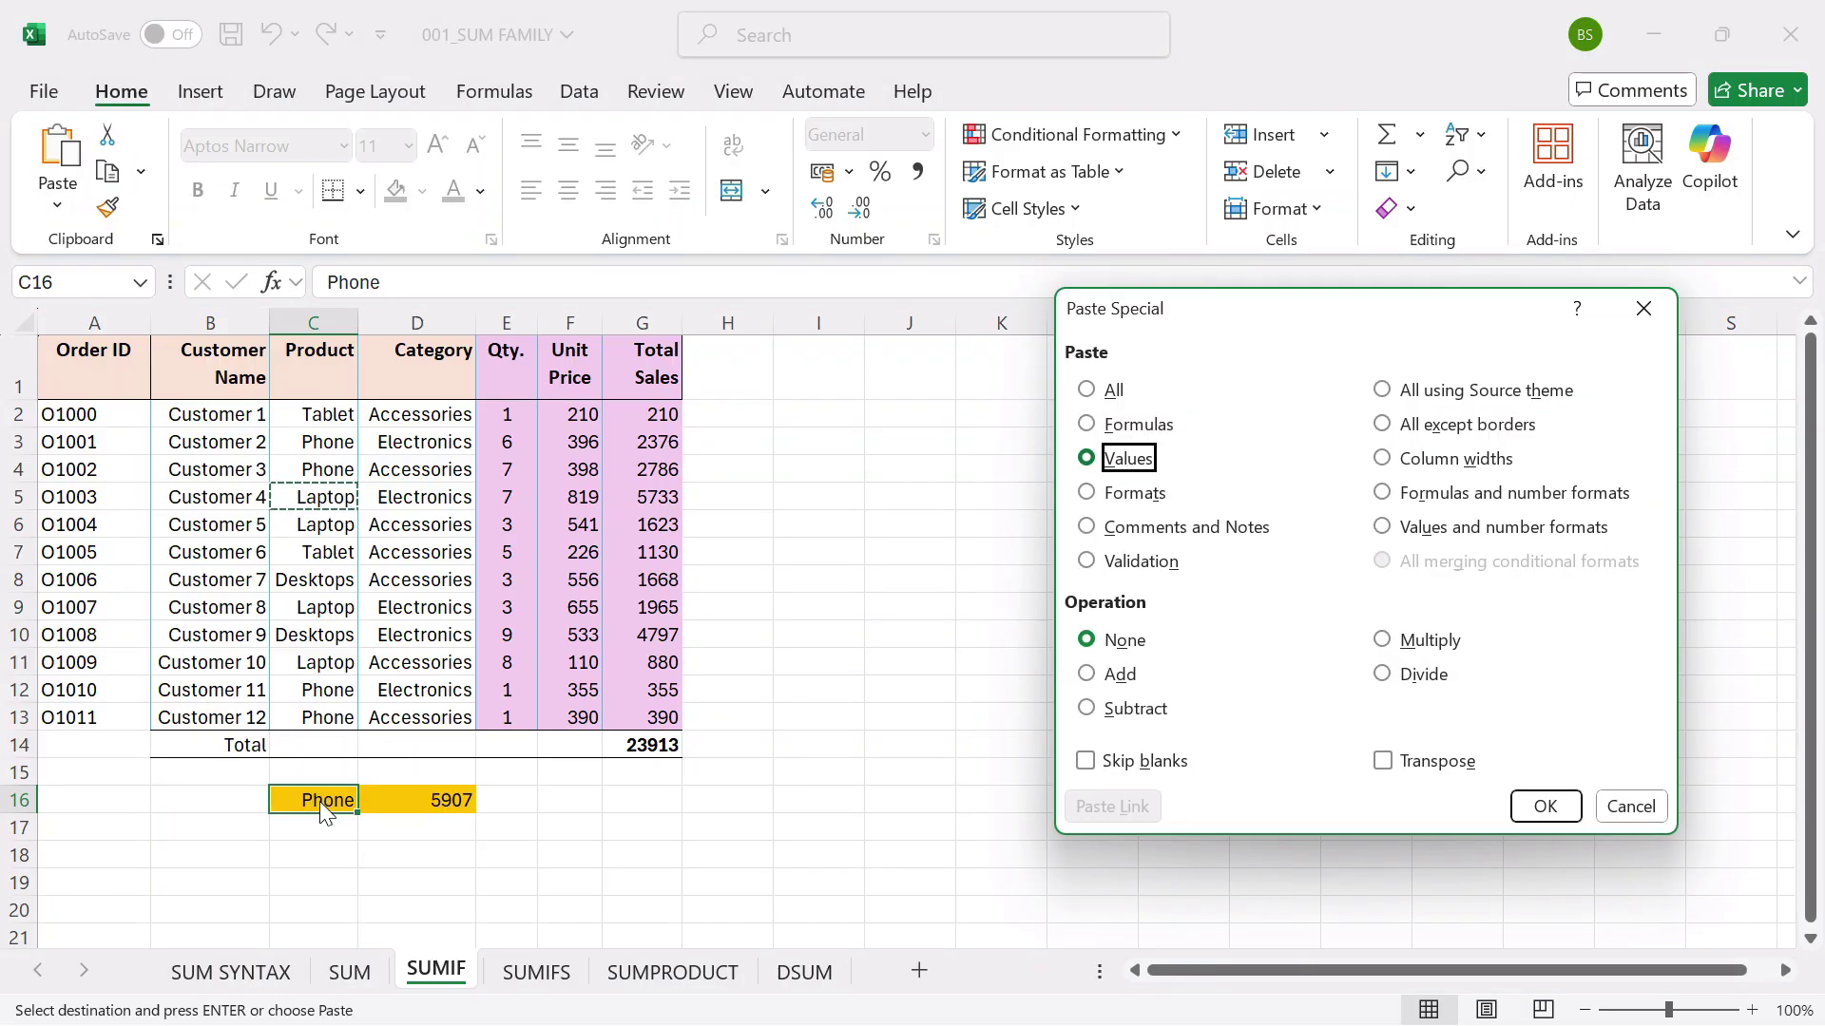
key(Return)
key(Right)
key(Escape)
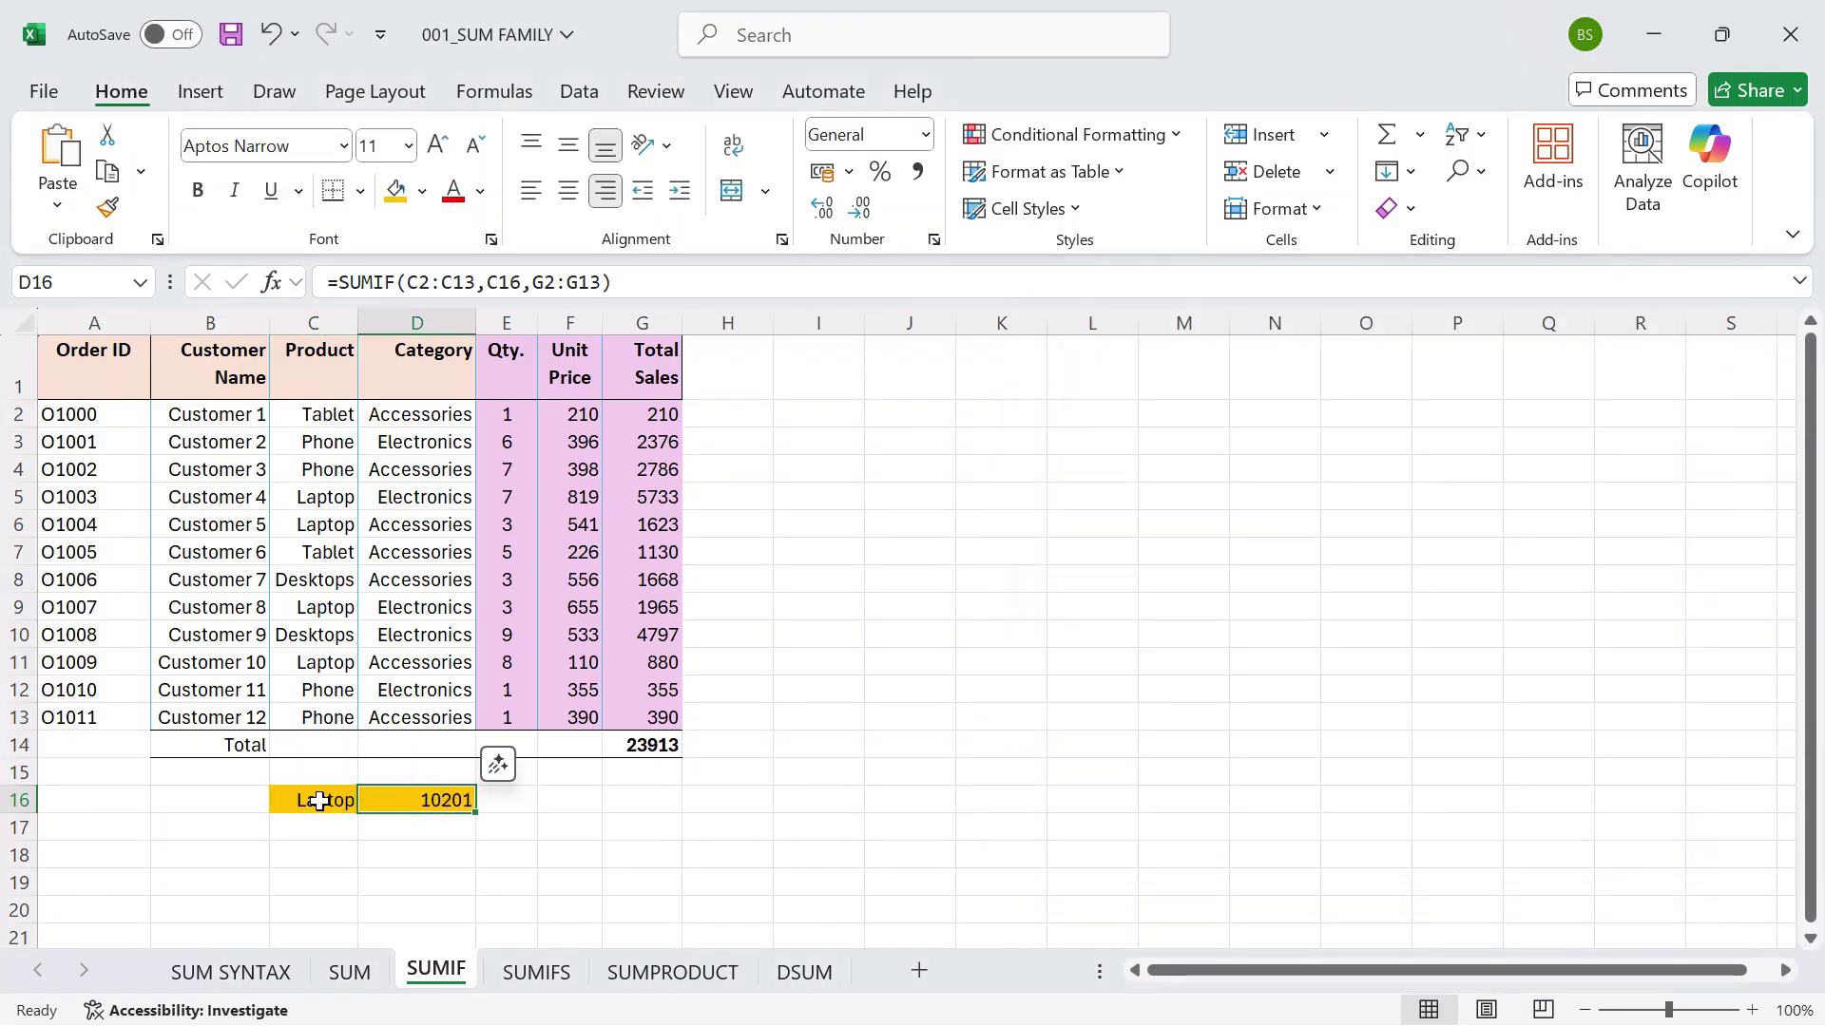
key(Right)
key(Right)
key(ctrl+s)
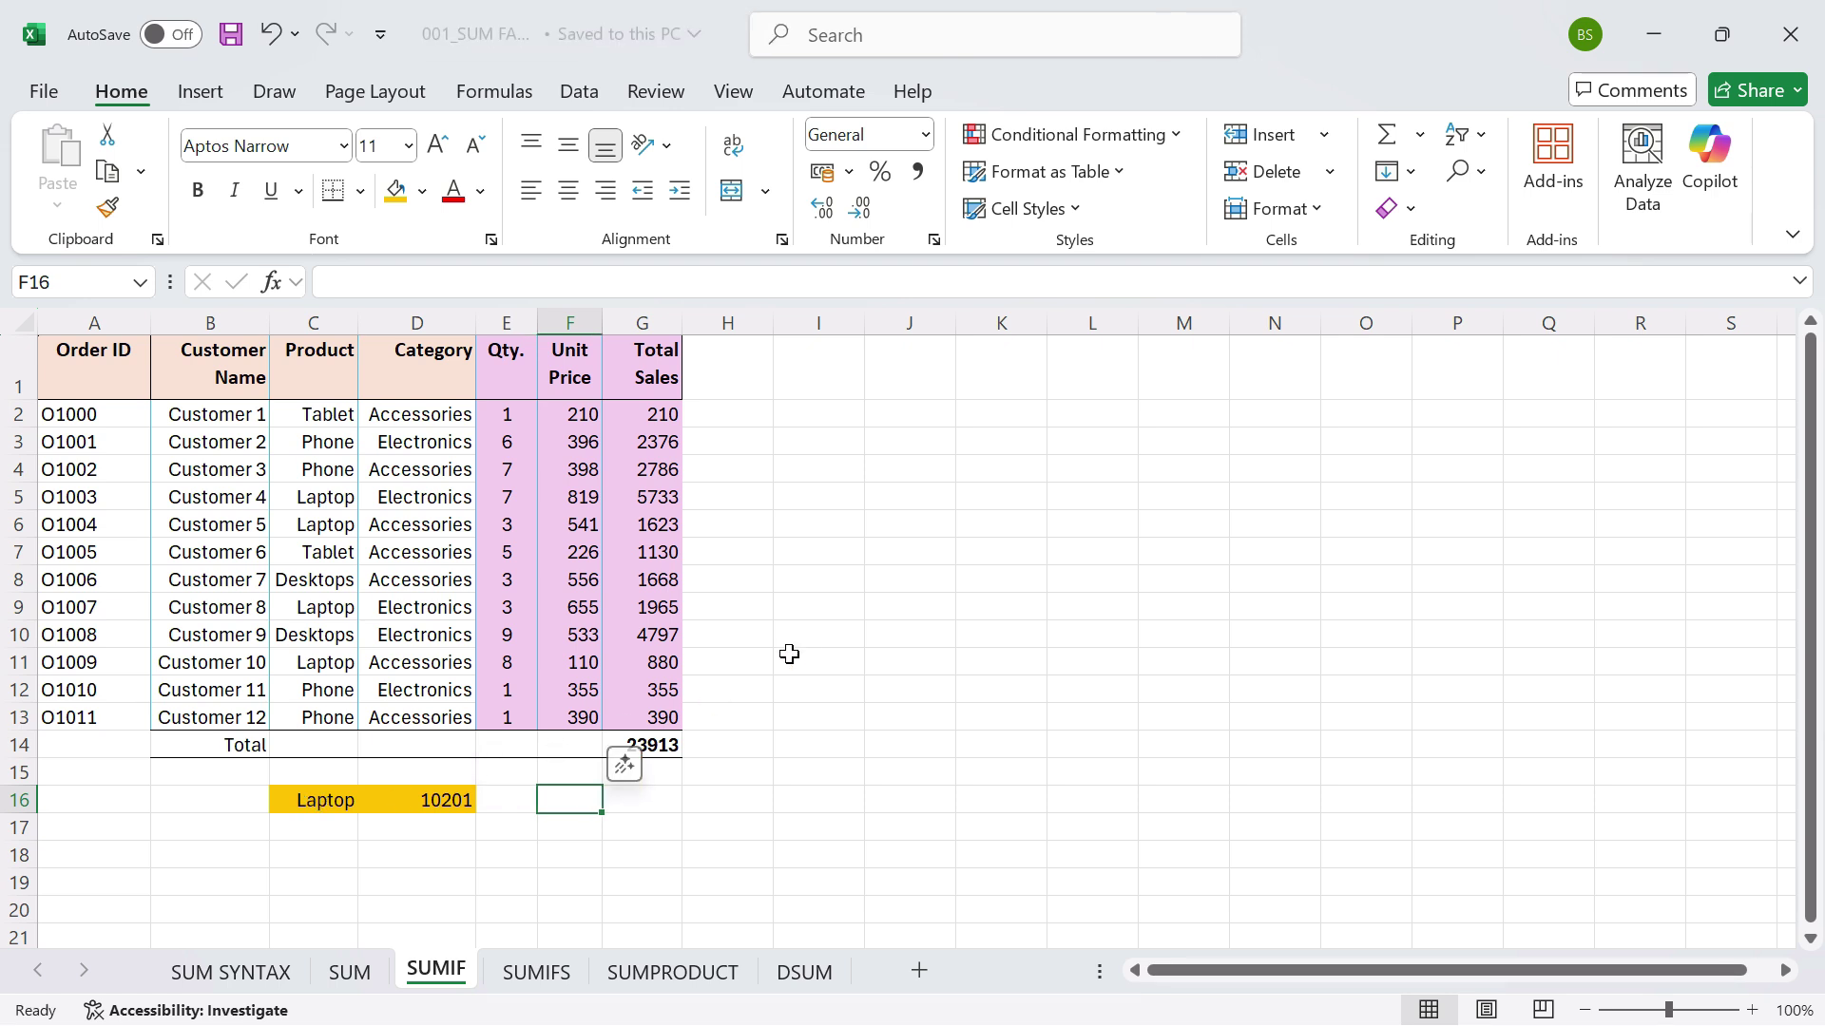
On the SUMIFS sheet, enter the headings 1, 2 and TOTAL in cells B16 to D16.
click(787, 655)
drag(86, 348, 672, 828)
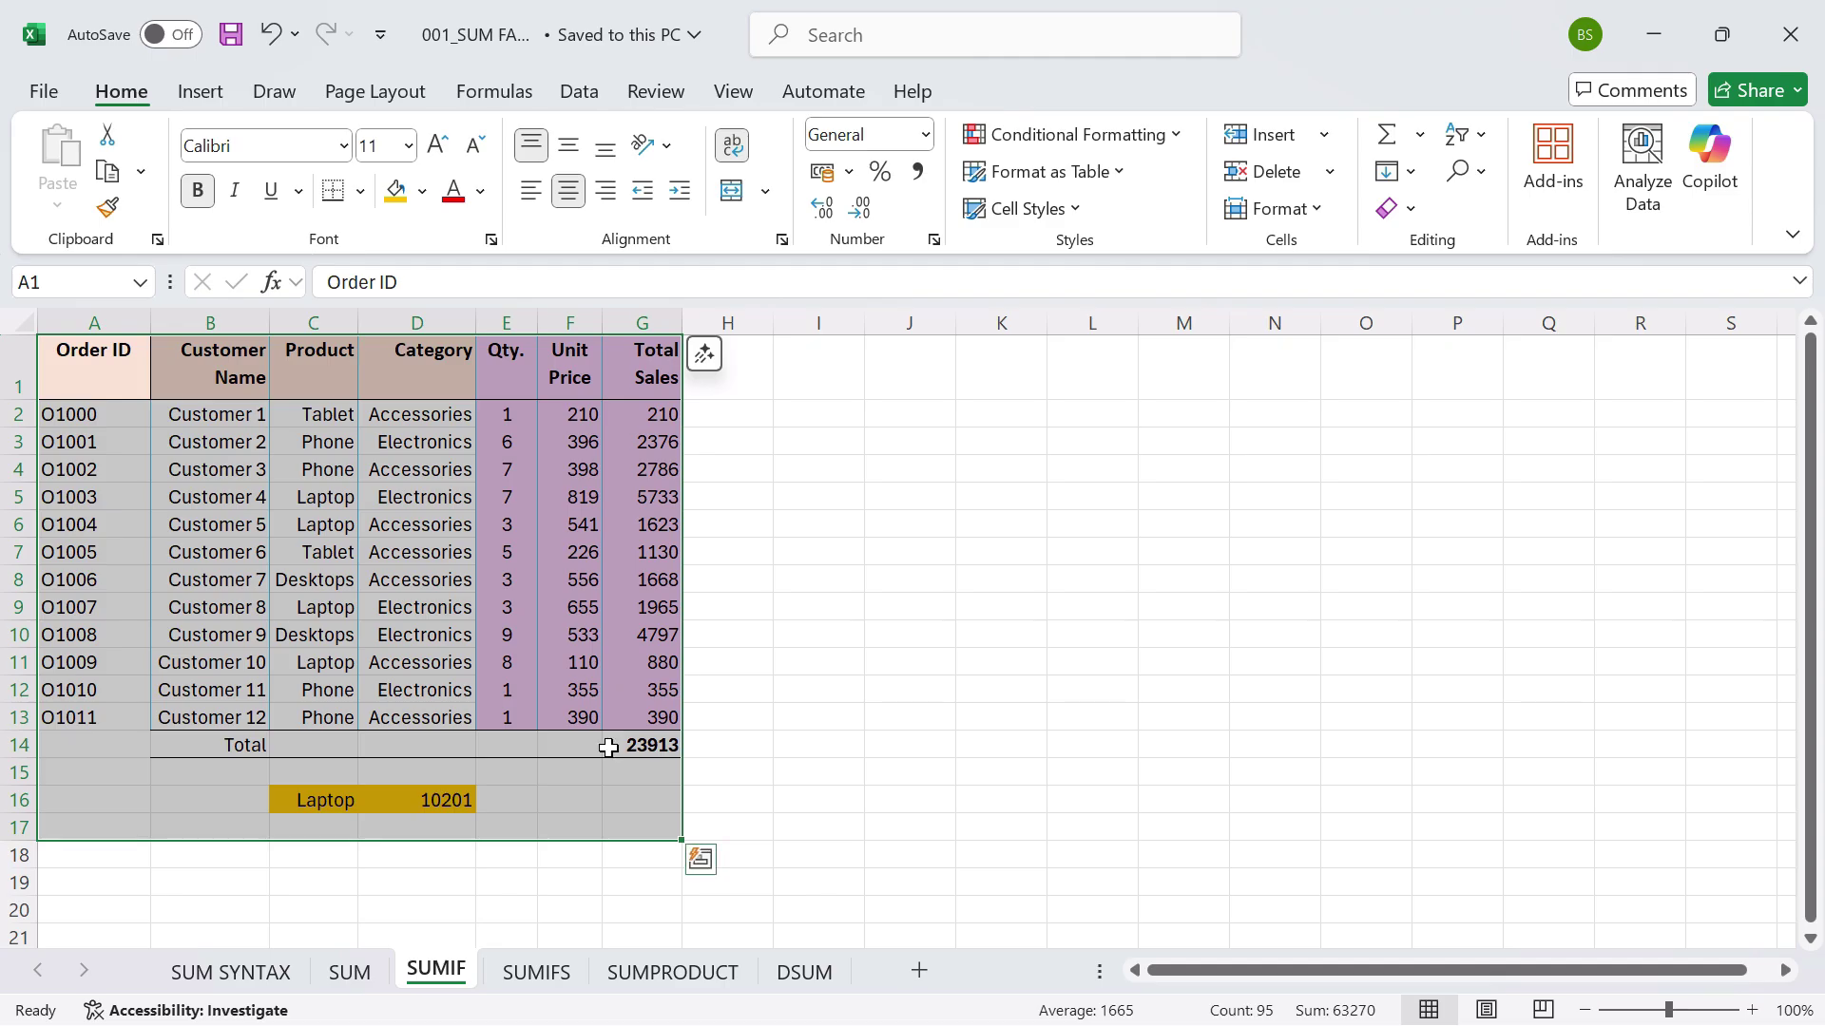
click(567, 976)
click(507, 720)
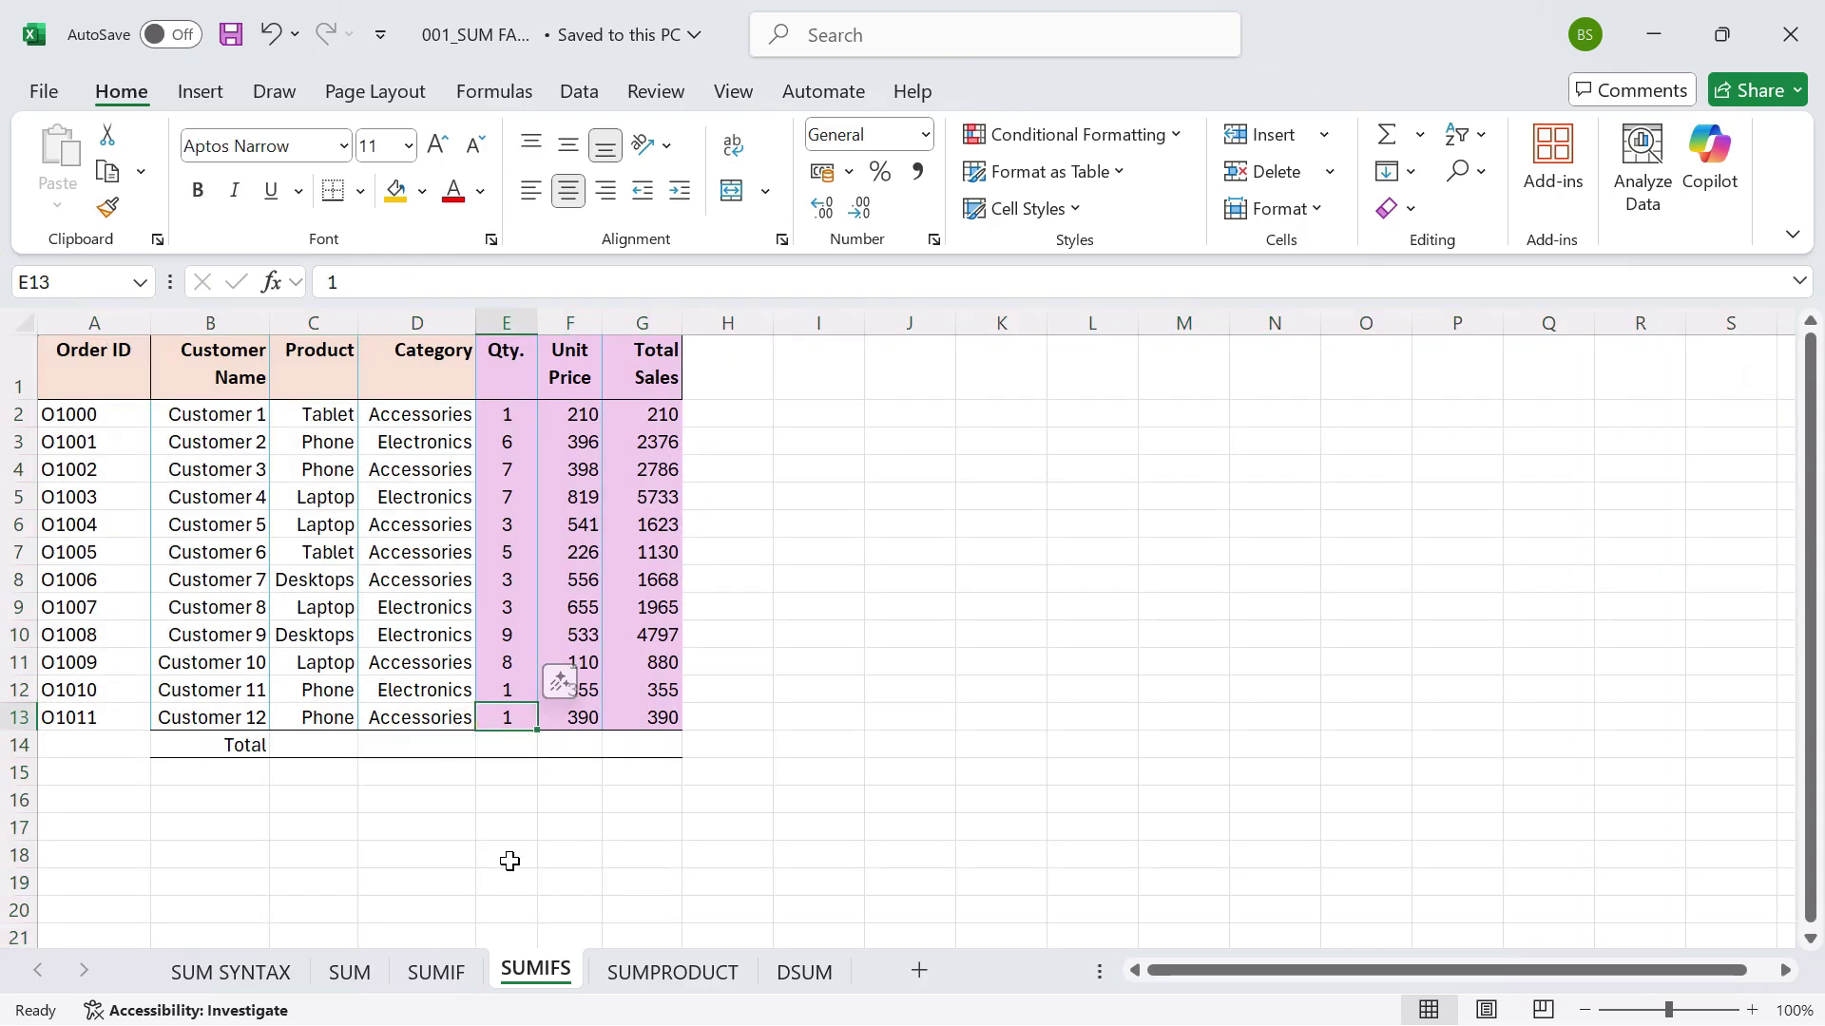
click(285, 775)
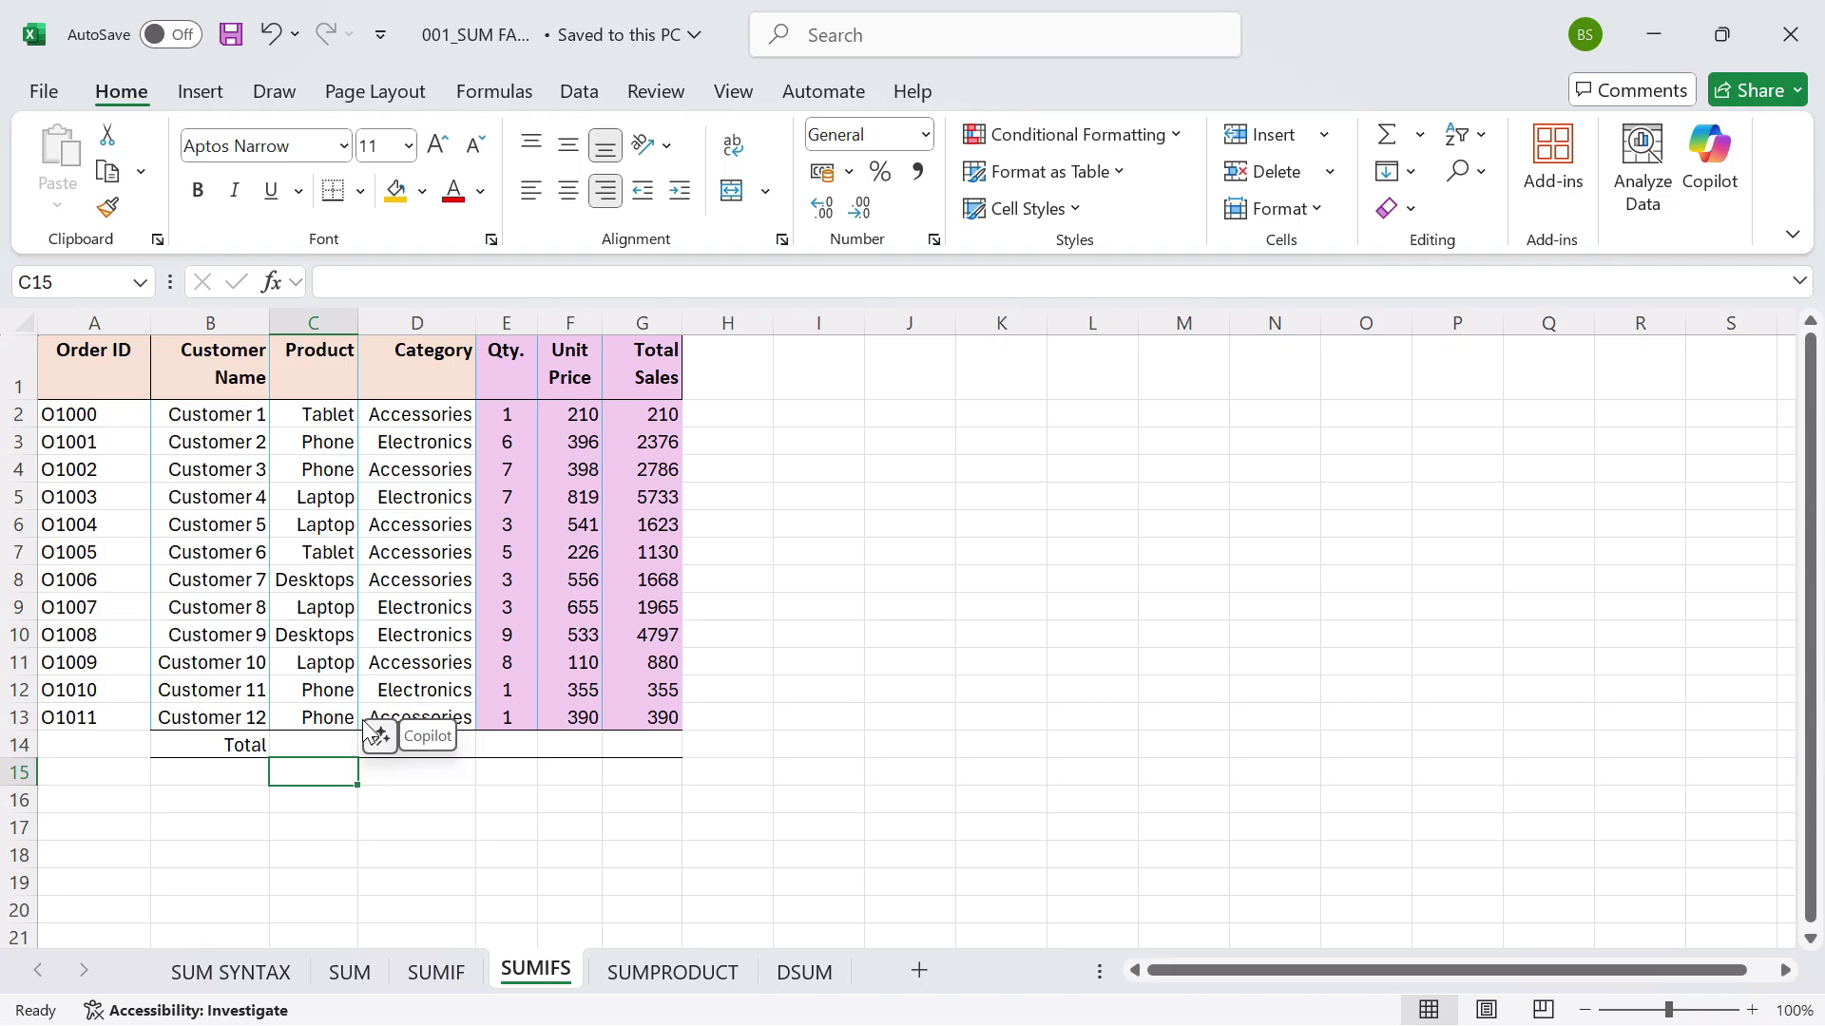
key(Down)
key(Left)
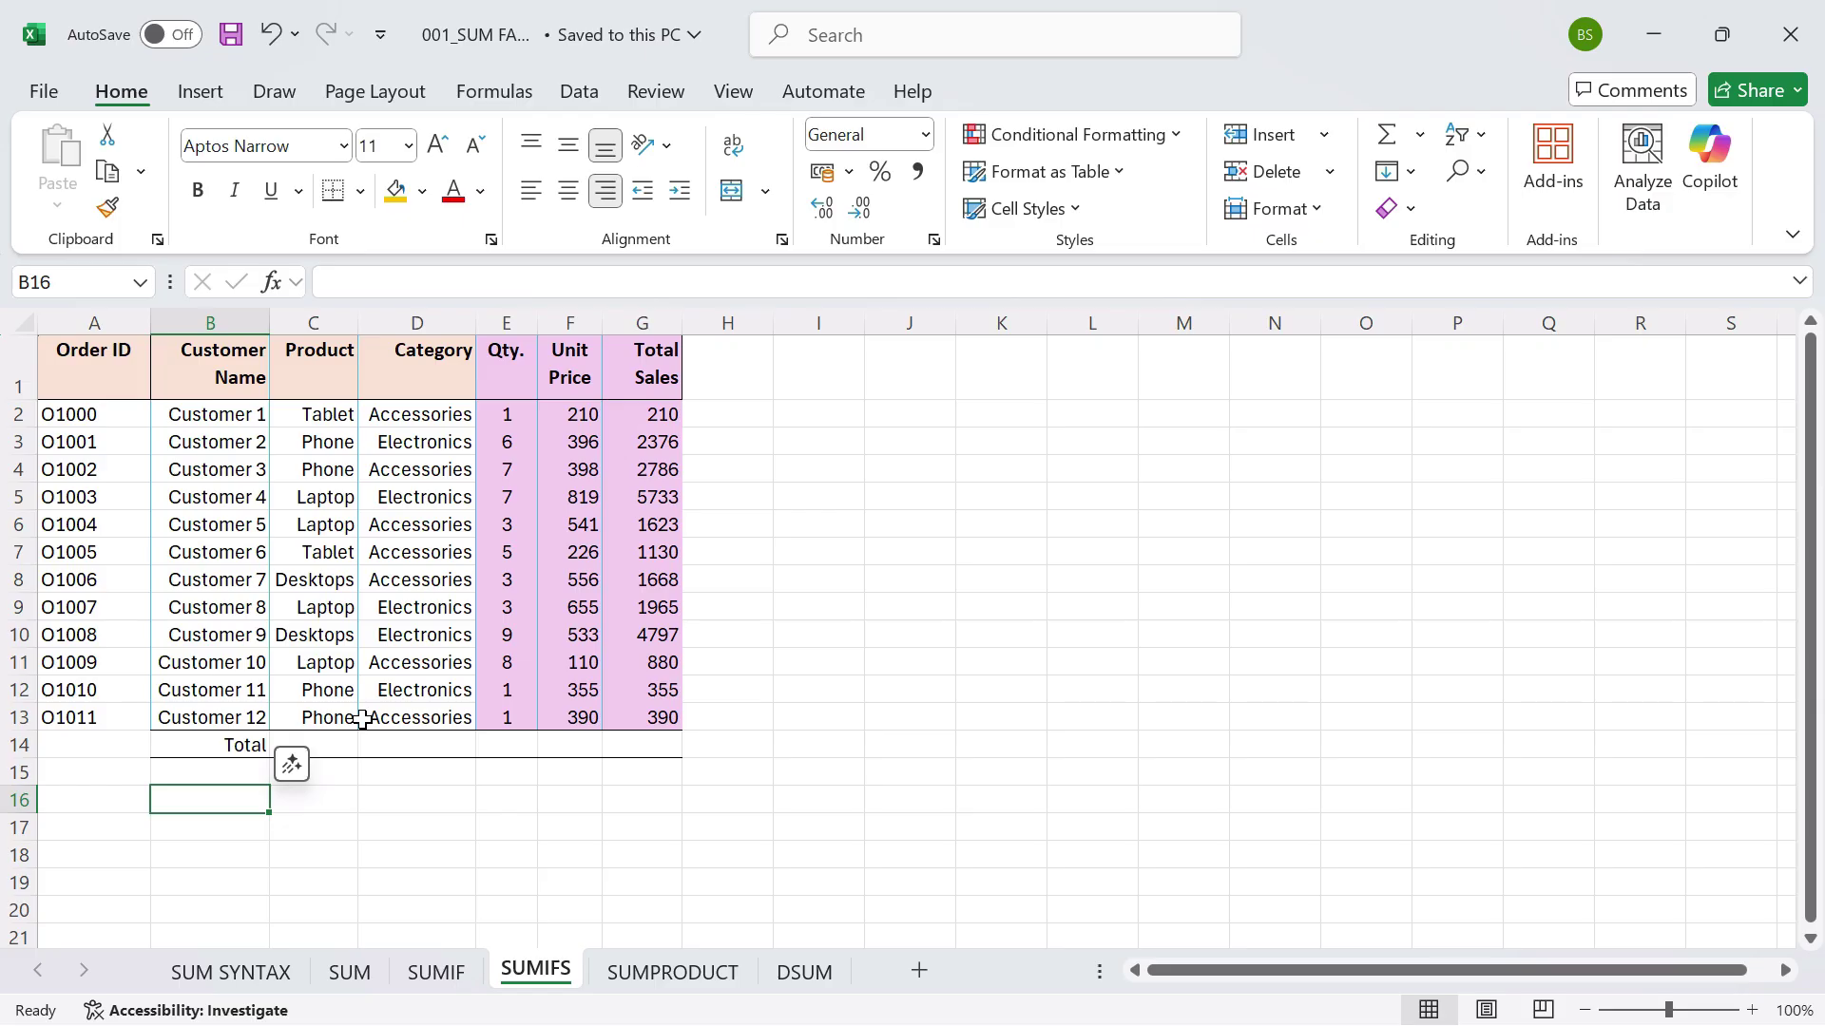
text(1)
key(Tab)
text(2)
key(Tab)
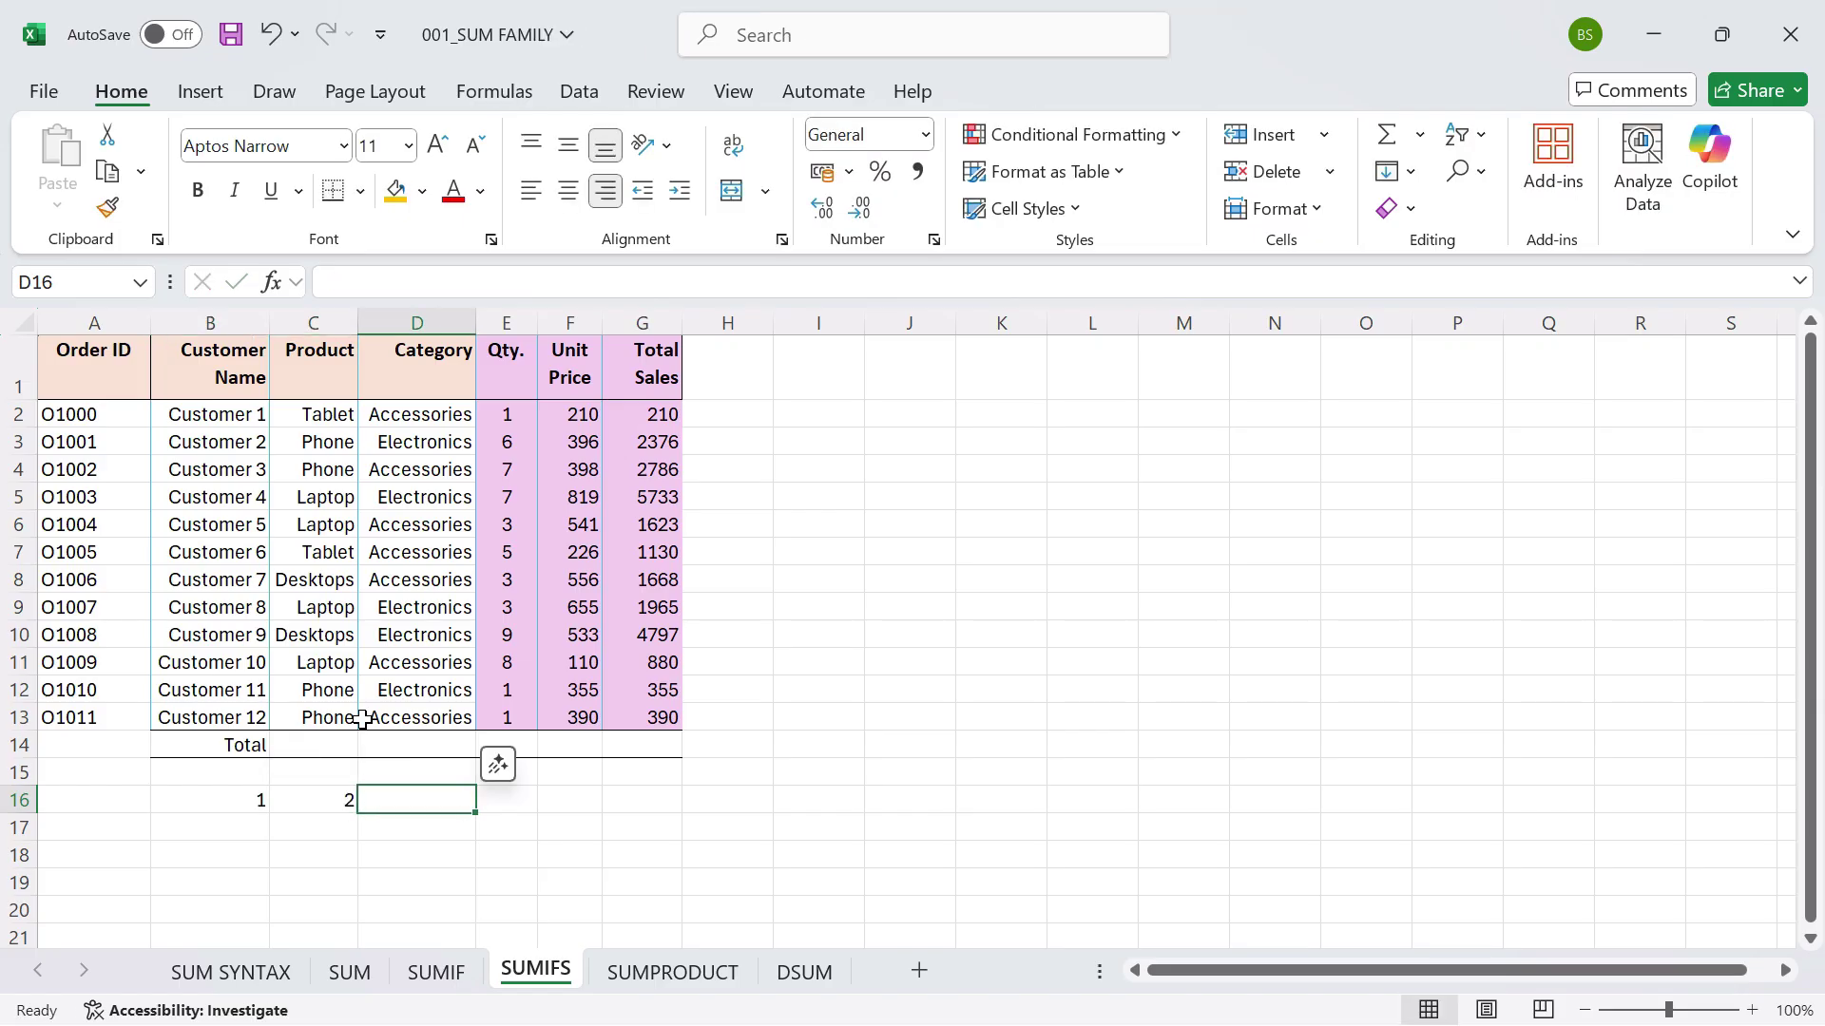
key(Left)
key(Down)
key(Up)
key(Right)
text(TOTAL)
key(Return)
Fill the heading cells B16:D16 and the empty cells B17:D17 below them with gold.
key(Up)
key(Left)
key(Left)
key(shift+Right)
key(shift+Right)
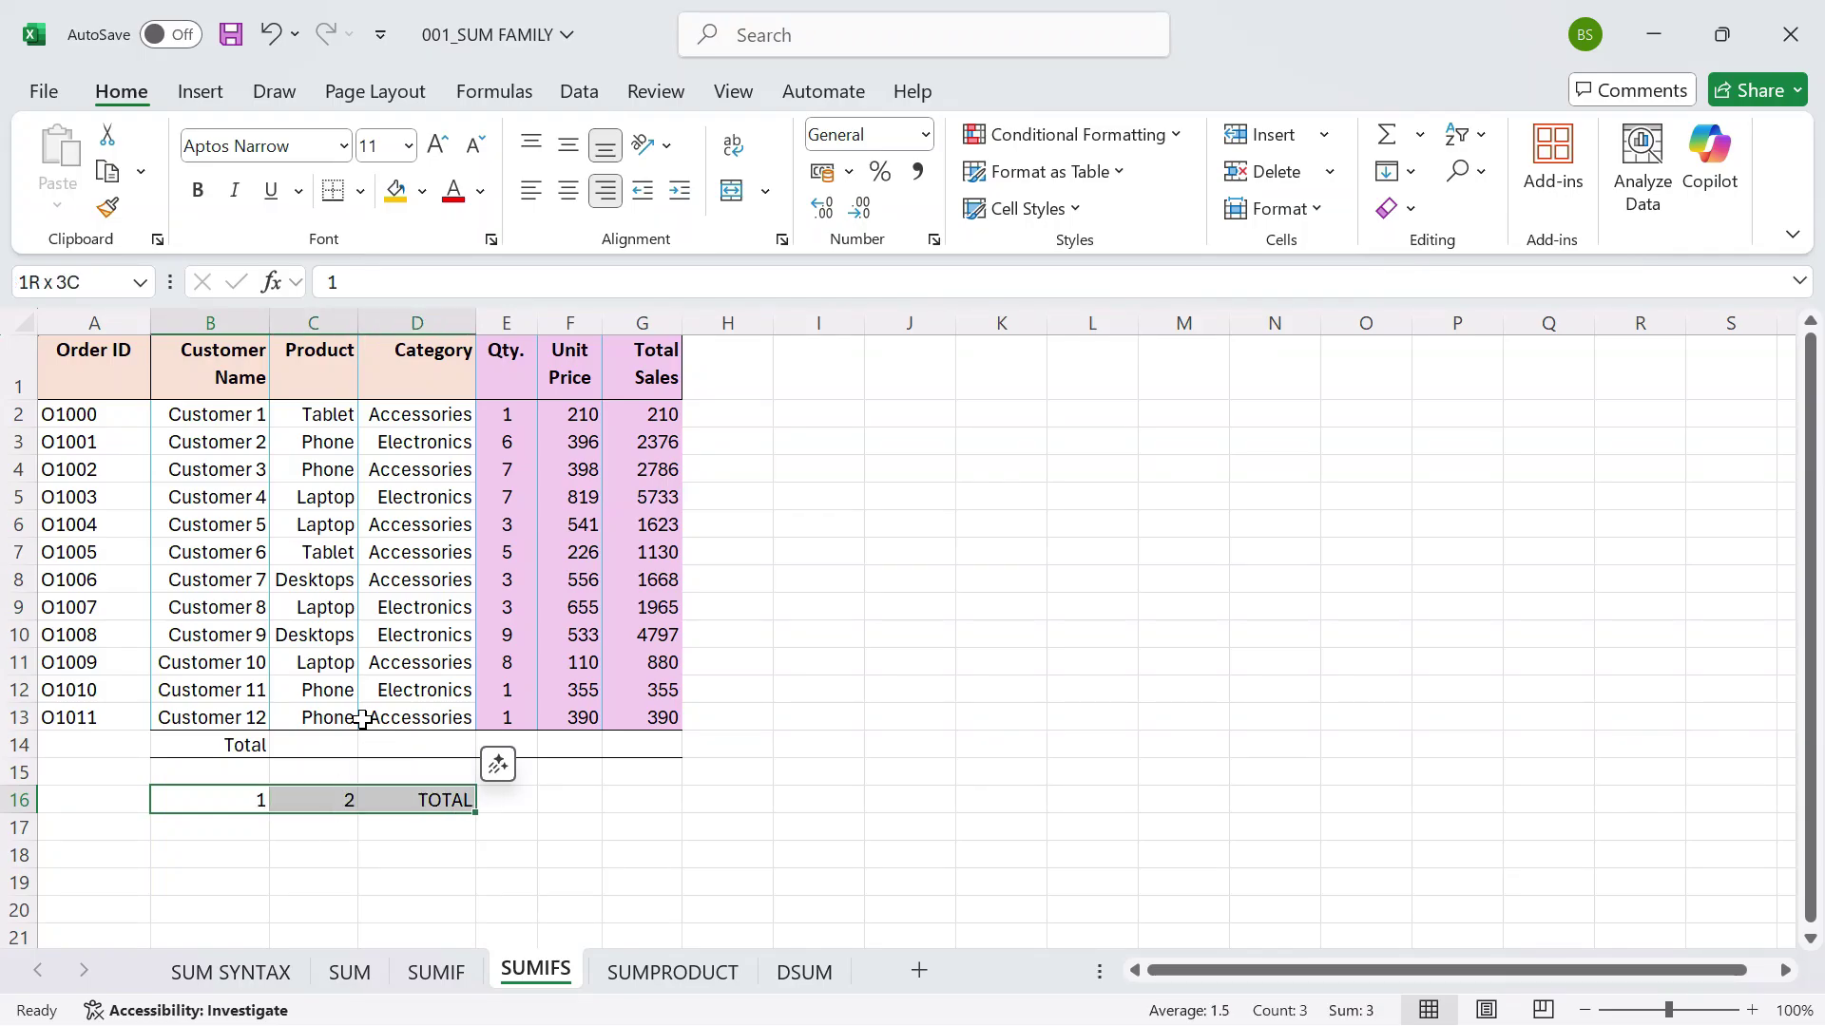
click(411, 201)
drag(214, 835, 404, 829)
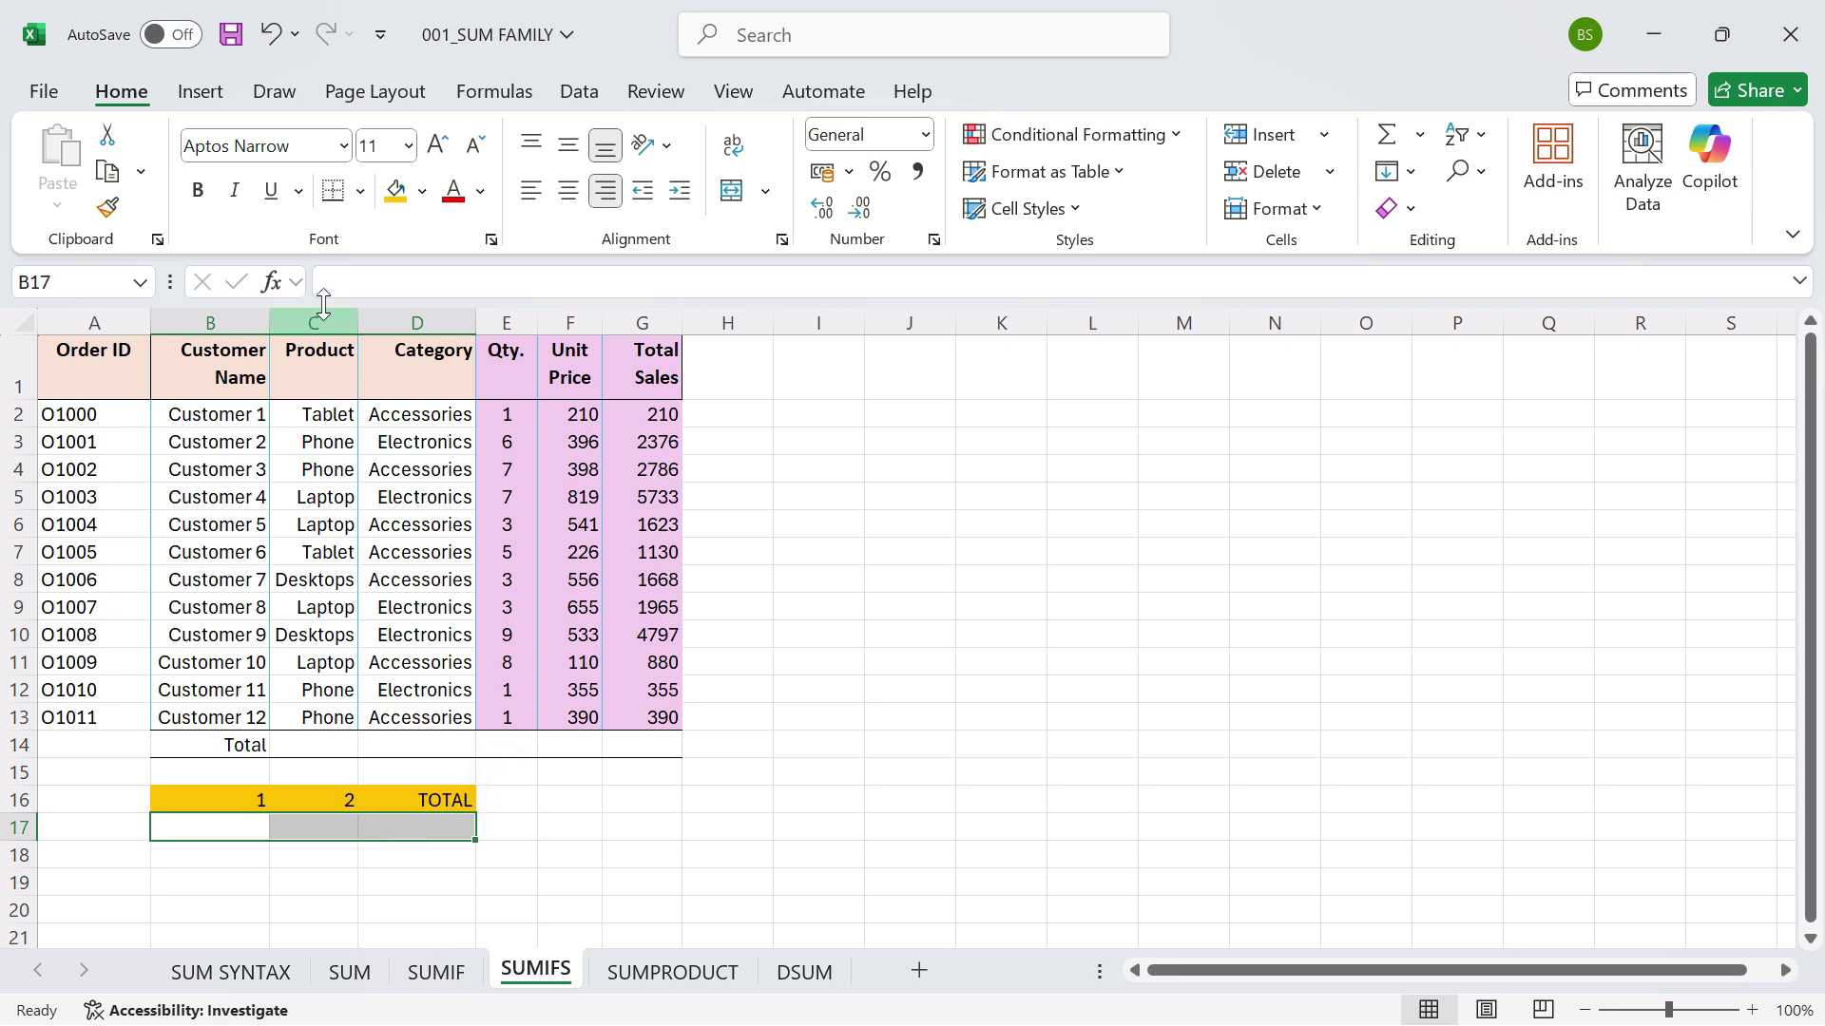
click(395, 190)
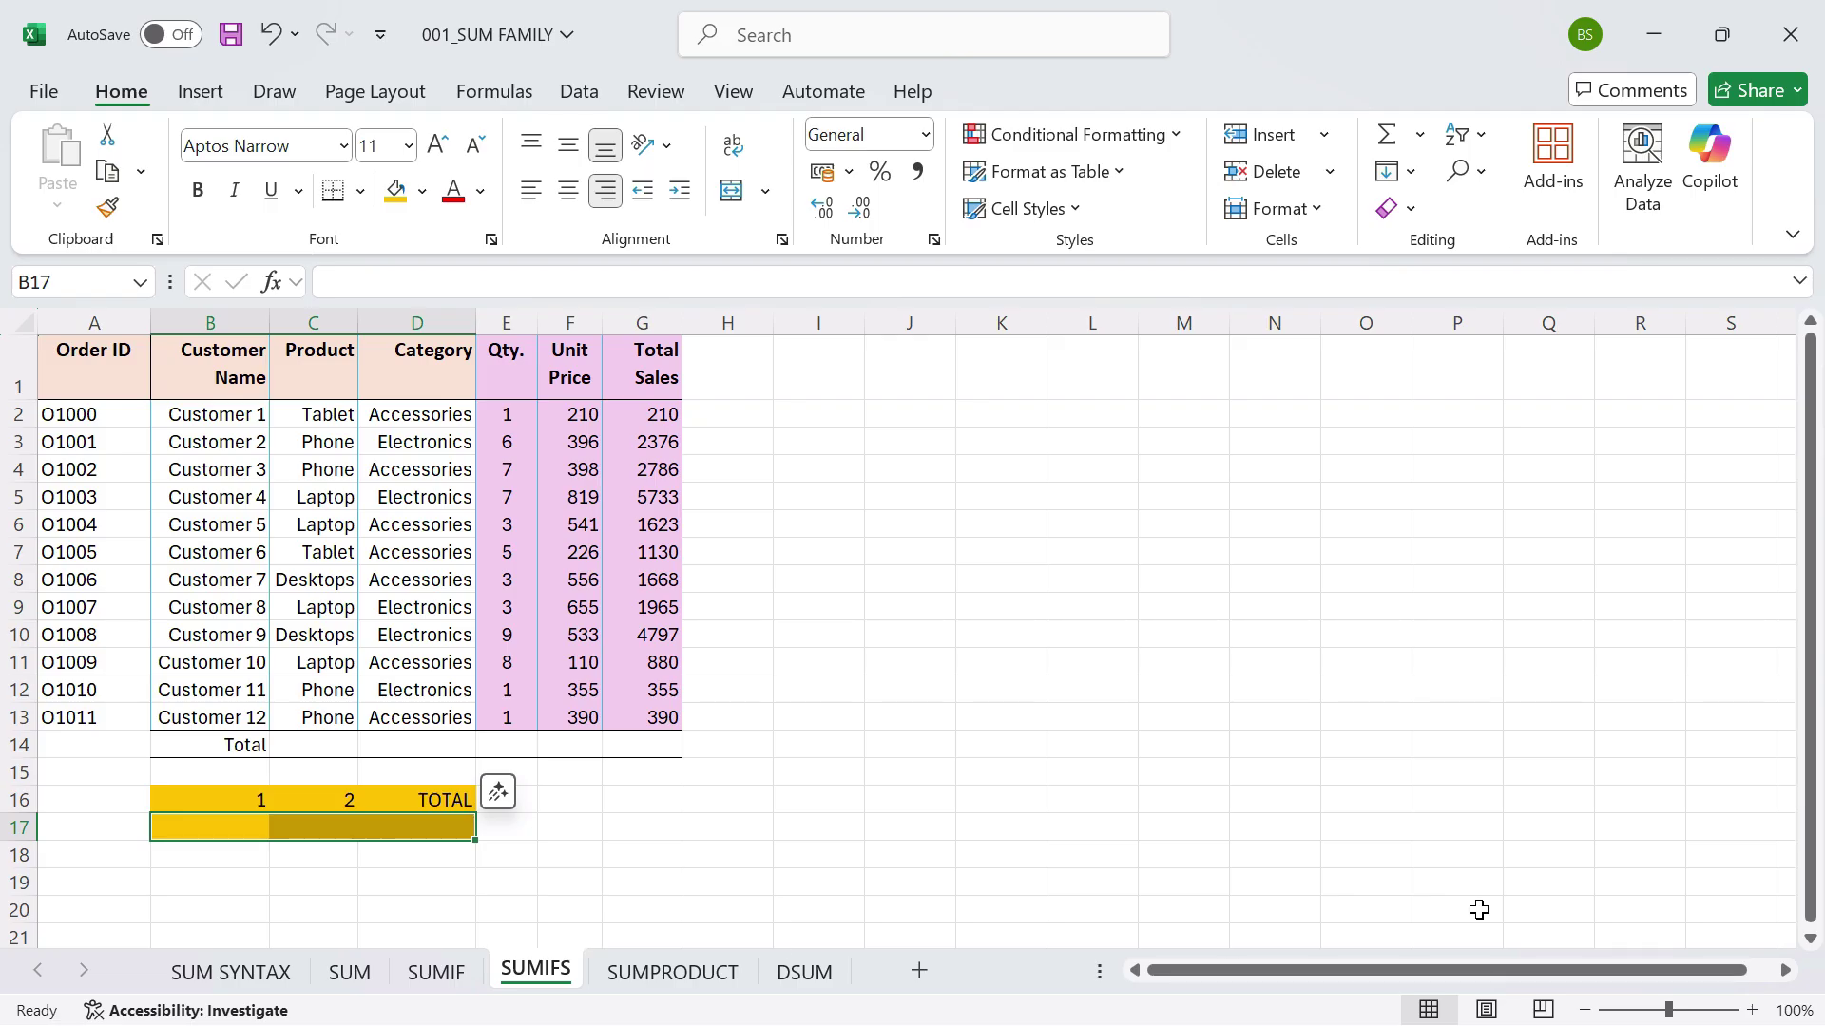
drag(322, 411, 326, 715)
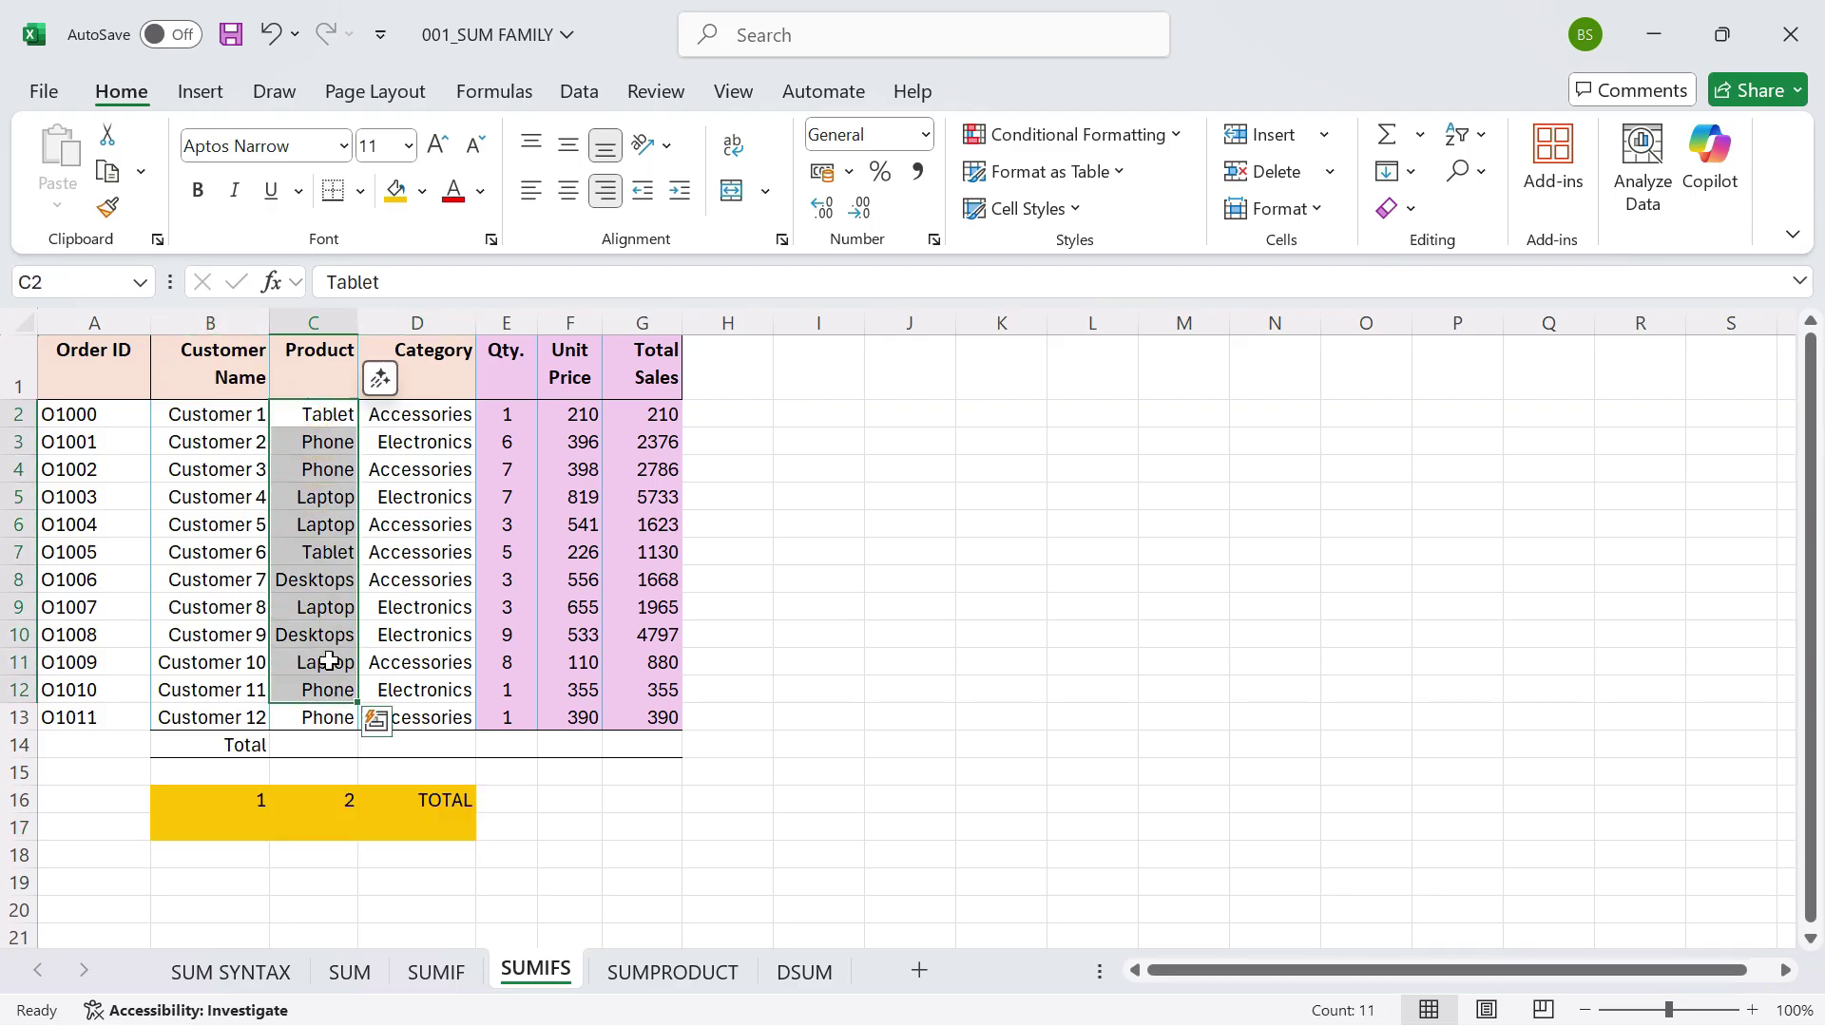
click(314, 495)
drag(299, 495, 428, 526)
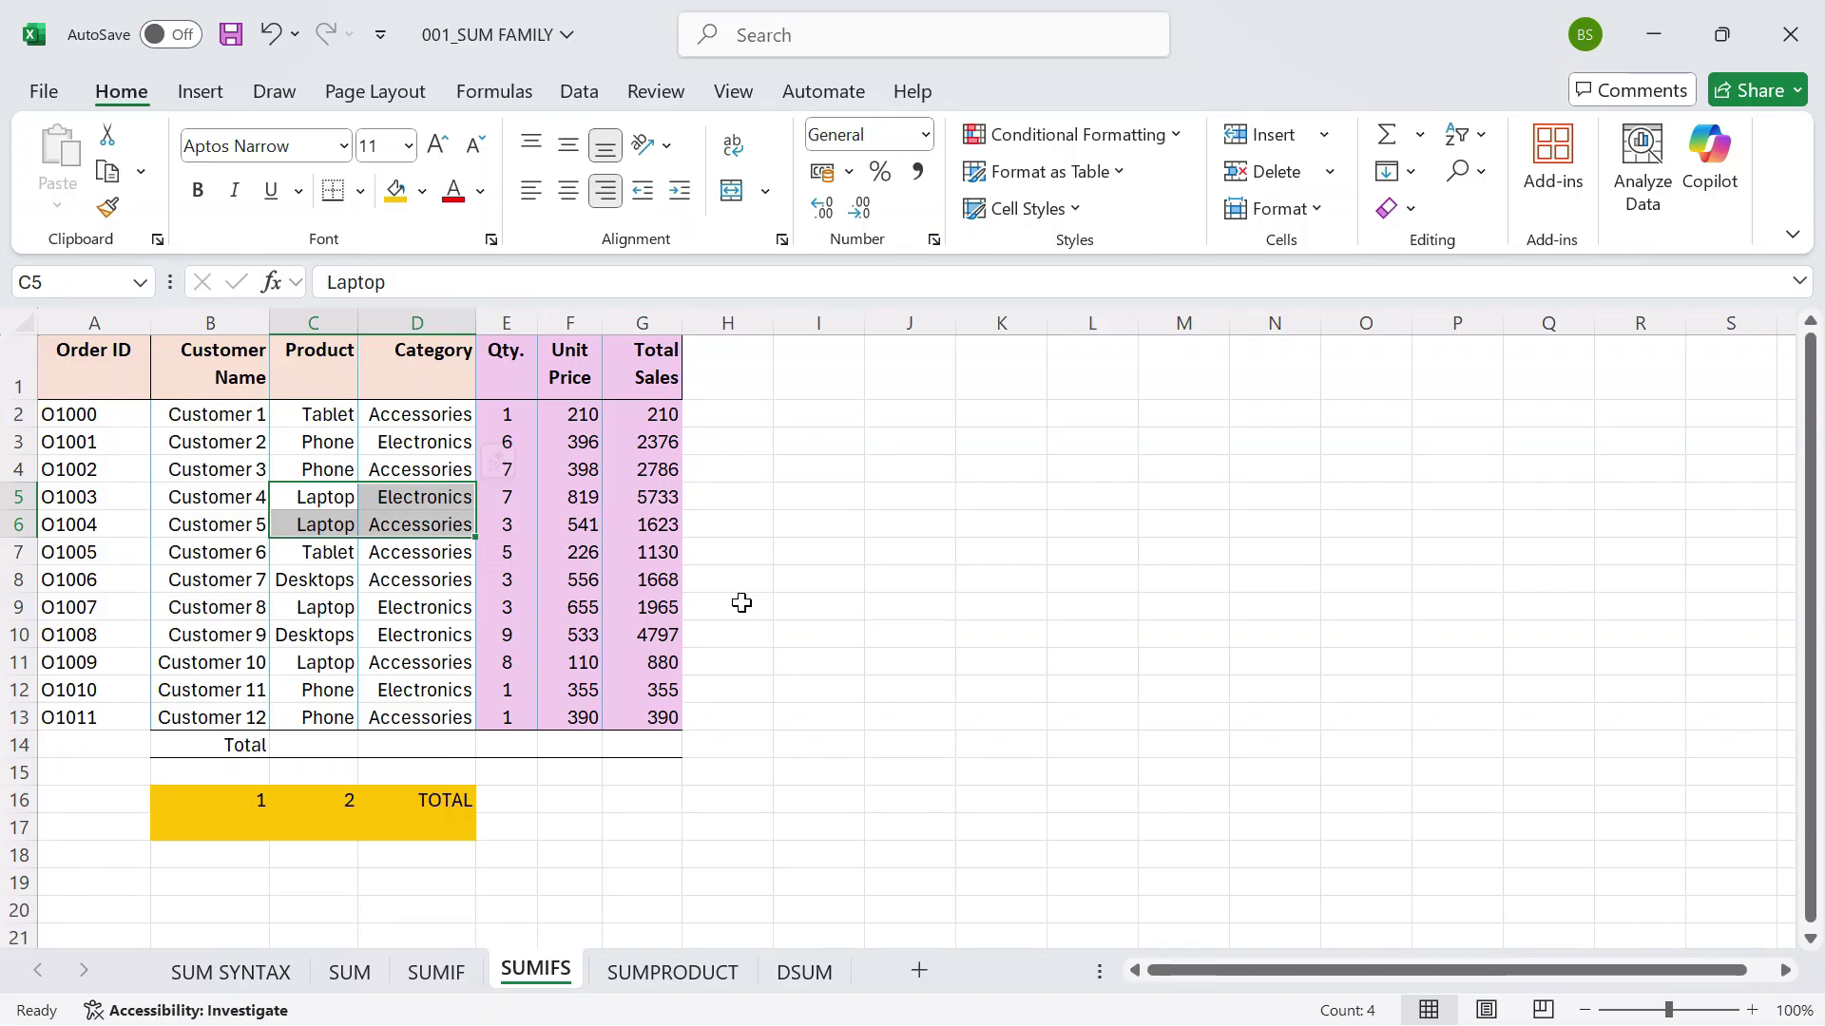
click(258, 833)
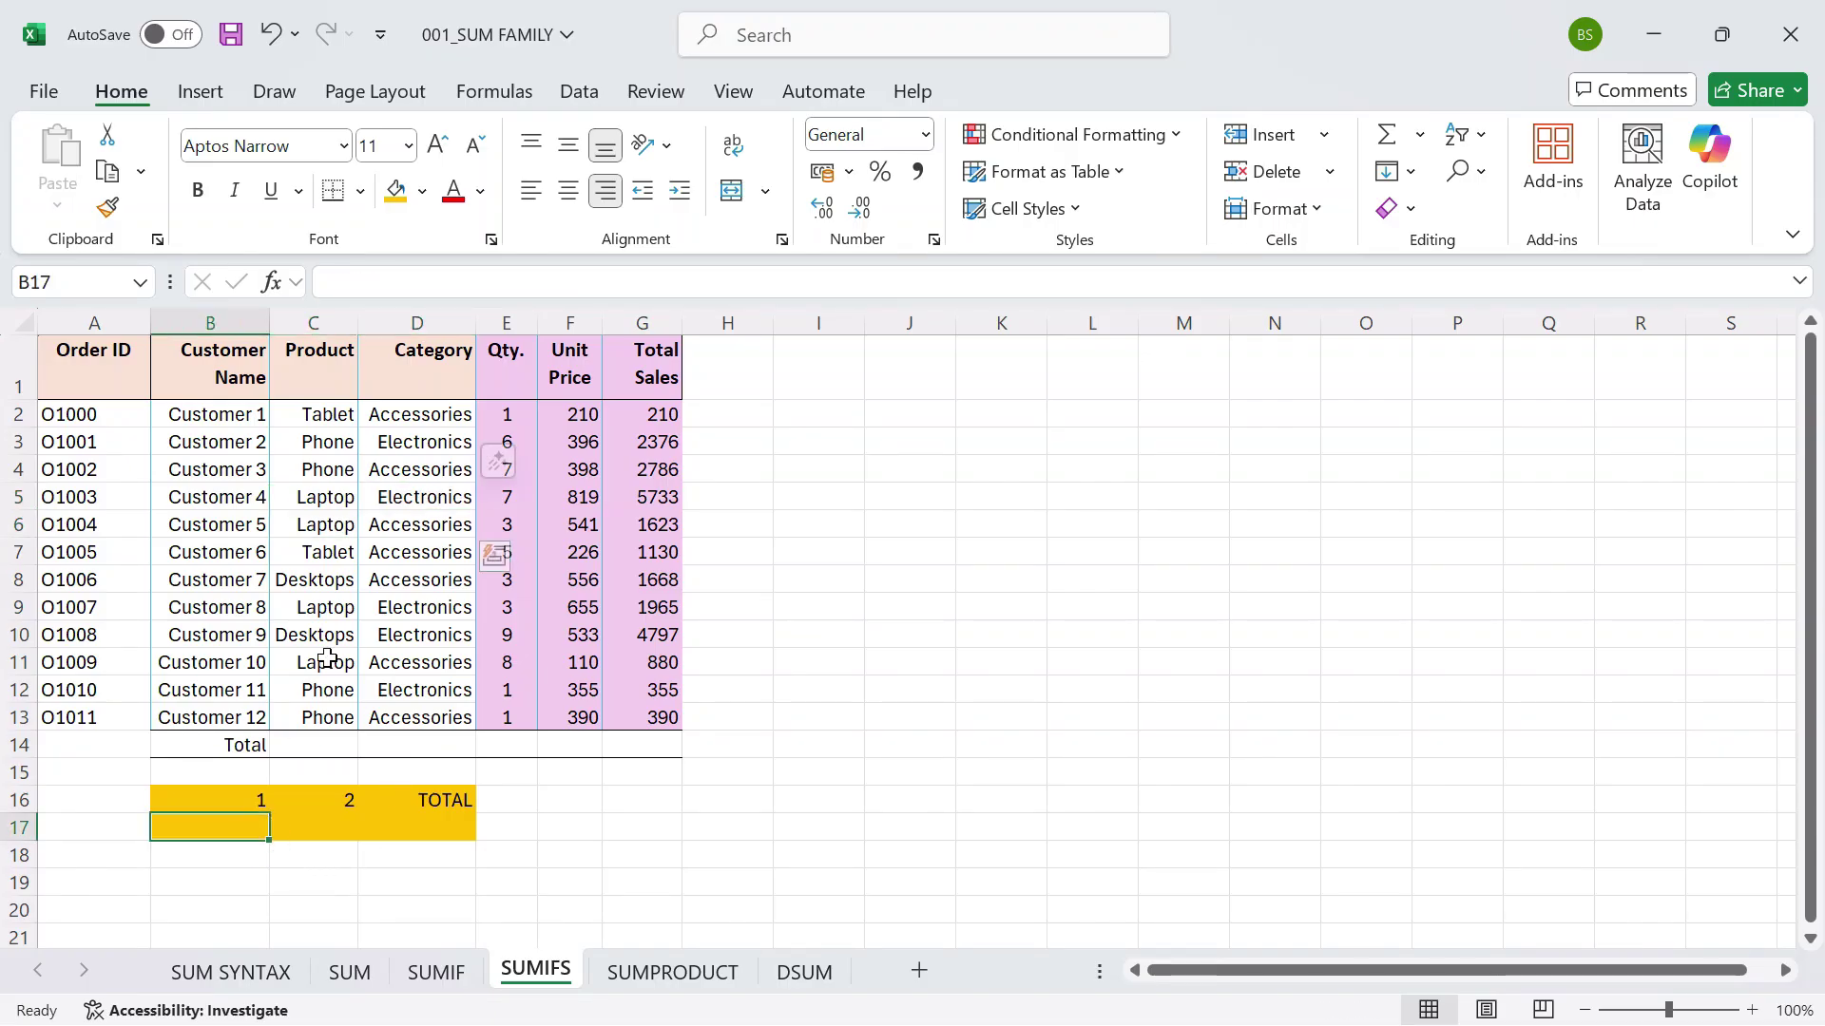
Copy Laptop from Product cell C5 and paste it as values into B17 as the first criterion.
click(346, 495)
key(super)
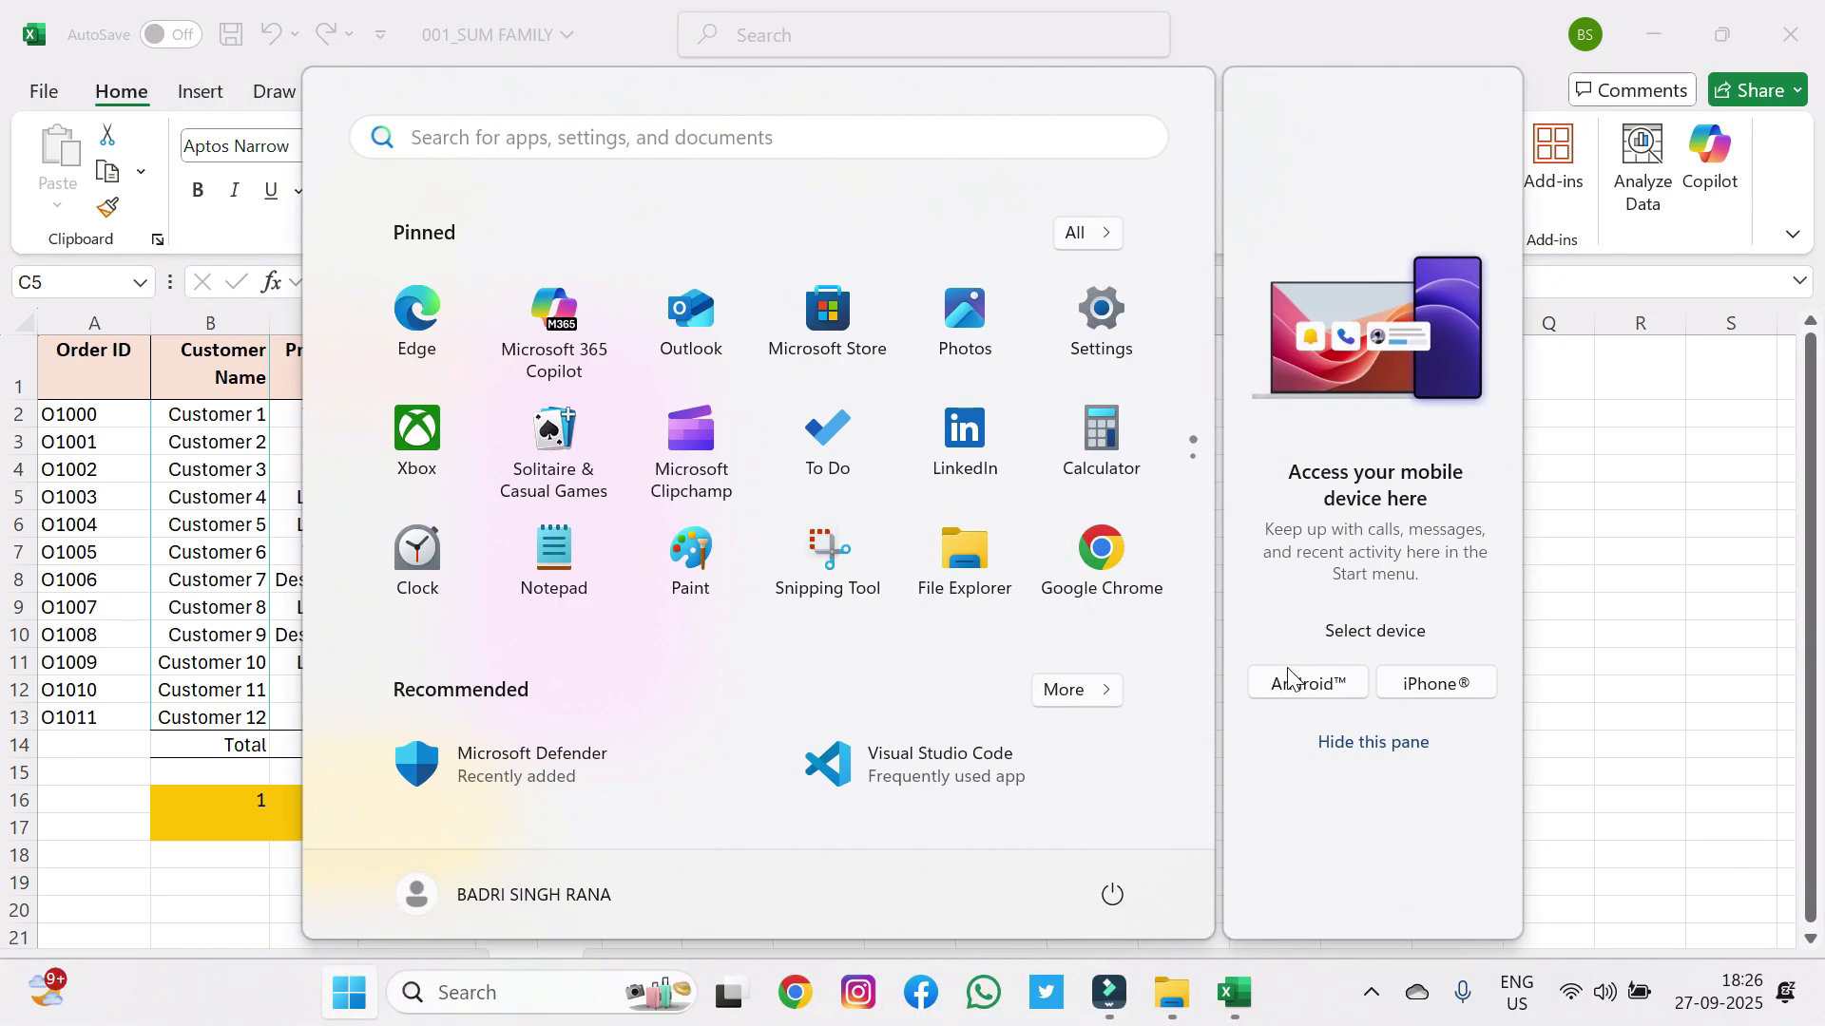
click(251, 536)
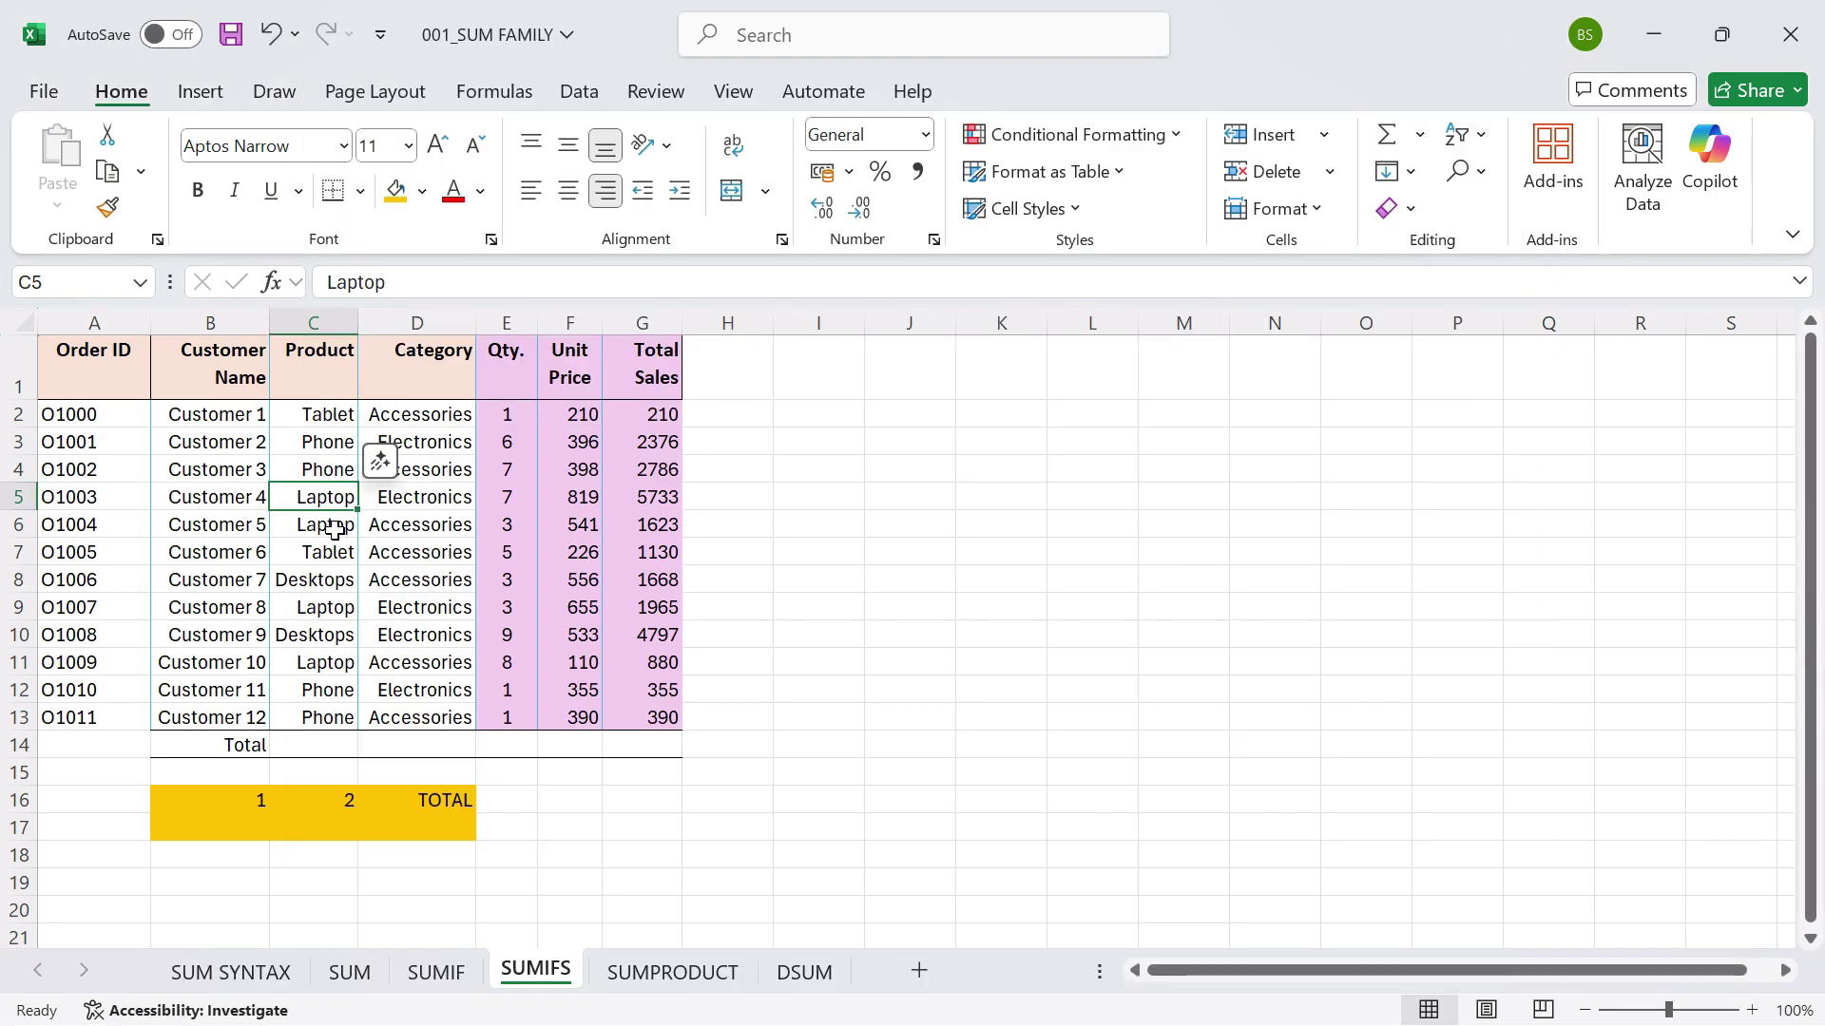
key(ctrl+c)
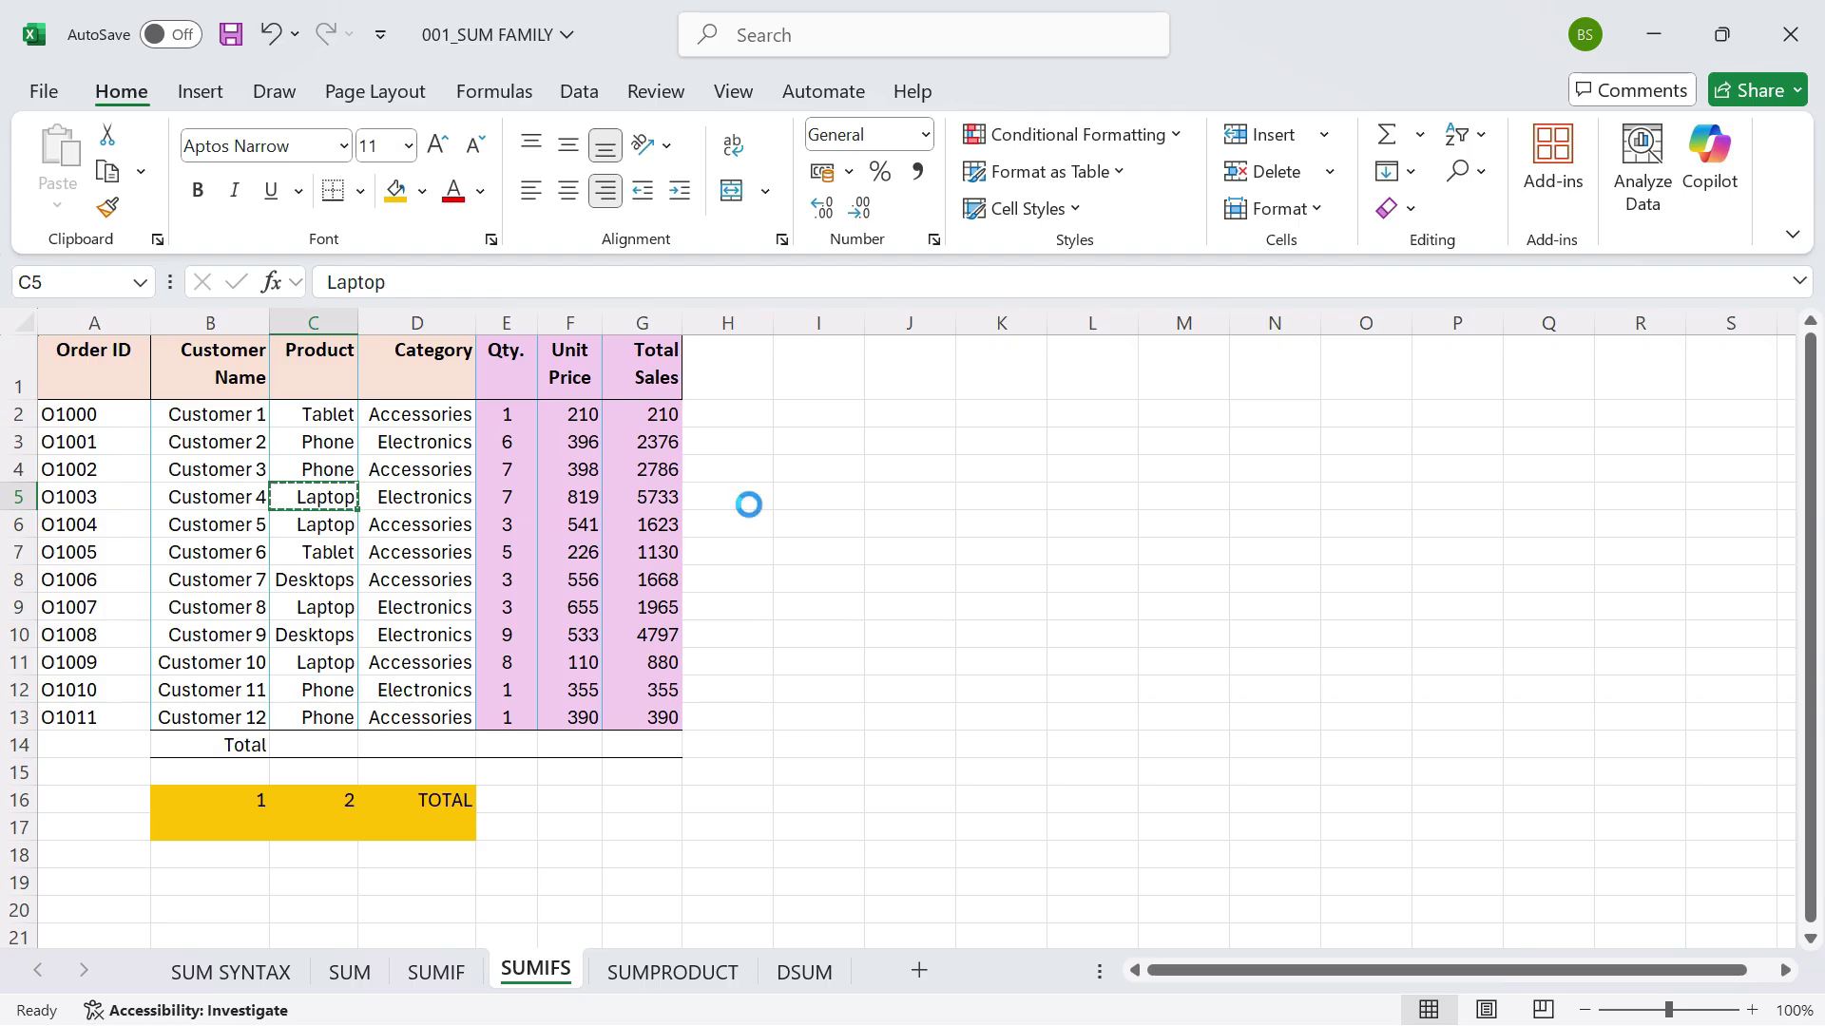
key(Down)
key(Down)
key(Down)
key(Down)
key(Down)
key(Down)
key(Down)
key(Down)
key(Down)
key(Down)
key(Down)
key(Down)
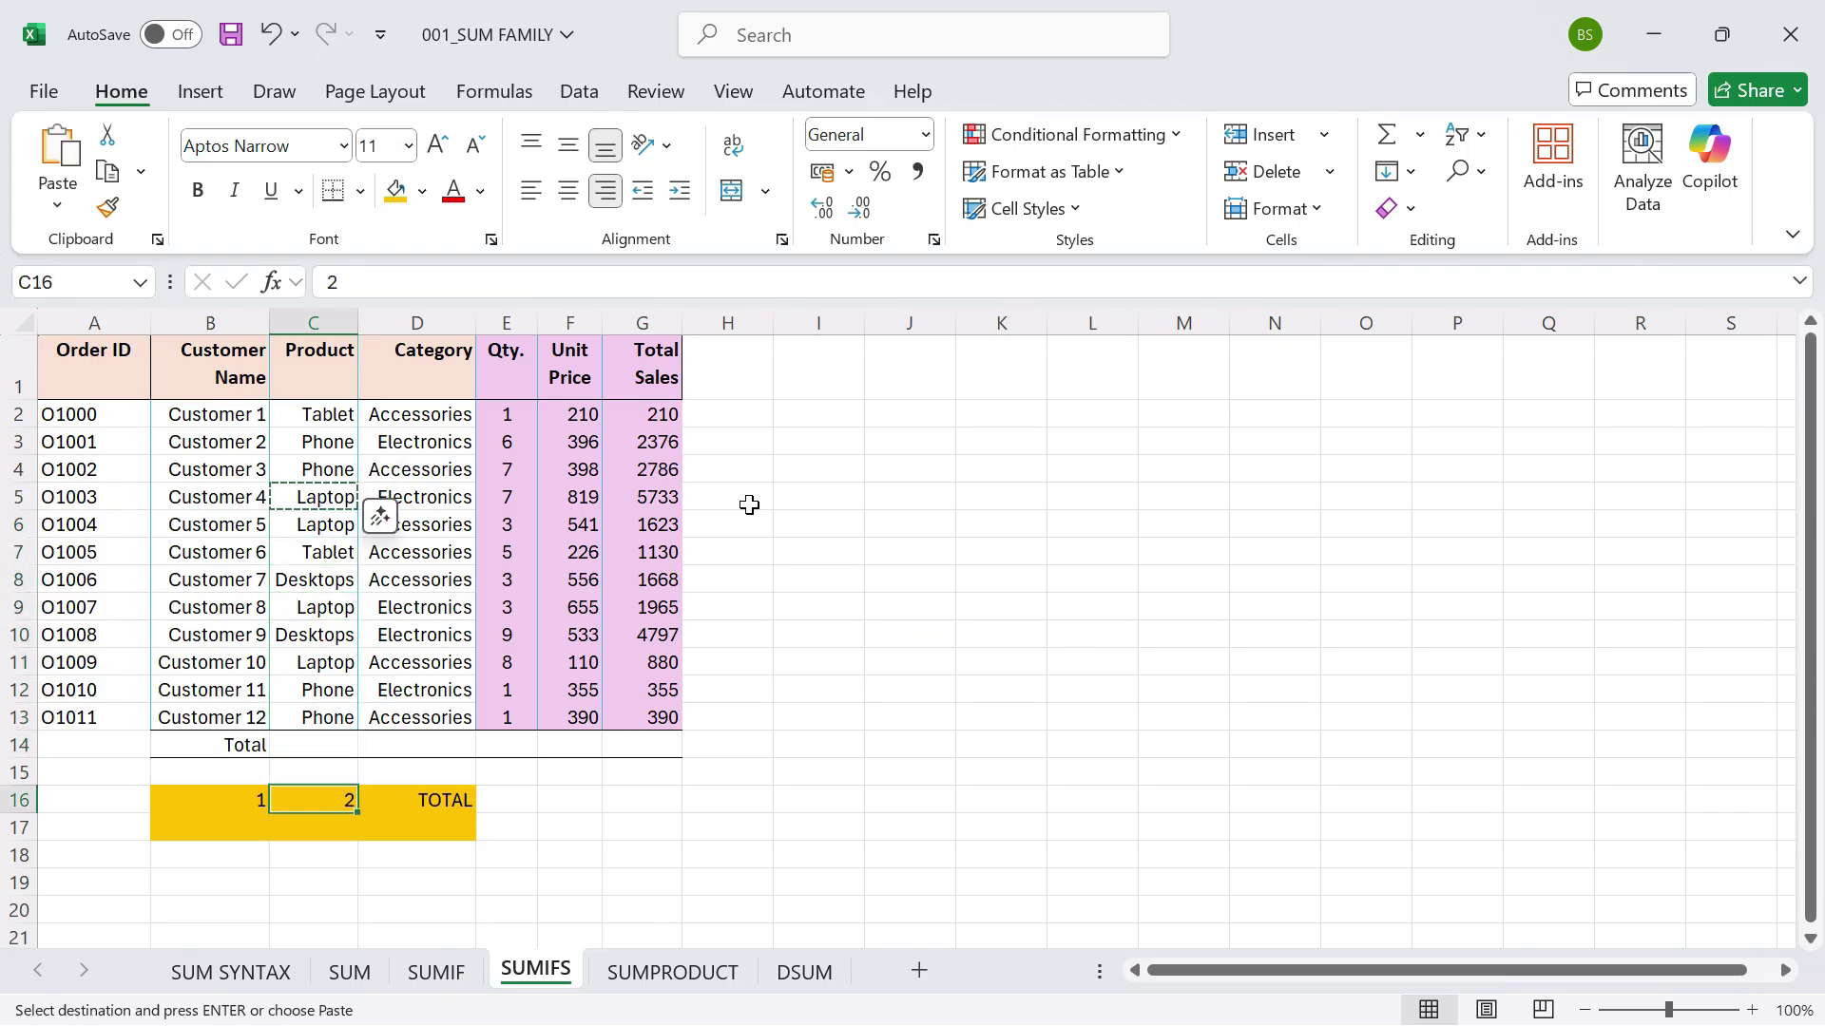
key(Left)
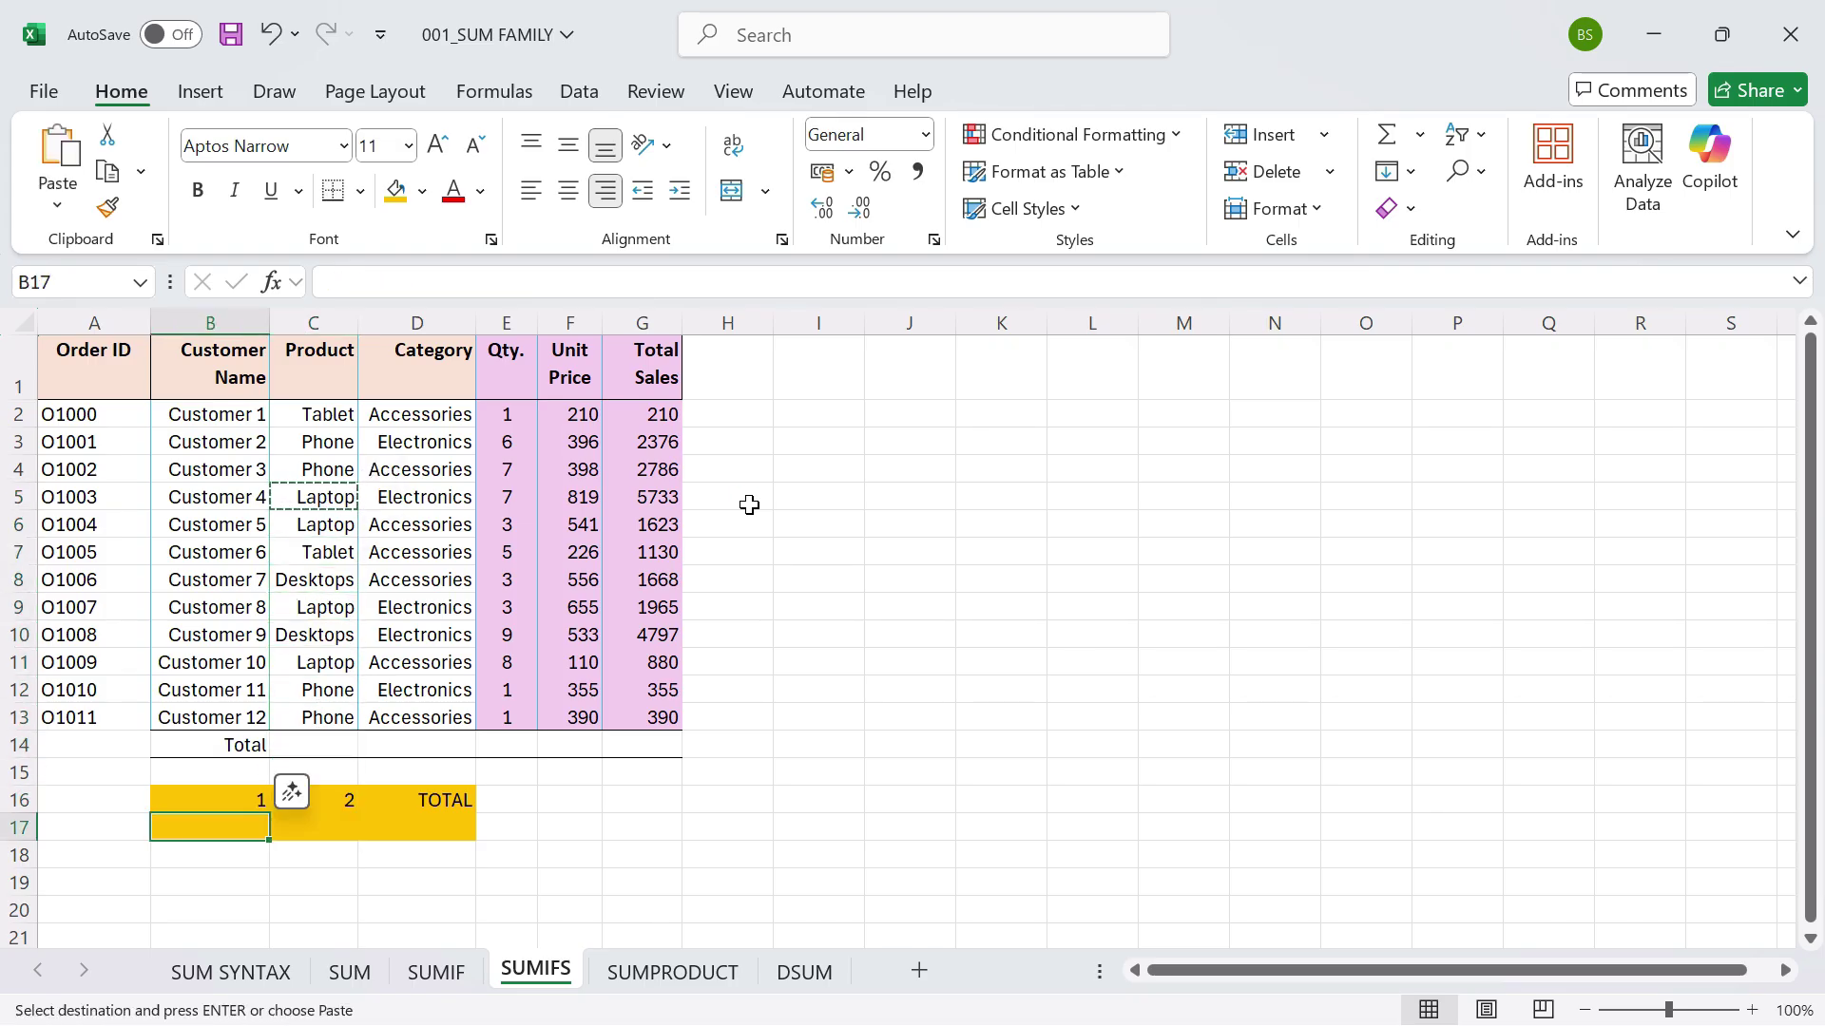
key(ctrl+alt+v)
key(v)
key(Return)
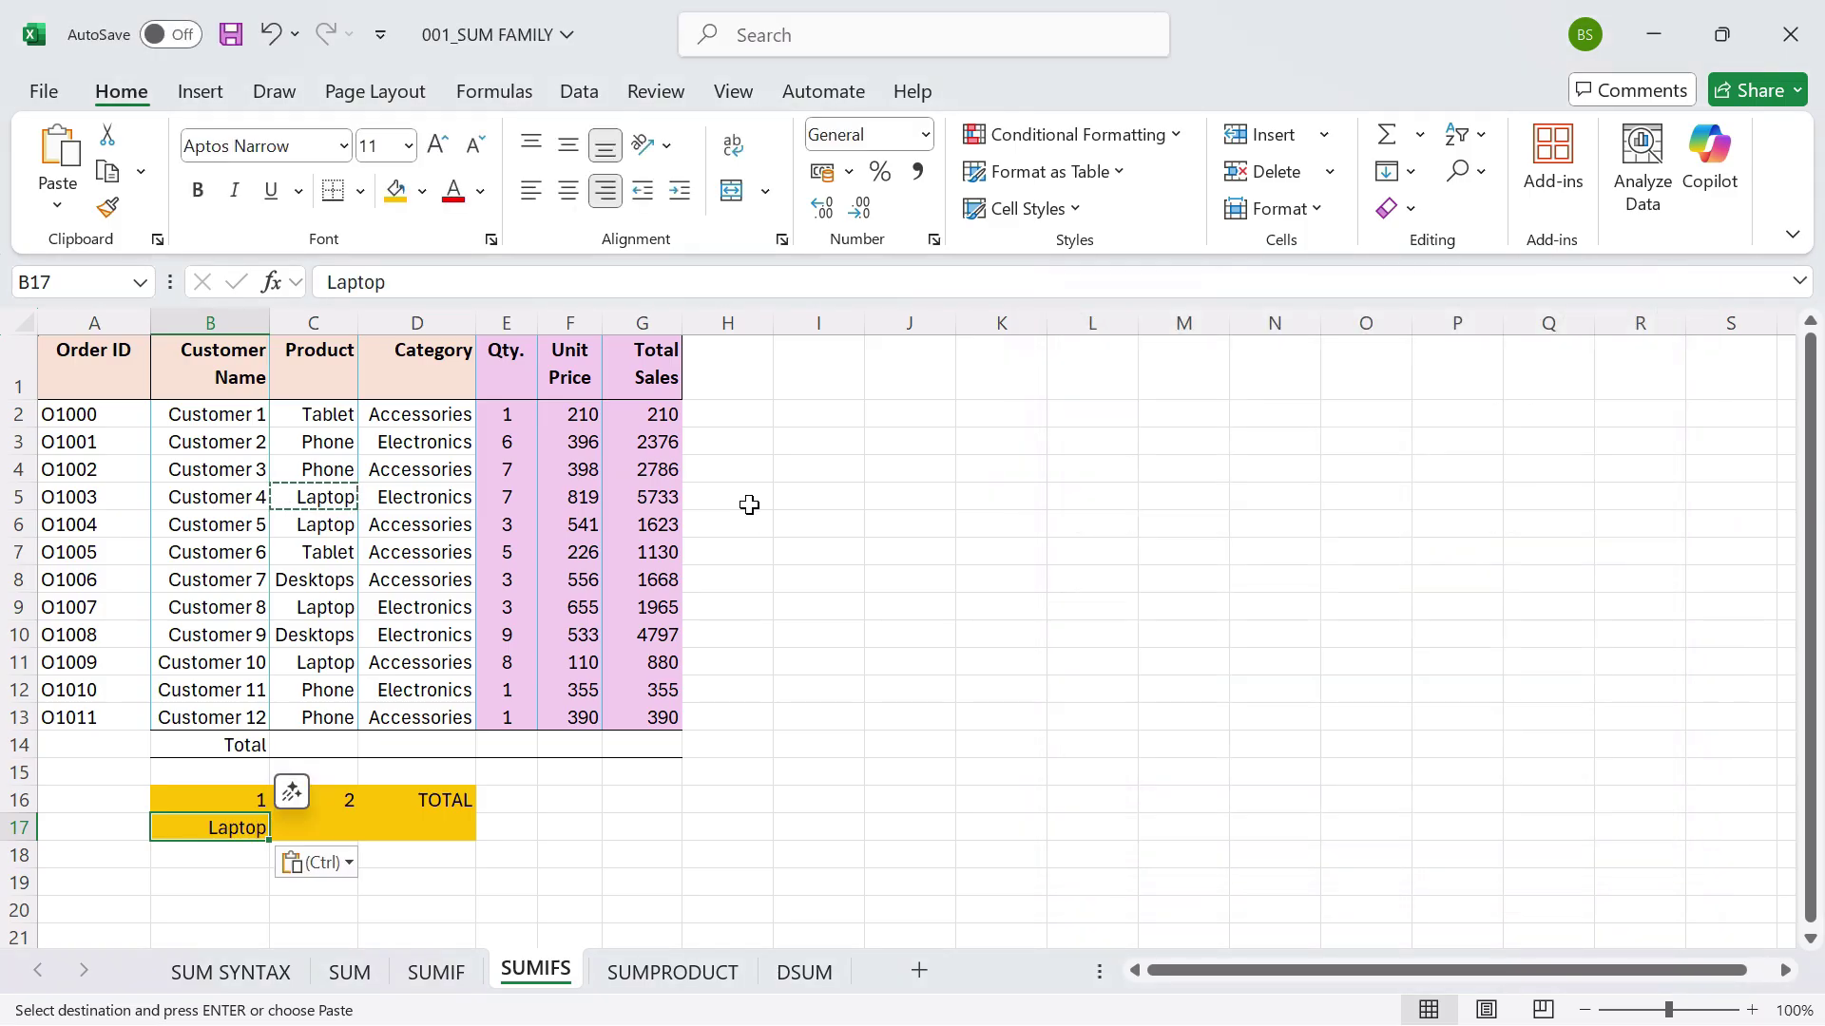
Copy Electronics from Category cell D5, paste it as values into C17 and widen column C to show it in full.
key(Up)
key(Right)
key(Up)
key(Up)
key(Up)
key(Up)
key(Up)
key(Up)
key(Up)
key(Up)
key(Up)
key(Up)
key(Up)
key(Up)
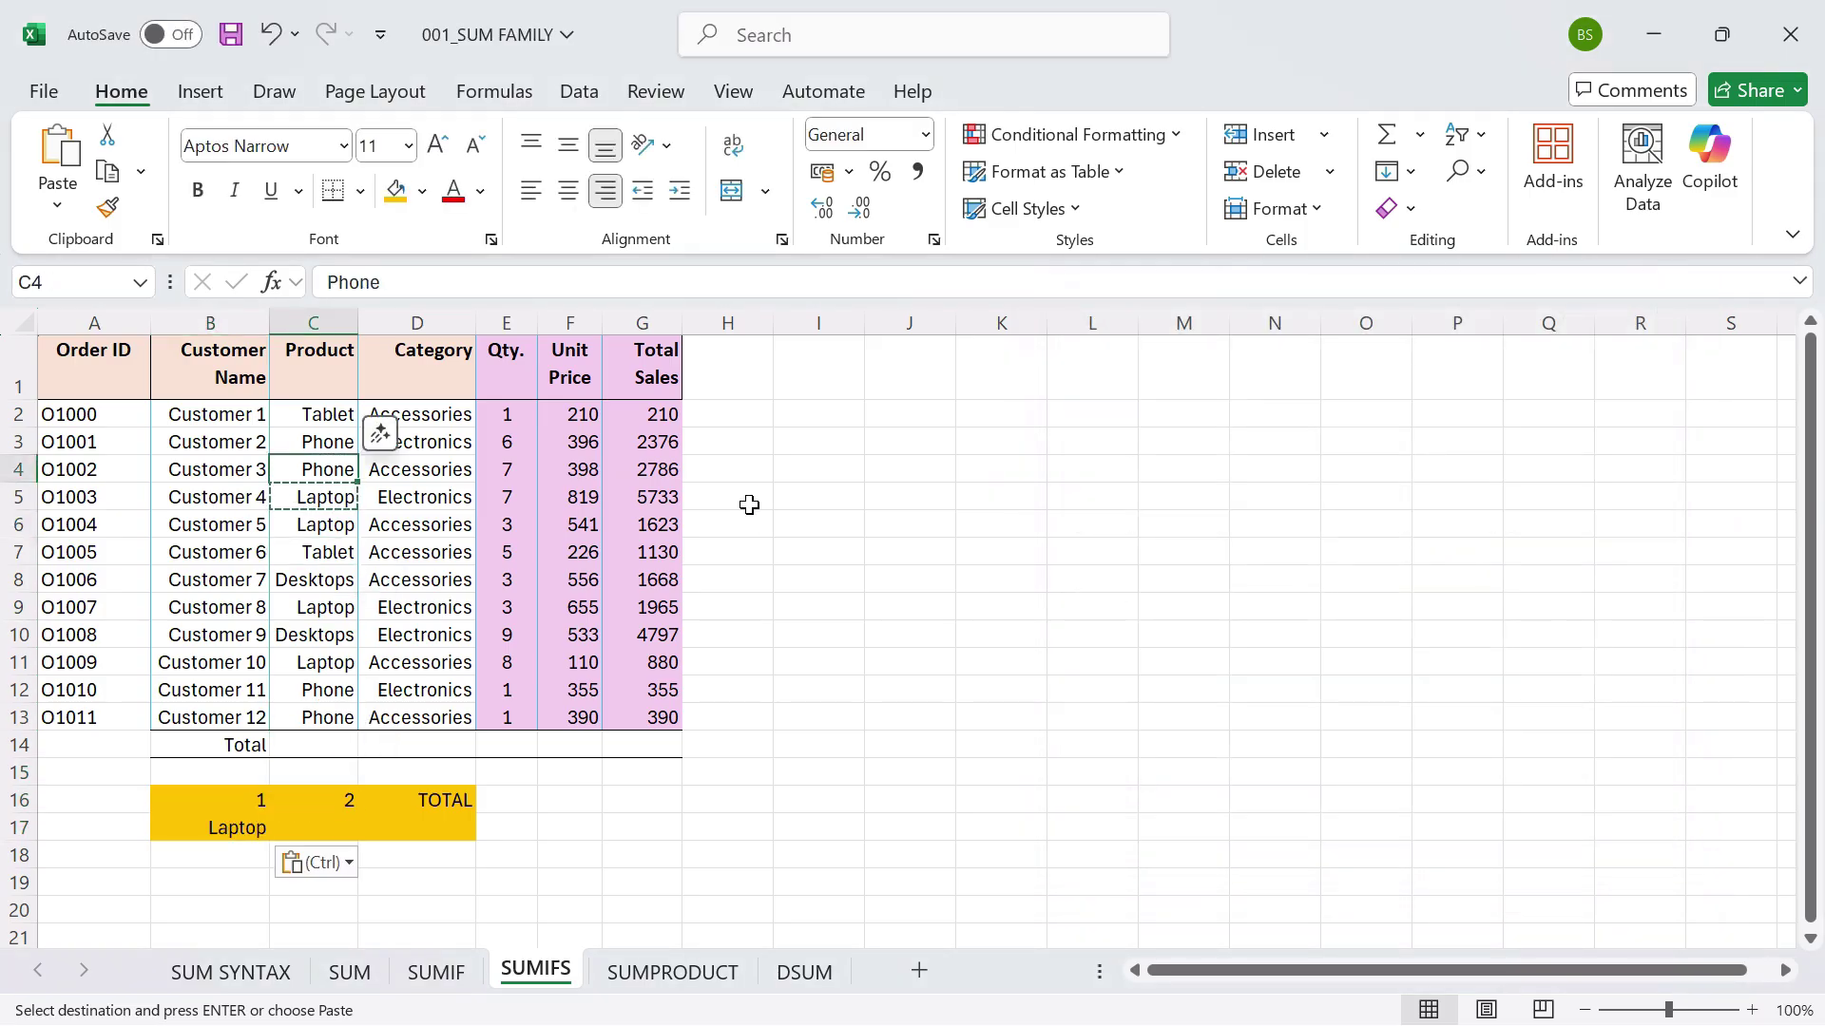
key(Down)
key(Right)
key(ctrl+c)
key(Down)
key(Down)
key(Down)
key(Down)
key(Down)
key(Down)
key(Down)
key(Down)
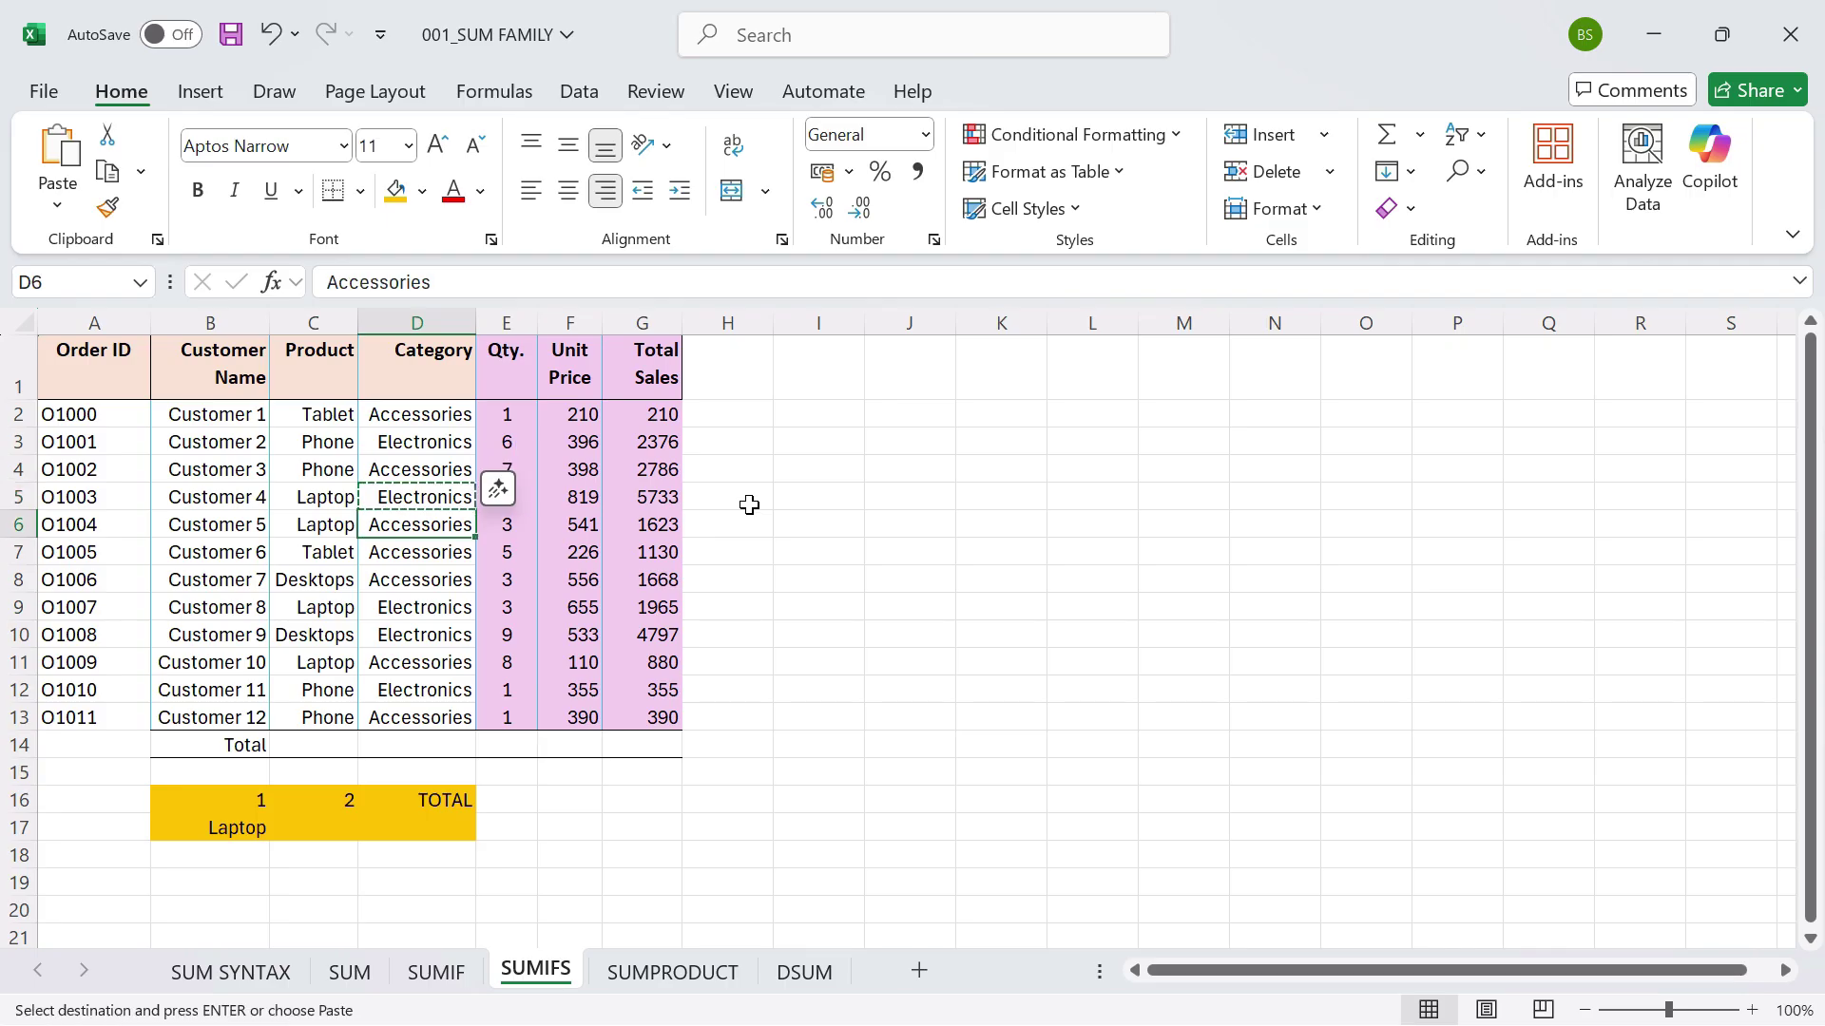
key(Down)
key(Down)
key(Down)
key(Left)
key(Down)
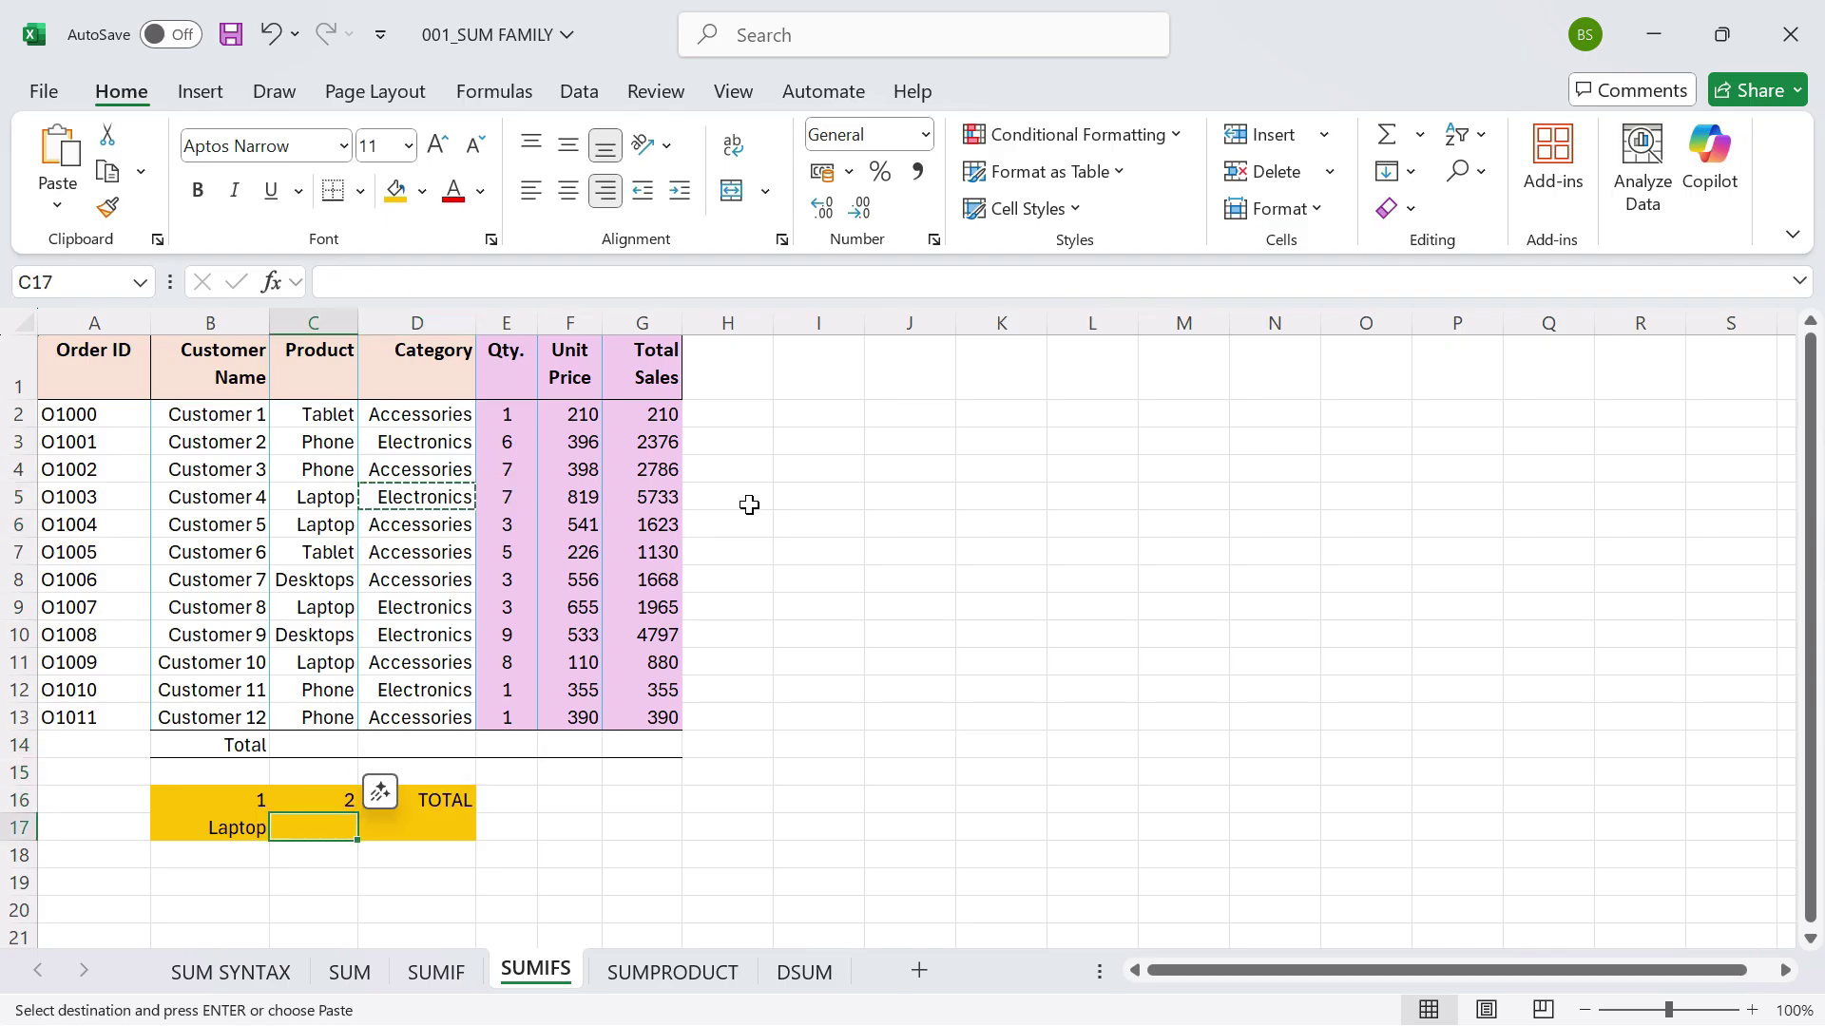
key(ctrl+alt+v)
key(v)
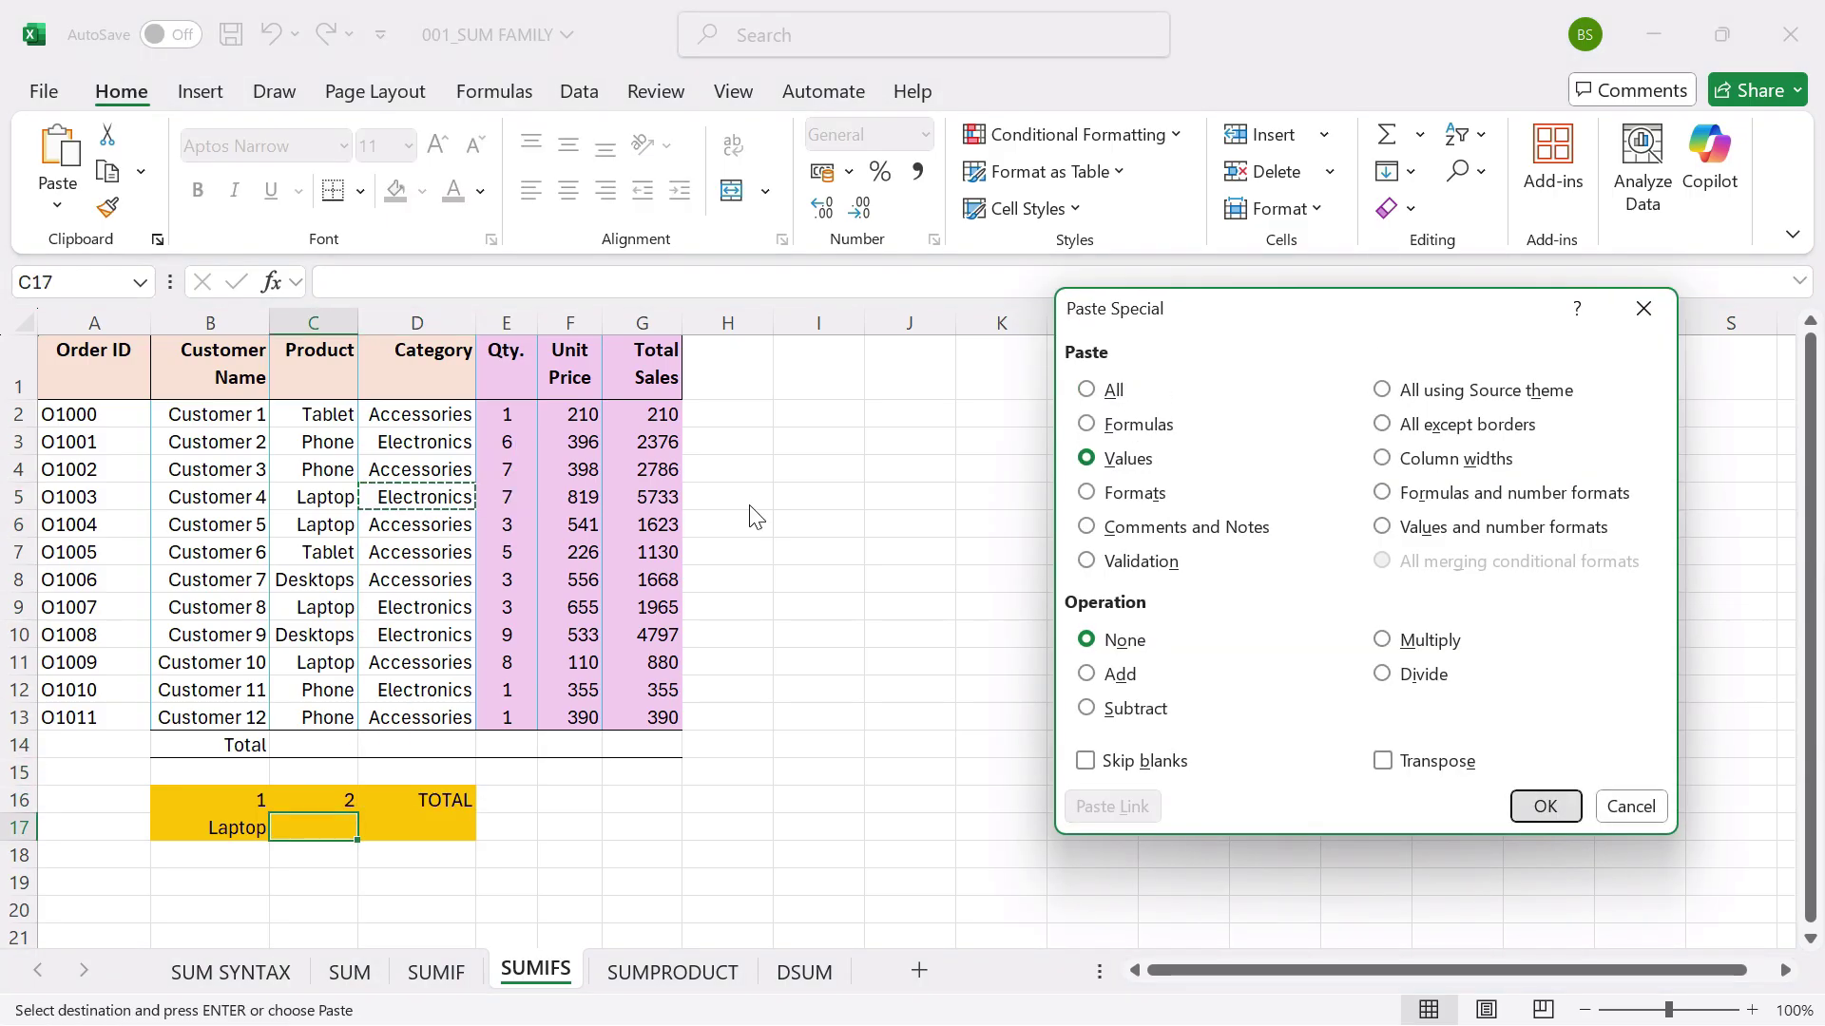
key(Return)
key(Right)
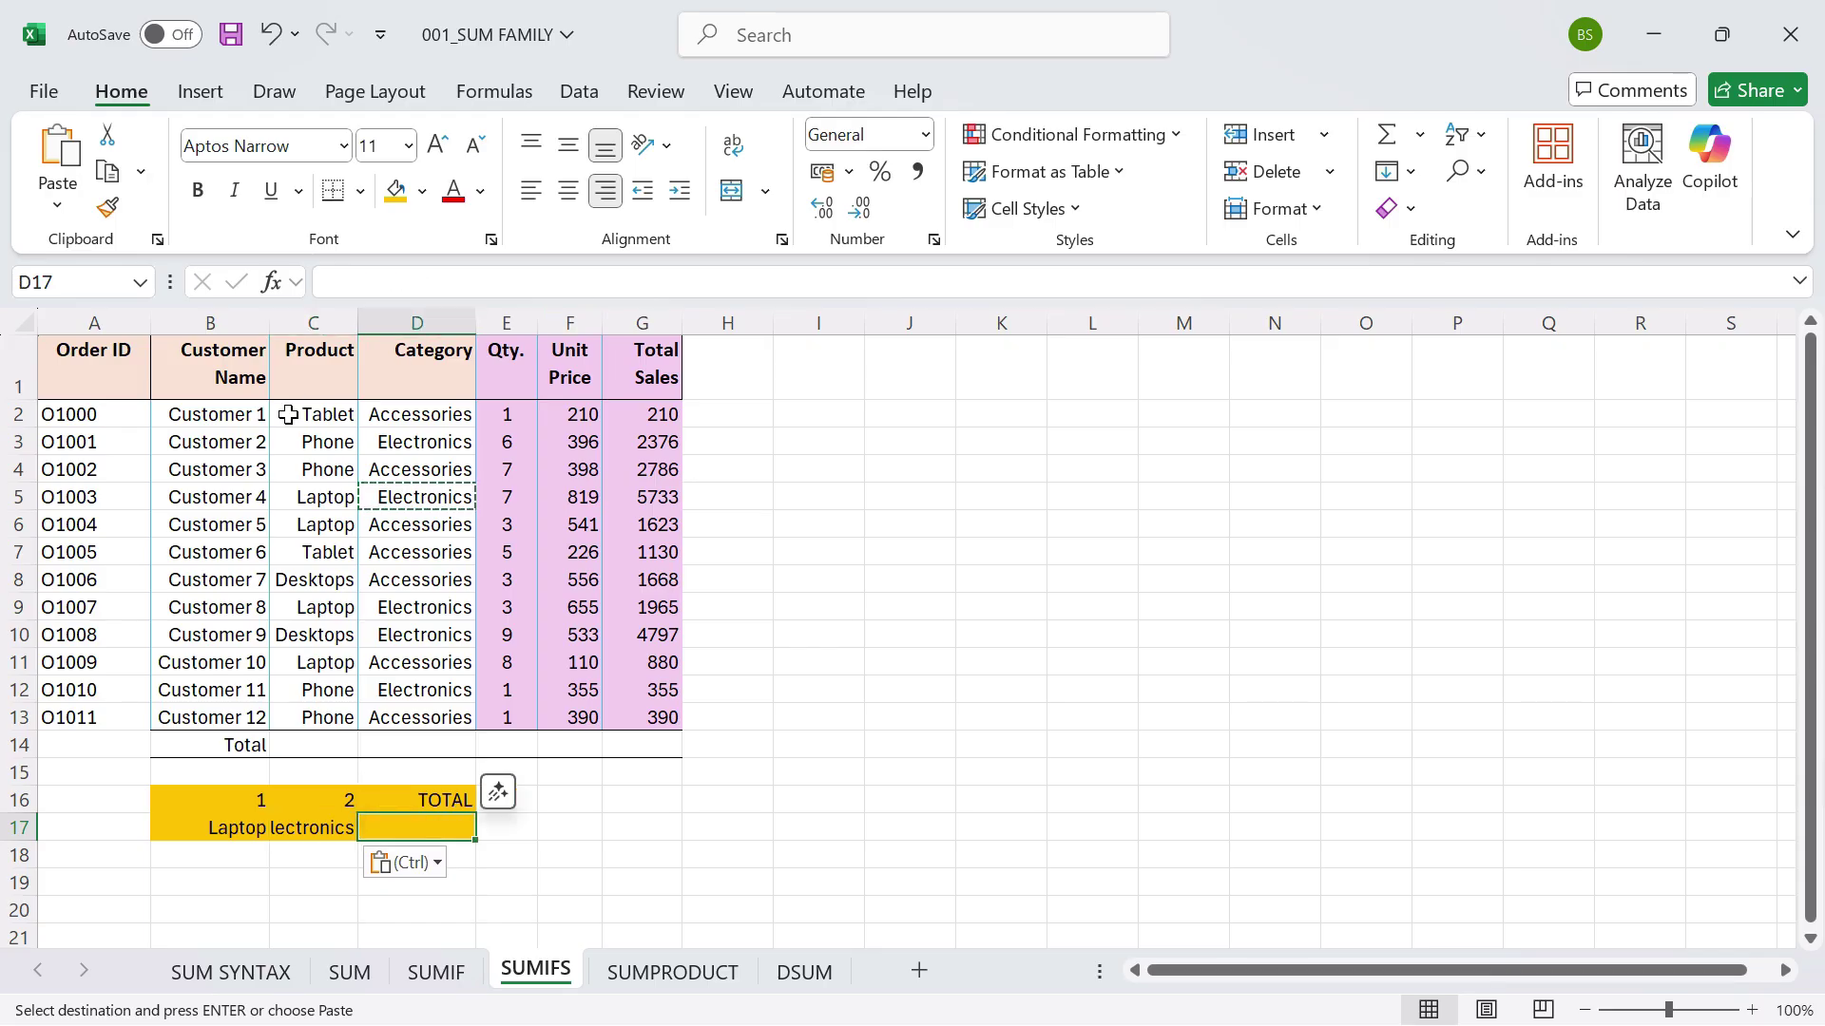
drag(352, 335, 371, 332)
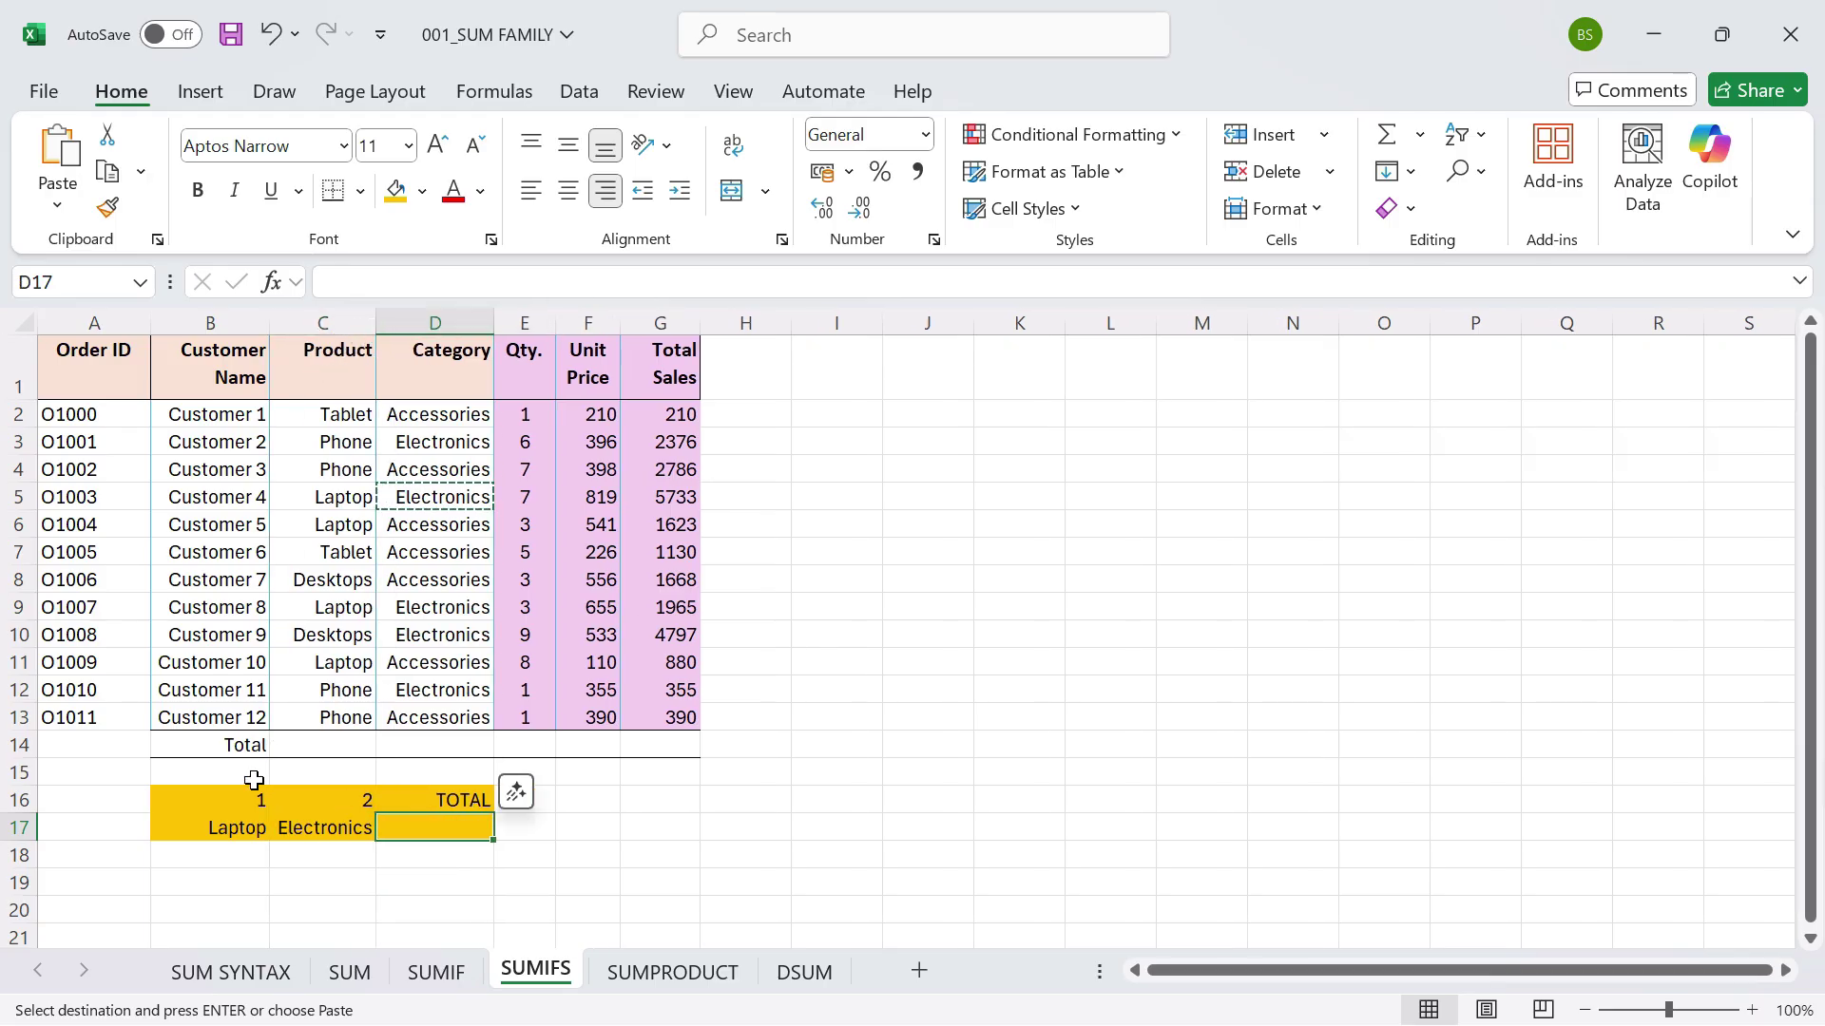
Start a SUMIFS formula in TOTAL cell D17 with the Total Sales values G2:G13 as the sum range.
drag(225, 804, 228, 827)
drag(439, 803, 460, 821)
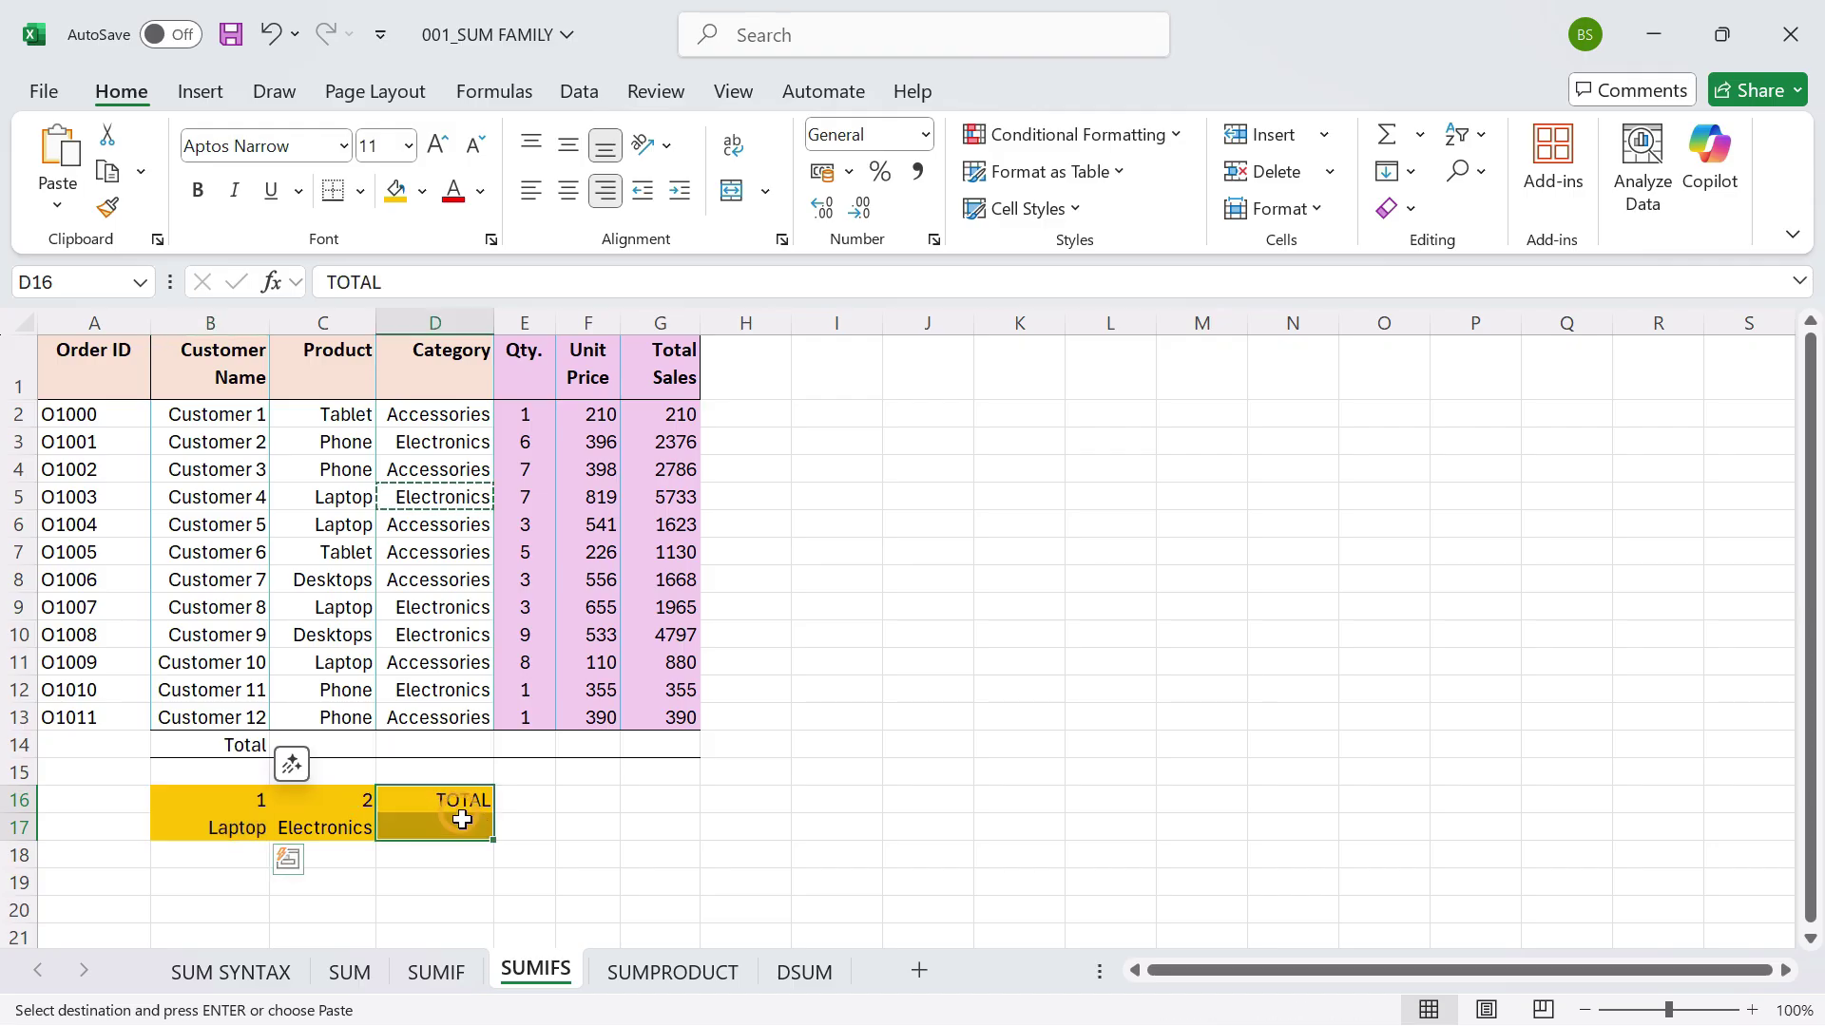
key(Down)
key(Up)
key(Down)
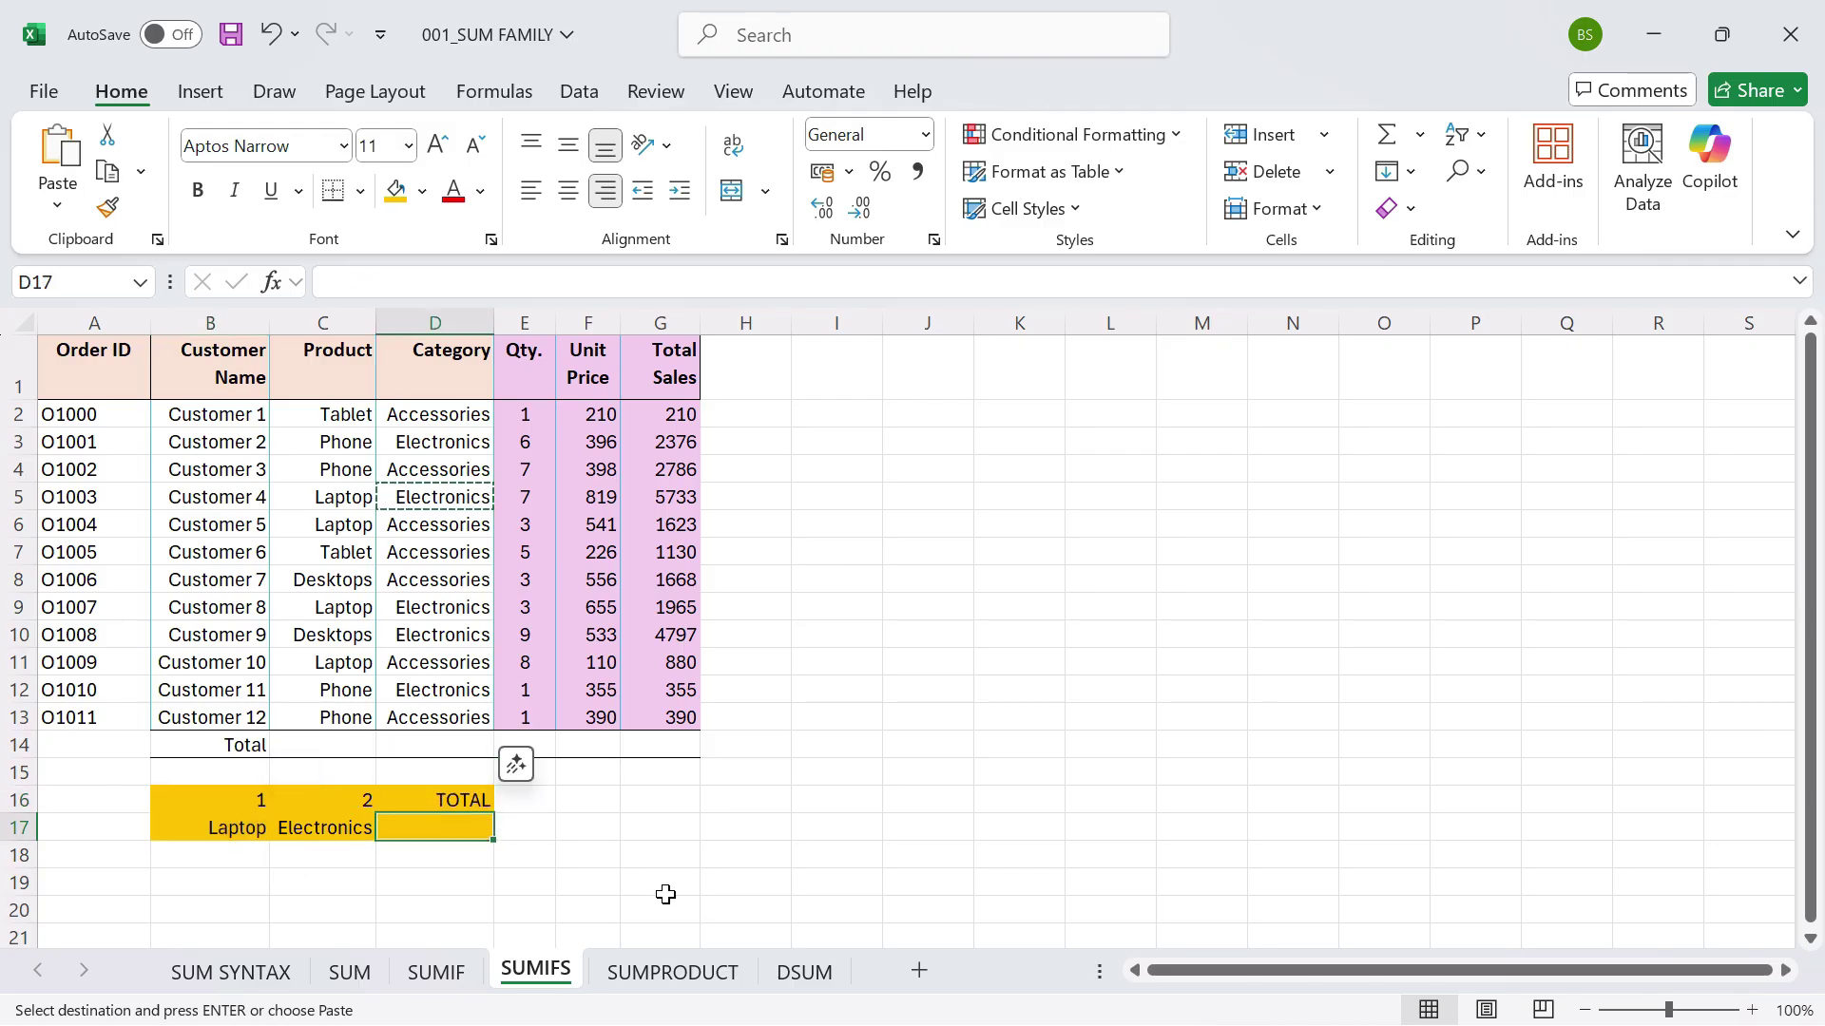
text(=SUM)
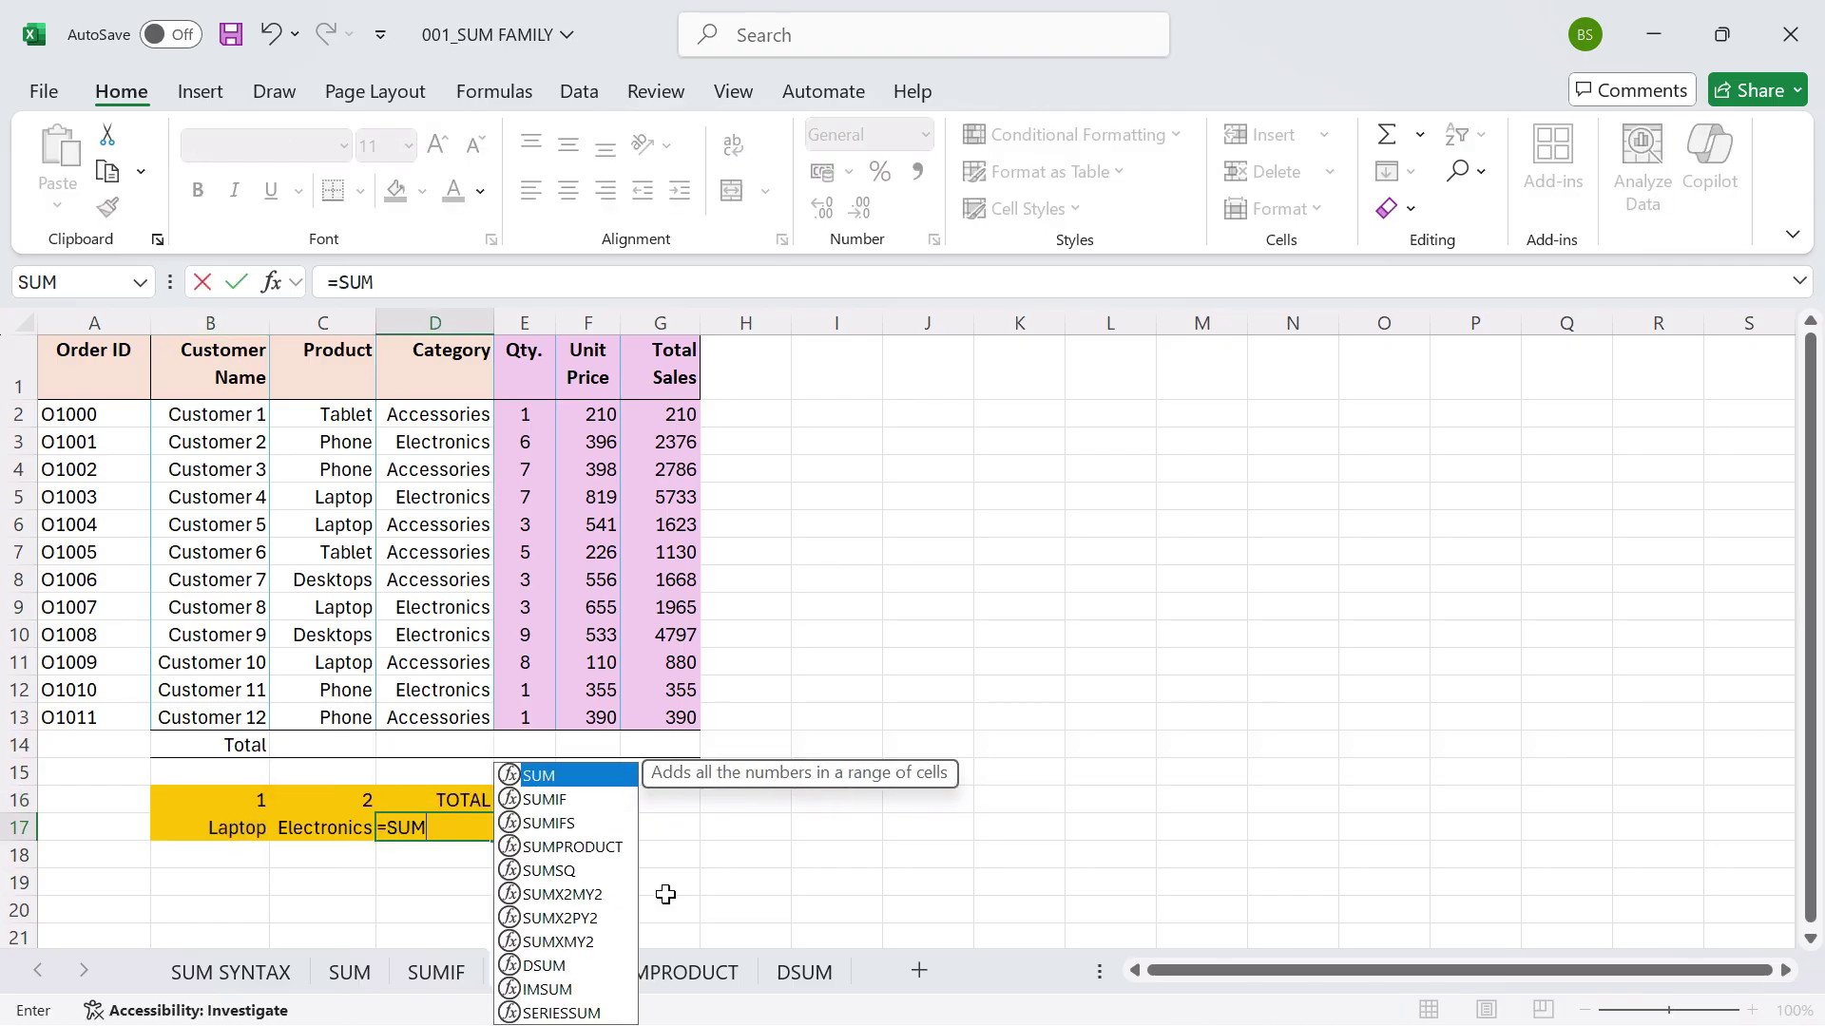
text(IFS)
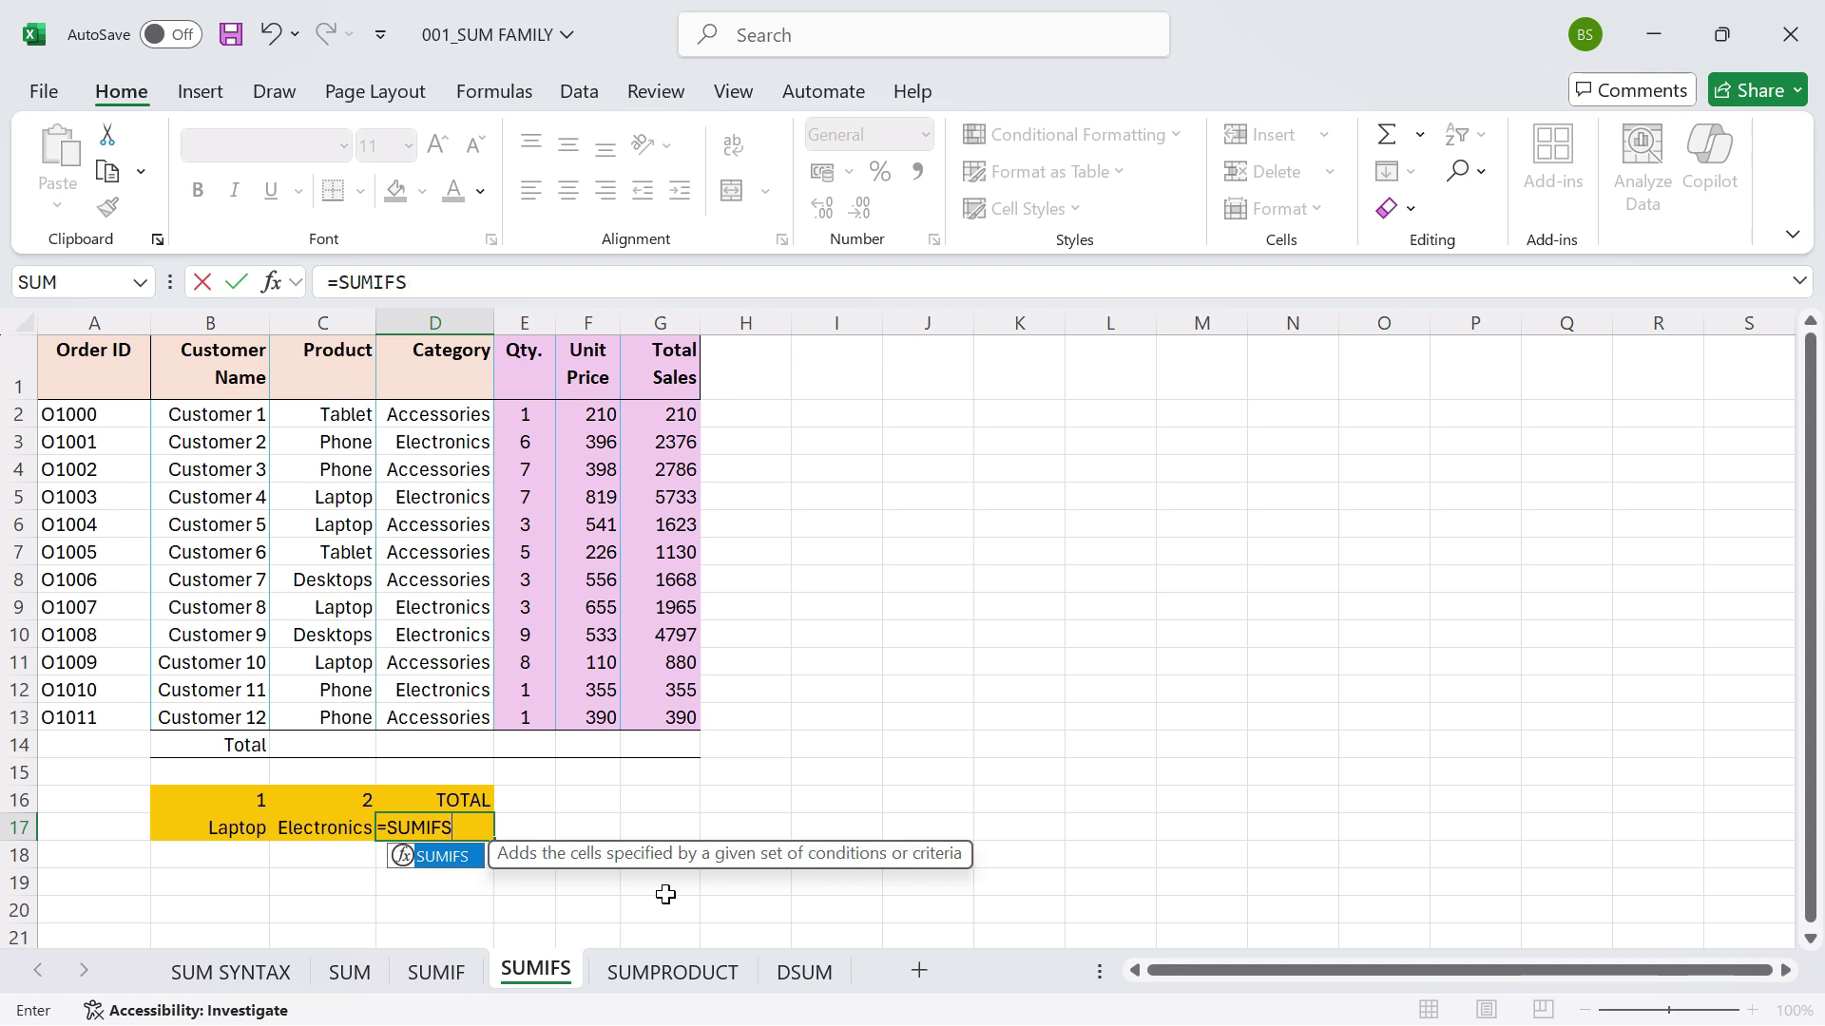
text(()
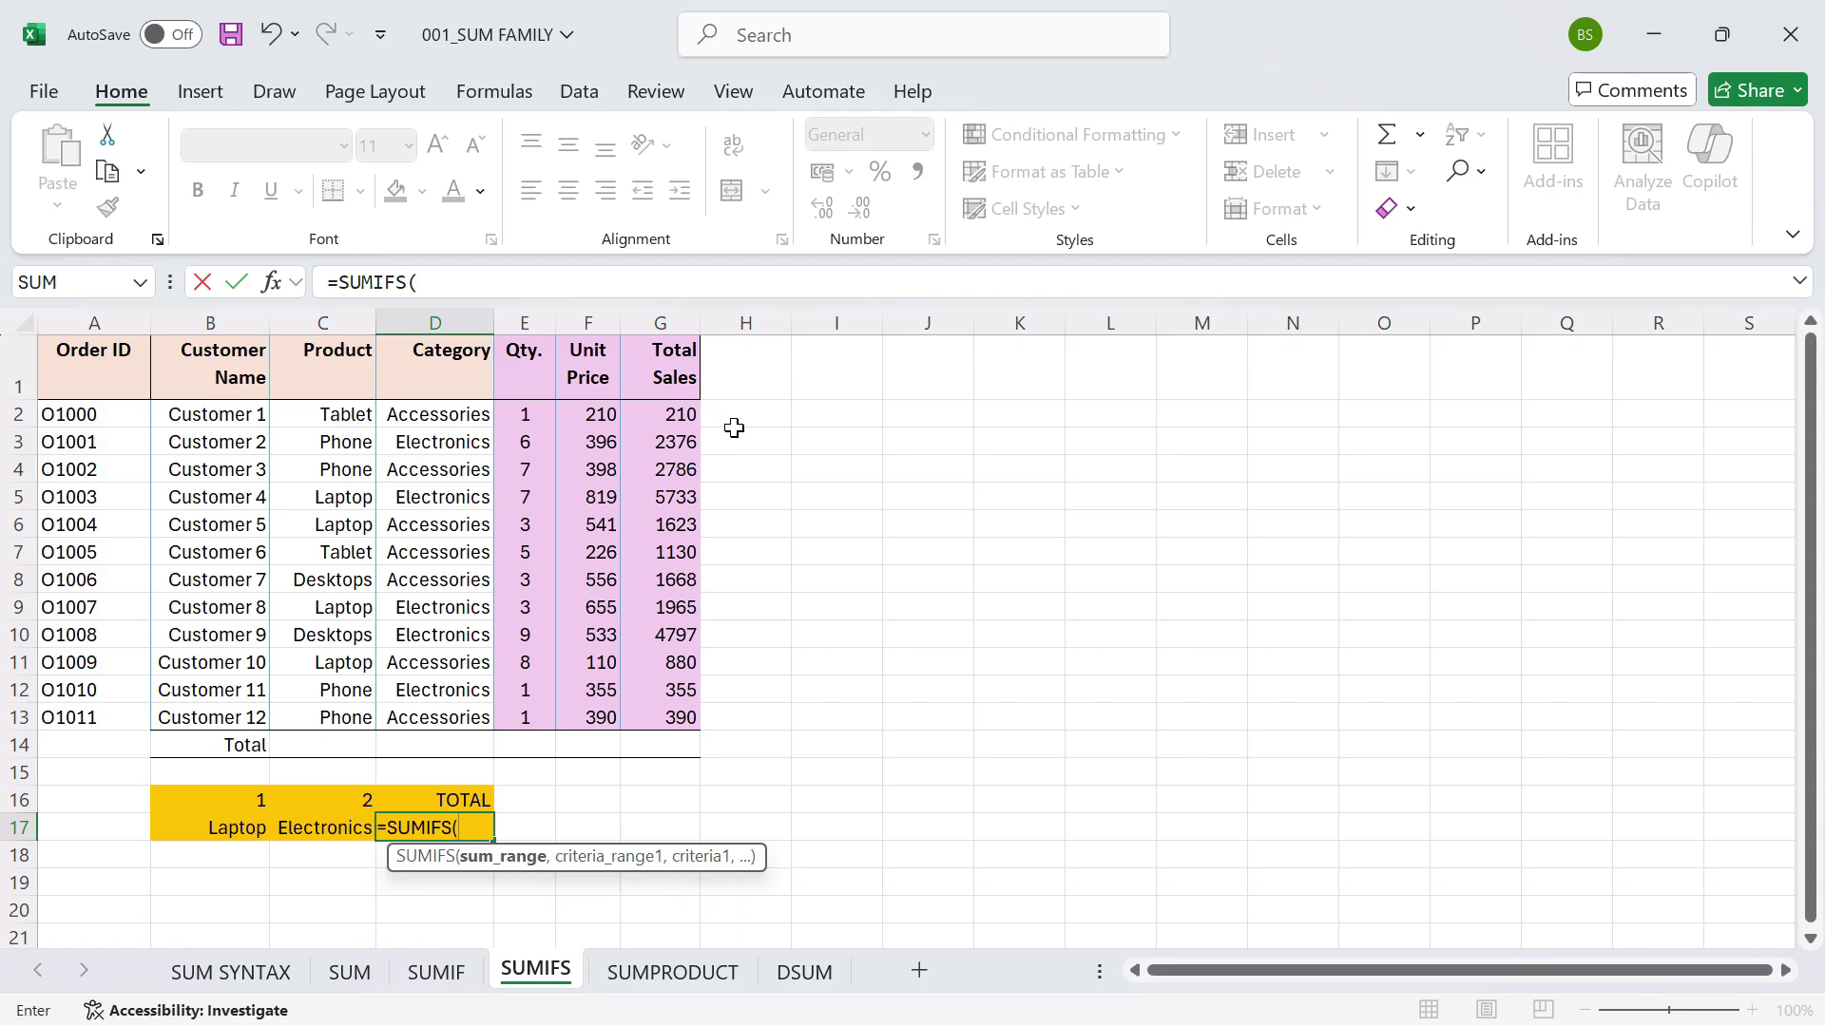
drag(675, 415, 634, 722)
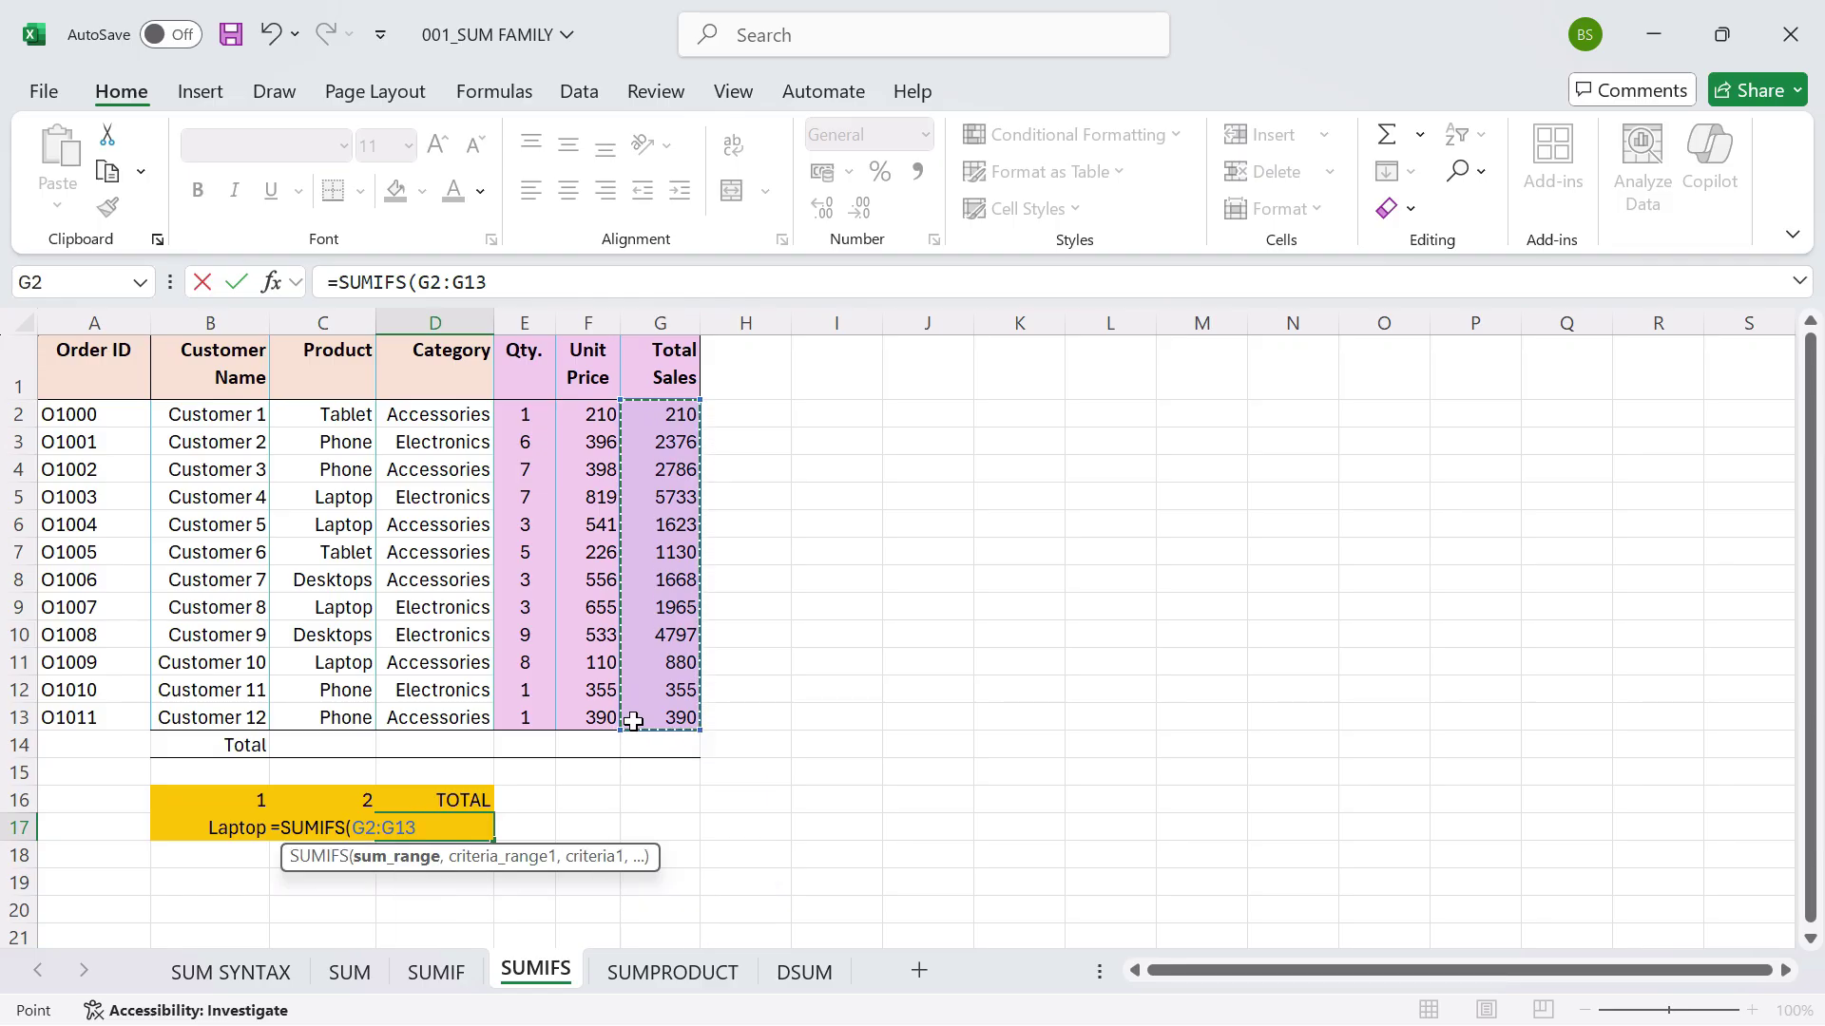
text(,)
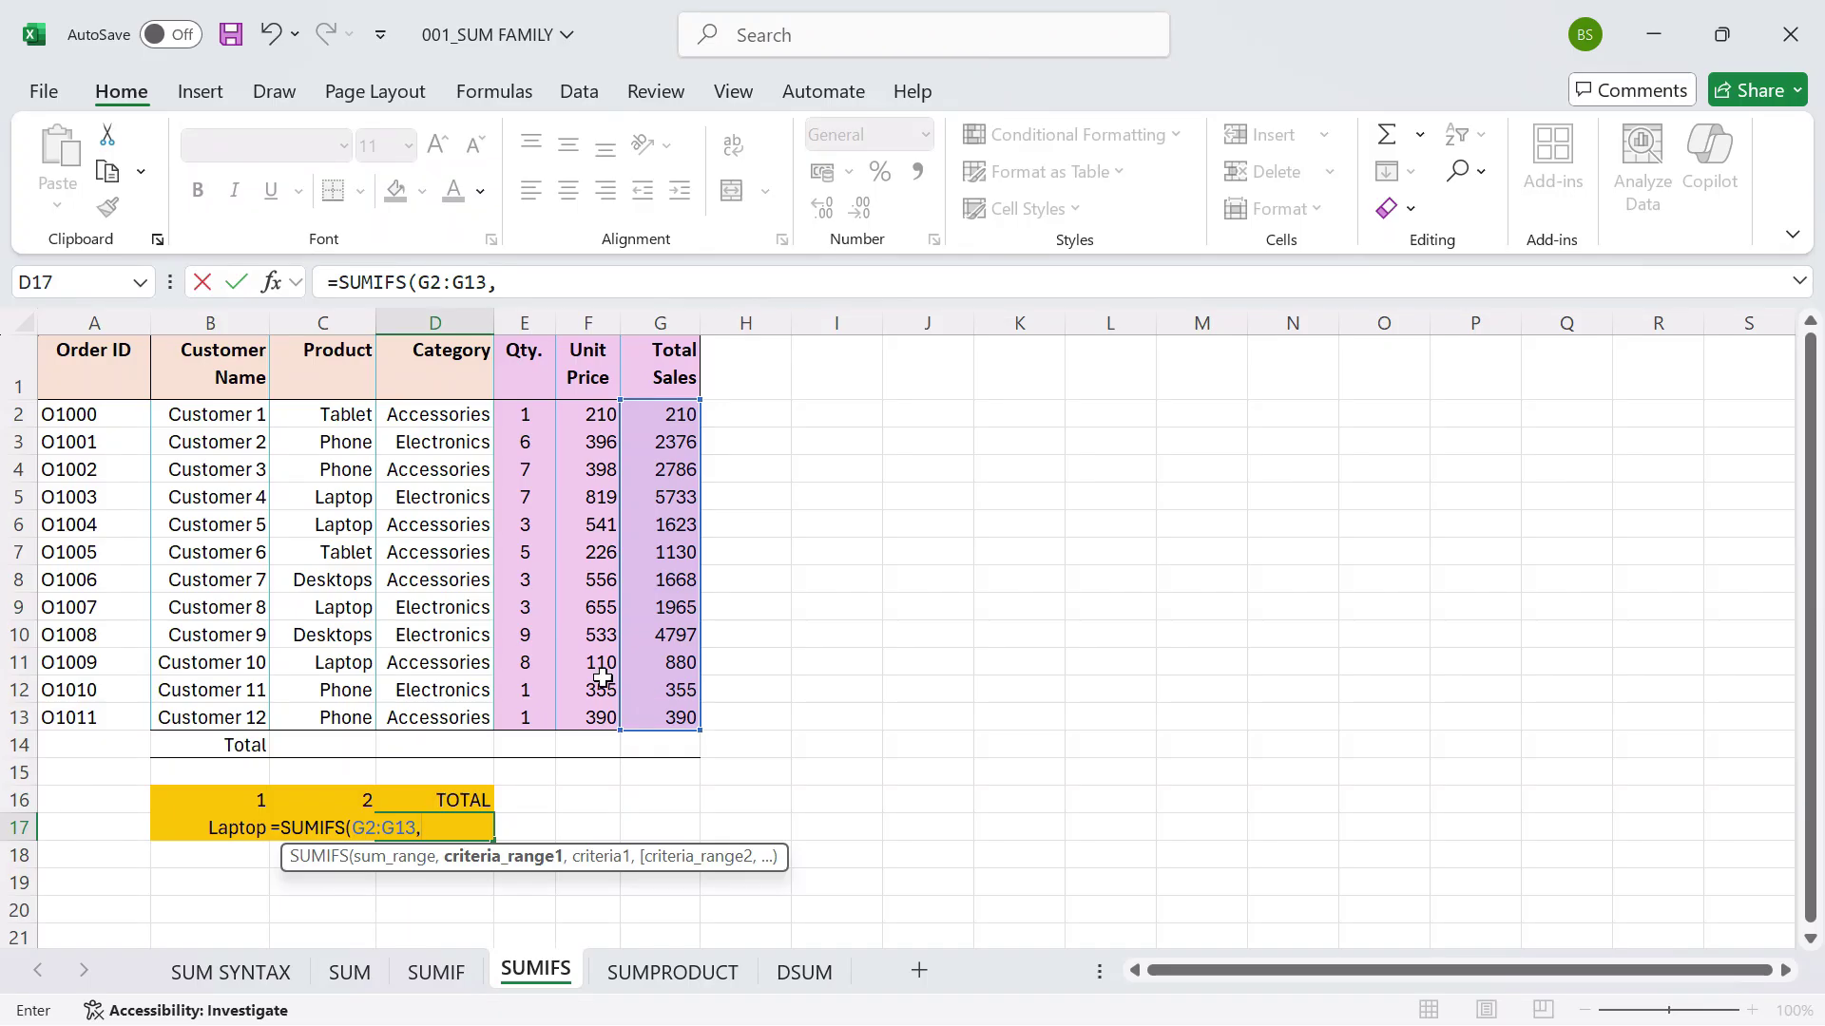
Add Product range C2:C13 as the formula's first criteria range, with B17 as its criterion.
drag(350, 412, 338, 717)
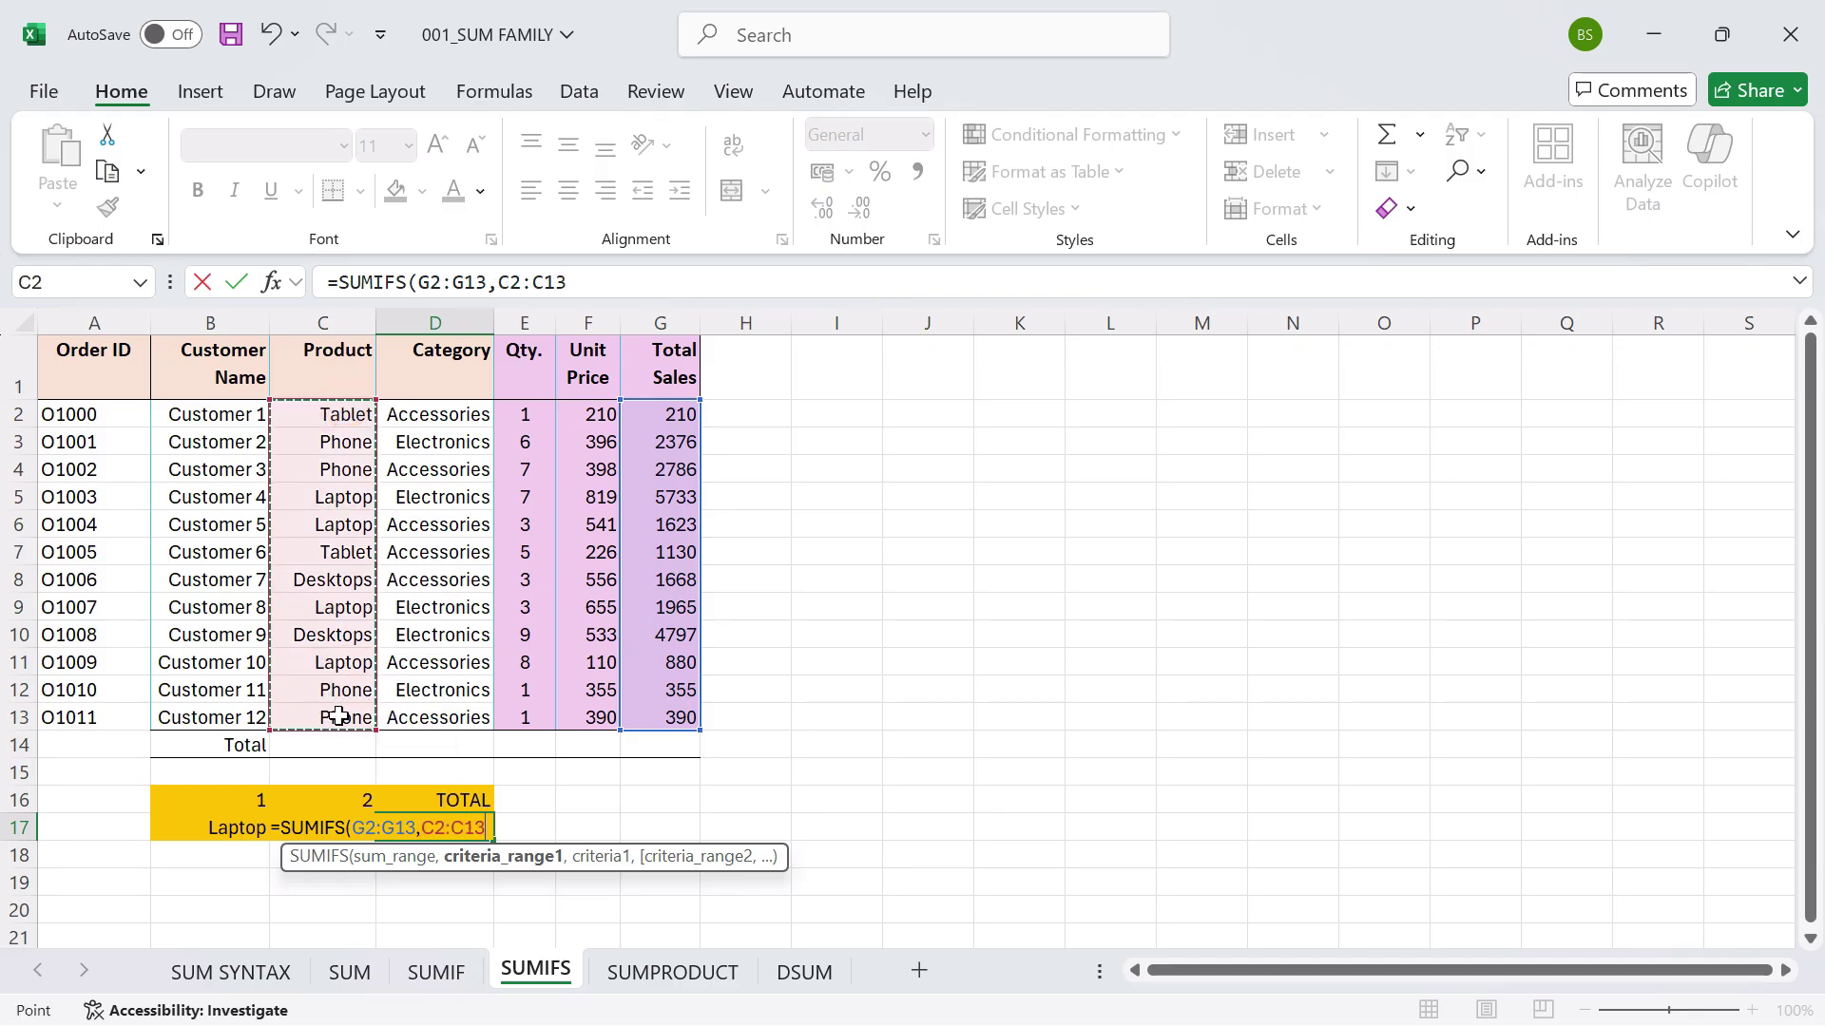
text(,)
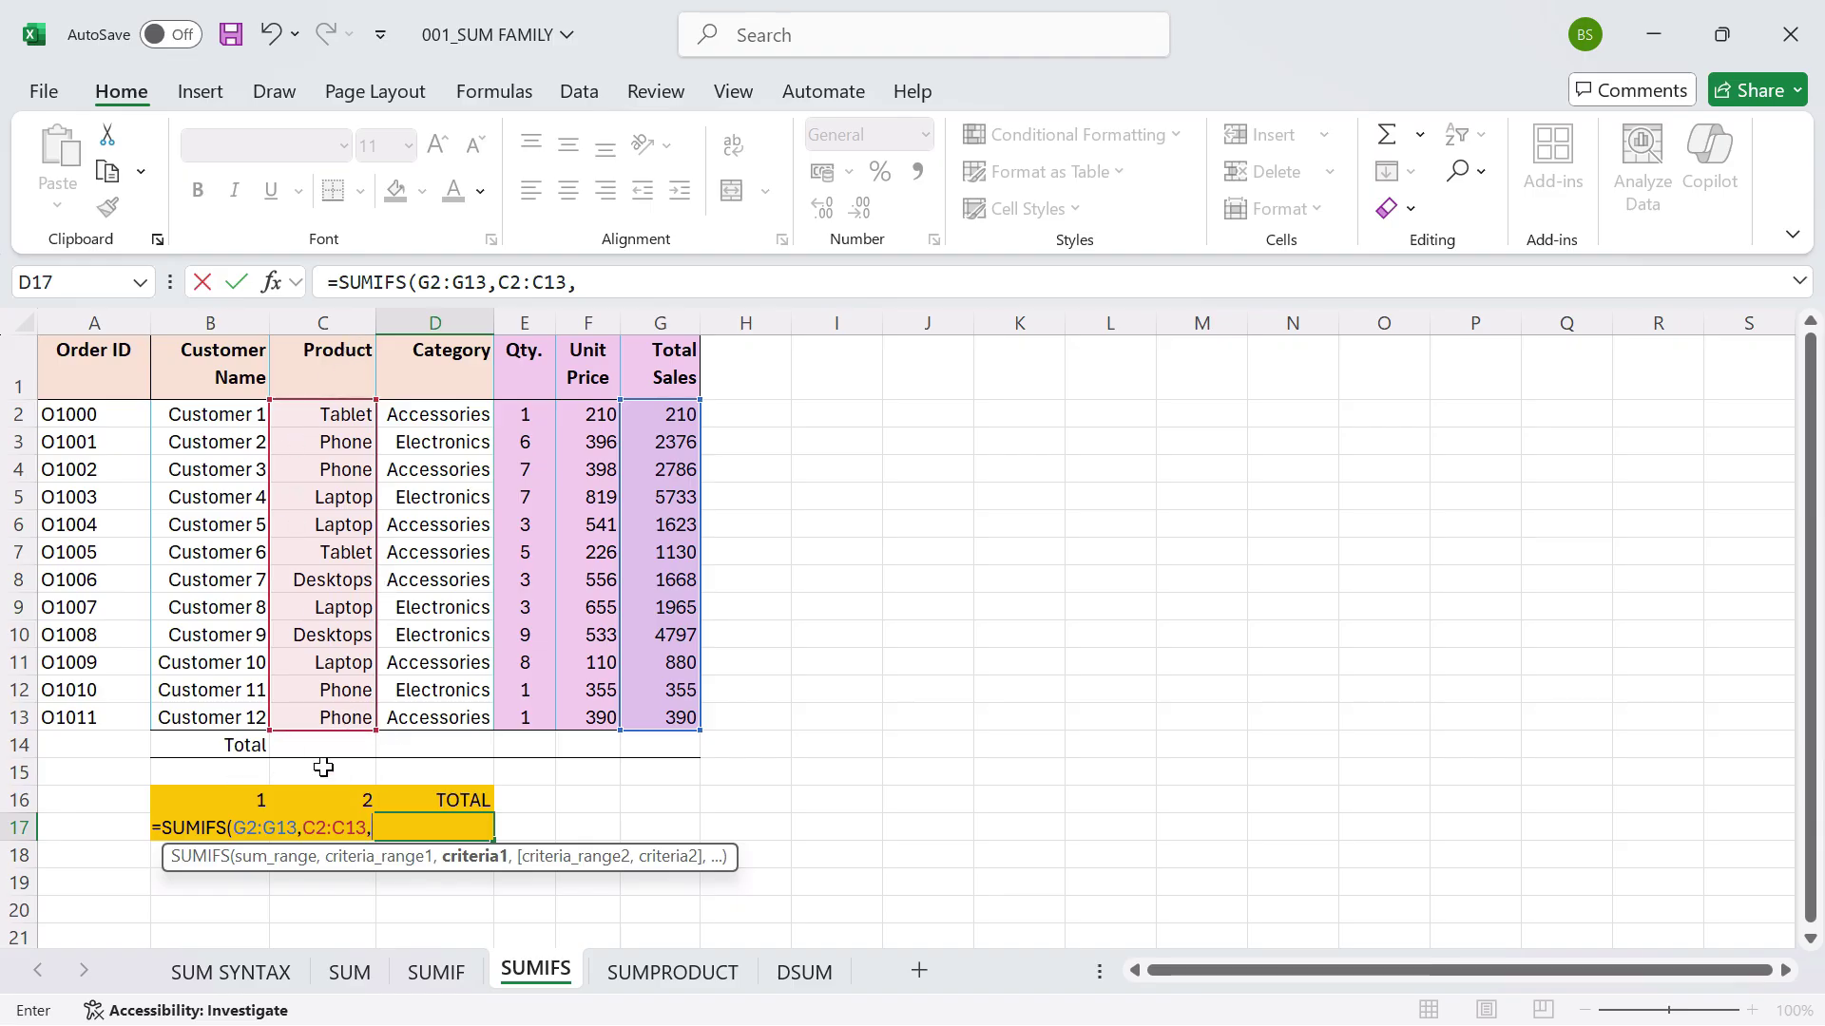
click(224, 792)
key(Down)
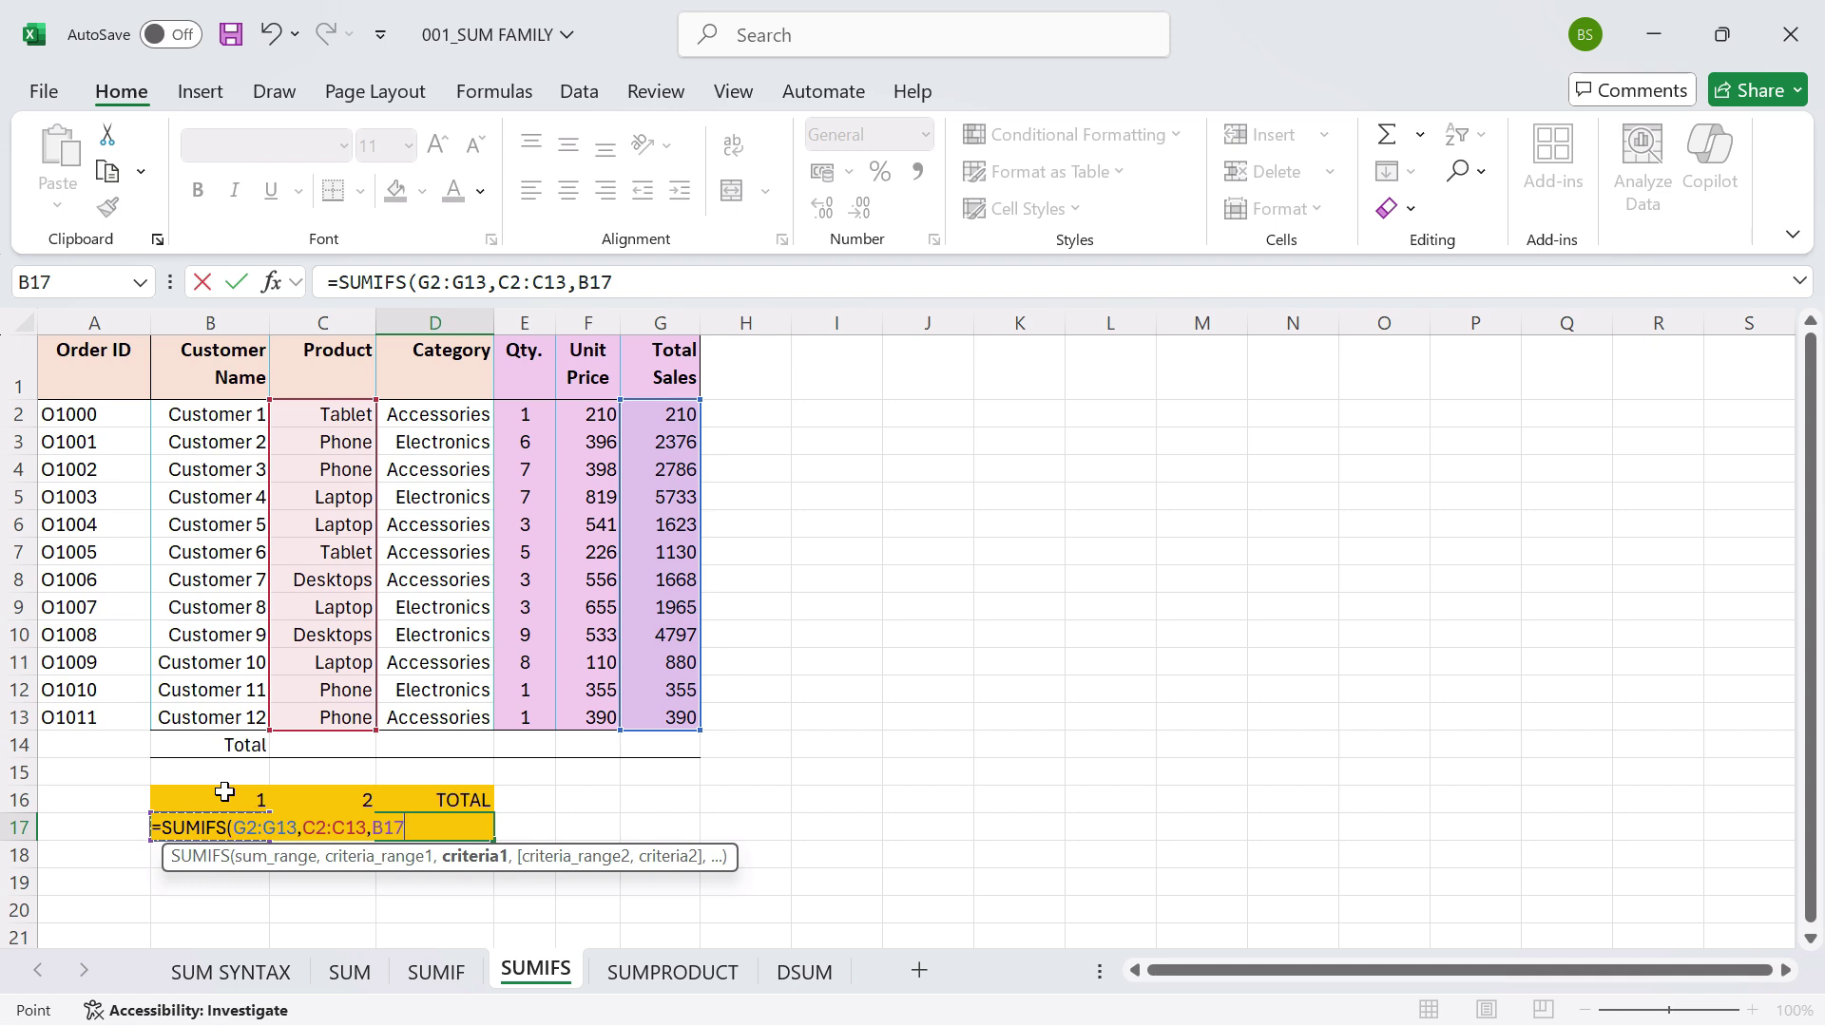
text(,)
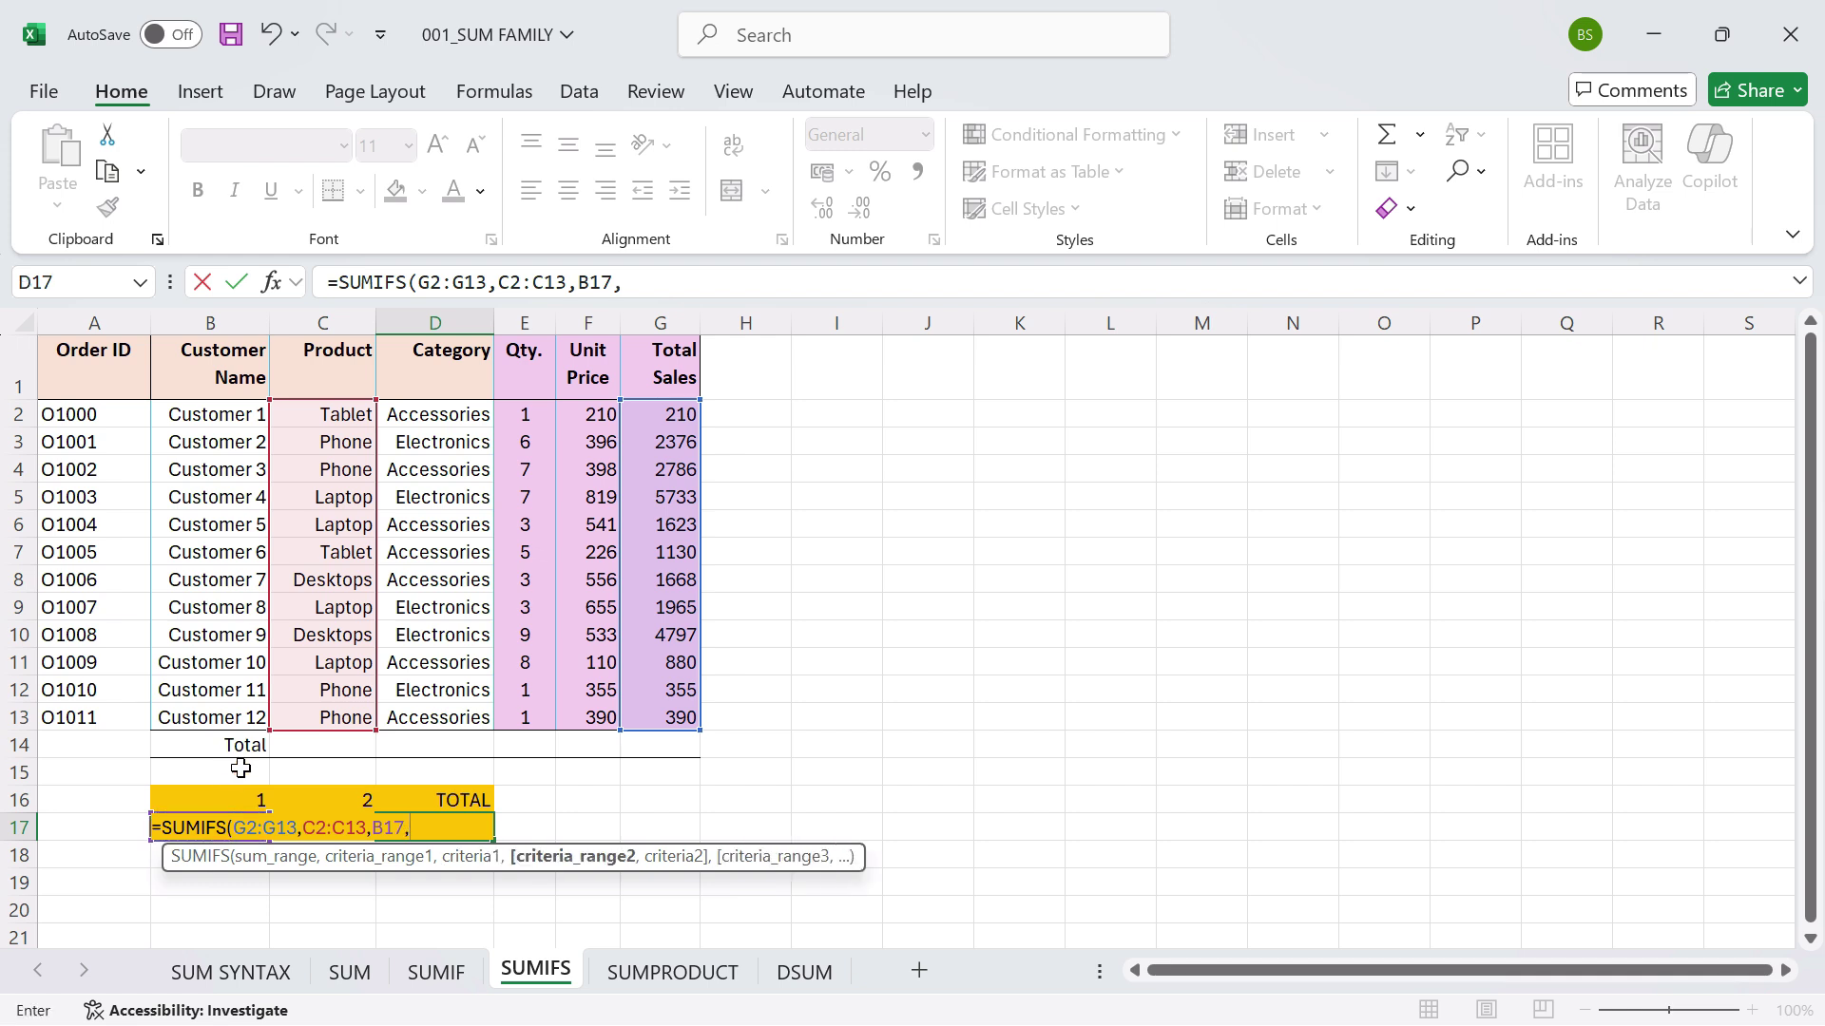
Add Category range D2:D13 with criterion C17 as the second condition and complete the SUMIFS formula in D17.
drag(443, 419, 442, 708)
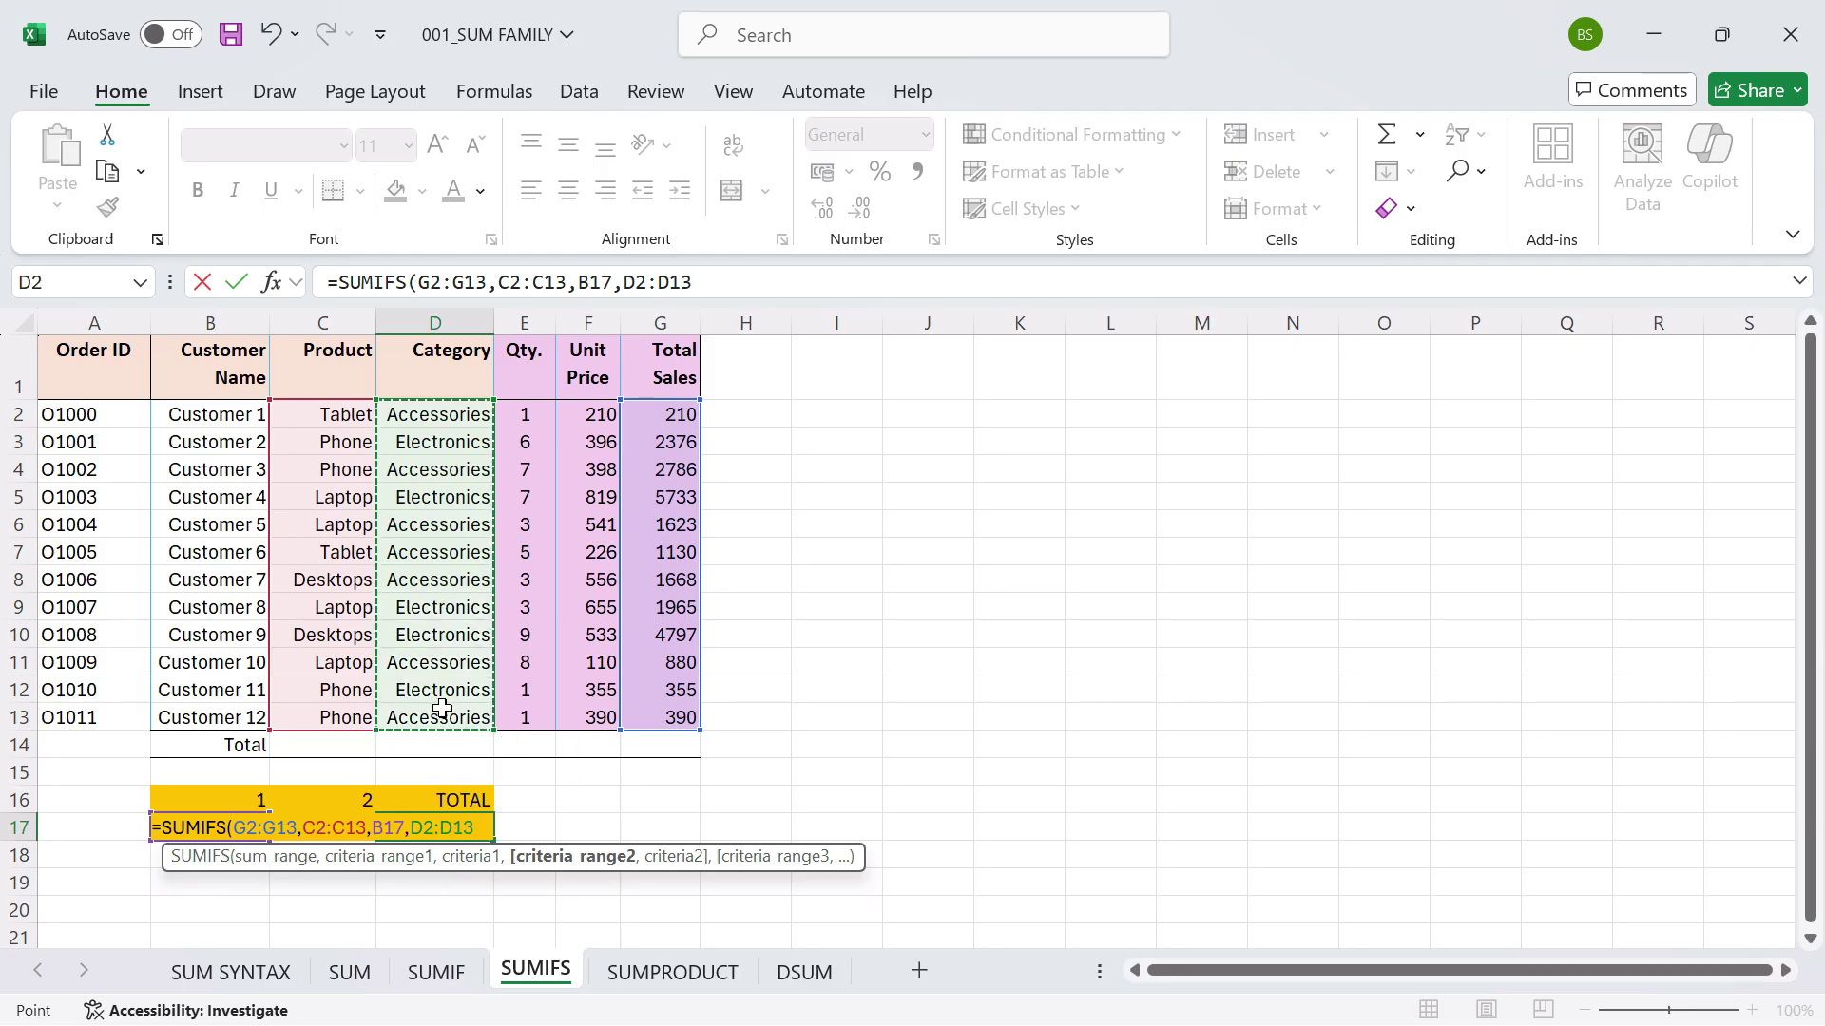
text(,)
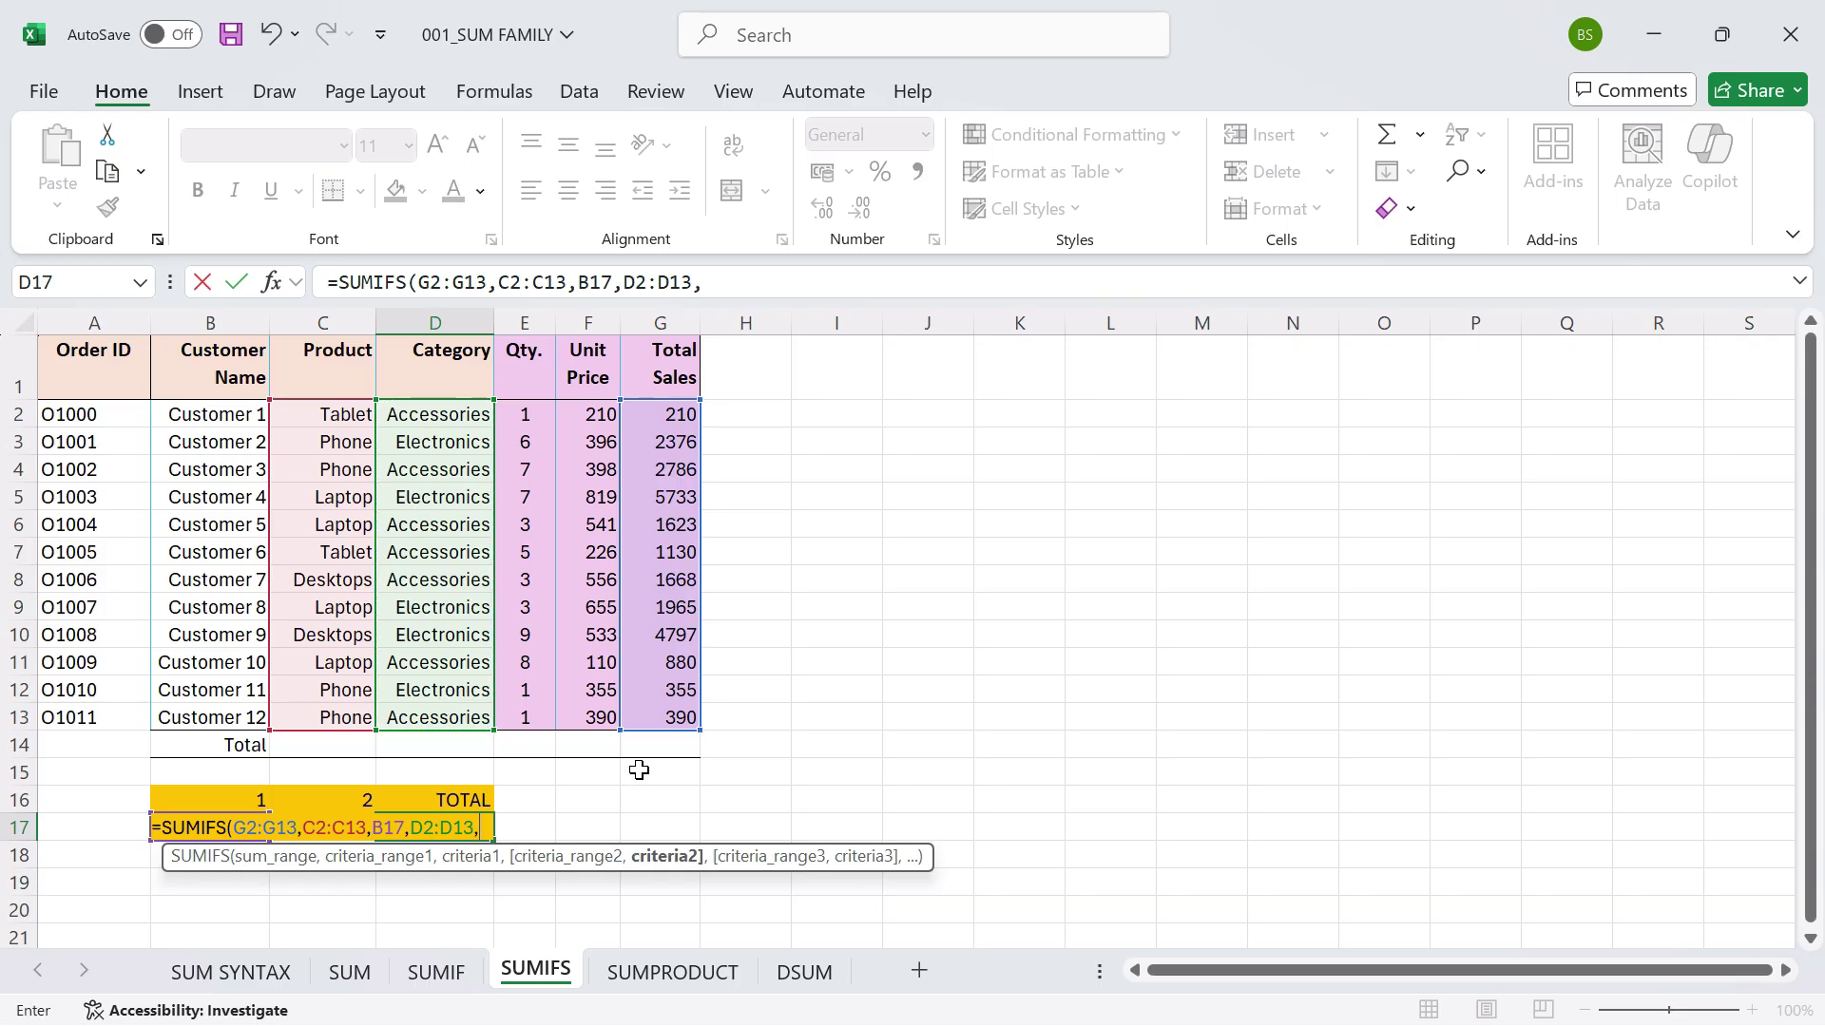
click(361, 795)
key(Down)
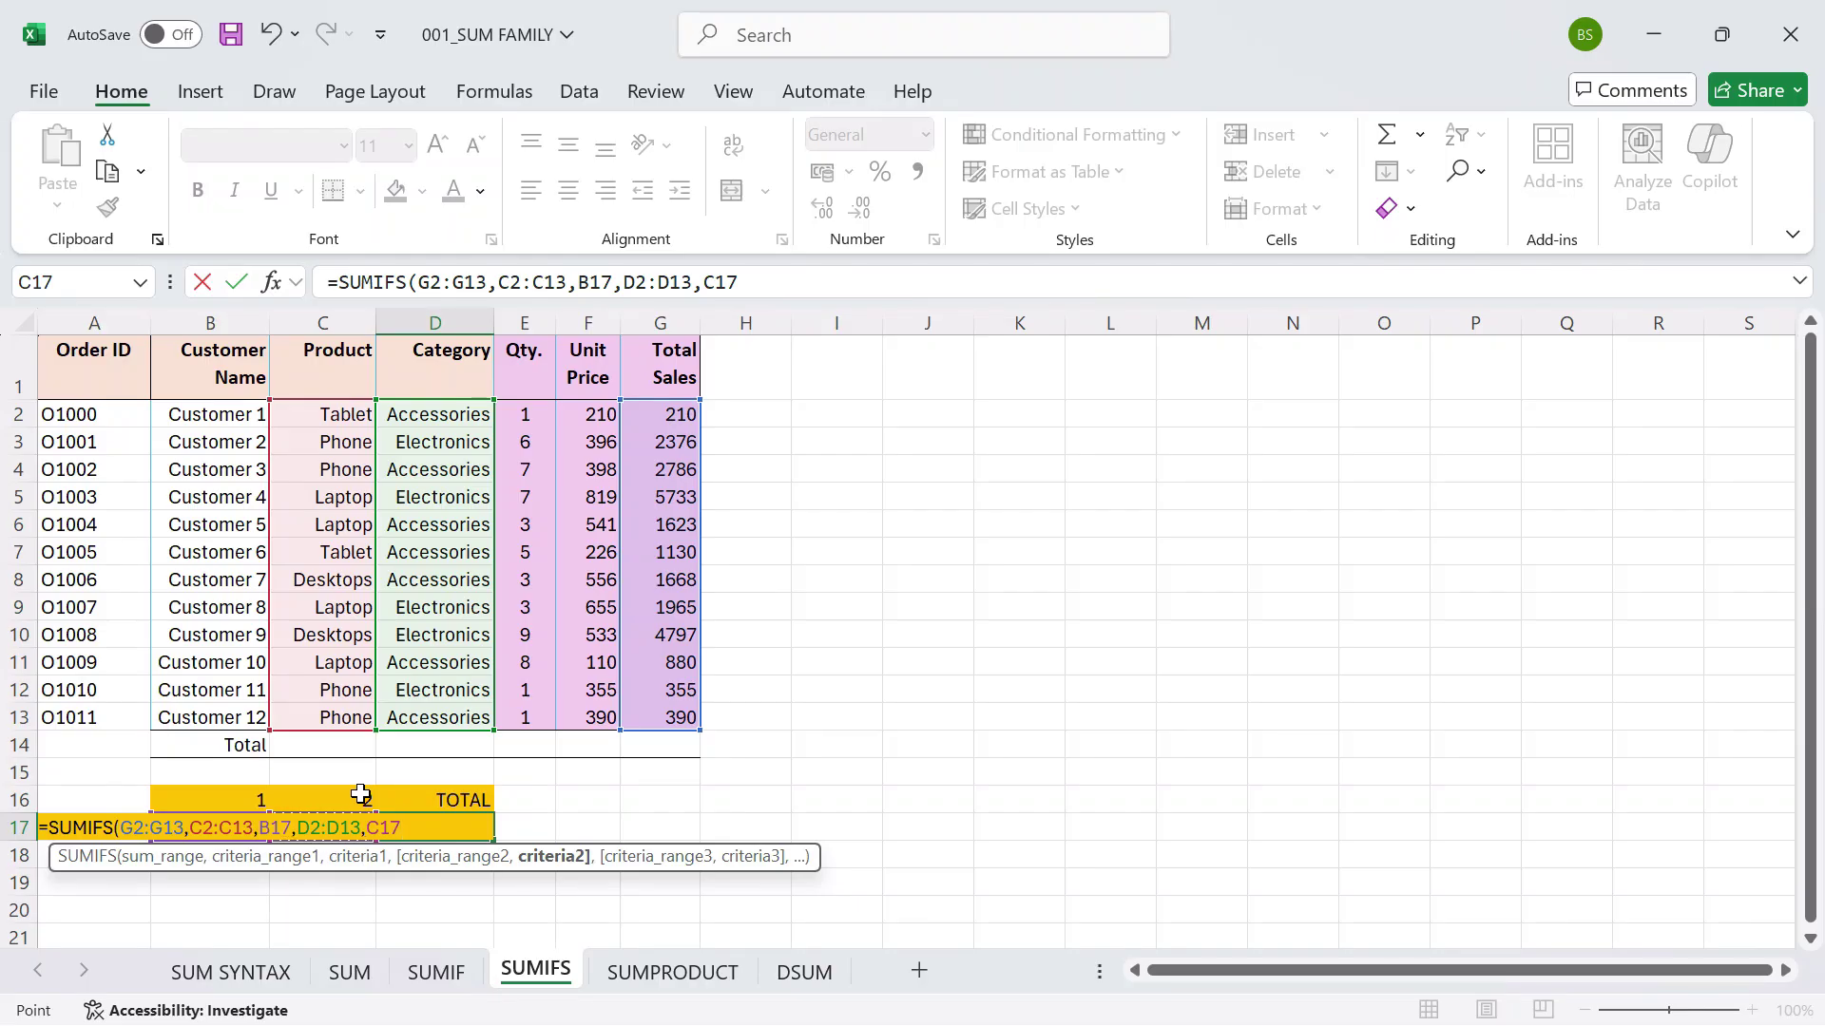
key(Return)
key(Up)
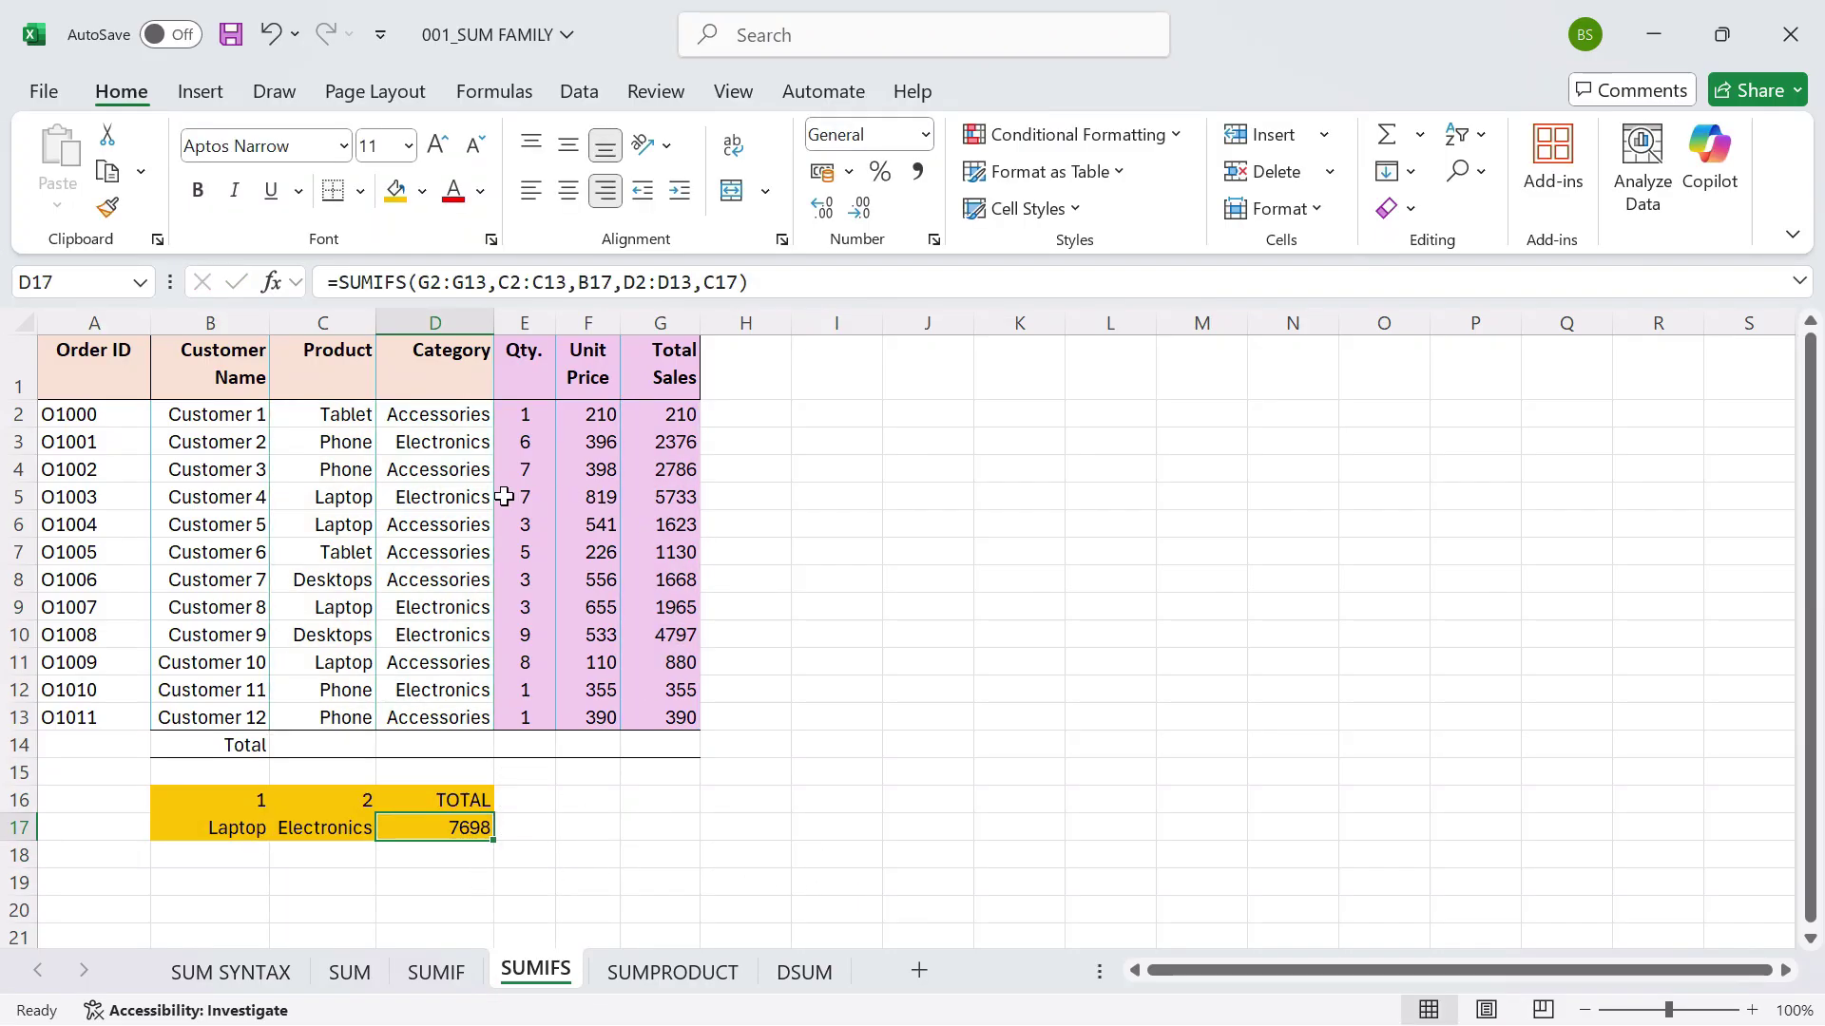
Highlight the two Laptop and Electronics orders, C5:G5 and C9:G9, with a gold fill.
drag(347, 501, 639, 504)
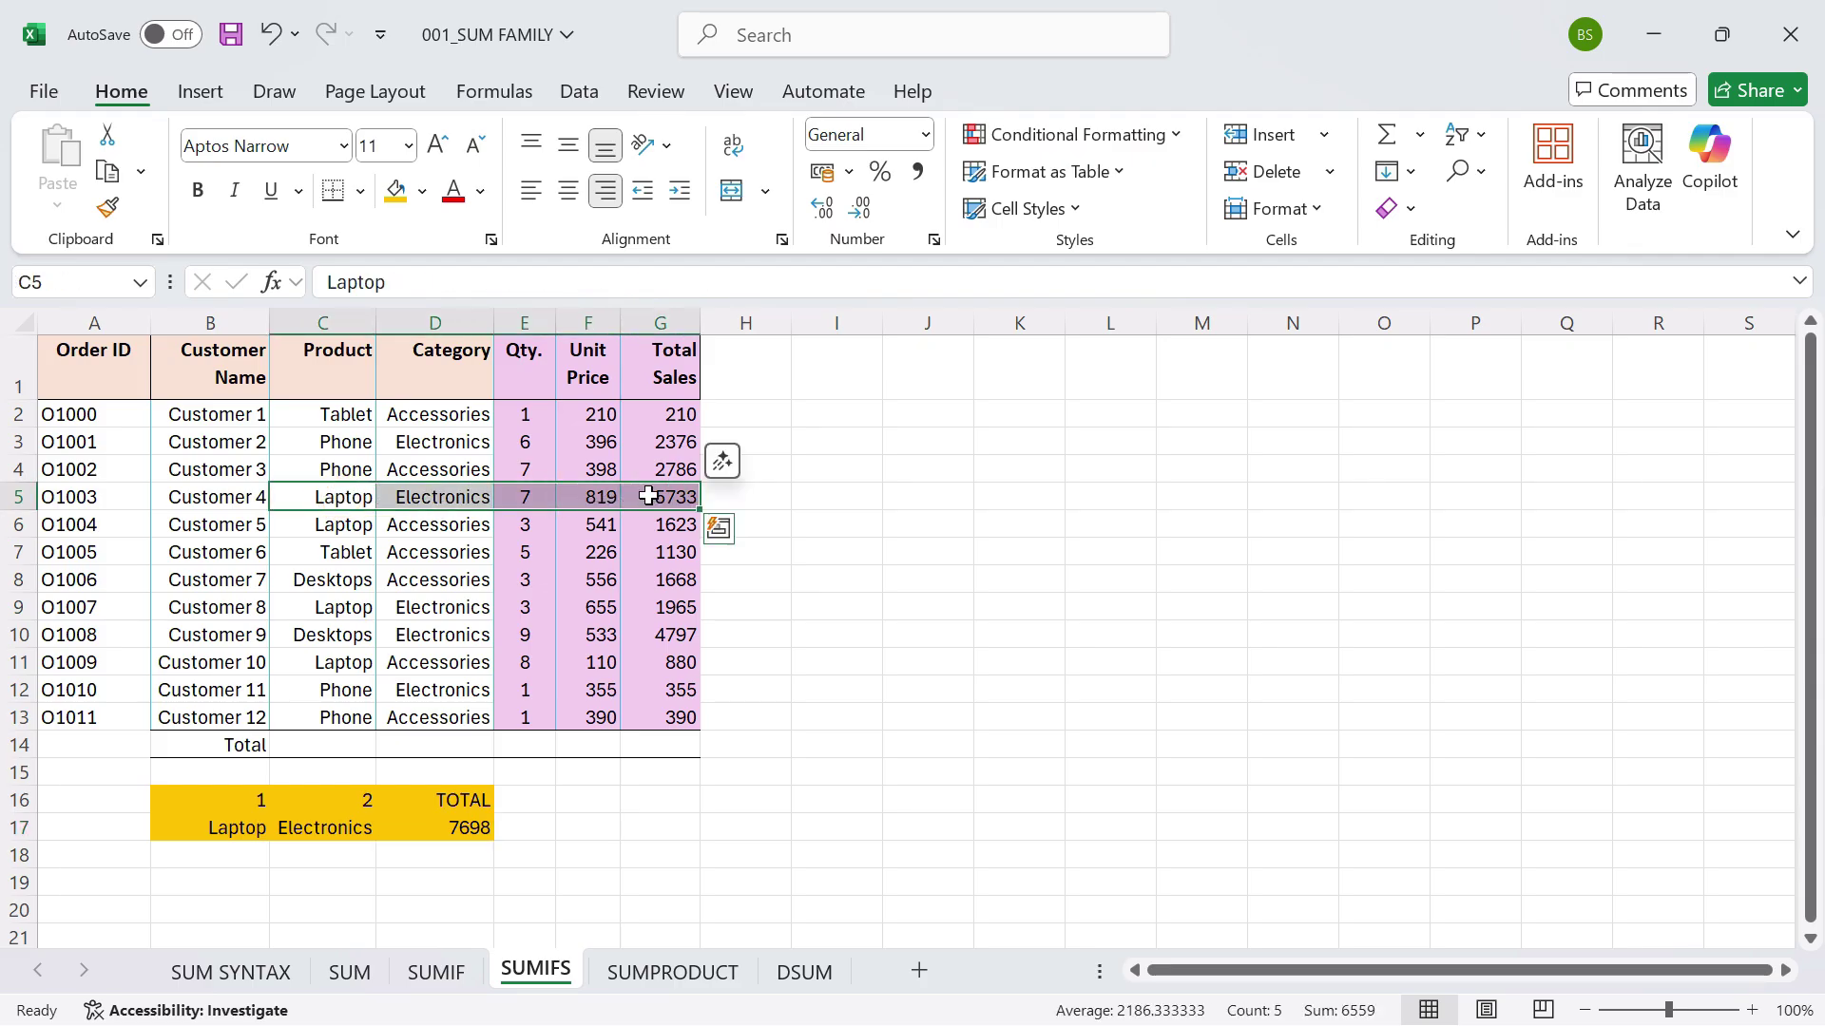
click(396, 202)
drag(312, 524, 456, 523)
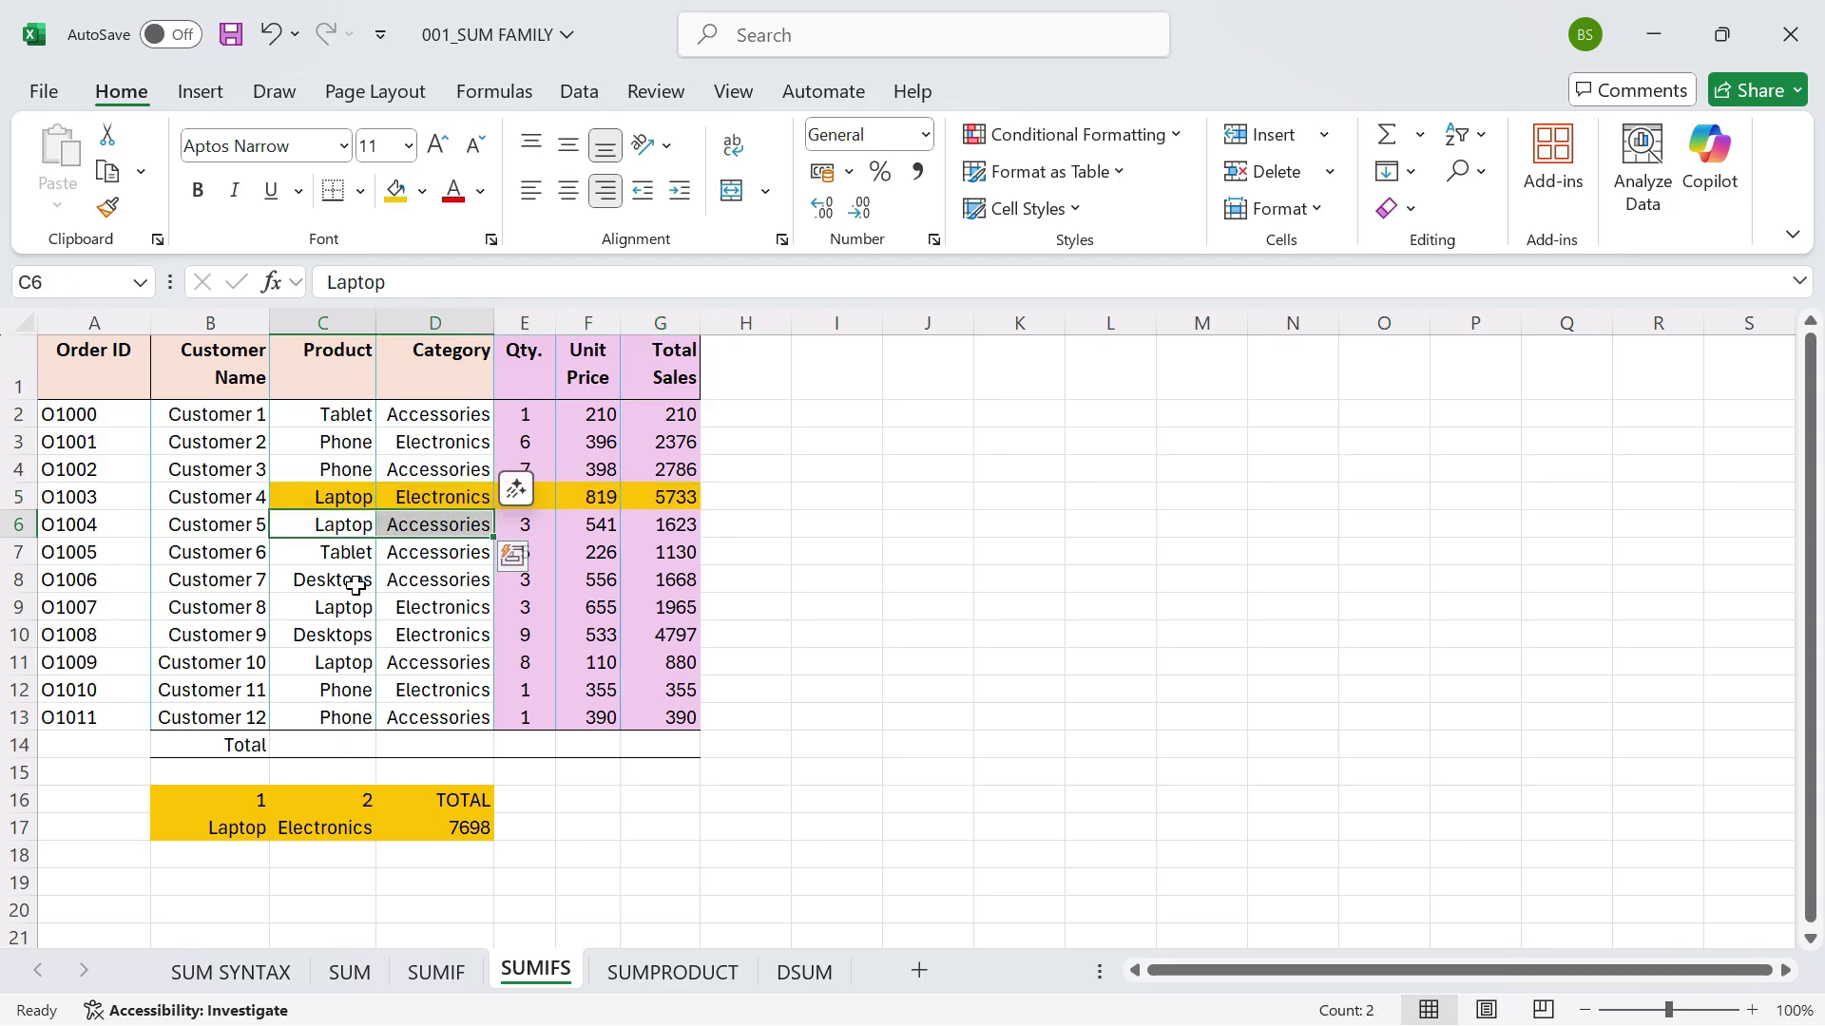
drag(326, 605, 650, 597)
click(395, 191)
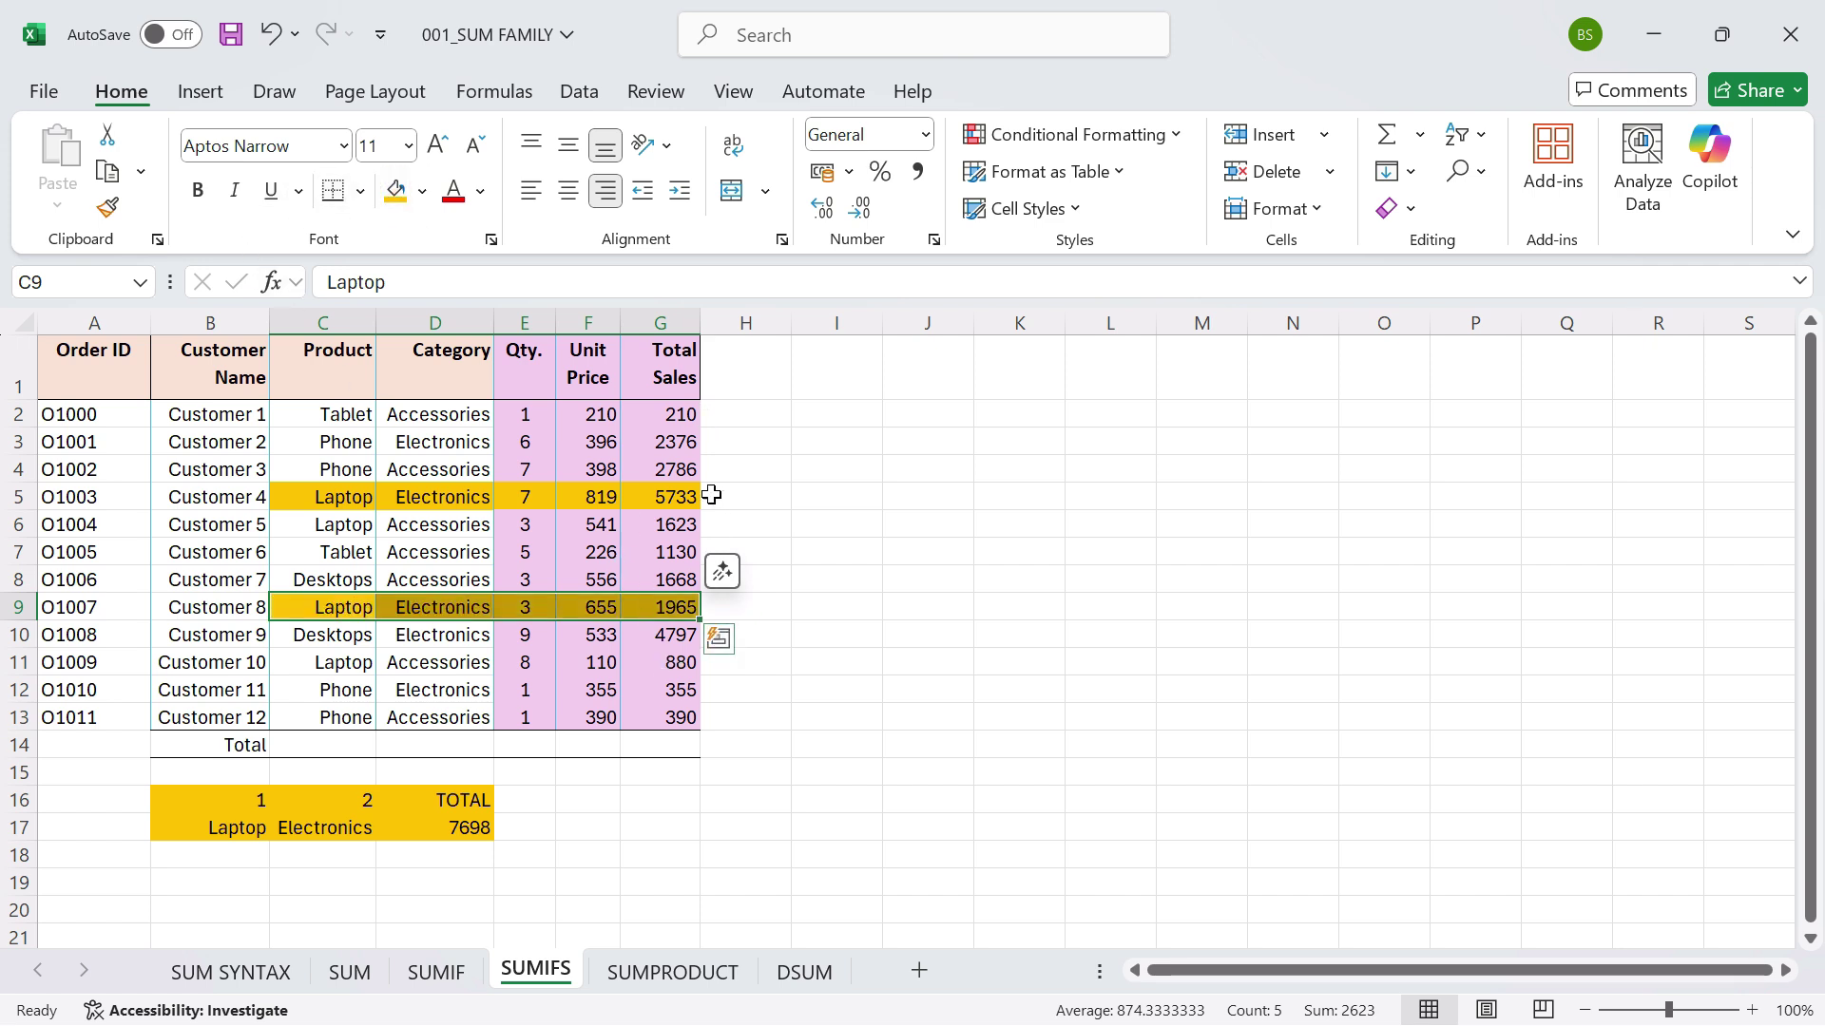
Check the combined Total Sales of the two highlighted orders, G5 and G9, against the SUMIFS total in D17.
click(665, 497)
ctrl+click(664, 608)
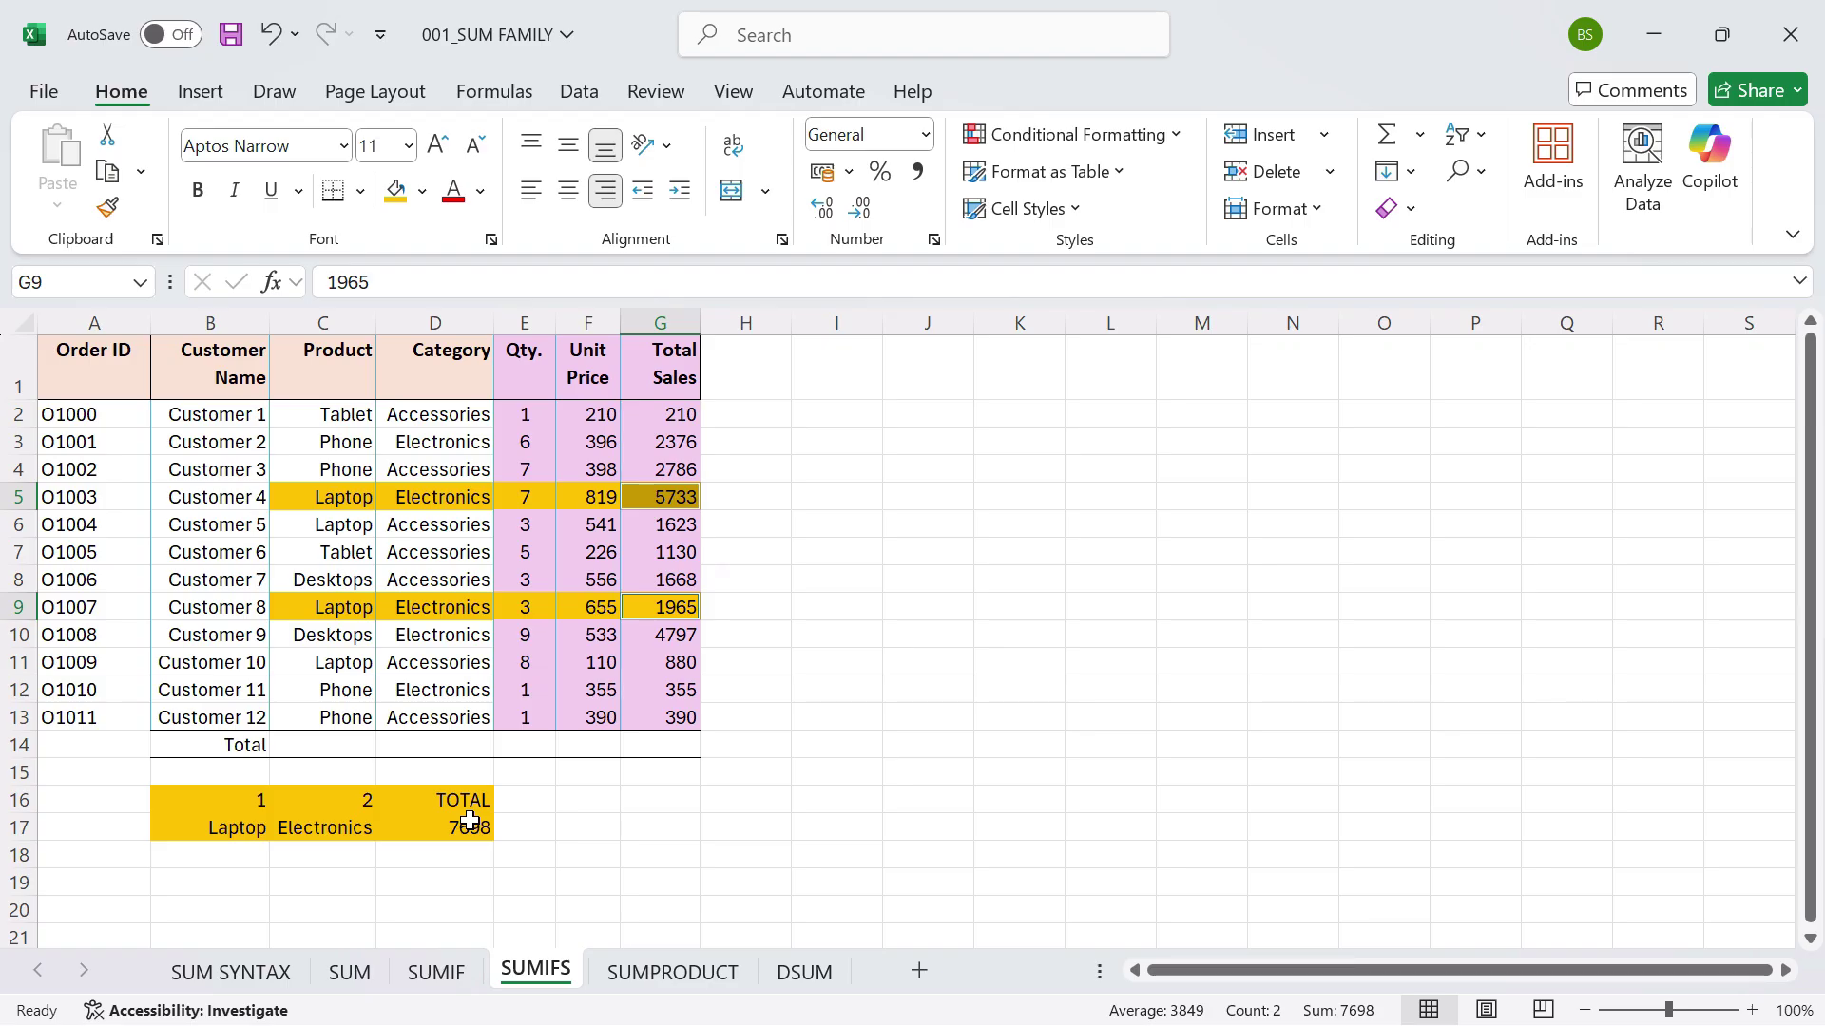
drag(80, 365, 677, 855)
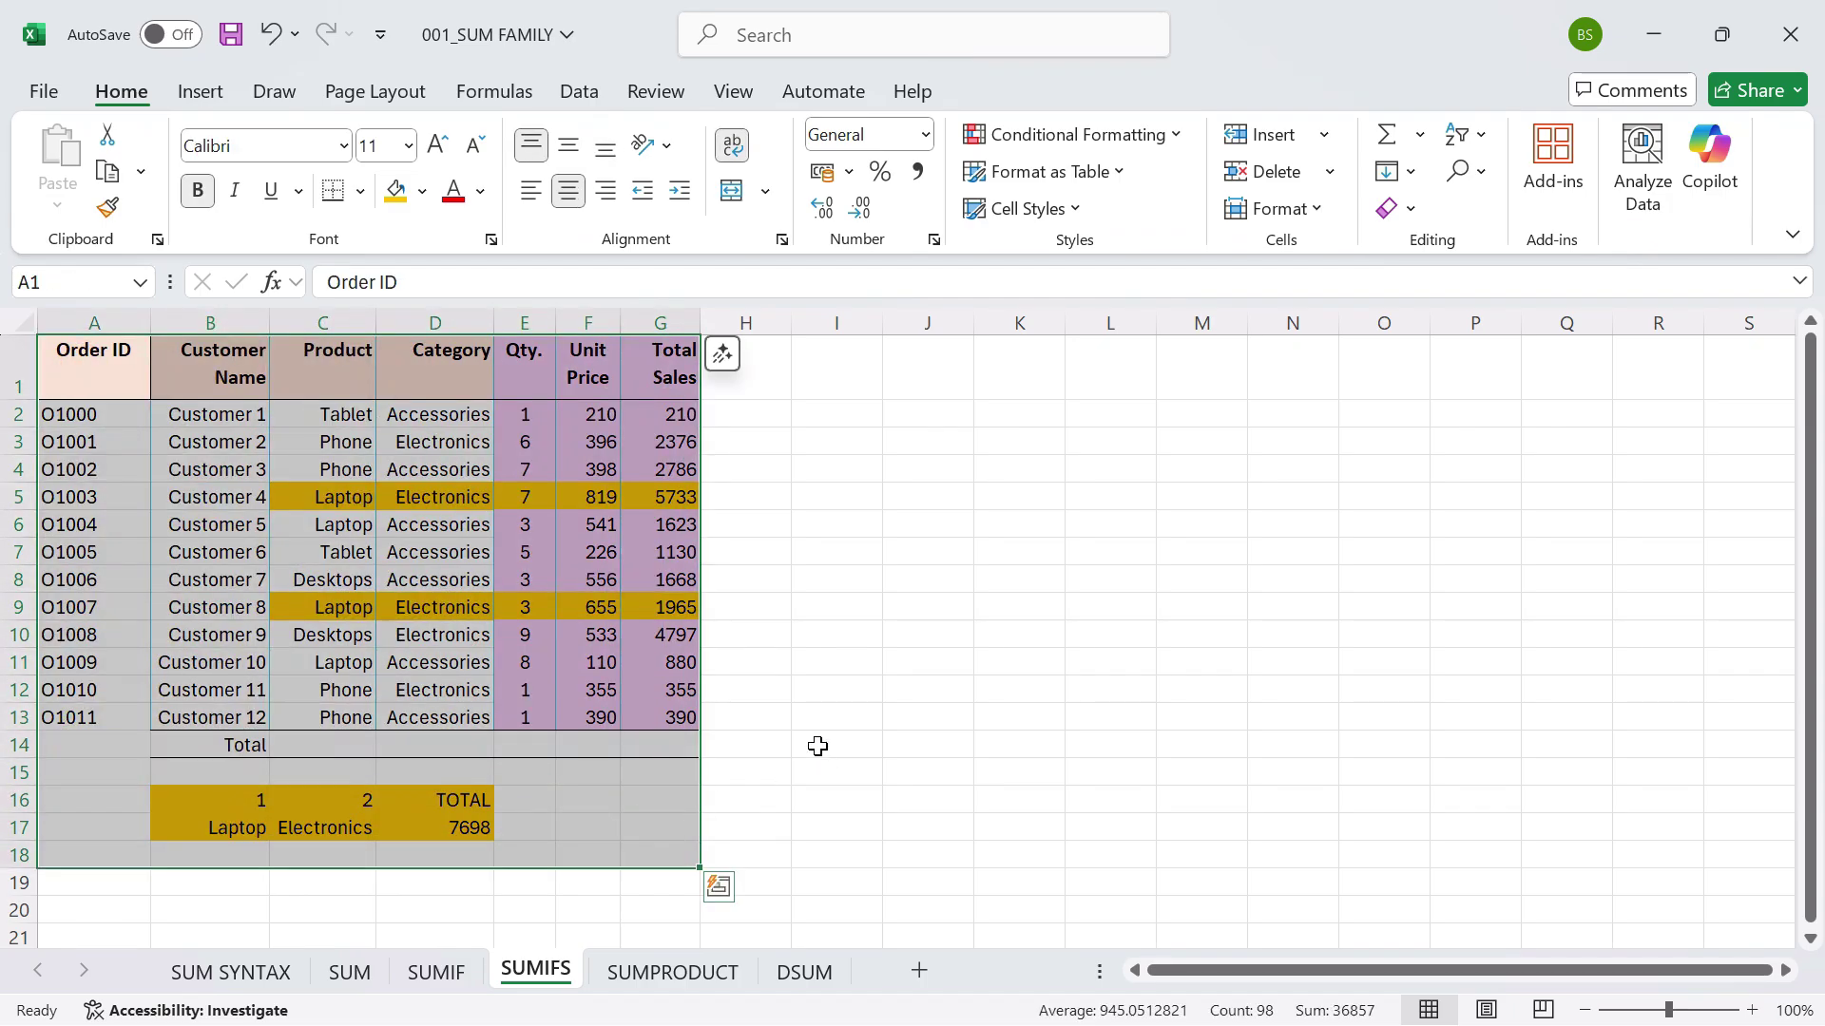
Review the finished examples on the SUM, SUMIF and SUMIFS sheets.
click(350, 975)
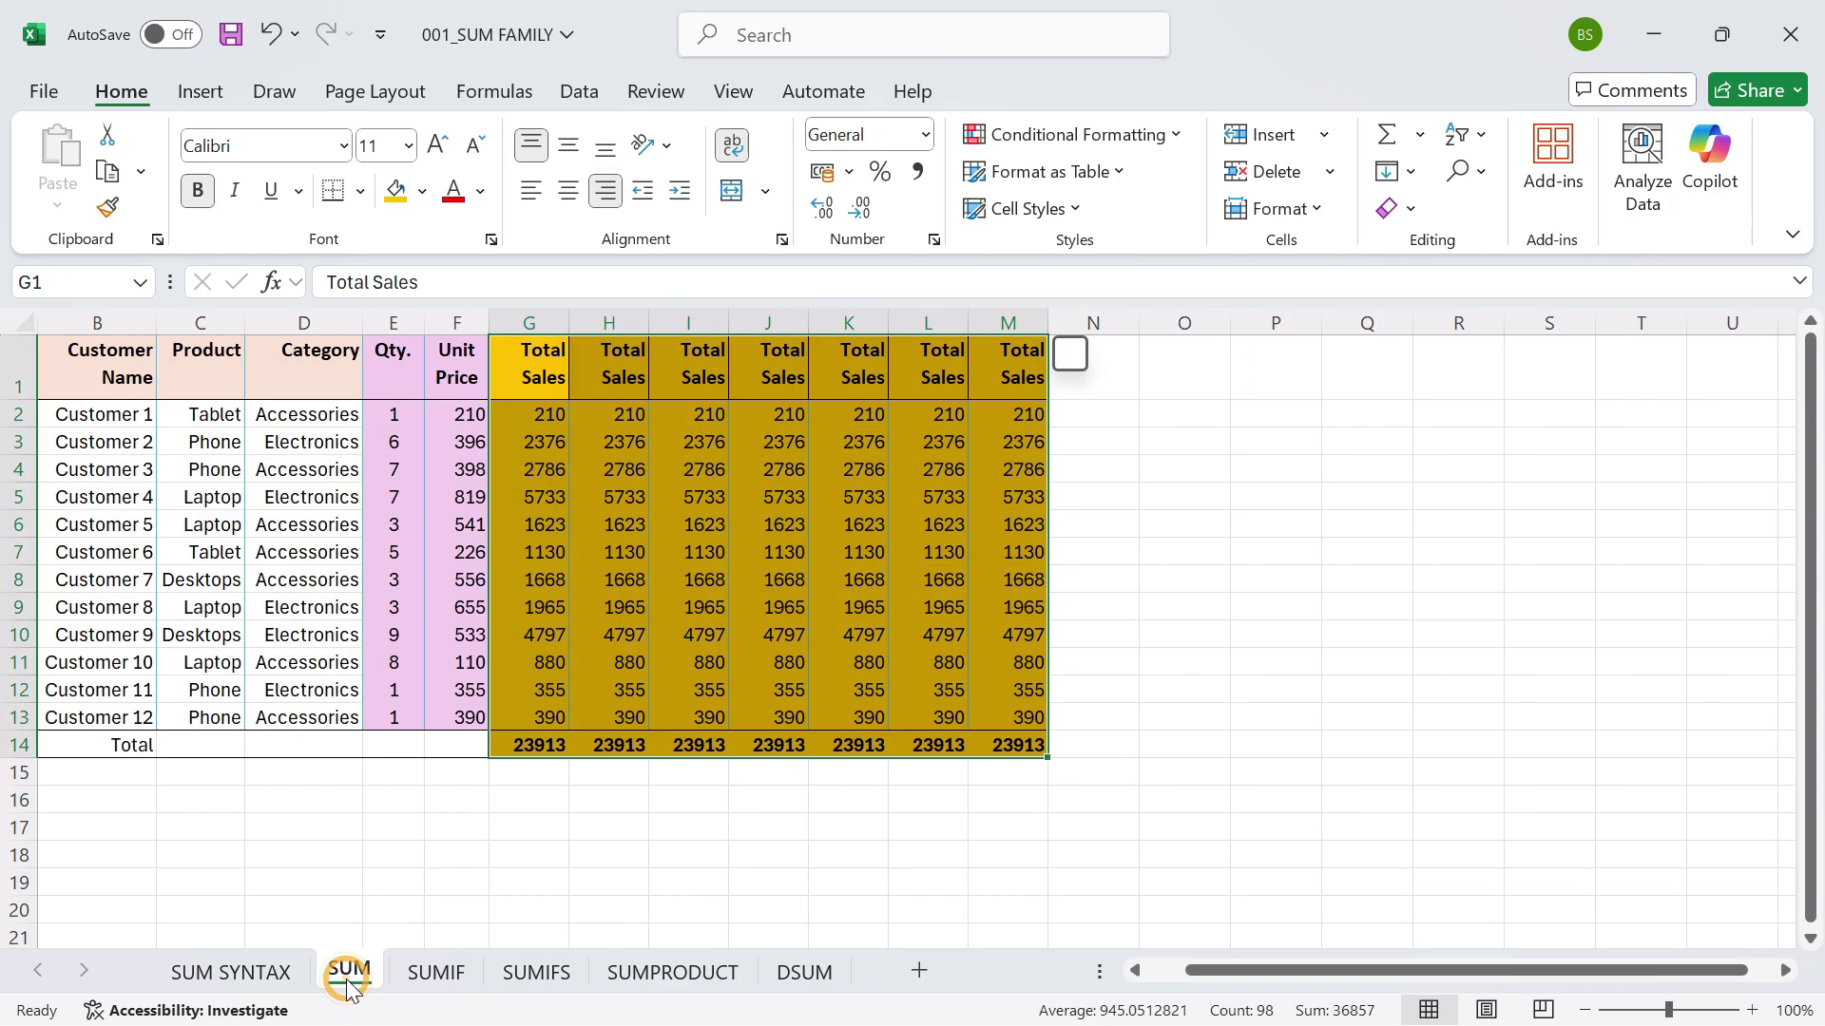
click(603, 674)
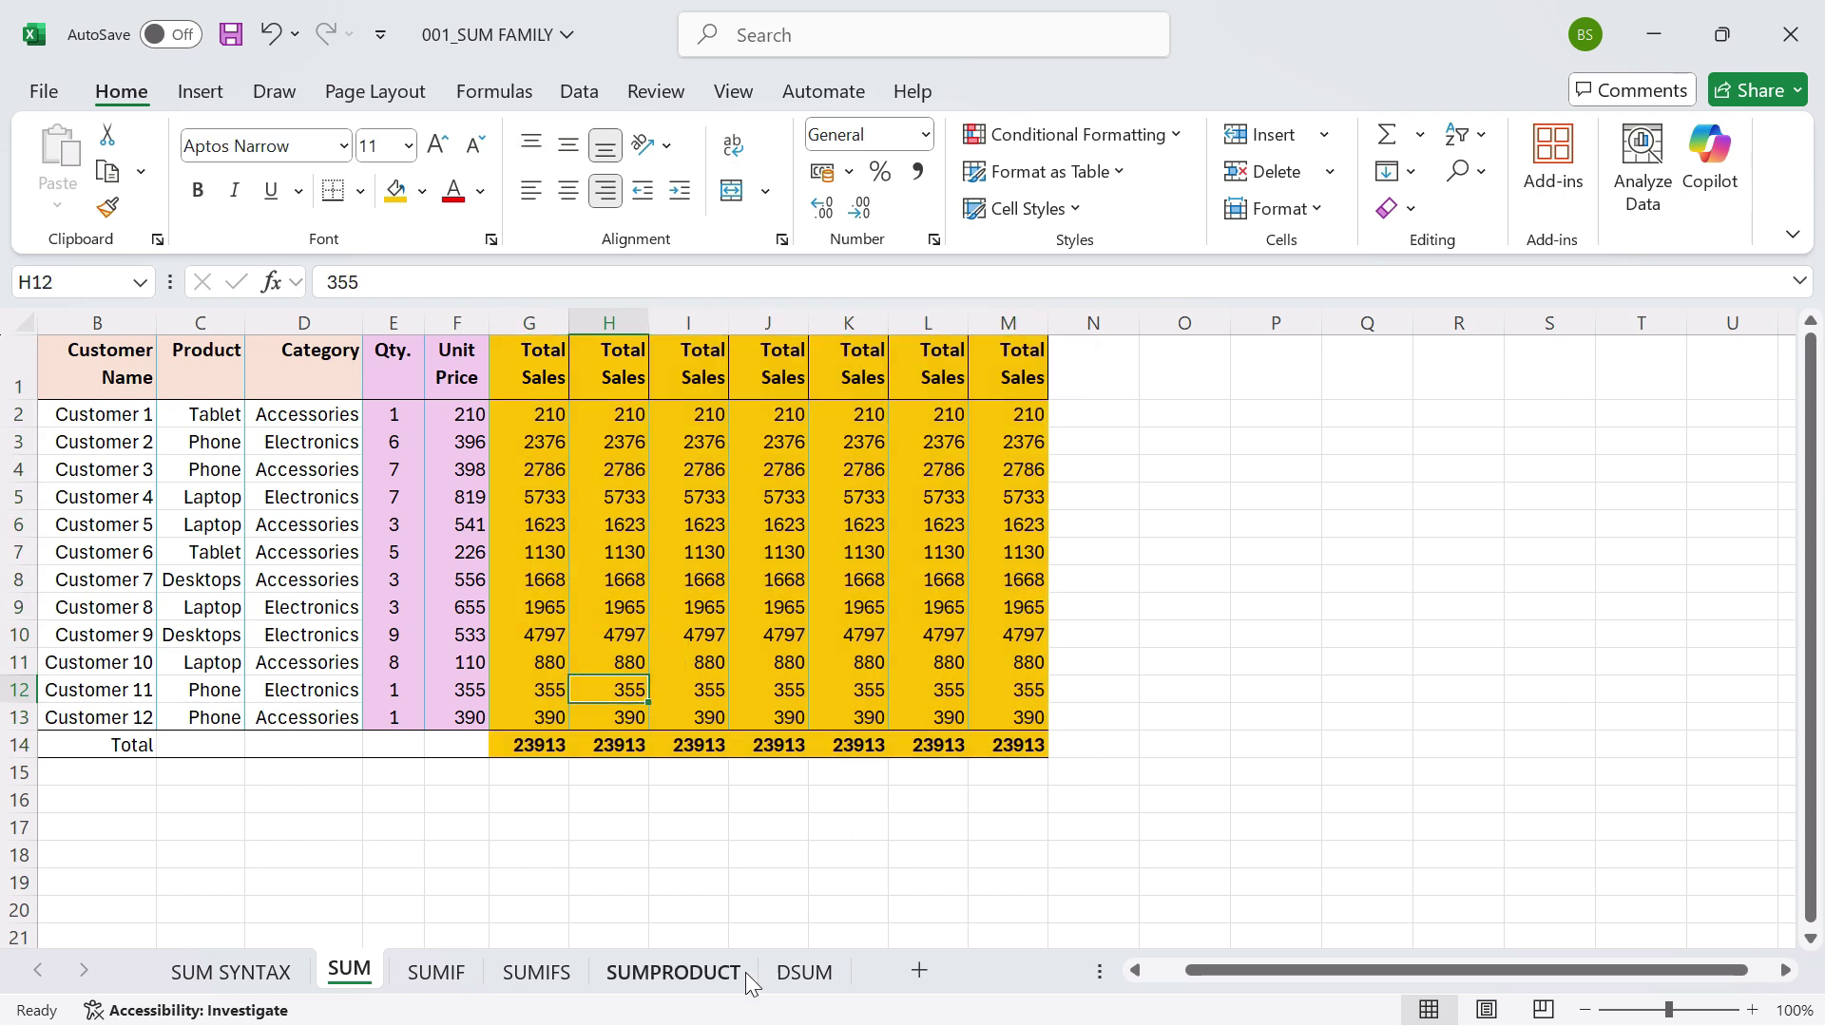
click(436, 974)
drag(71, 376, 677, 825)
click(532, 972)
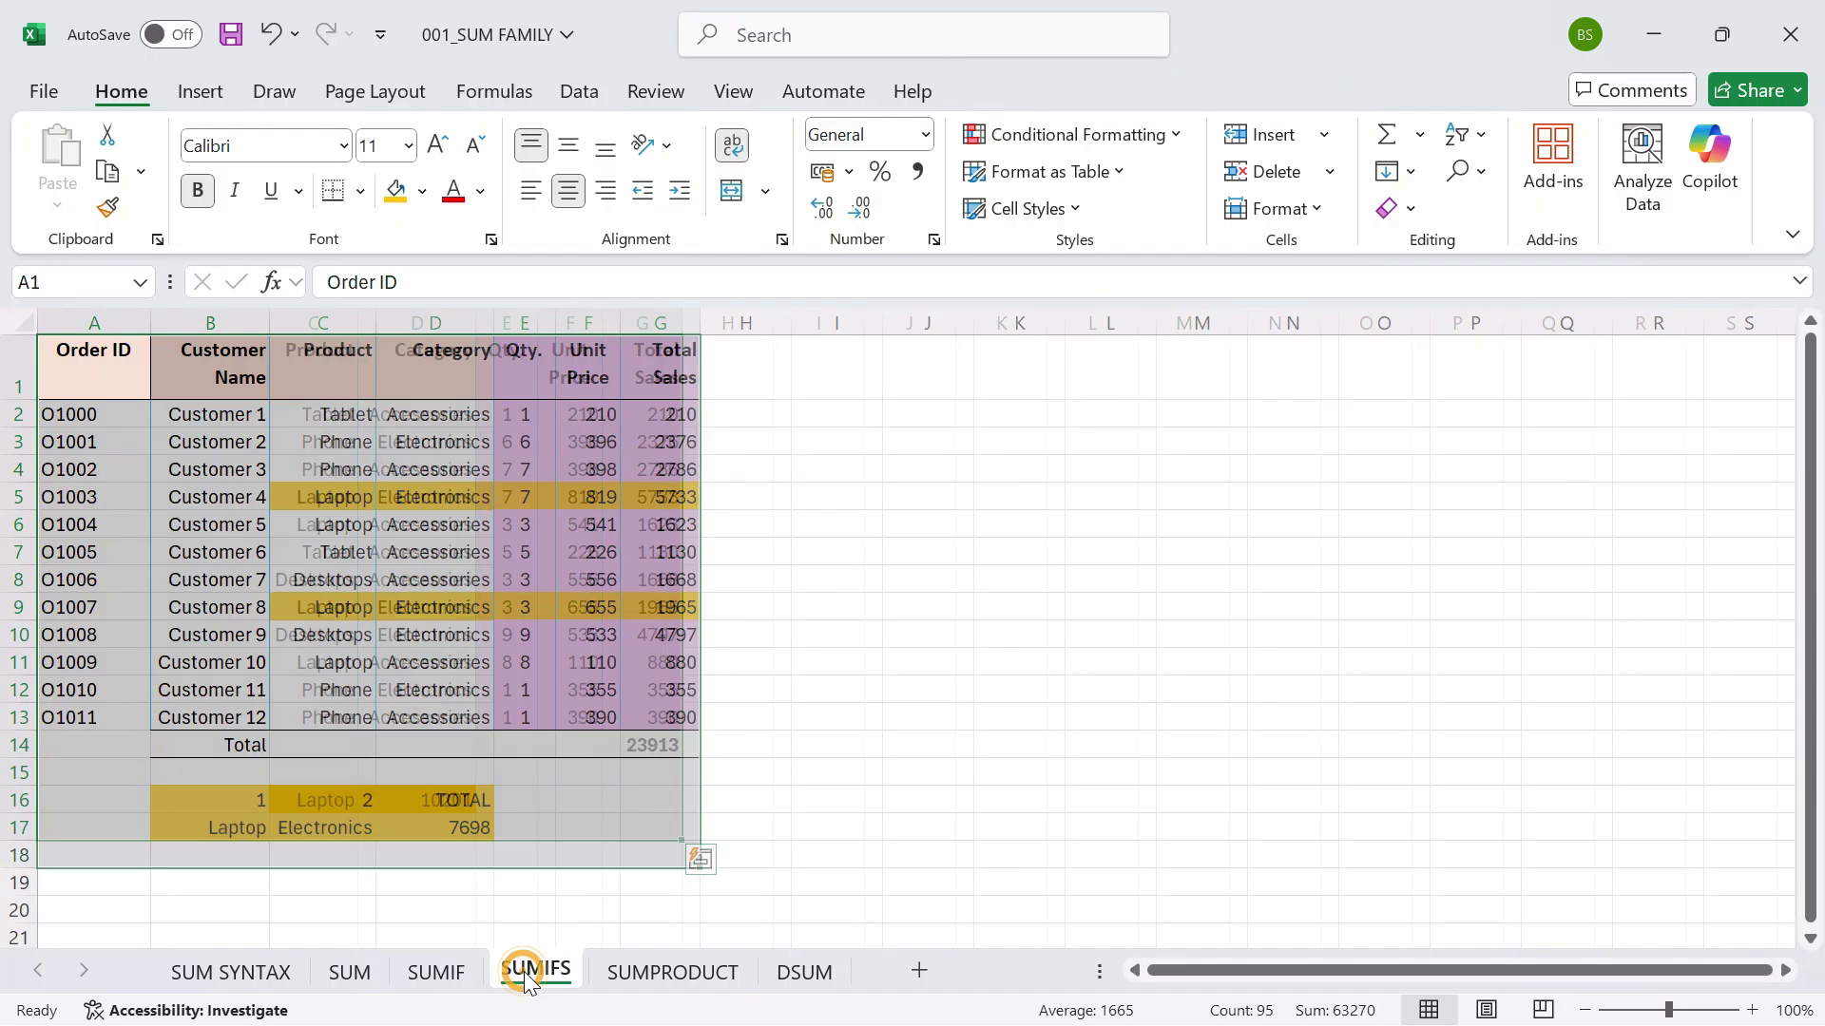
drag(89, 356, 652, 847)
click(257, 802)
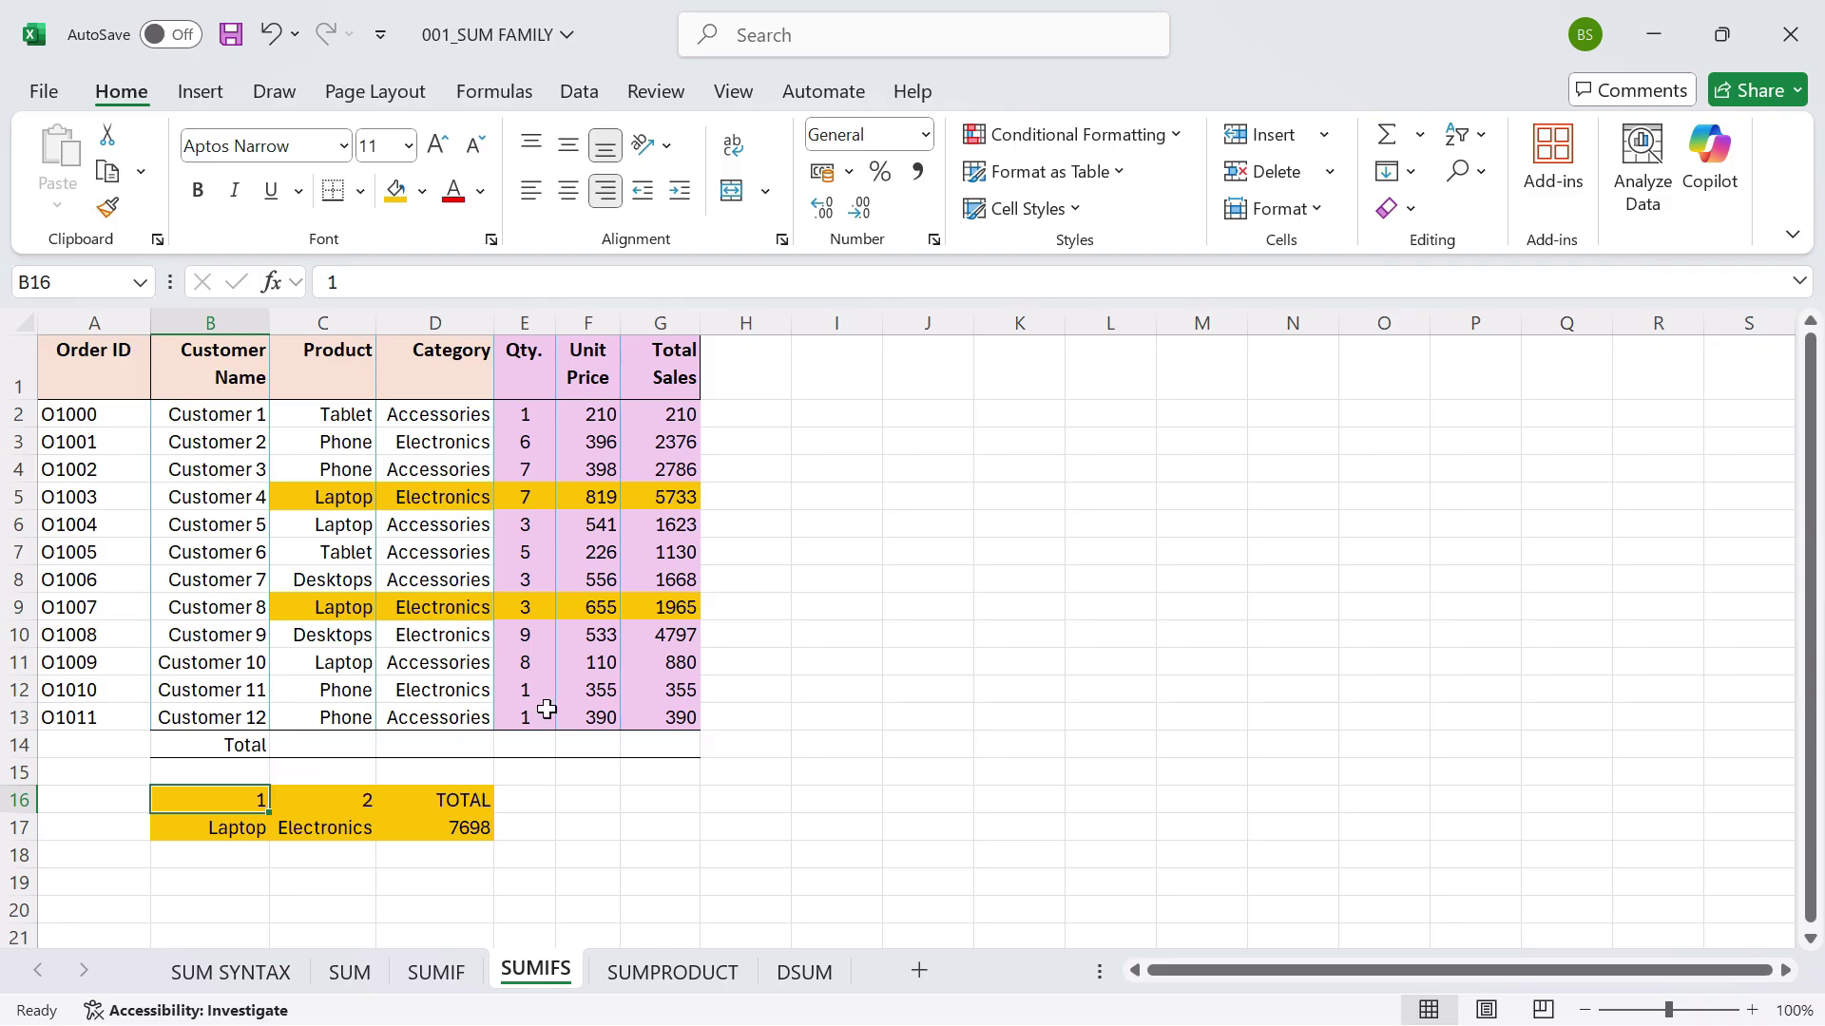
On the SUMPRODUCT sheet, clear the Total Sales values in G2:G13.
click(687, 972)
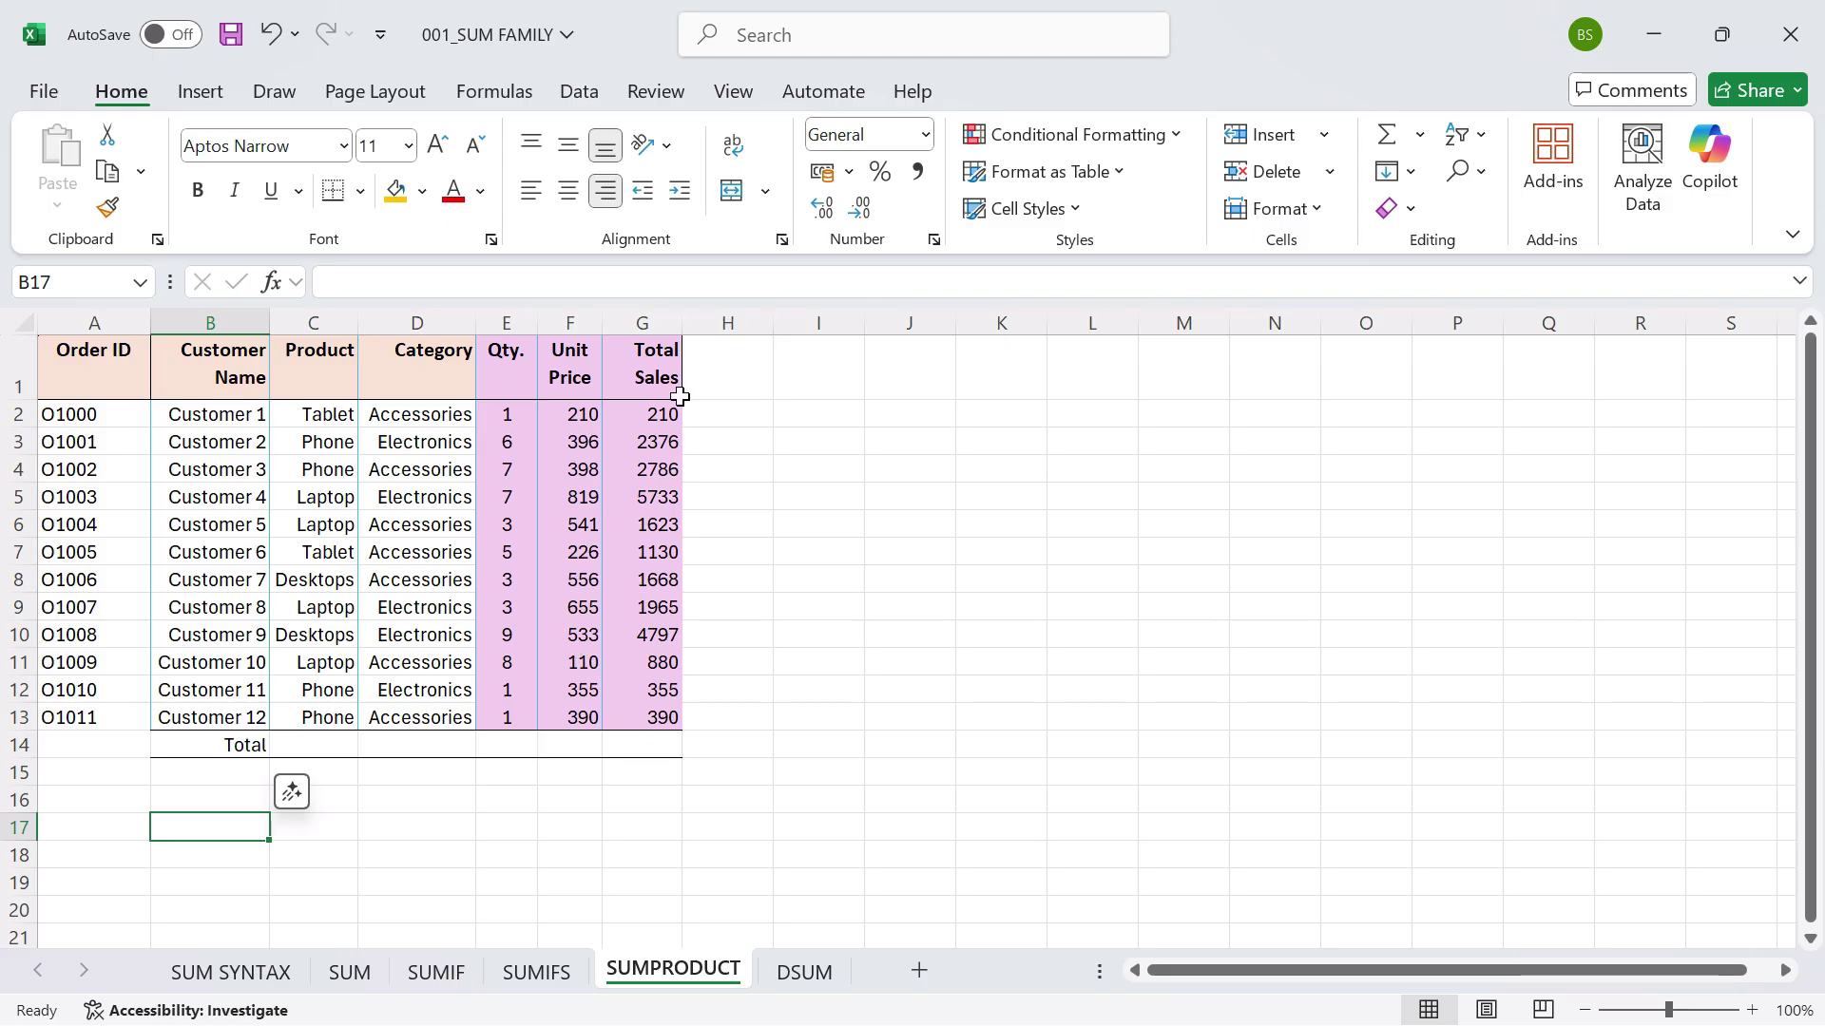
drag(652, 419, 629, 732)
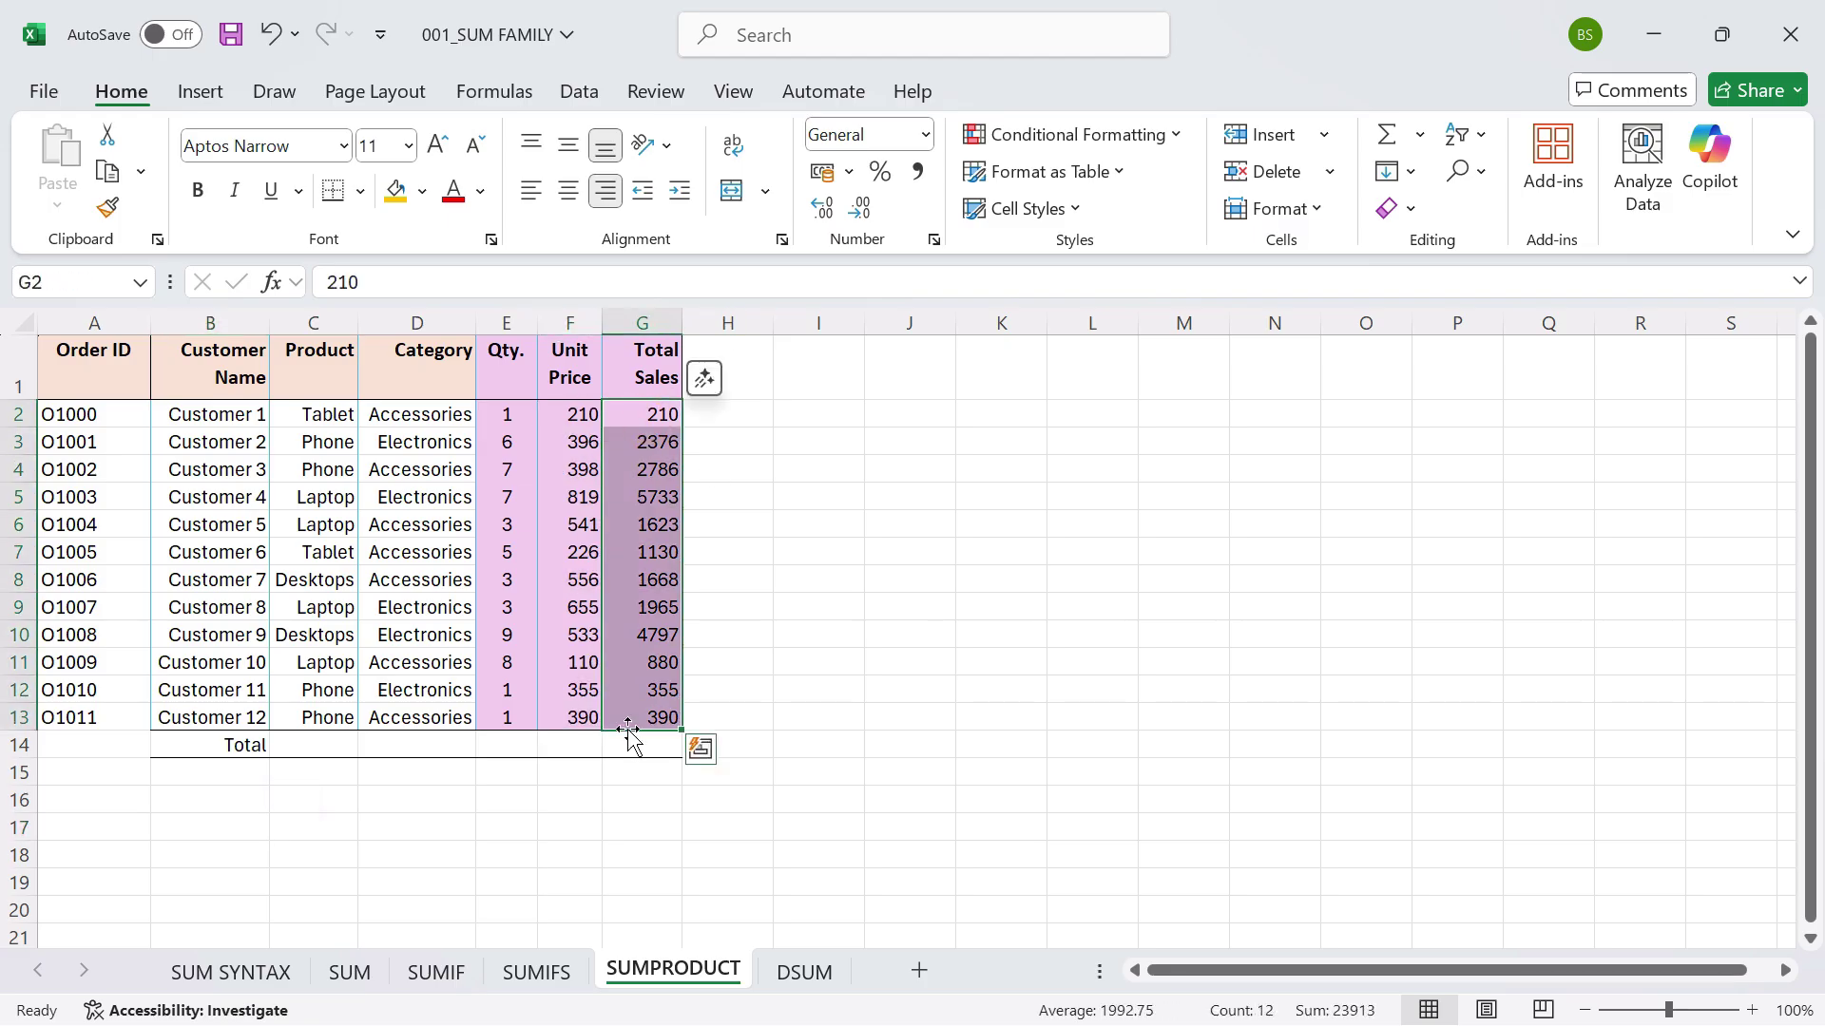
key(Delete)
key(Down)
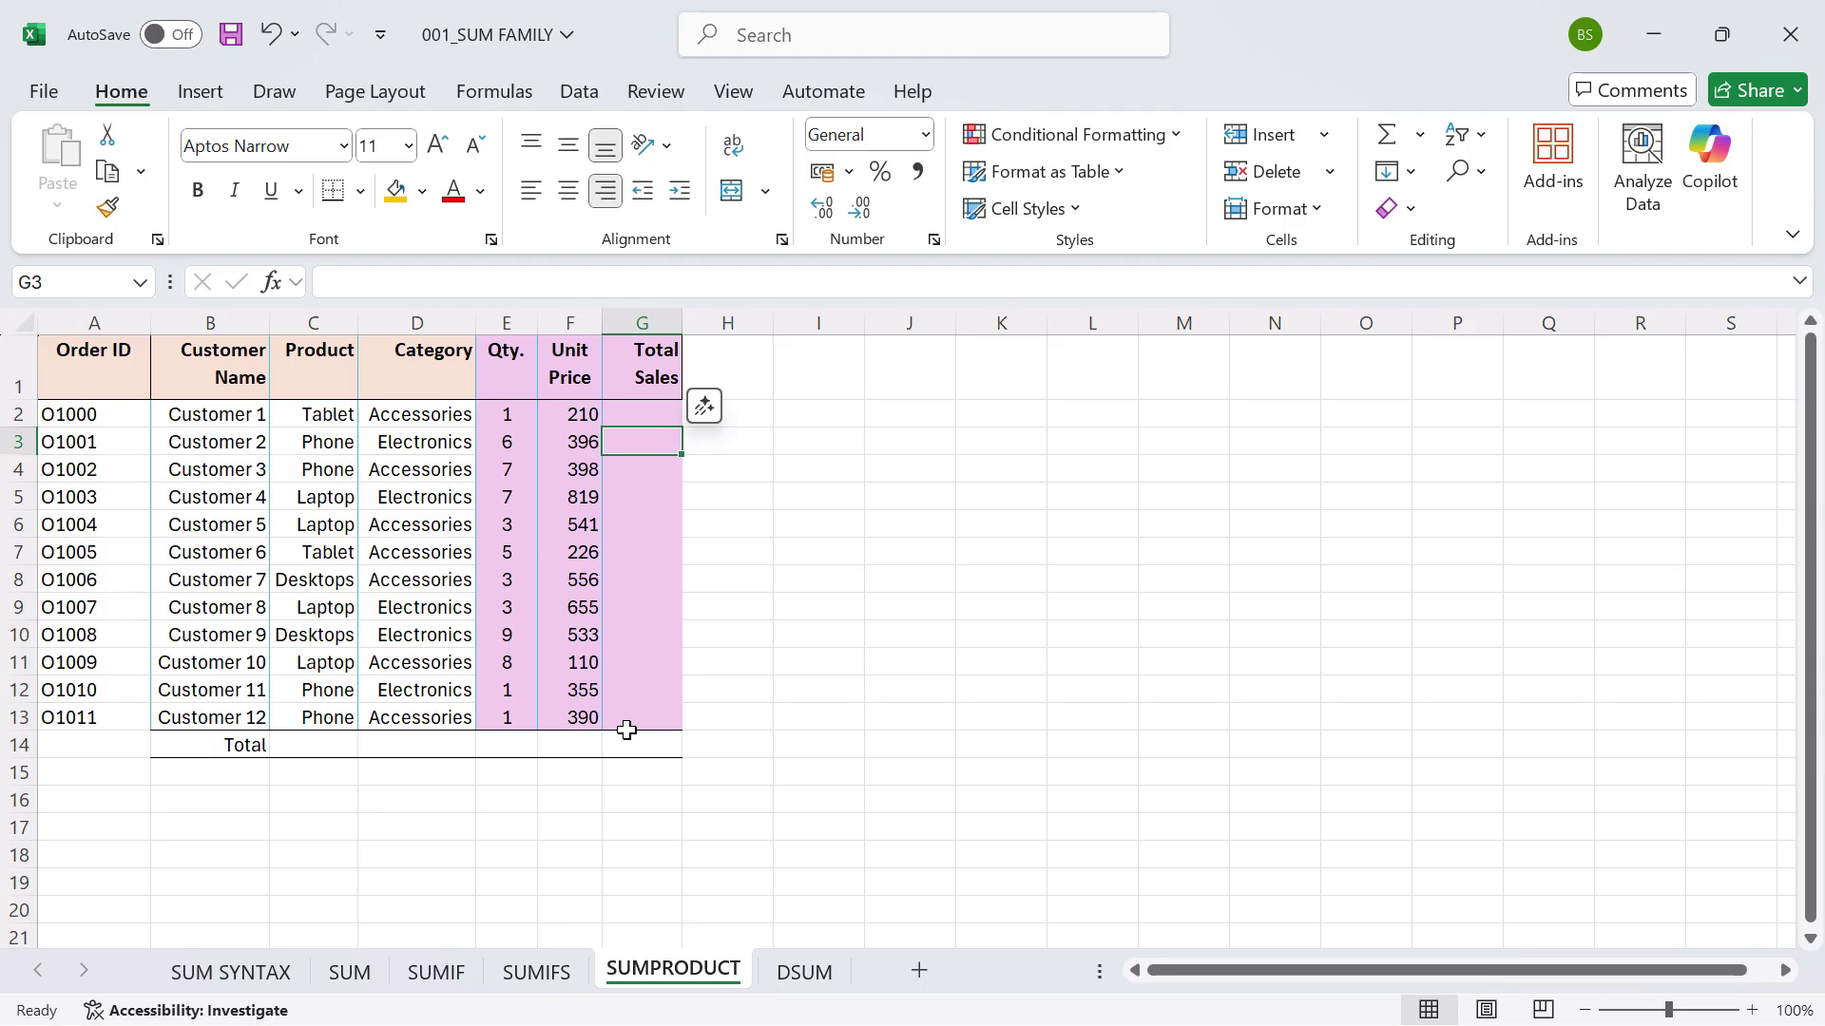
Examine the Qty. and Unit Price columns on the SUMPRODUCT sheet as the pairs of values to multiply.
key(Up)
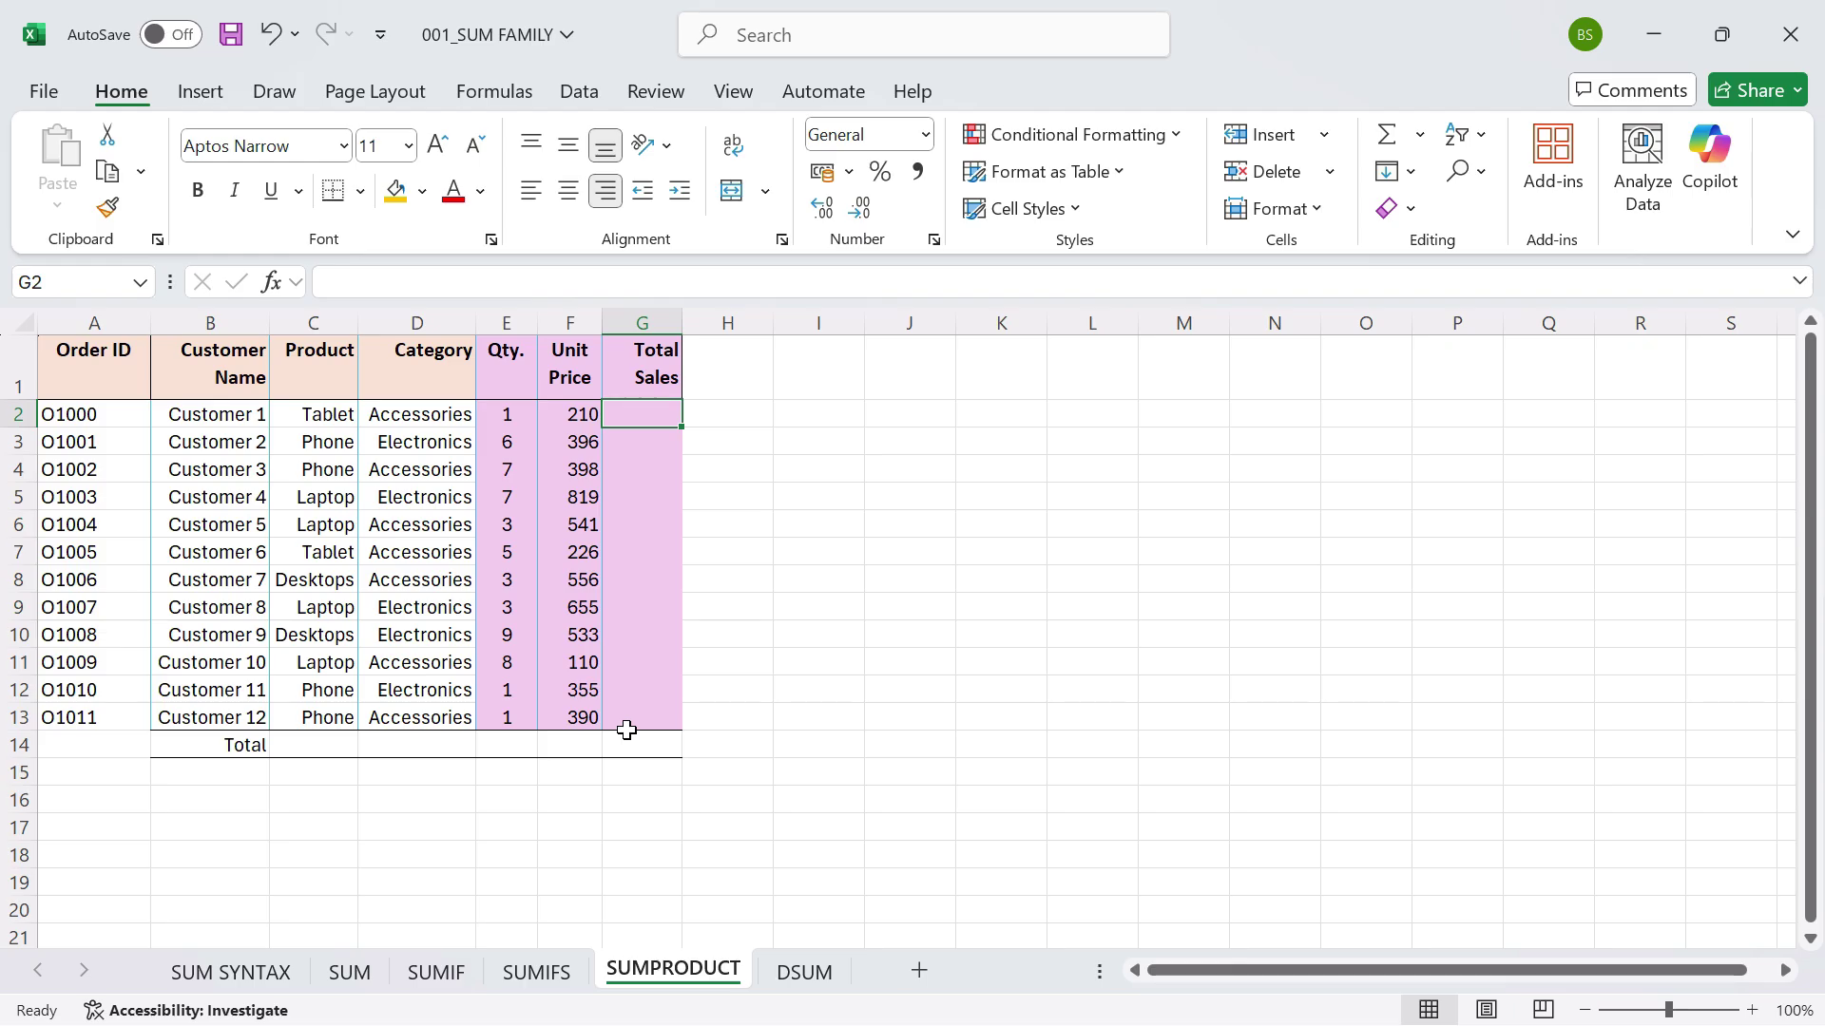
key(Left)
key(Left)
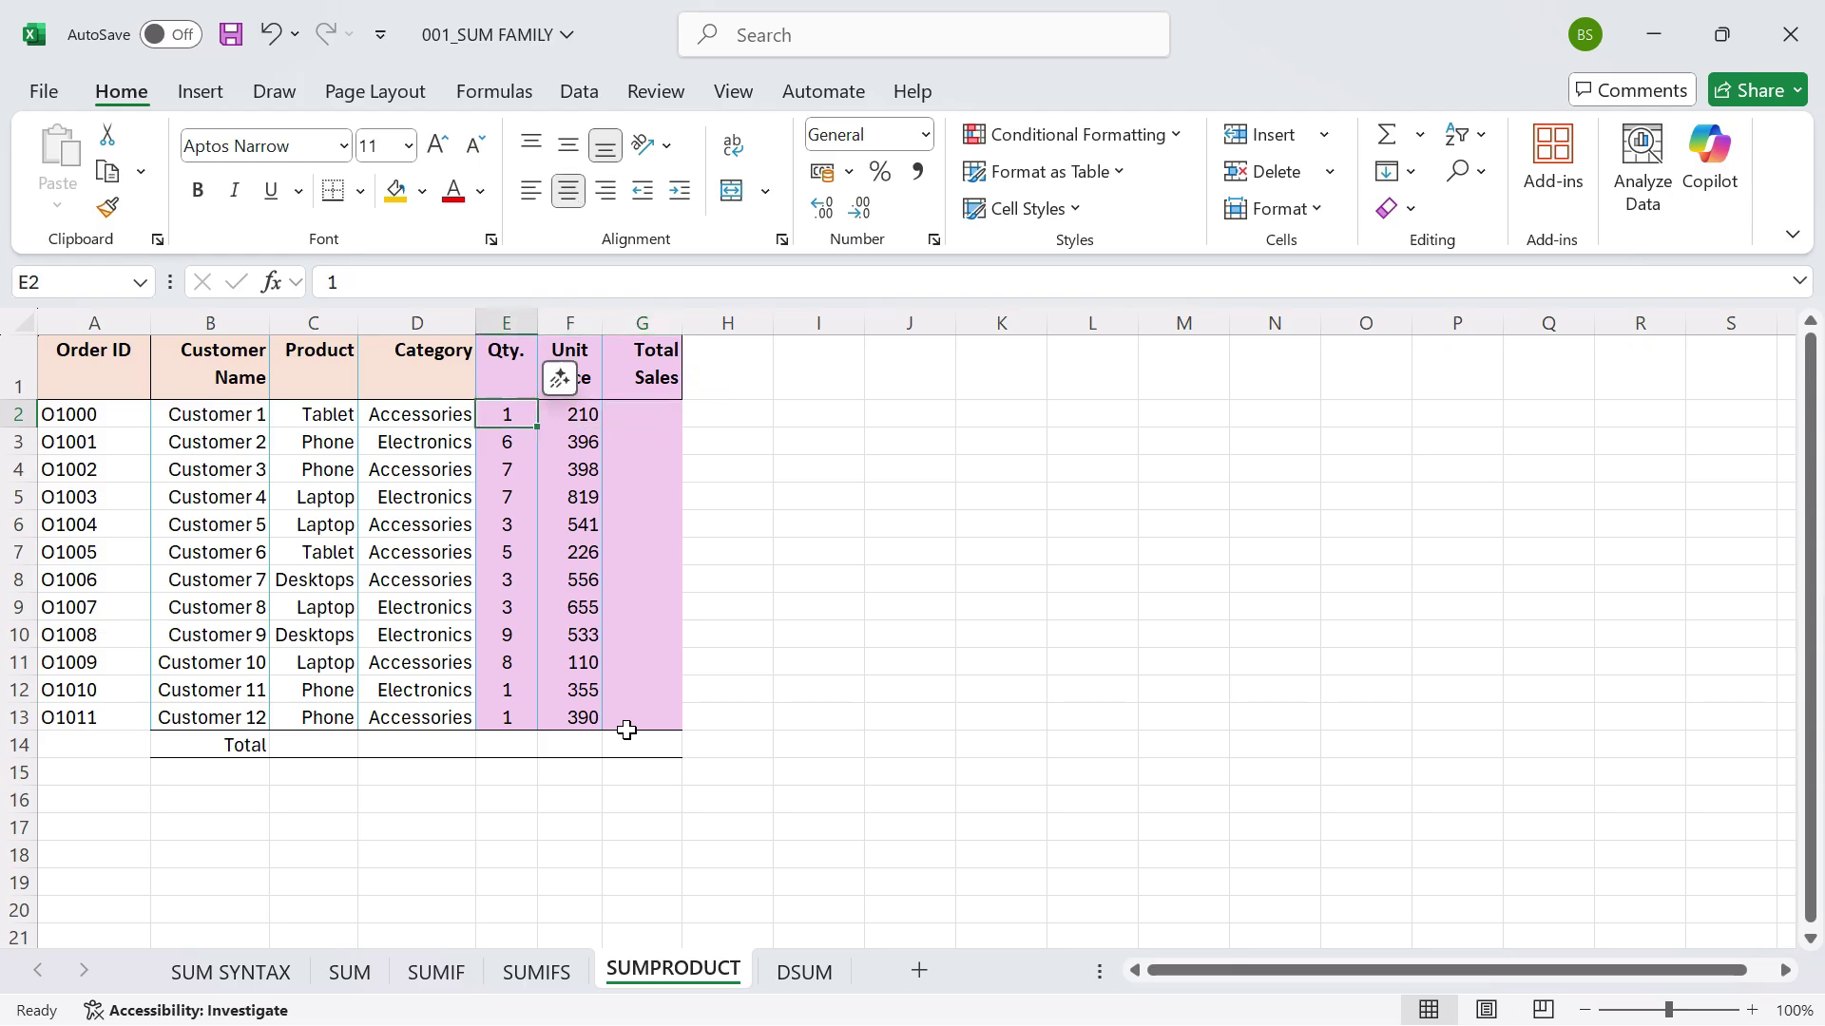
key(Up)
key(Down)
key(Down)
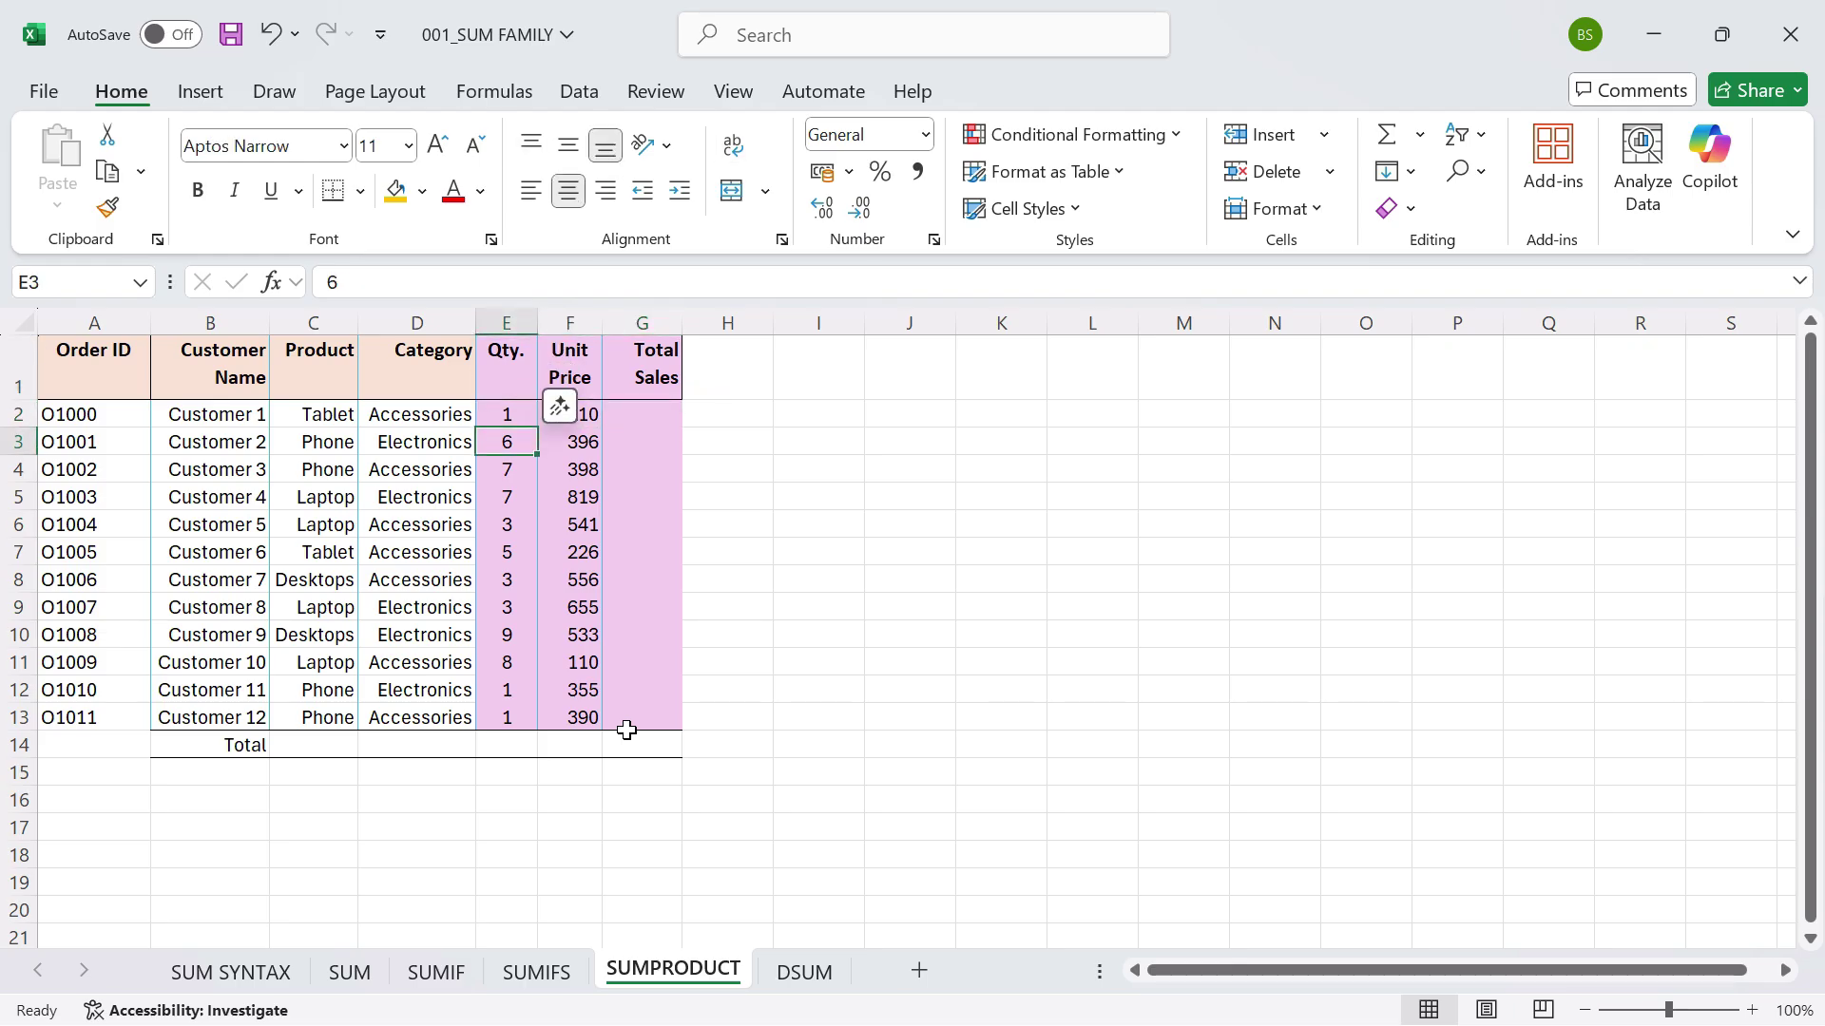
key(Down)
key(Down)
key(Down)
key(Down)
key(Down)
key(Right)
key(Up)
key(Up)
key(Up)
key(Up)
key(Up)
key(Up)
key(Up)
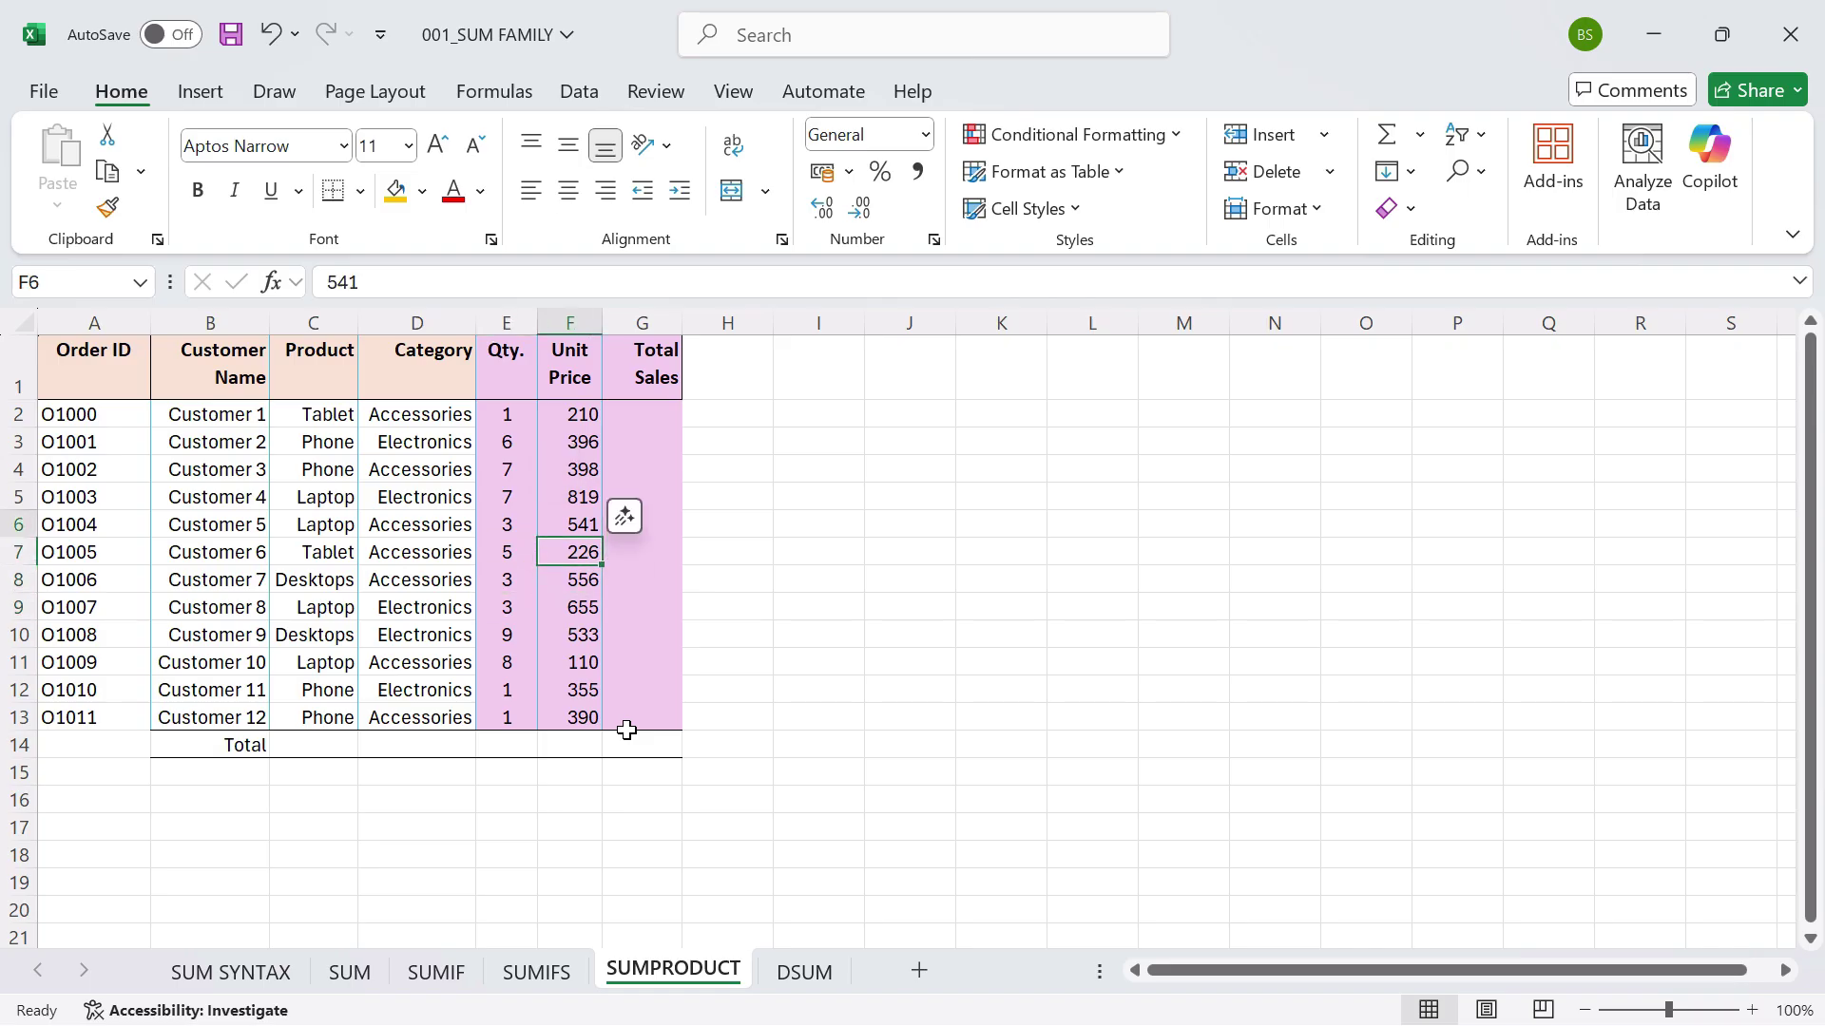
key(Left)
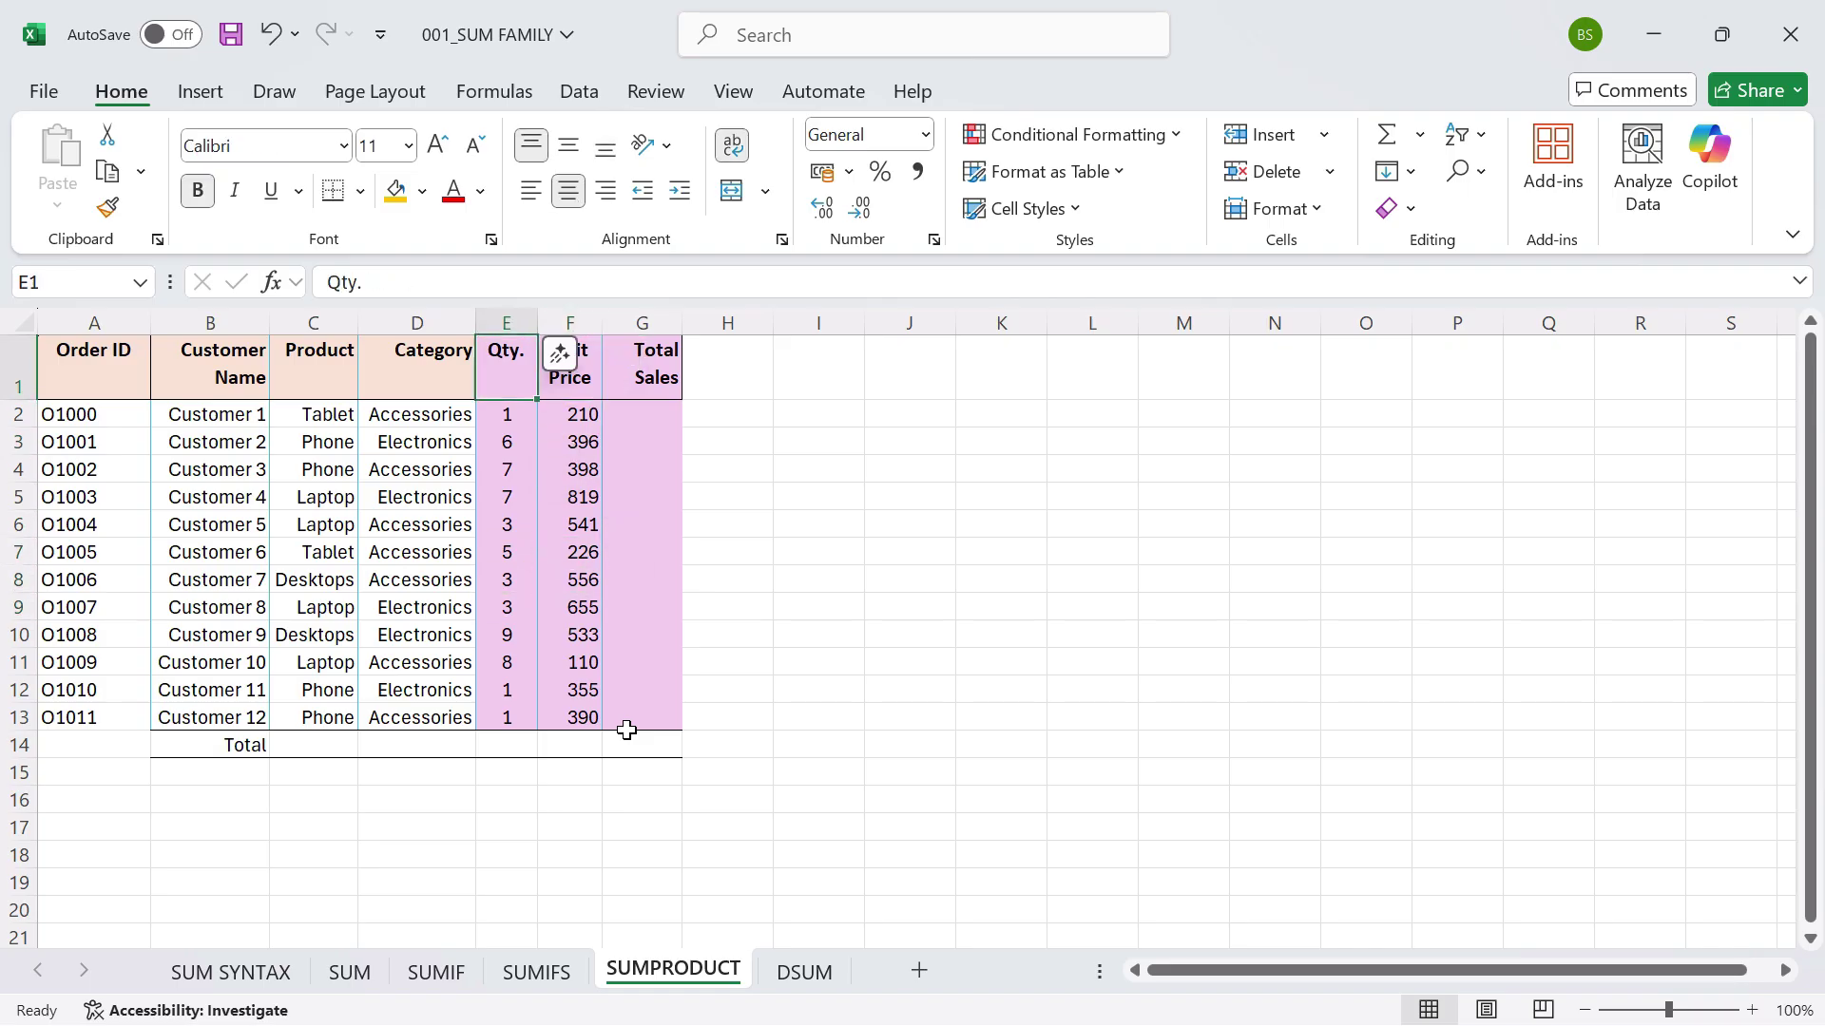
key(Down)
key(Right)
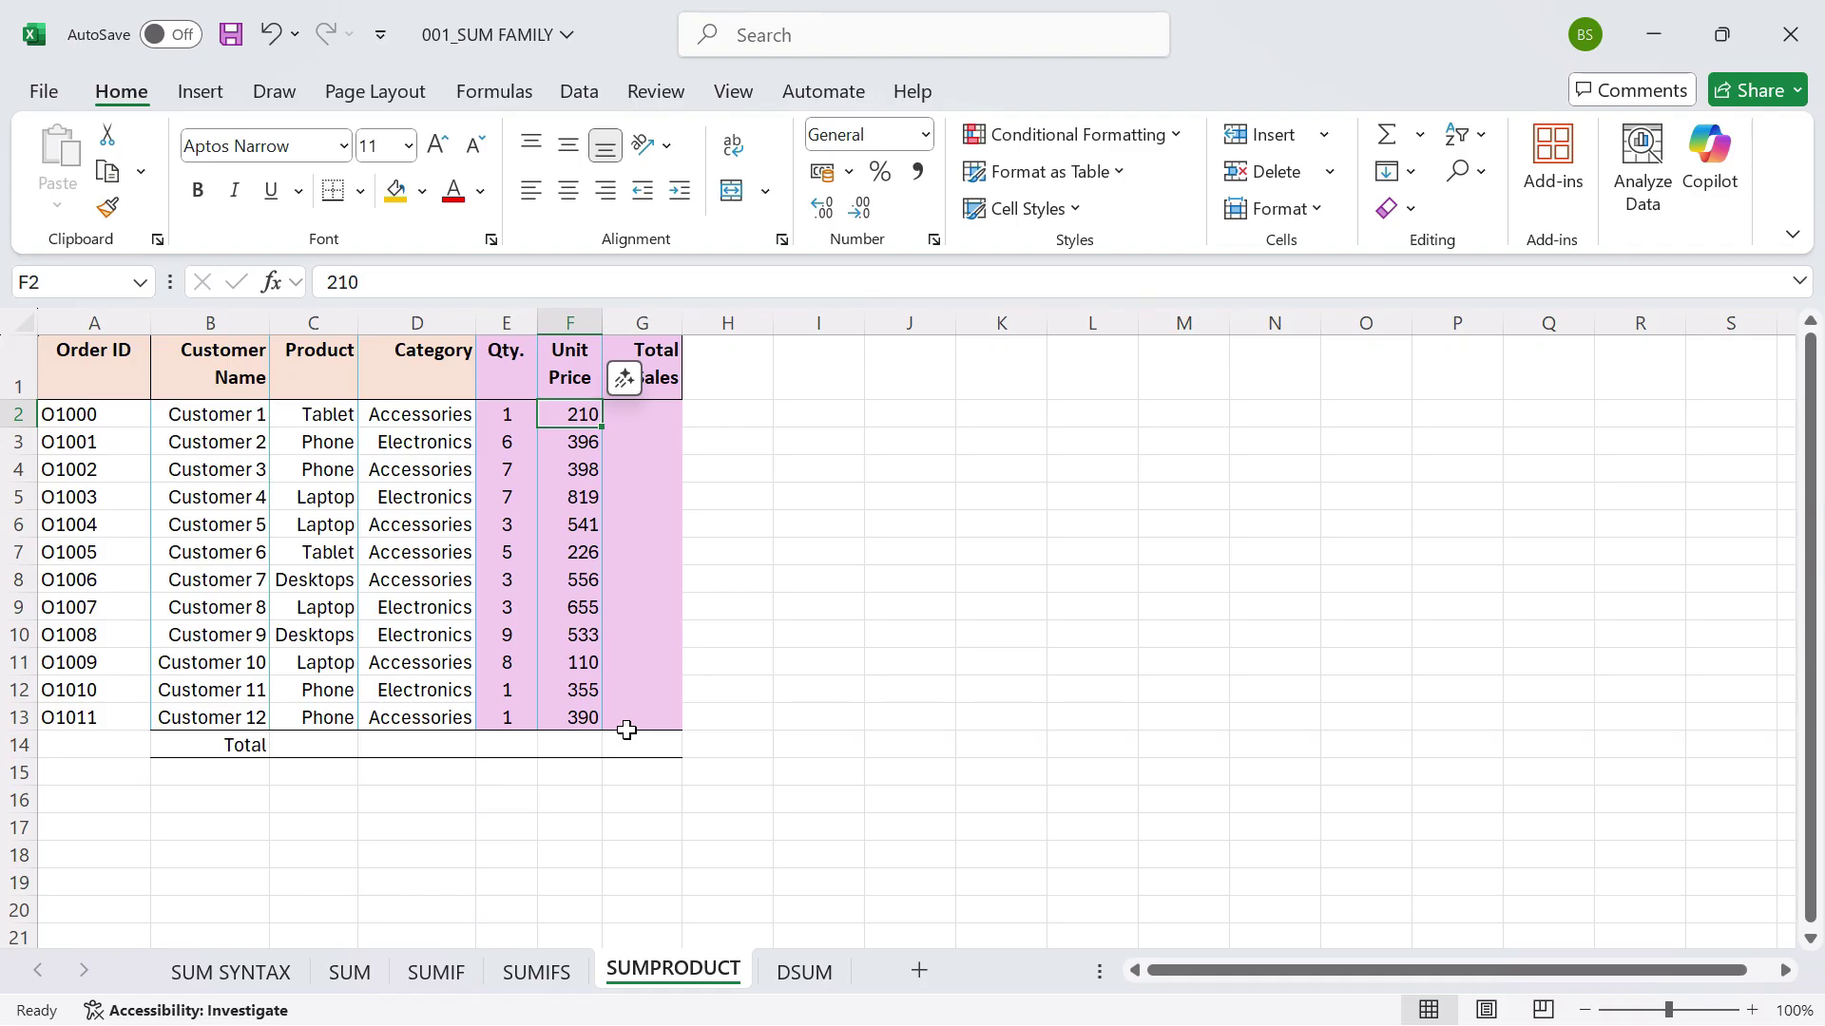
key(Left)
key(Up)
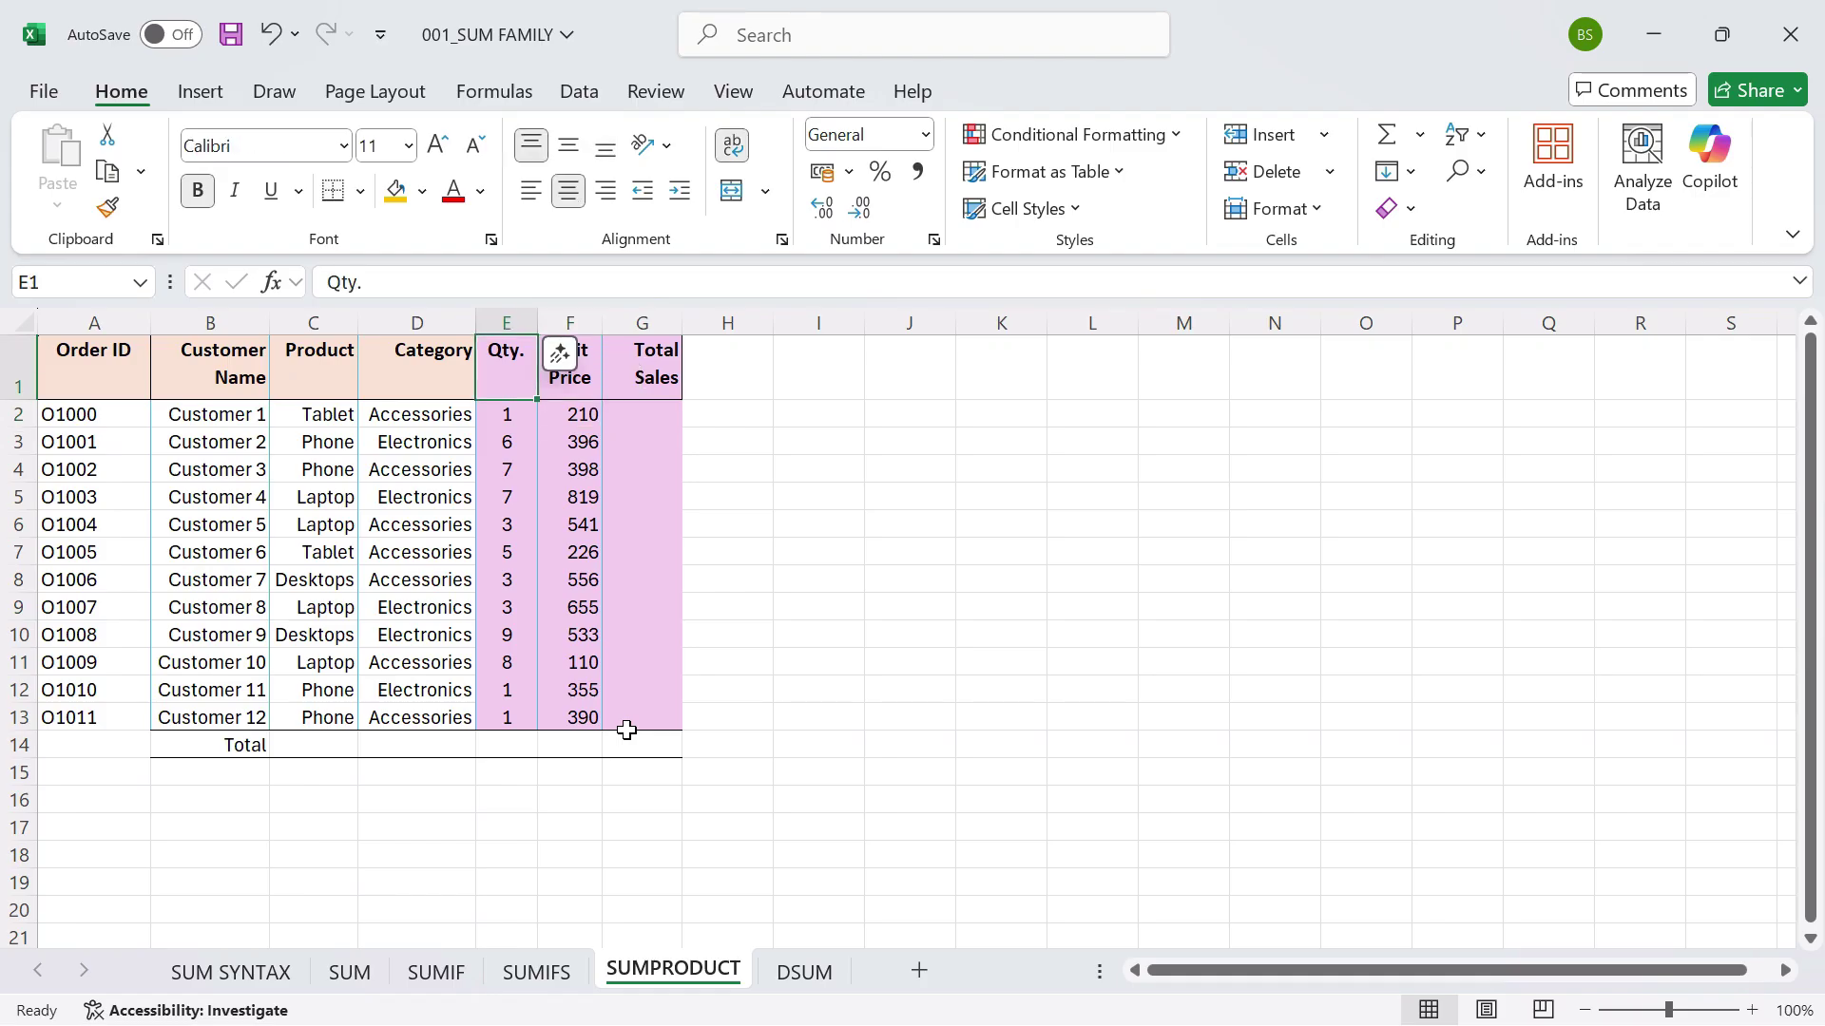
key(Down)
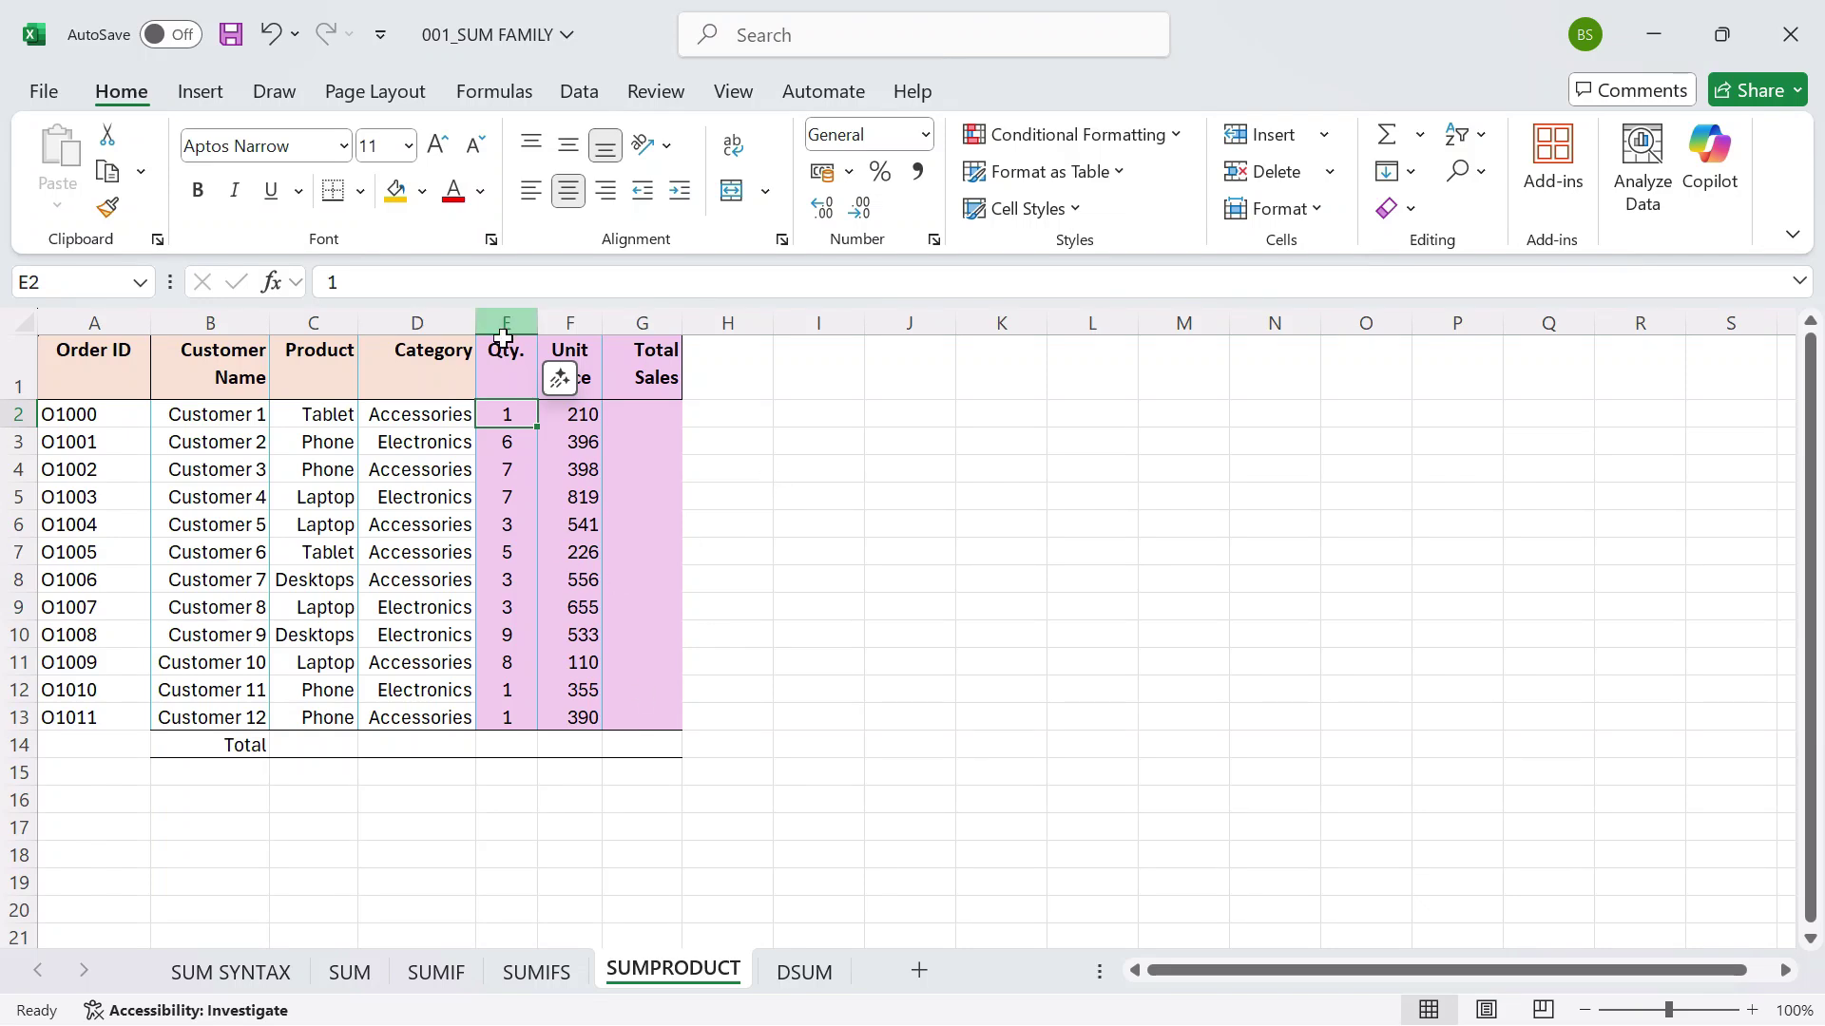
Inspect the row-by-row pairing of Qty. and Unit Price across E2:F13.
click(517, 309)
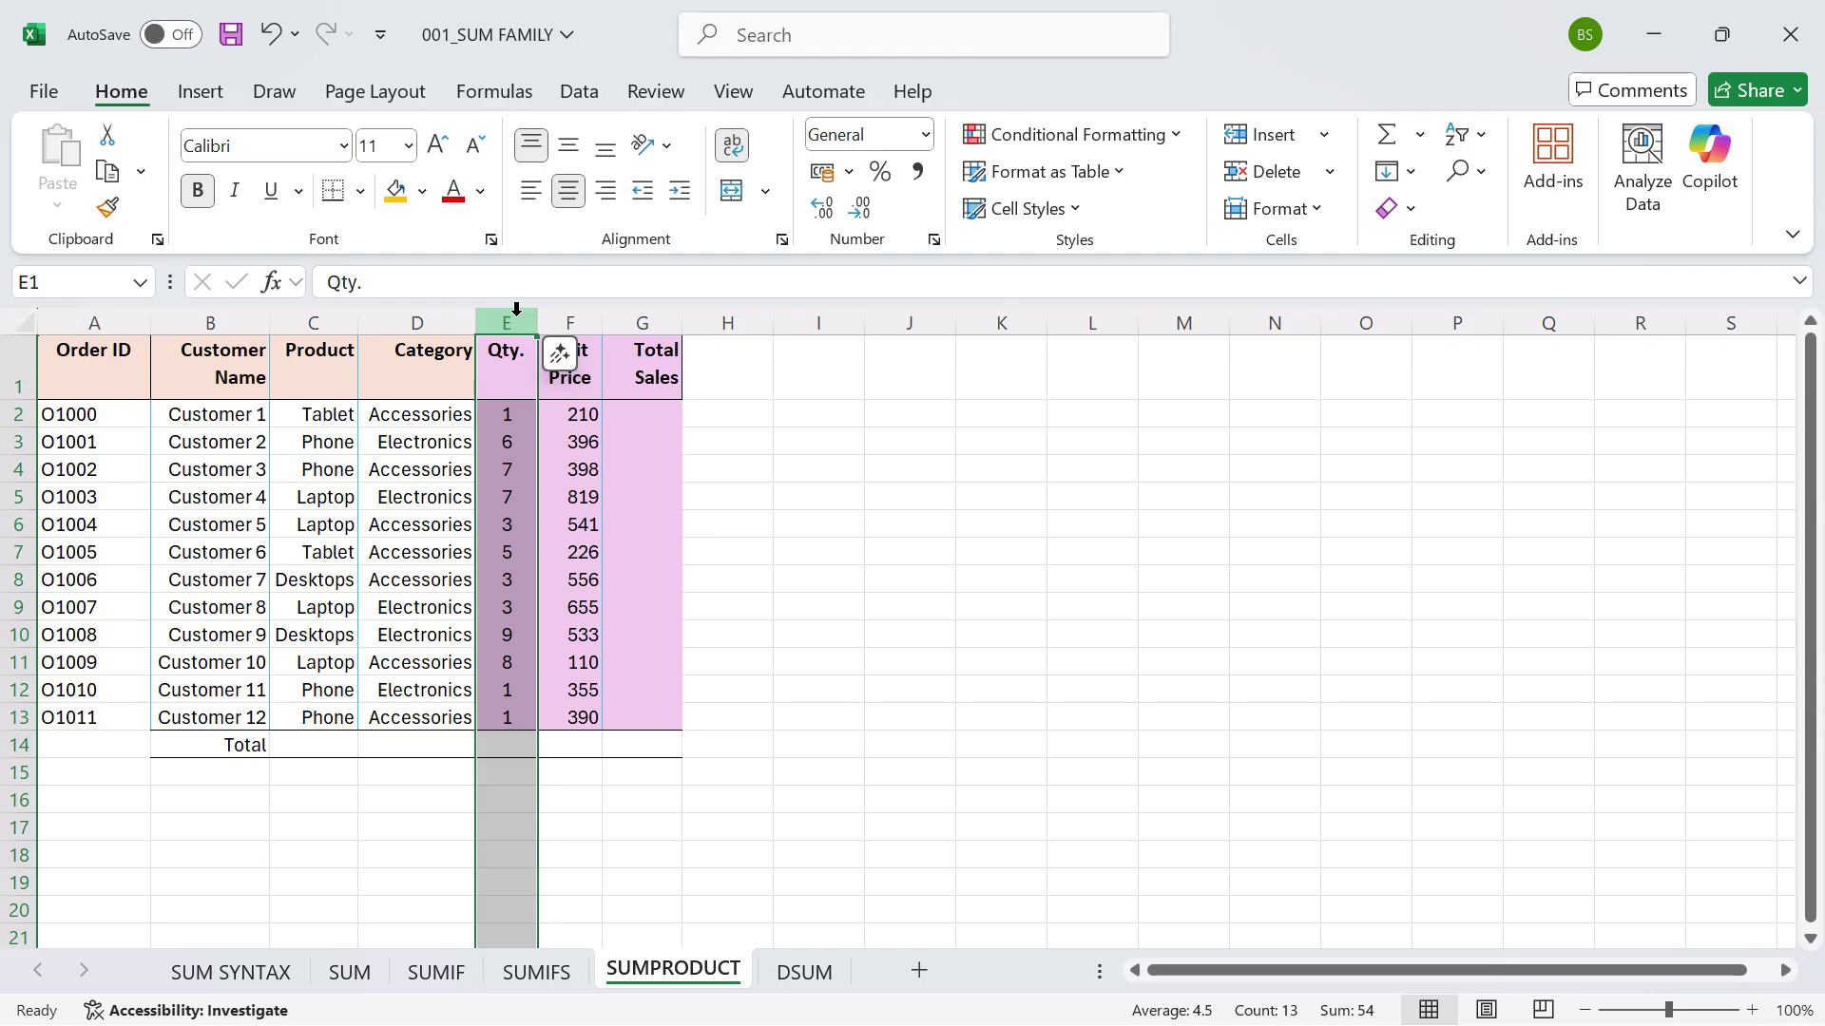
click(579, 304)
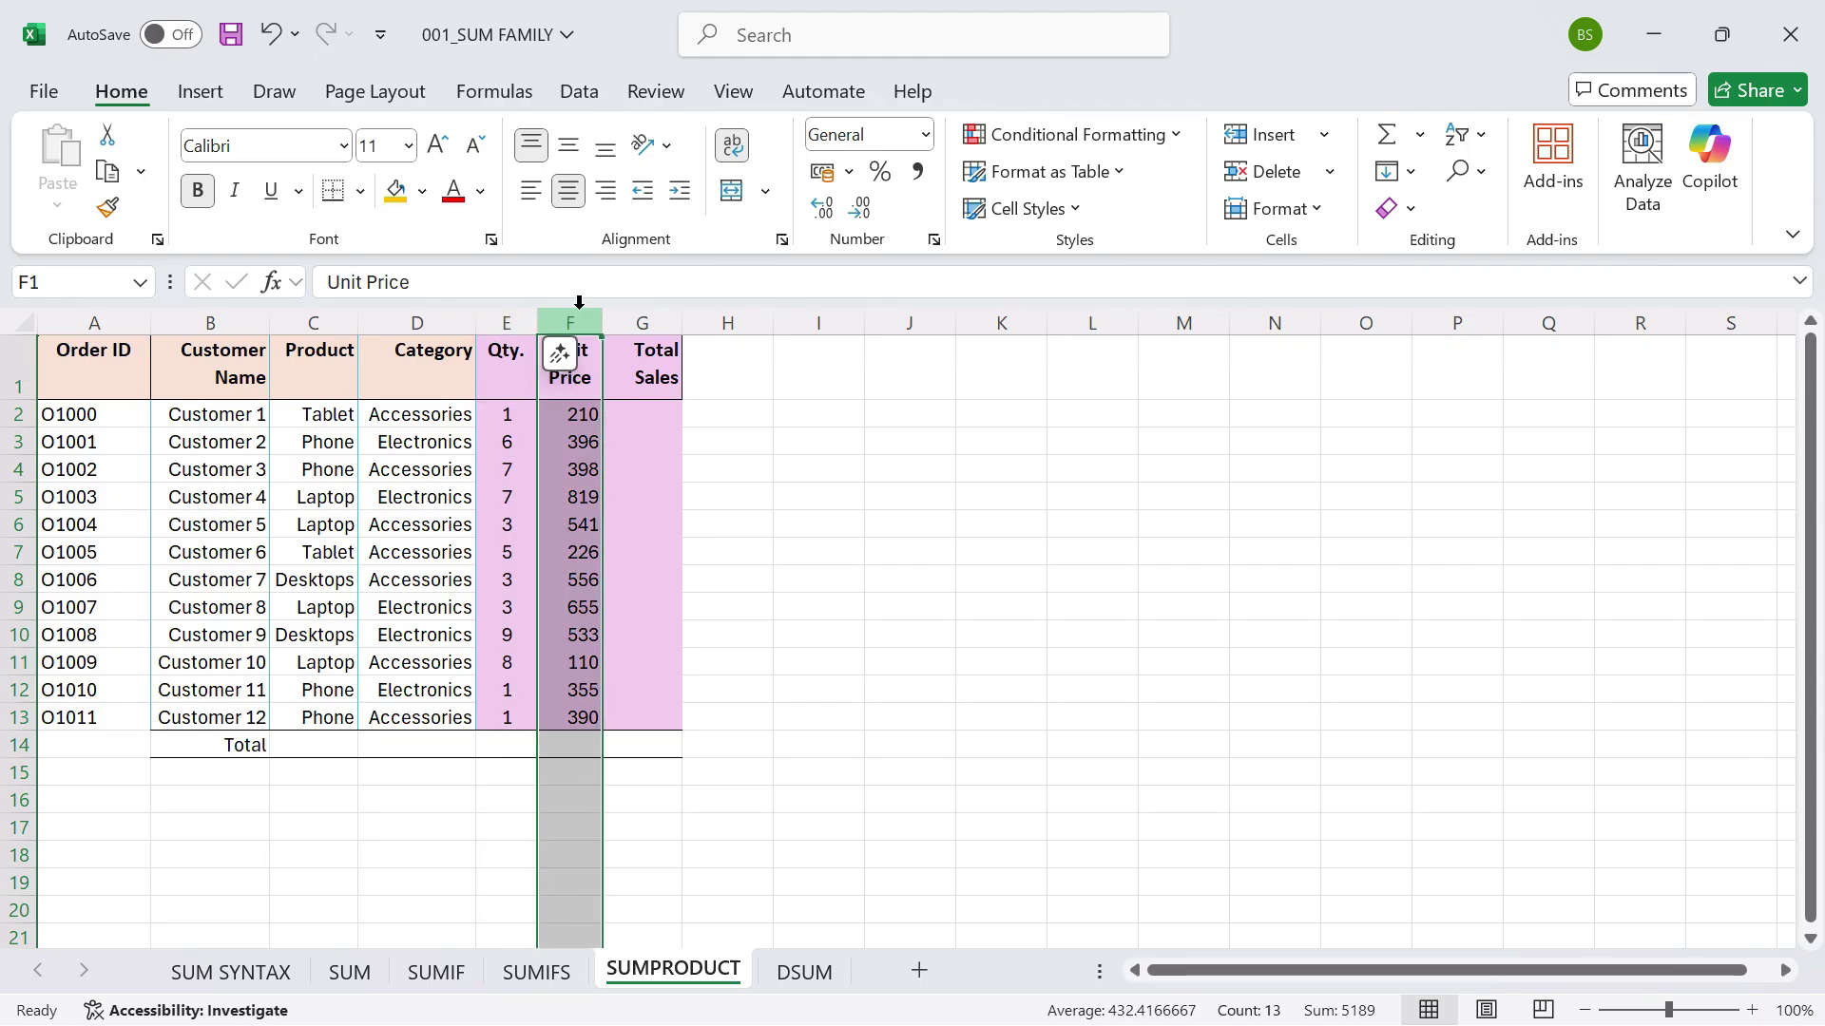
click(496, 410)
drag(496, 410, 554, 409)
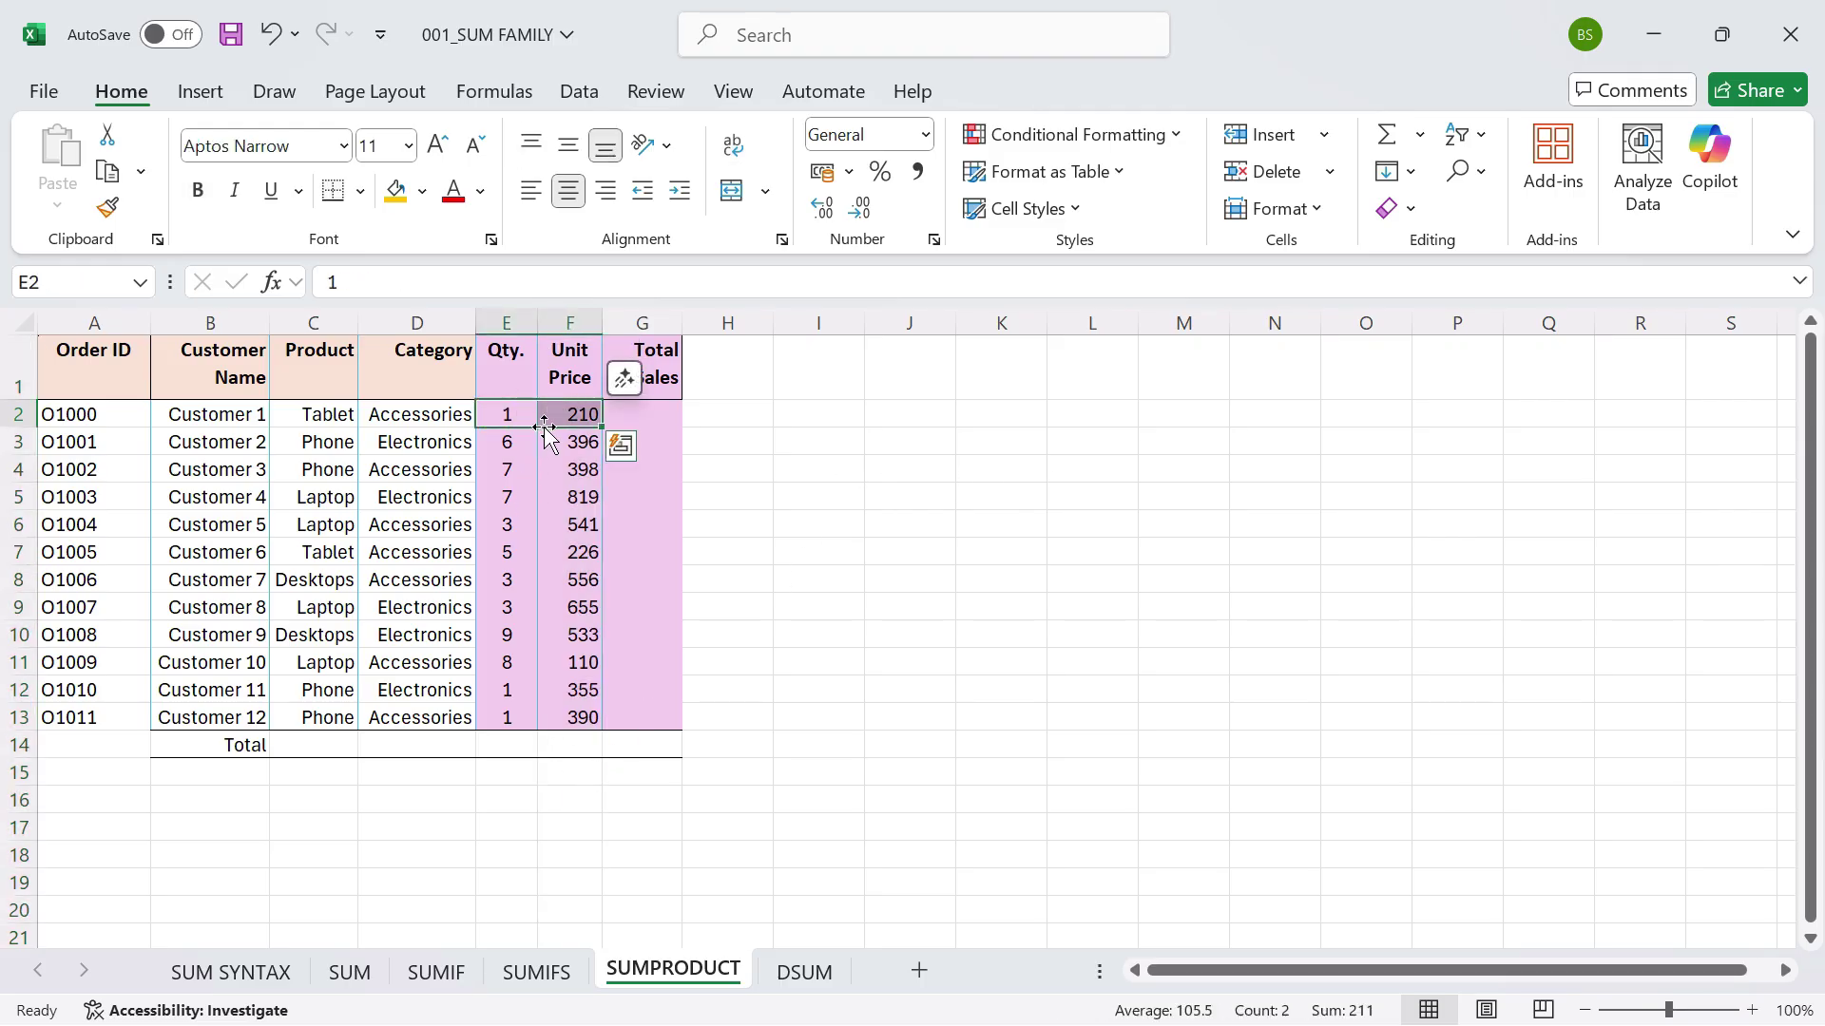
drag(499, 413, 578, 720)
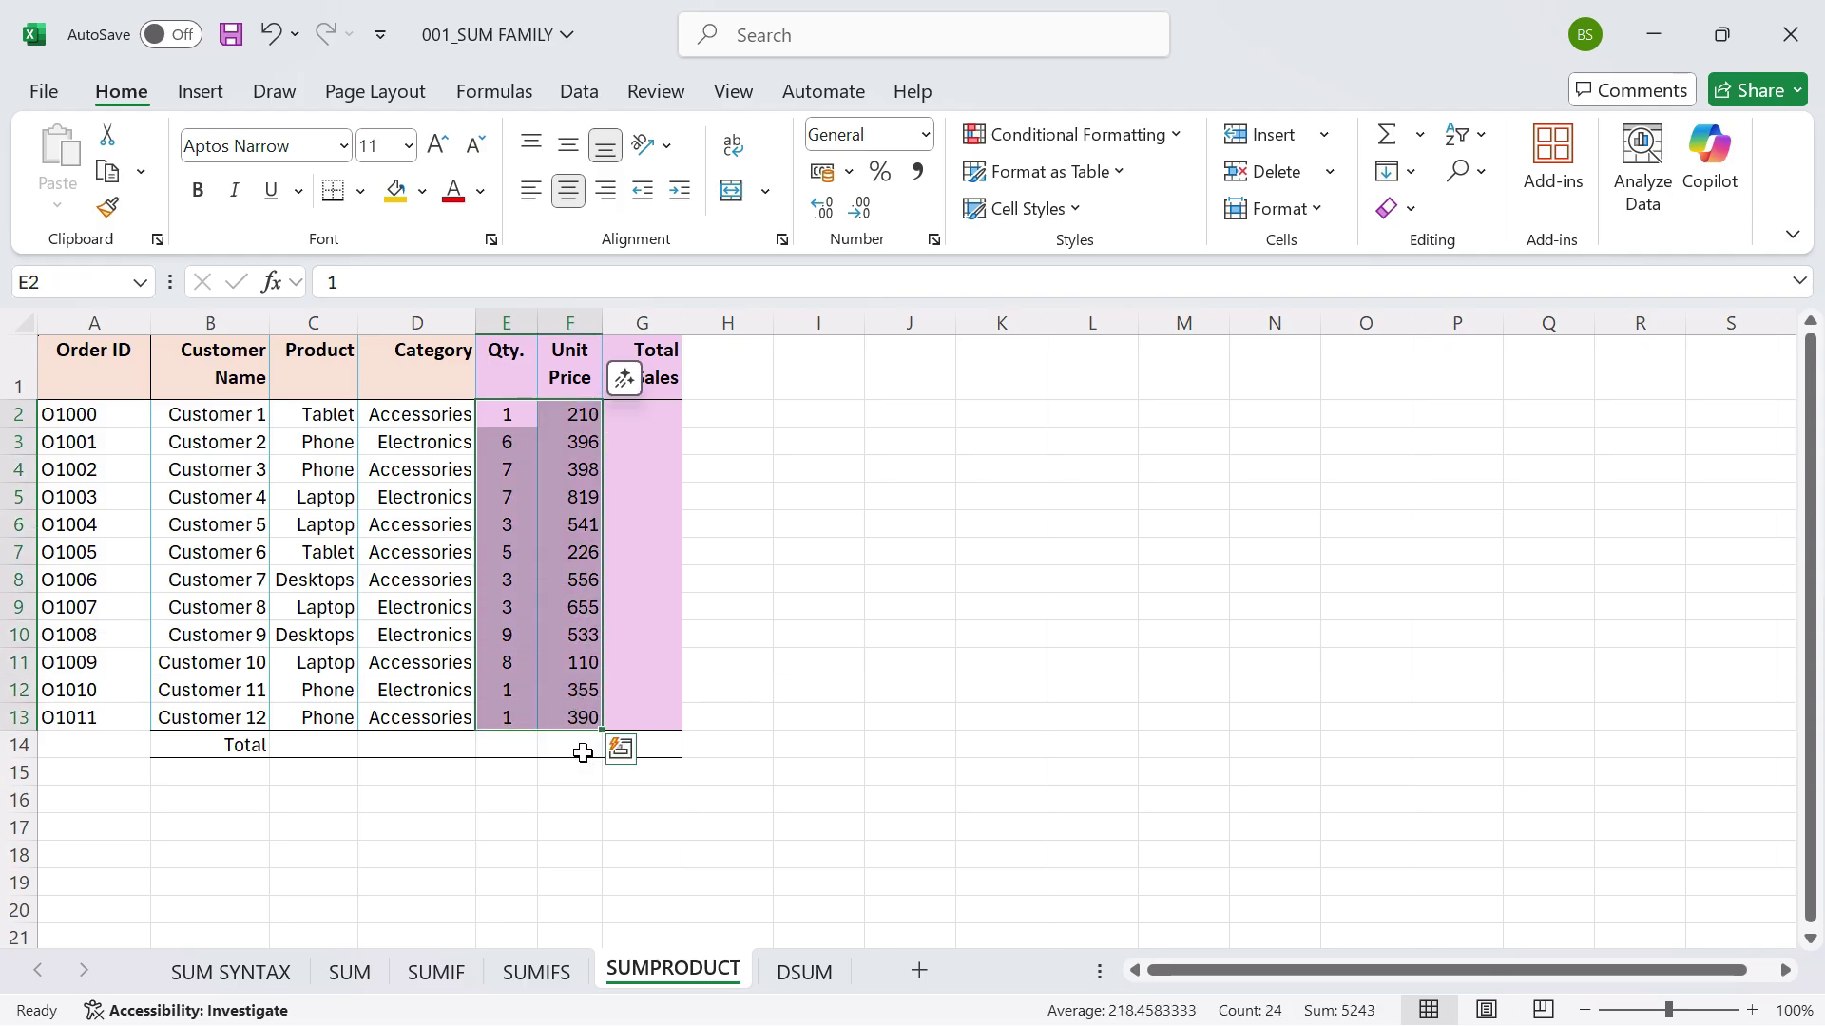
In F14, enter =SUMPRODUCT(E2:E13,F2:F13) to total the sales directly from quantities and unit prices.
click(582, 747)
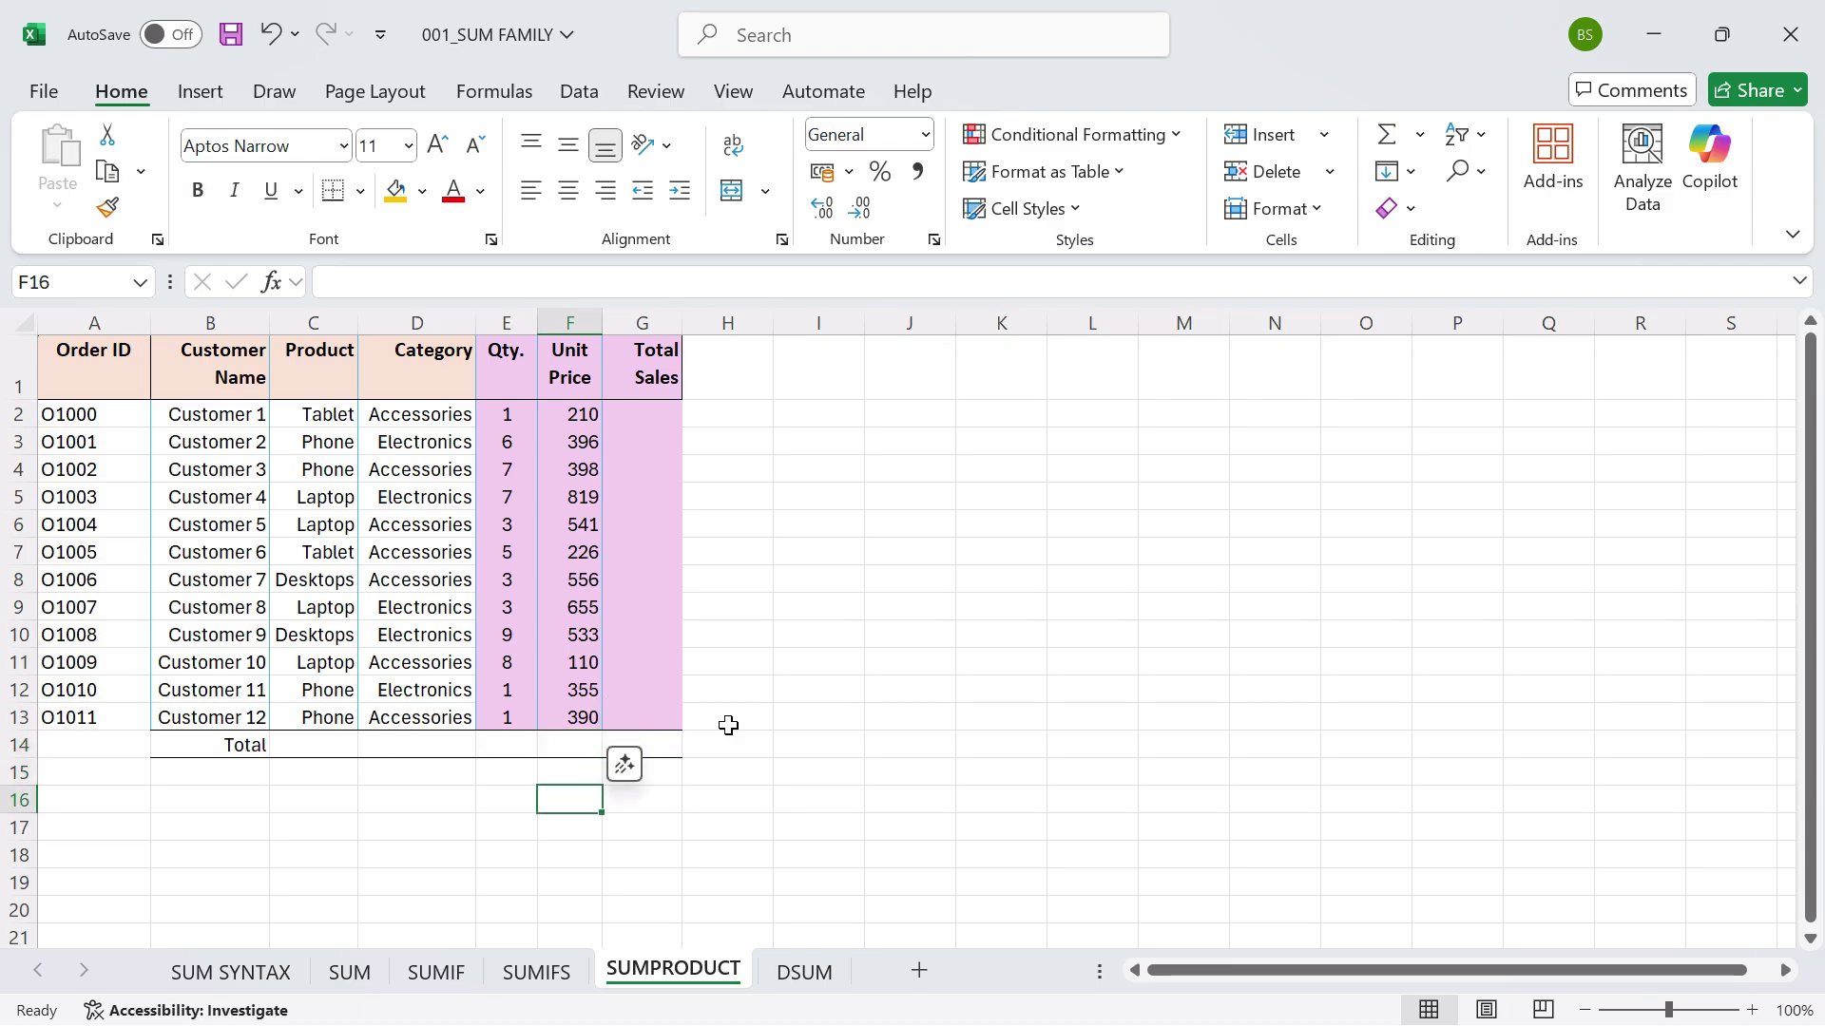
text(=)
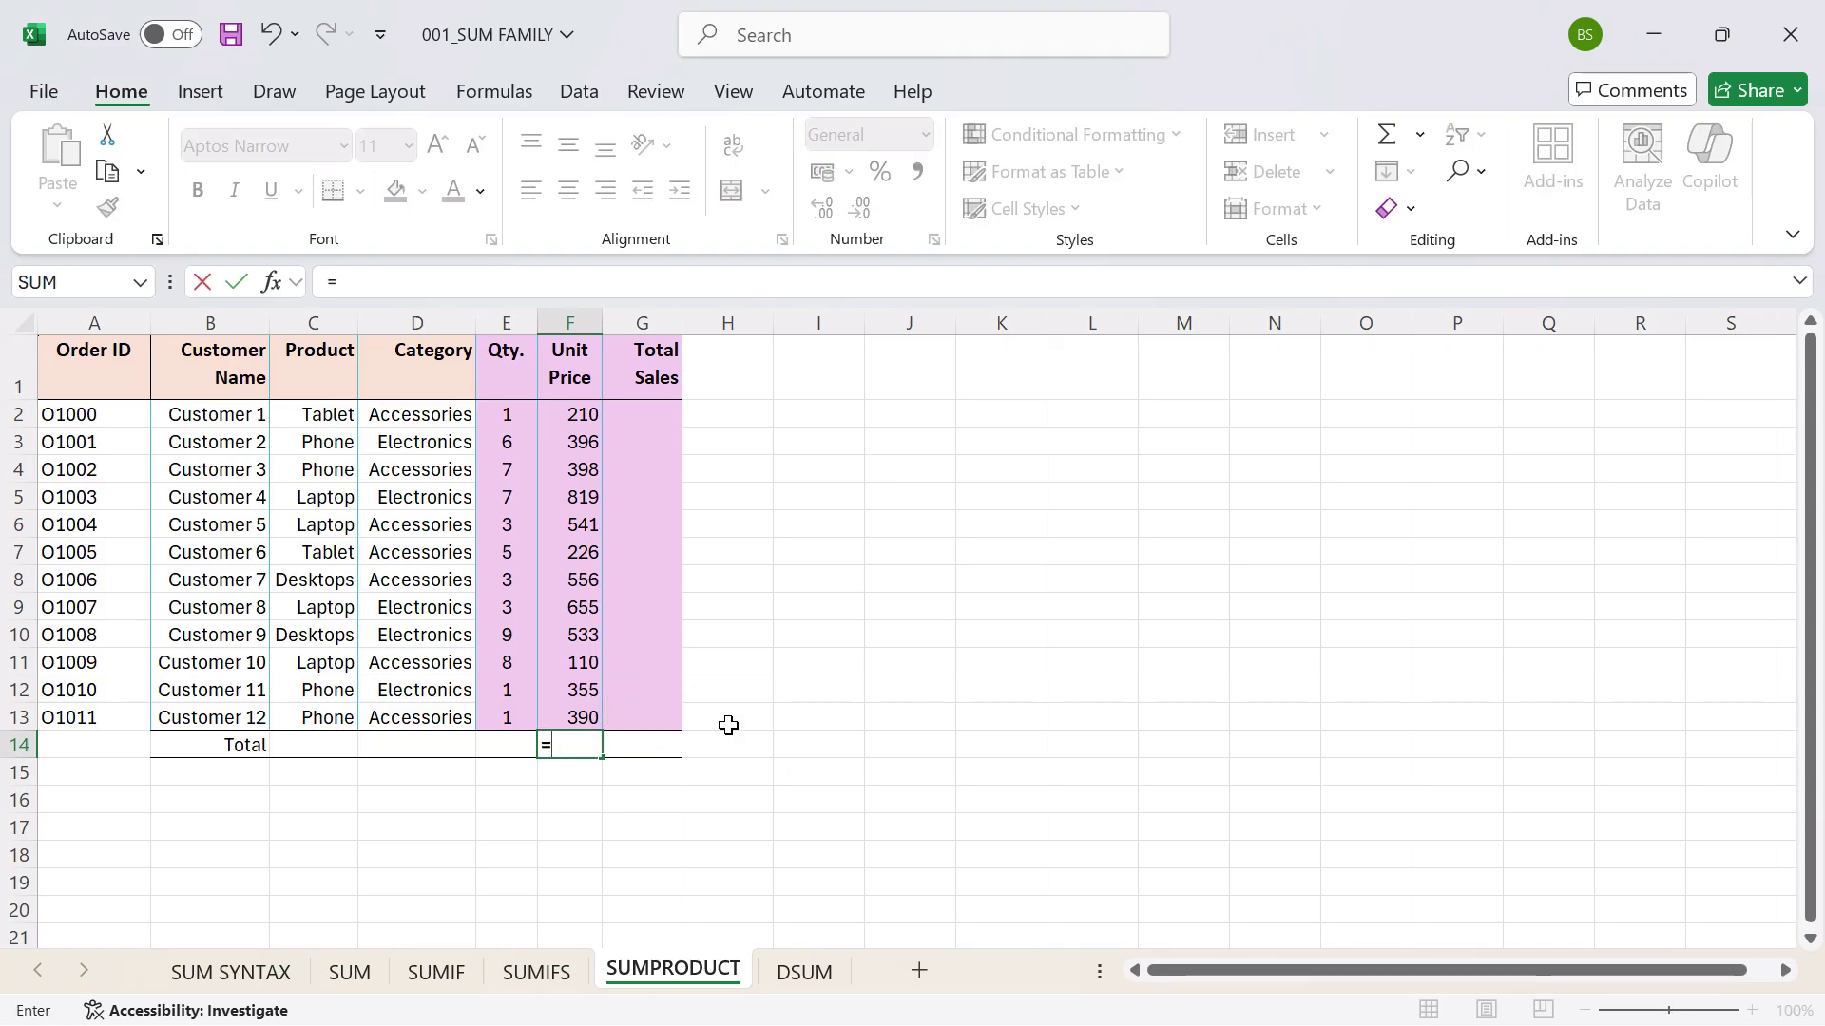
text(SUMPR)
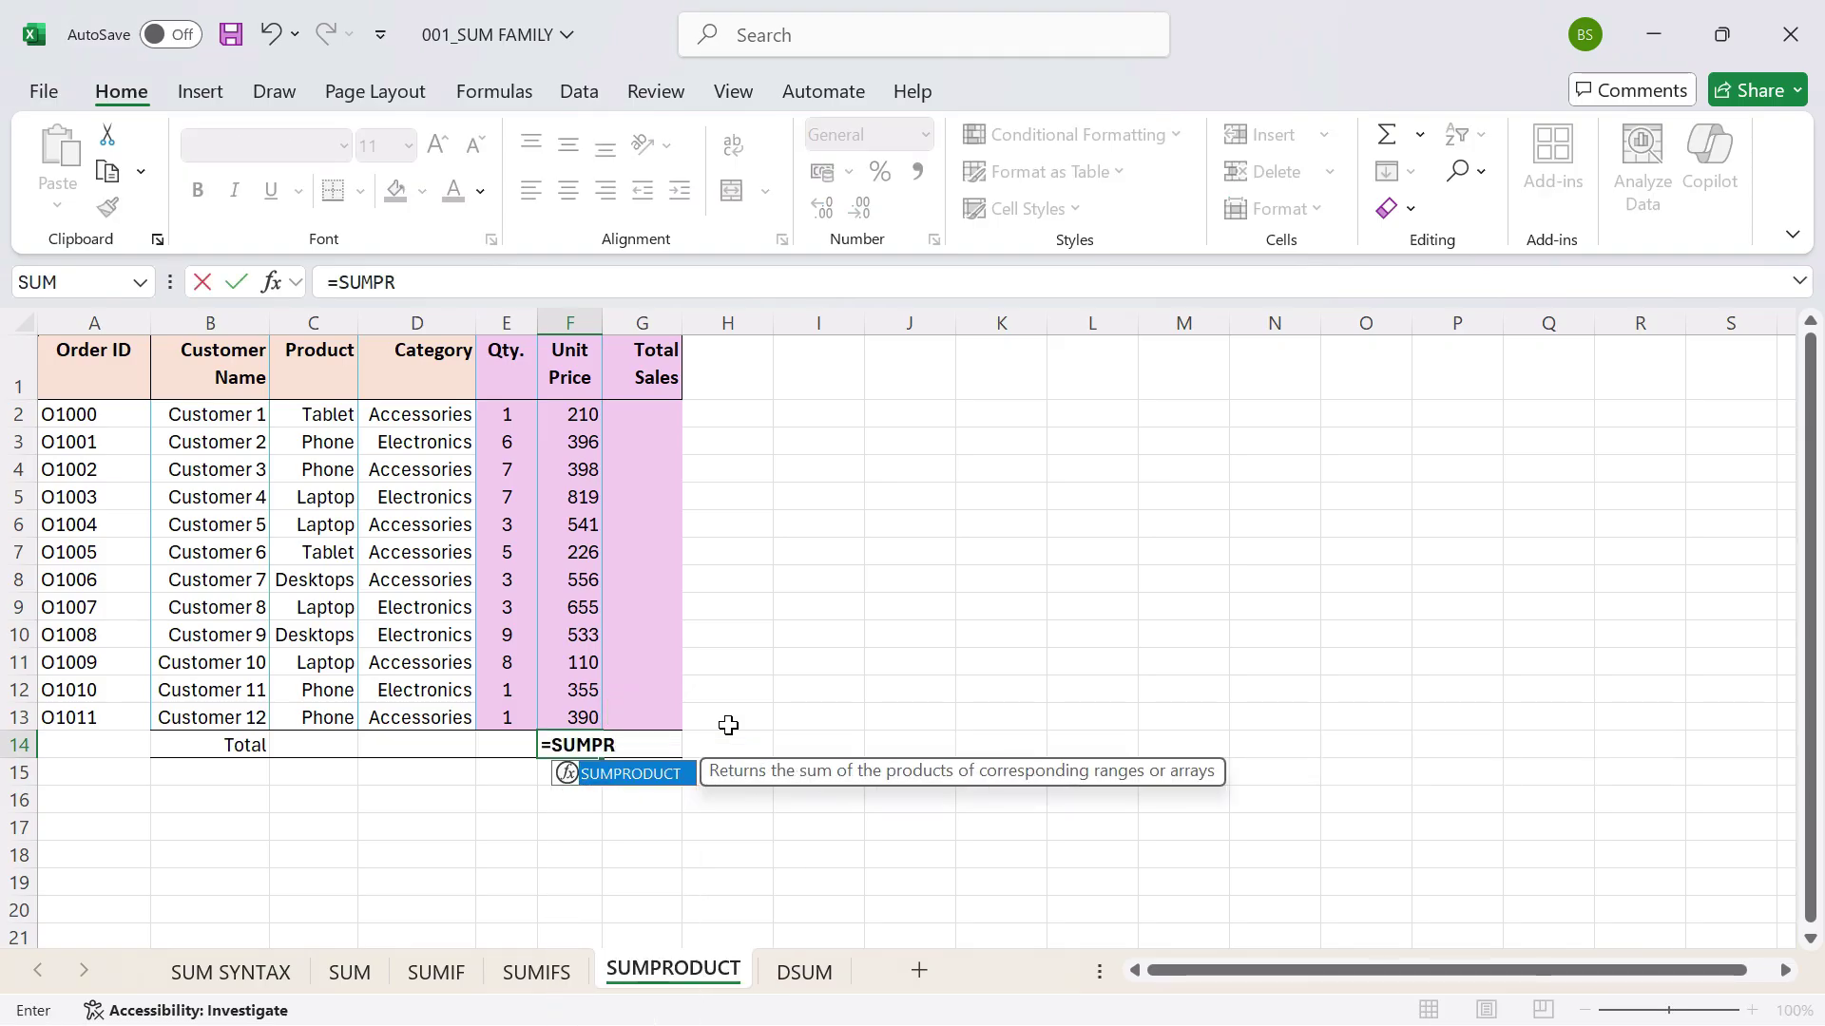
key(Tab)
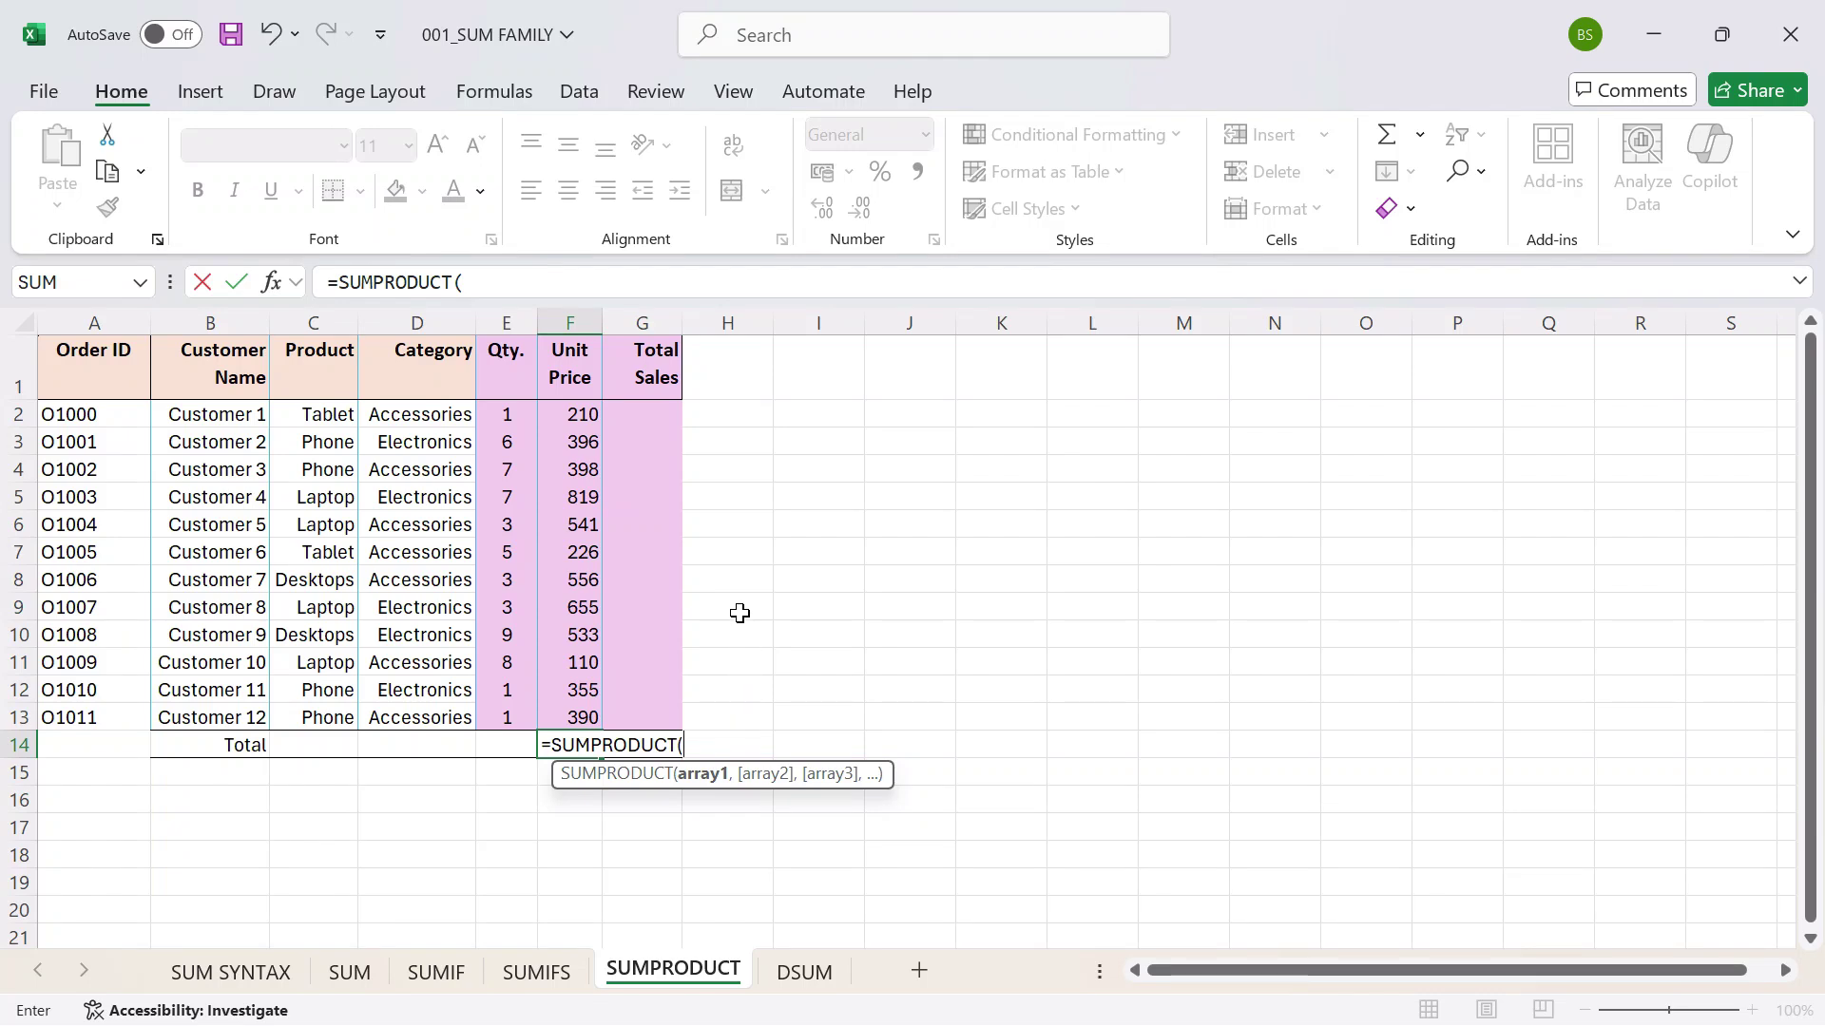
drag(501, 410, 501, 717)
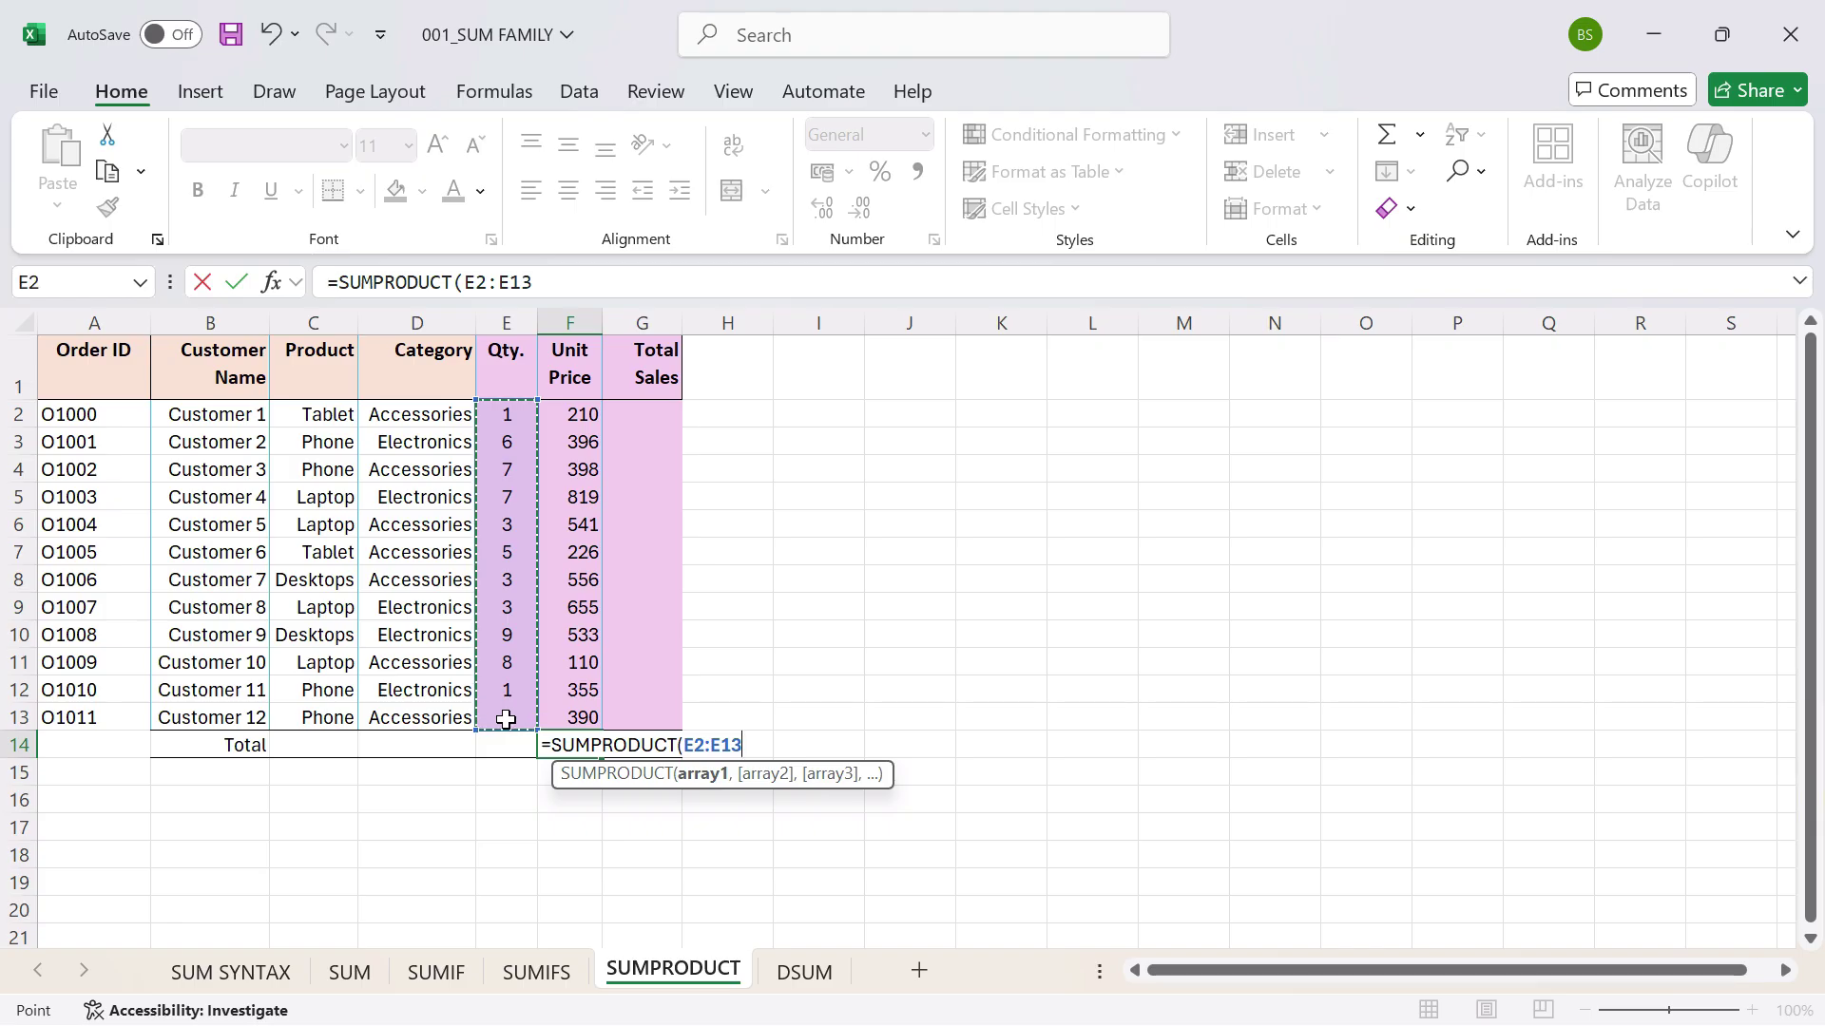
text(,)
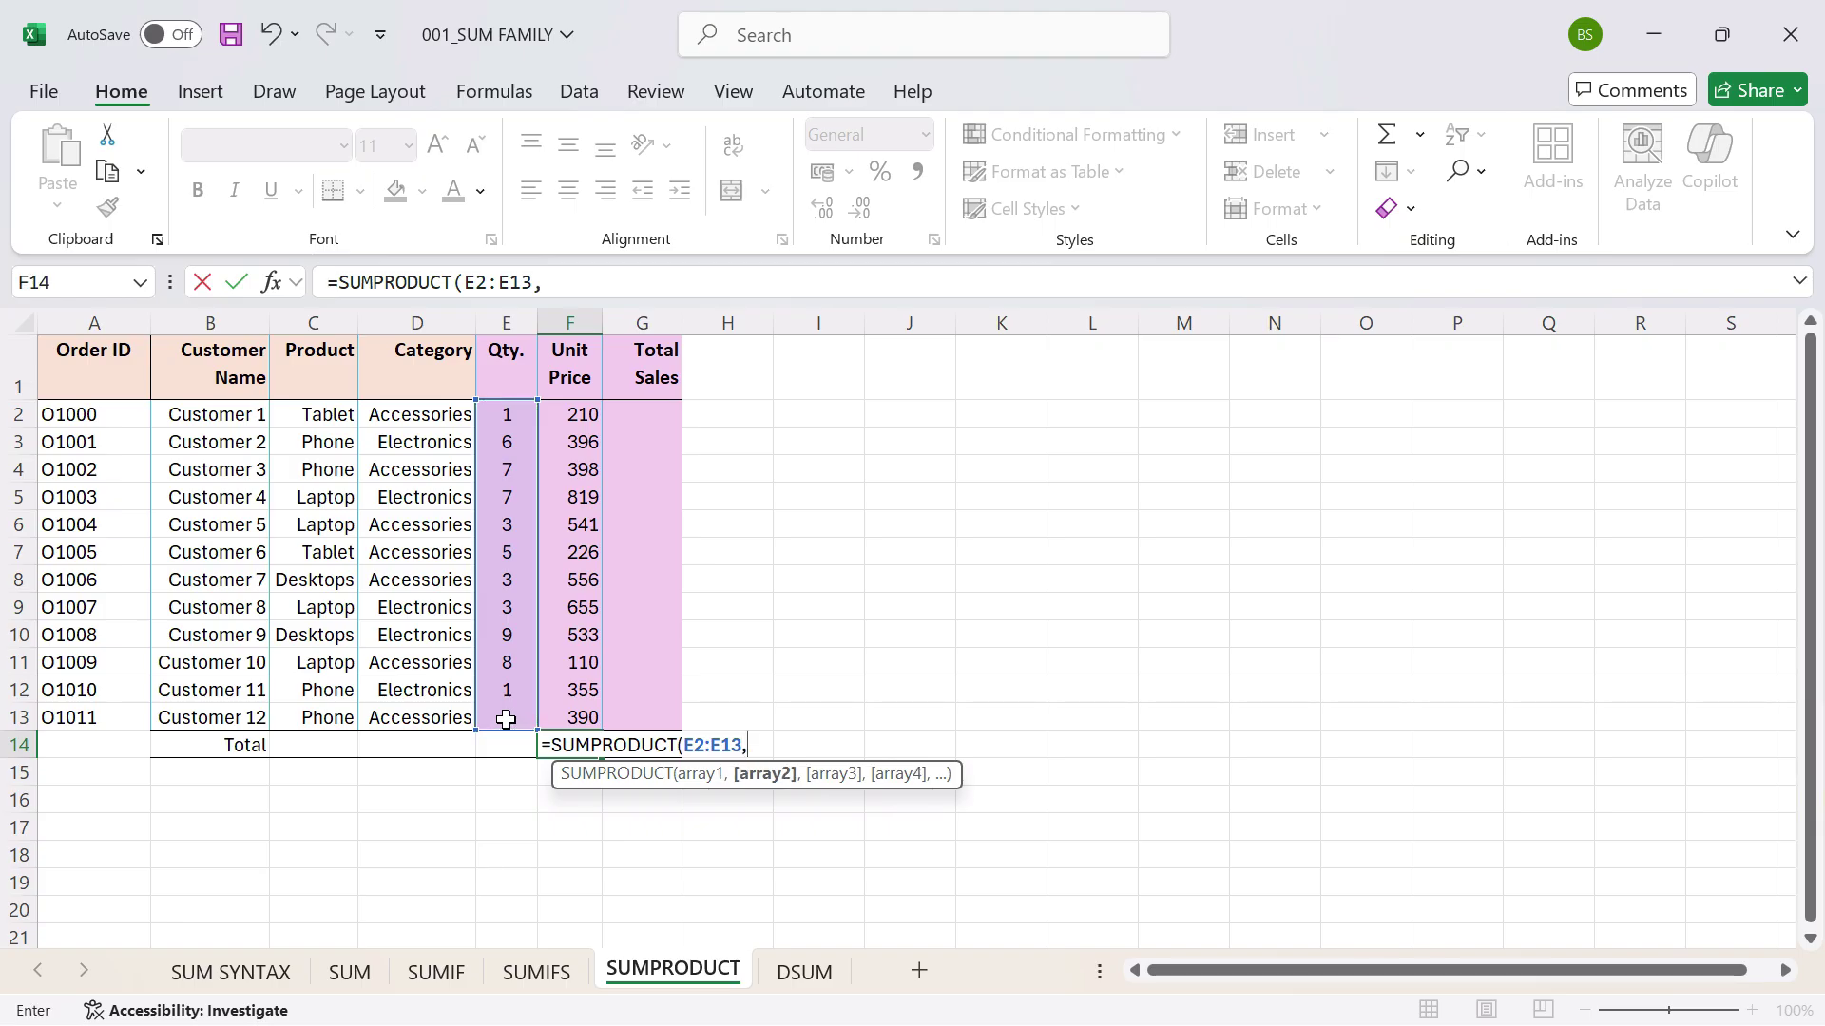
click(576, 418)
drag(575, 418, 585, 724)
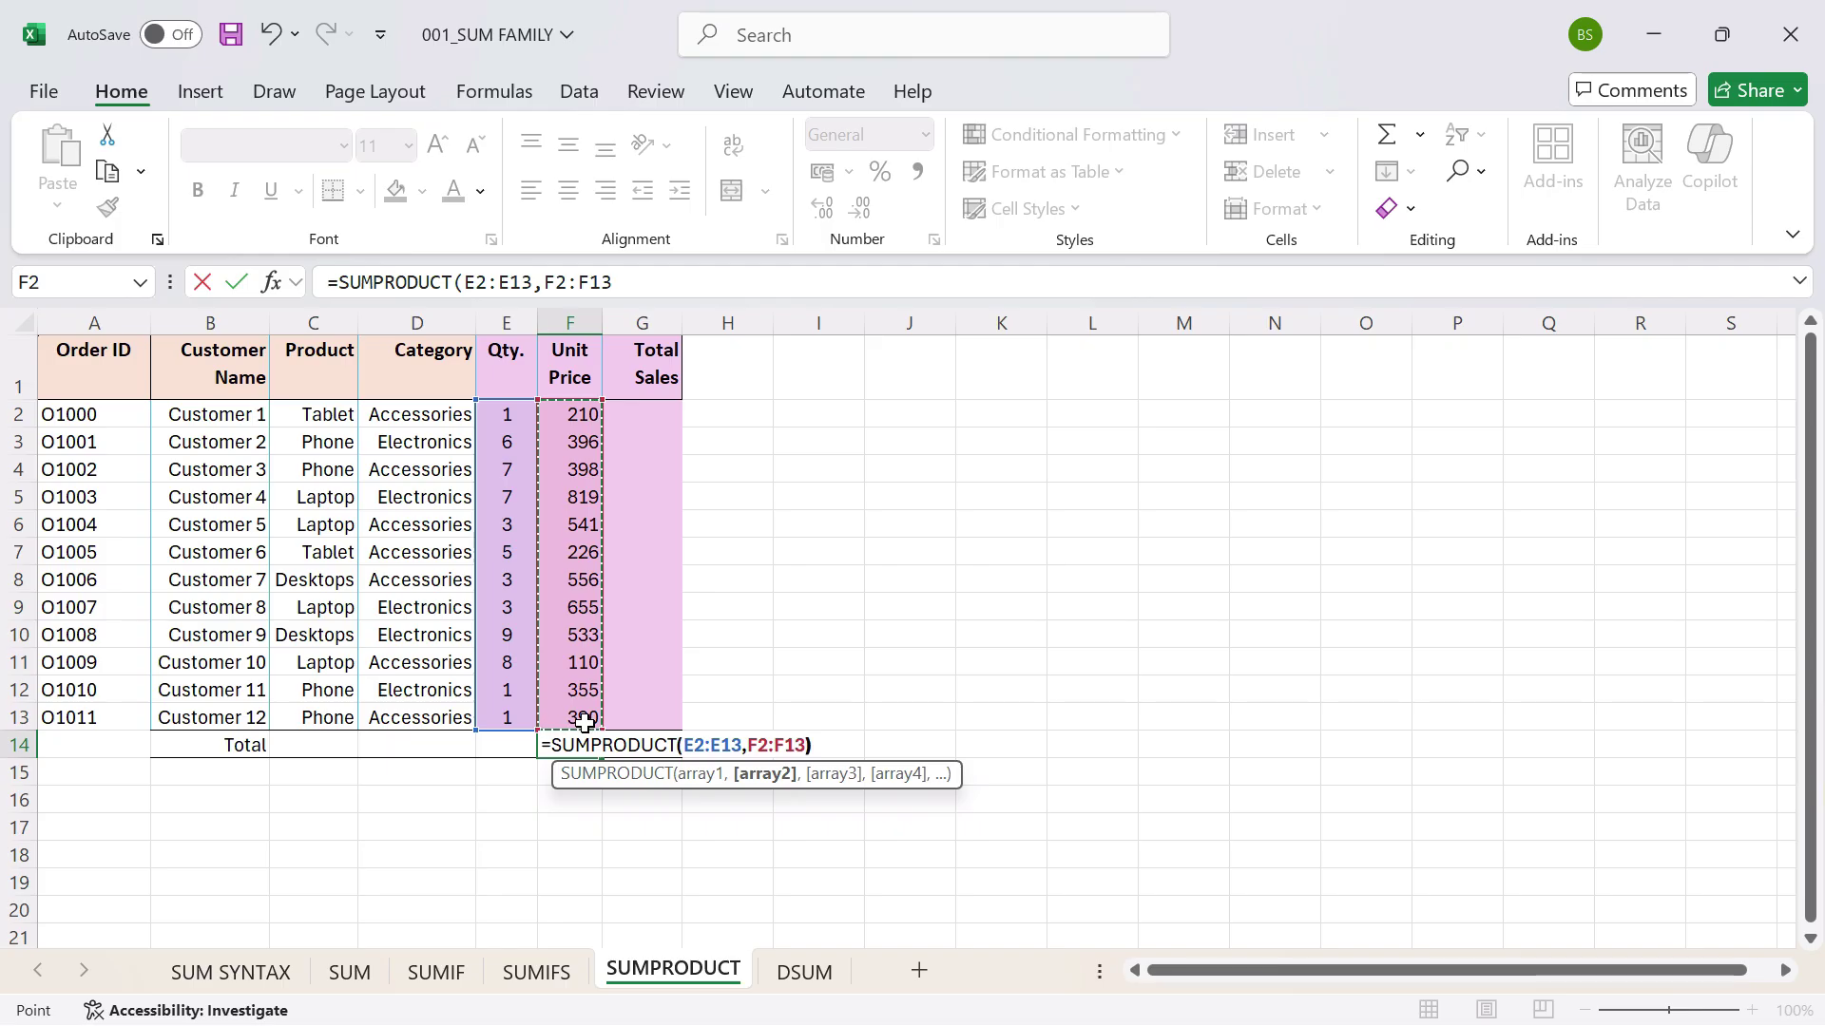
text())
key(Return)
key(Up)
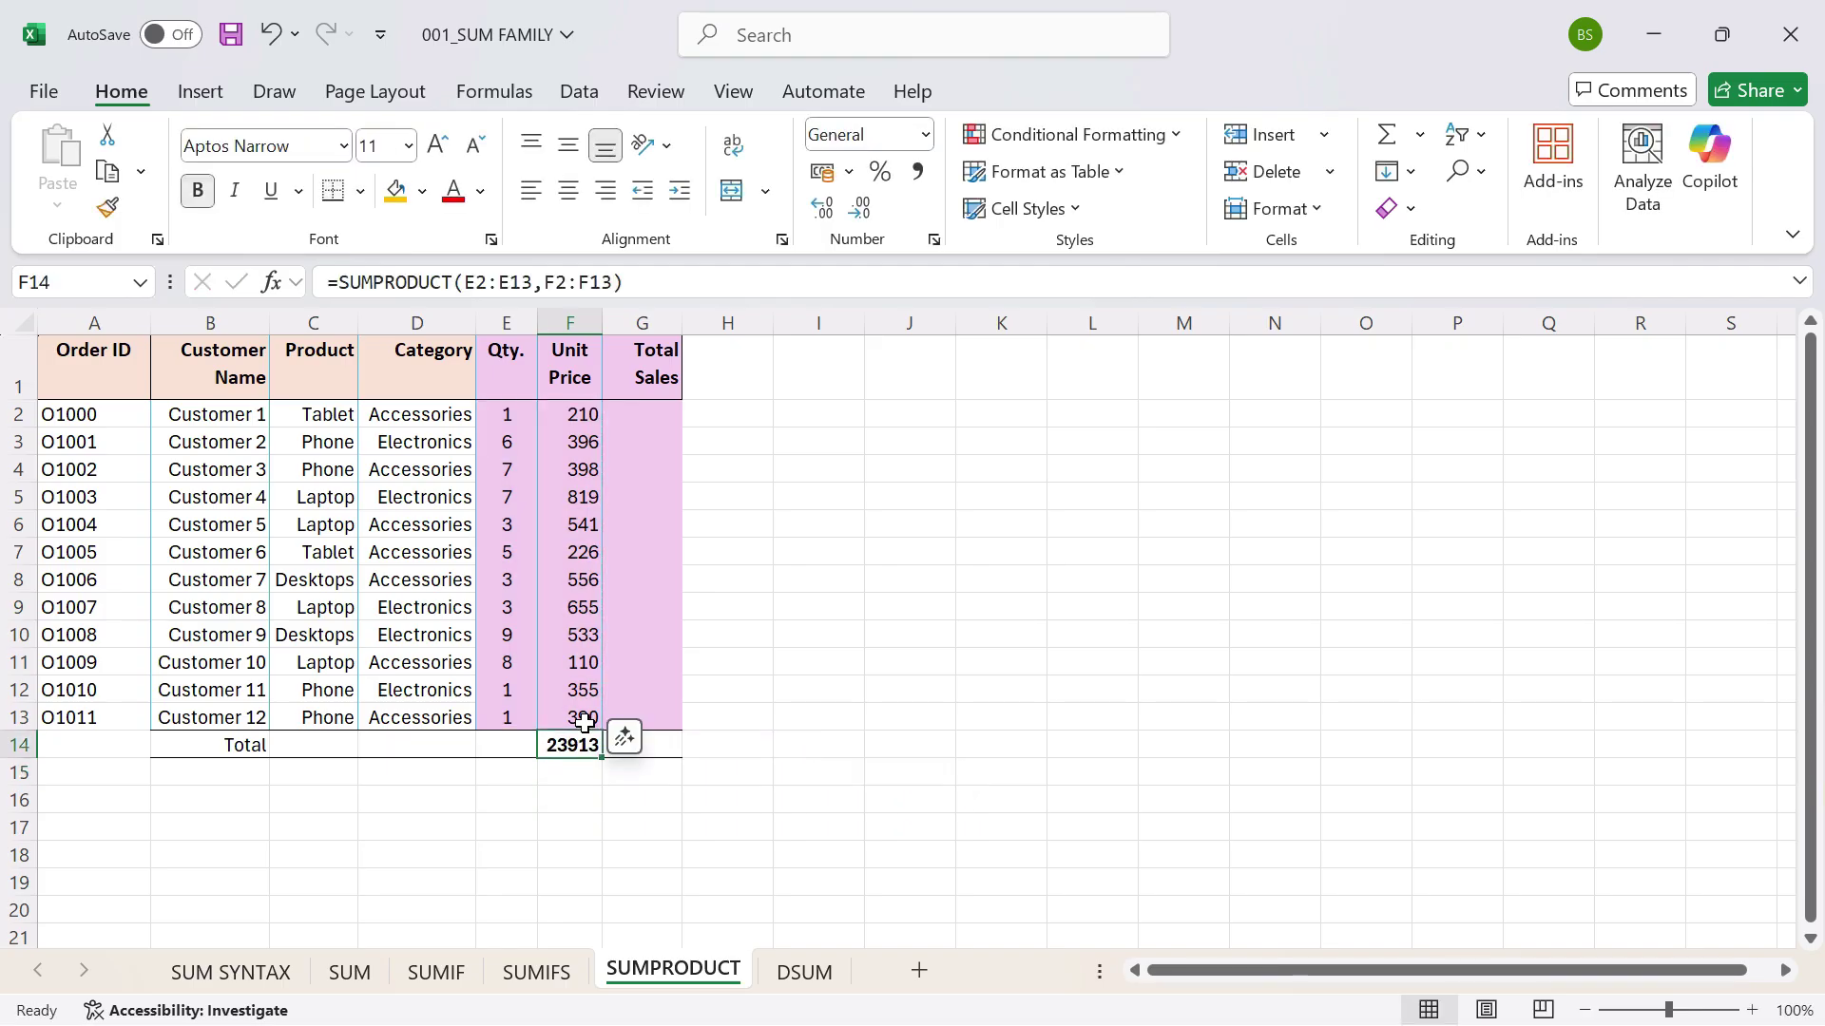
Enter =E2*F2 in G2 to calculate the first order's Total Sales.
click(634, 460)
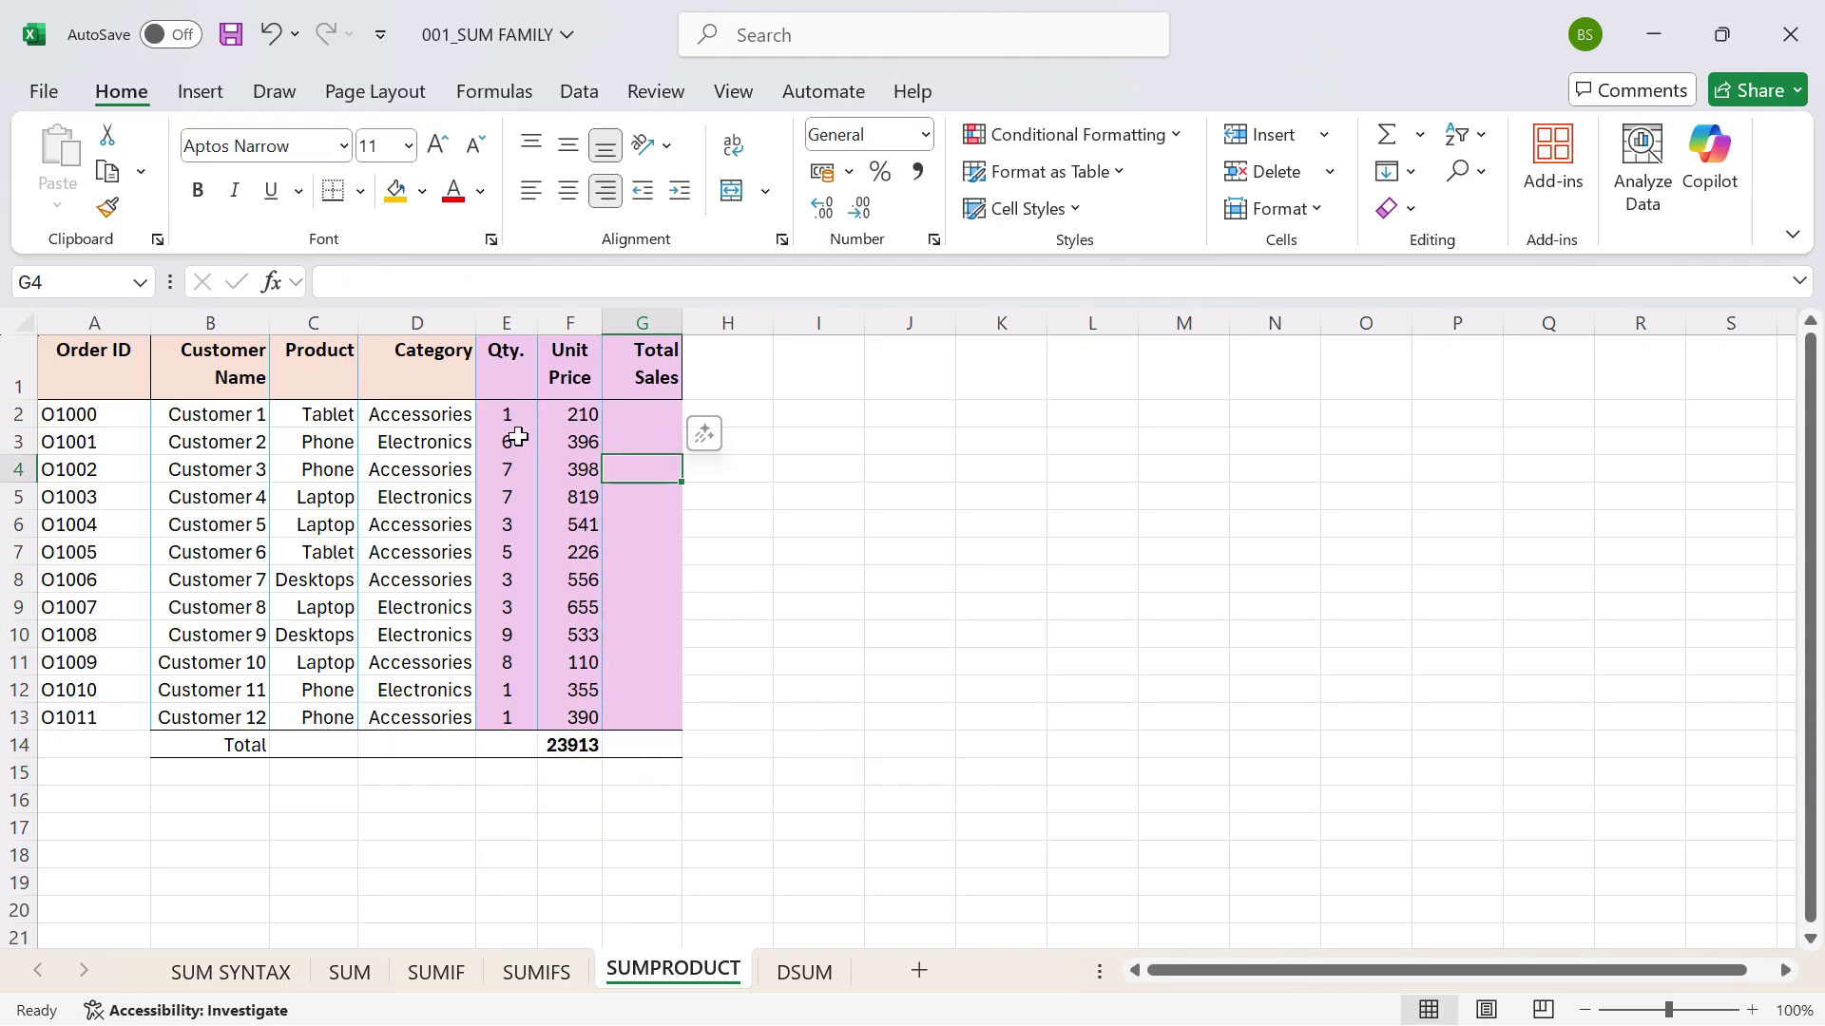
key(Up)
key(Up)
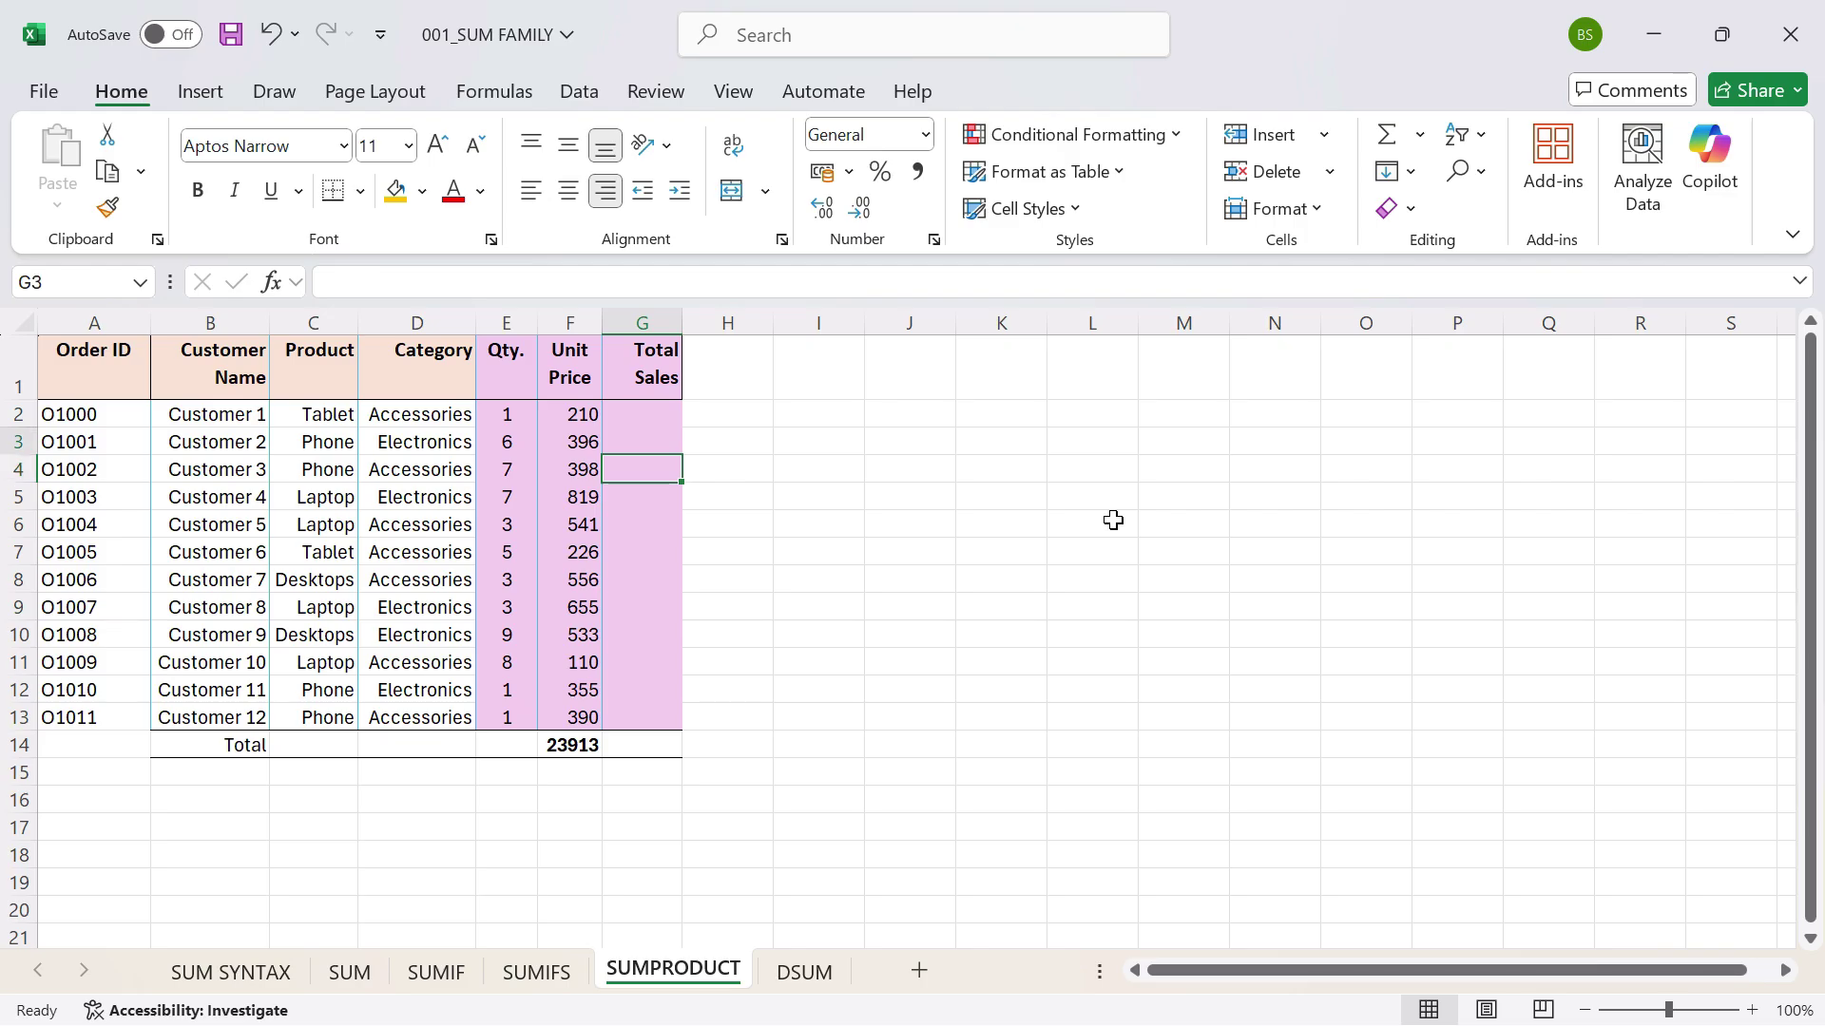
text(=)
key(Left)
key(Left)
text(*)
key(Left)
key(Return)
Copy the G2 formula down through G13 and save the workbook.
key(Up)
key(ctrl+c)
key(Down)
key(shift+Down)
key(shift+Down)
key(shift+Down)
key(shift+Down)
key(shift+Down)
key(shift+Down)
key(shift+Down)
key(shift+Down)
key(shift+Down)
key(shift+Down)
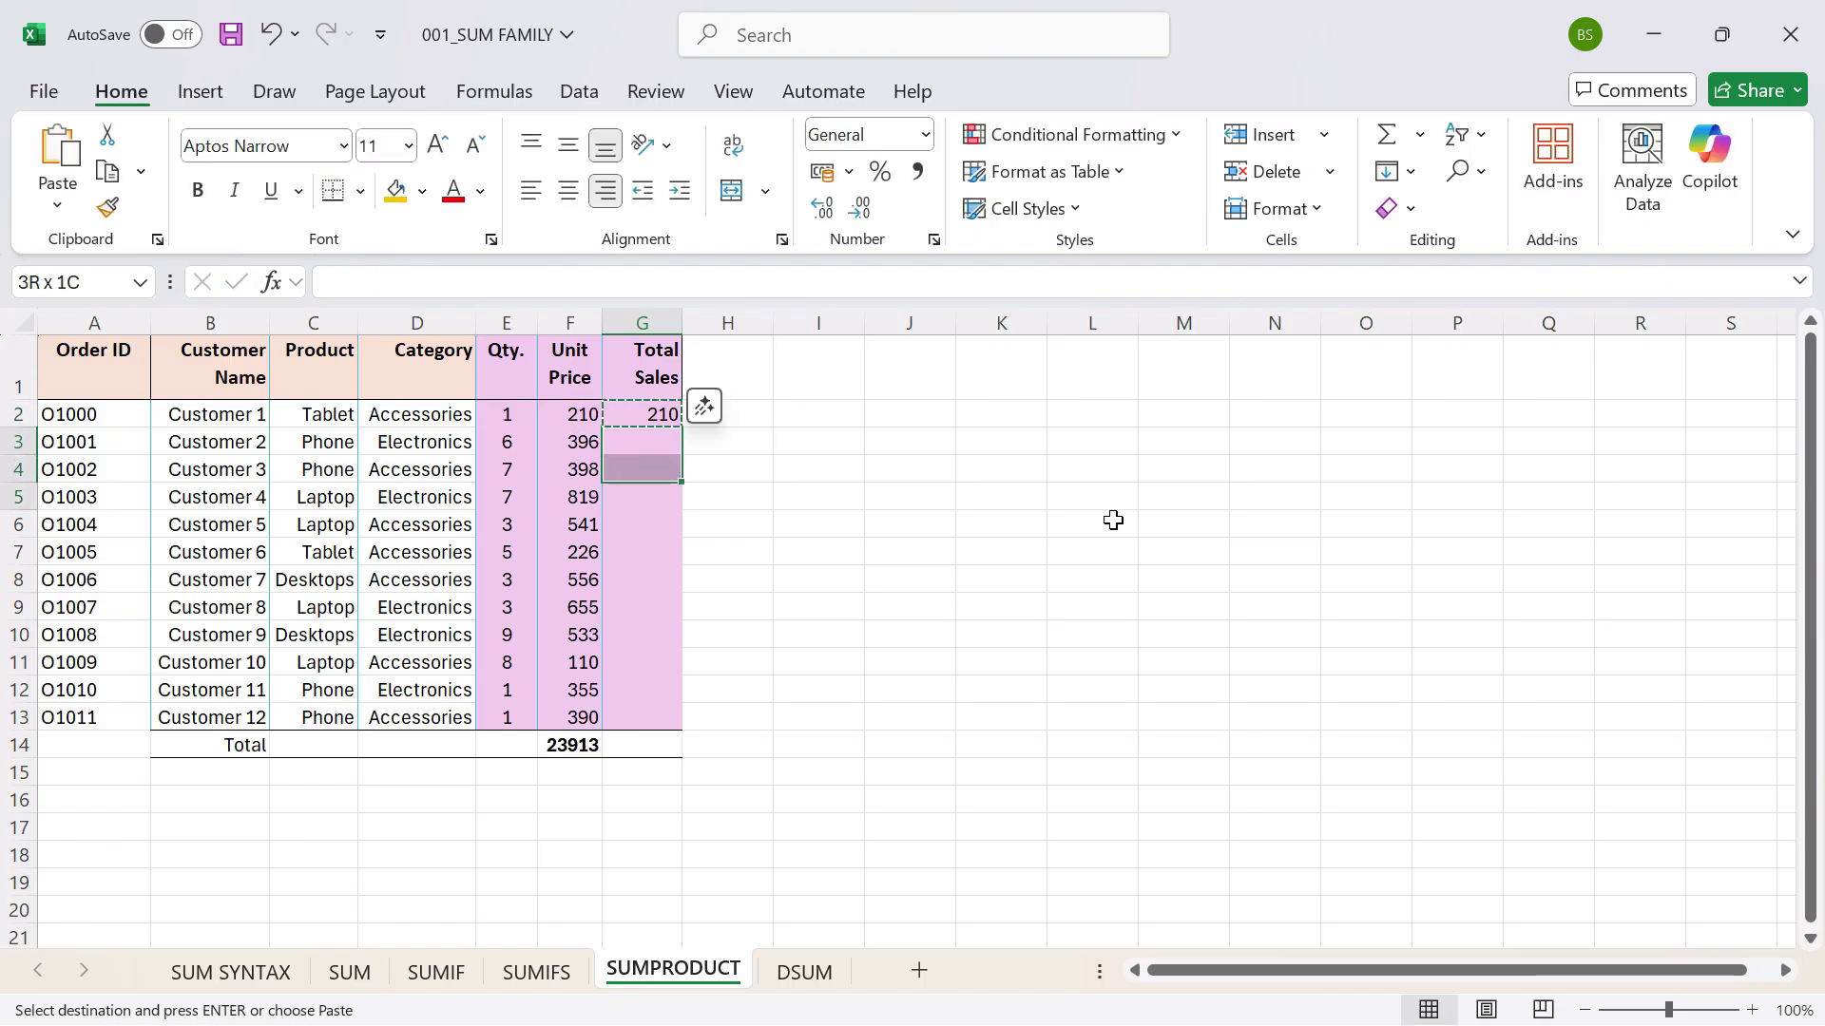
key(ctrl+v)
key(ctrl+s)
key(Up)
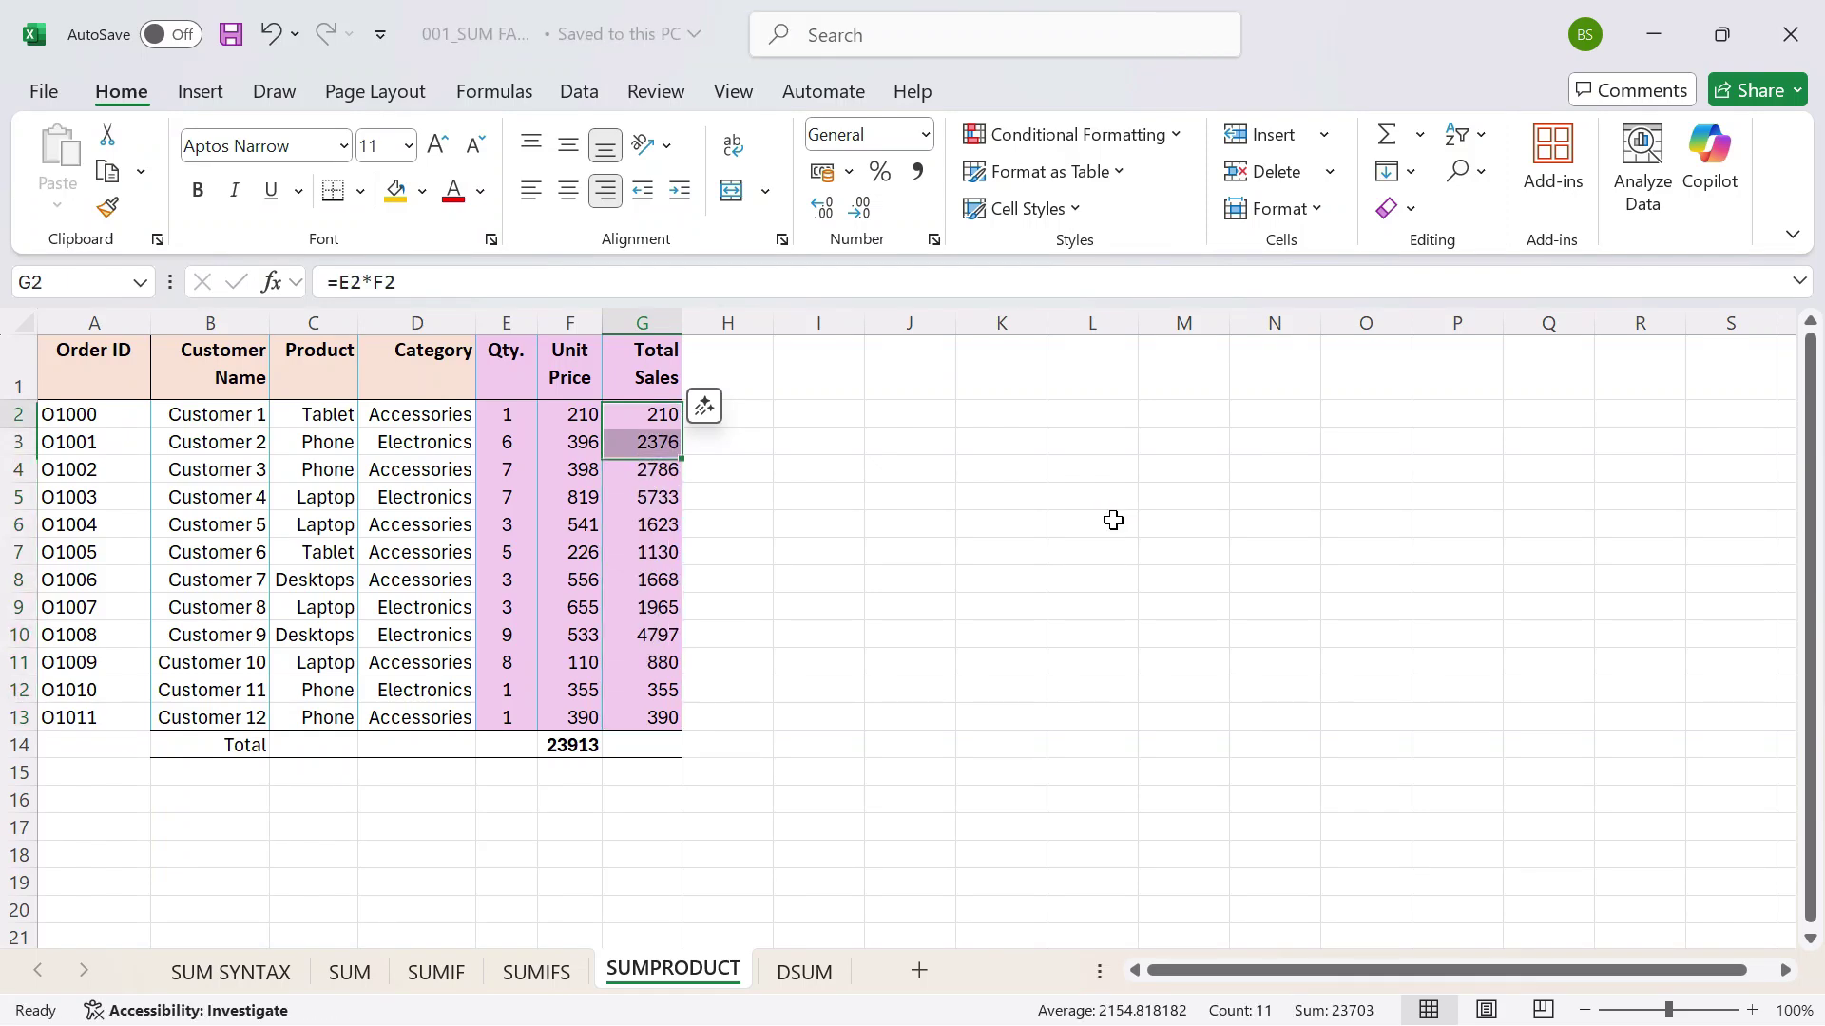
Check the Total Sales formulas in G2:G13 against the Qty. and Unit Price of each row.
click(507, 440)
click(578, 440)
click(668, 440)
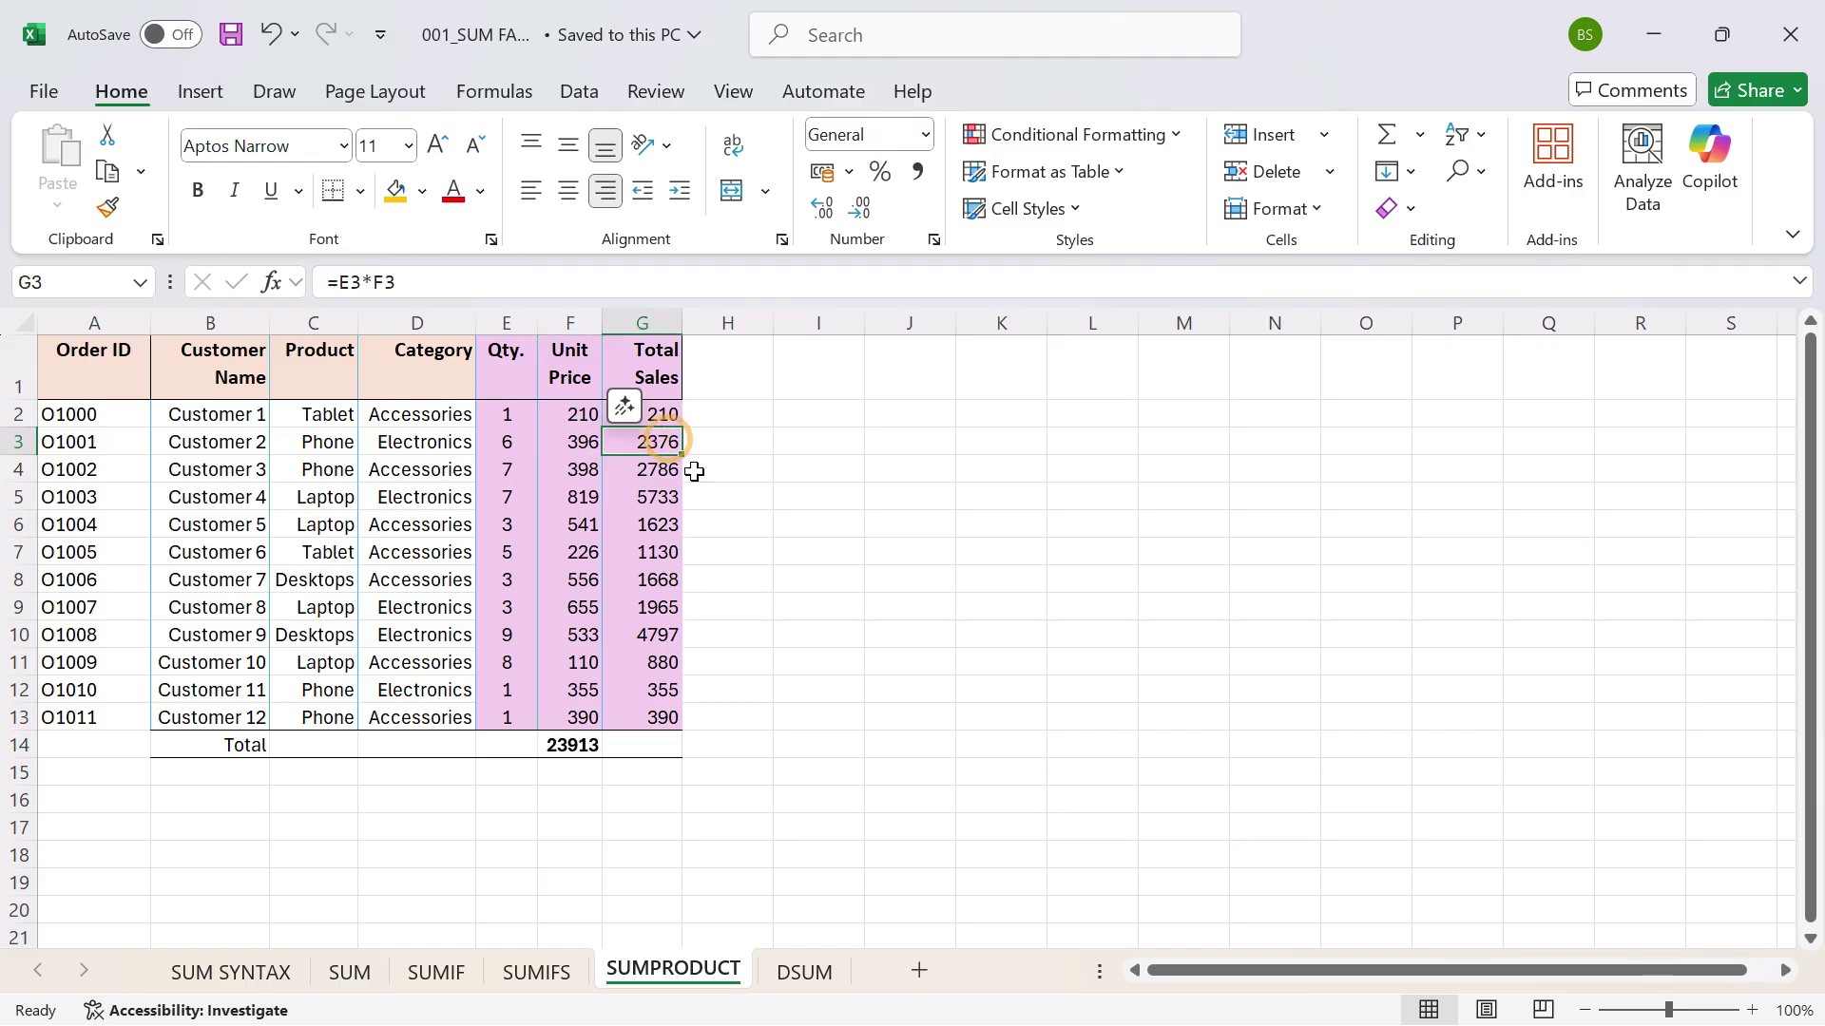
drag(506, 413, 656, 717)
drag(645, 415, 654, 718)
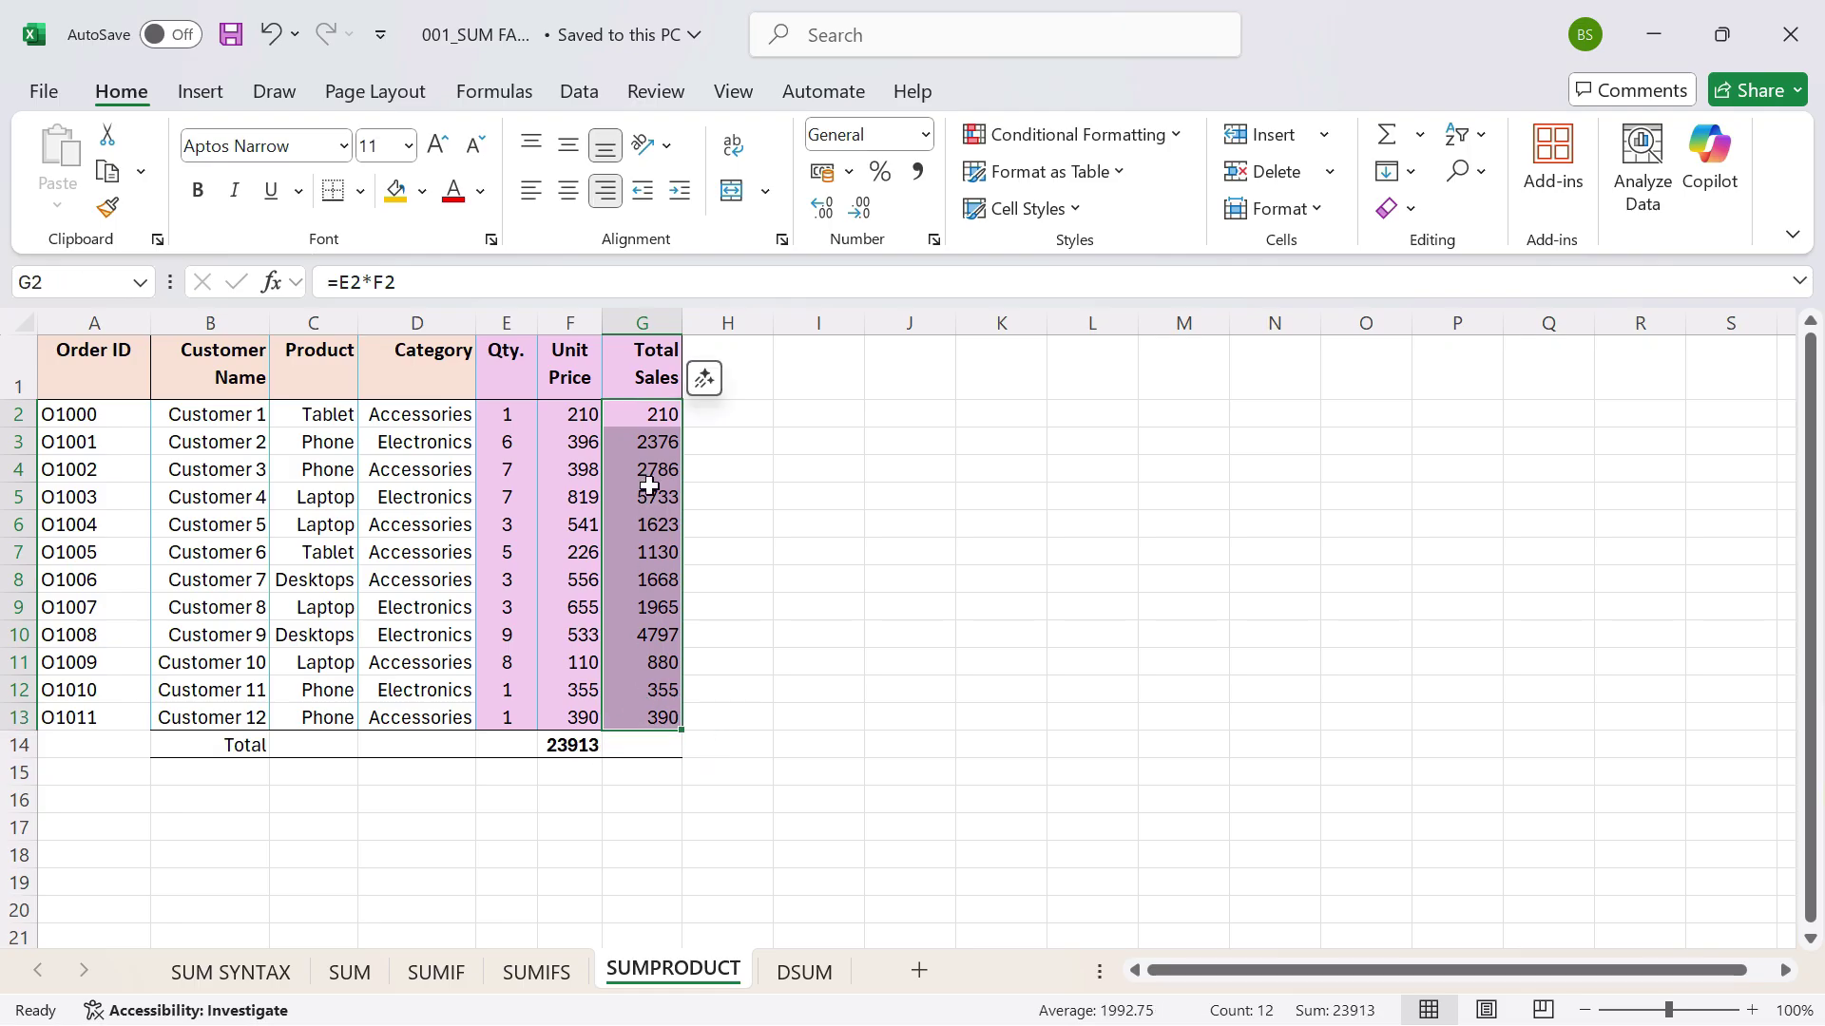
click(663, 415)
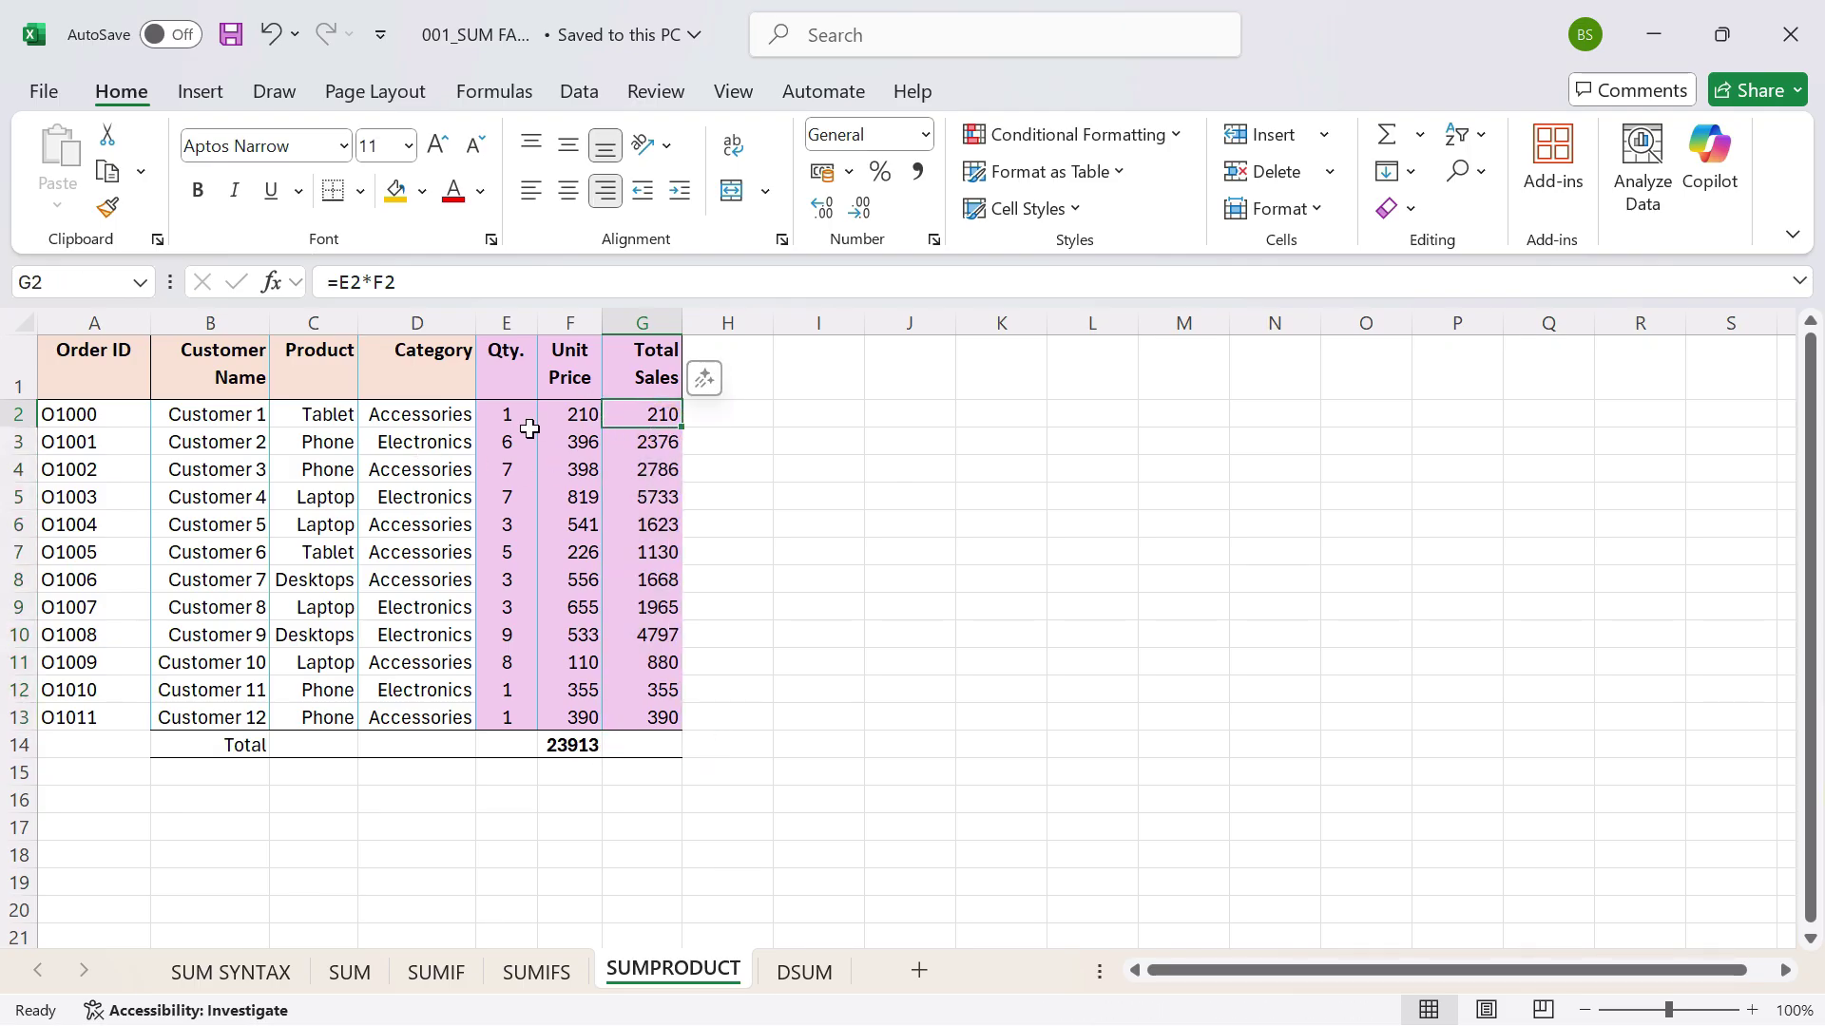
click(505, 411)
click(580, 419)
click(635, 416)
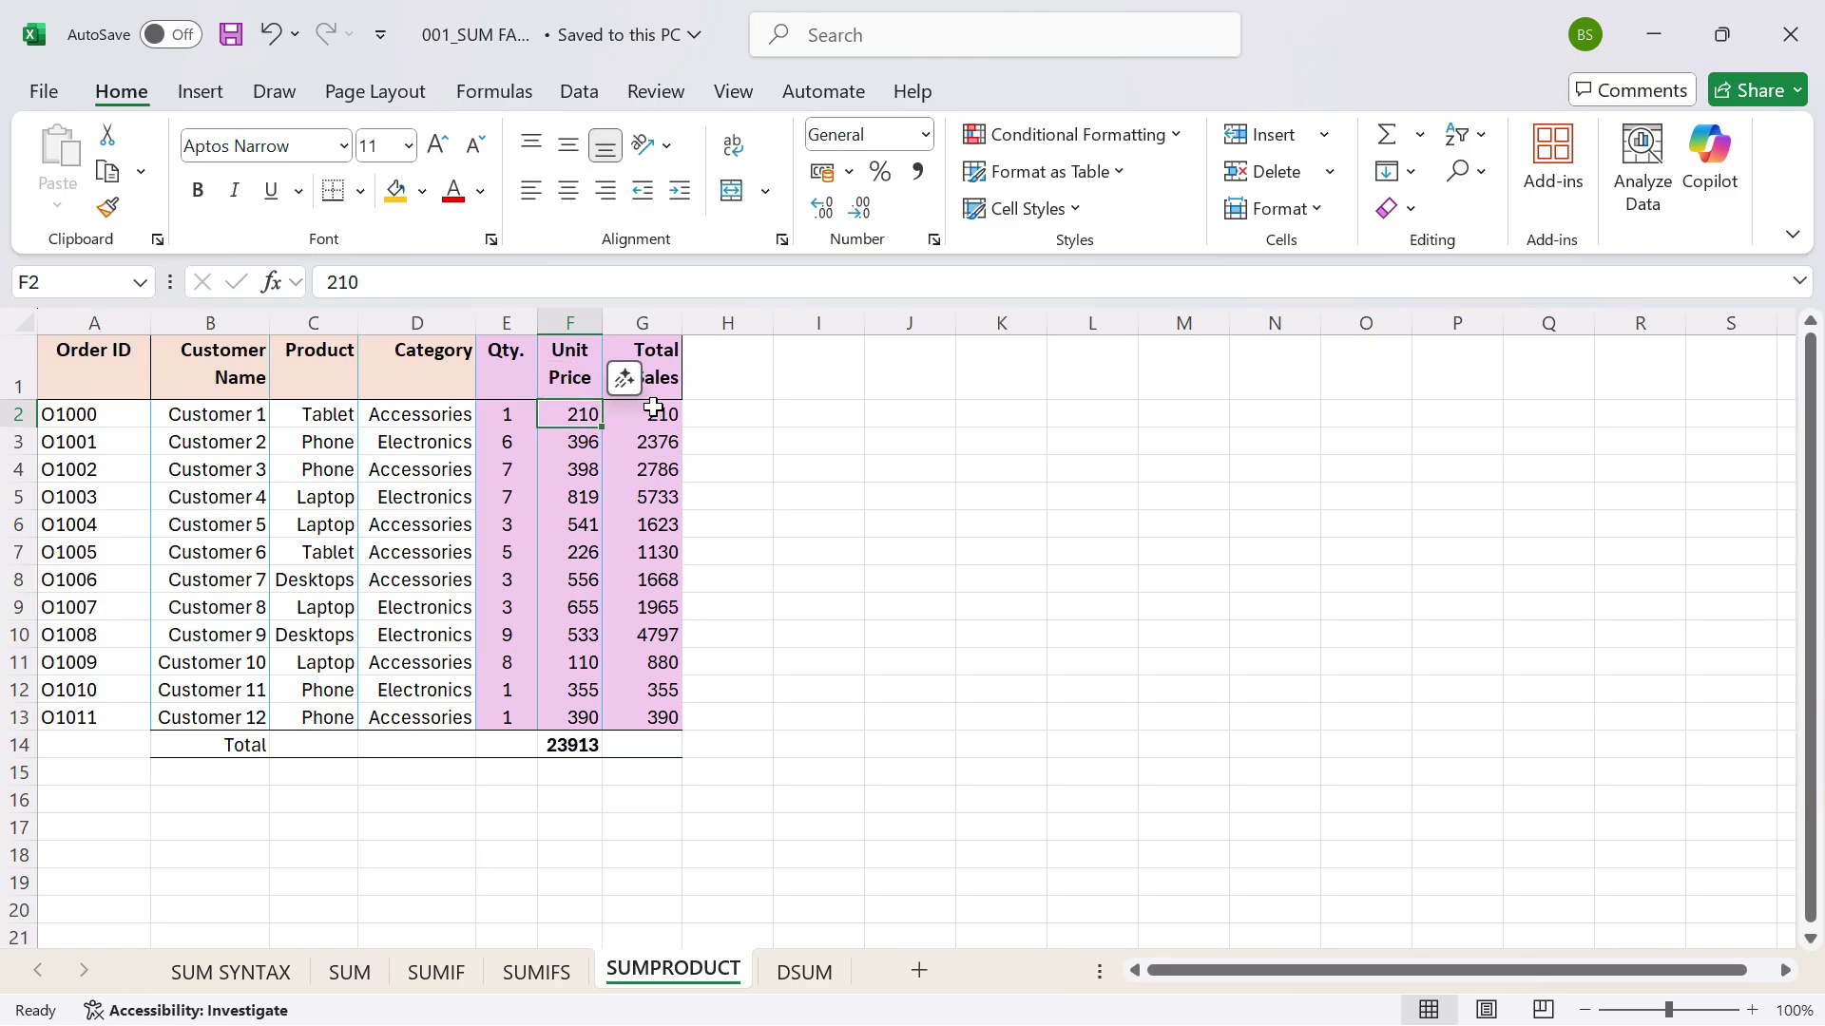
drag(653, 442, 662, 718)
Enter =SUM(G2:G13) in G14 to total the Total Sales column.
click(639, 751)
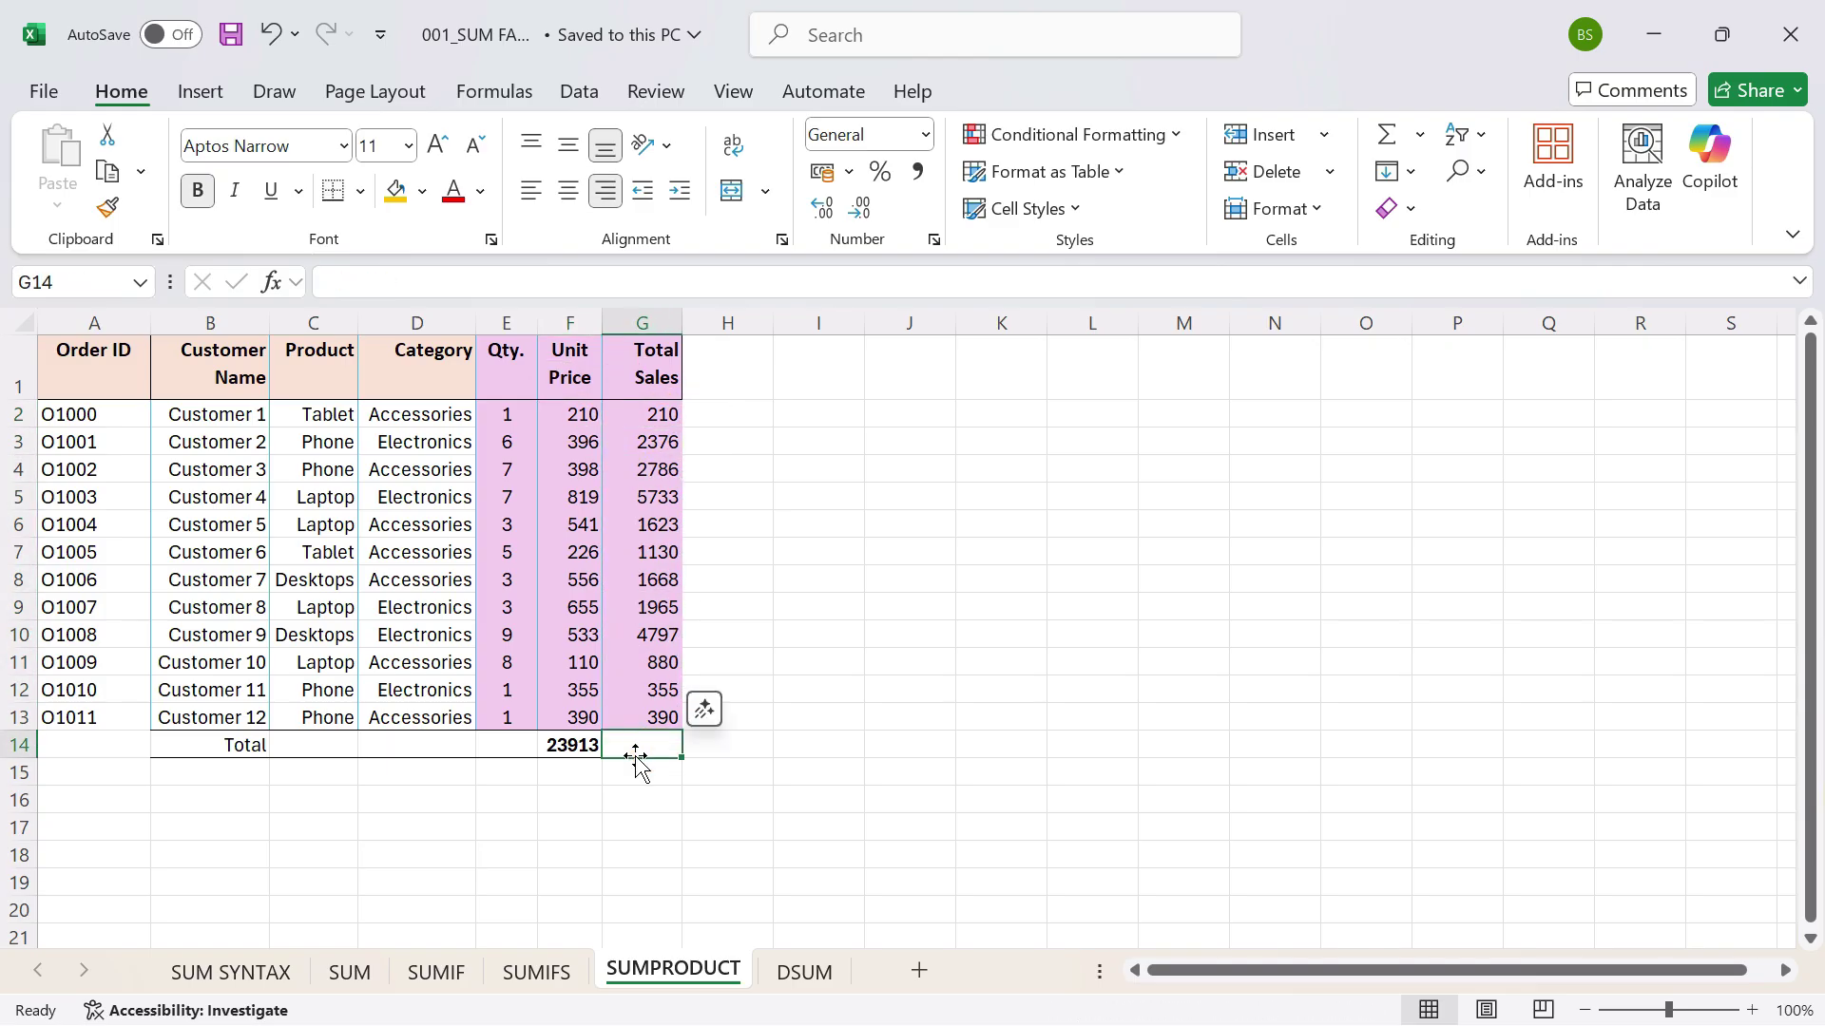
text(=SUM()
drag(656, 719, 656, 415)
text())
key(Return)
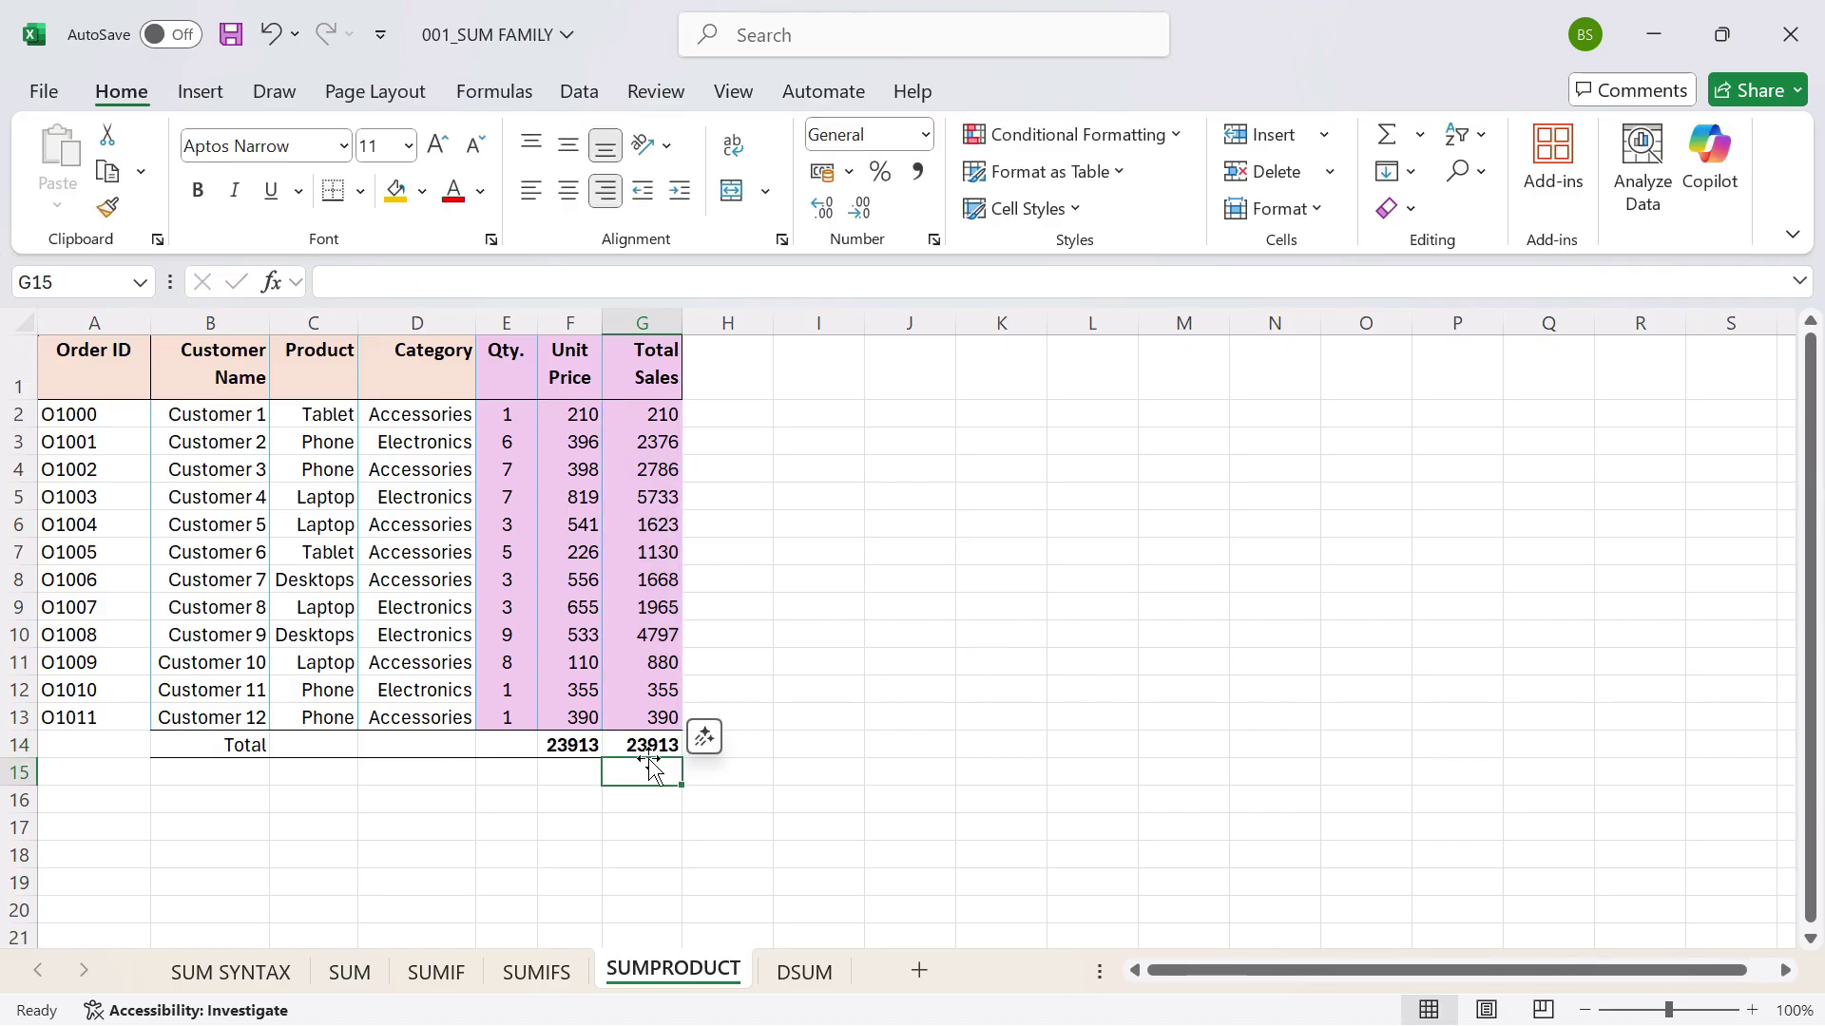
Highlight the two totals in G14 and F14 with the gold fill color.
click(646, 745)
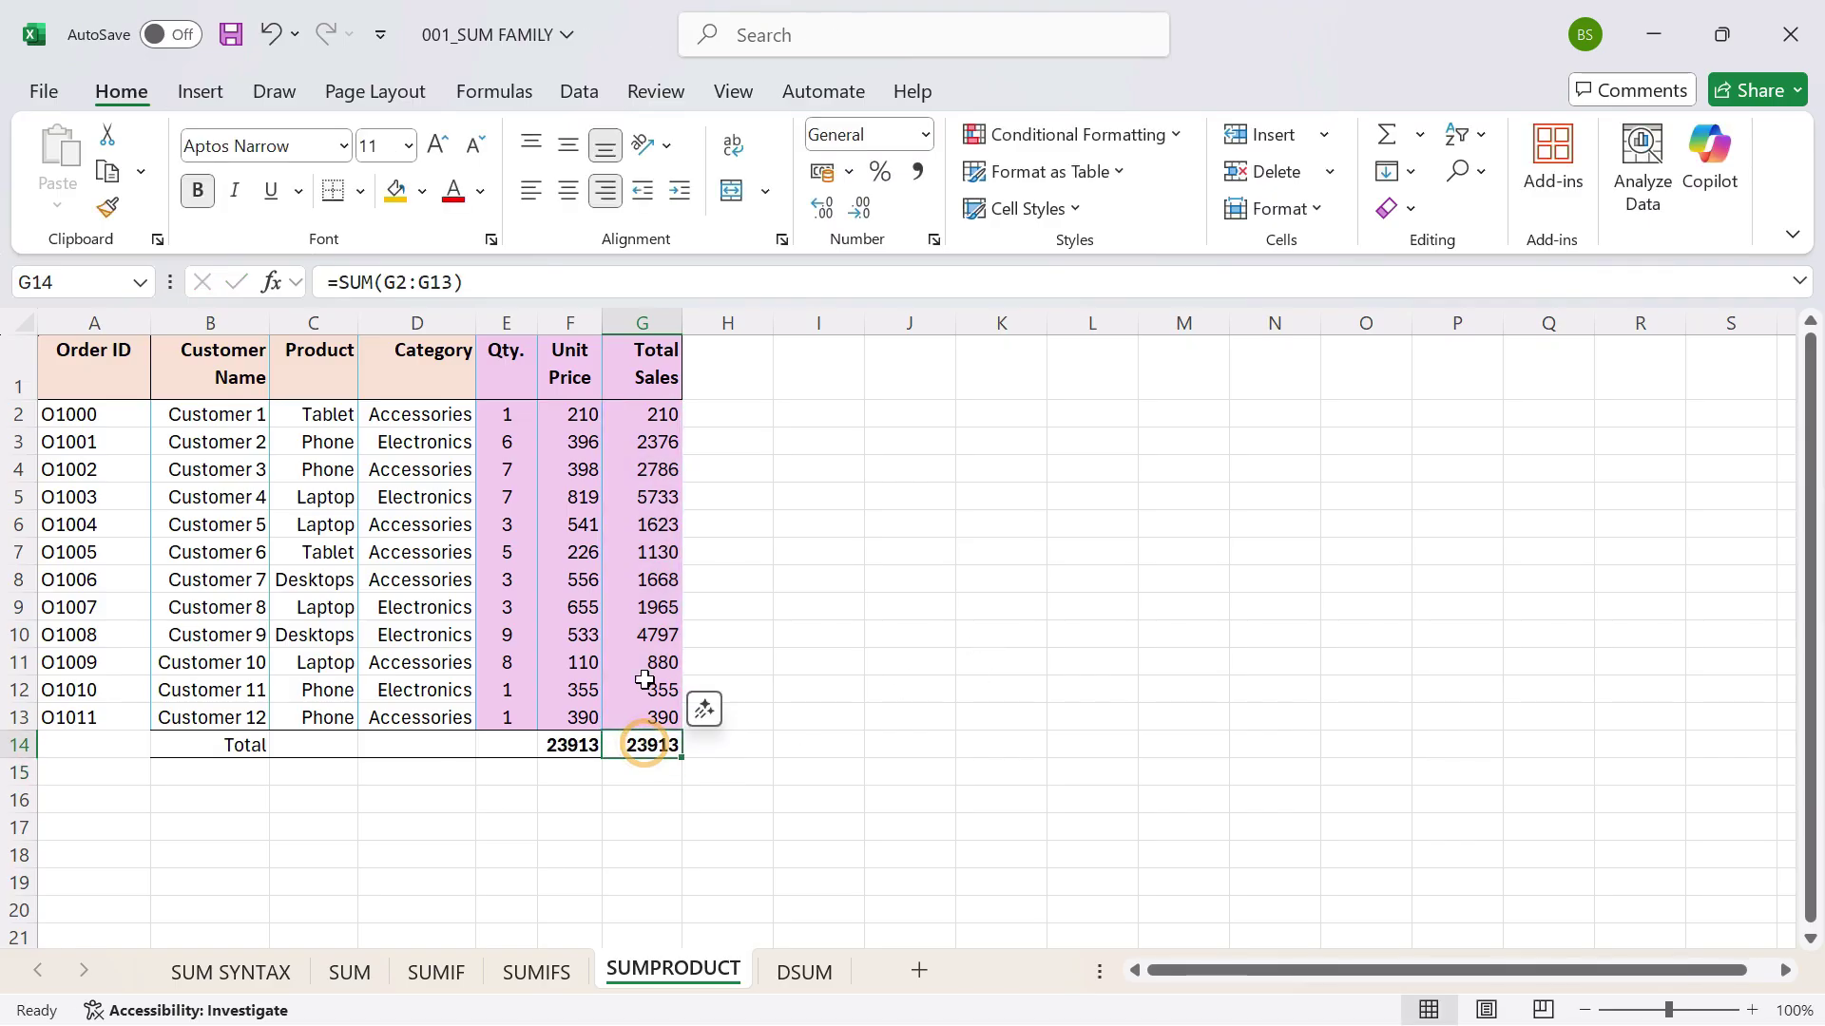
click(390, 187)
click(567, 751)
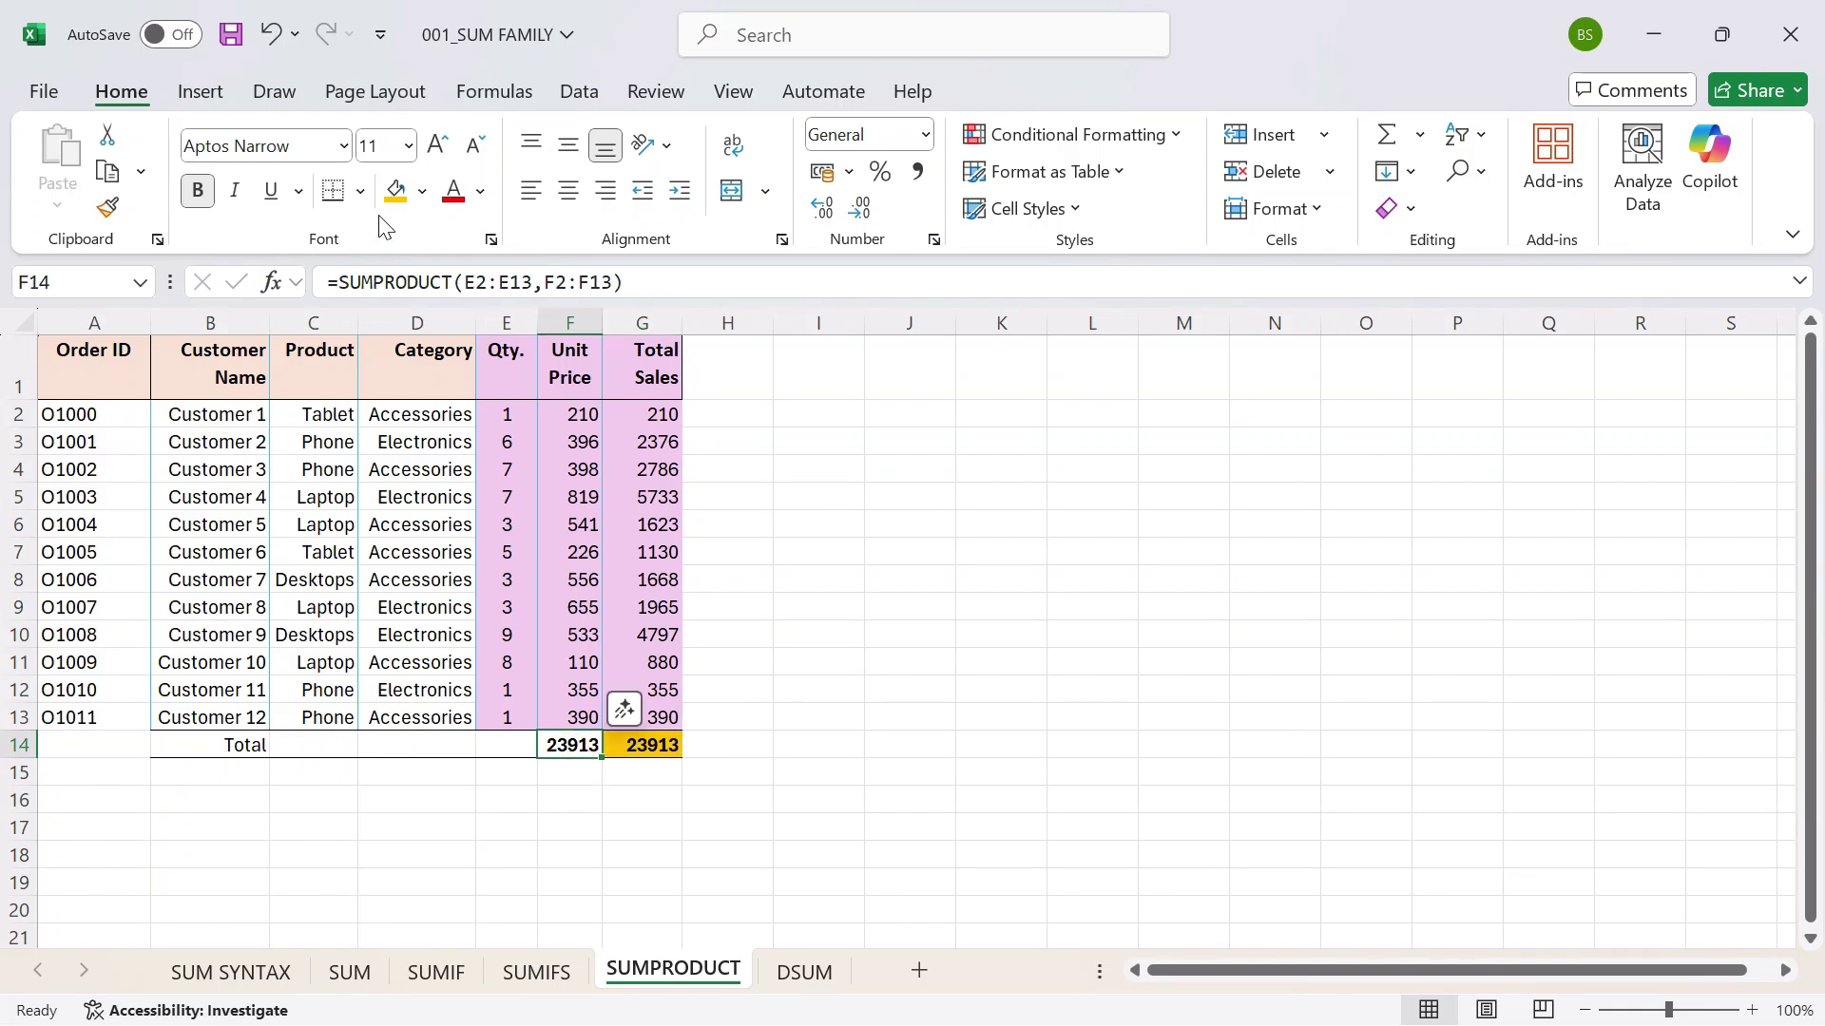
click(393, 190)
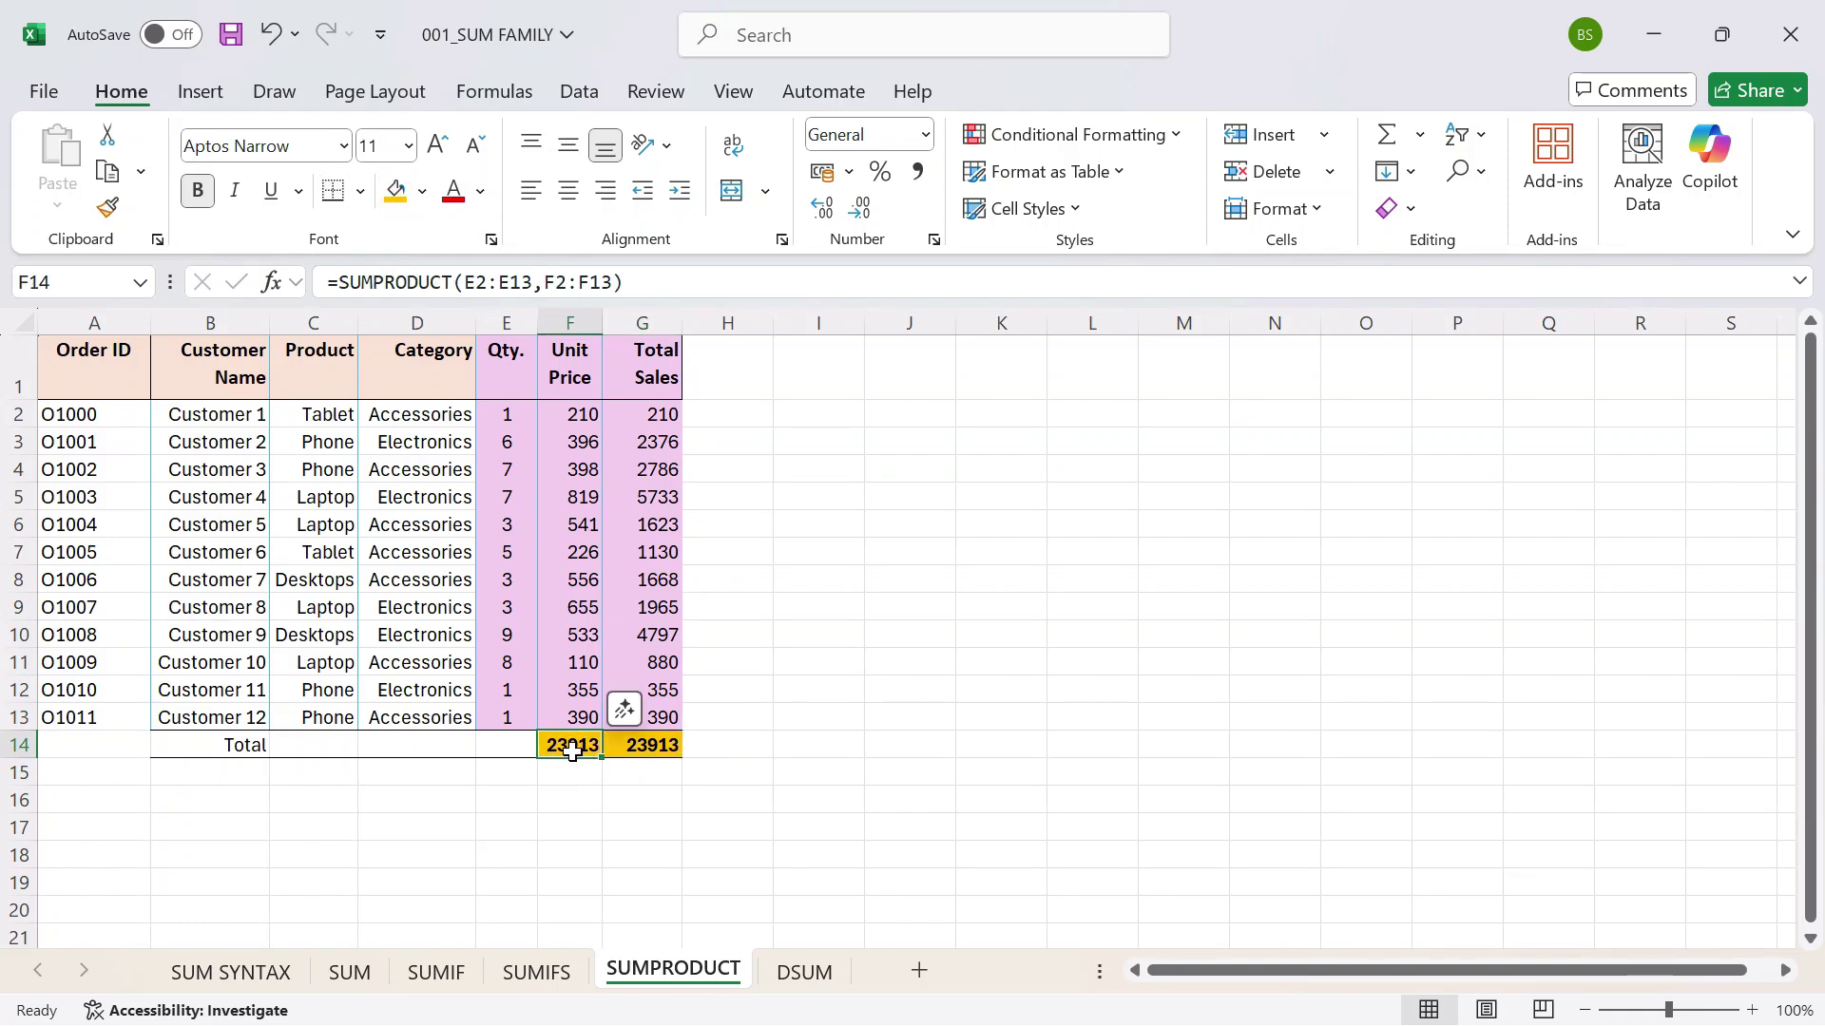
Compare the SUMPRODUCT total in F14 with the SUM total in G14 and the row formula in G2.
click(587, 793)
click(574, 744)
click(663, 745)
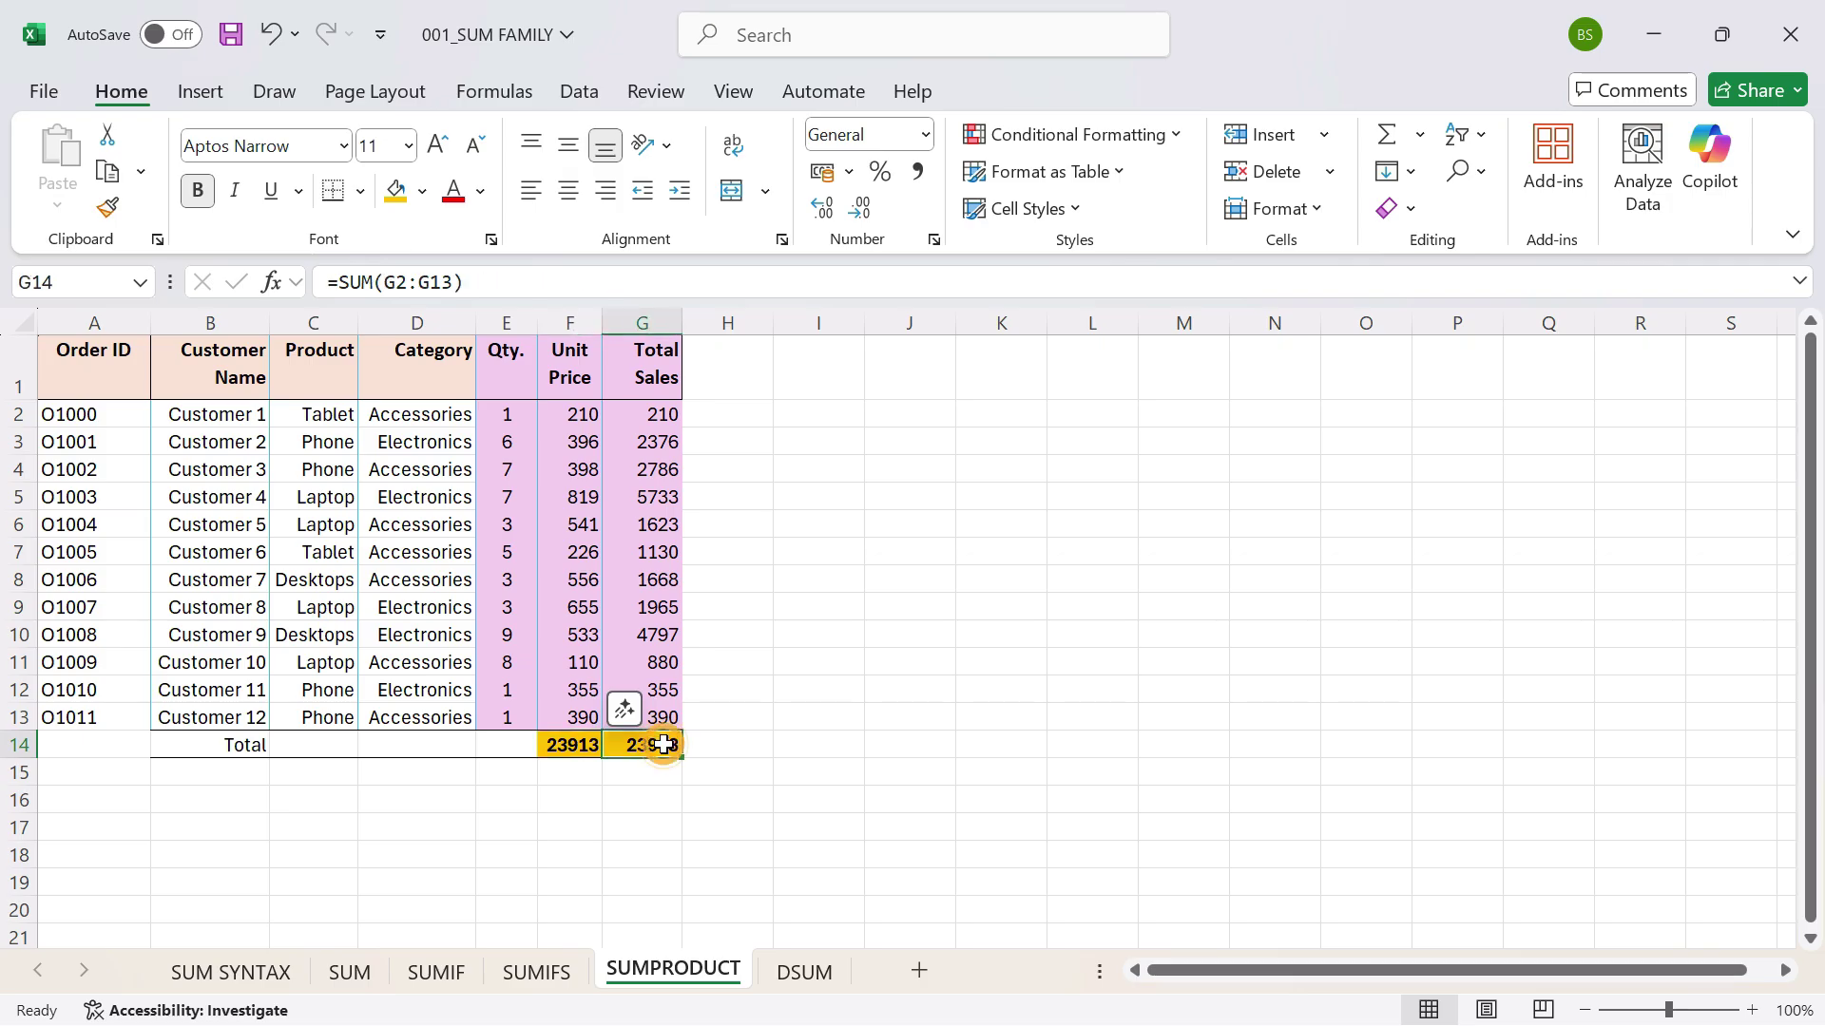
click(527, 415)
click(634, 414)
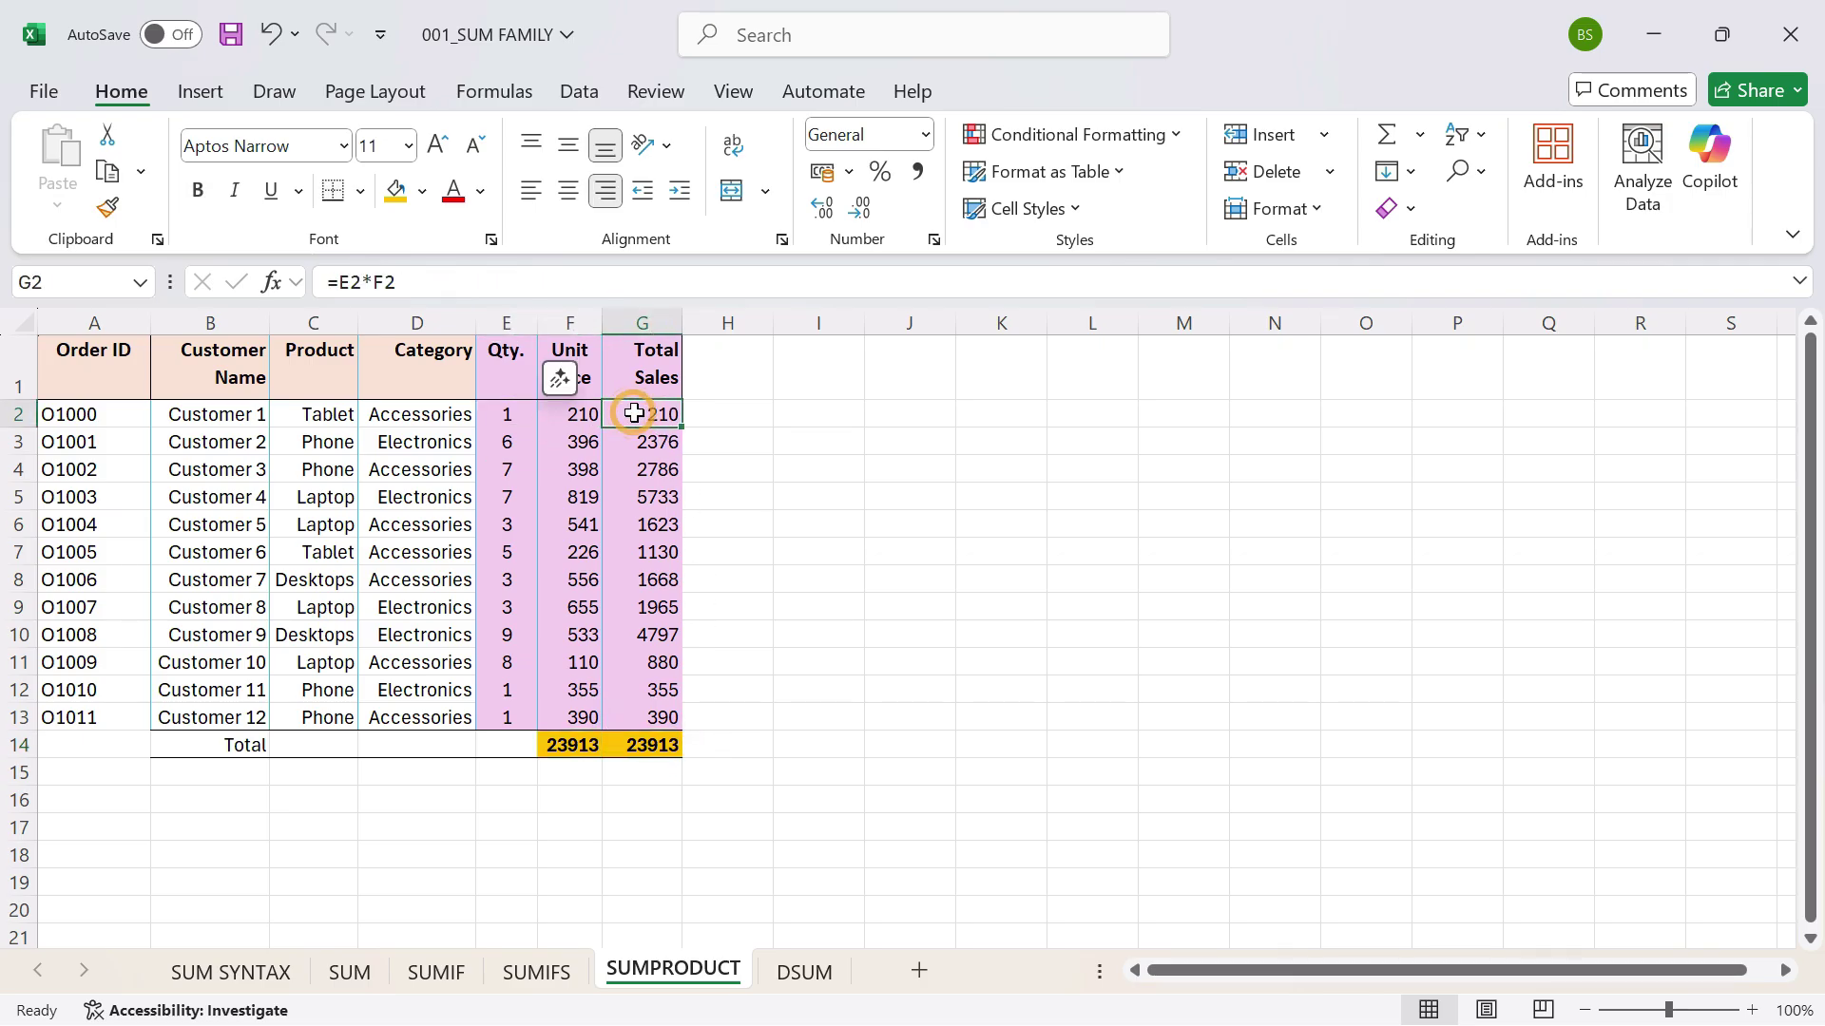
click(588, 745)
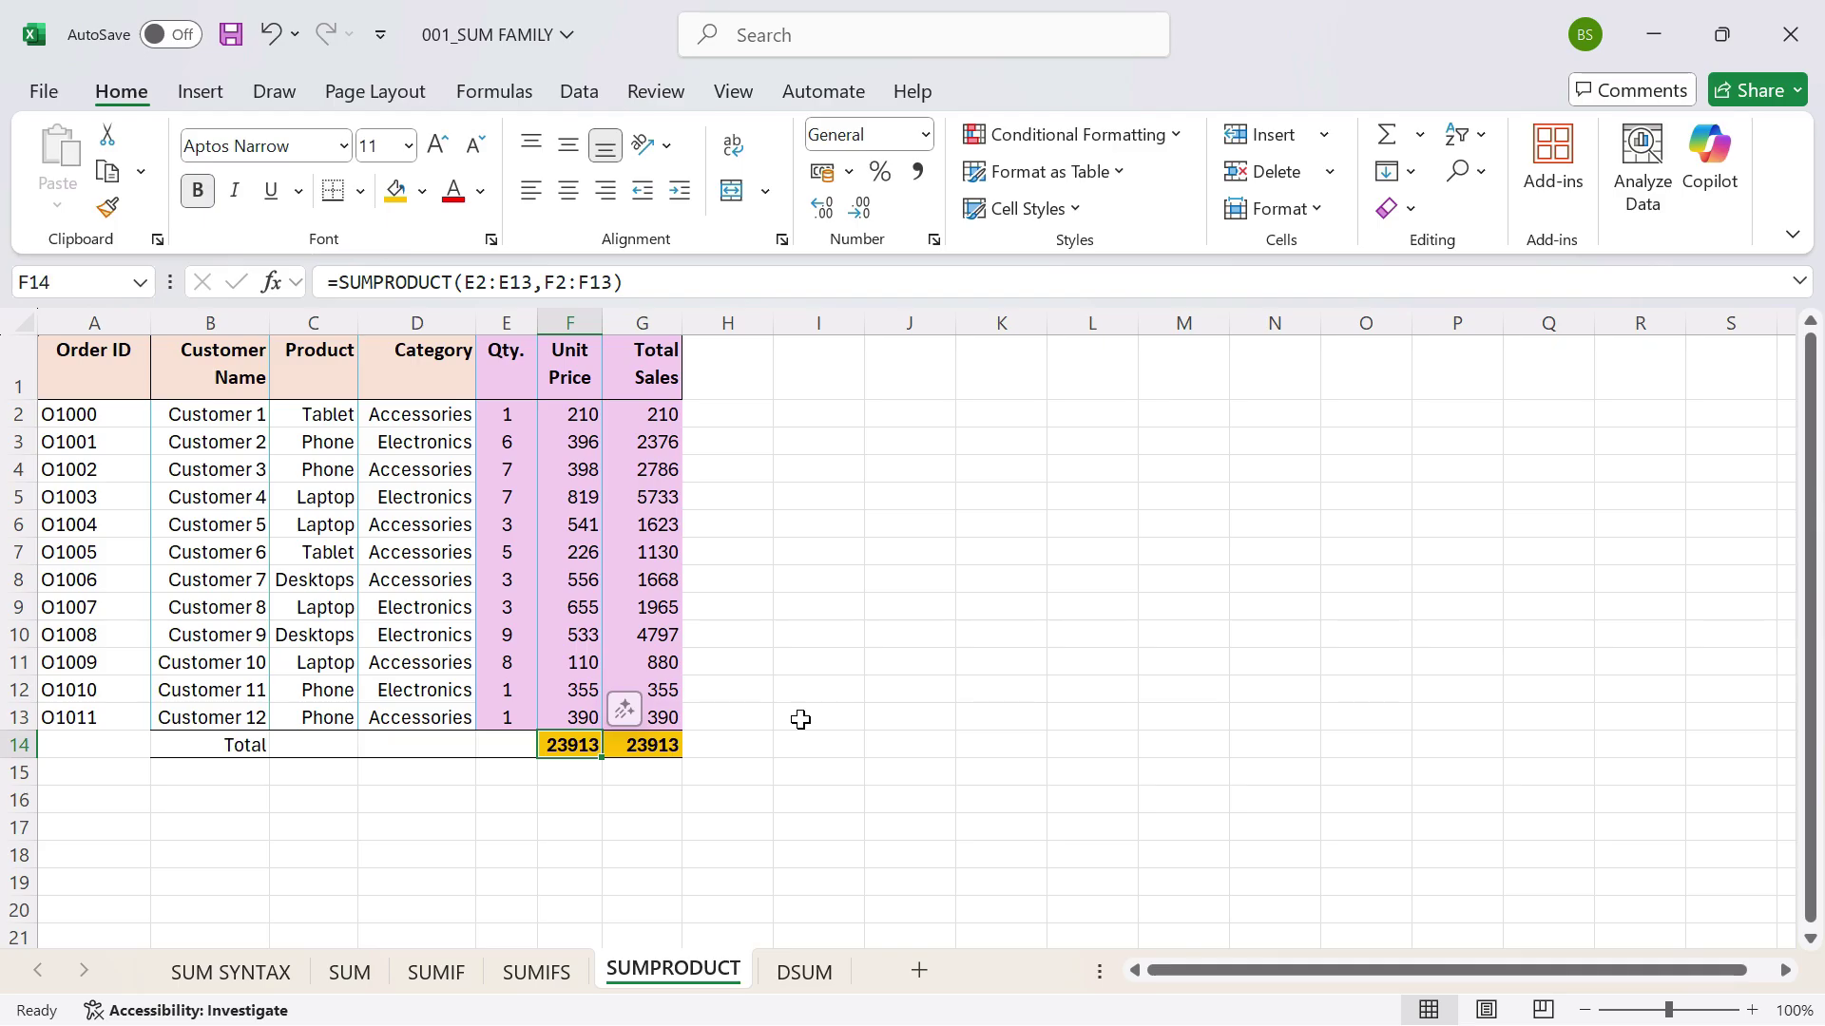
Repeat the SUMPRODUCT calculation in H14 with =SUMPRODUCT(E2:E13,F2:F13).
key(Down)
key(Right)
key(Up)
key(Up)
key(Right)
key(Down)
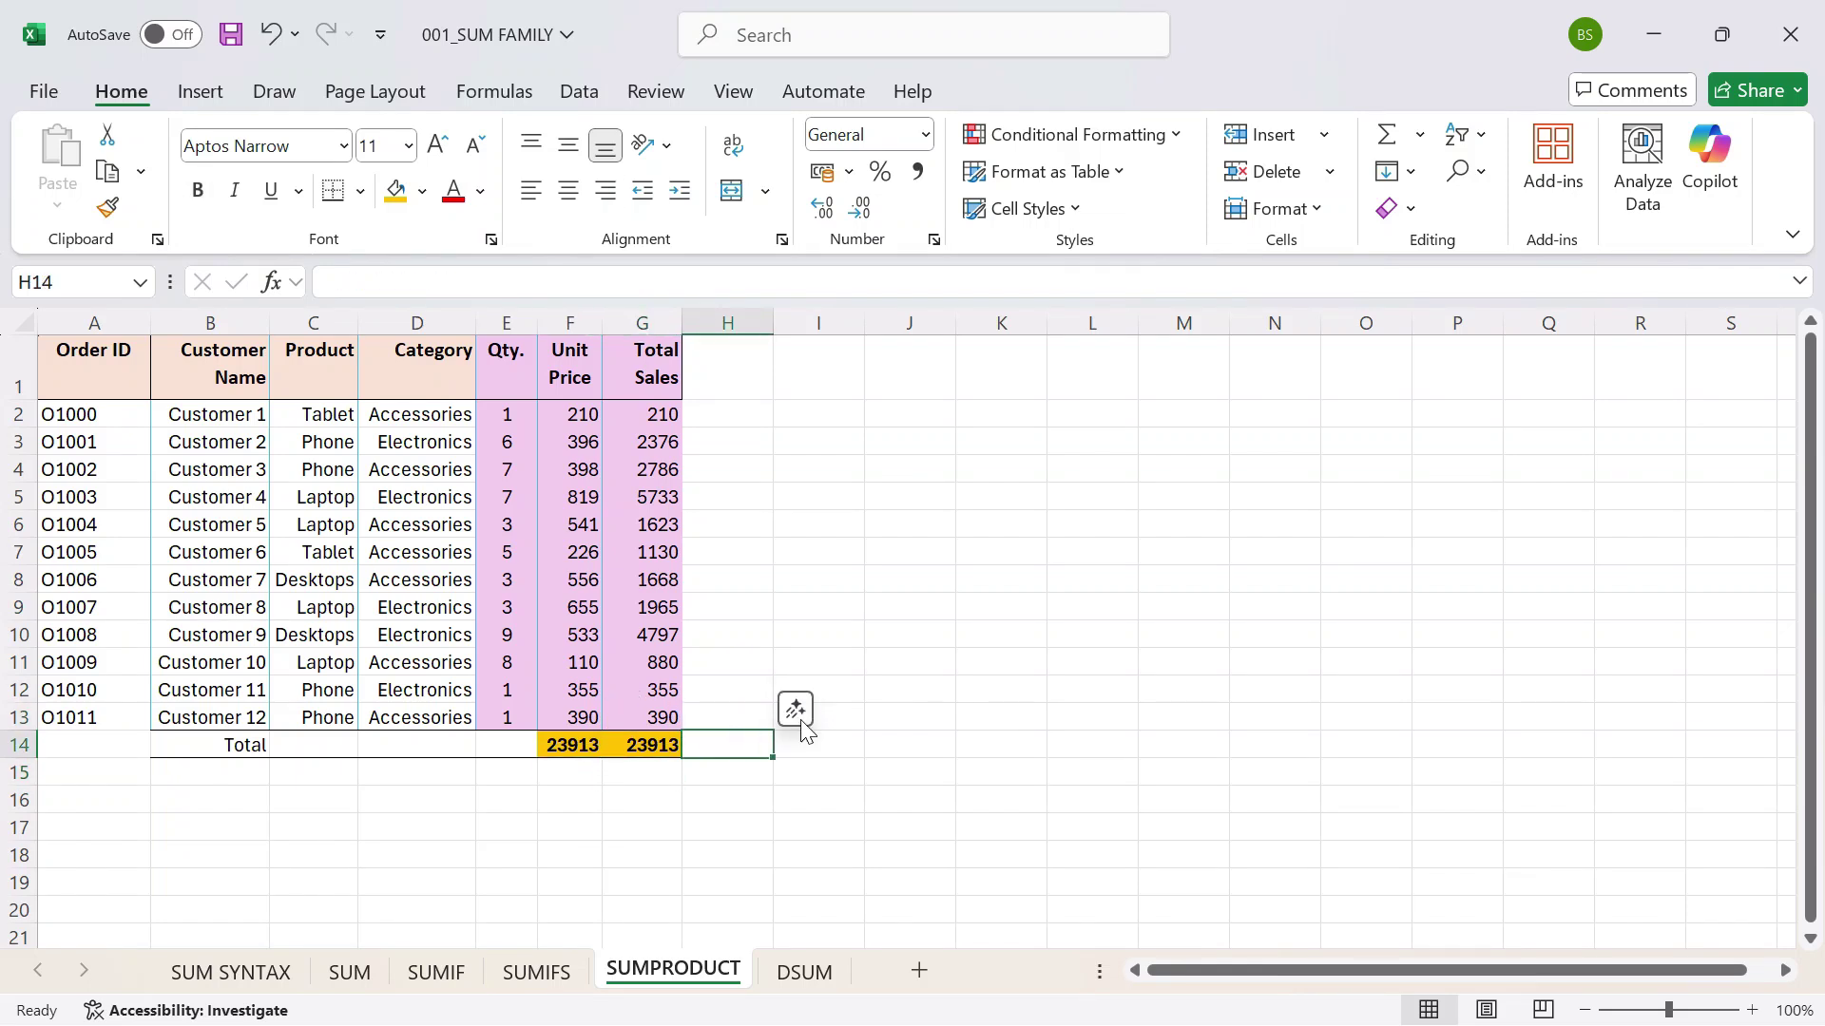
text(=SUMPRODUCT()
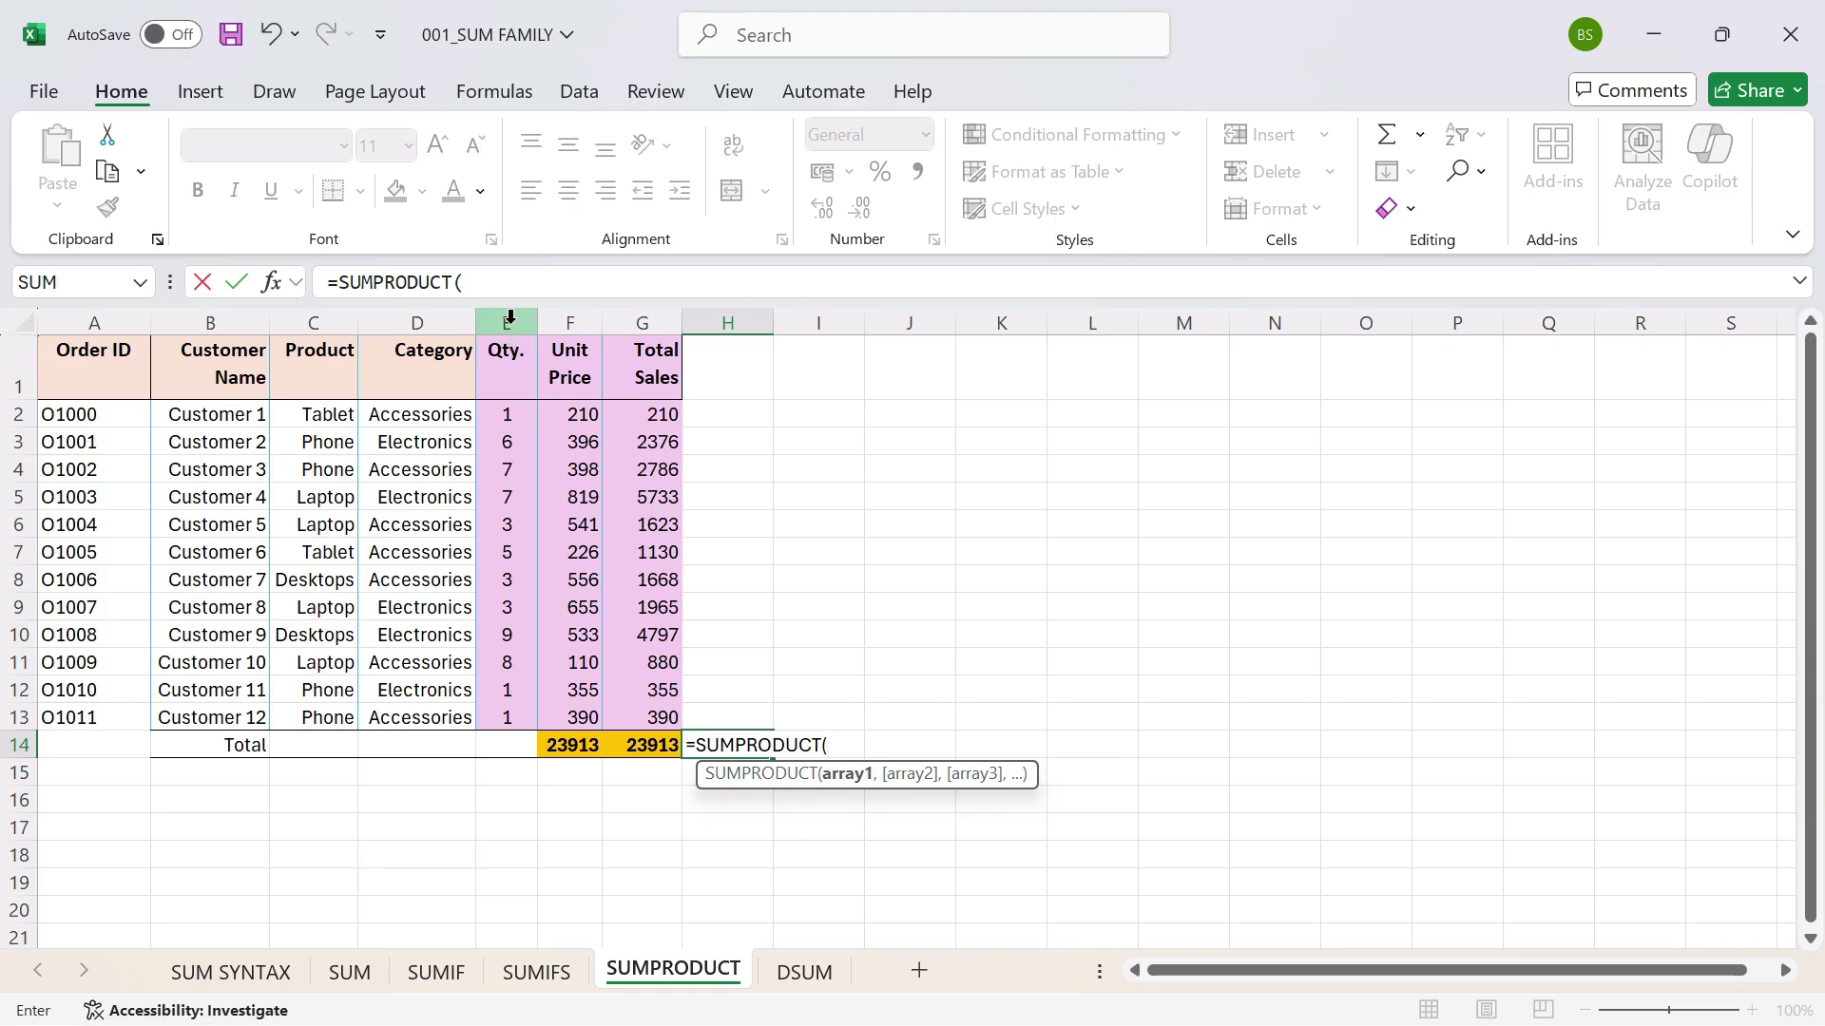
drag(497, 426, 522, 709)
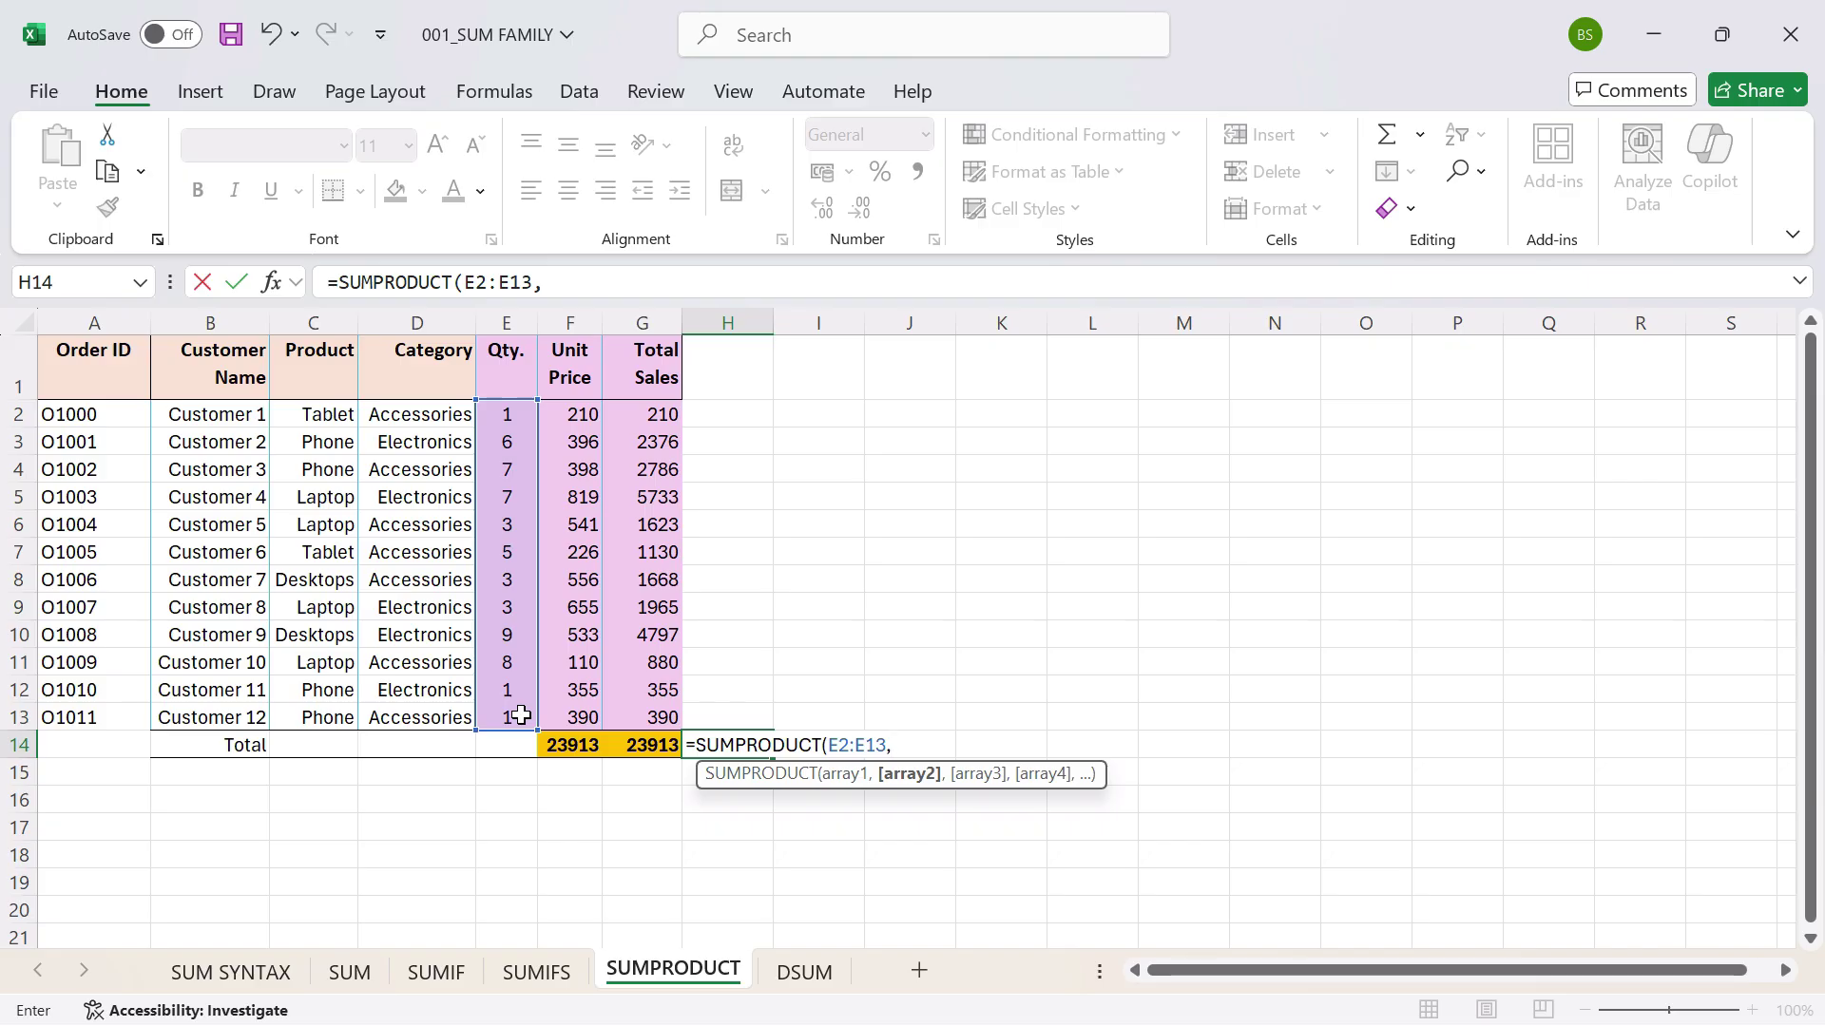
drag(579, 415, 589, 711)
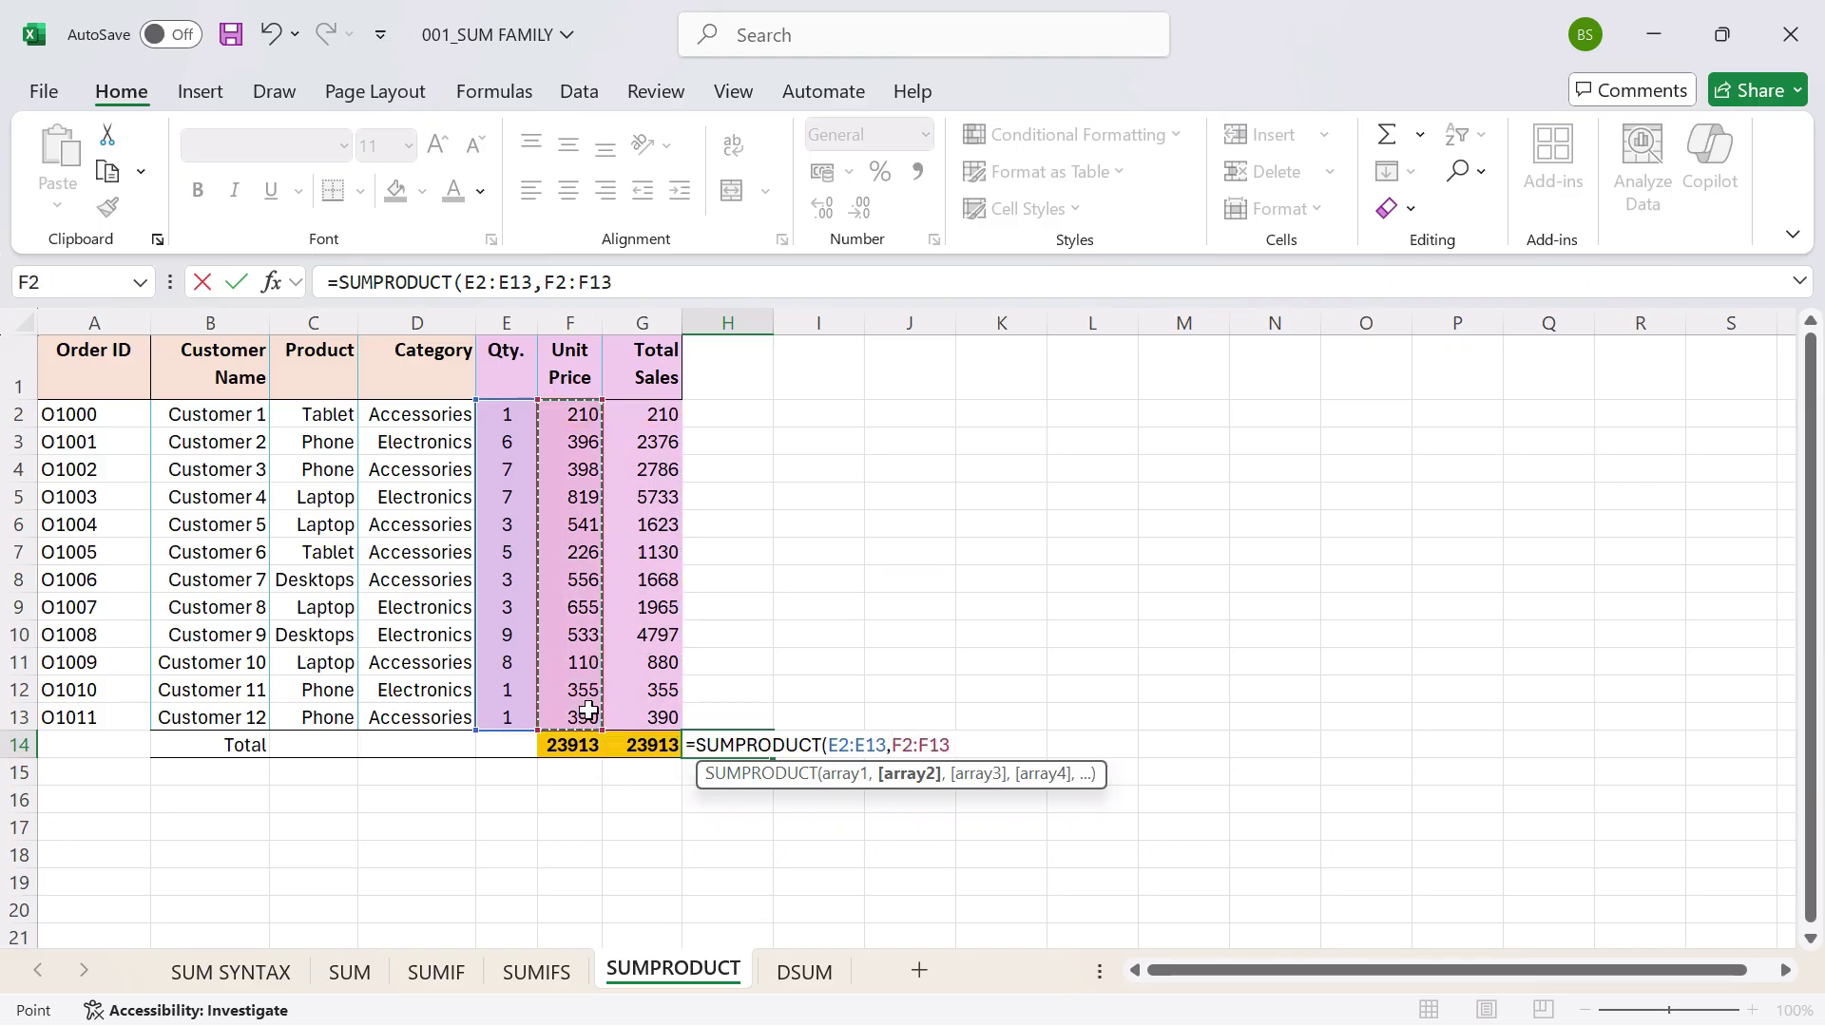
text())
key(Return)
key(Up)
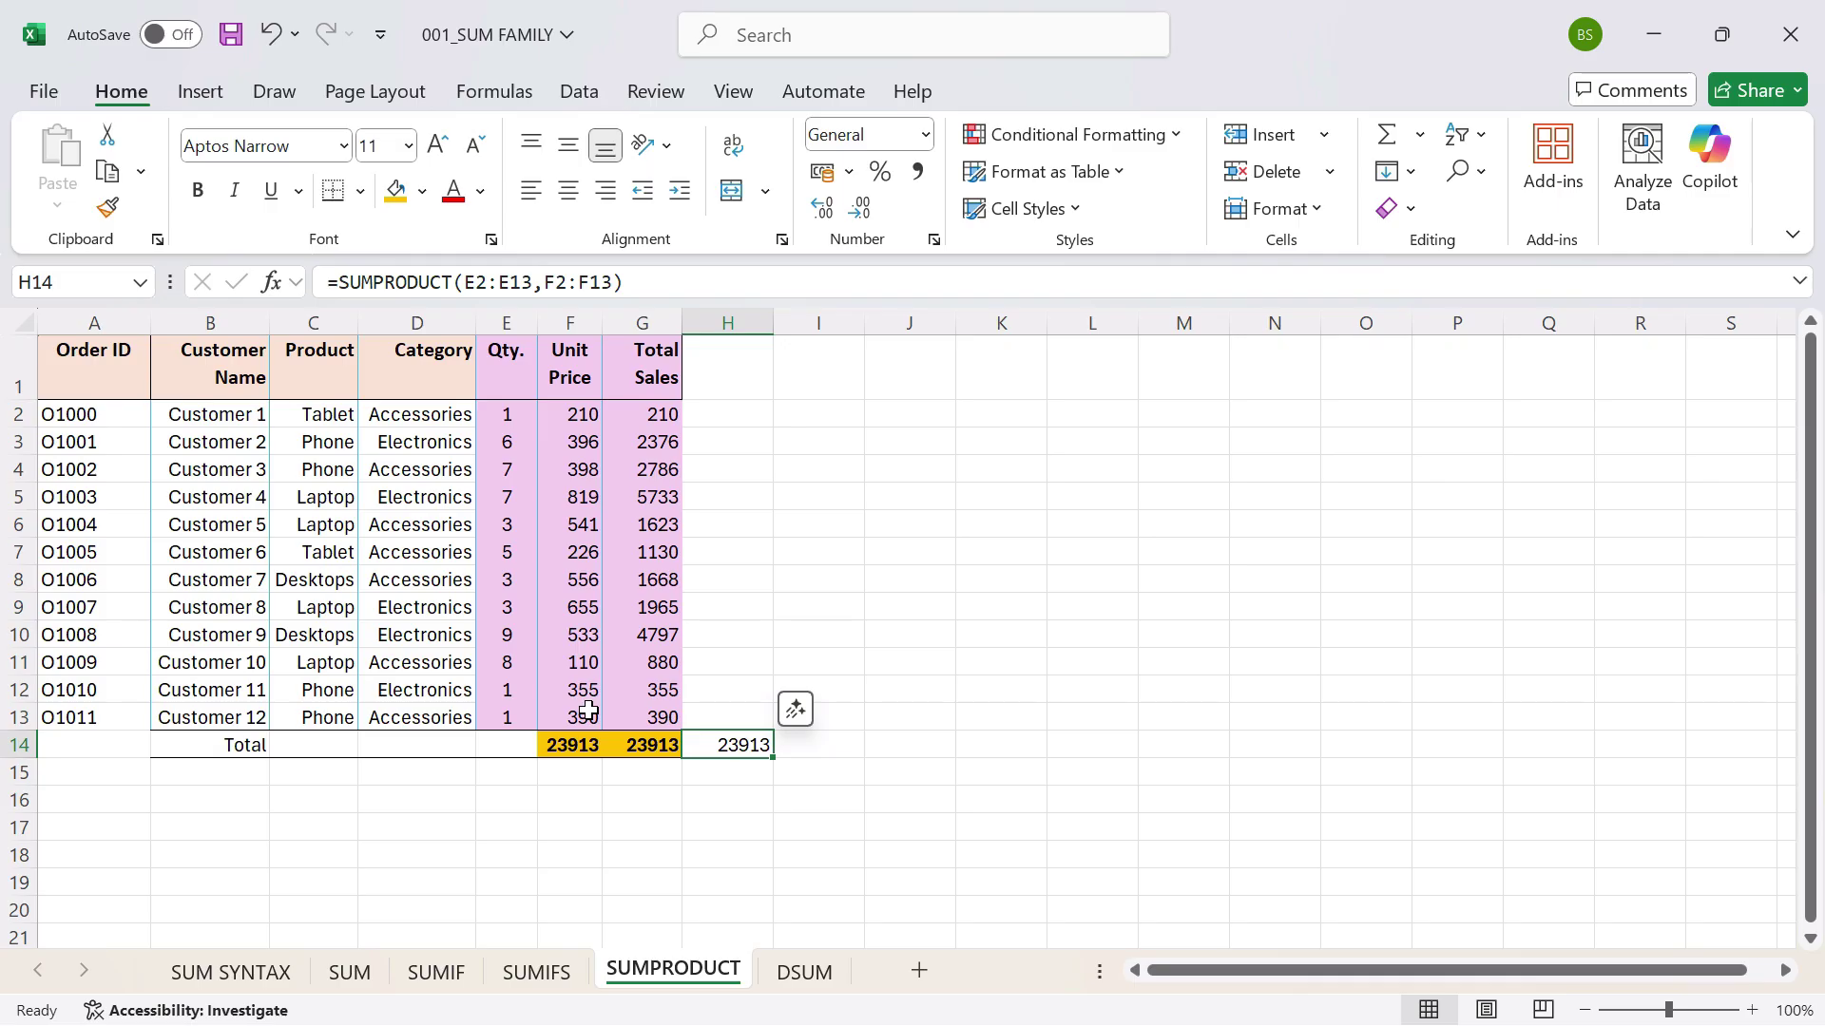
Review the completed SUMPRODUCT table and open the DSUM sheet.
drag(76, 364, 715, 792)
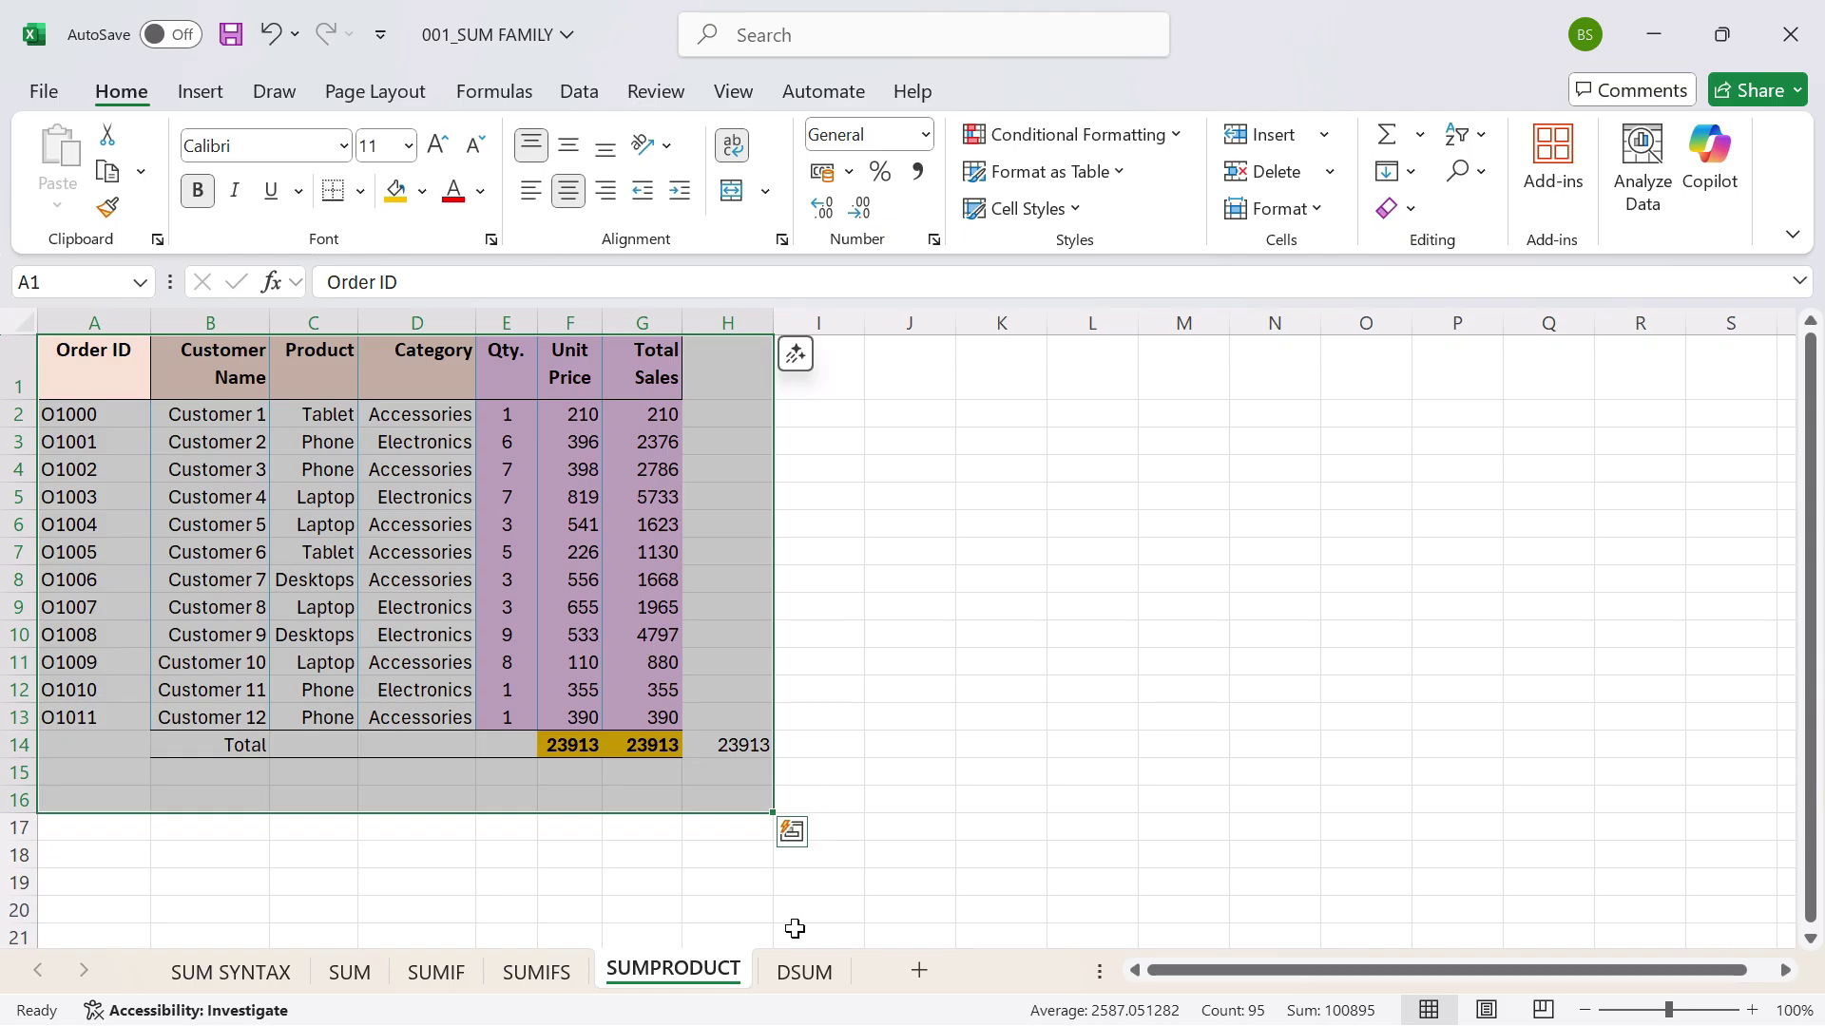
click(804, 971)
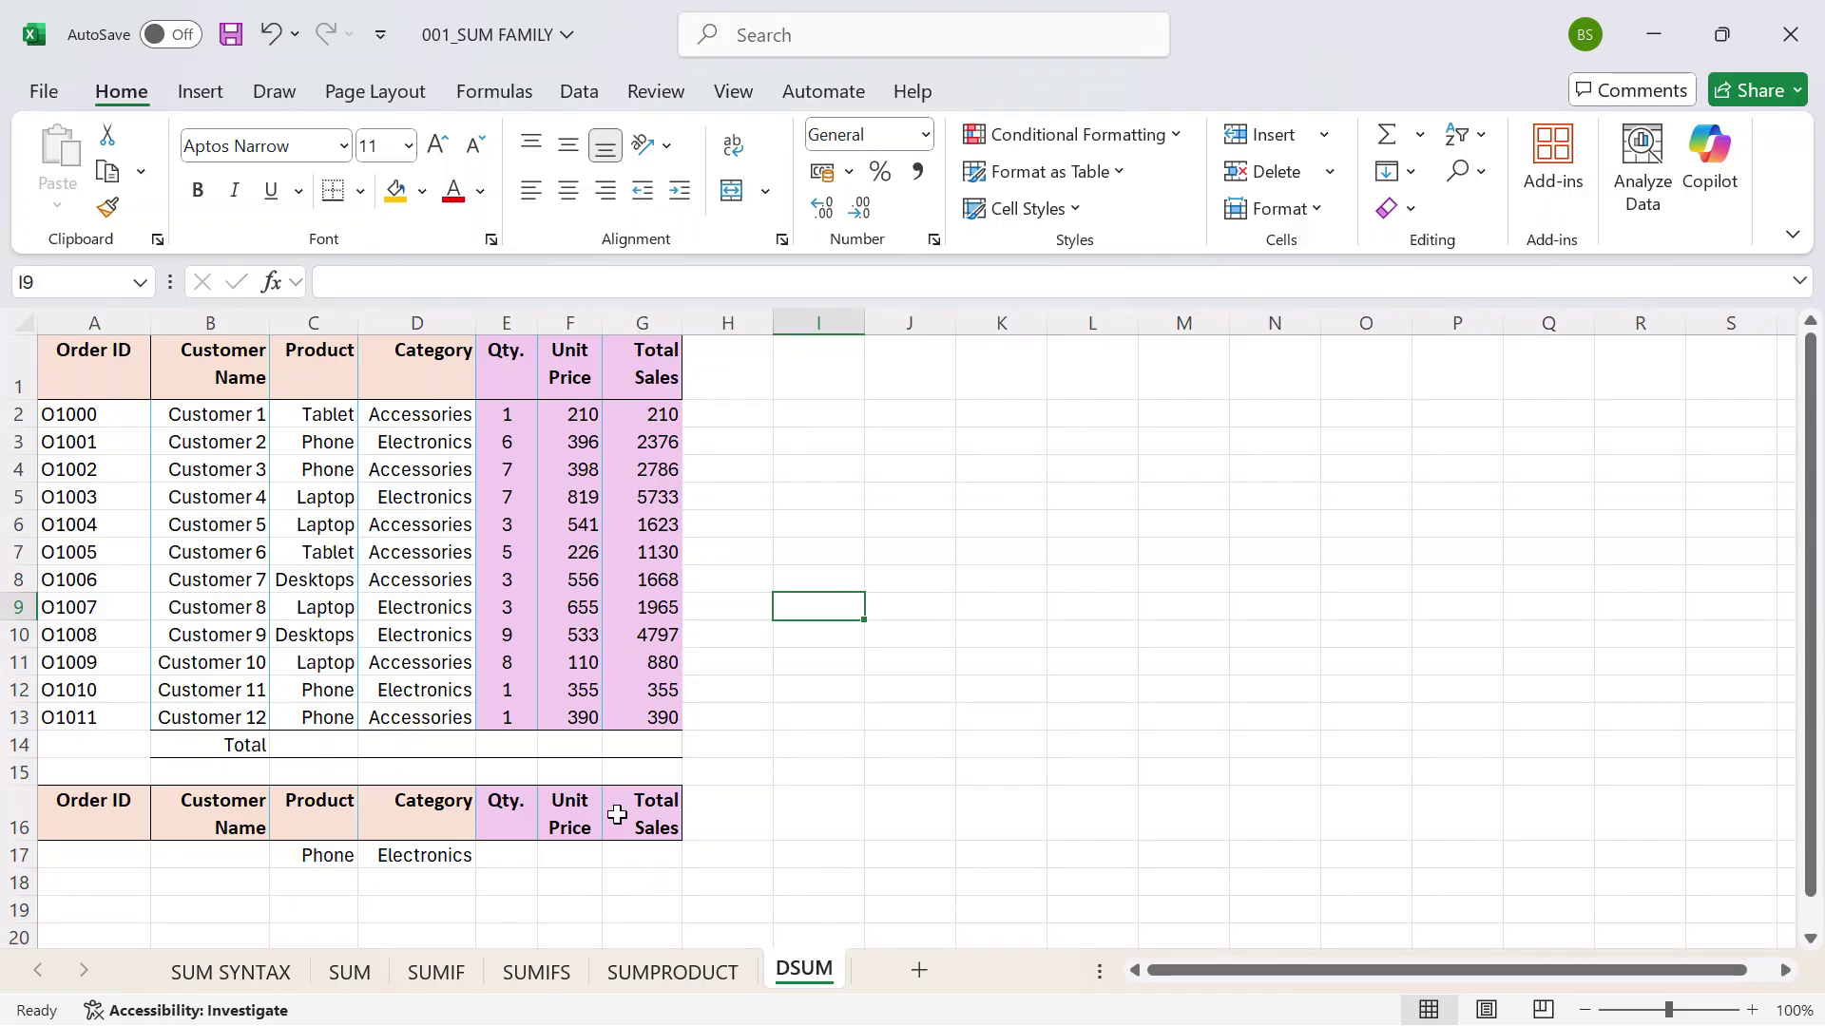
Start a DSUM formula in G17 with the order table A1:G13 as its database.
drag(83, 350, 638, 752)
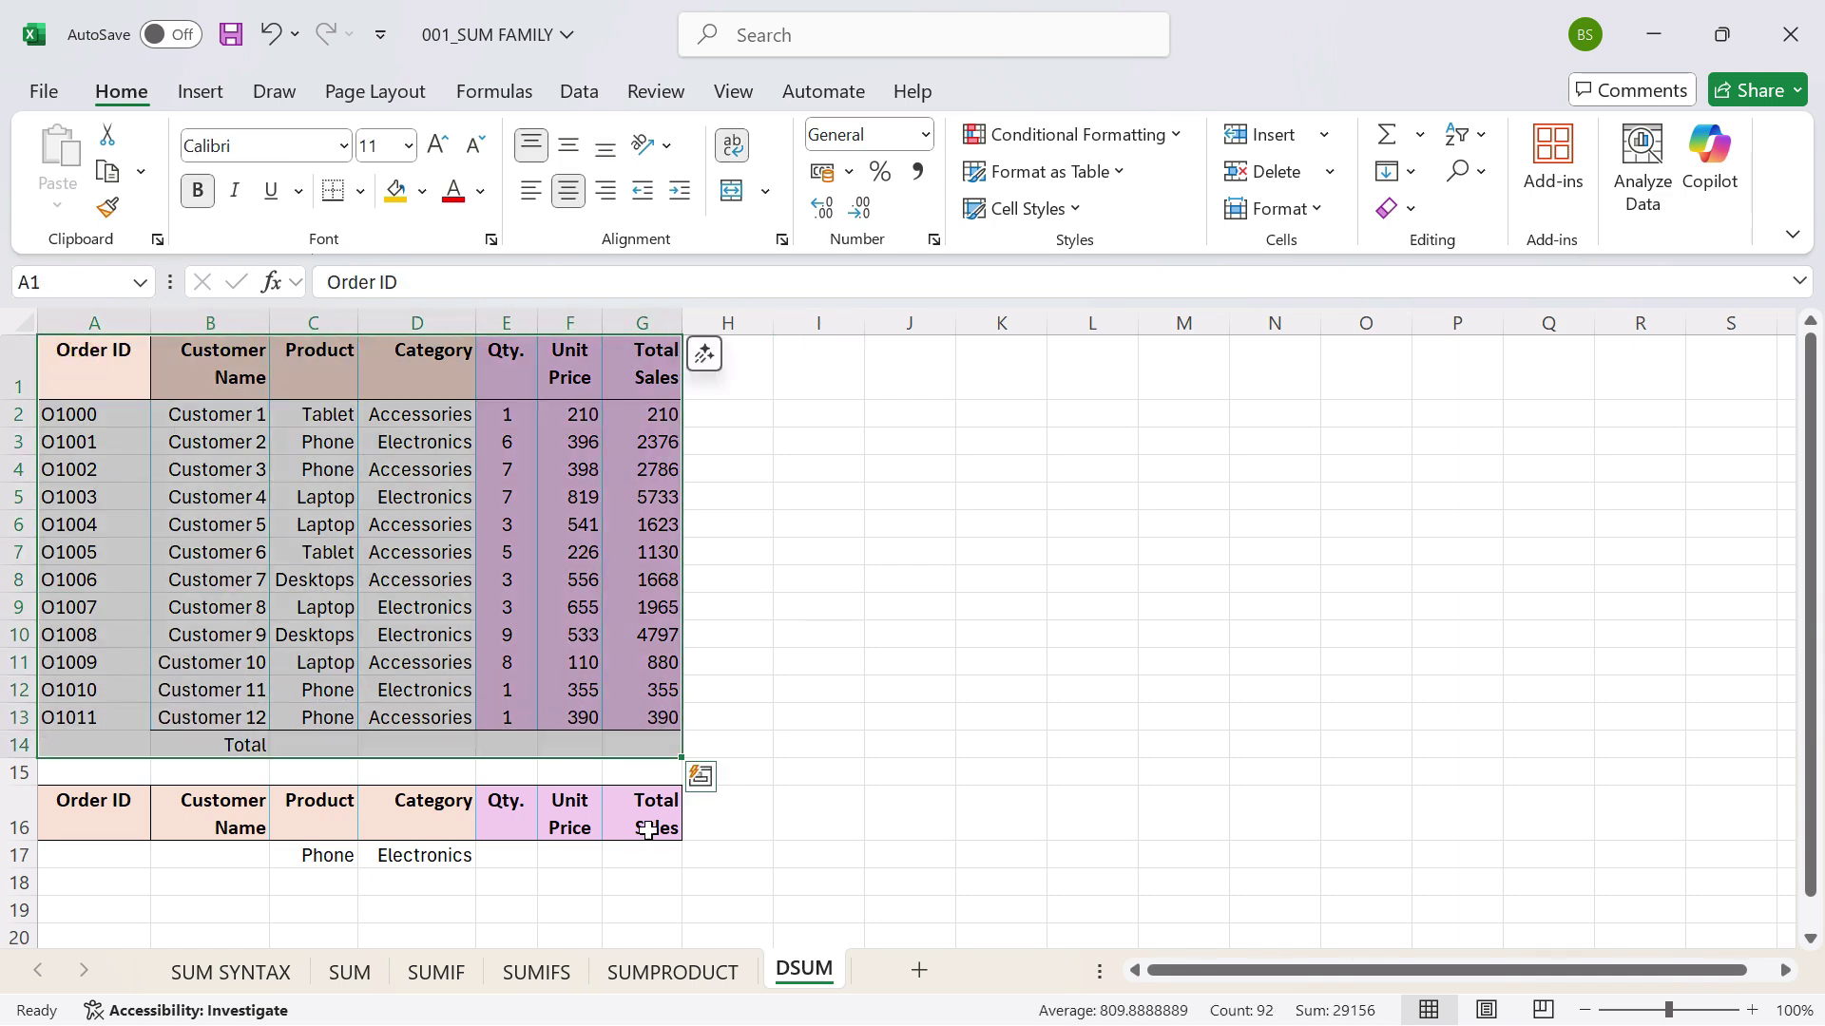
drag(90, 811, 647, 819)
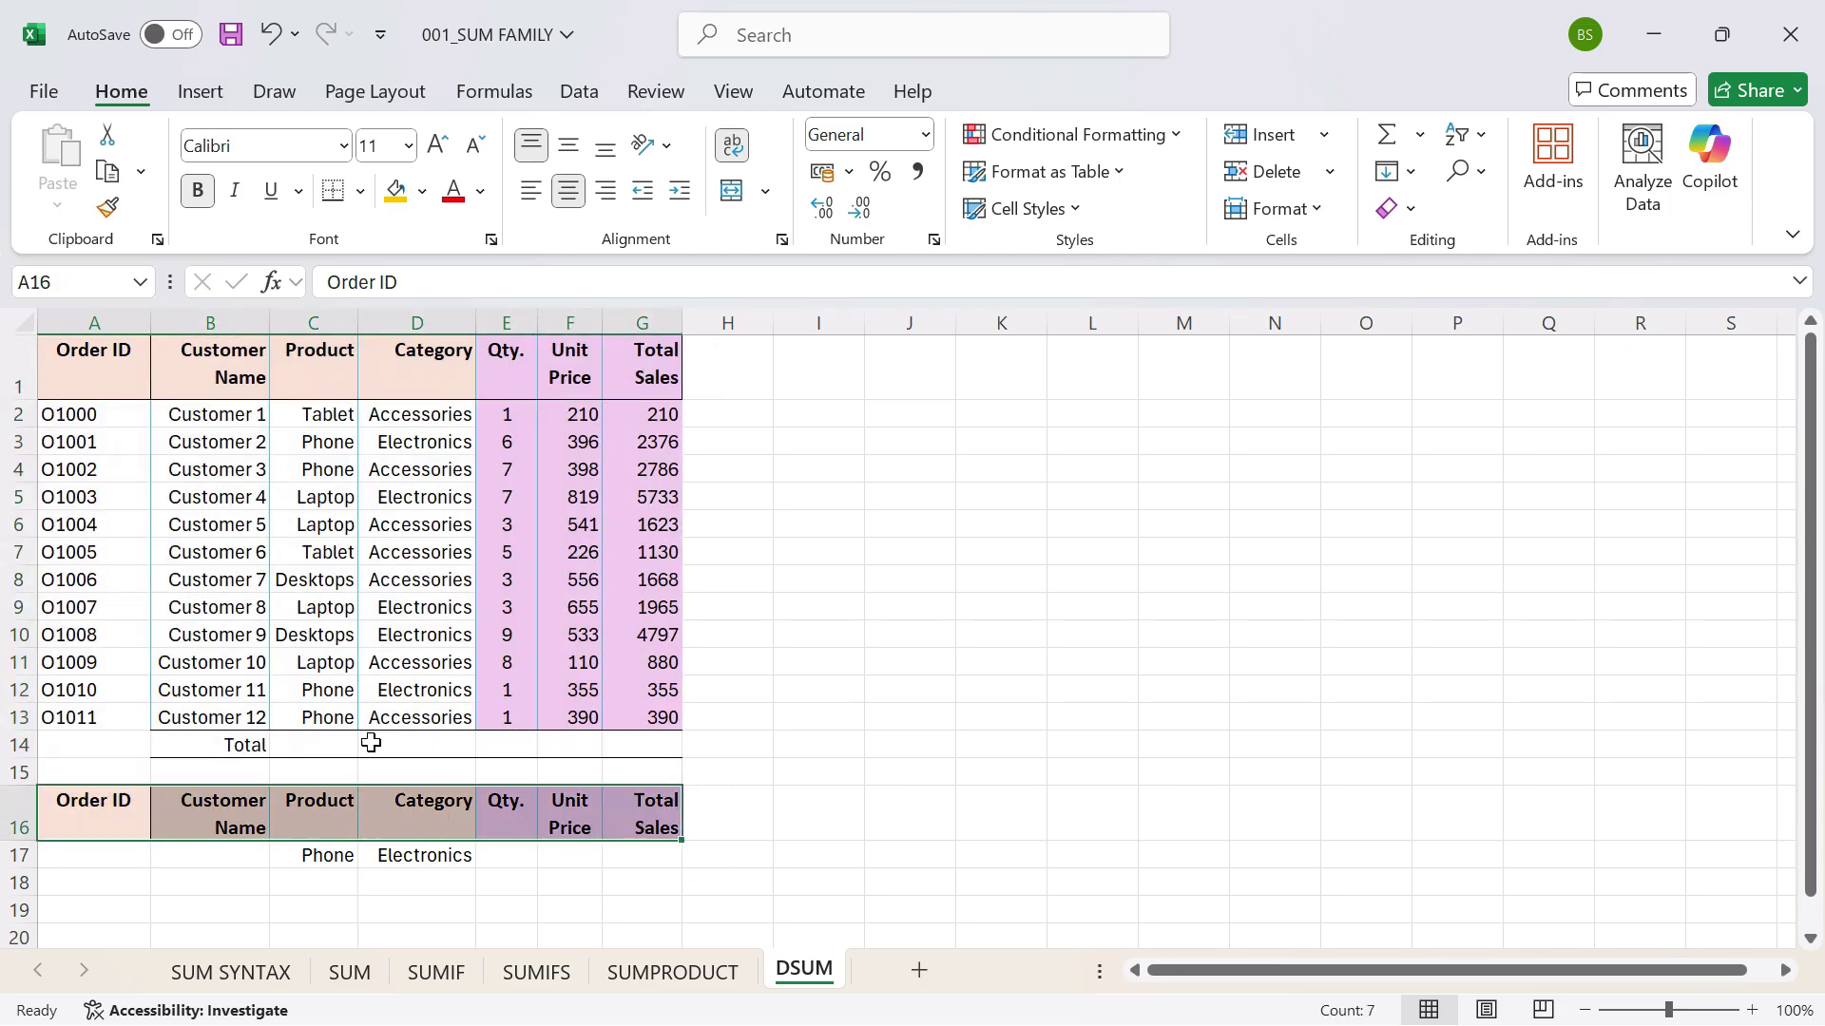
click(613, 855)
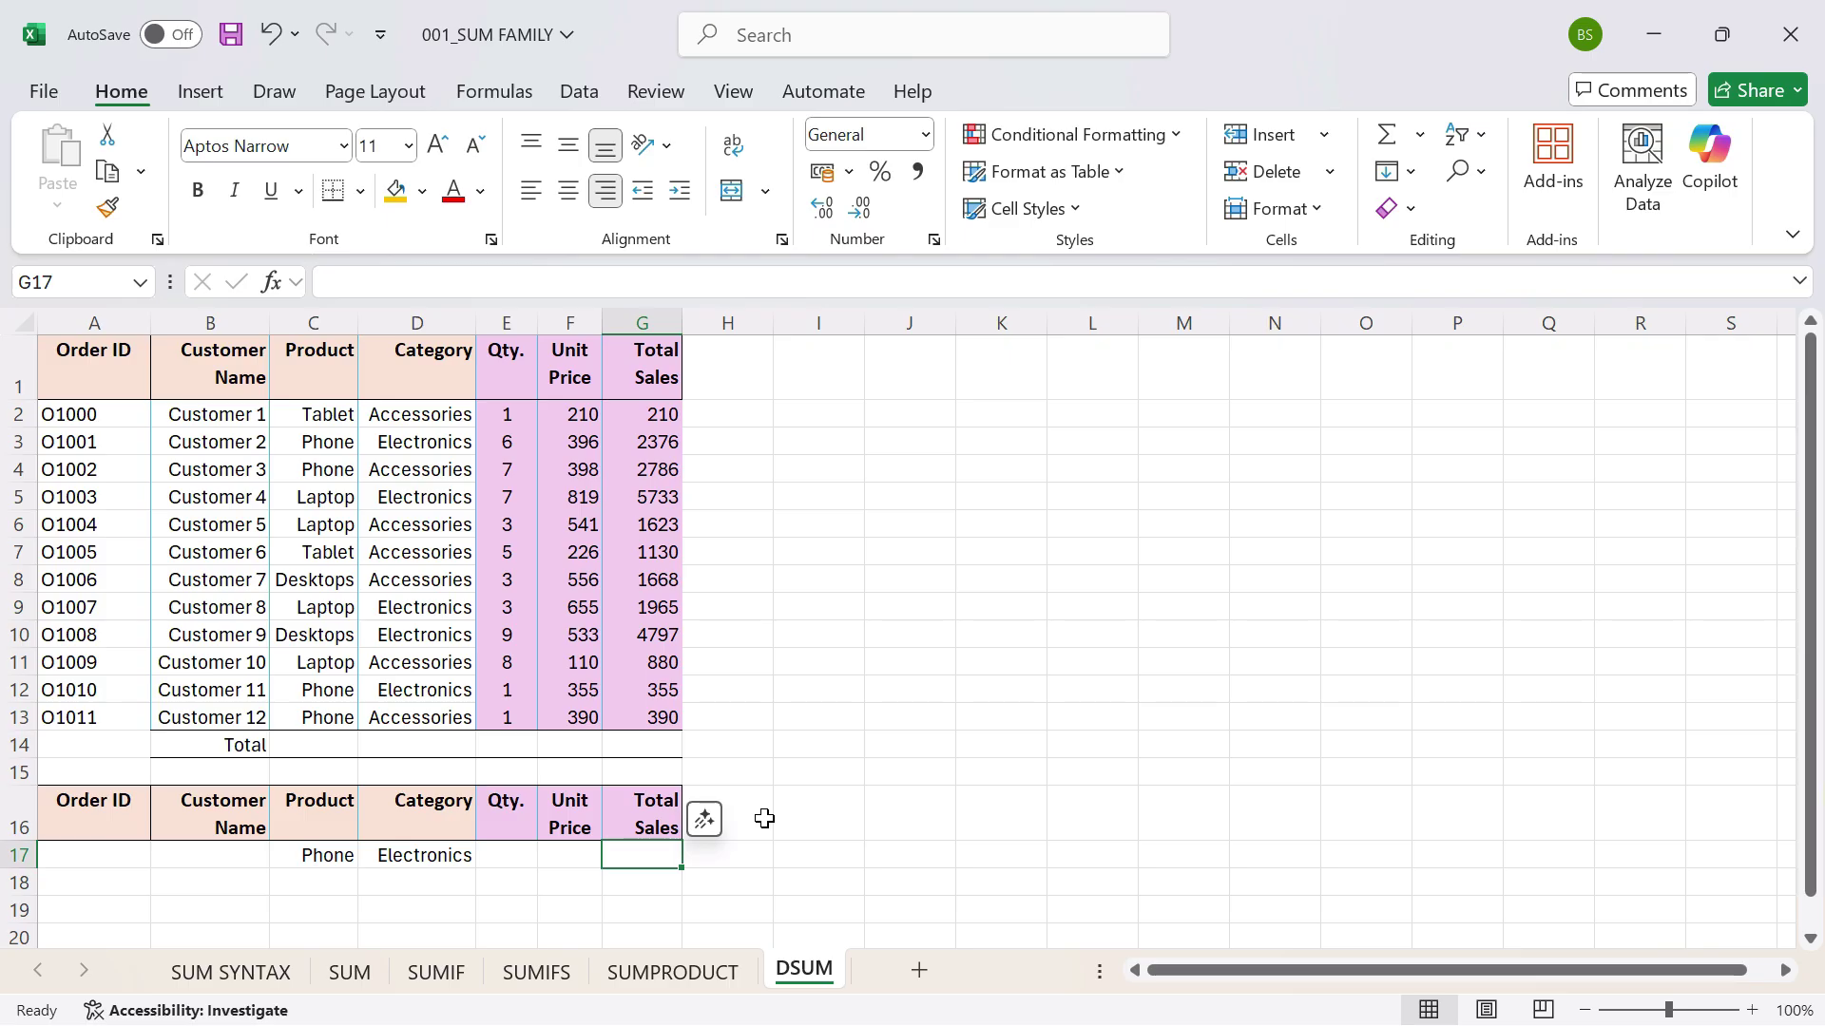
text(=)
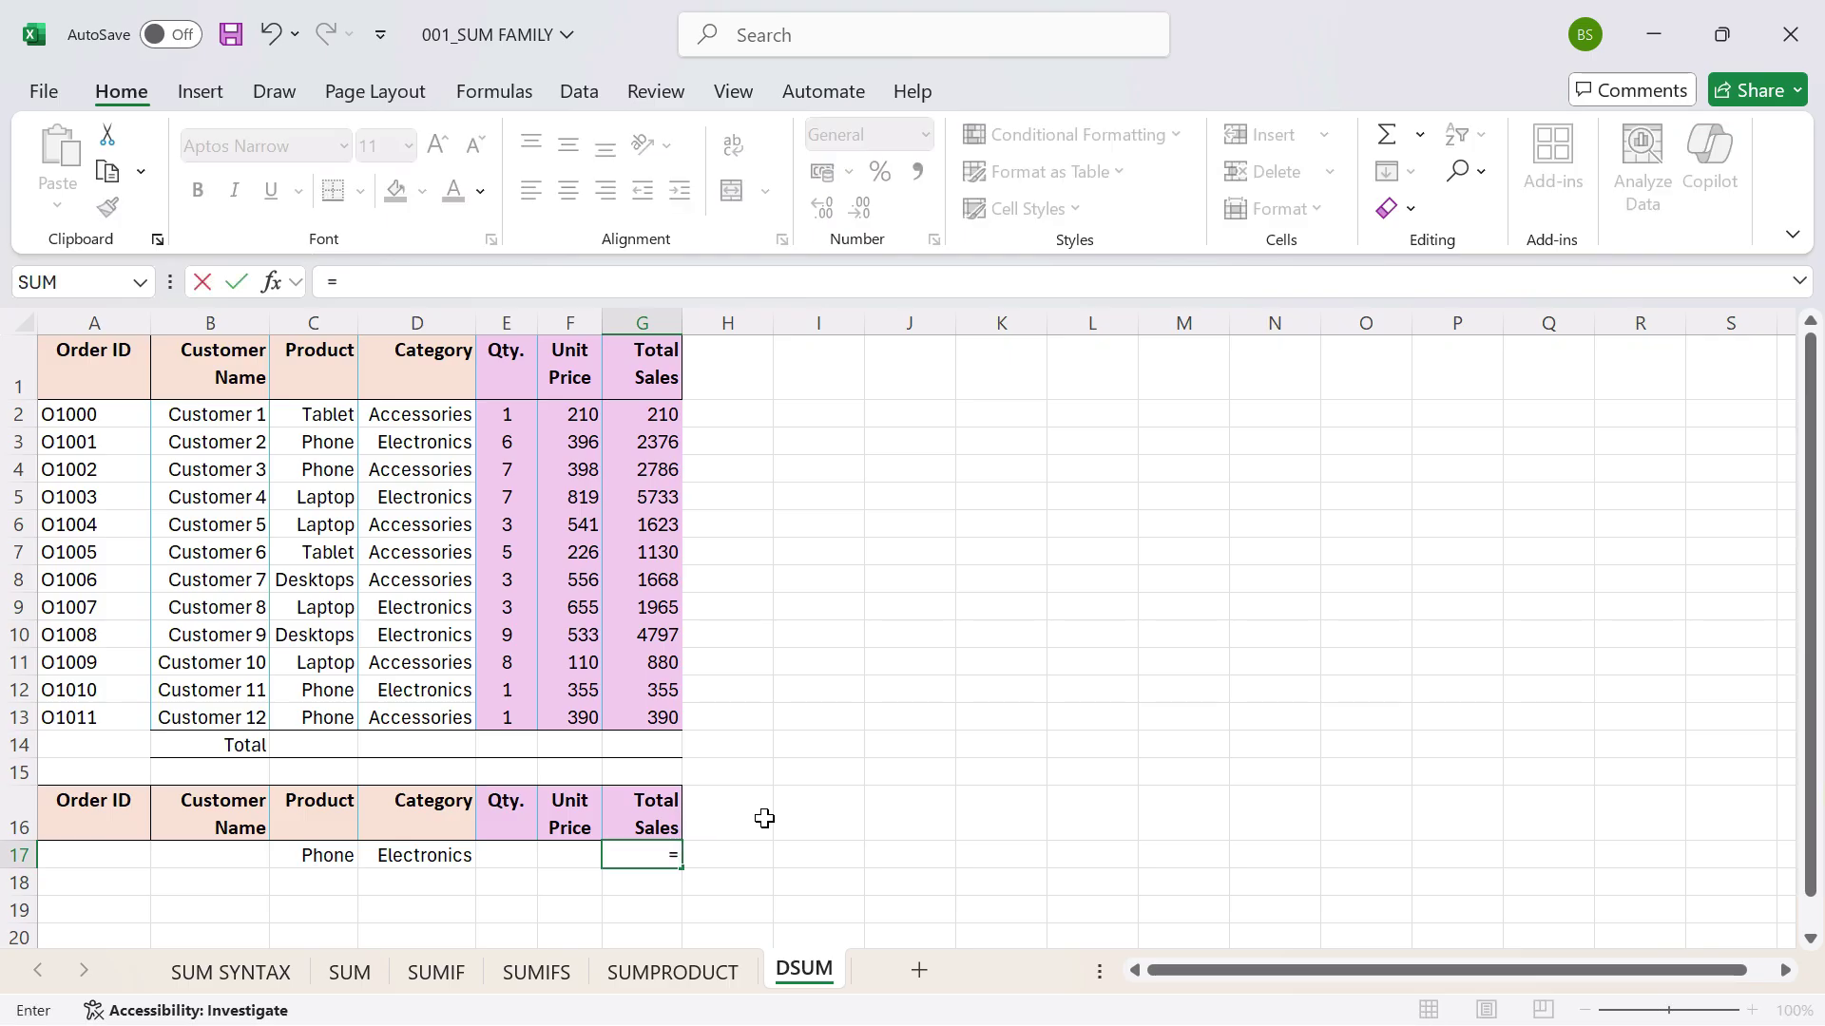
text(DSUM)
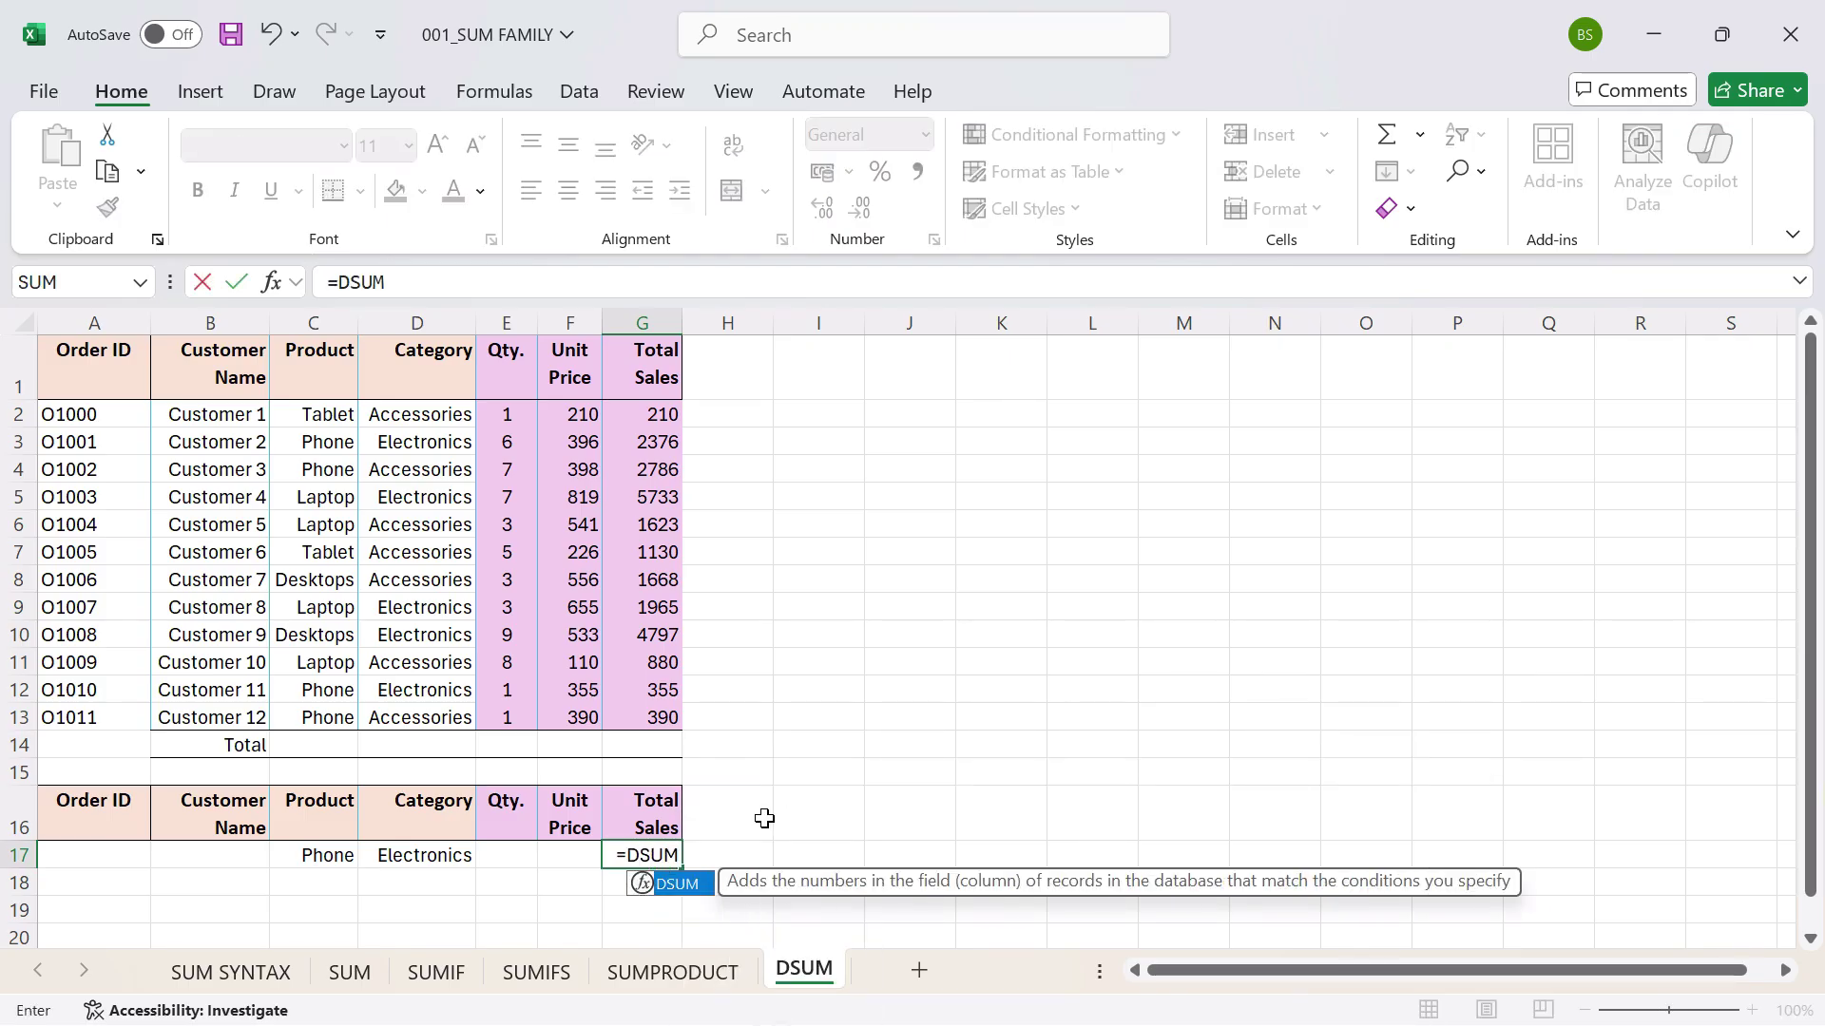
text(()
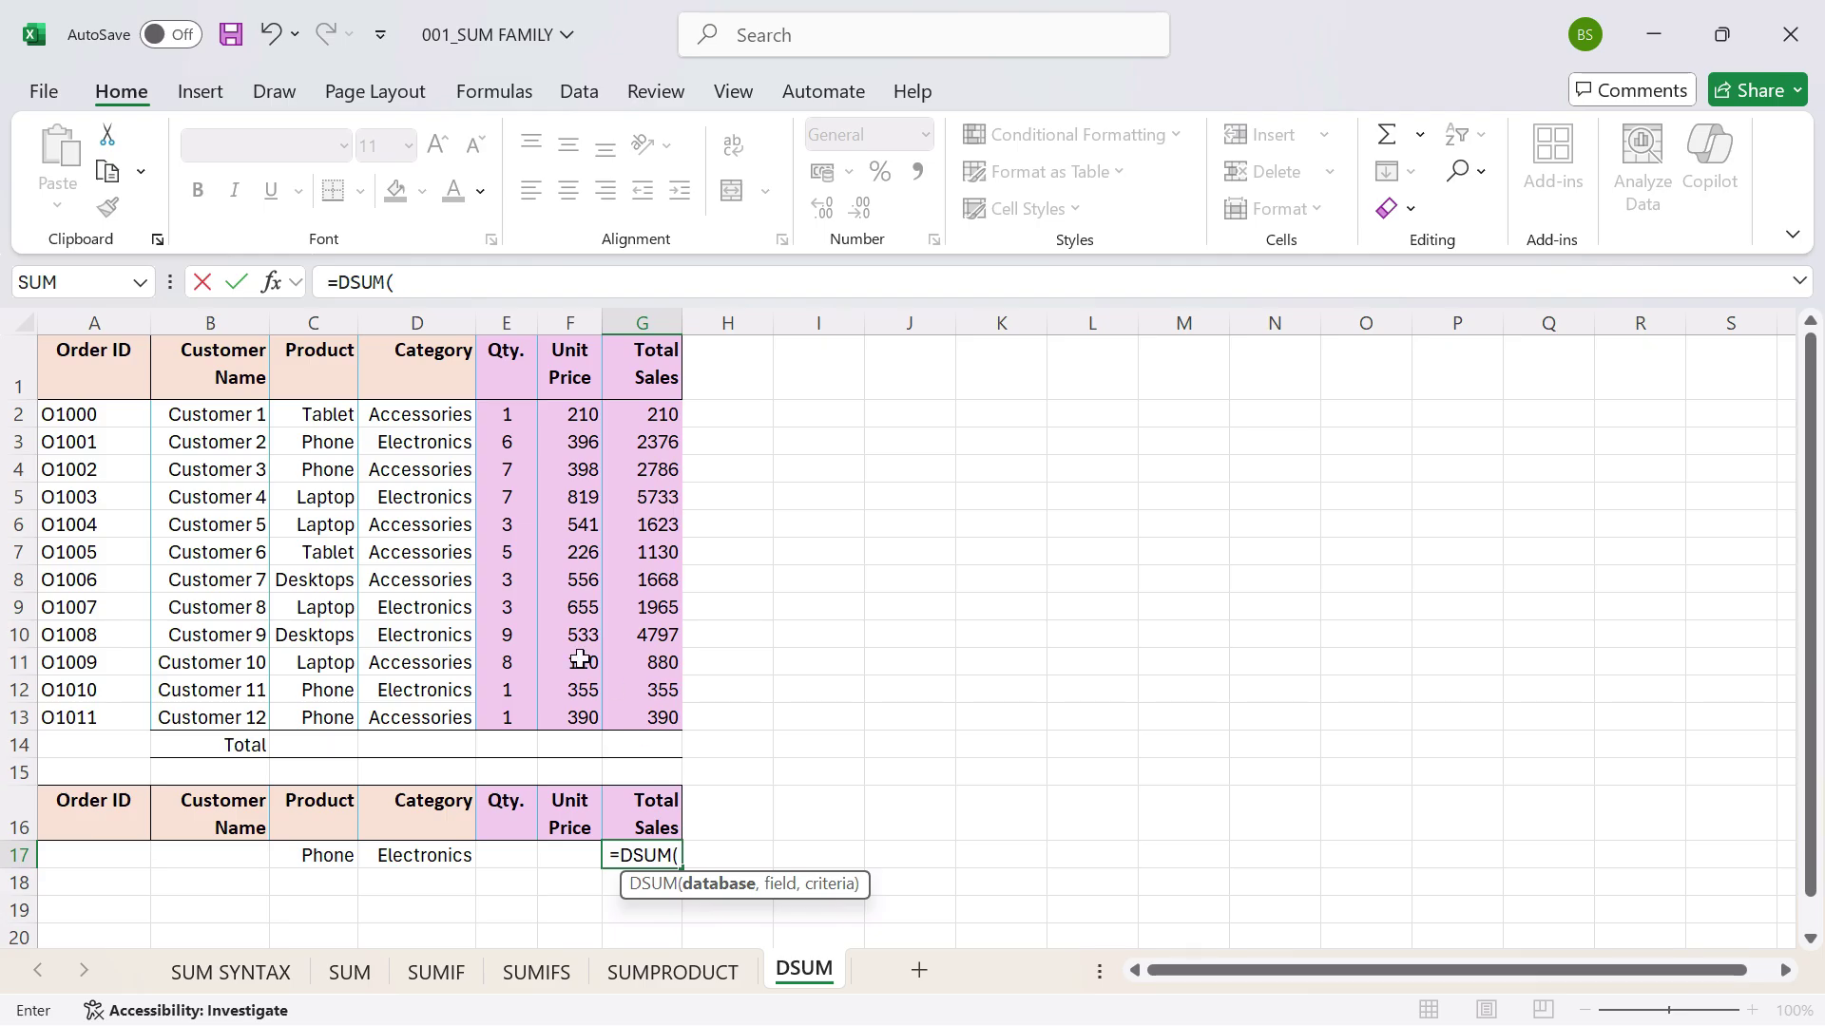
drag(85, 351, 619, 732)
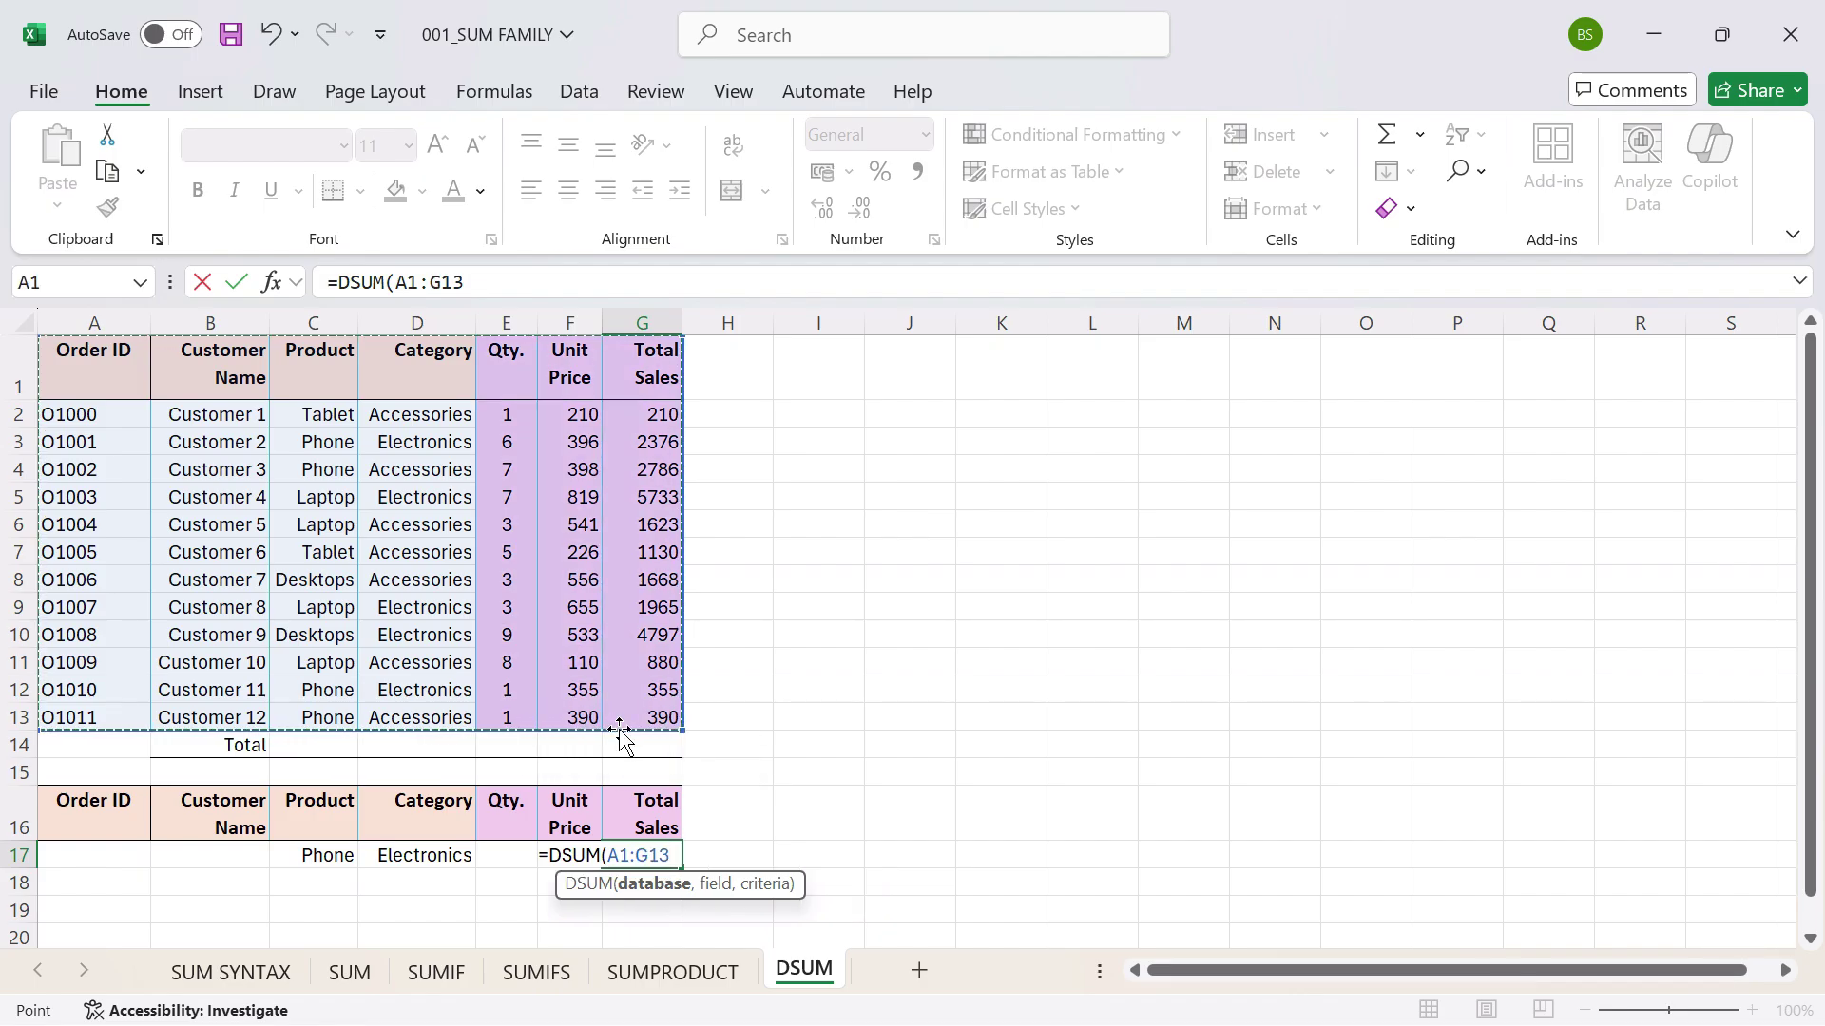
text(,)
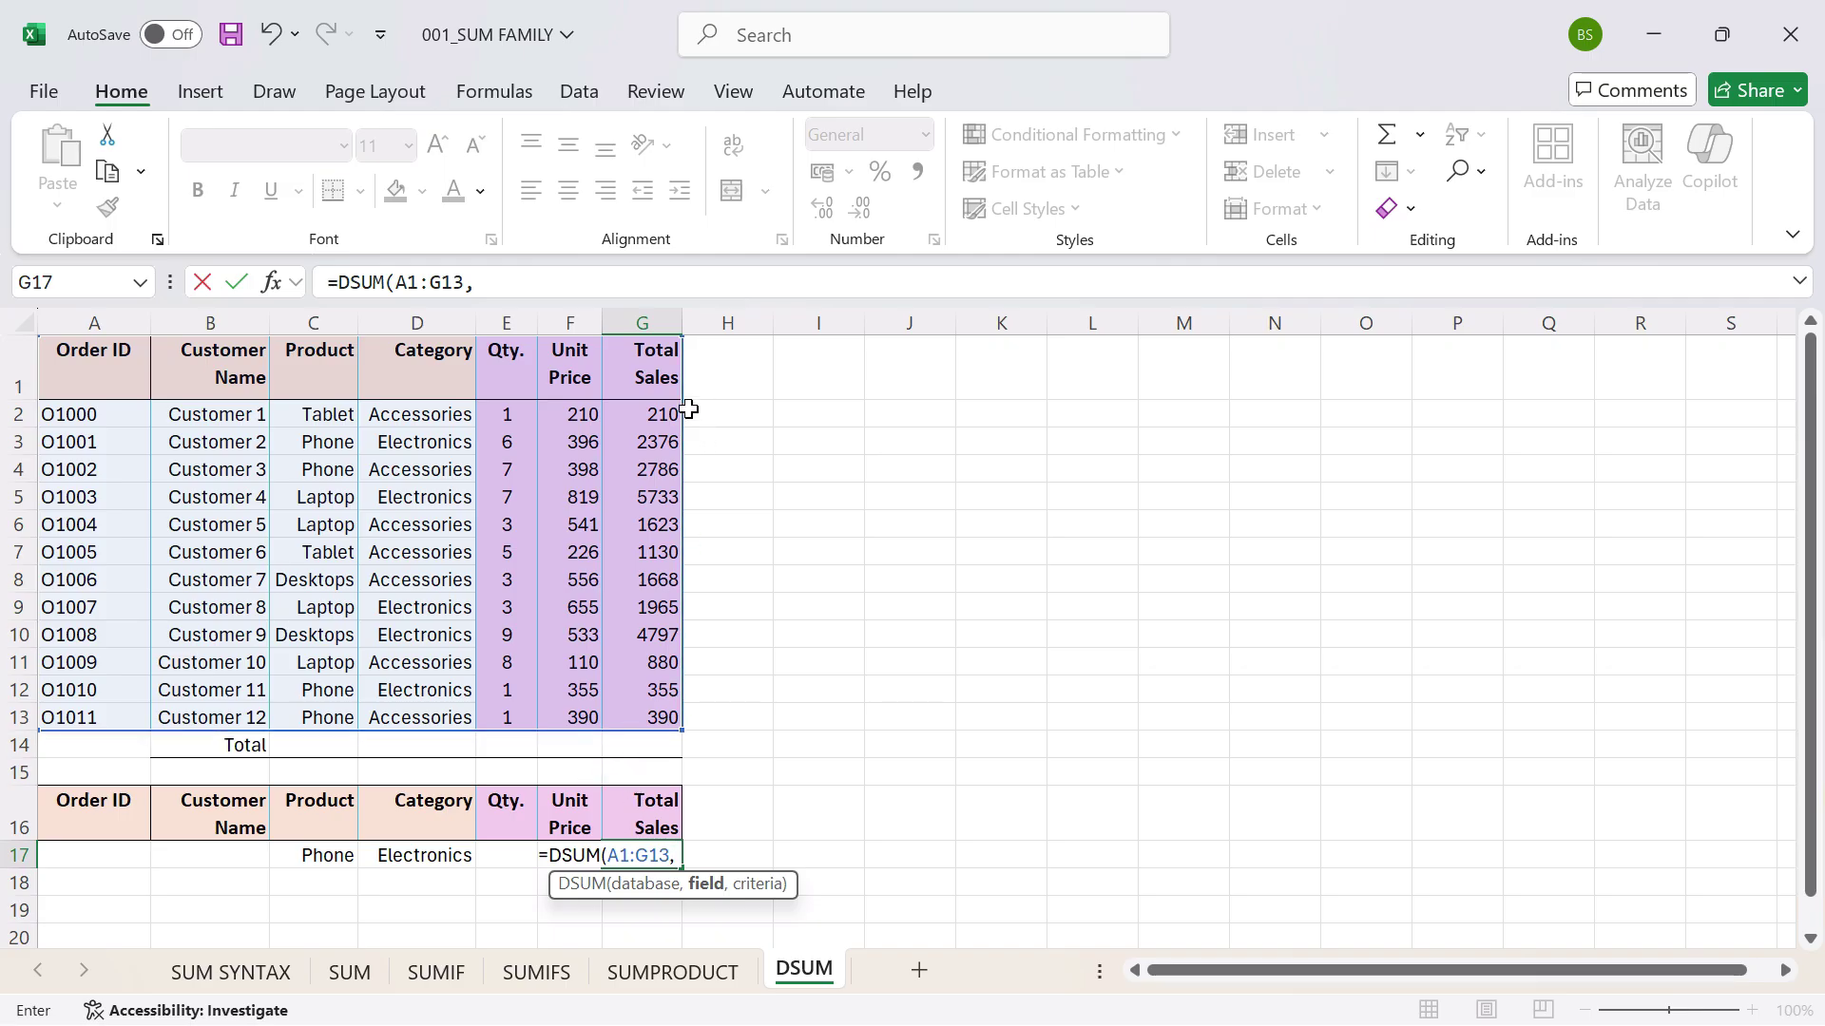
Complete the G17 formula as =DSUM(A1:G13,G1,C16:C17) to total Phone sales, and clear the cell after viewing the result.
click(655, 373)
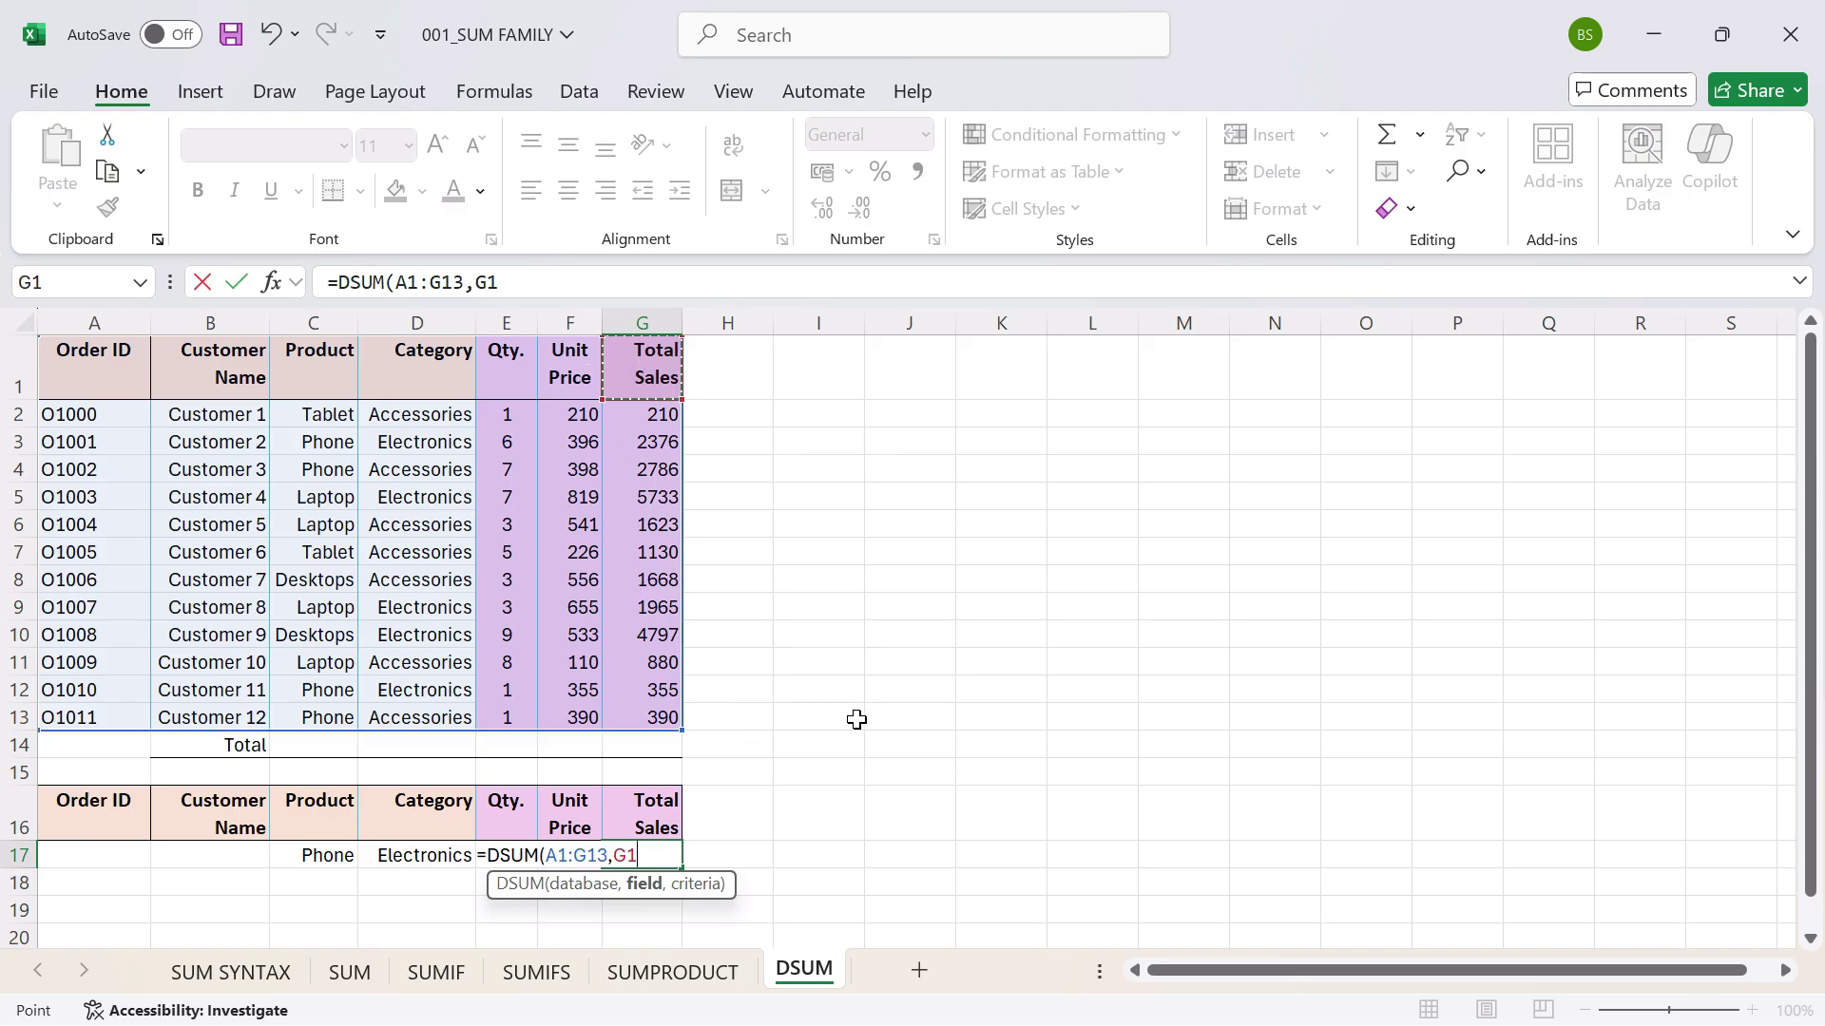
text(,)
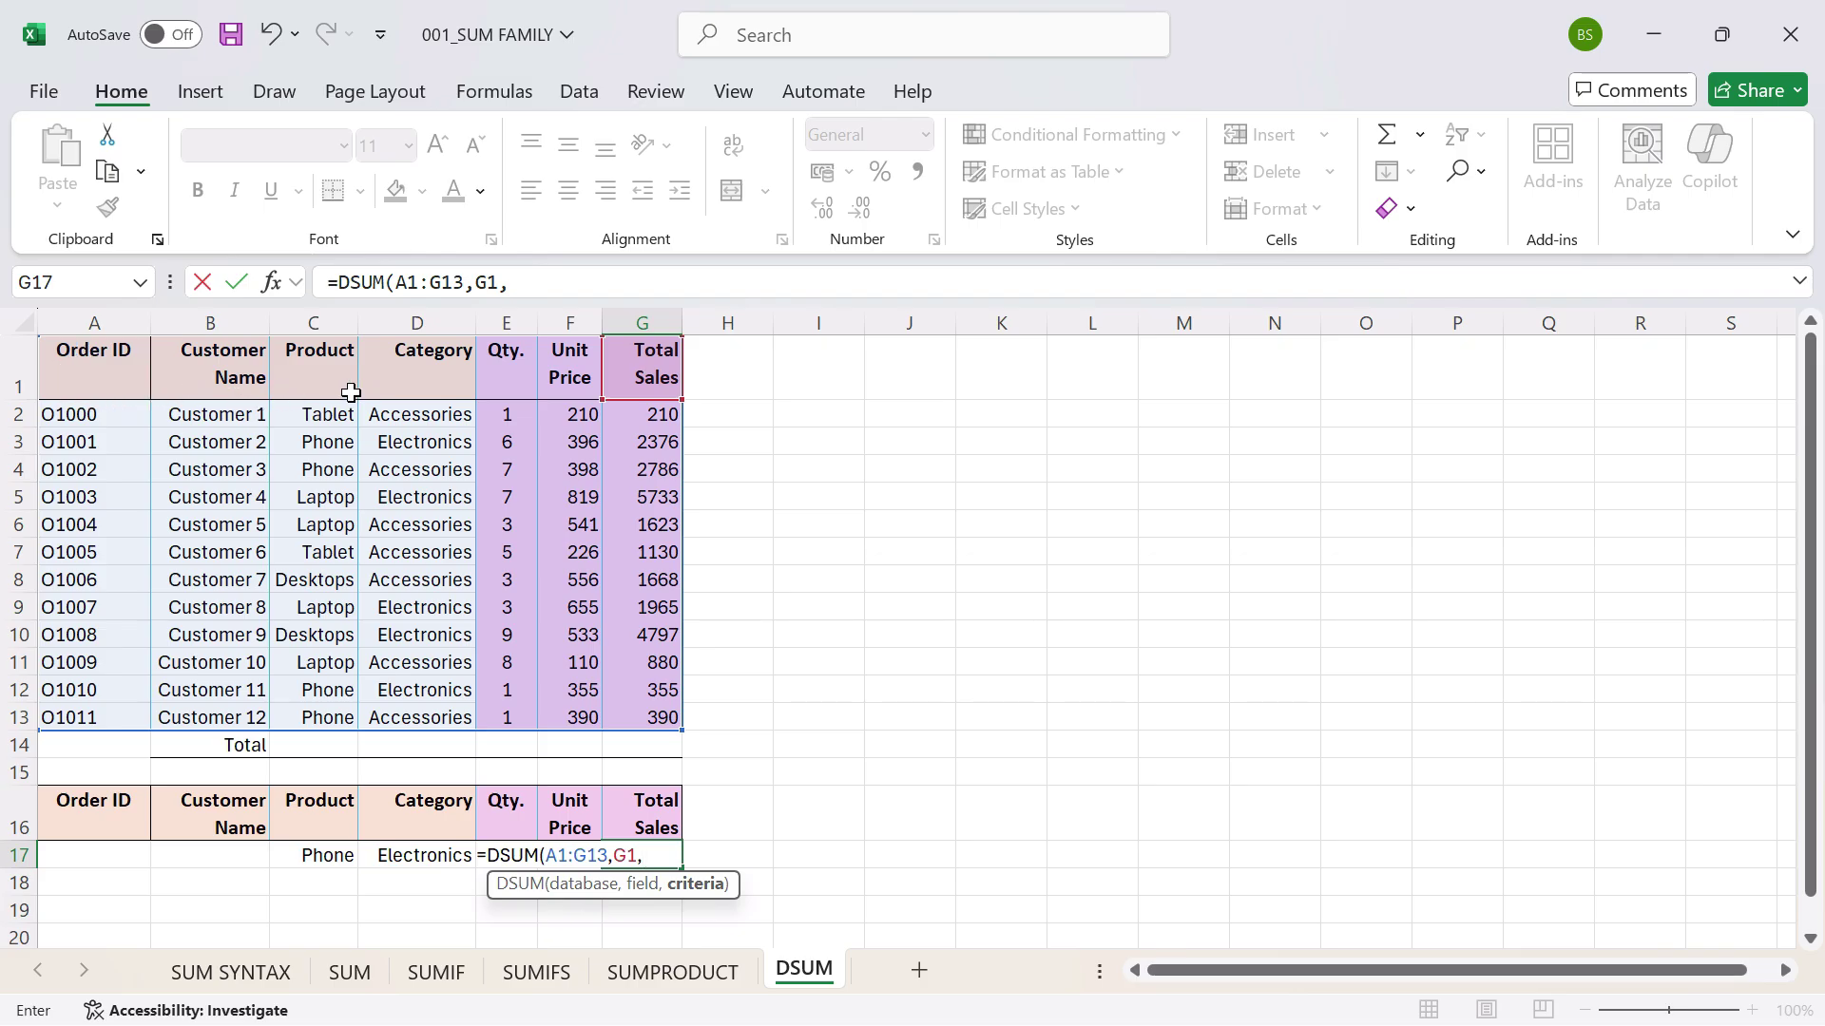
click(316, 801)
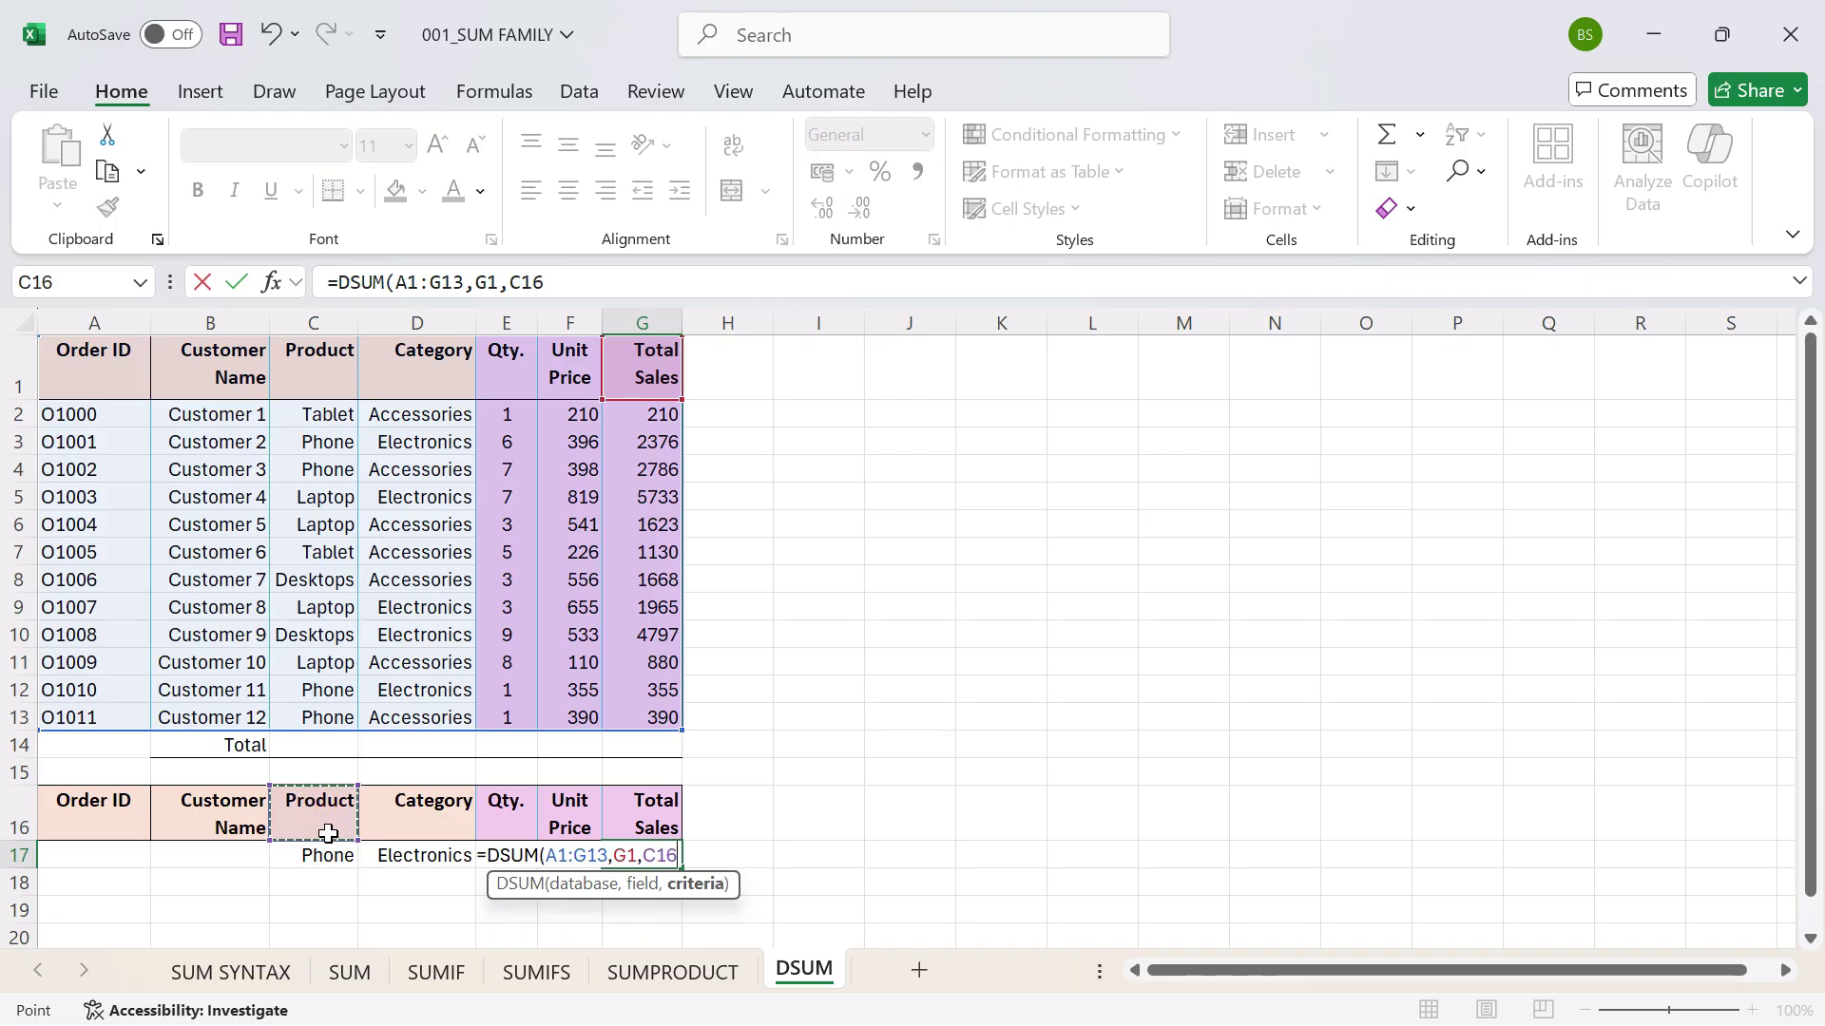
mouse_move(328, 835)
mouse_down()
mouse_move(323, 888)
mouse_move(346, 848)
mouse_up()
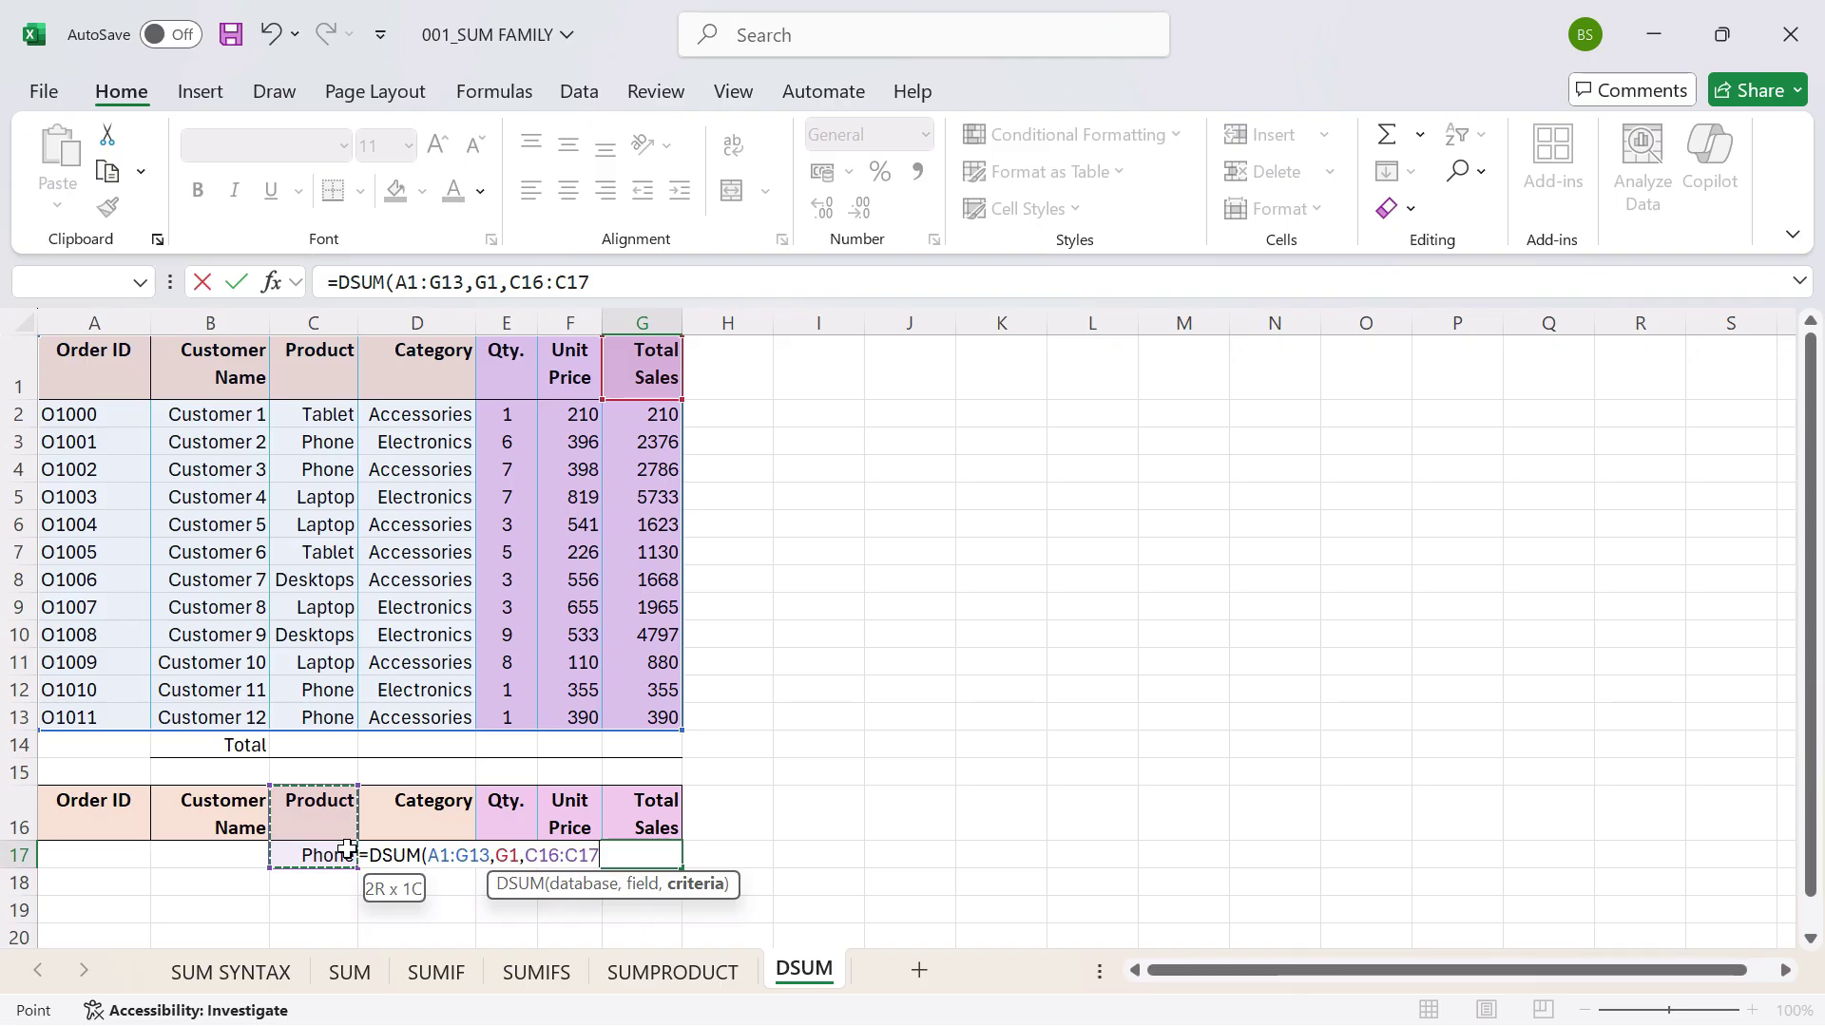
drag(347, 848, 347, 849)
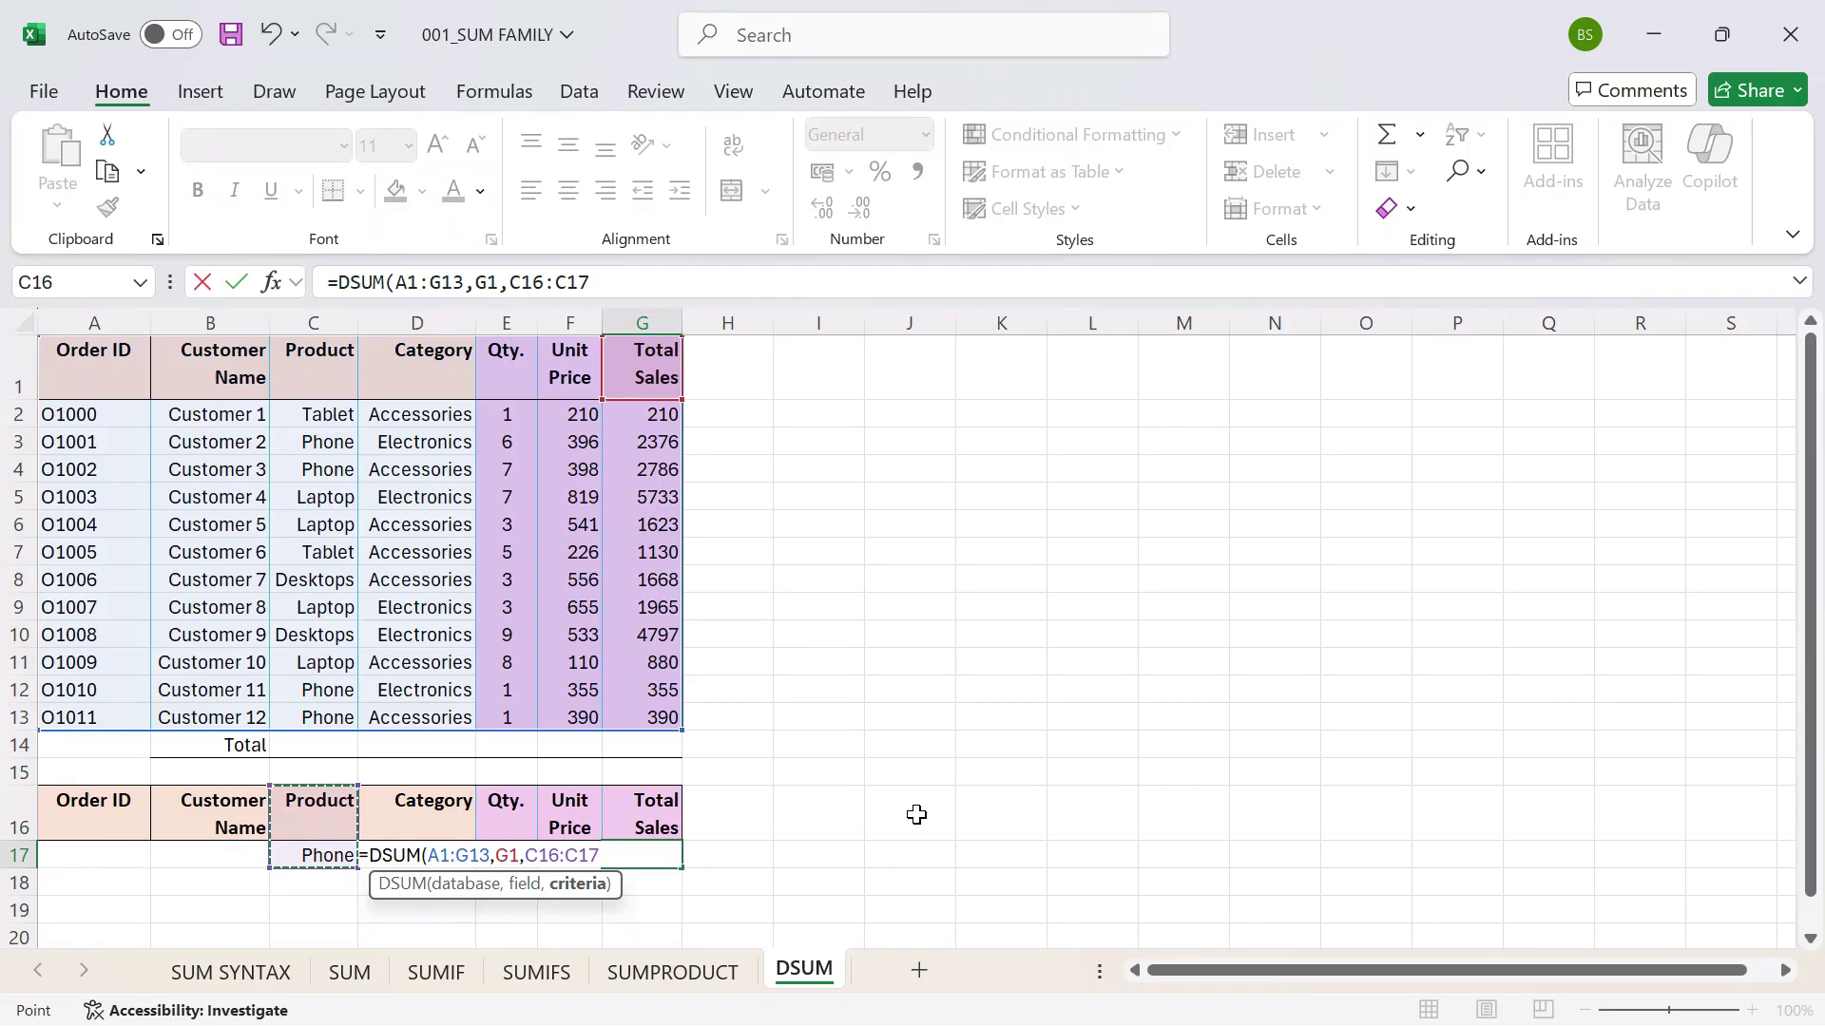
text())
key(Return)
key(Up)
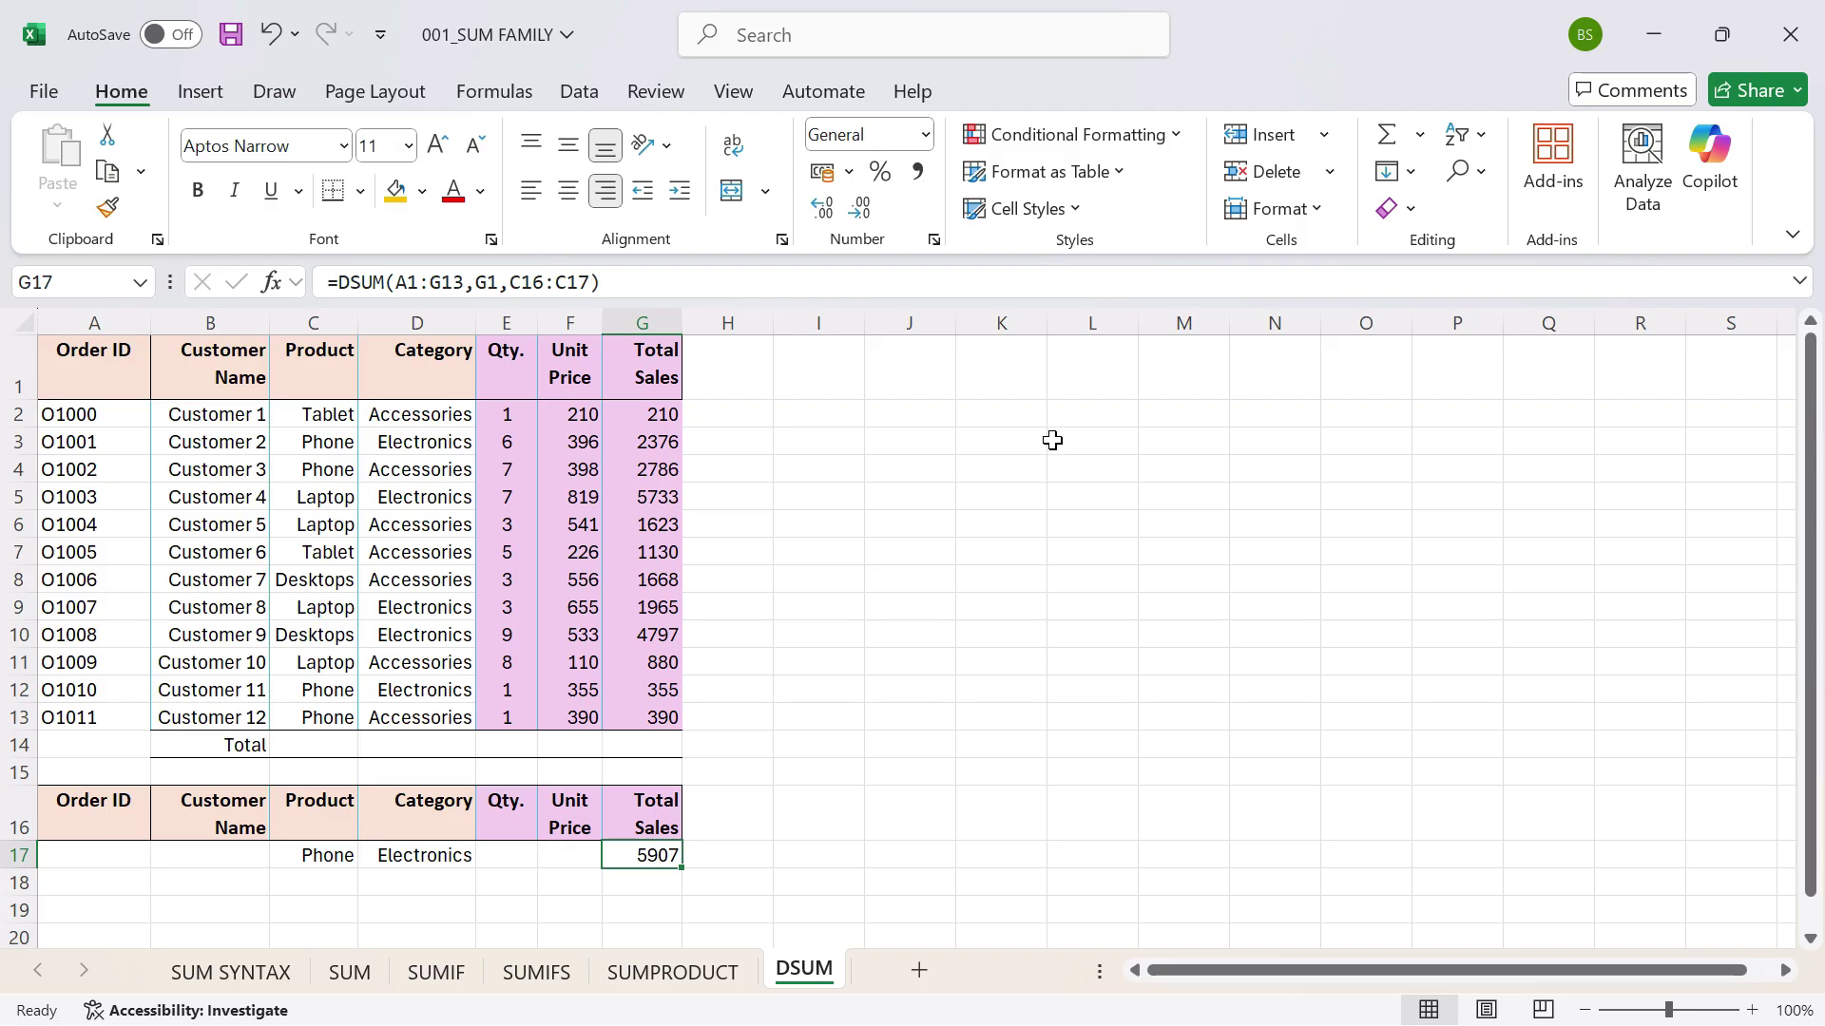
key(Delete)
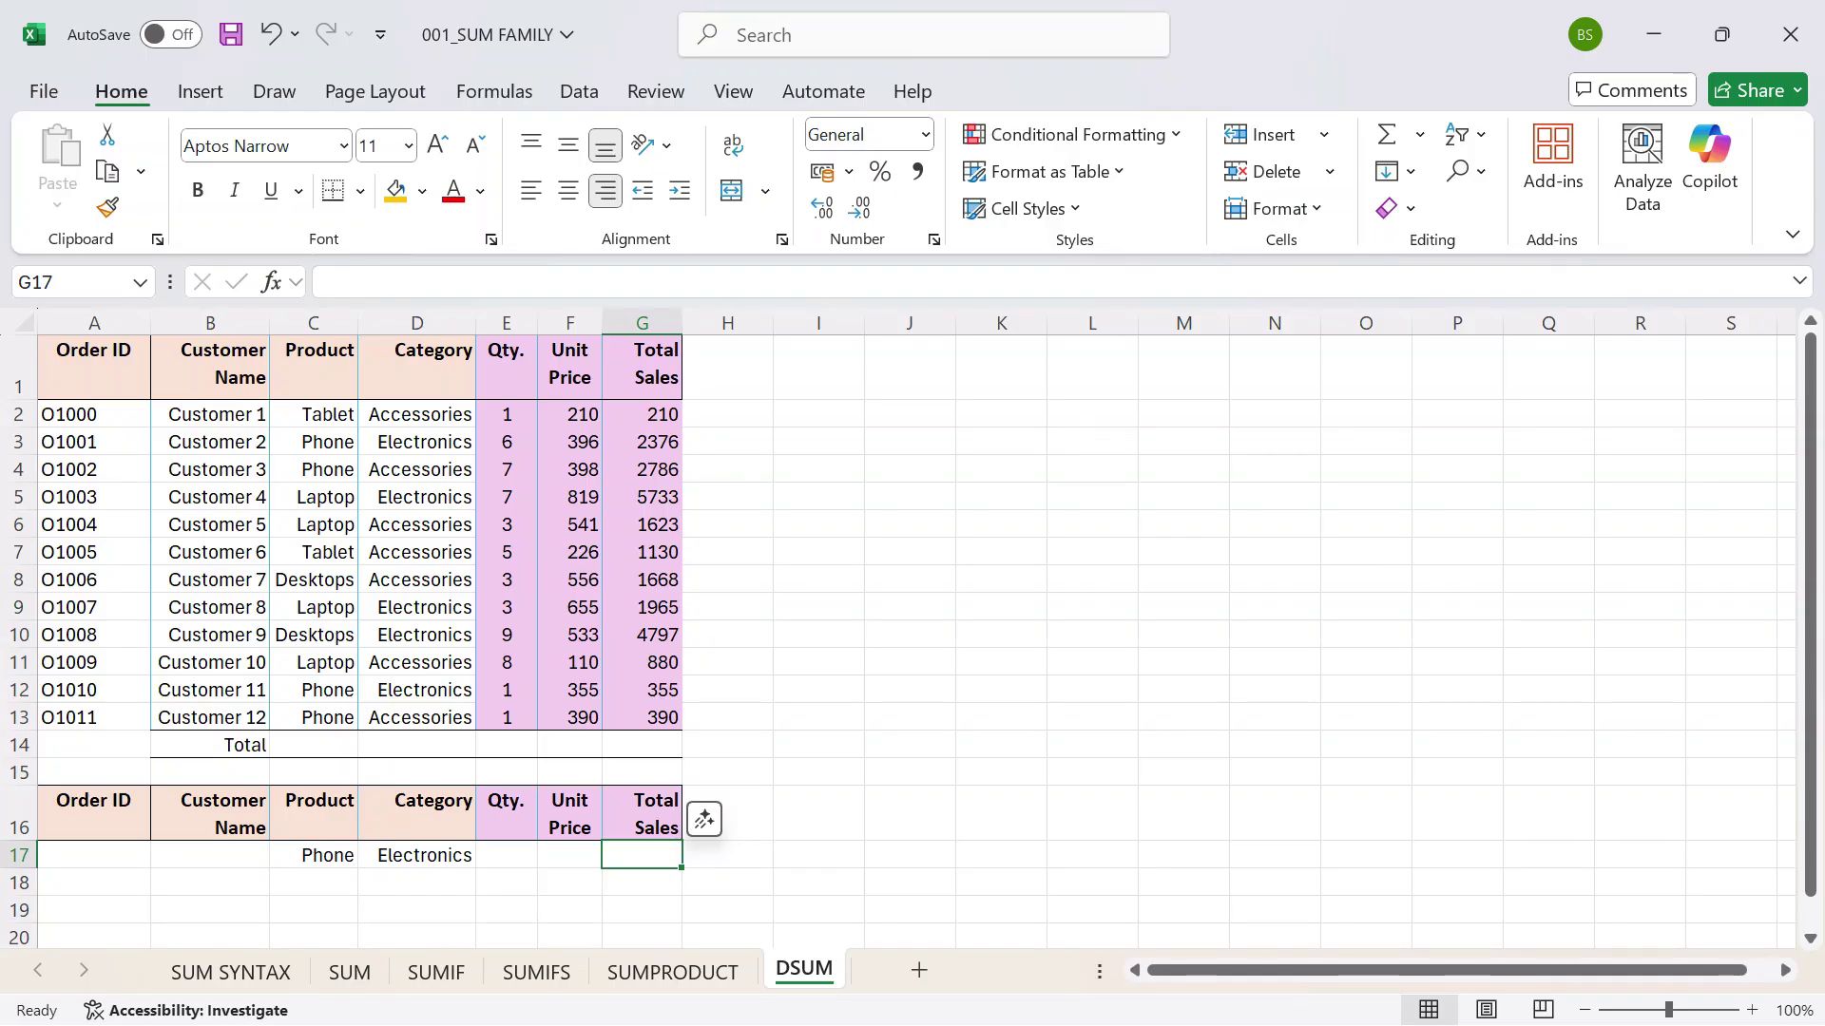
Total the sales matching both Phone and Electronics in G17 with =DSUM(A1:G13,G1,C16:D17).
drag(308, 443, 404, 460)
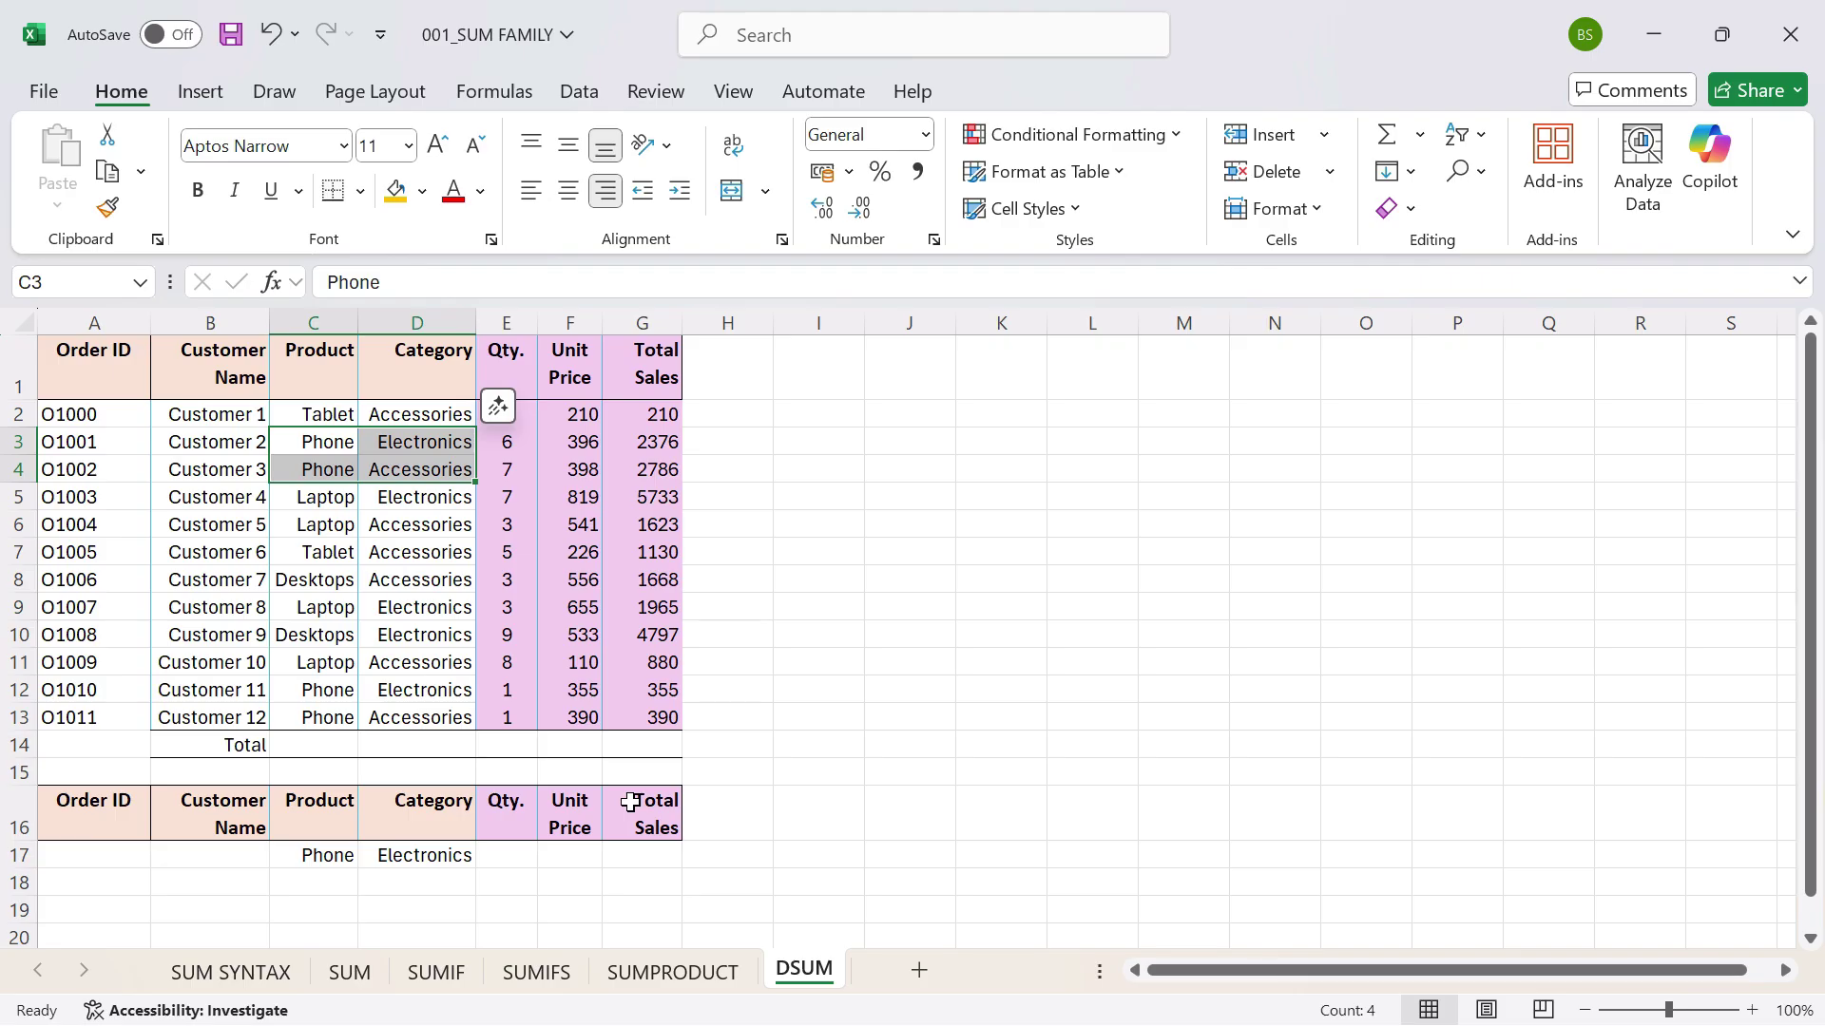
click(643, 858)
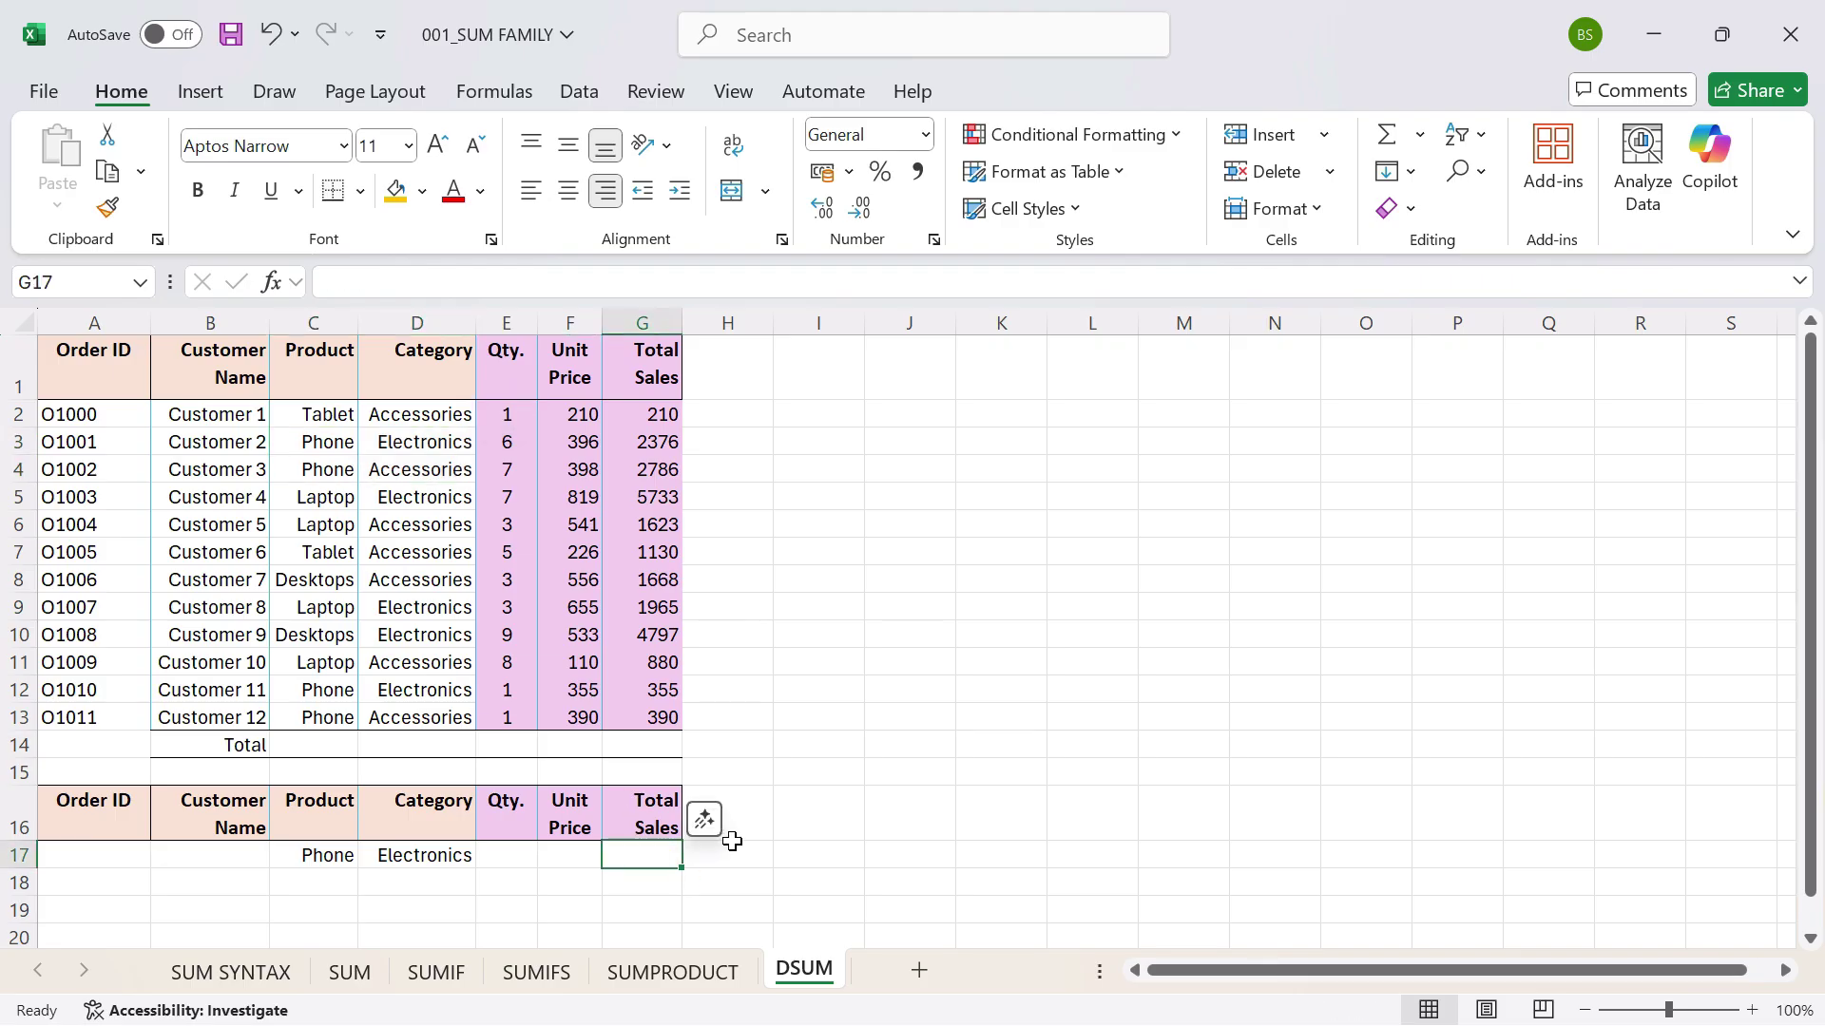
text(=DSUM()
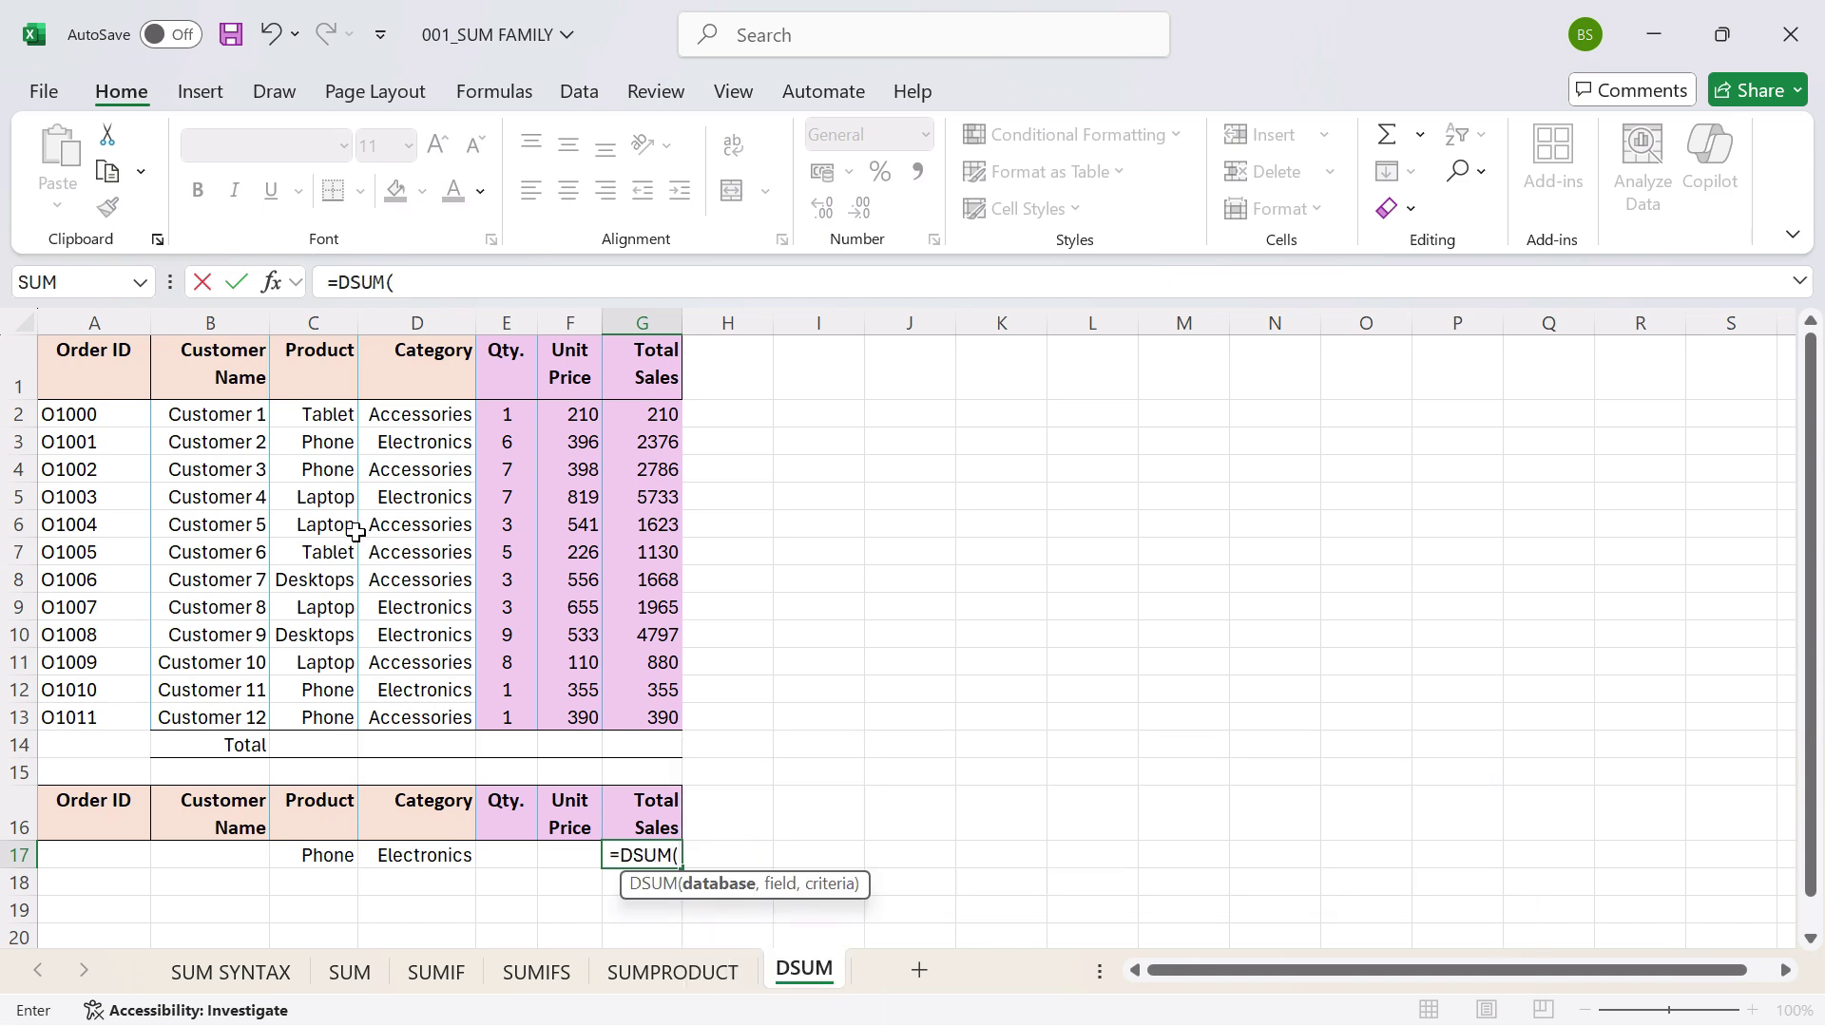
drag(91, 356, 625, 714)
text(,)
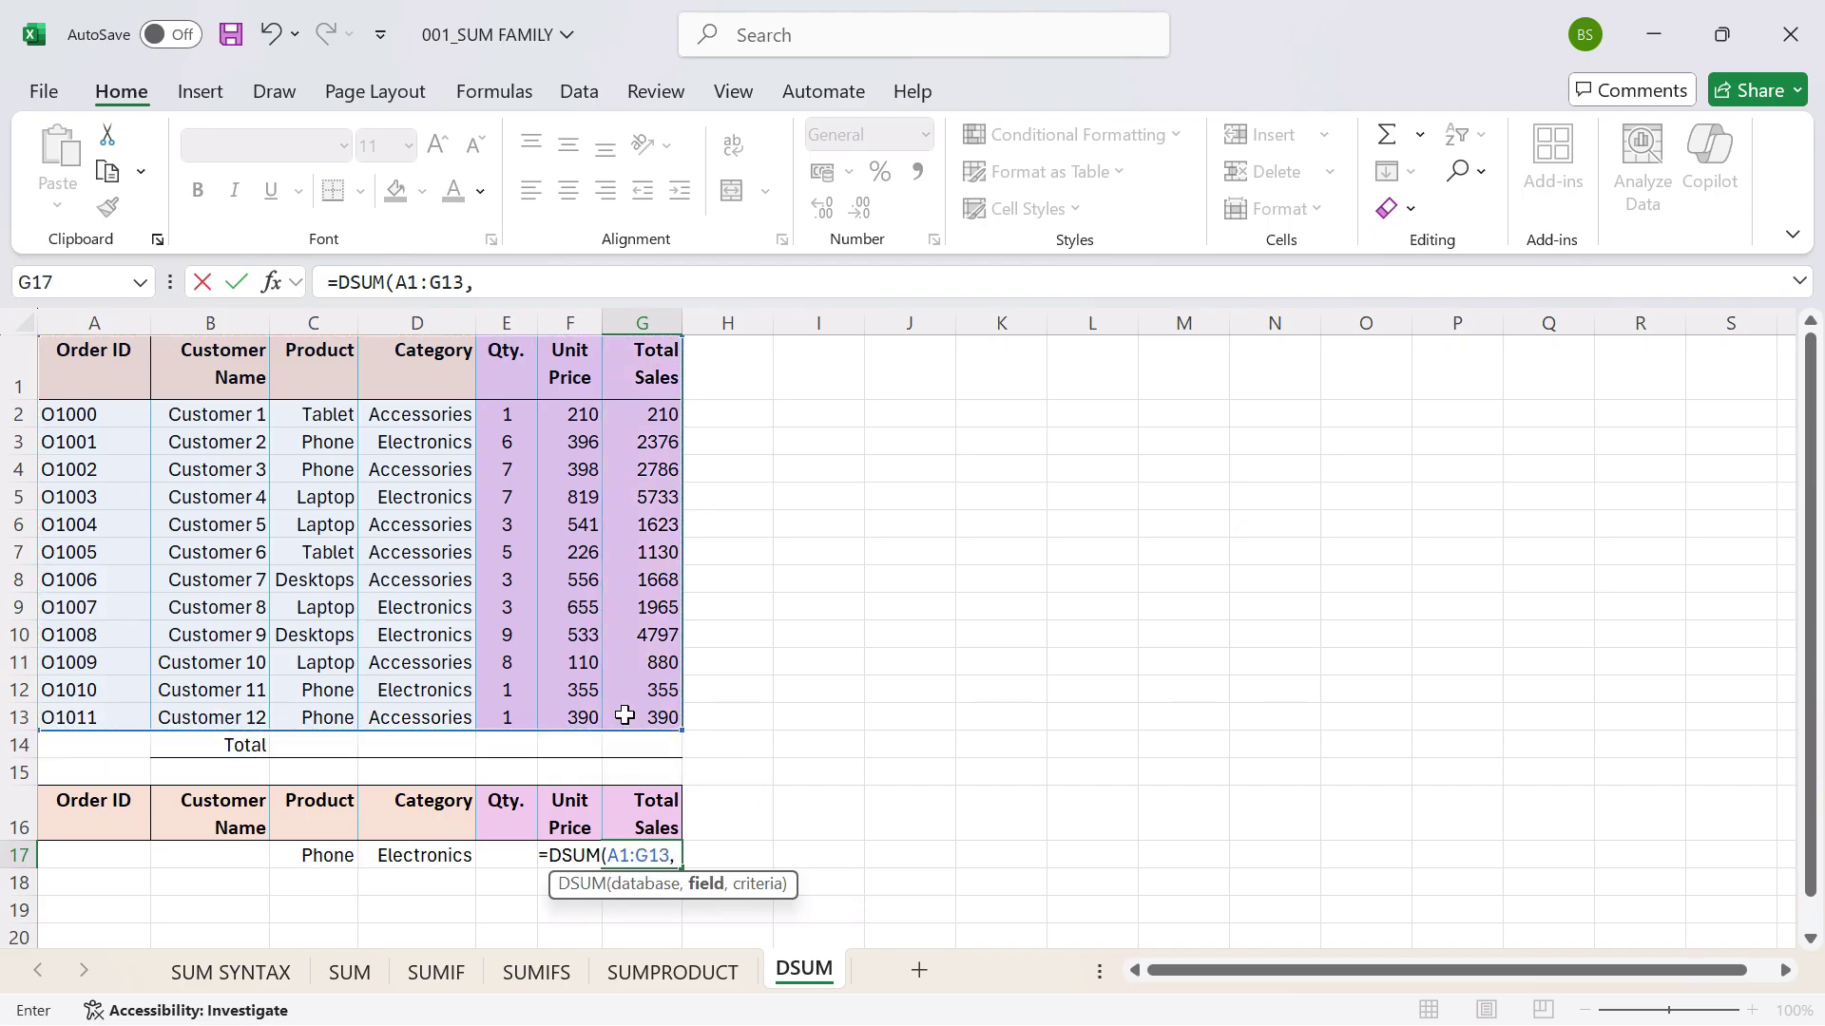
click(646, 368)
text(,)
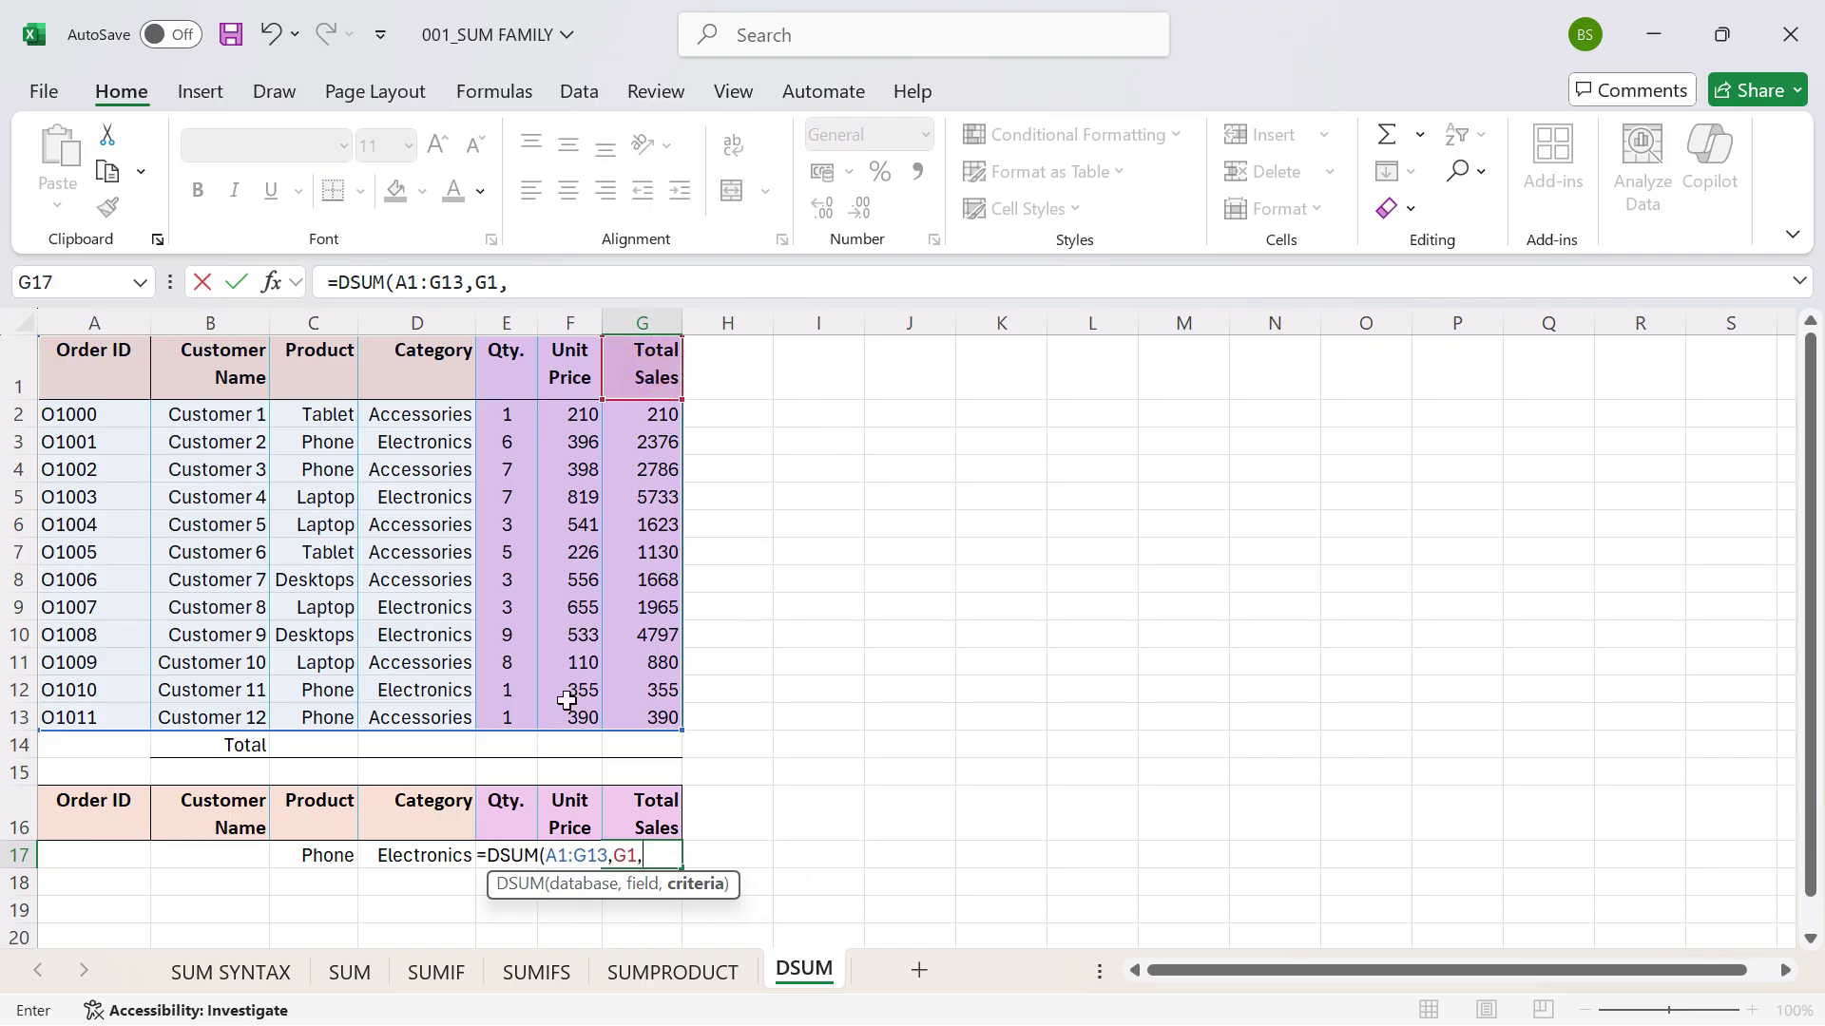
drag(327, 797, 407, 861)
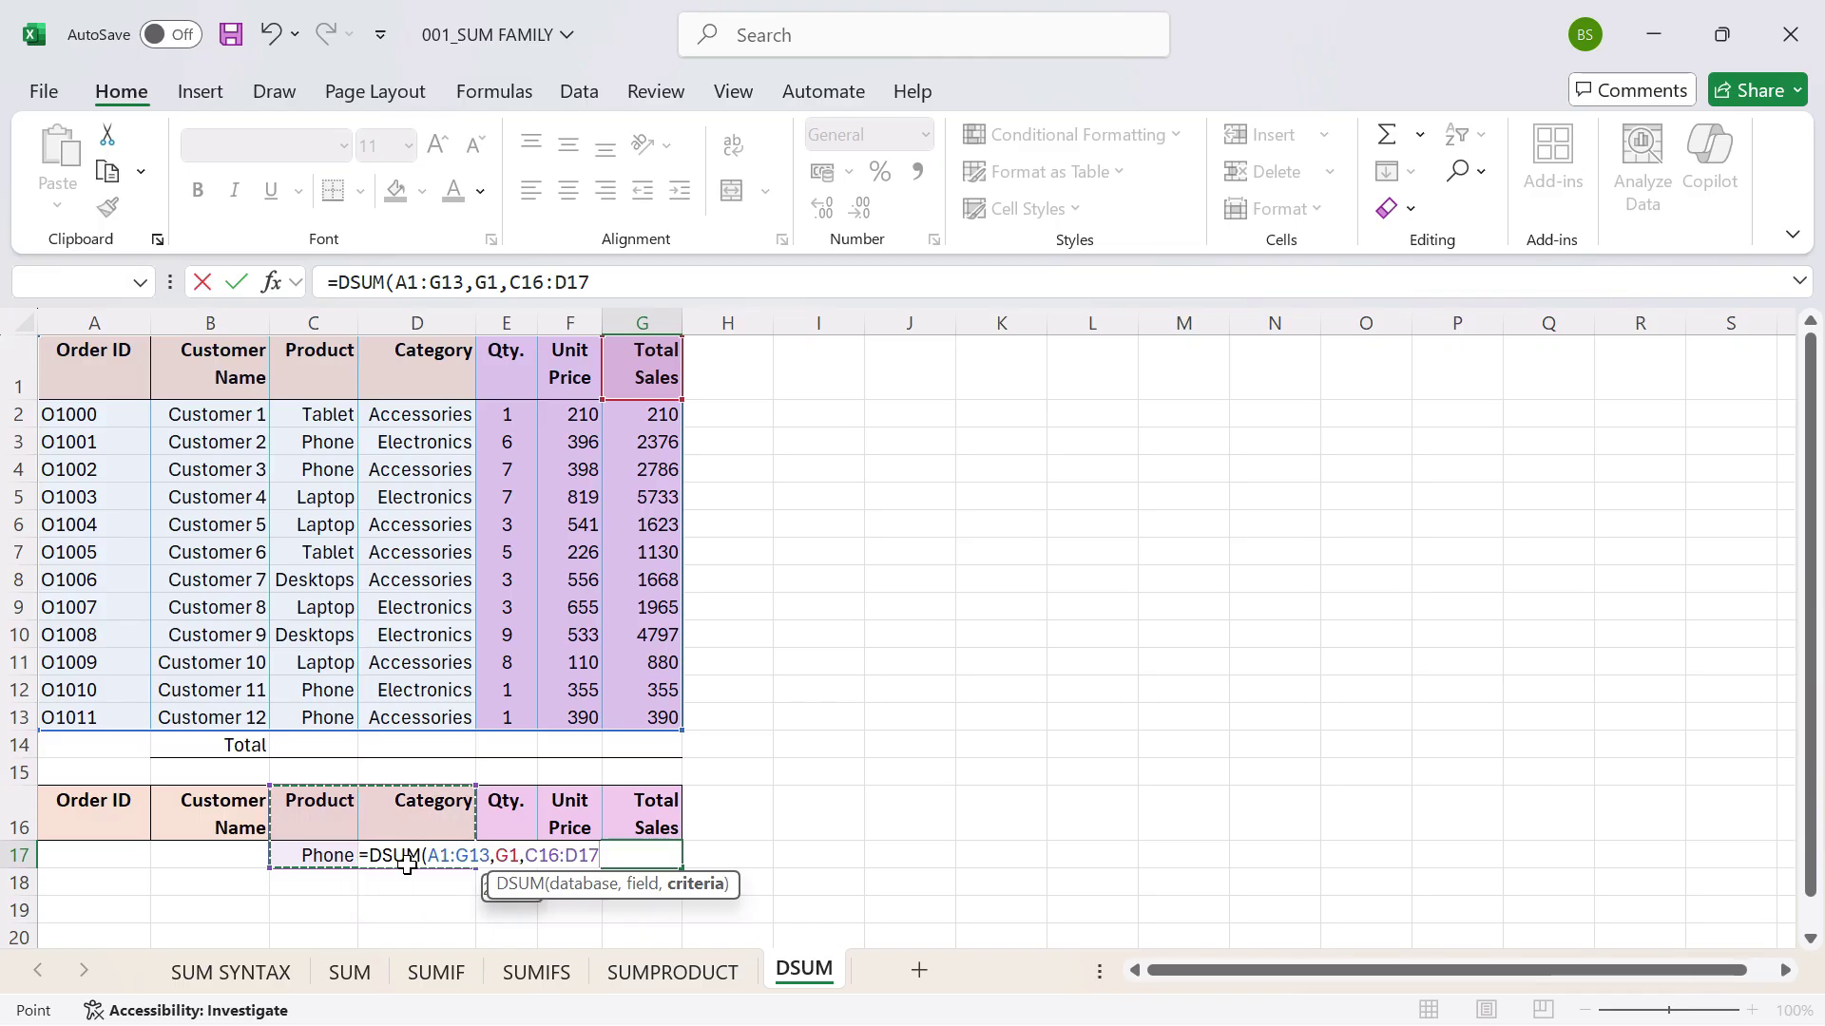
drag(407, 864, 407, 864)
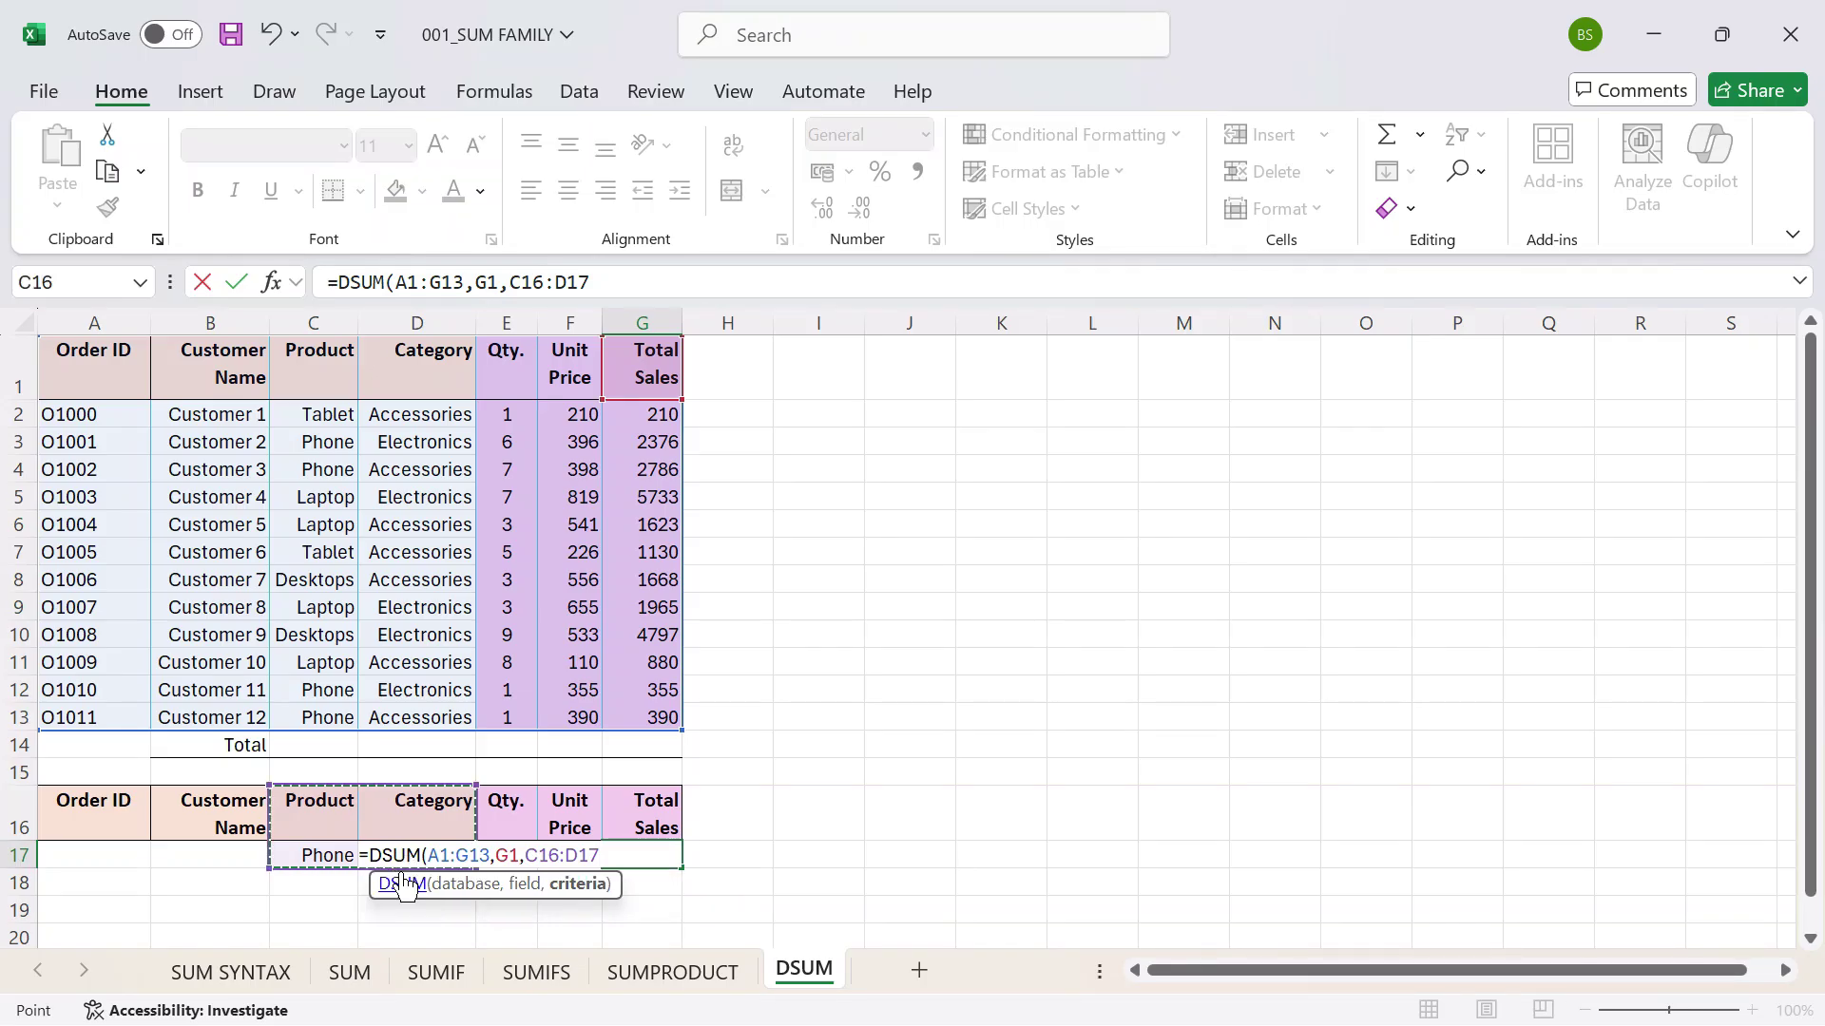
key(Return)
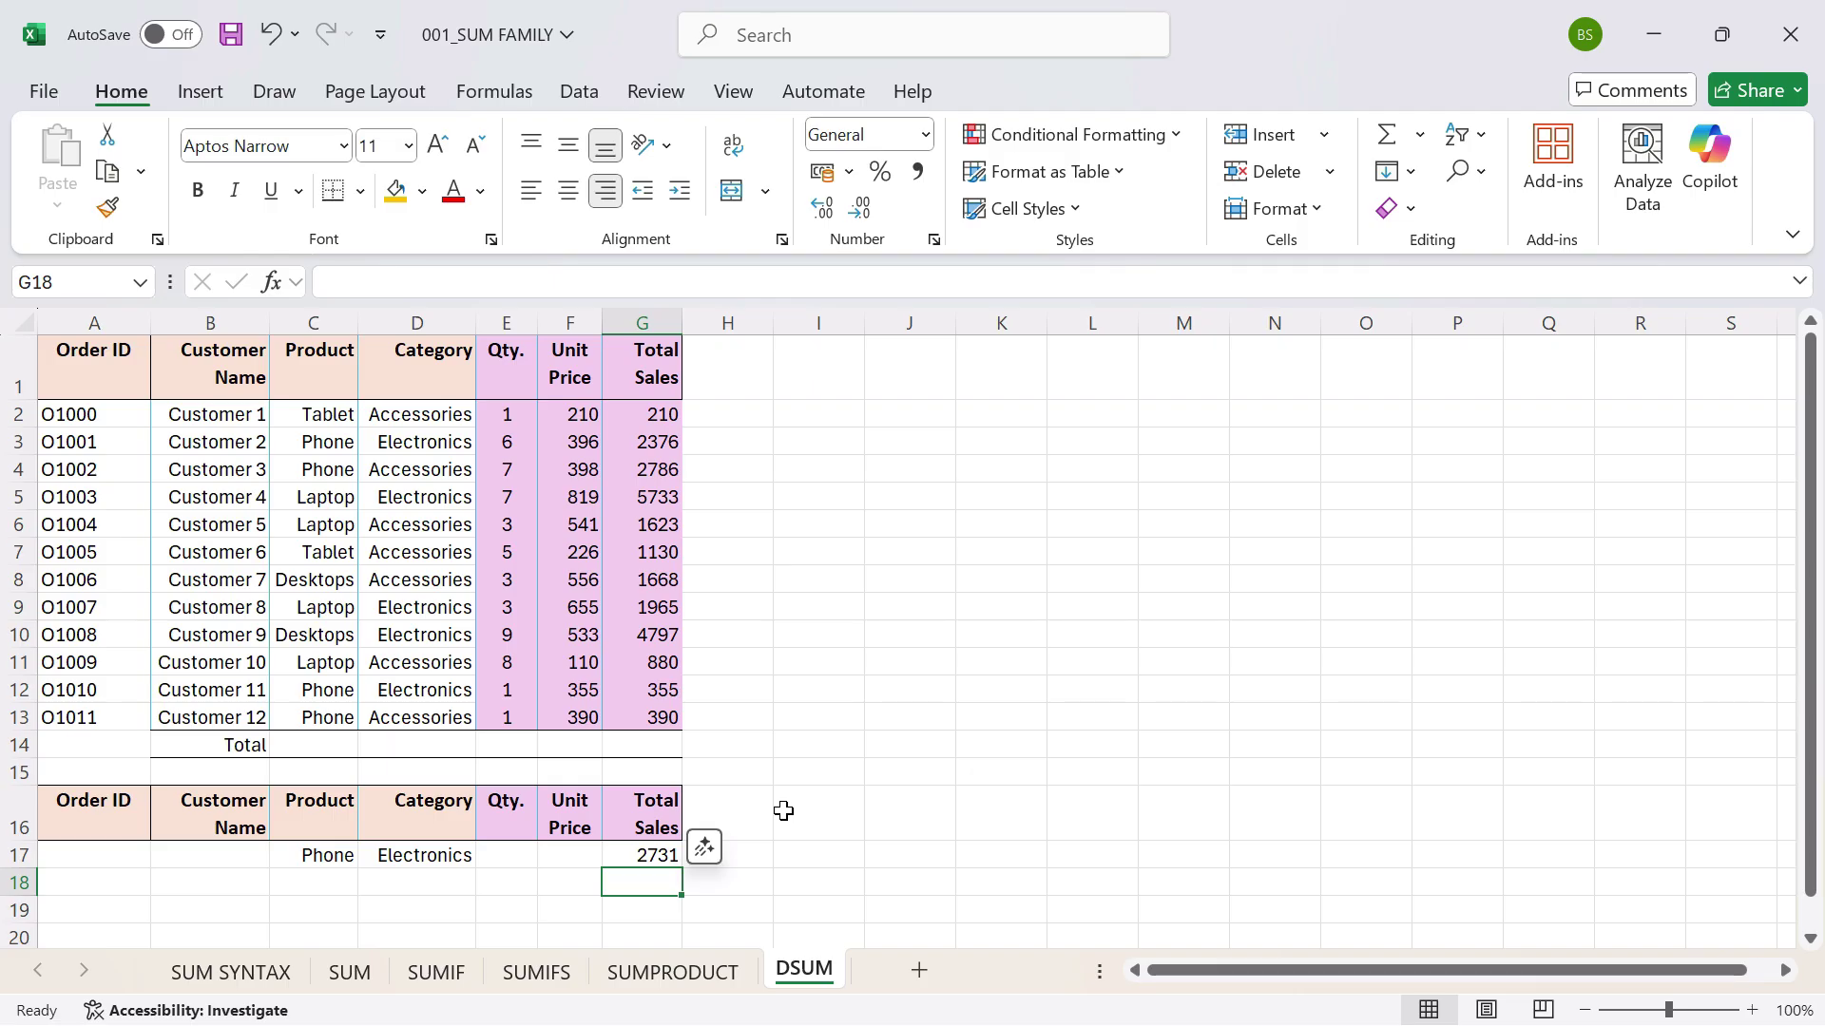
Save the workbook after checking the order table and the criteria block on the DSUM sheet.
click(758, 440)
drag(82, 350, 638, 842)
click(821, 688)
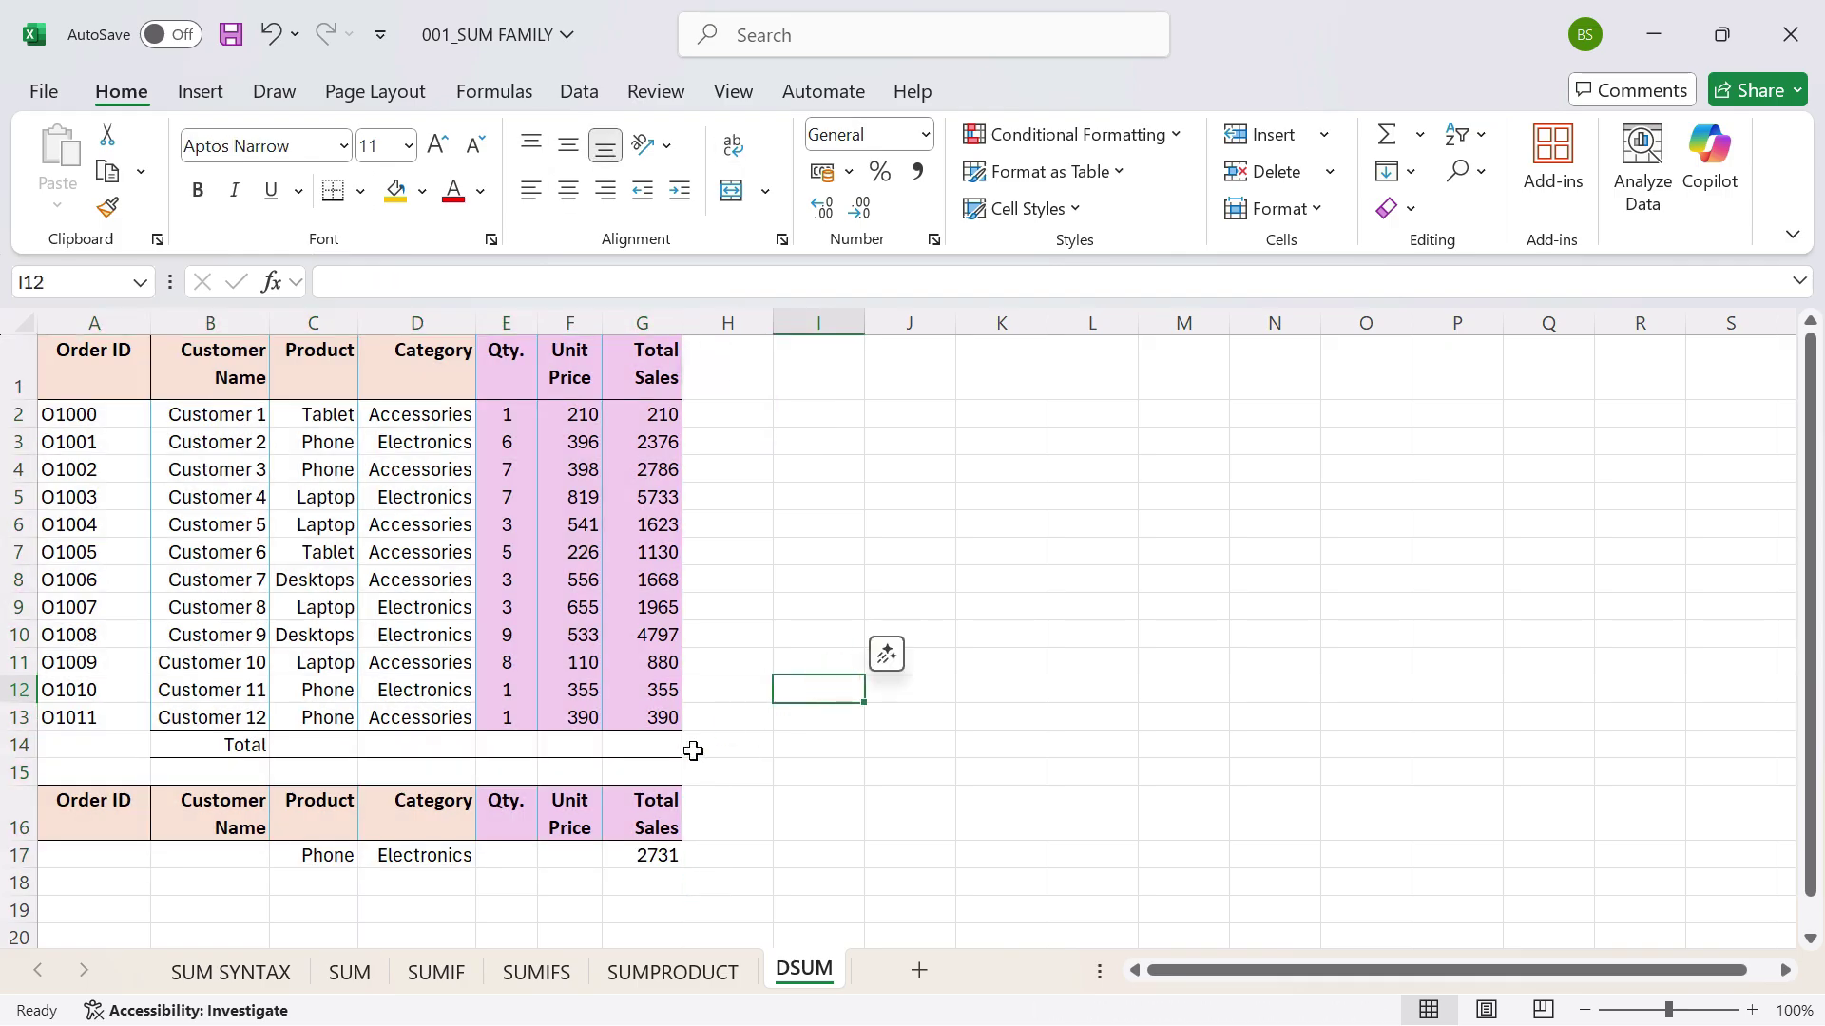
key(ctrl+s)
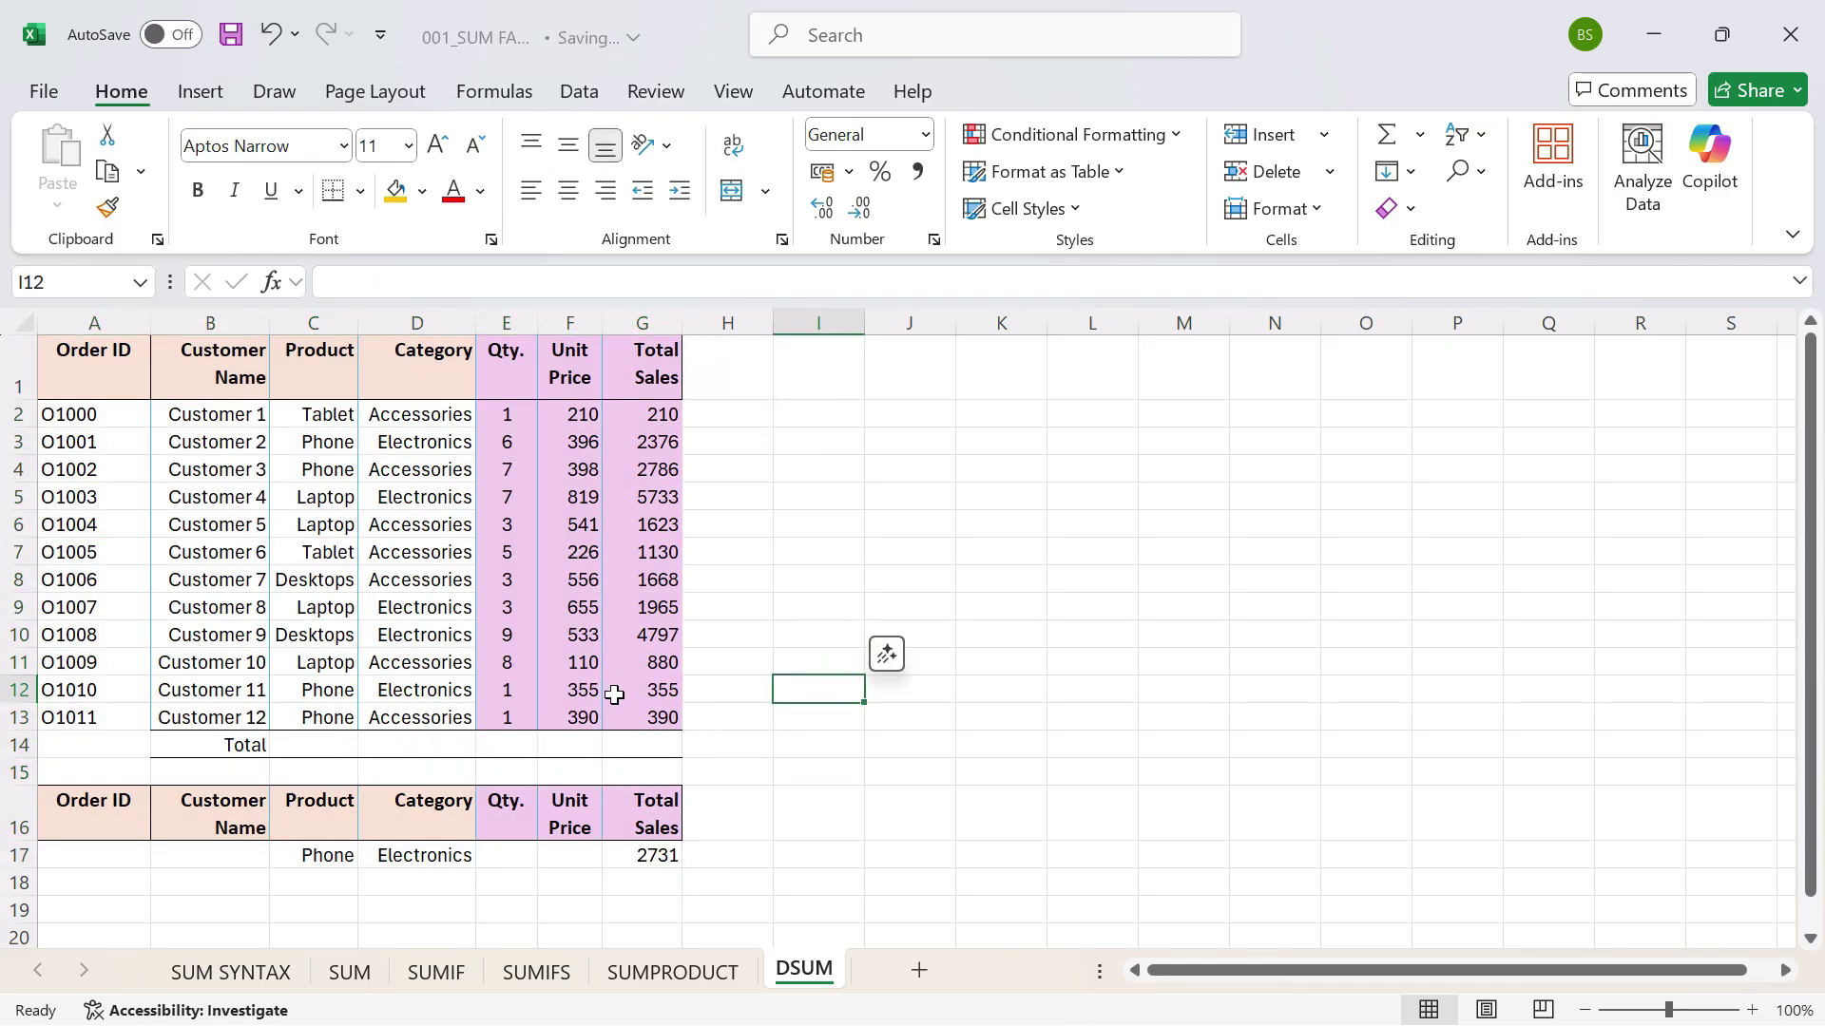
Compare the Product and Category criteria in rows 16 and 17 with the matching columns of the order table.
drag(94, 354, 626, 856)
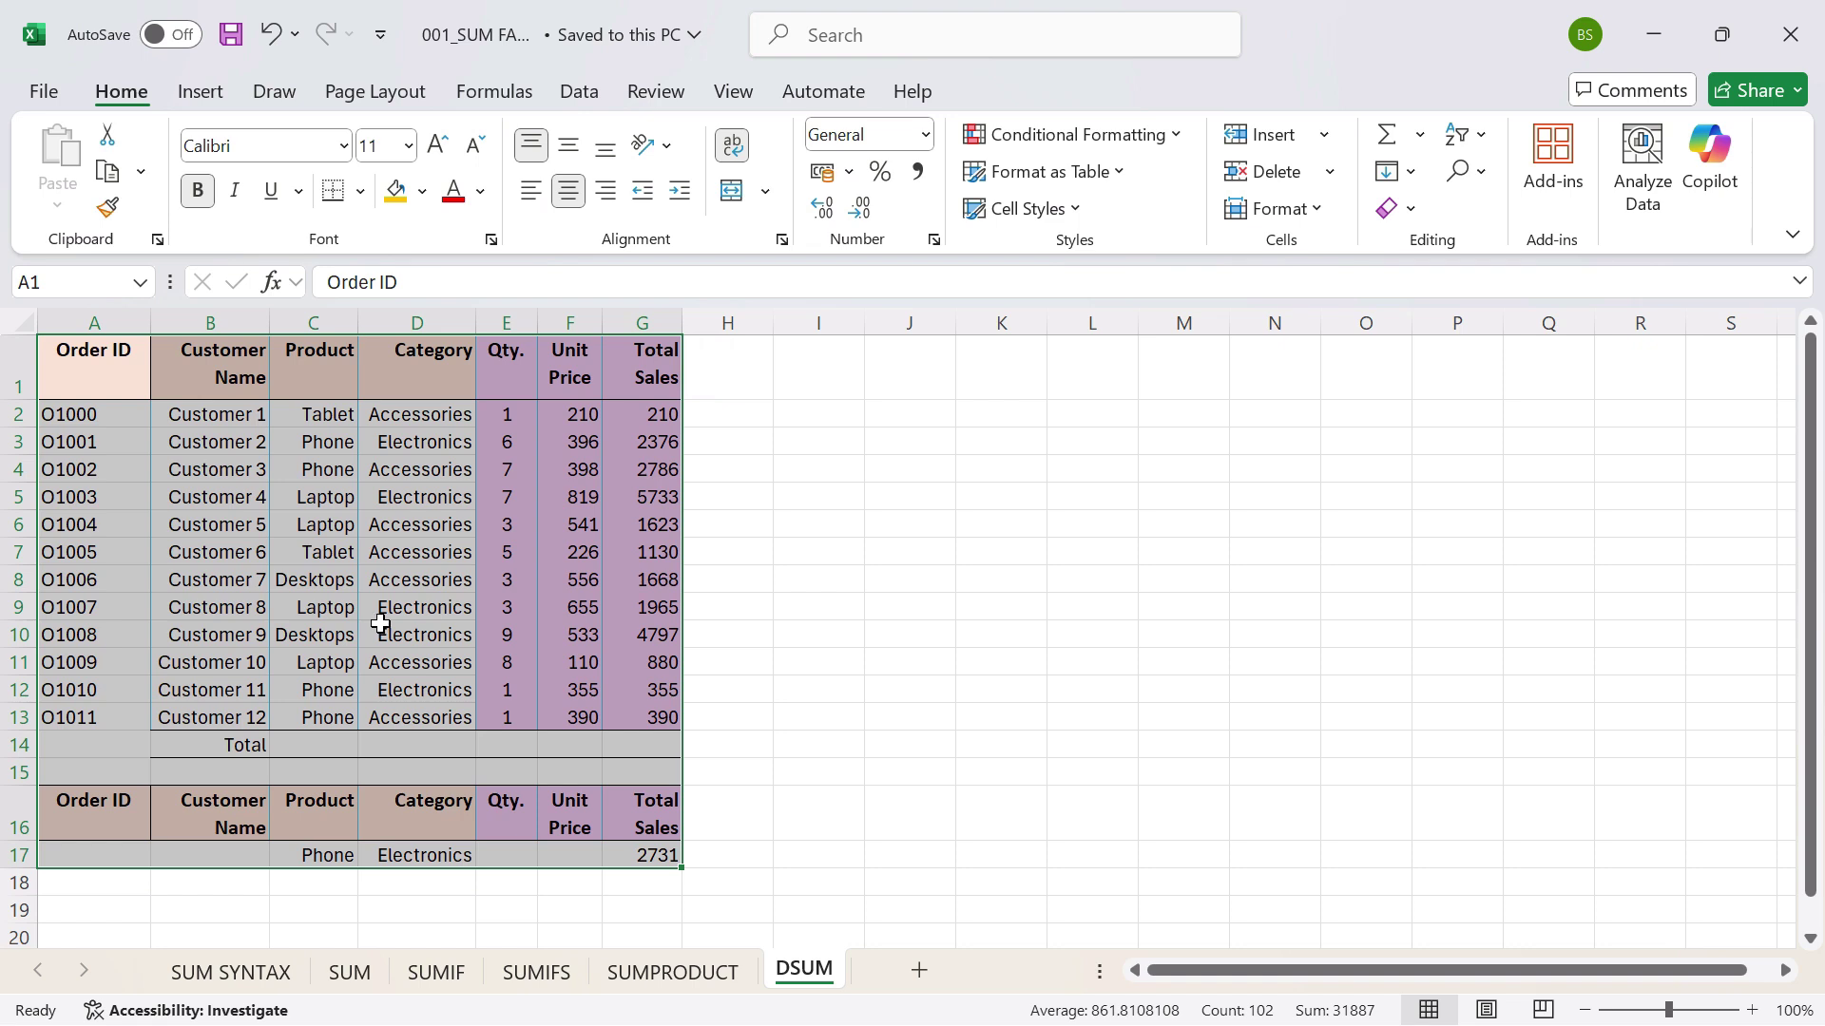
click(356, 742)
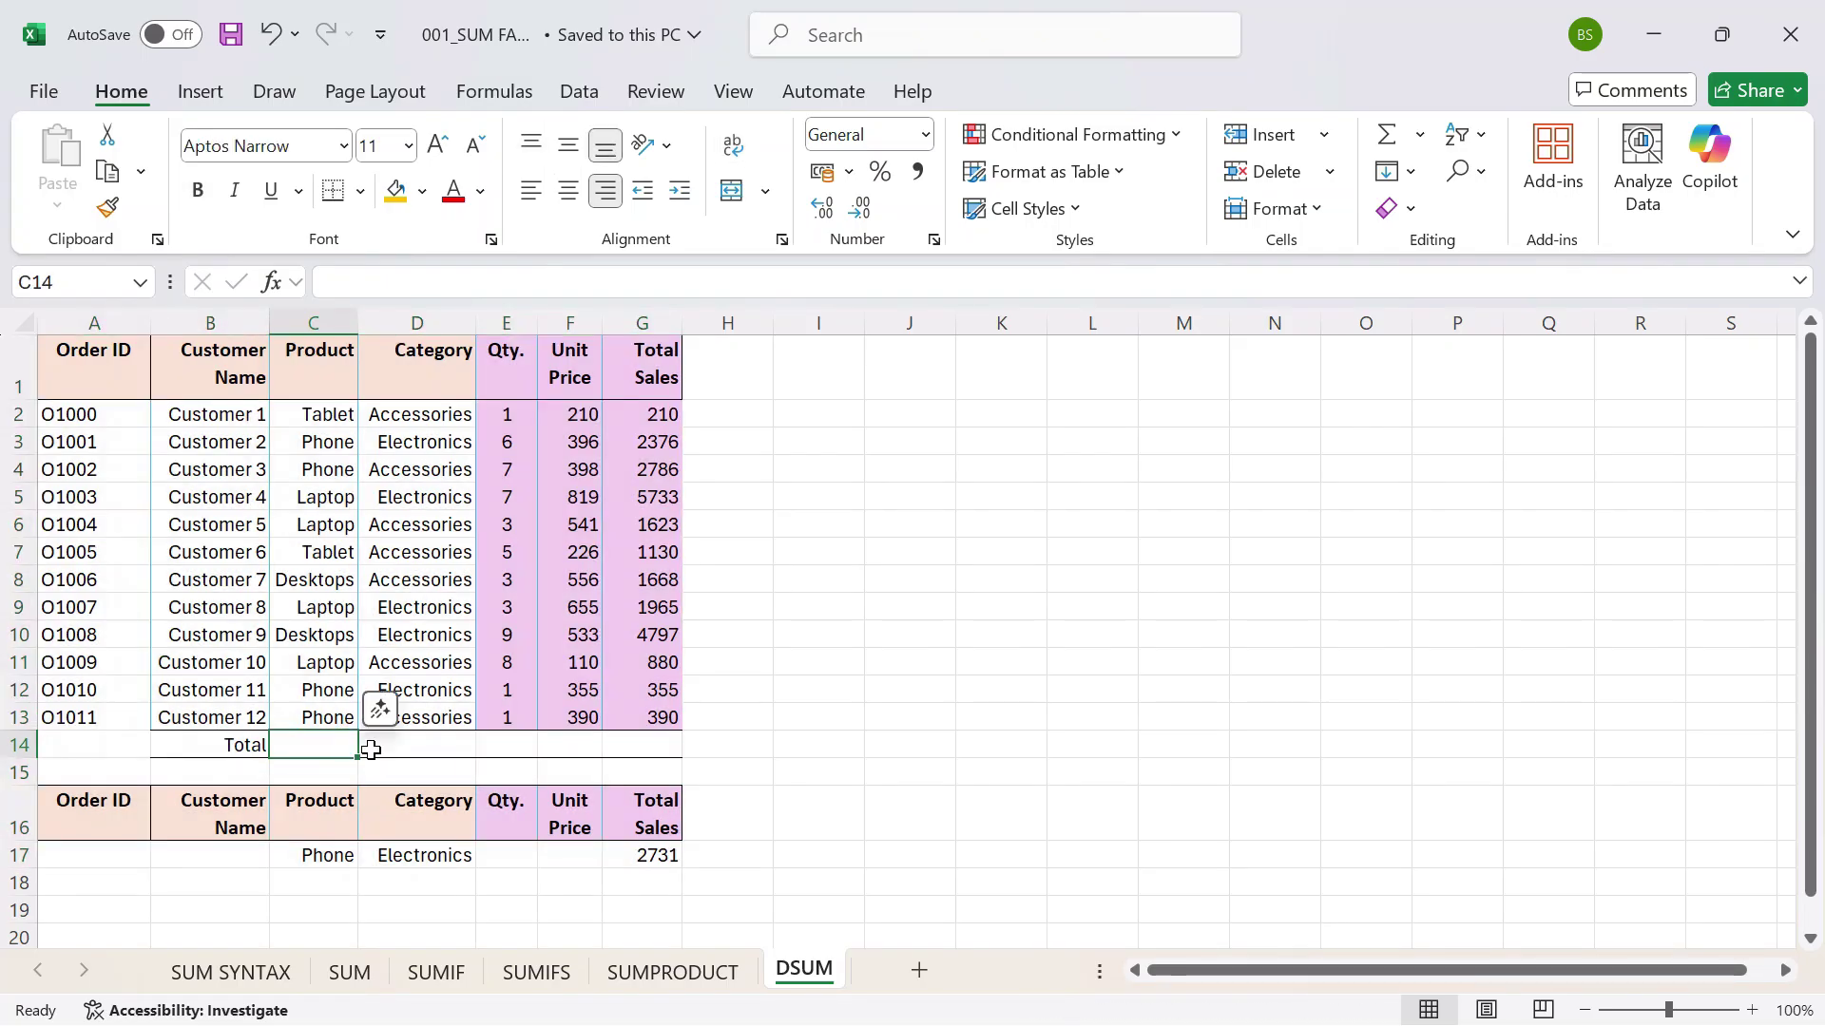
click(301, 806)
drag(301, 806, 404, 856)
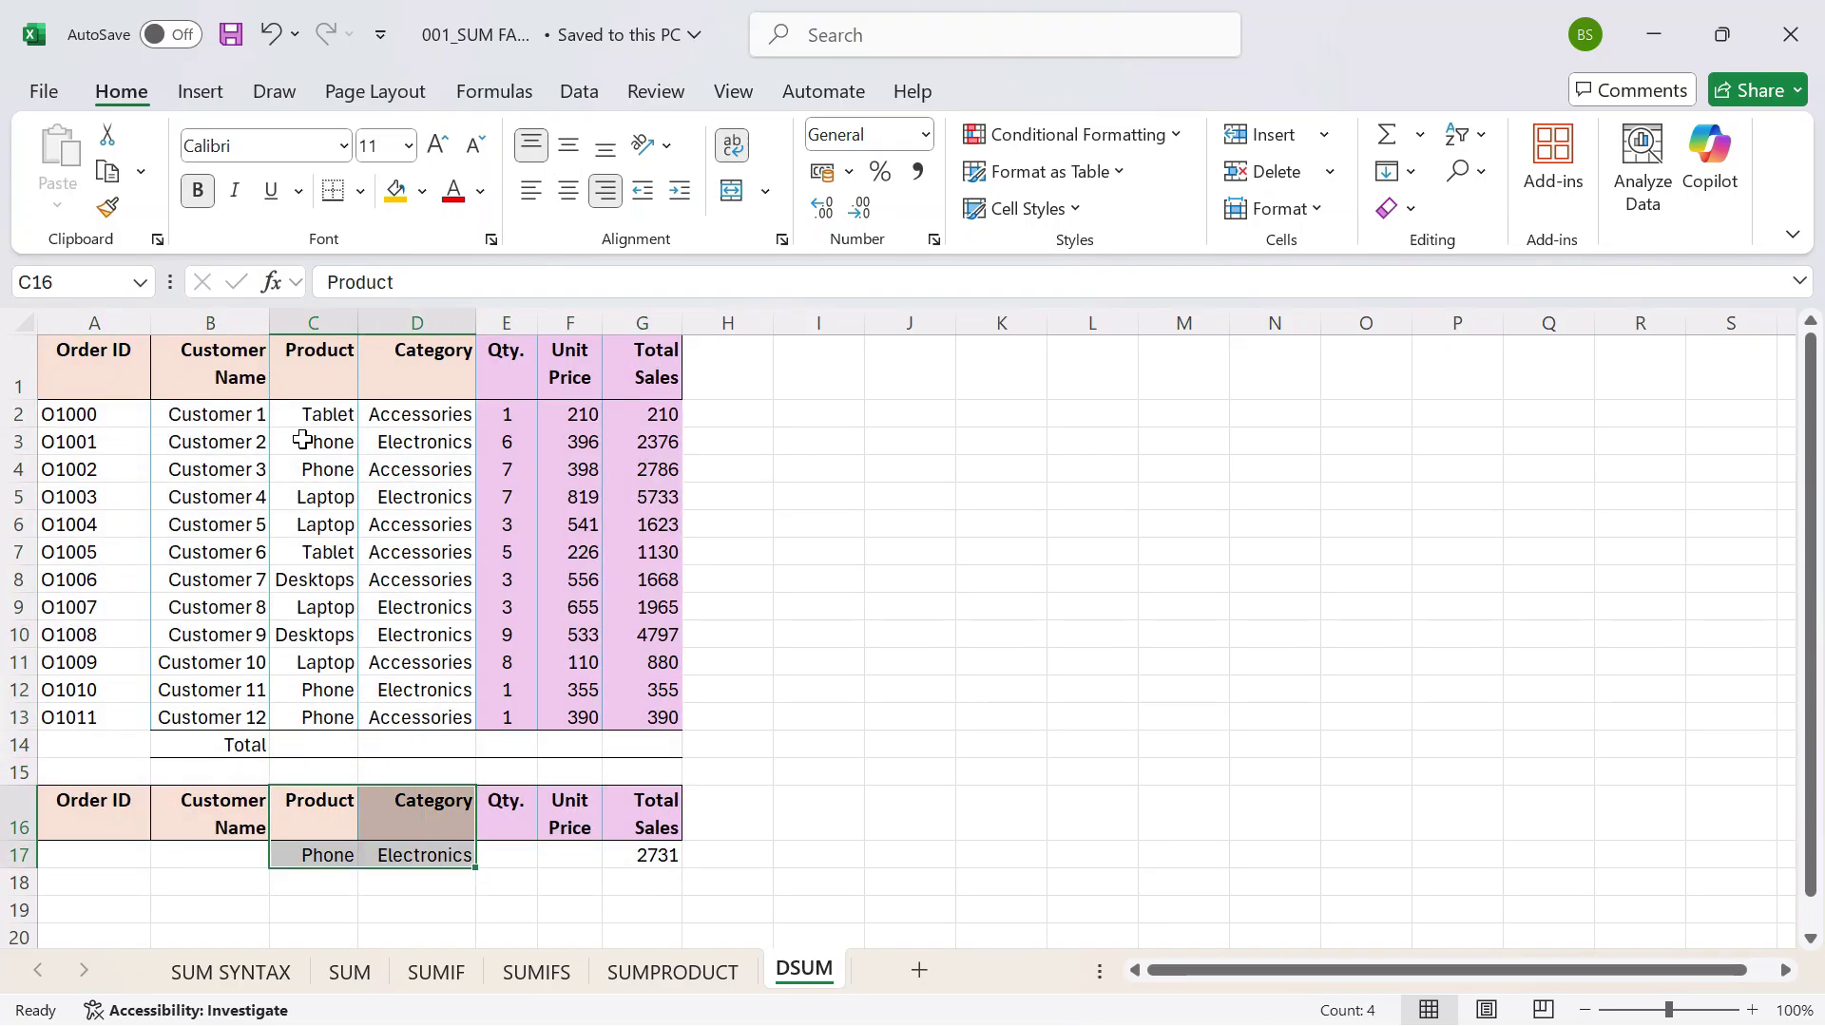
click(348, 366)
drag(254, 359, 418, 721)
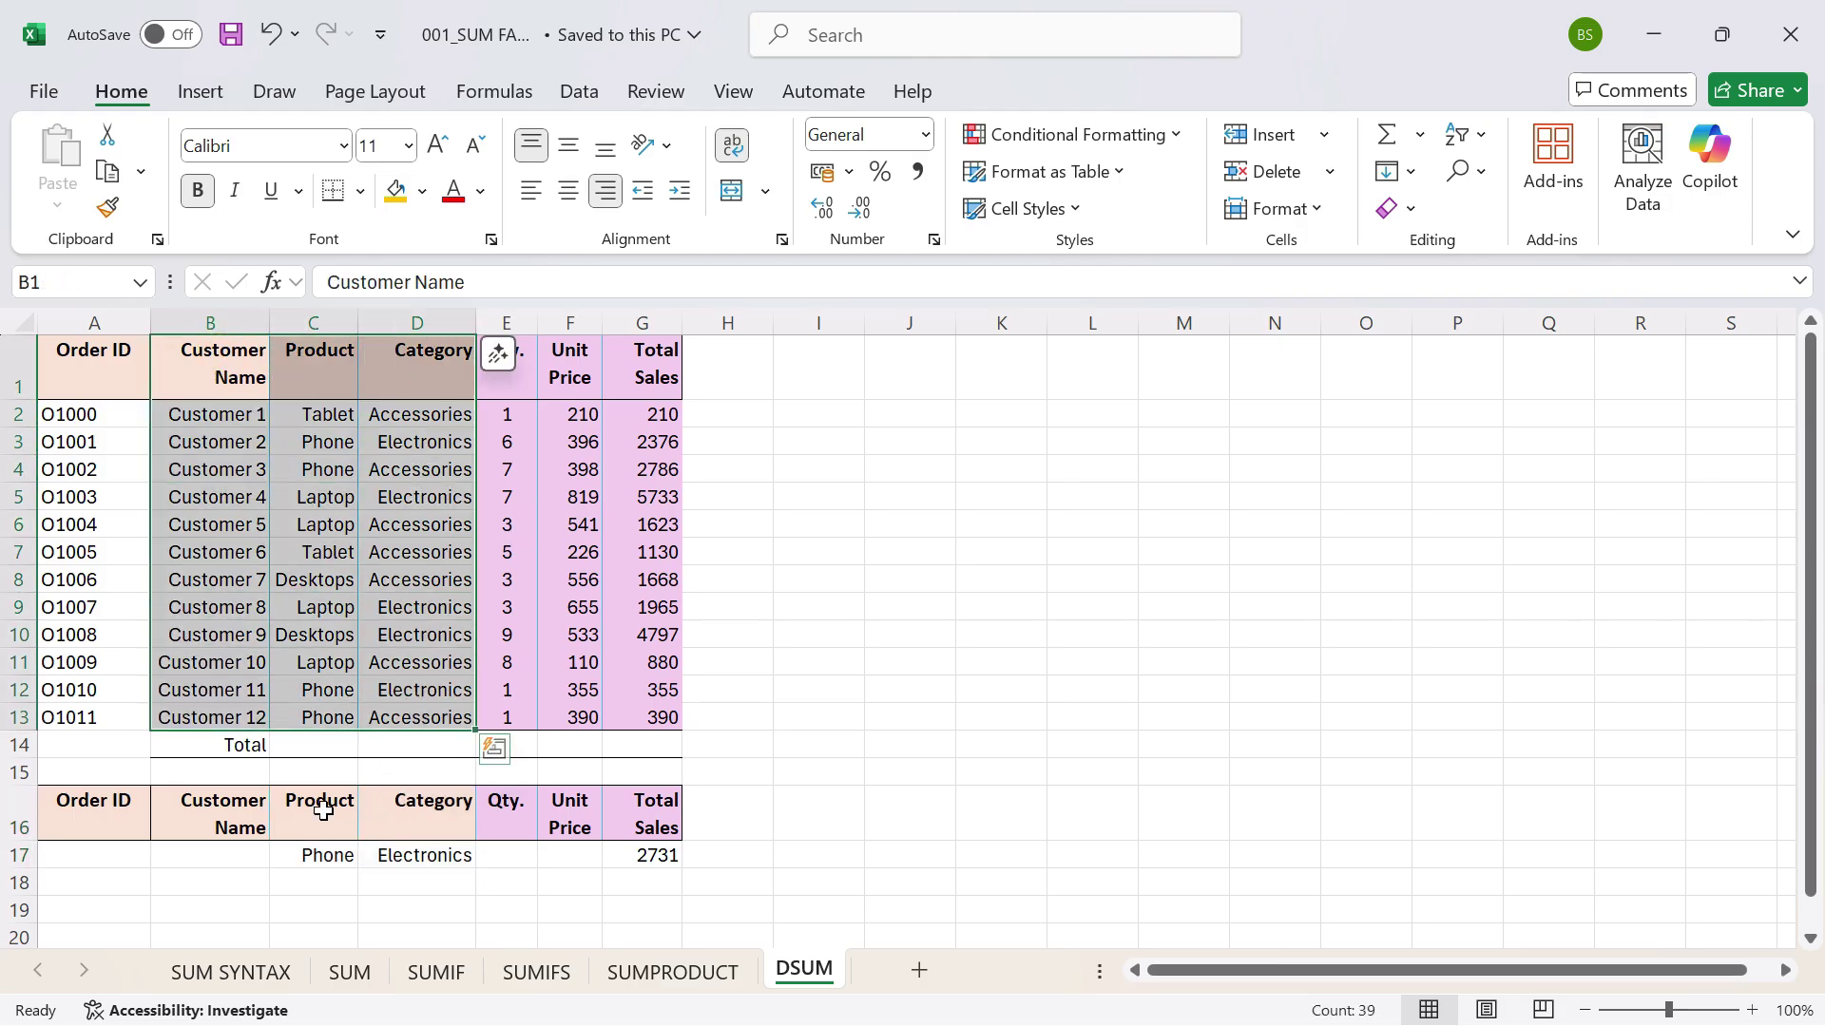
click(252, 811)
drag(266, 828, 420, 860)
drag(235, 807, 418, 852)
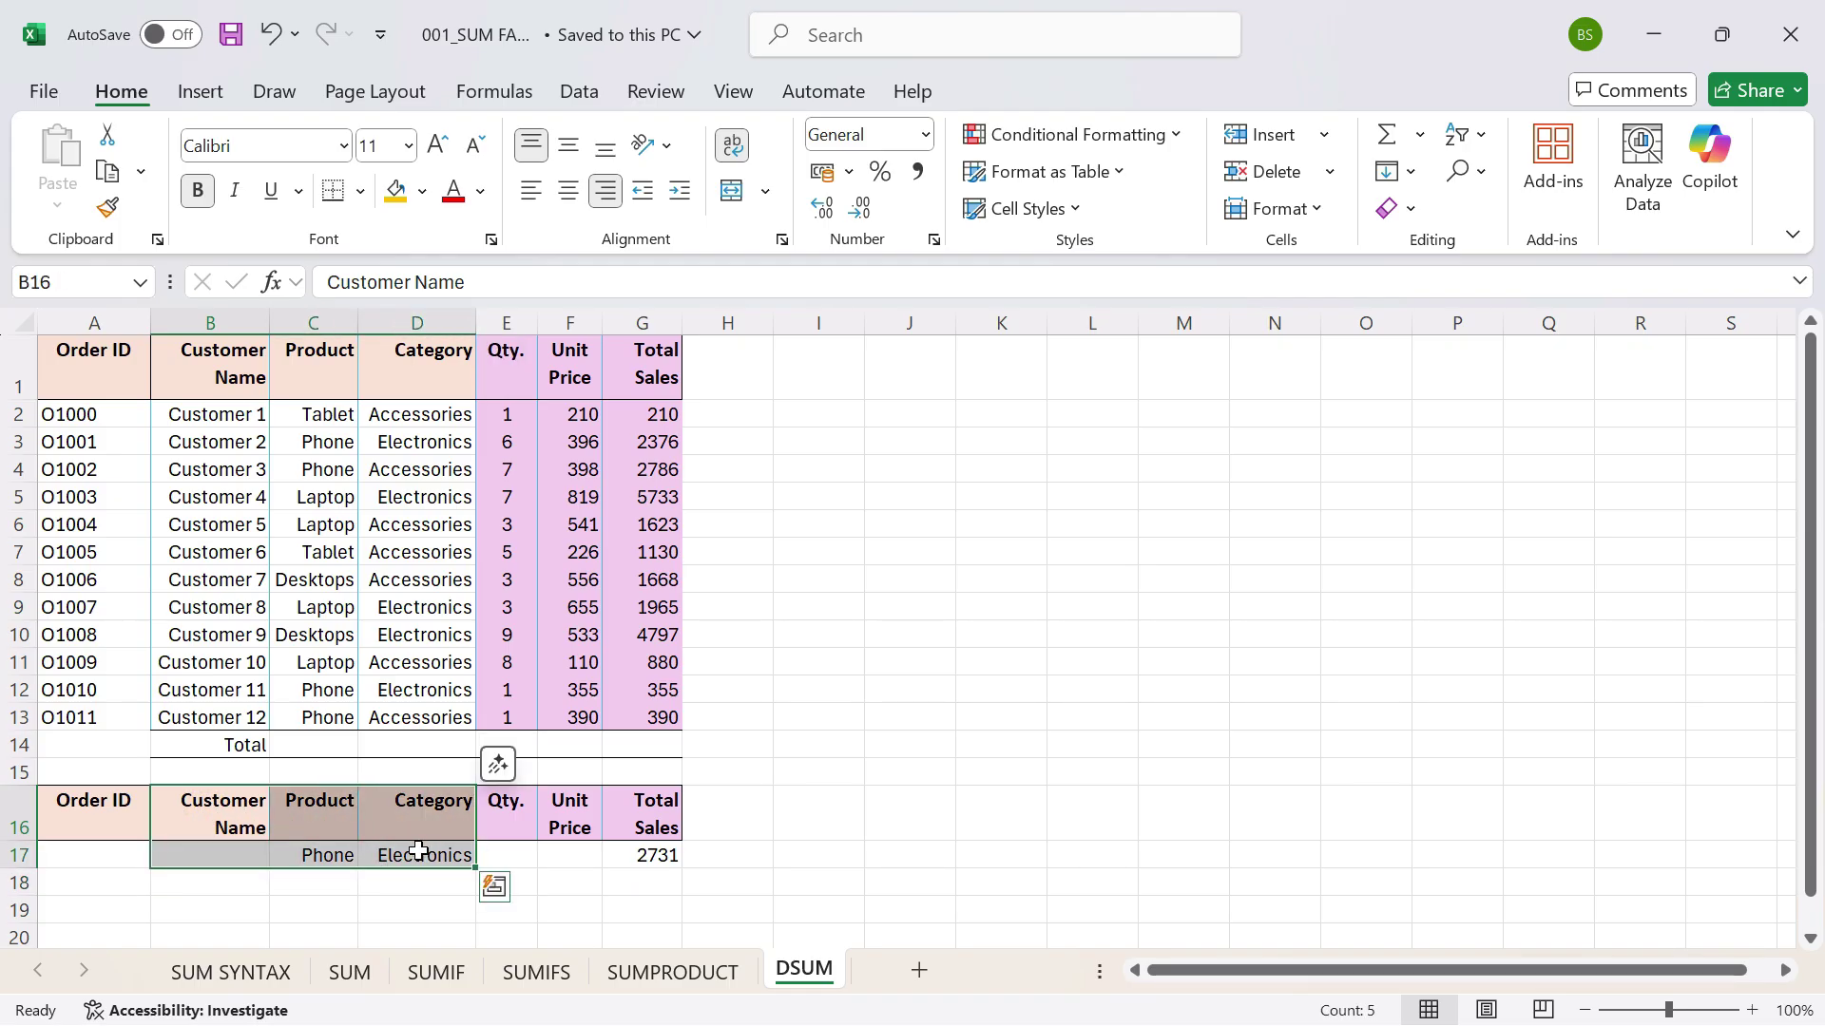
click(490, 498)
drag(82, 352, 637, 871)
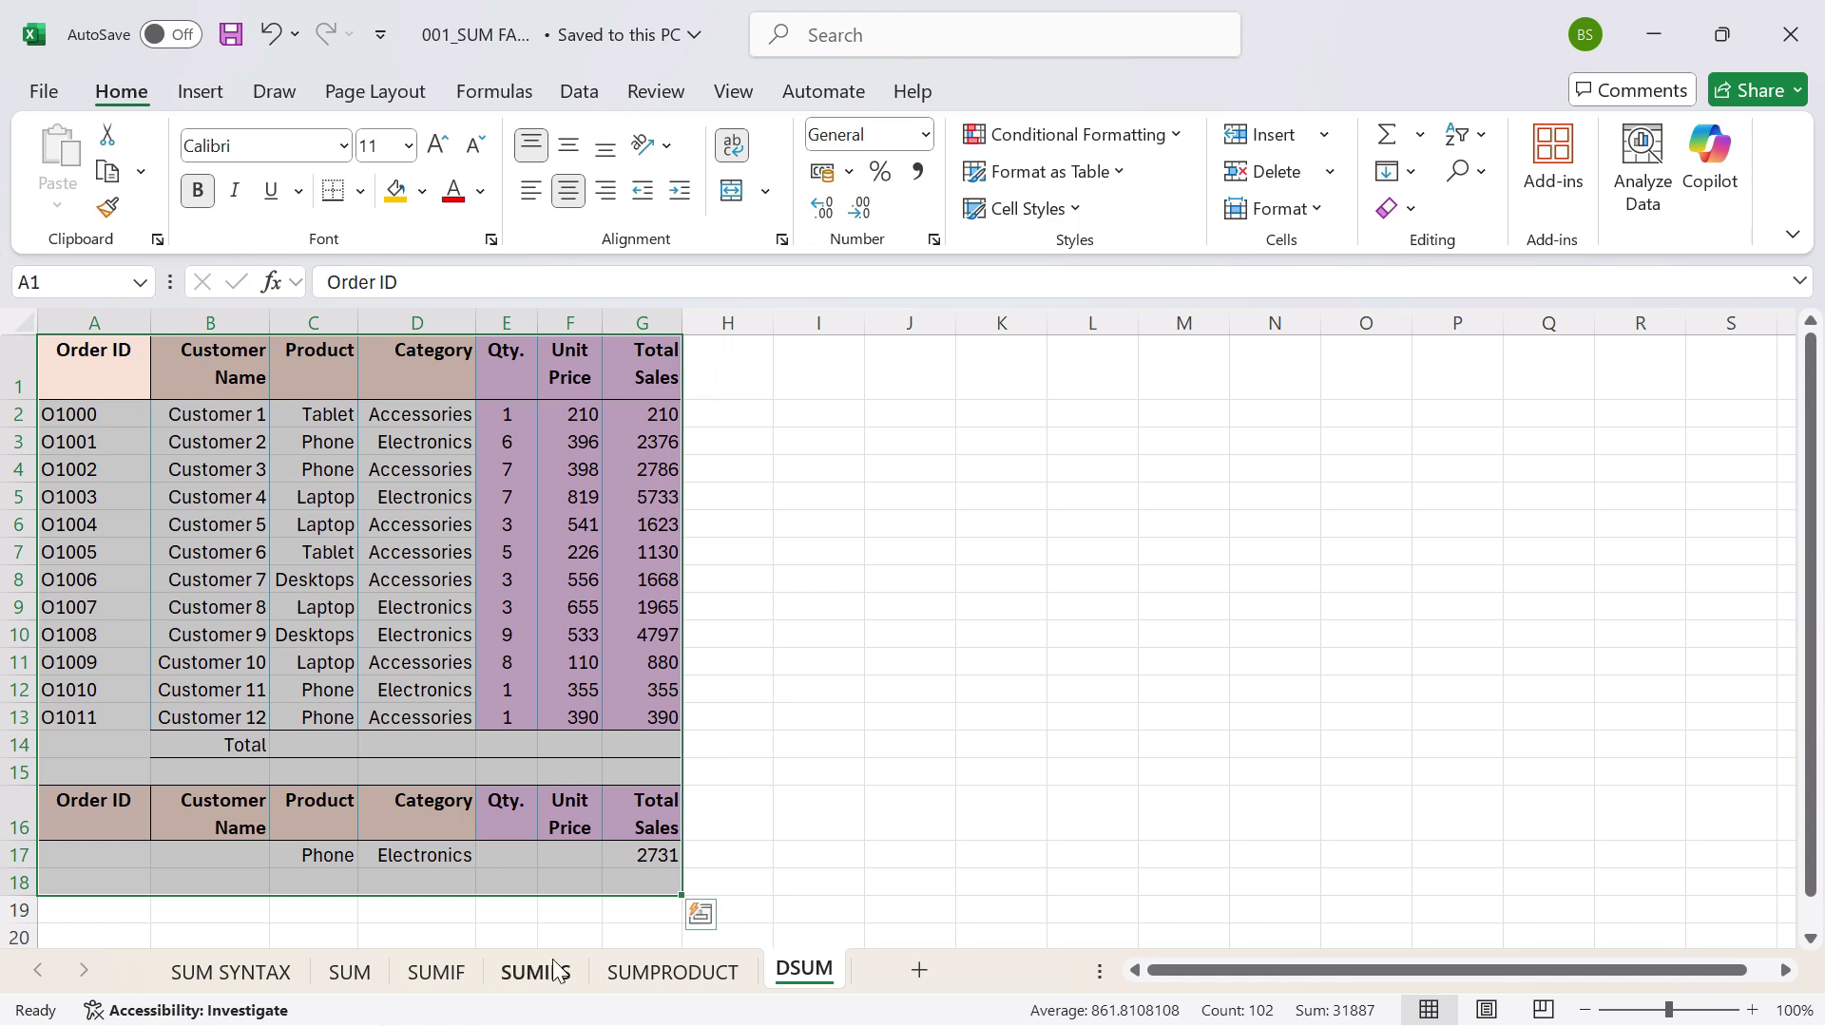
Review the SUM, SUMIF, SUMIFS and SUMPRODUCT sheets in order and return to the DSUM table.
click(350, 971)
drag(561, 356, 956, 832)
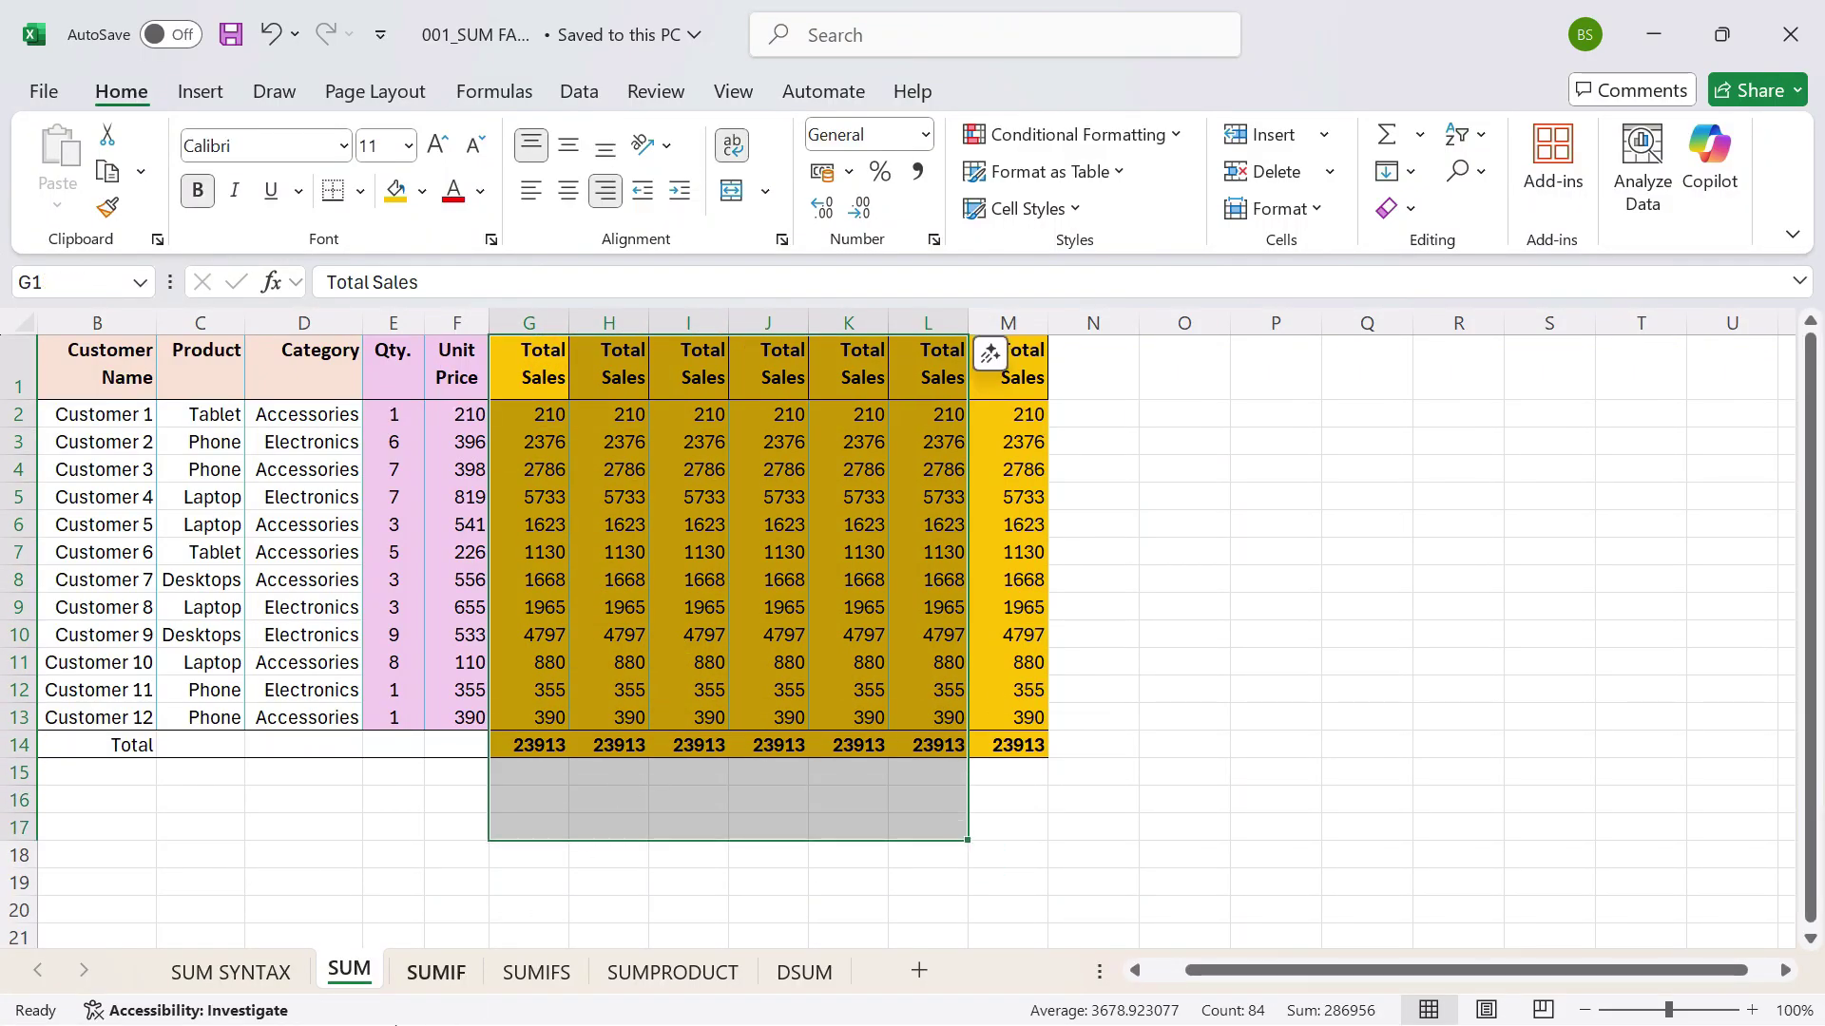
click(436, 971)
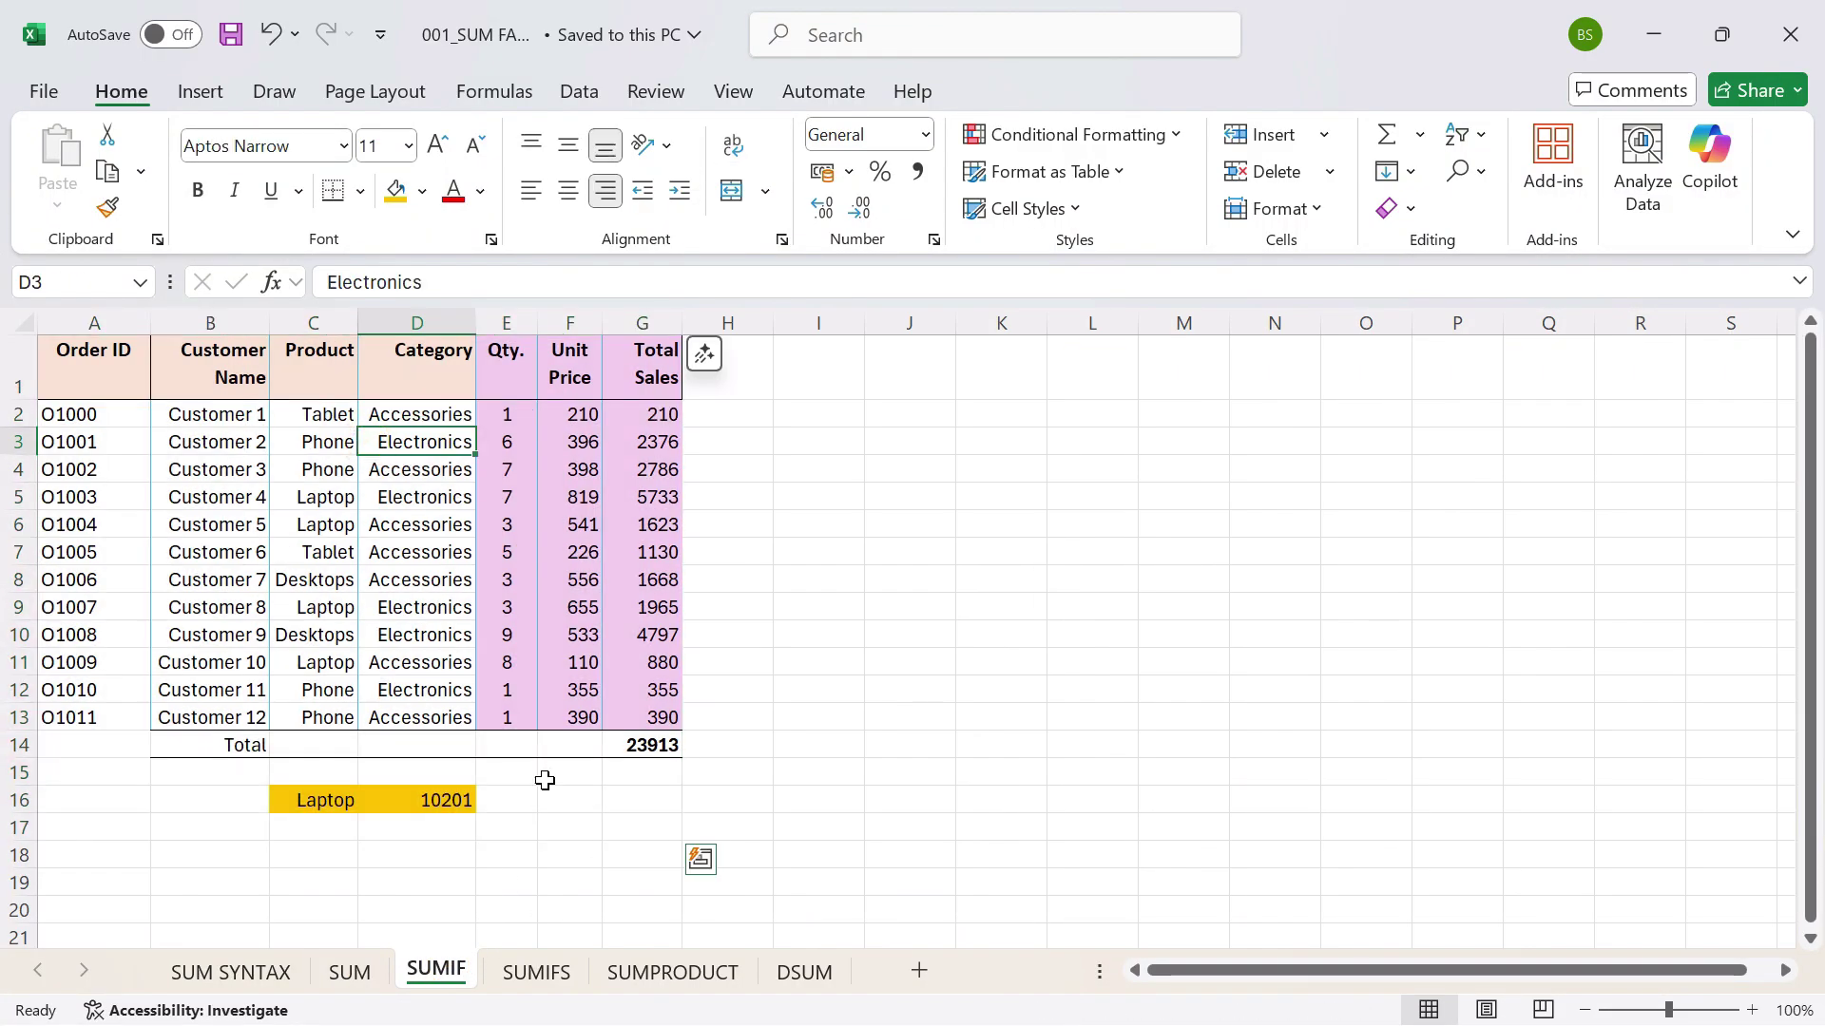
click(573, 971)
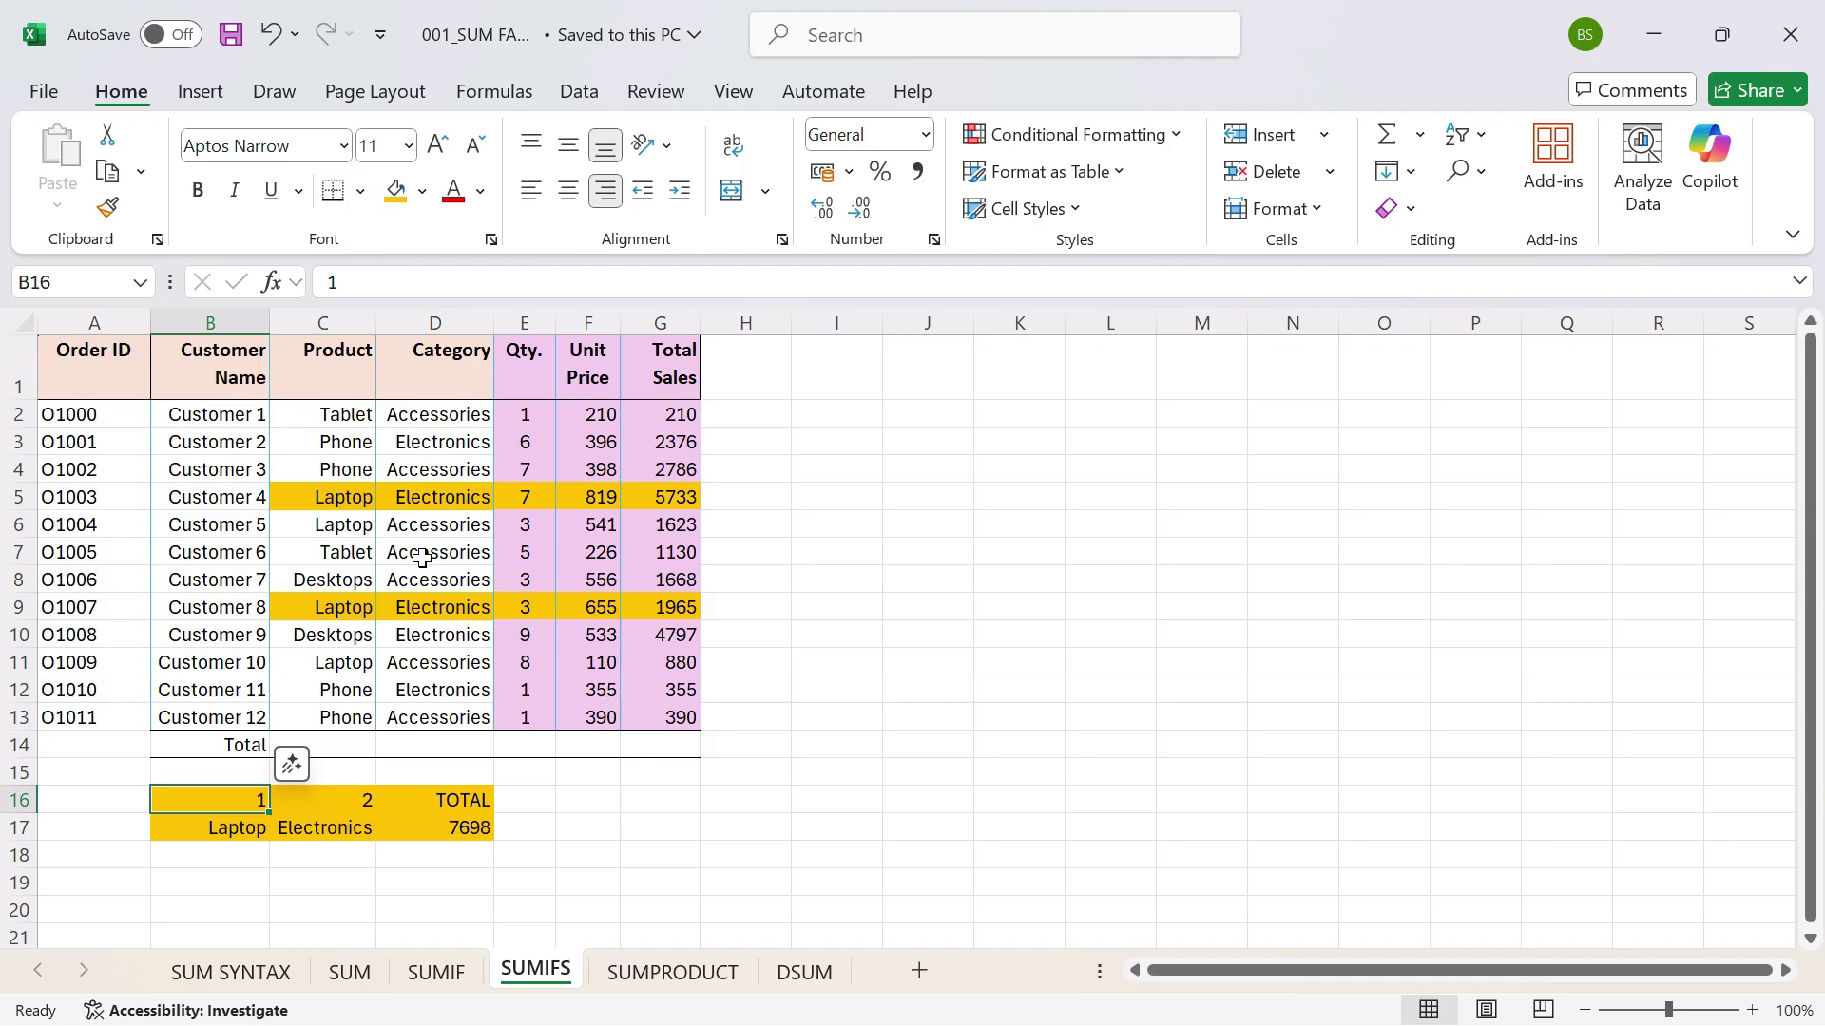
click(672, 971)
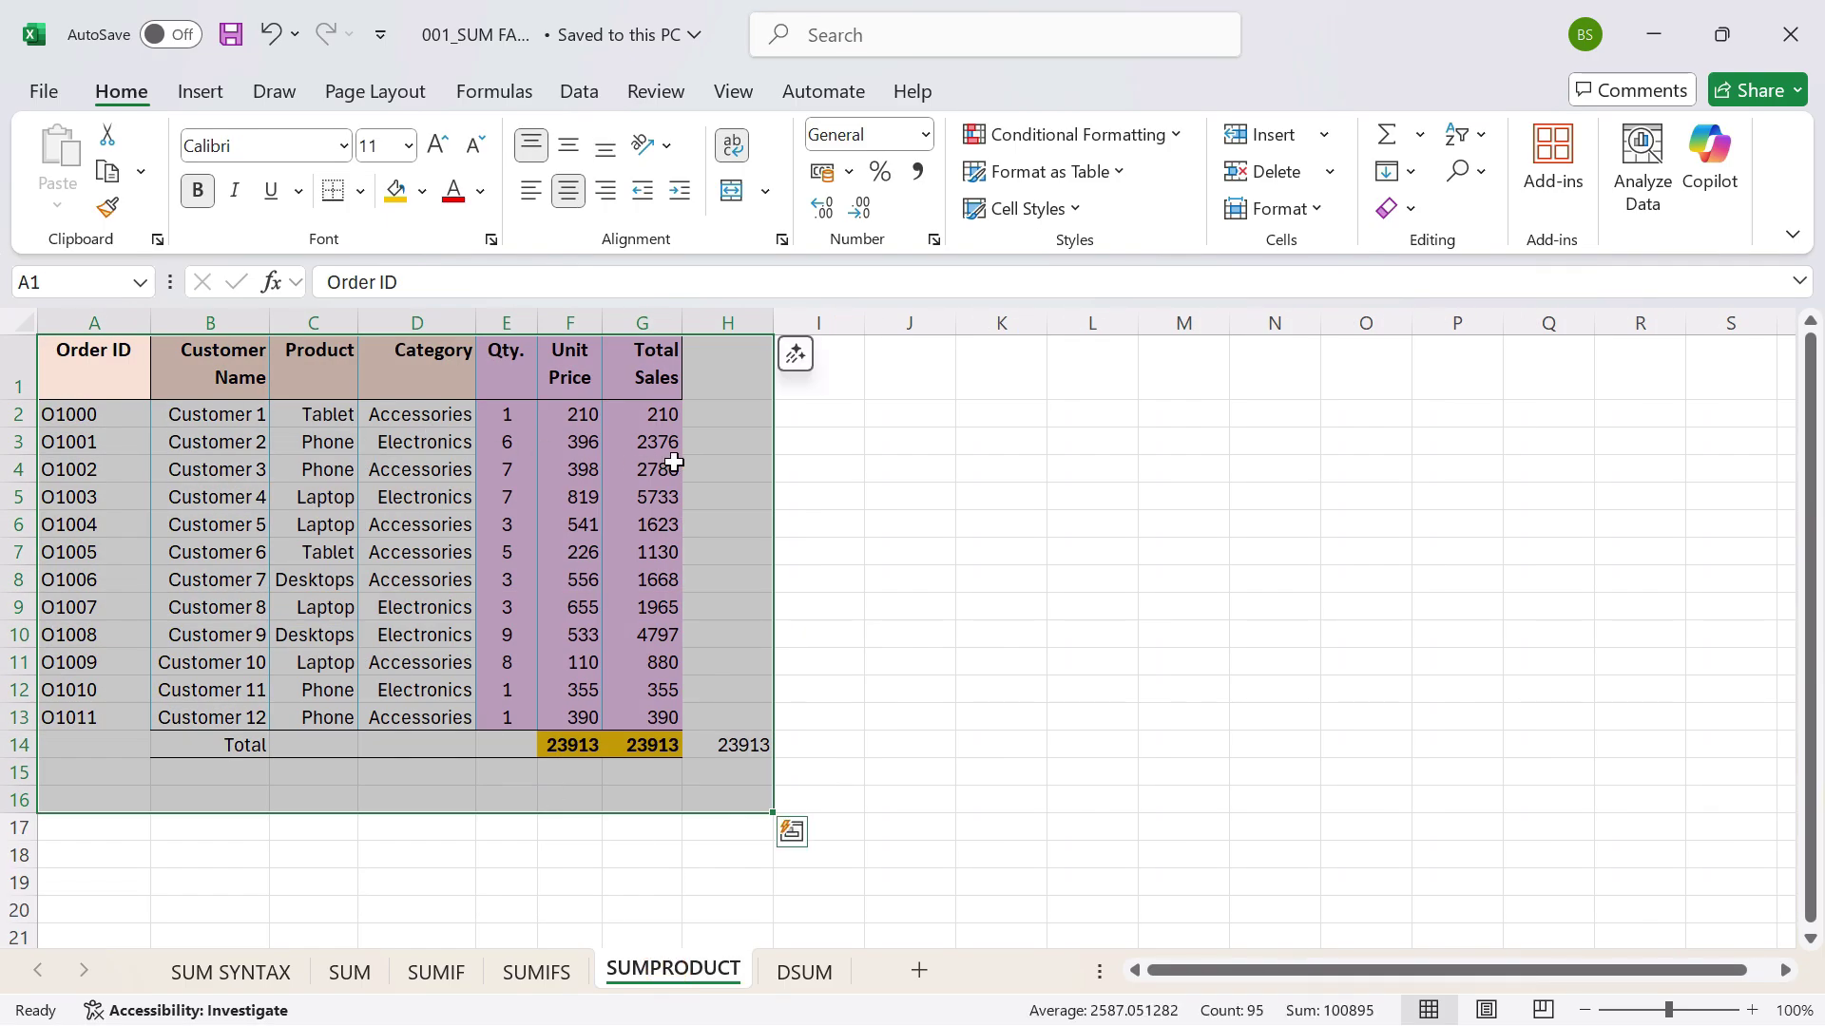
drag(106, 380, 665, 856)
click(818, 976)
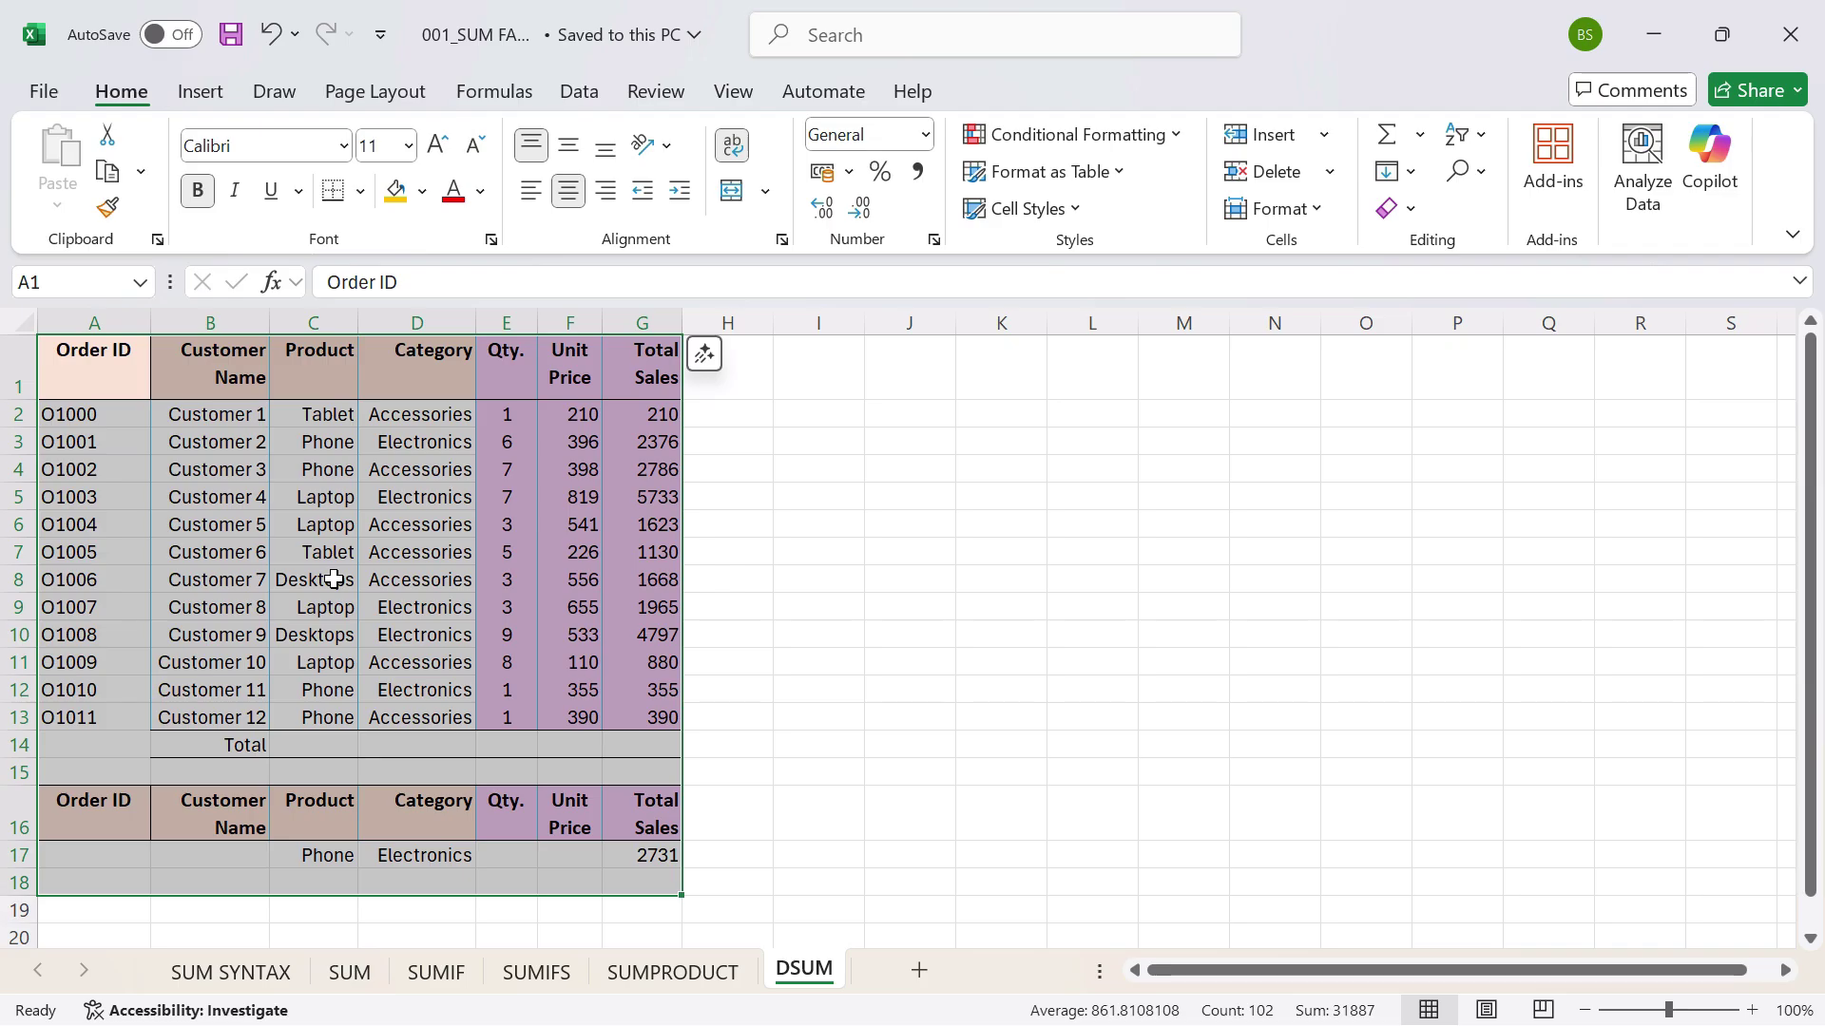
drag(61, 360, 678, 799)
click(847, 637)
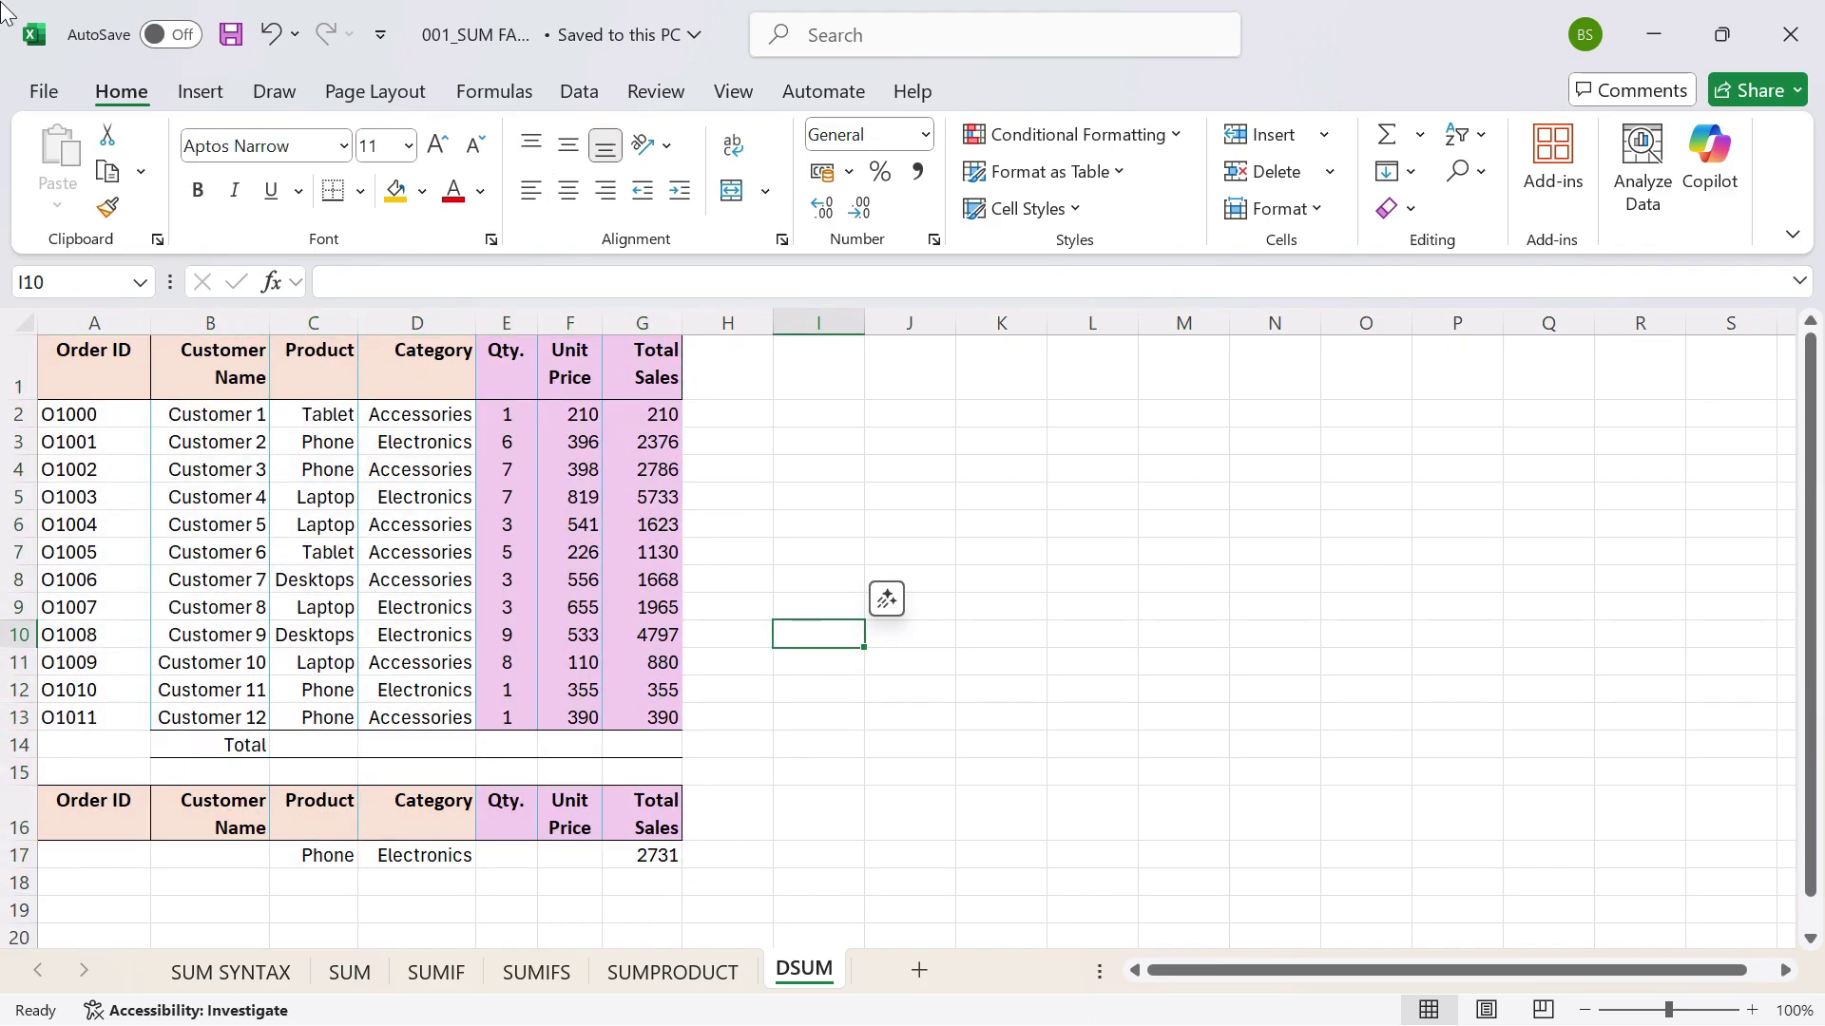